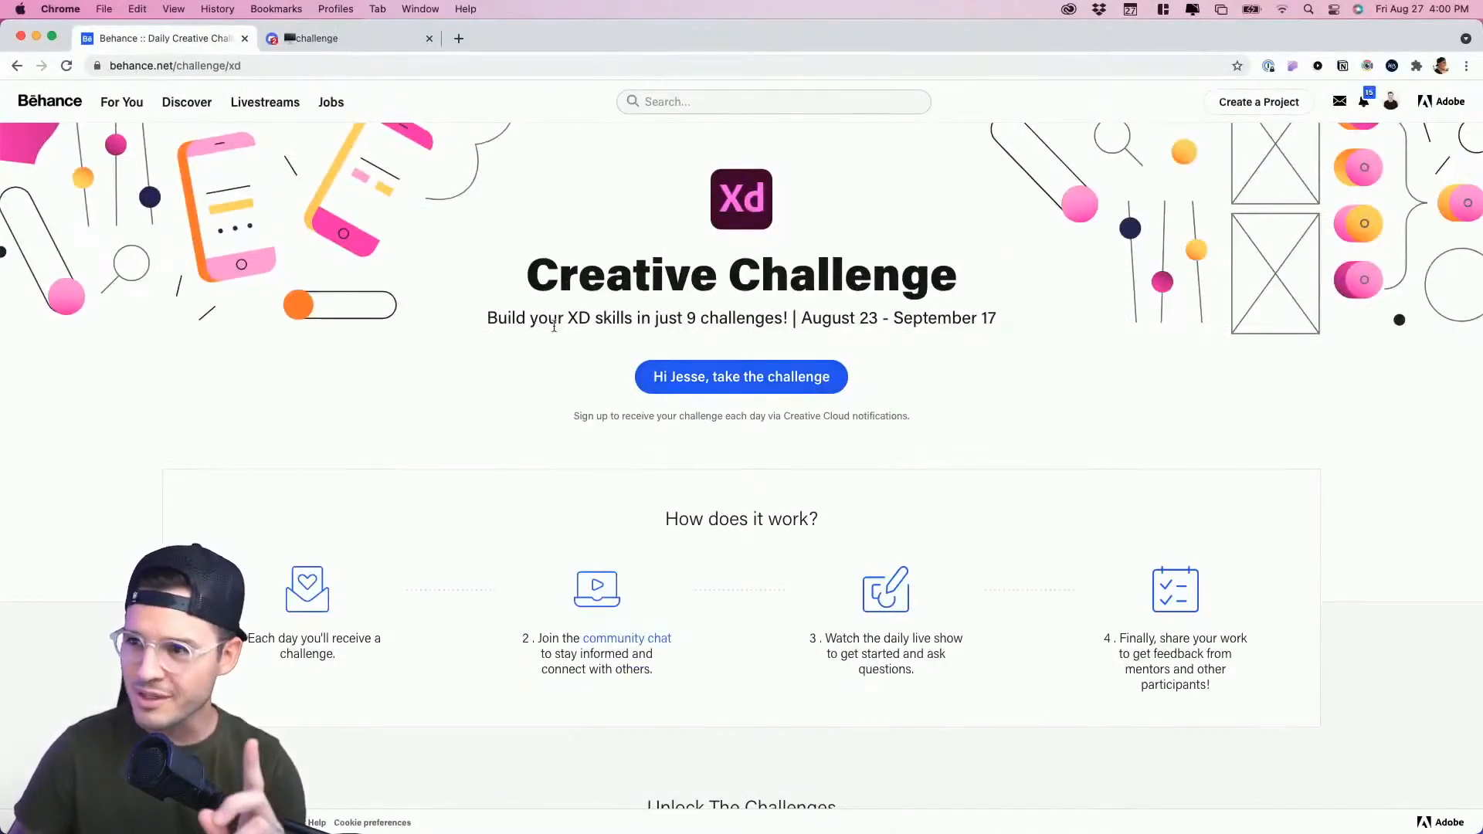
Step: Review the Bluetooth Barbecue brief on the XD Creative Challenge page, then open the Adobe XD Discord challenge channel
scroll(532, 323, "down", 12)
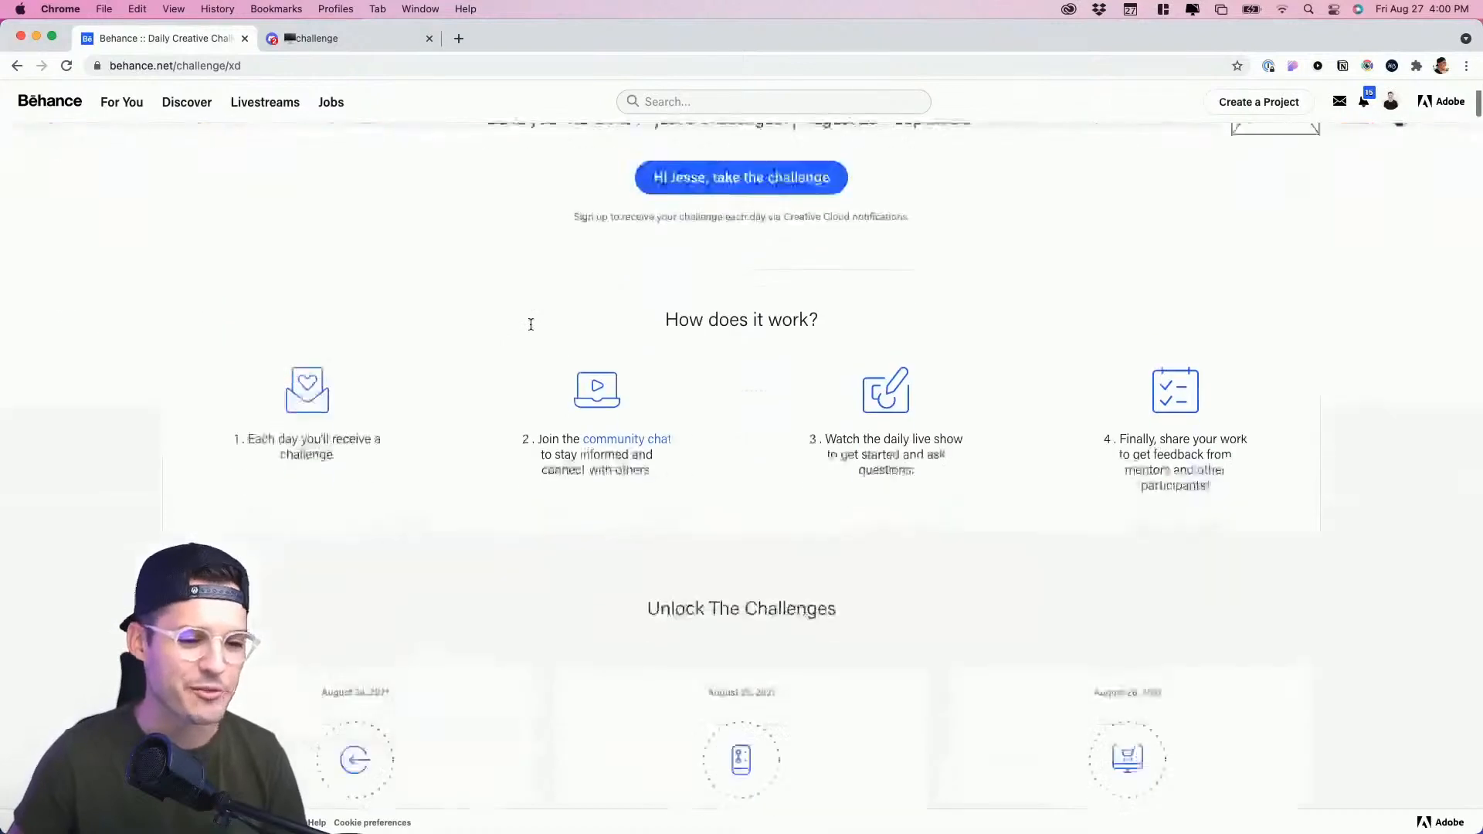
scroll(417, 462, "down", 2)
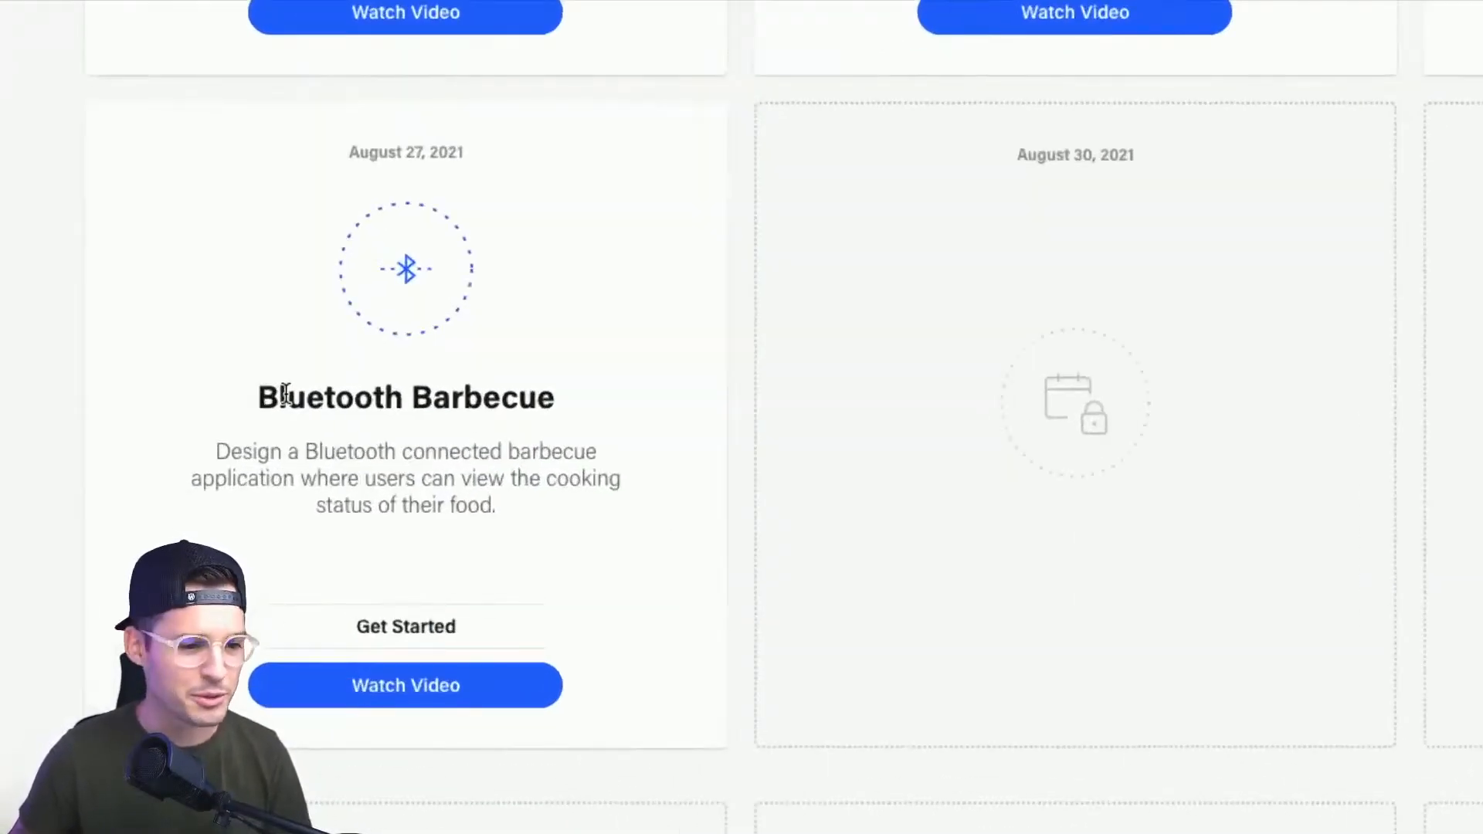
scroll(301, 398, "down", 1)
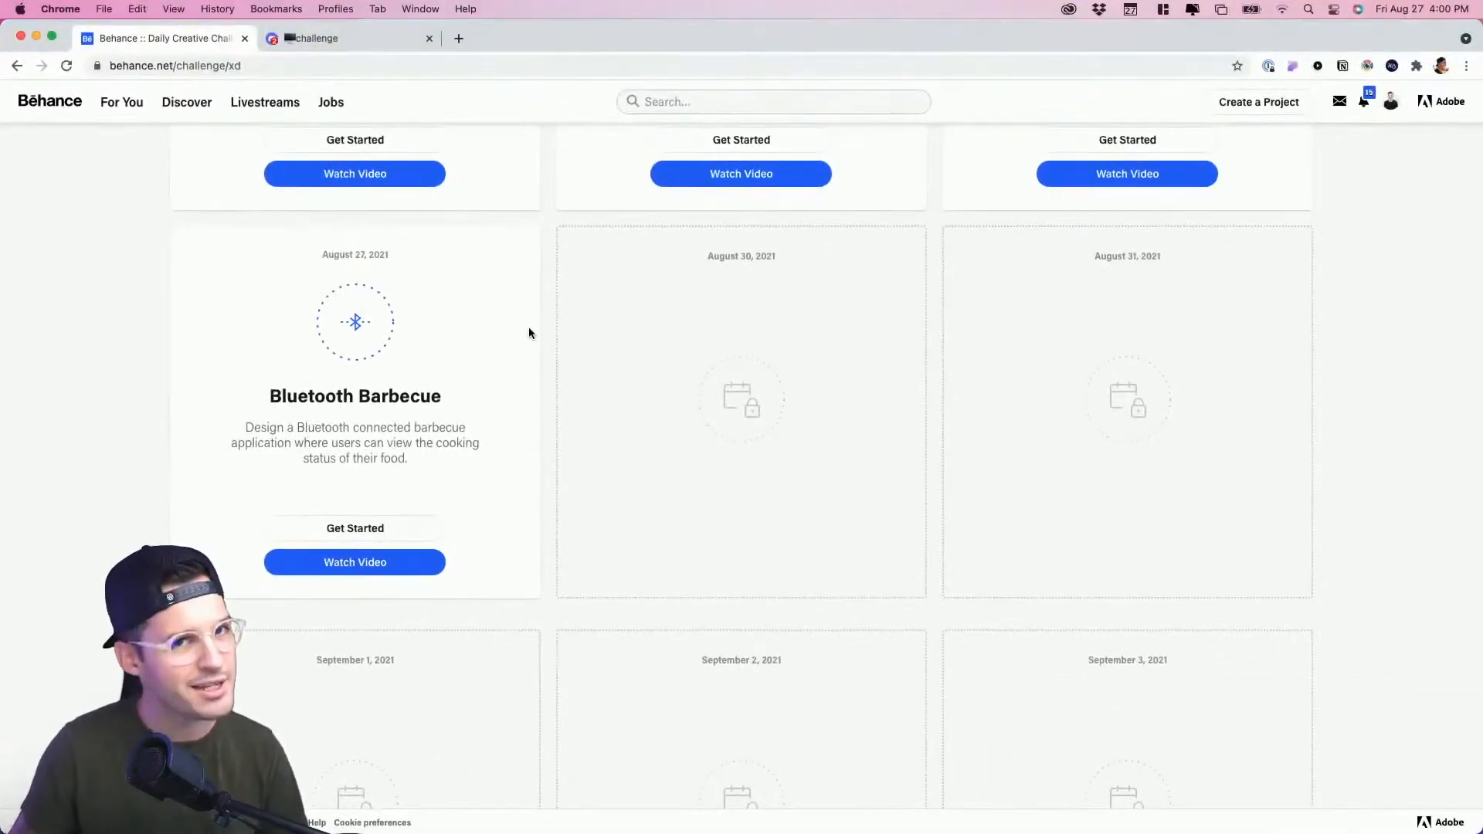
scroll(530, 328, "up", 10)
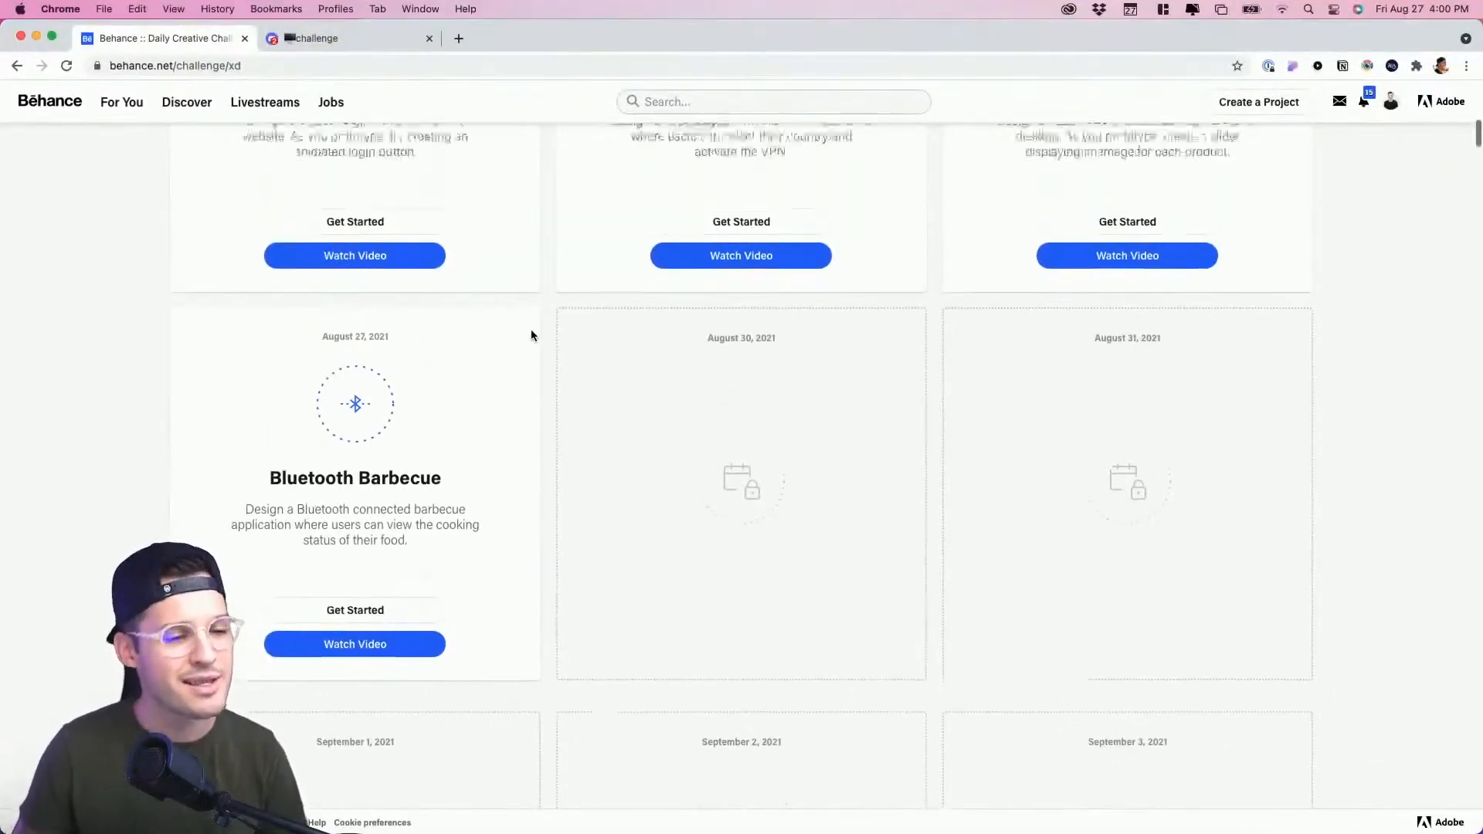
scroll(530, 336, "up", 1)
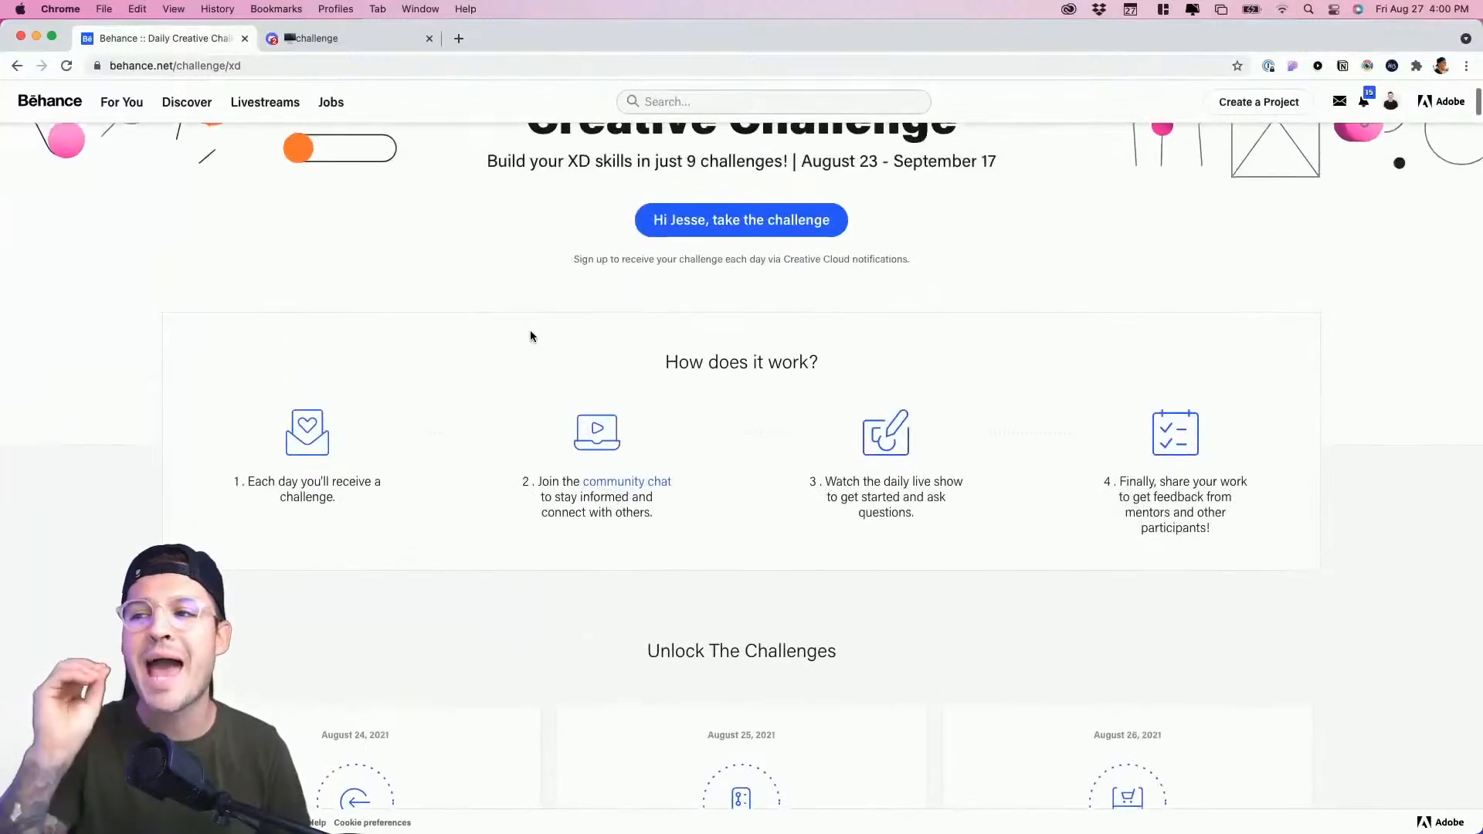
scroll(476, 265, "up", 2)
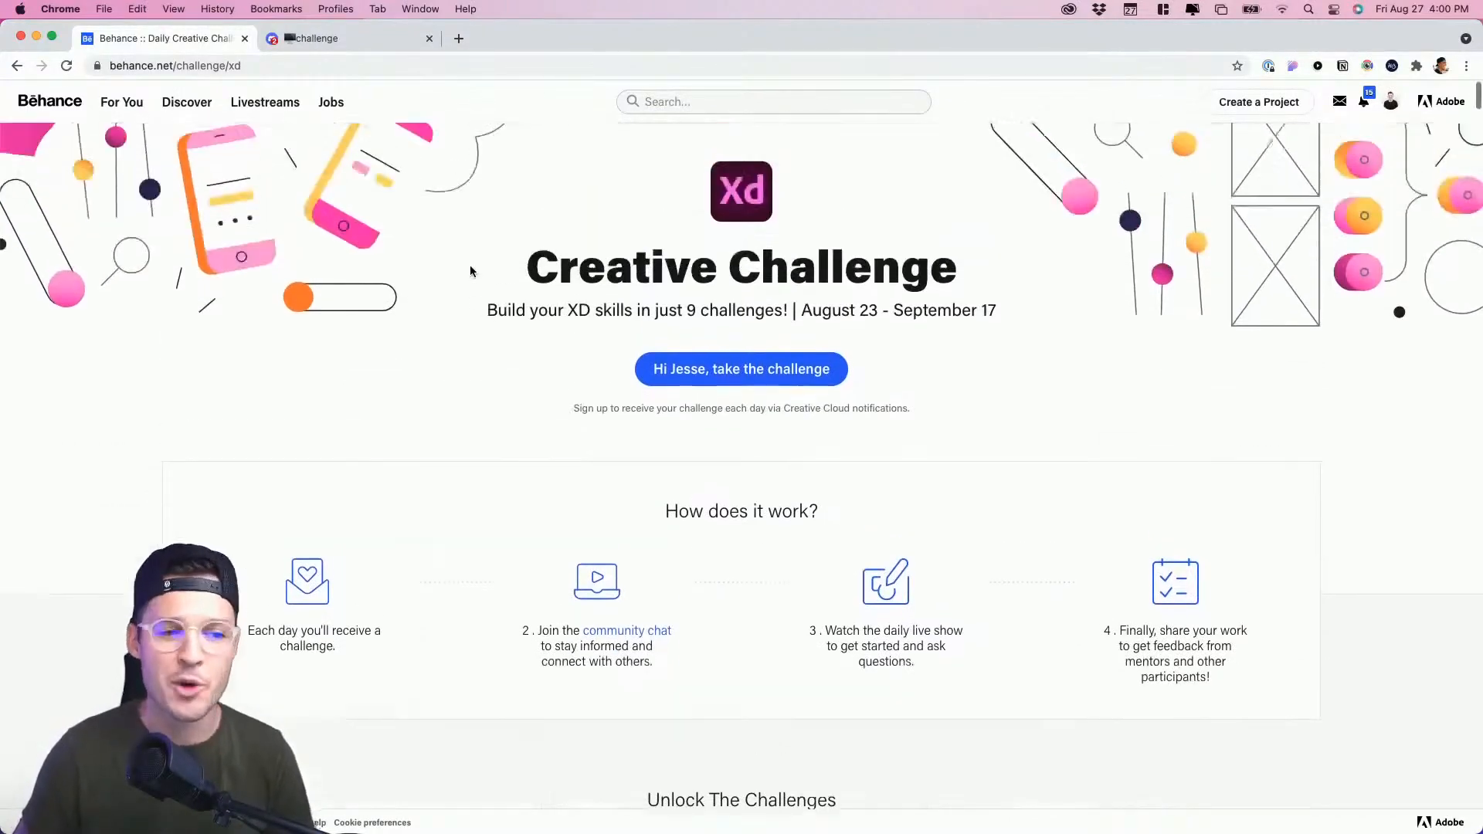
left_click(332, 43)
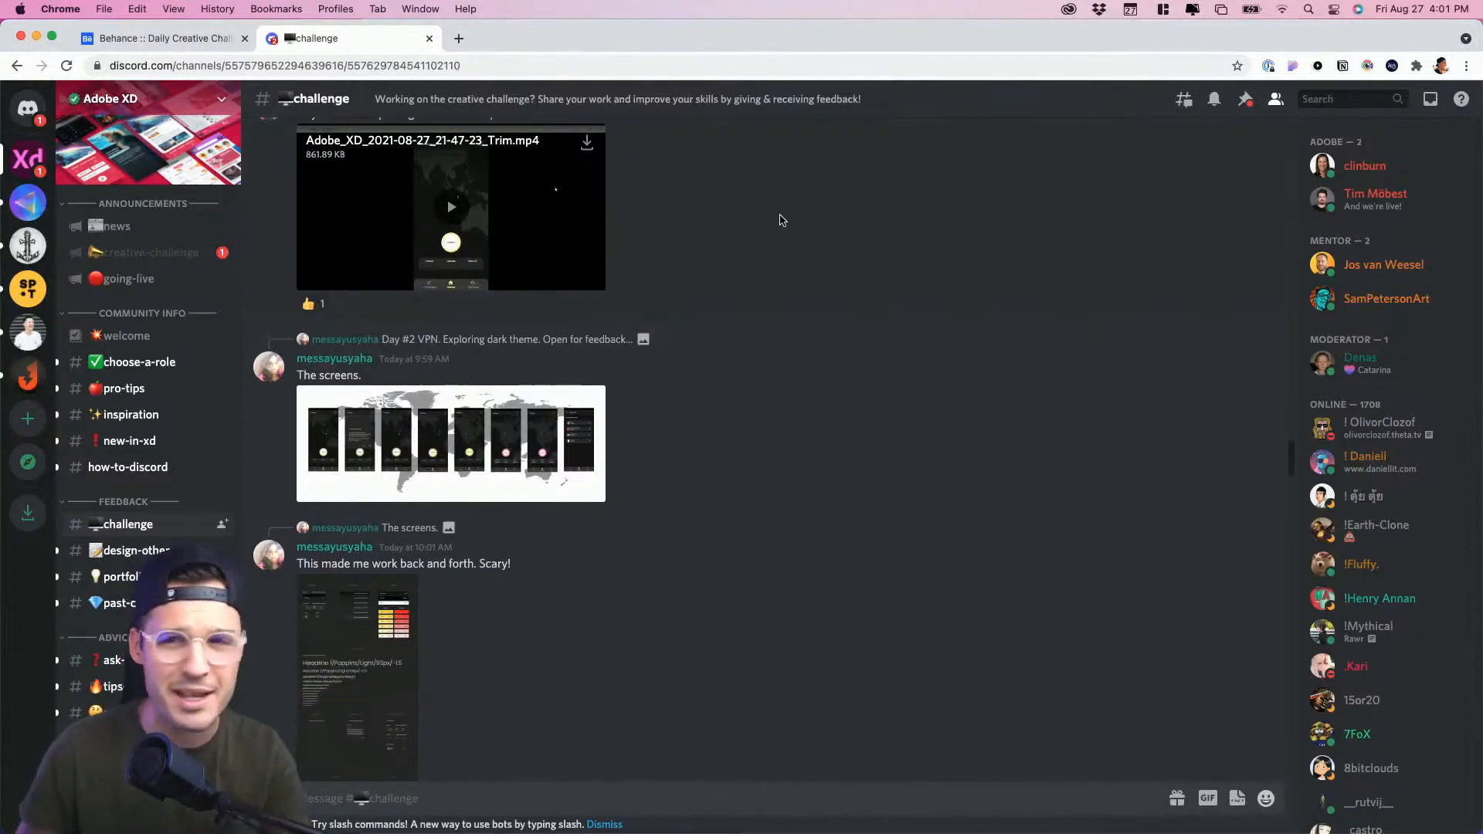
Step: Switch to Adobe XD and examine the two Inspiration images in the BBQ starter file
key("ctrl+Right")
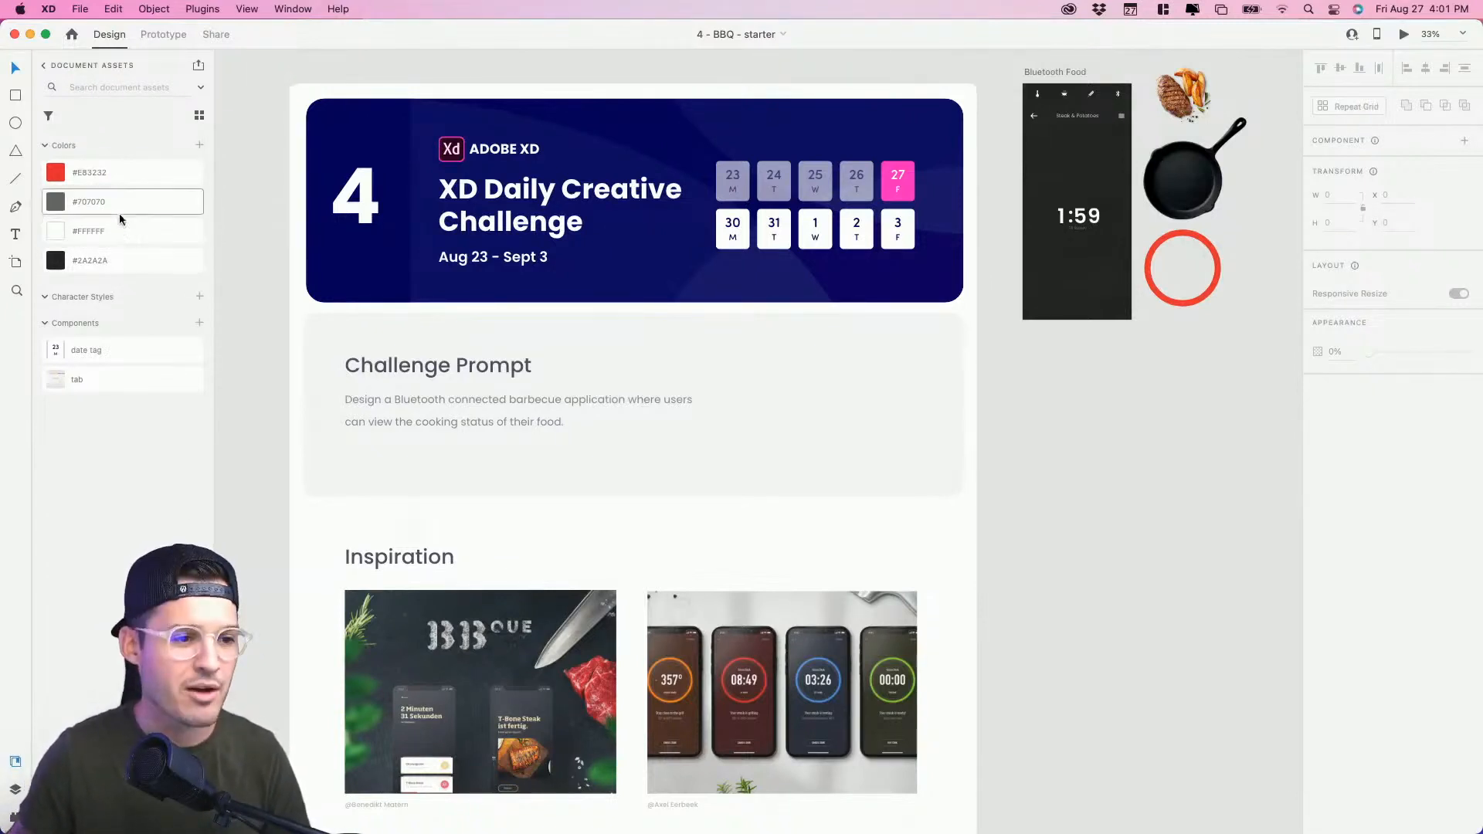
key("z")
left_click_drag(298, 313, 668, 510)
scroll(814, 666, "down", 10)
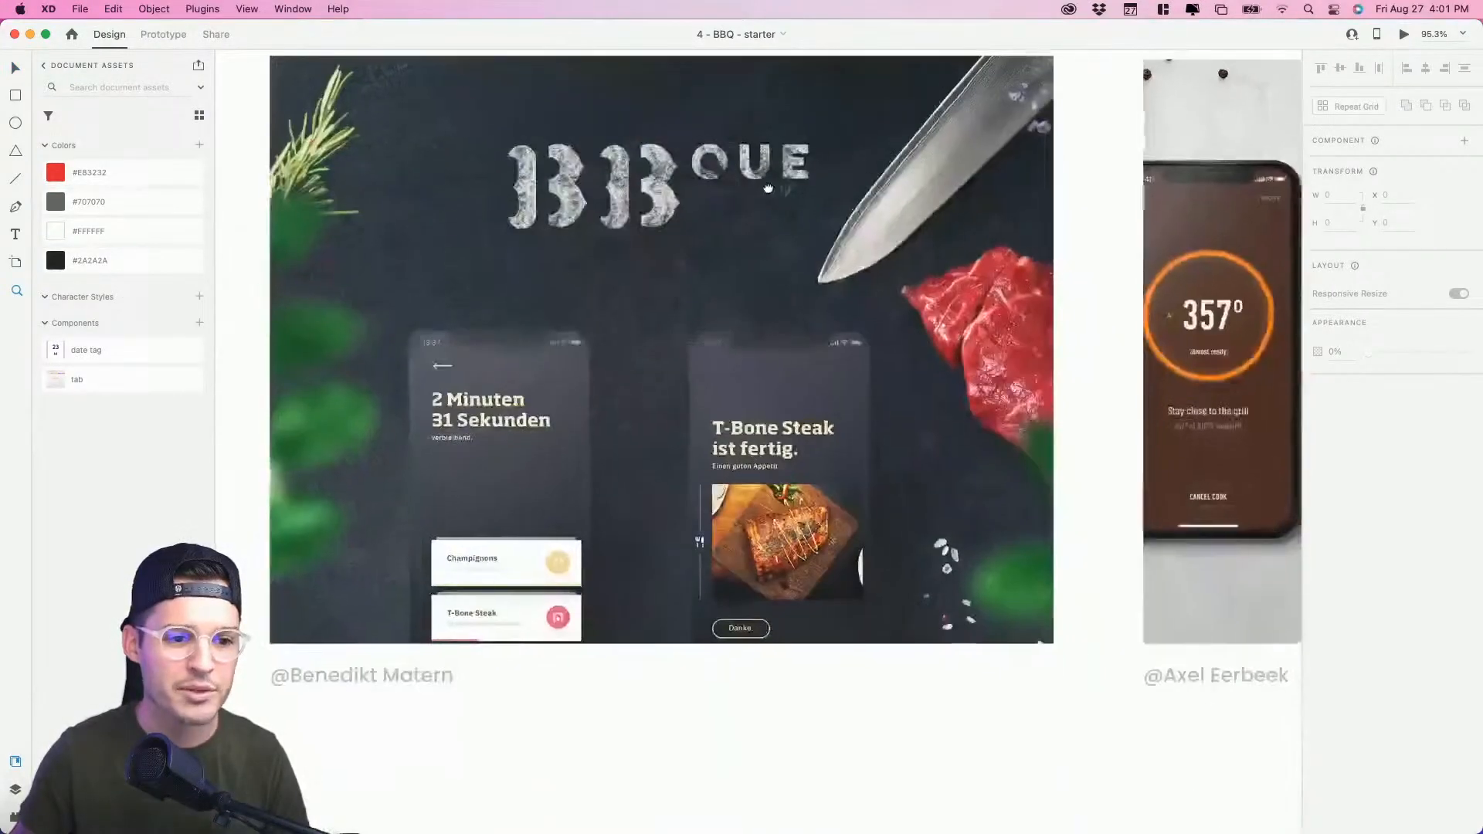
key("v")
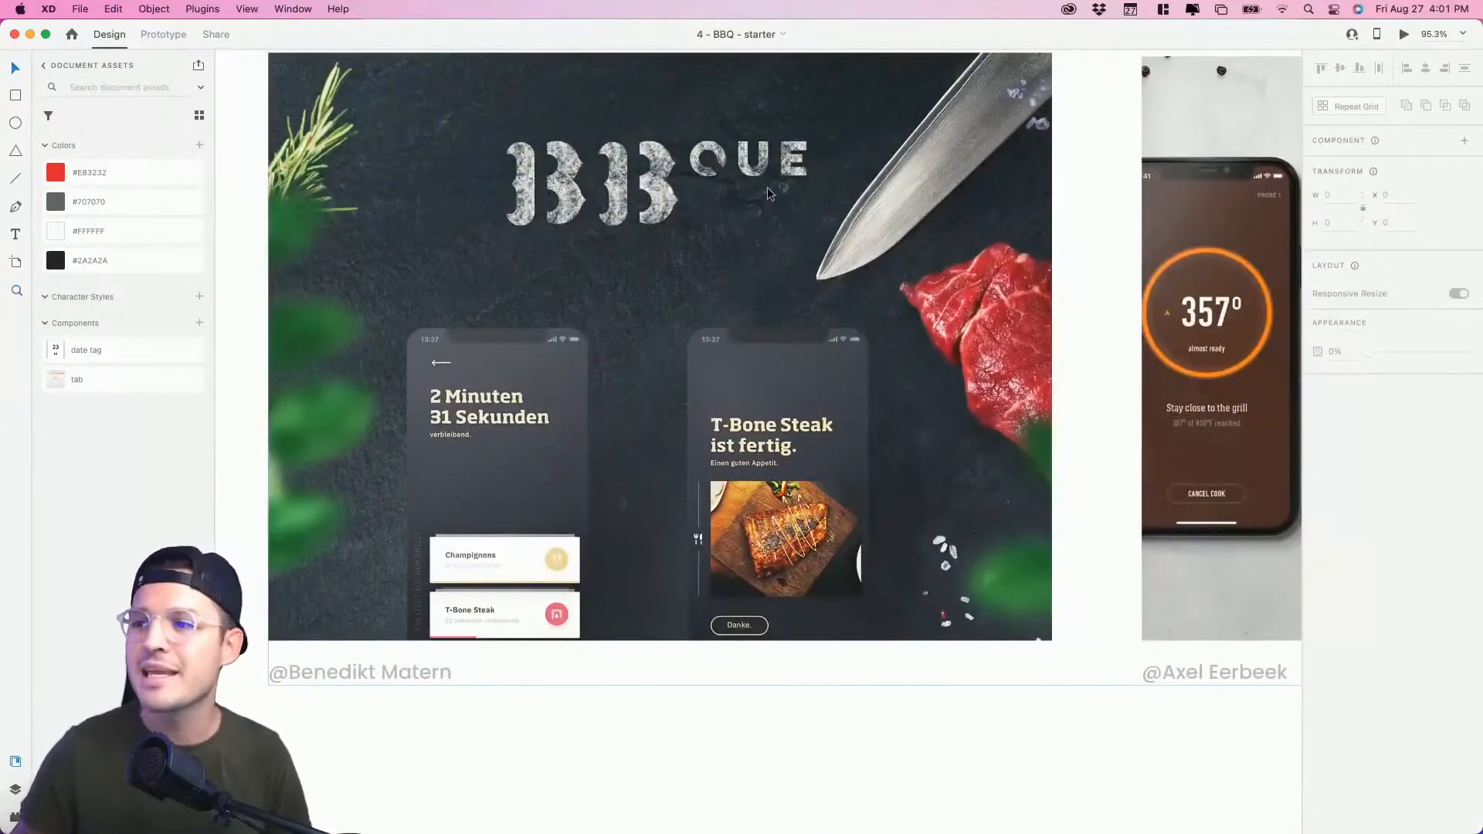
scroll(795, 165, "up", 3)
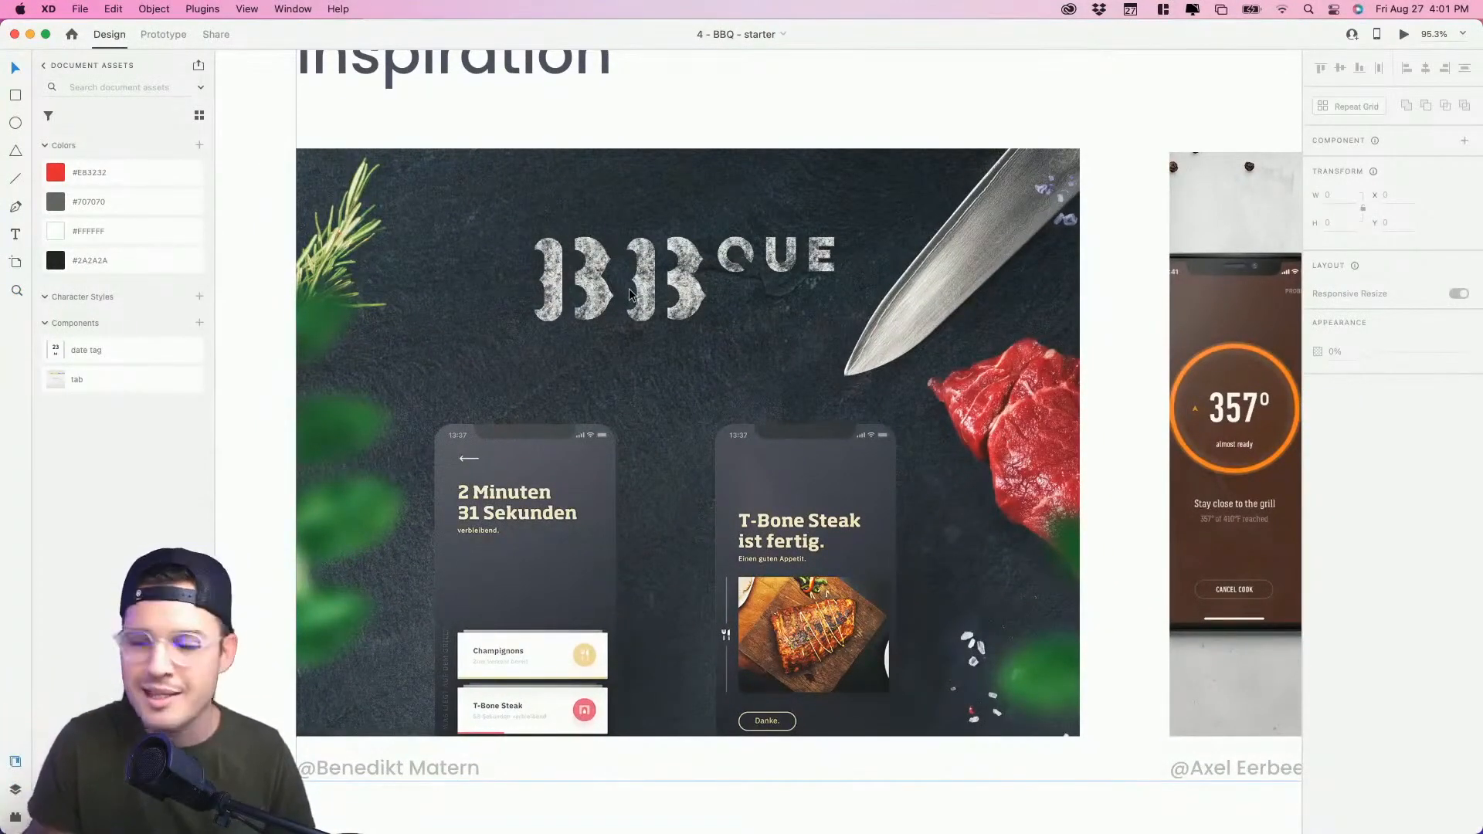
scroll(630, 294, "right", 10)
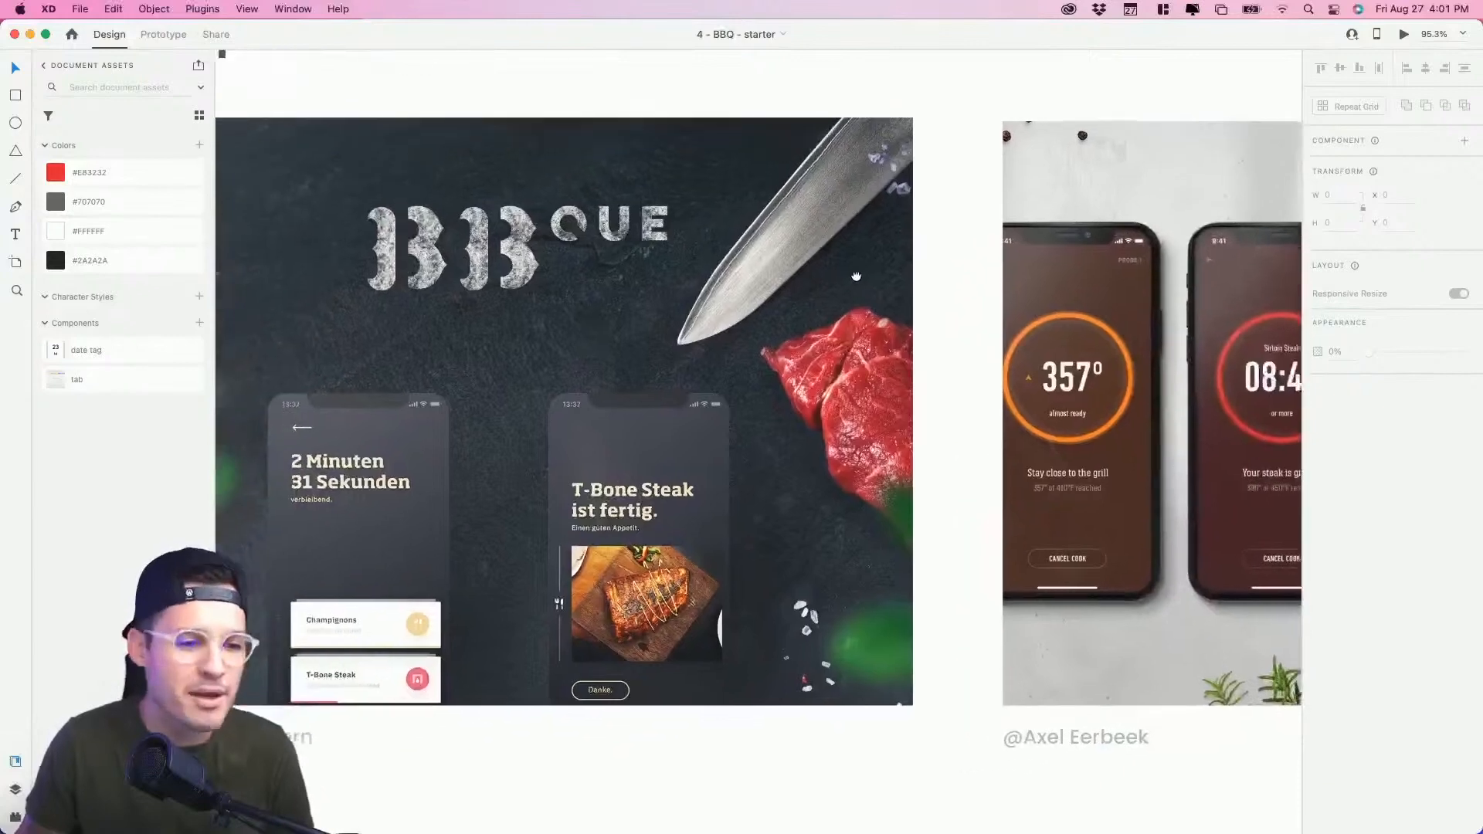
scroll(809, 324, "right", 2)
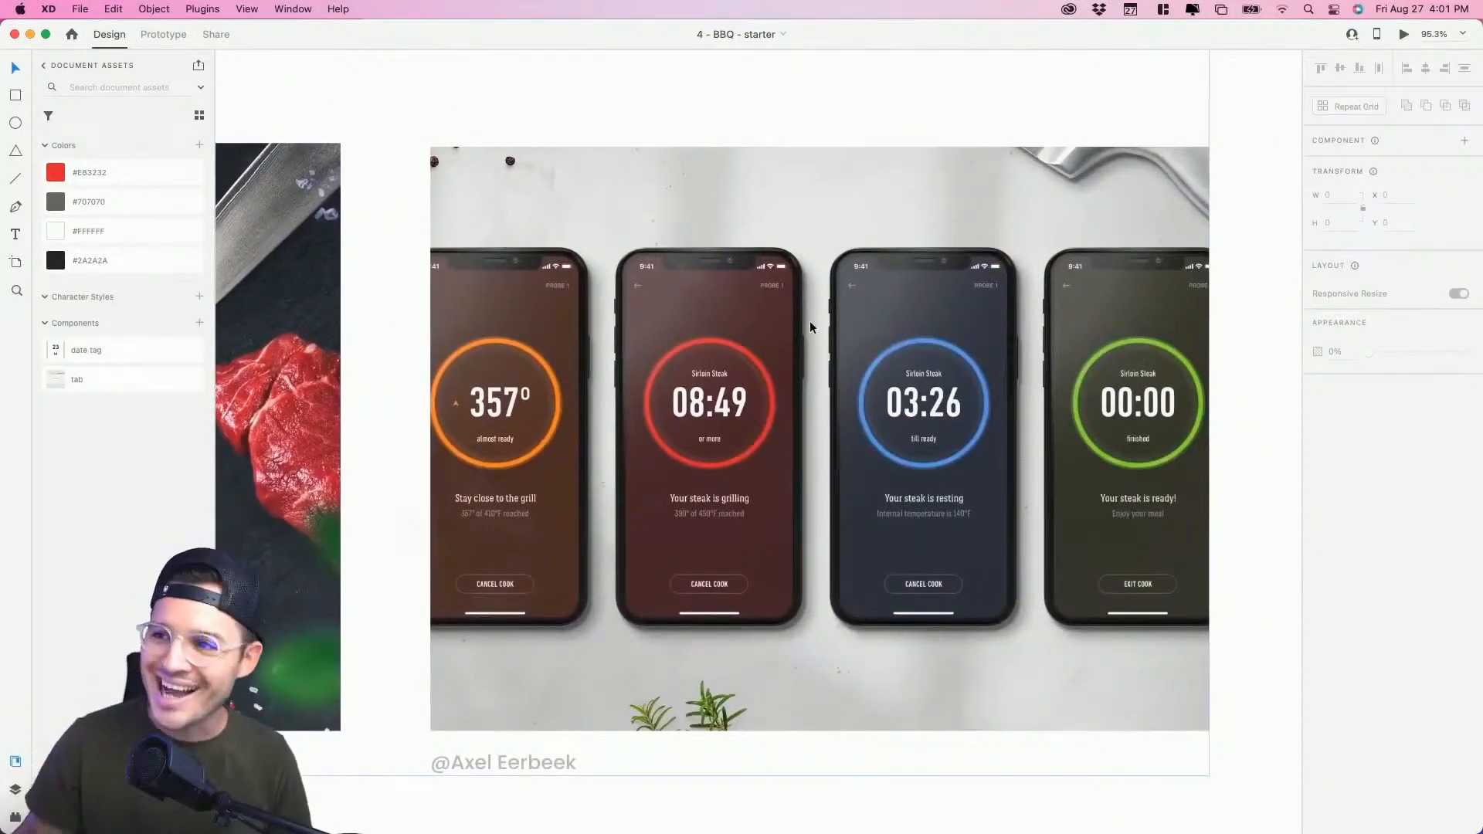
key("super+minus")
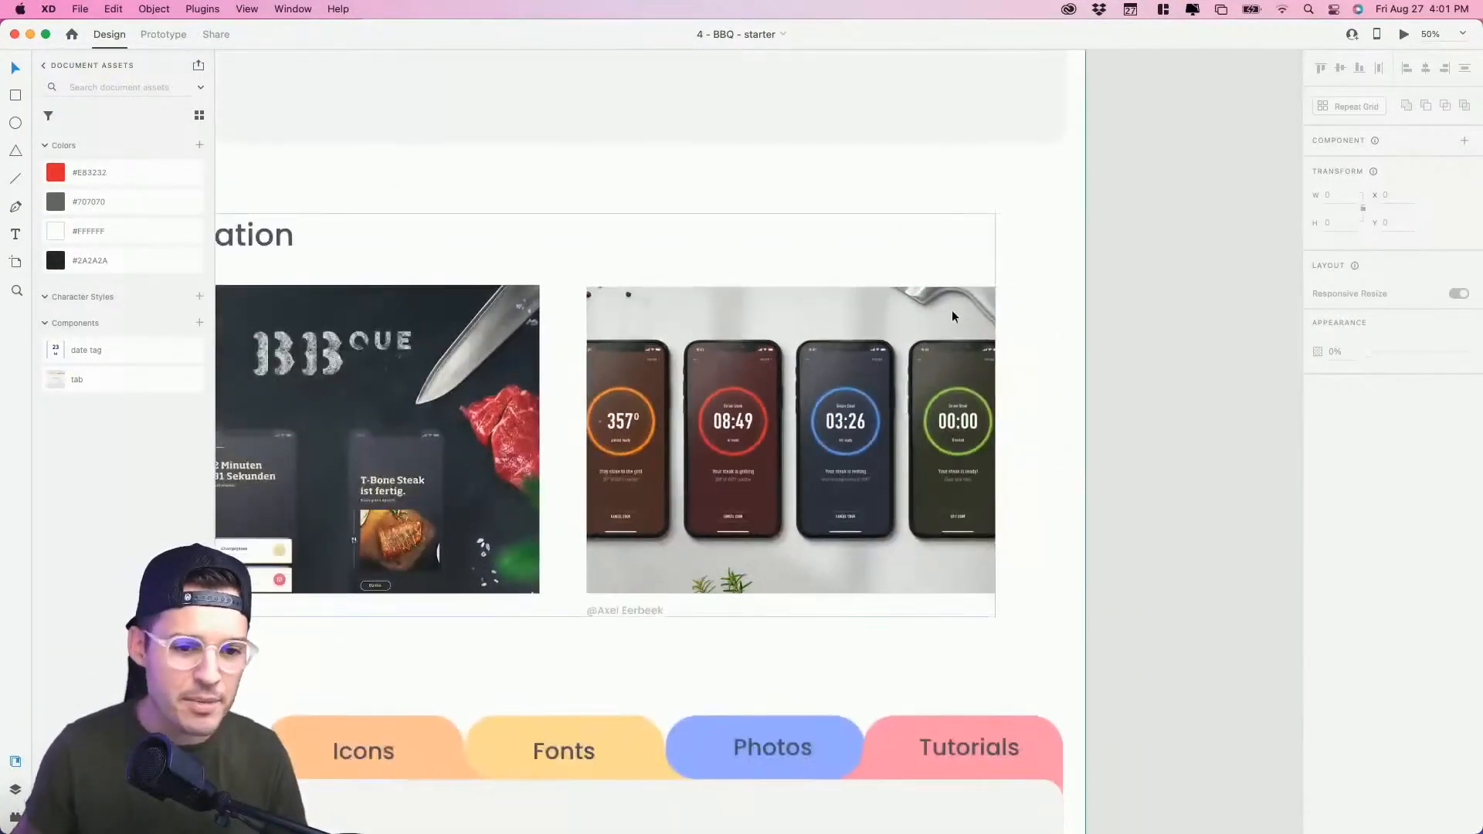
Step: Examine the Bluetooth Food artboard and the steak, frying pan and red ring assets beside it
left_click_drag(882, 644, 730, 645)
left_click_drag(1010, 238, 742, 653)
left_click_drag(931, 327, 801, 738)
key("z")
left_click_drag(616, 275, 967, 541)
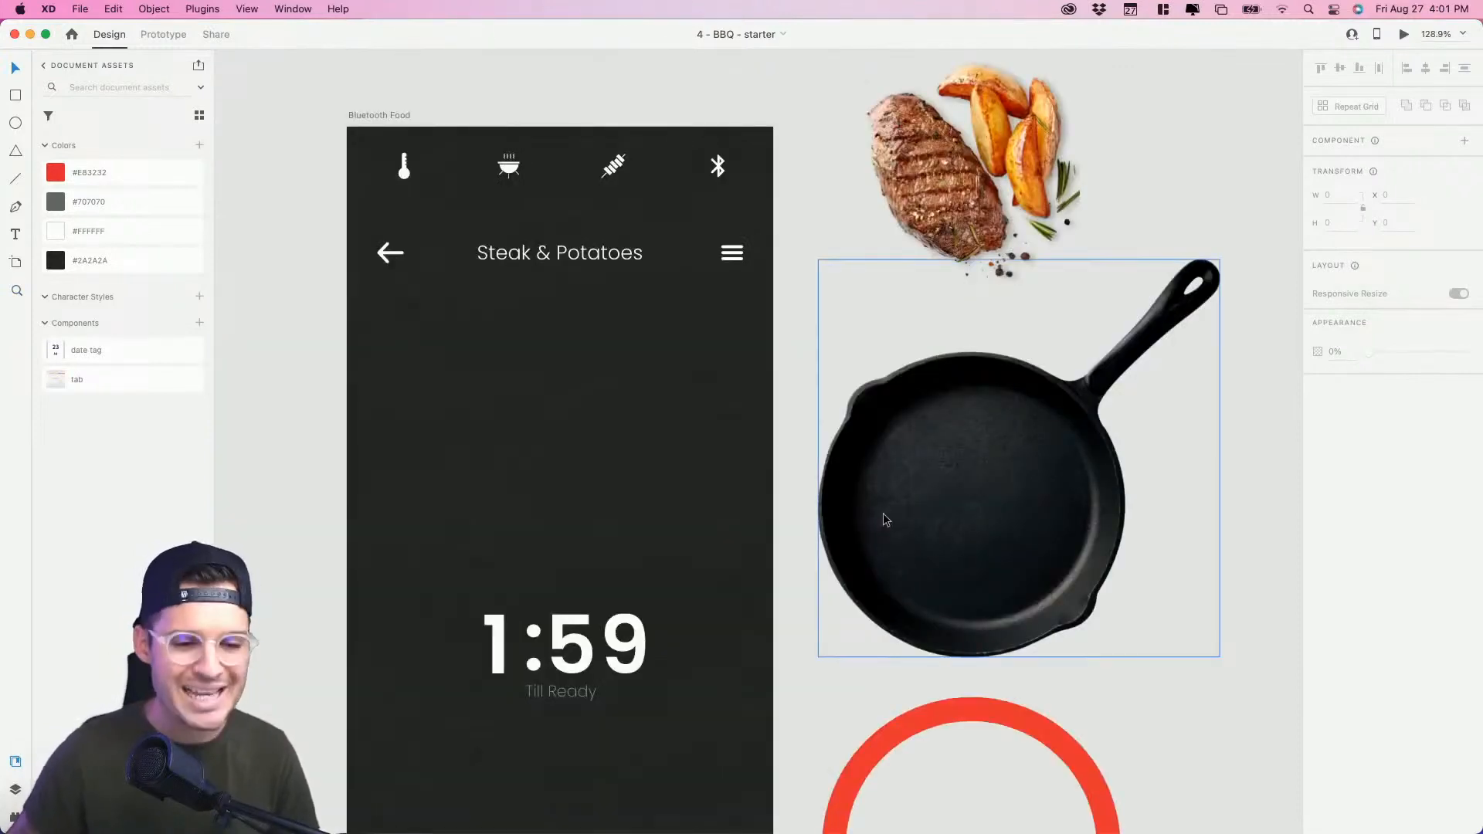
scroll(877, 513, "down", 2)
left_click_drag(543, 326, 753, 493)
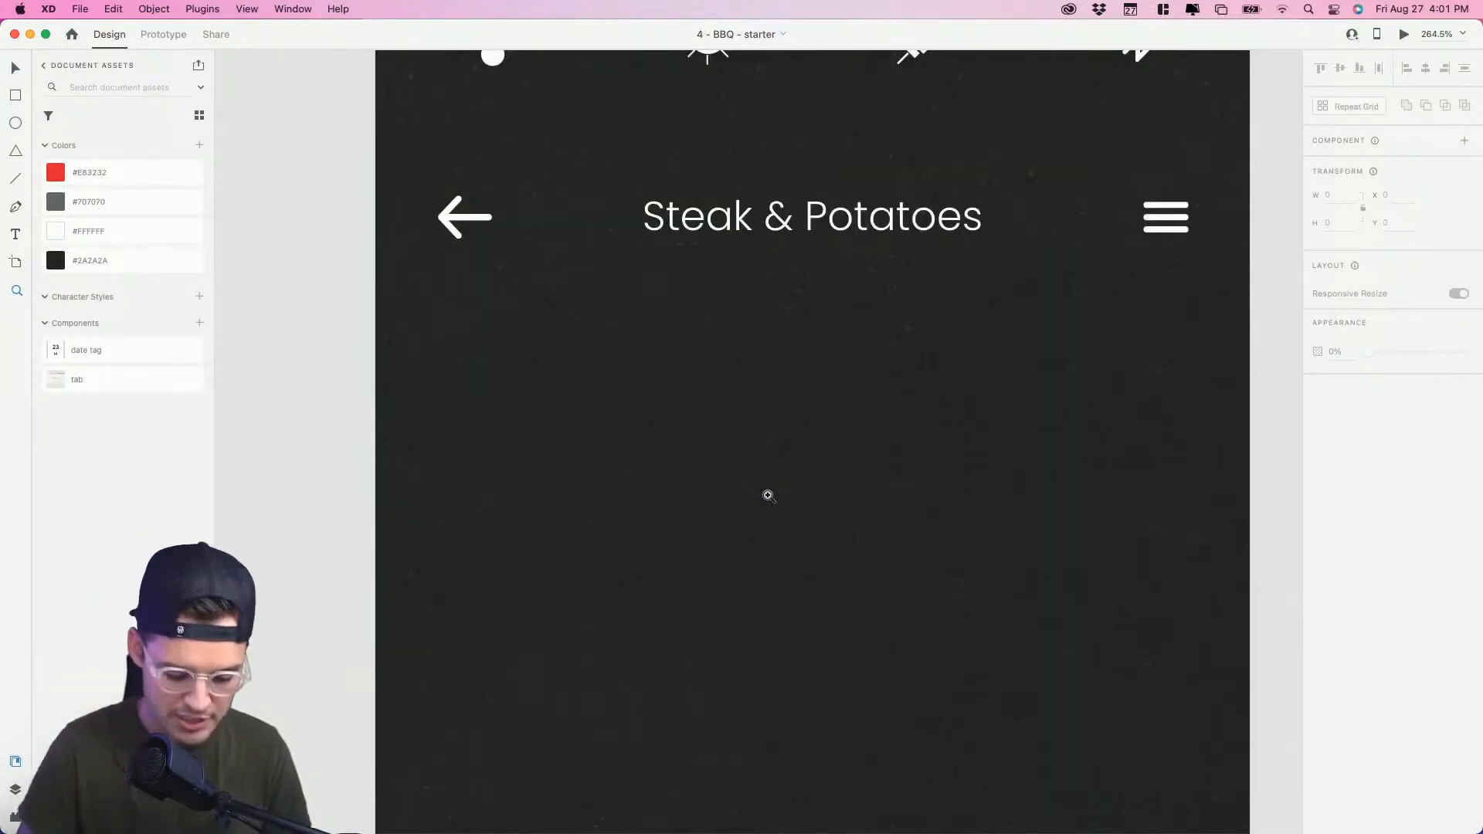
key("super+1")
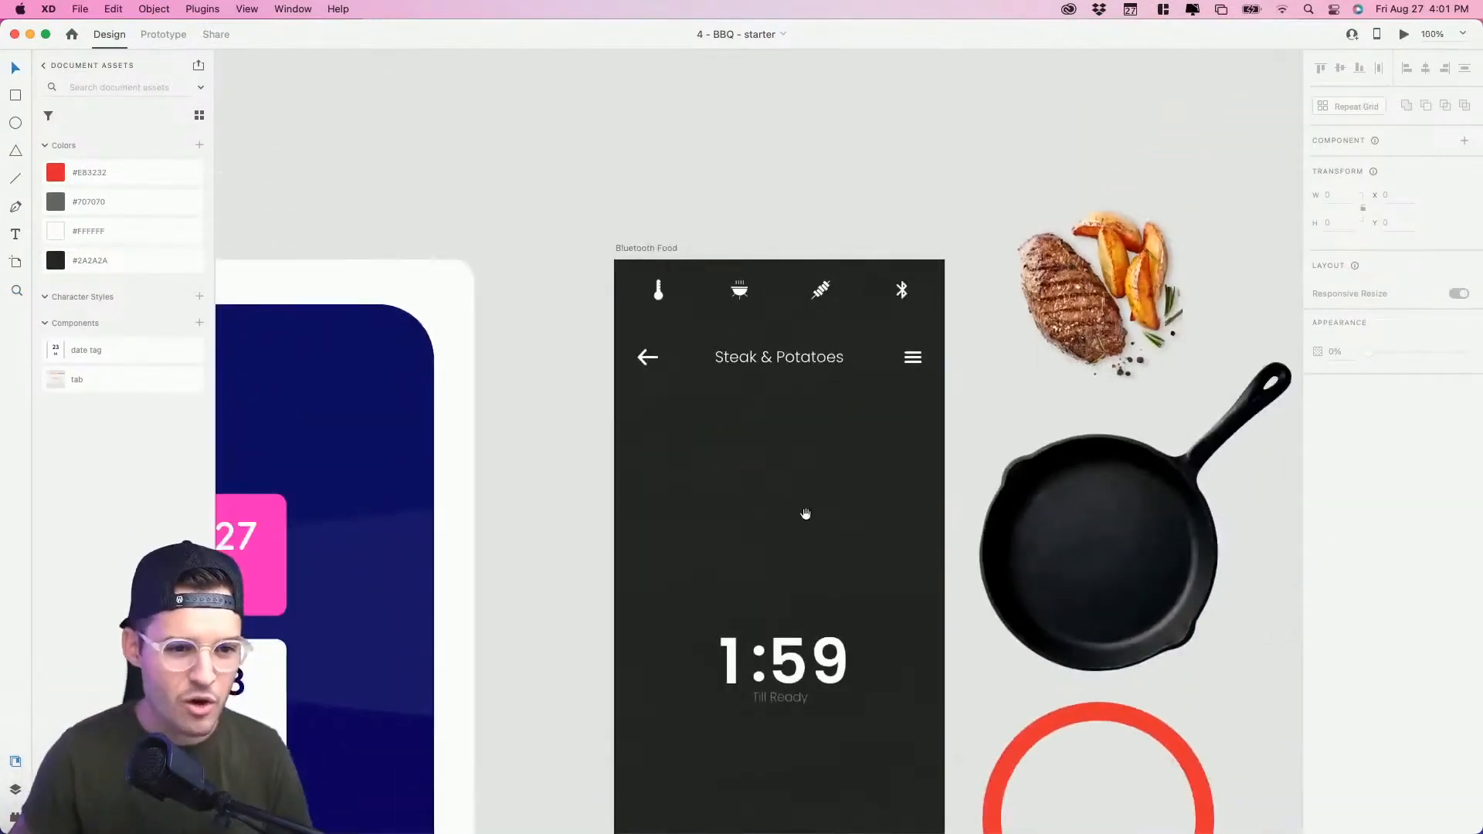
left_click_drag(806, 515, 689, 476)
left_click_drag(741, 553, 642, 420)
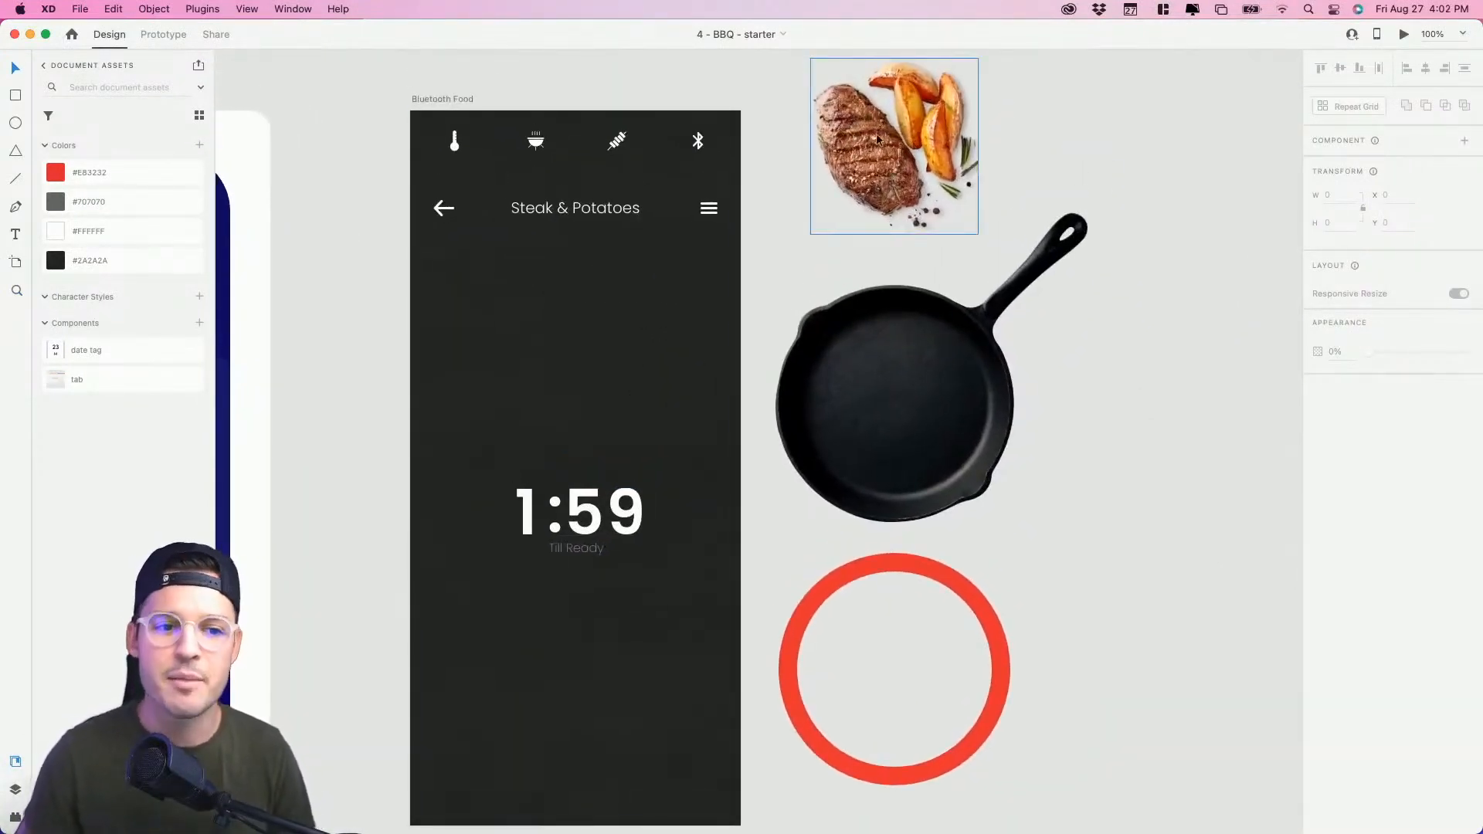
left_click(908, 573)
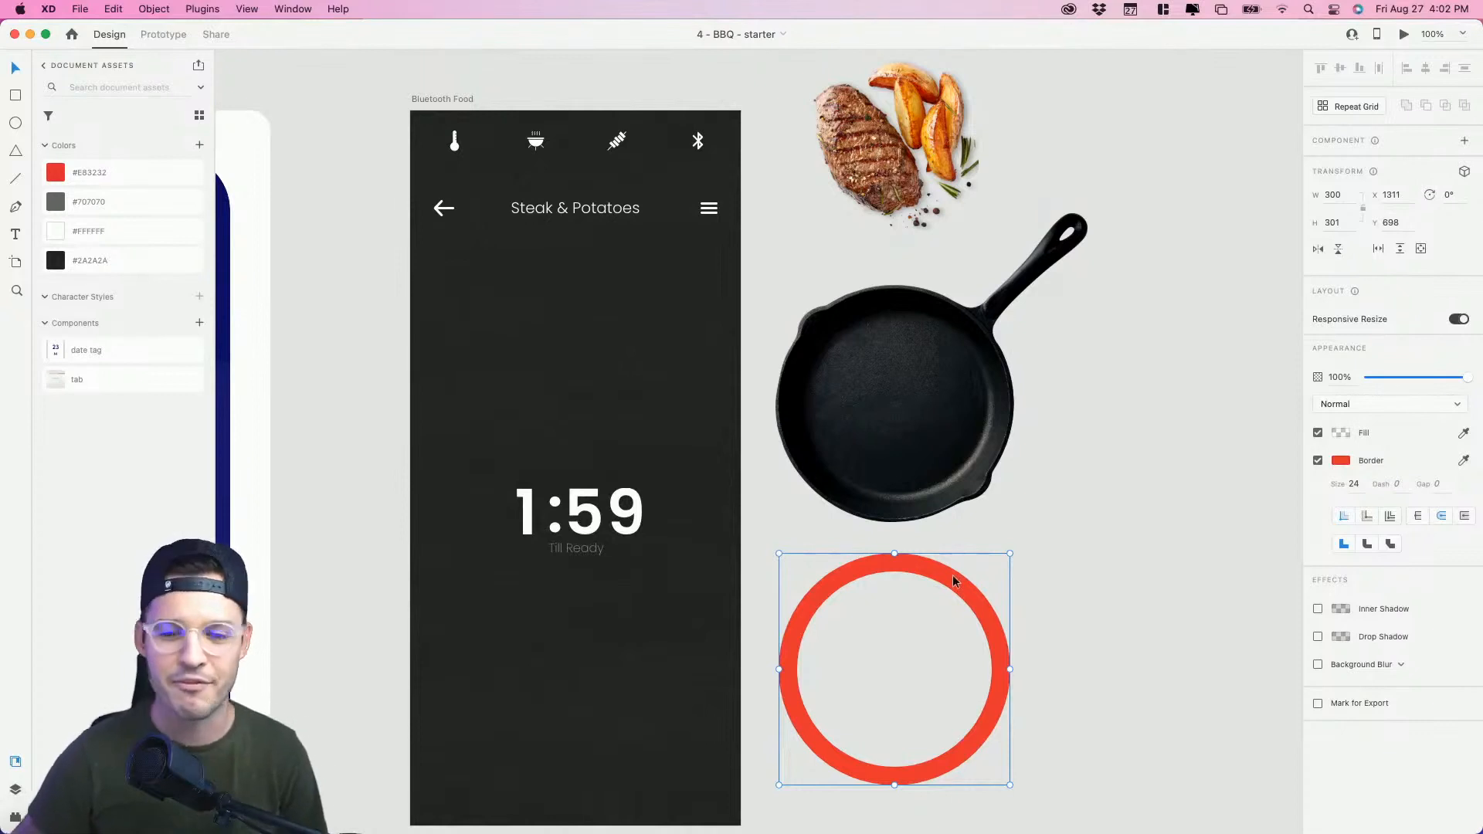
left_click_drag(864, 384, 999, 315)
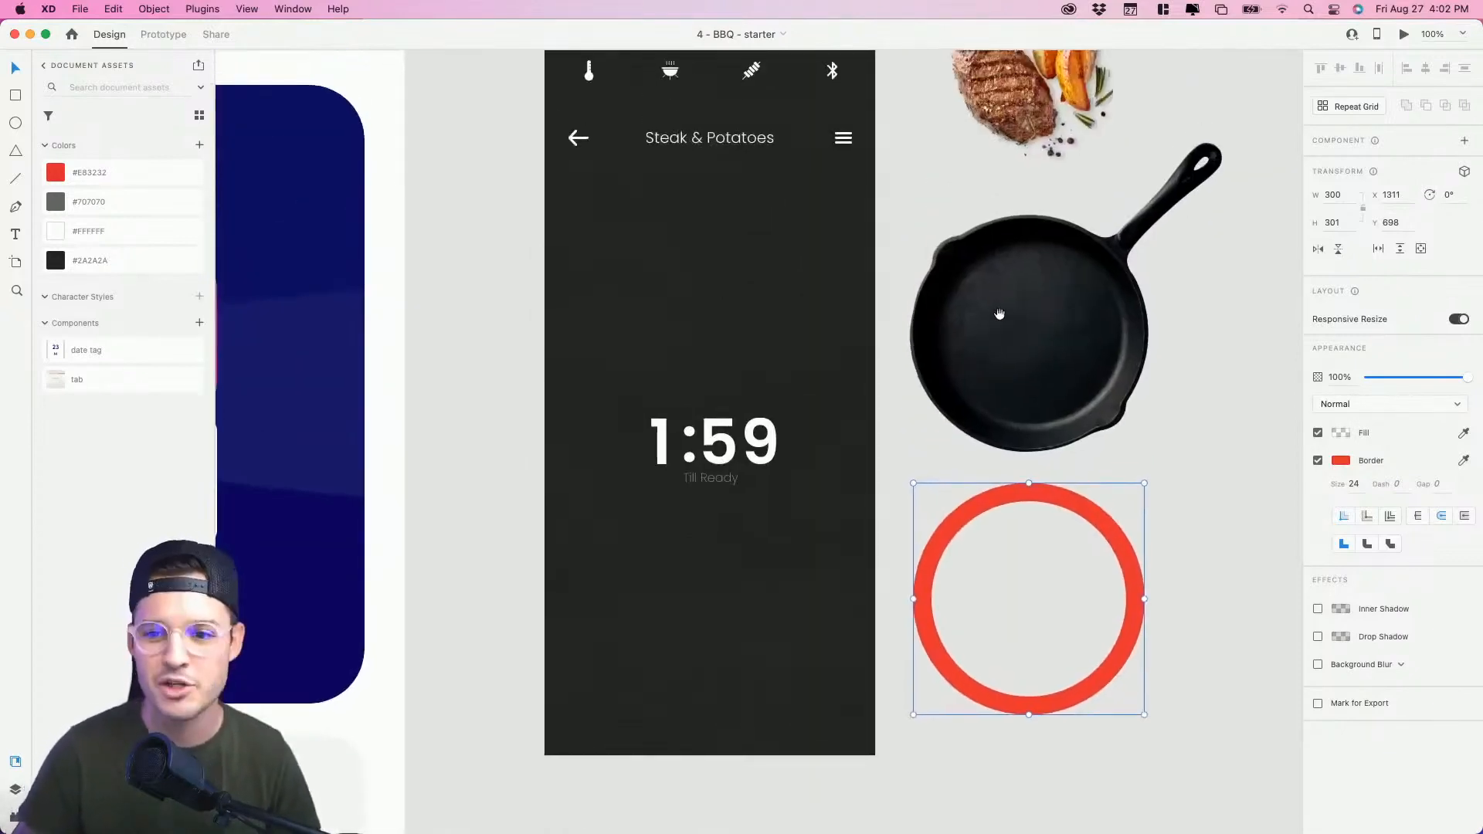
scroll(976, 358, "down", 1)
scroll(975, 359, "up", 2)
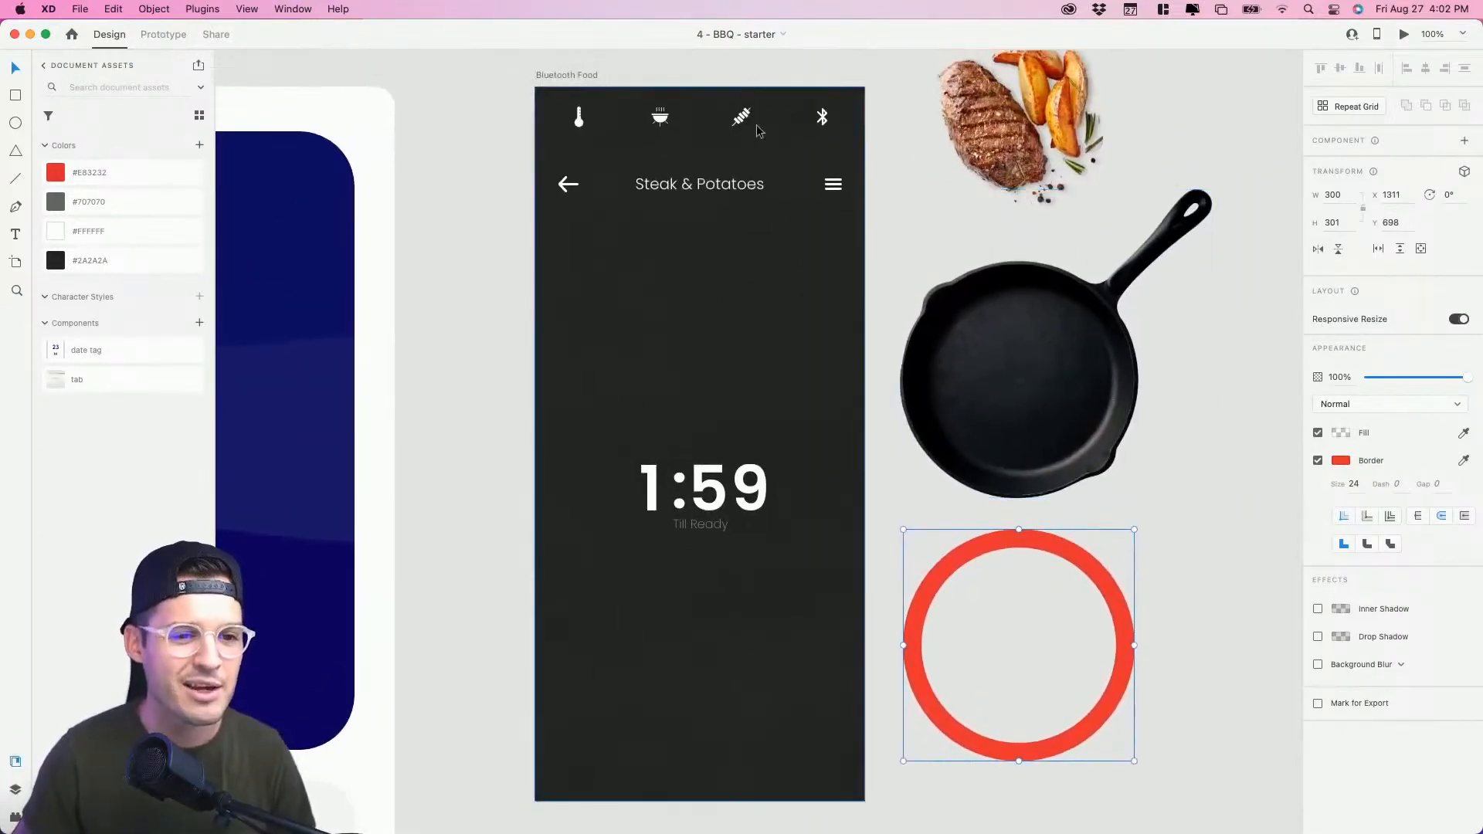
scroll(718, 510, "down", 2)
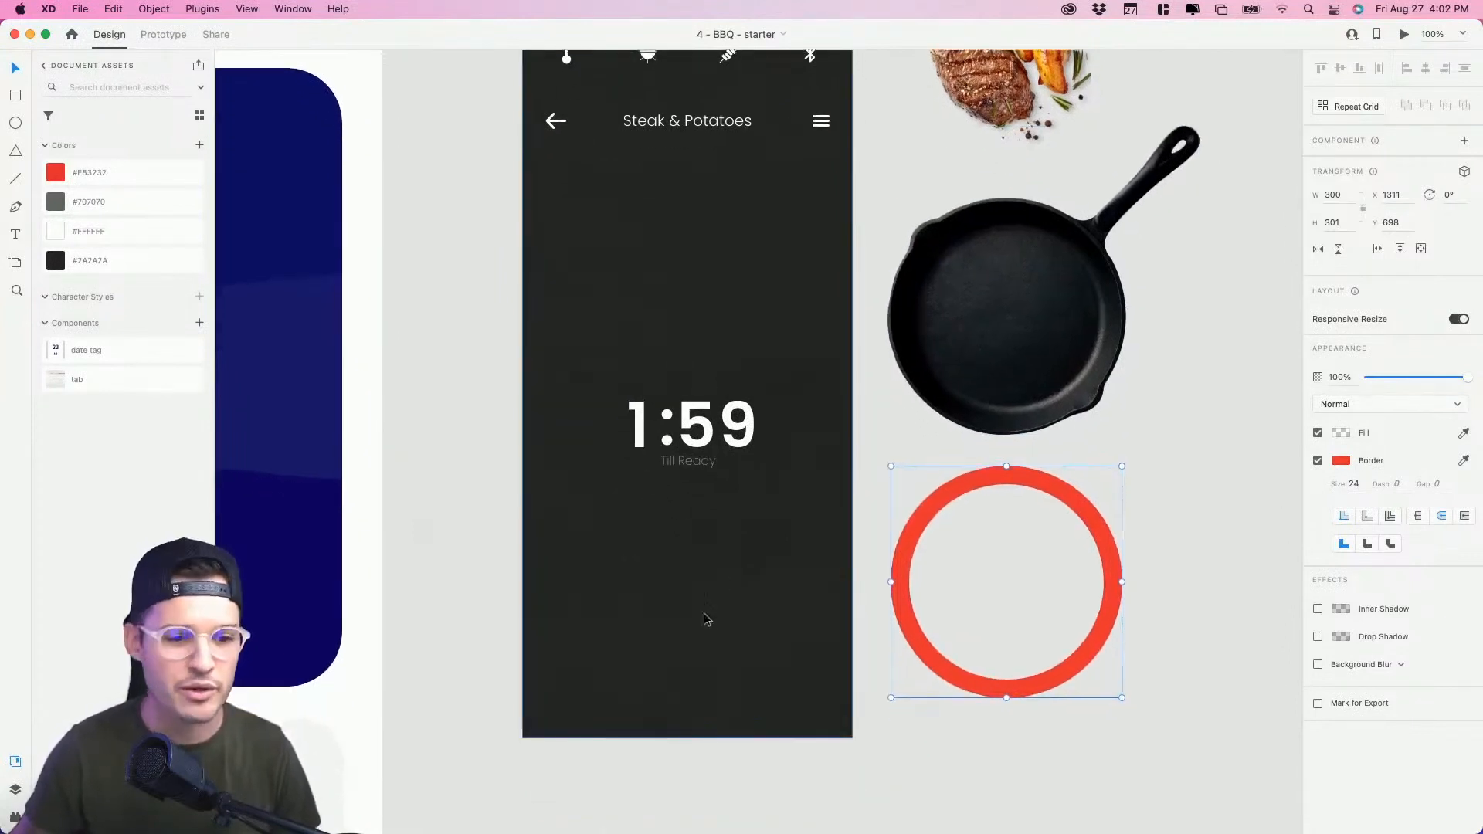
Step: Draw a circle about 519 px across over the lower part of the Bluetooth Food artboard and remove its border
left_click(694, 607)
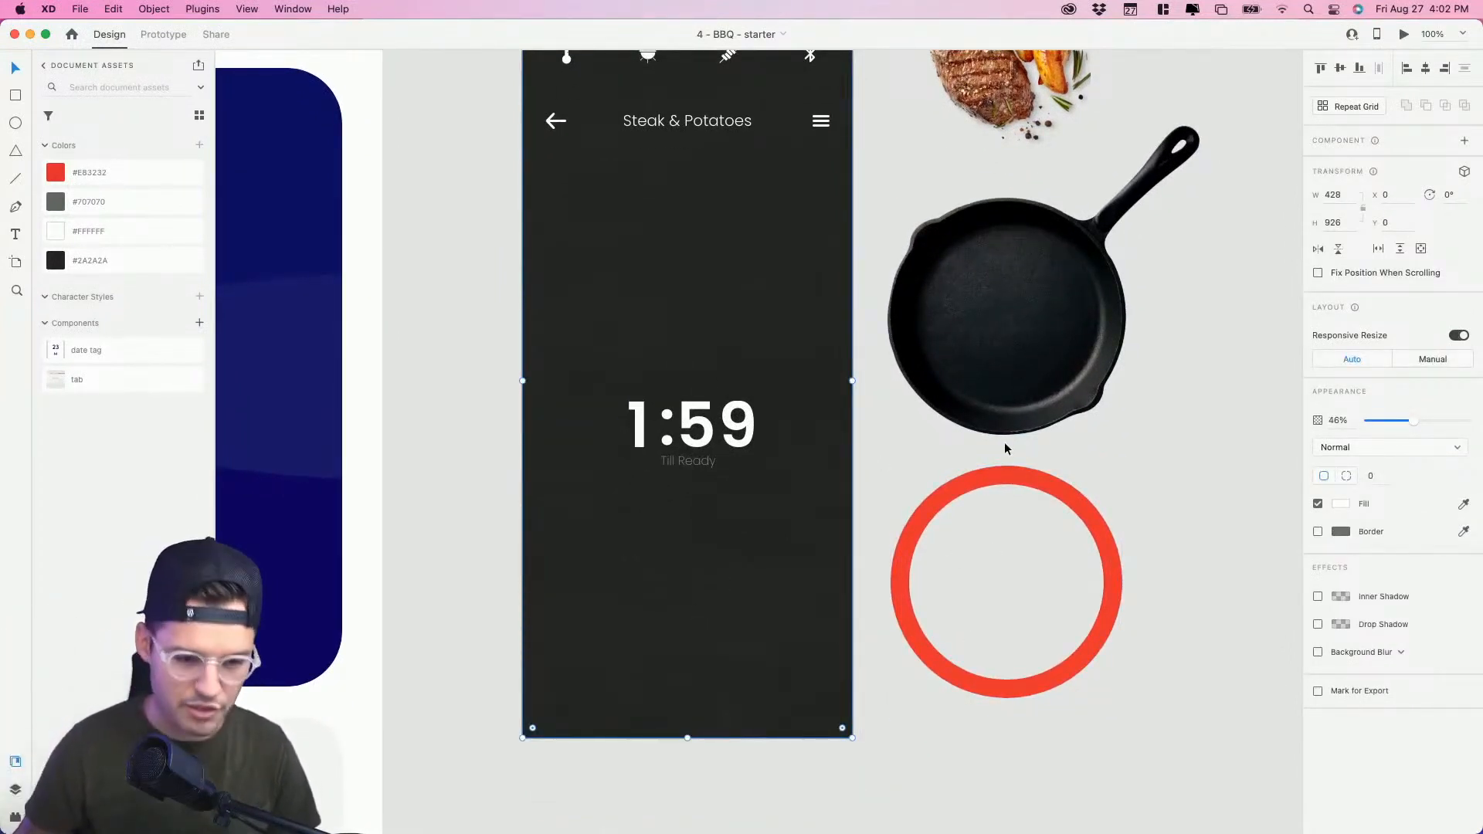
key("e")
scroll(729, 600, "down", 5)
left_click_drag(518, 635, 728, 425)
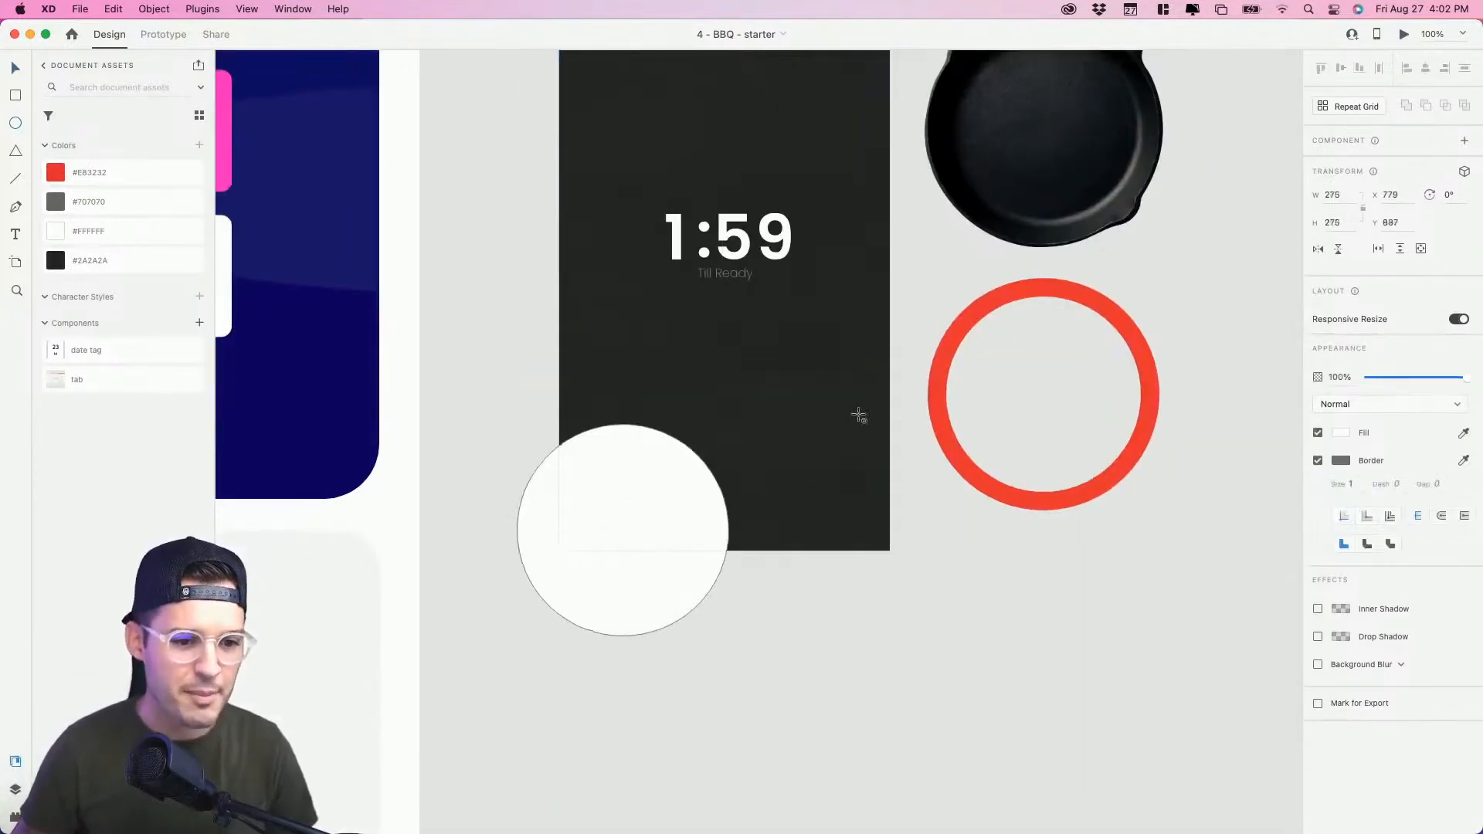
mouse_move(859, 415)
left_mouse_down()
mouse_move(1013, 317)
mouse_move(1087, 239)
mouse_move(1014, 258)
left_mouse_up()
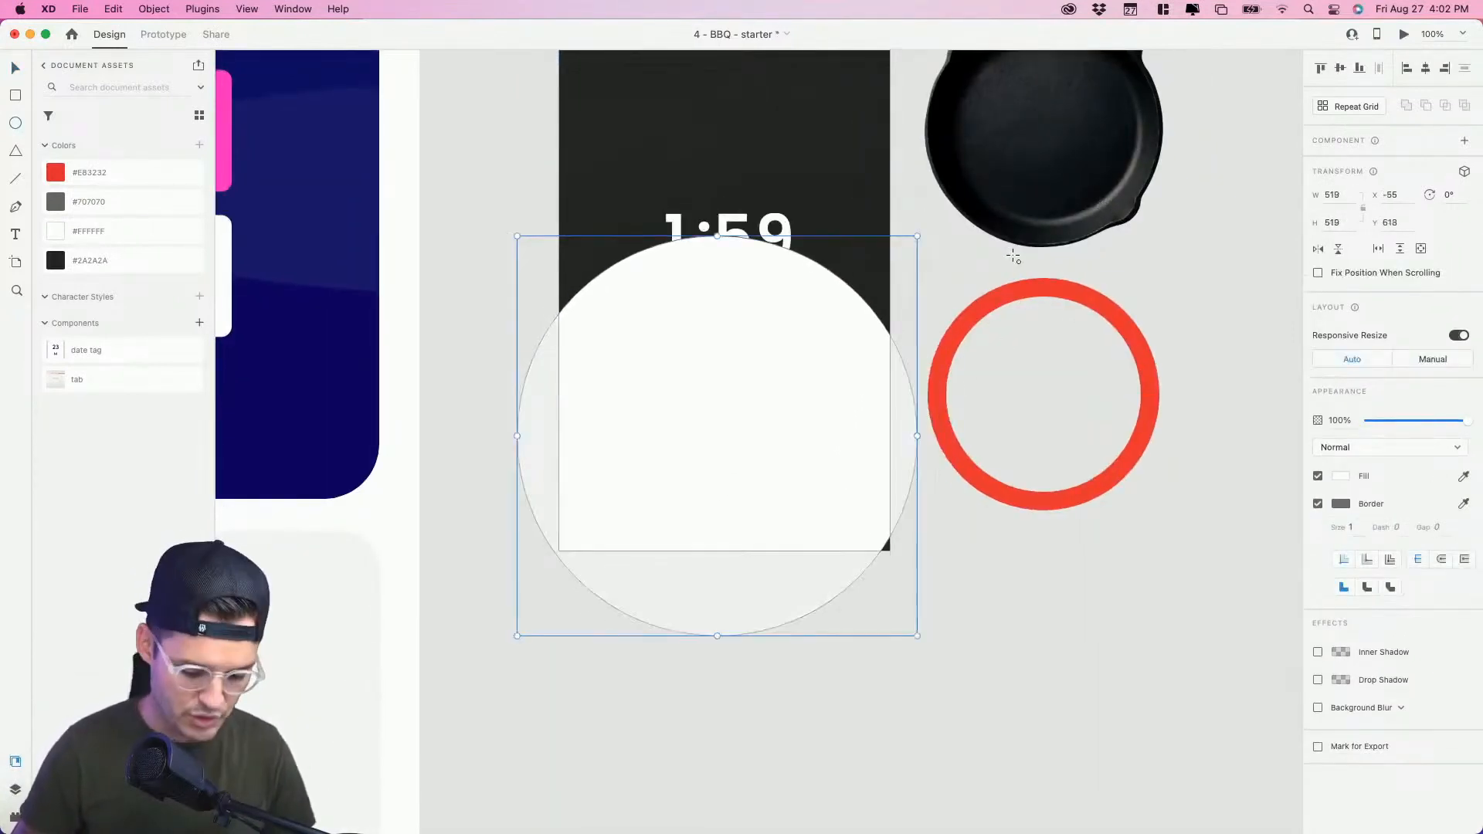
left_click(1318, 504)
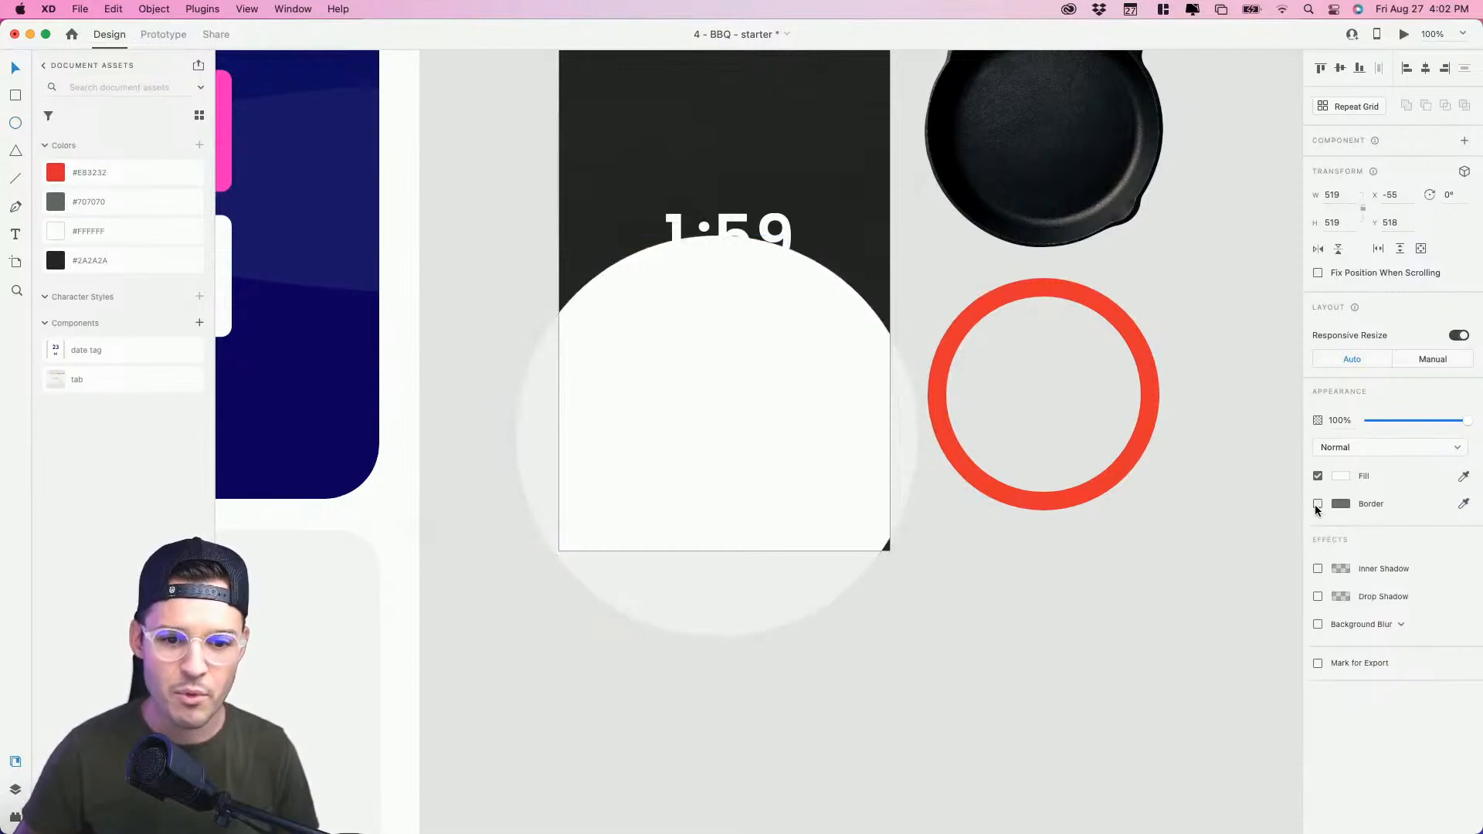
Step: Fill the large circle with a dark grey close to the artboard background and move it down, centred, so only its upper arc overlaps the artboard
left_click(1465, 477)
left_click(814, 401)
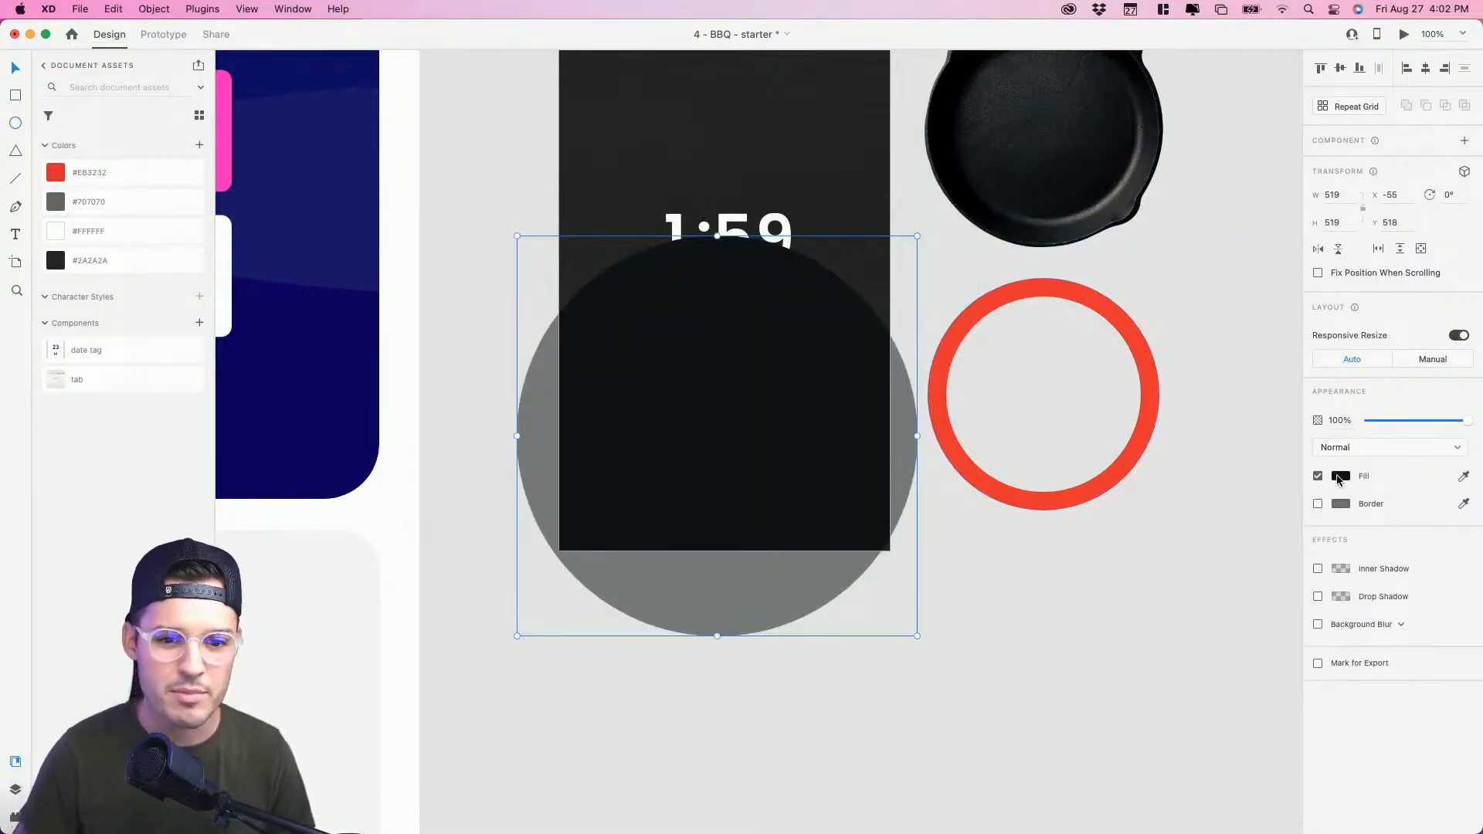
left_click(1341, 476)
left_click(1311, 542)
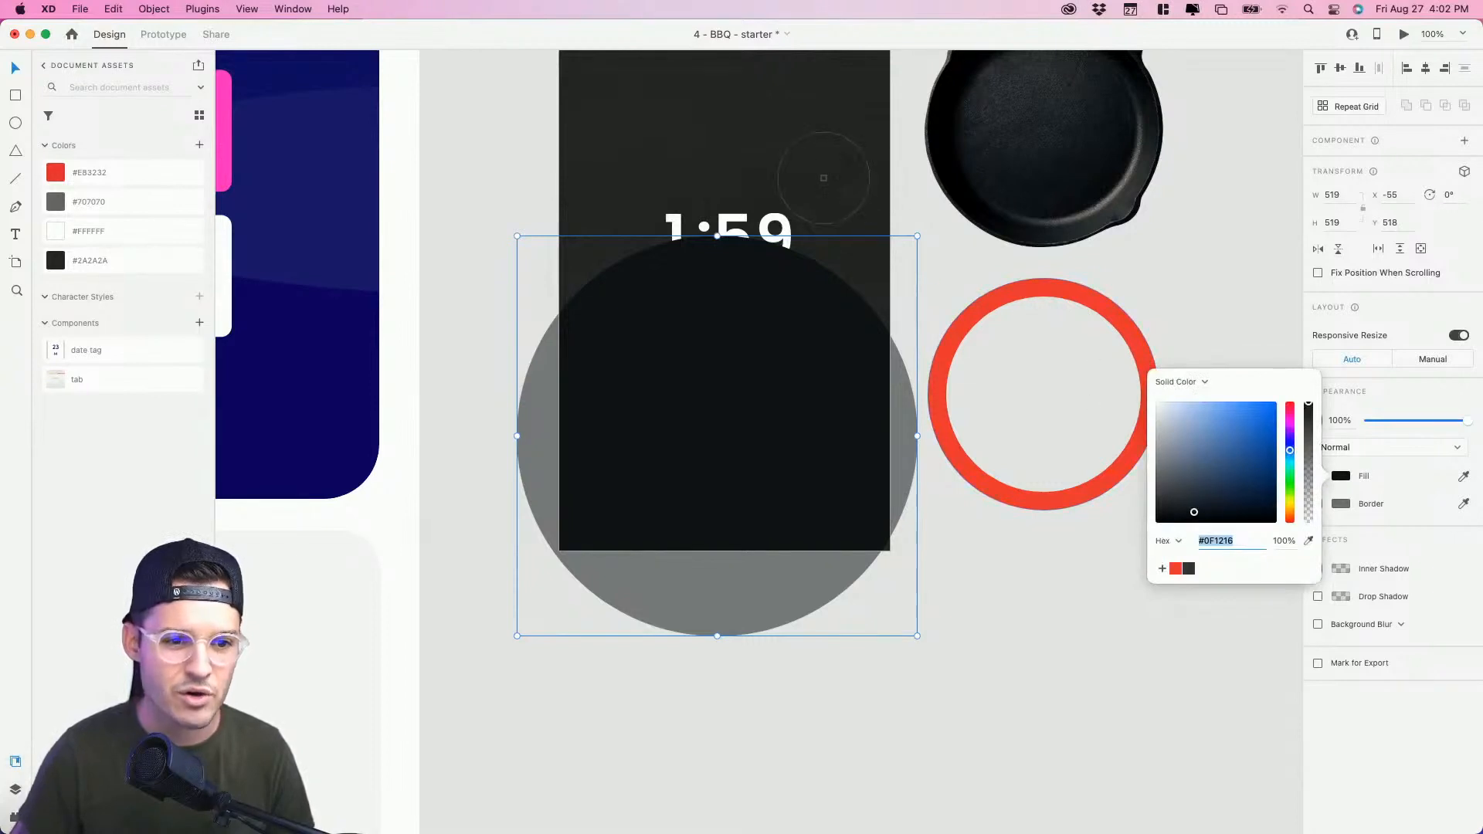
left_click(833, 191)
left_click_drag(1158, 509, 1155, 504)
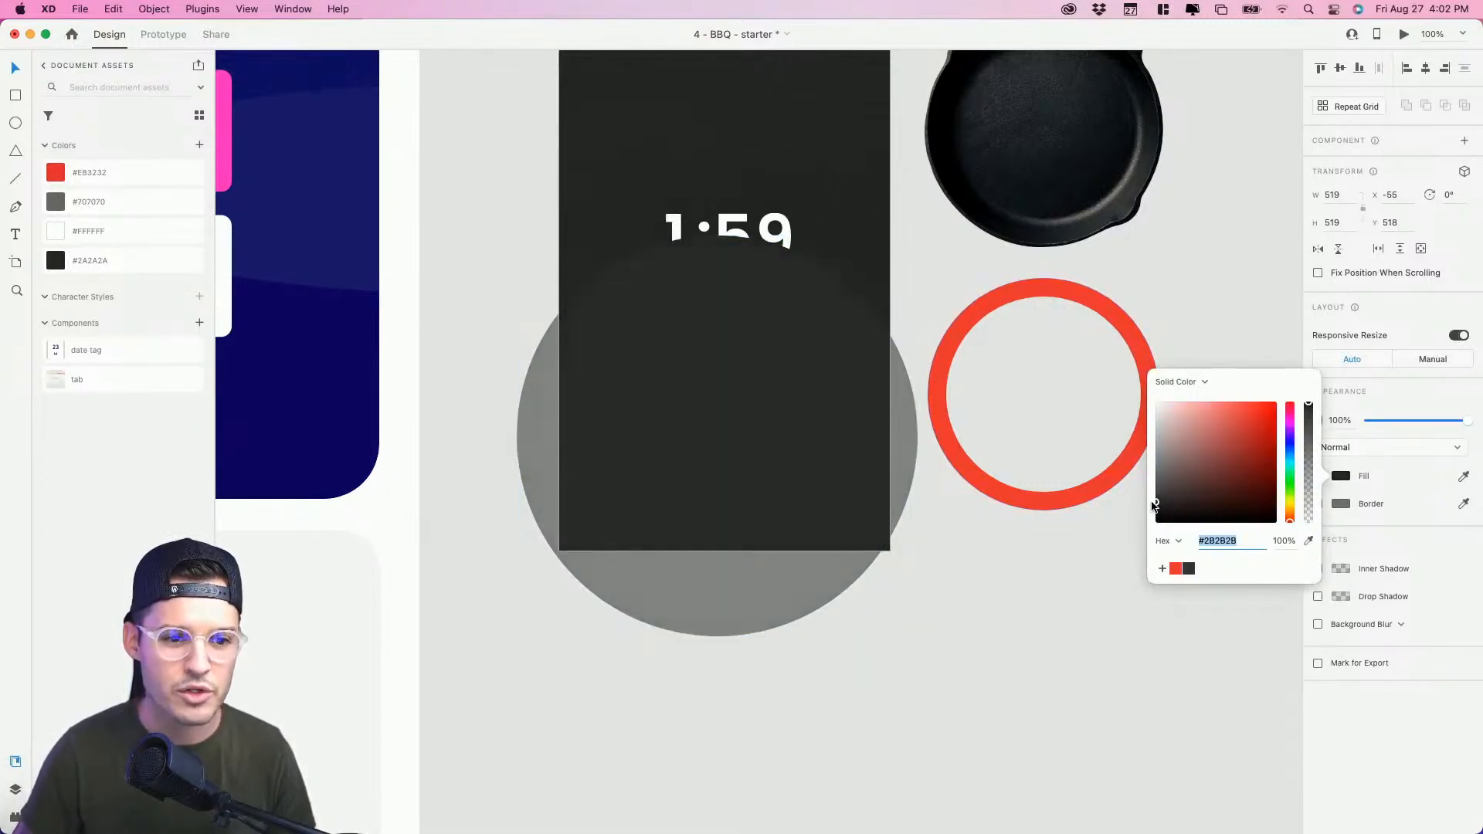
left_click_drag(689, 310, 725, 200)
Step: Draw a small circle about 77 px across below the Till Ready text and give it a near-black fill
left_click_drag(925, 121, 755, 285)
left_click(1342, 477)
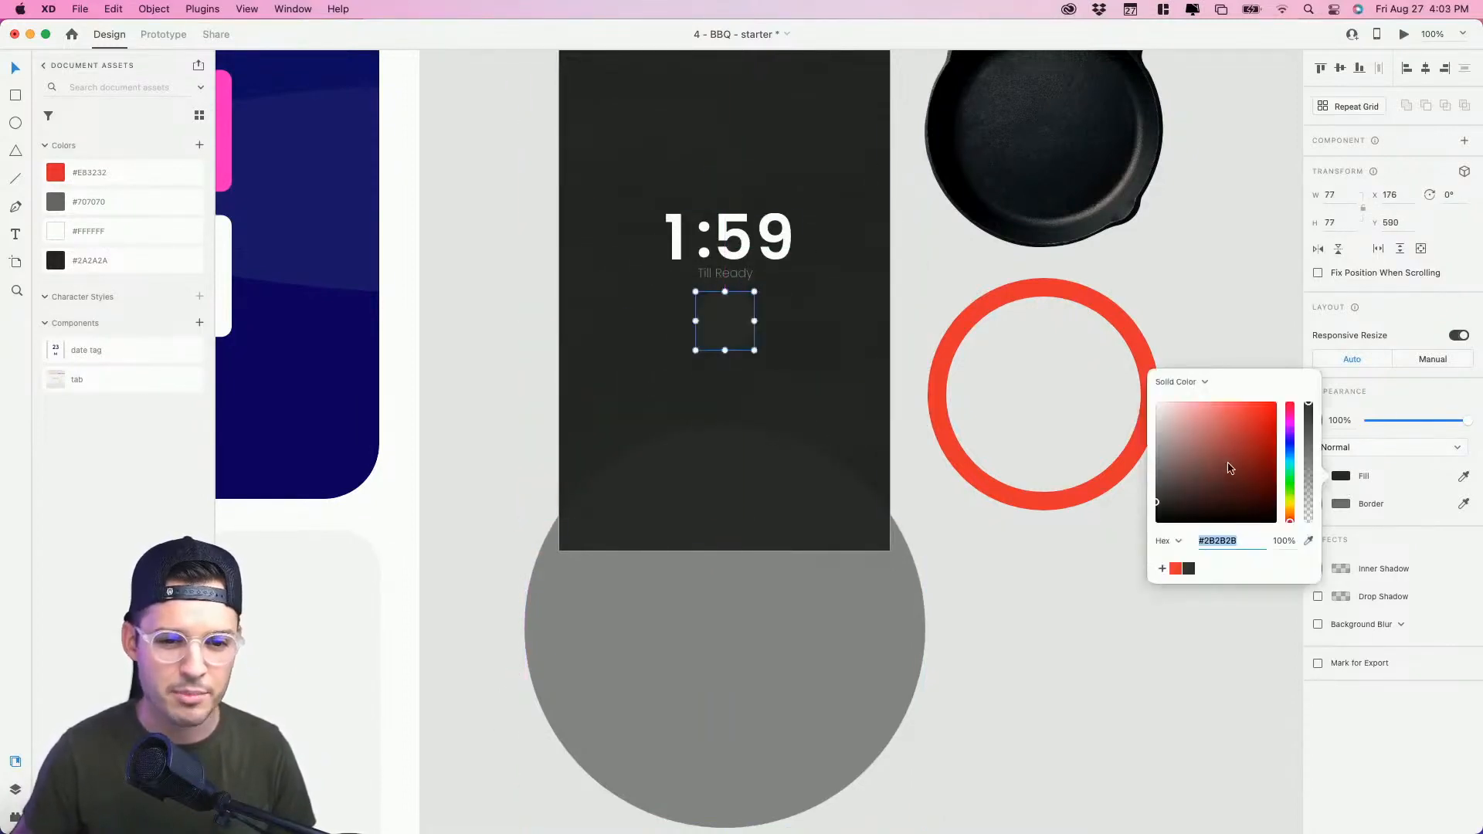
left_click_drag(1163, 511, 1157, 511)
type("v")
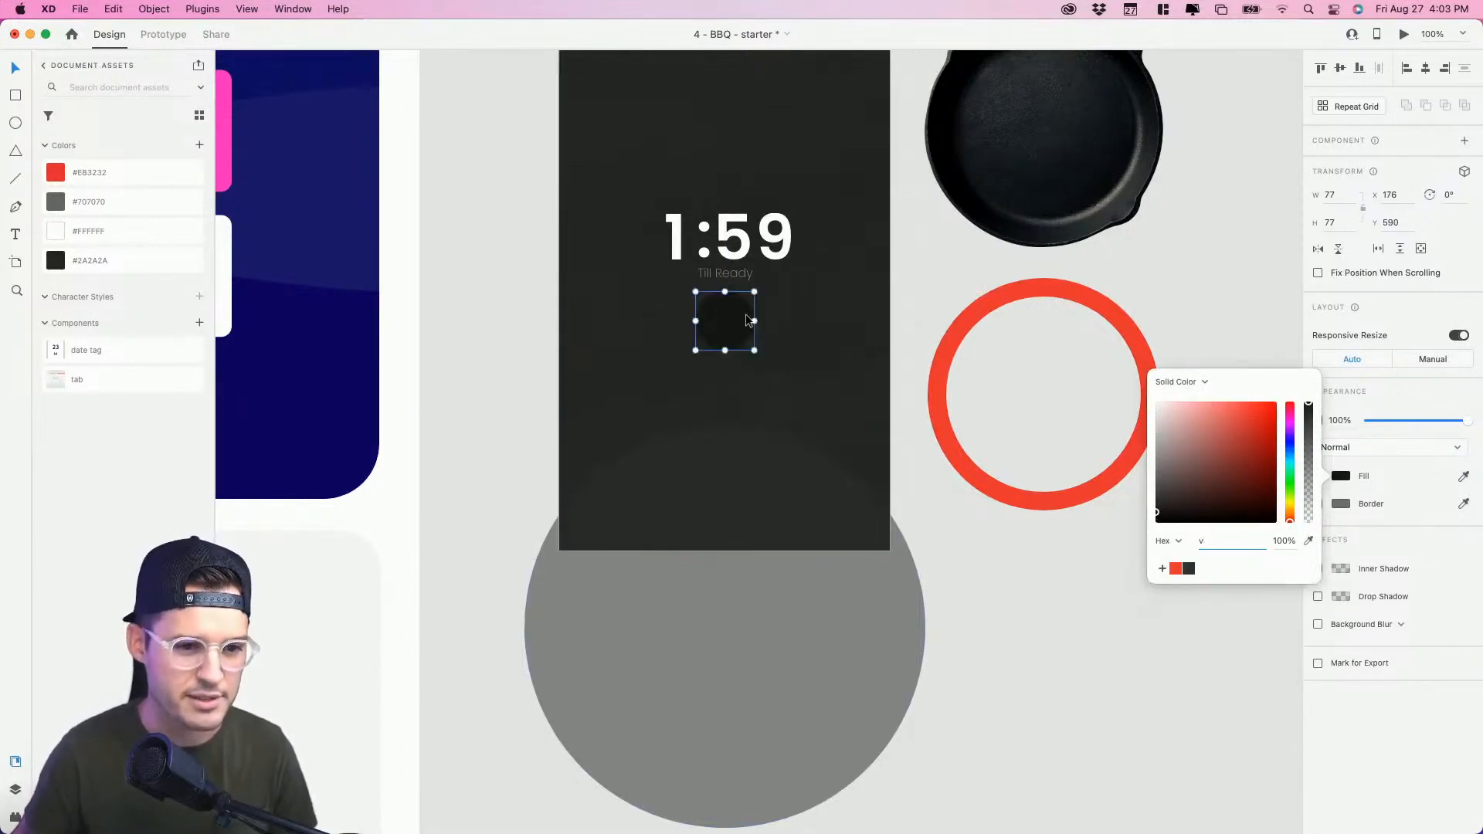
left_click(1253, 300)
Step: Move the small black circle to the artboard's lower left corner area and shrink it to about 57 px from its centre
left_click_drag(732, 345, 618, 486)
key("z")
left_click_drag(545, 578, 960, 387)
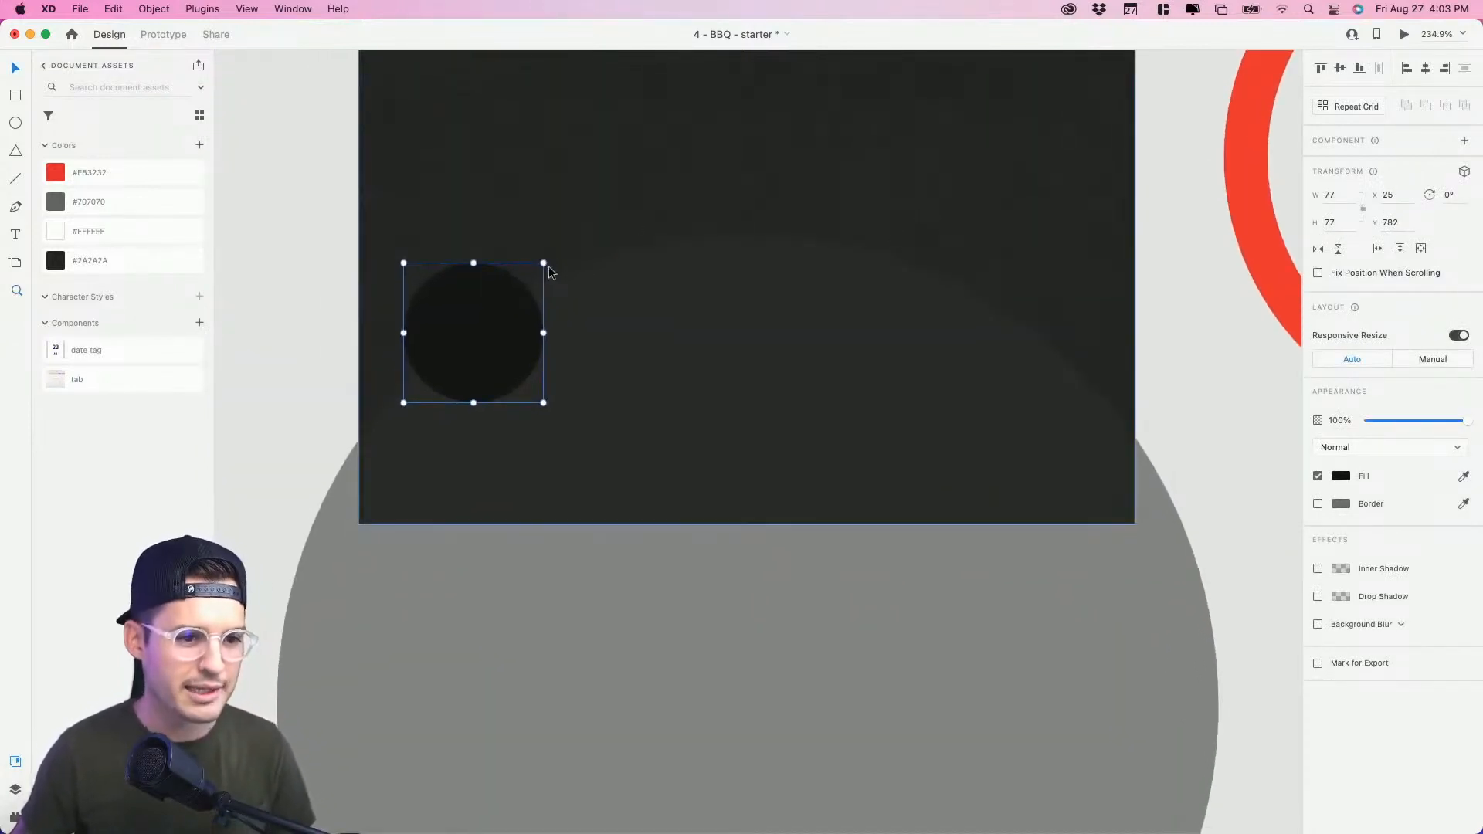
left_click_drag(543, 263, 525, 279)
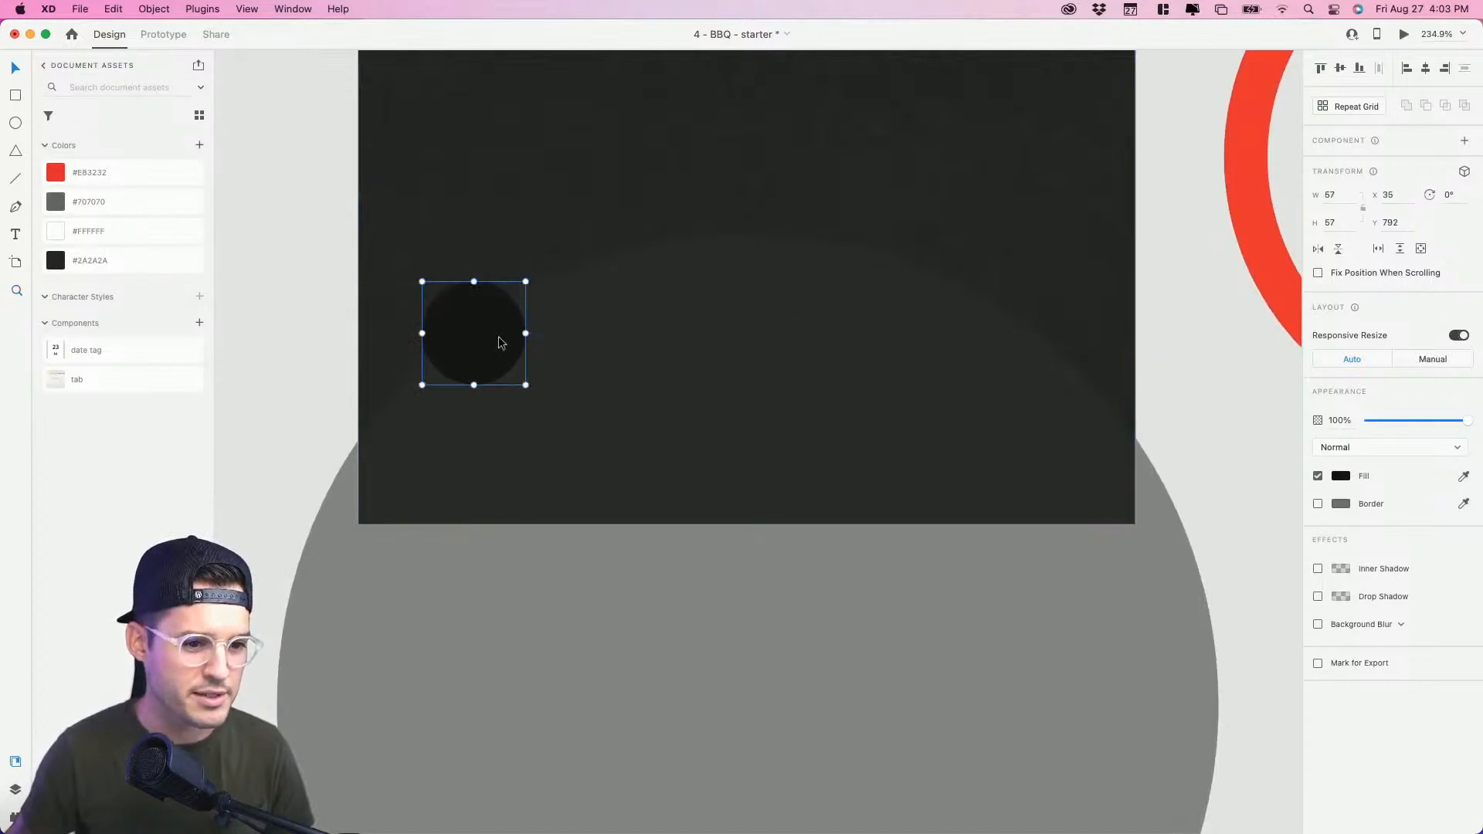
Step: Duplicate the small black circle into a row of four across the lower artboard and distribute them evenly horizontally
left_click_drag(488, 337, 1030, 344)
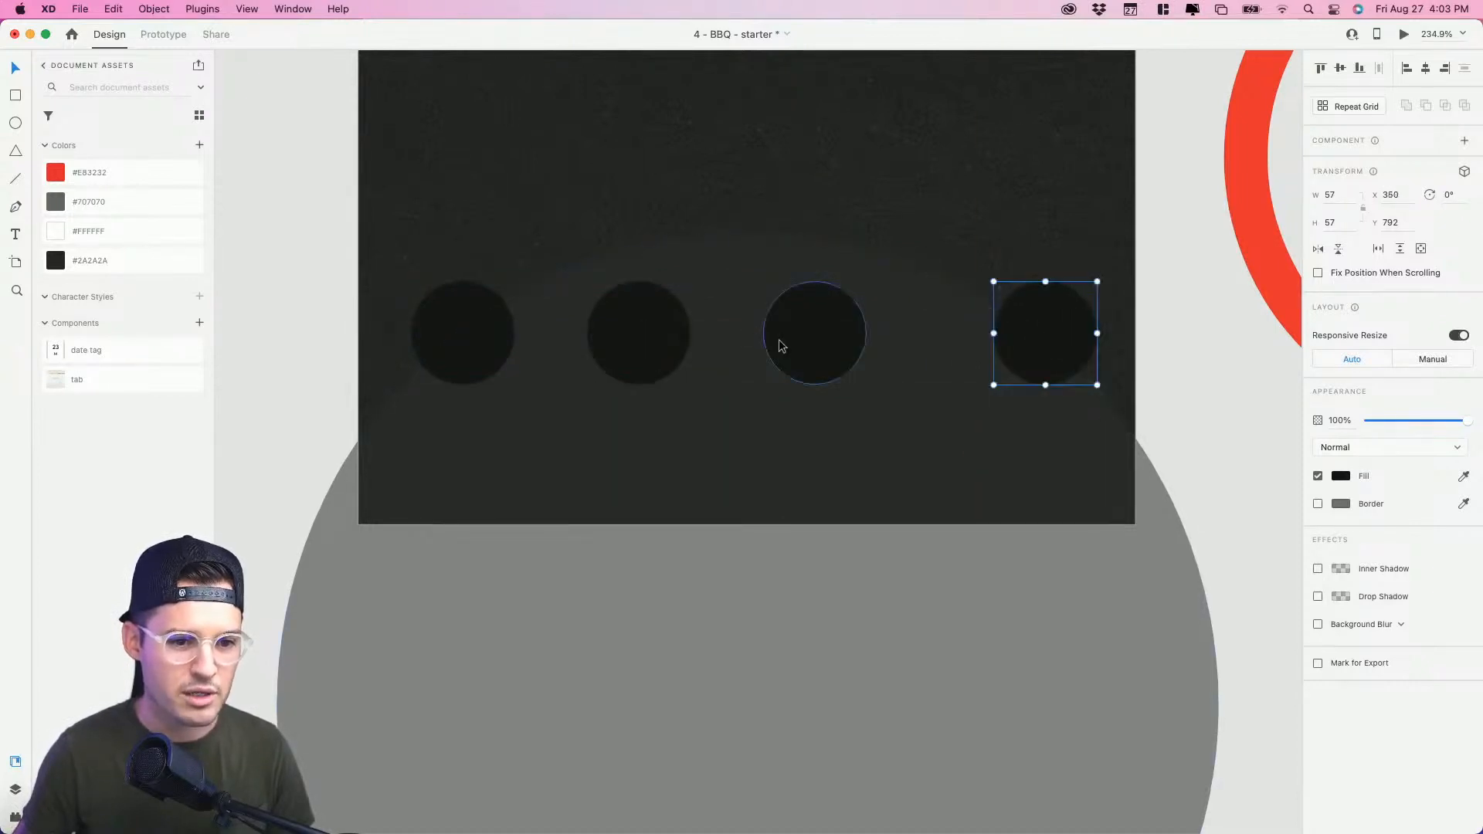
left_click(778, 341, "shift")
left_click(665, 348, "shift")
left_click(494, 337, "shift")
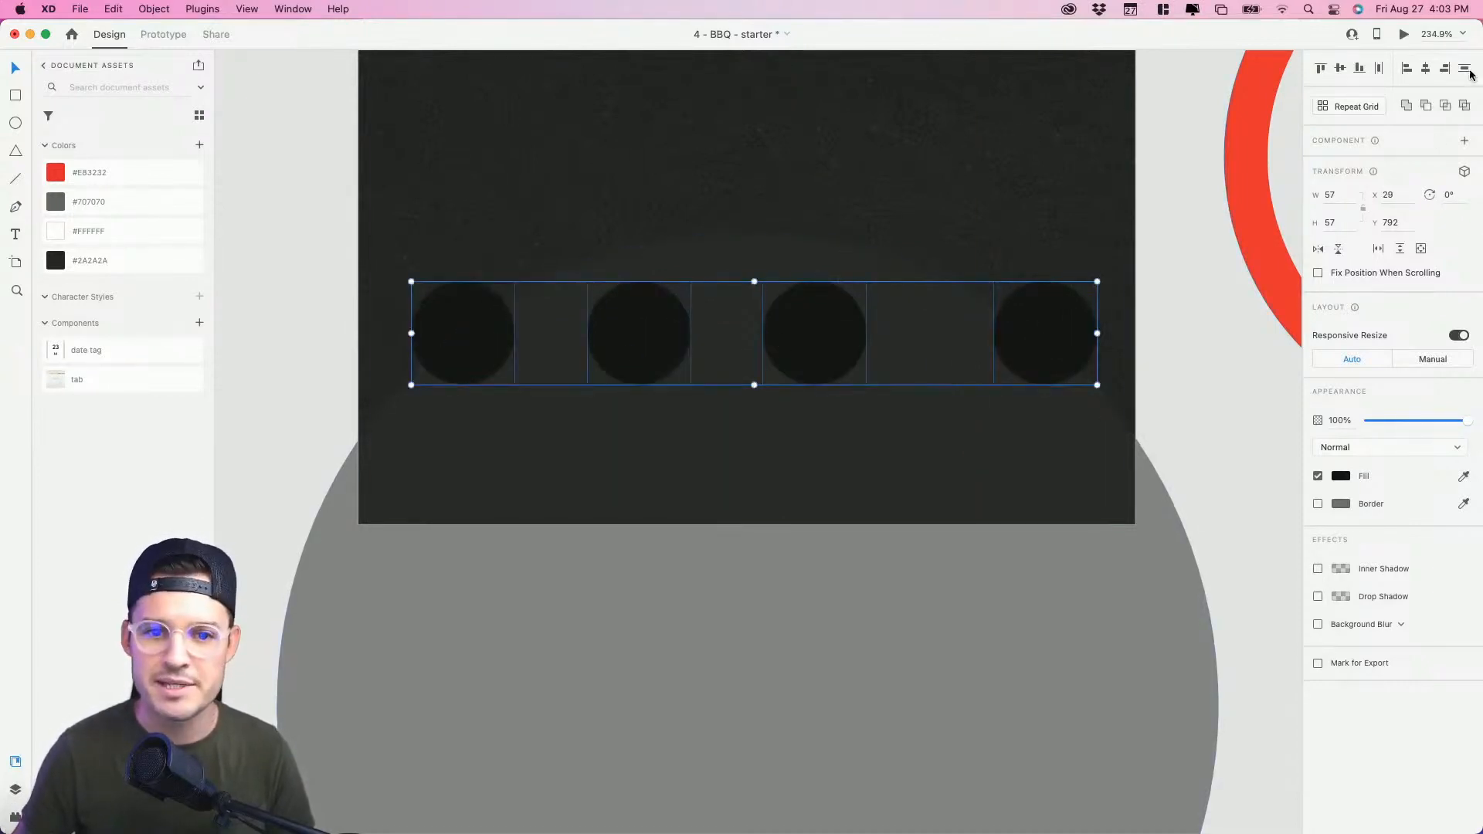
left_click(1381, 70)
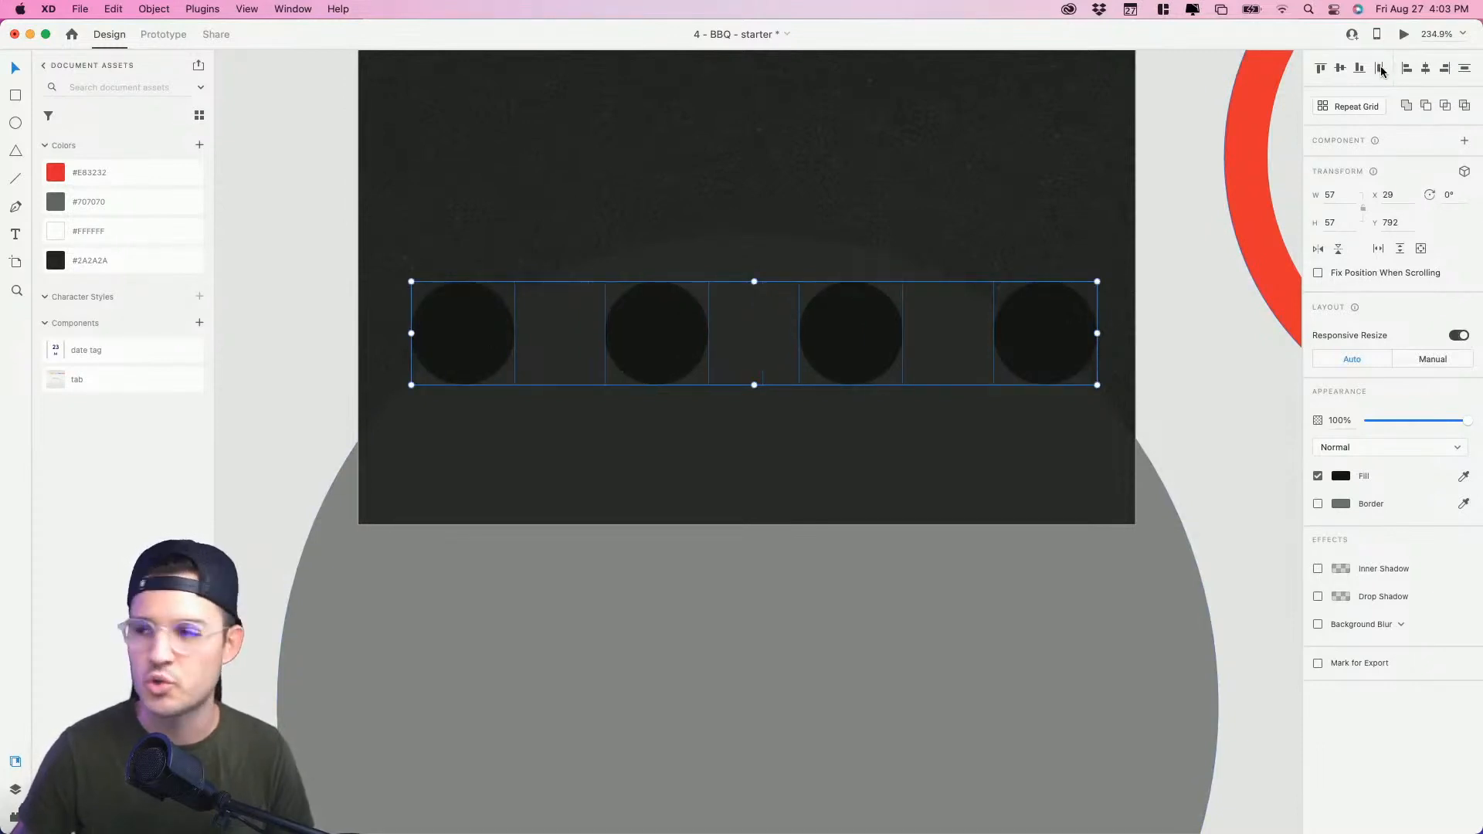
key("Return")
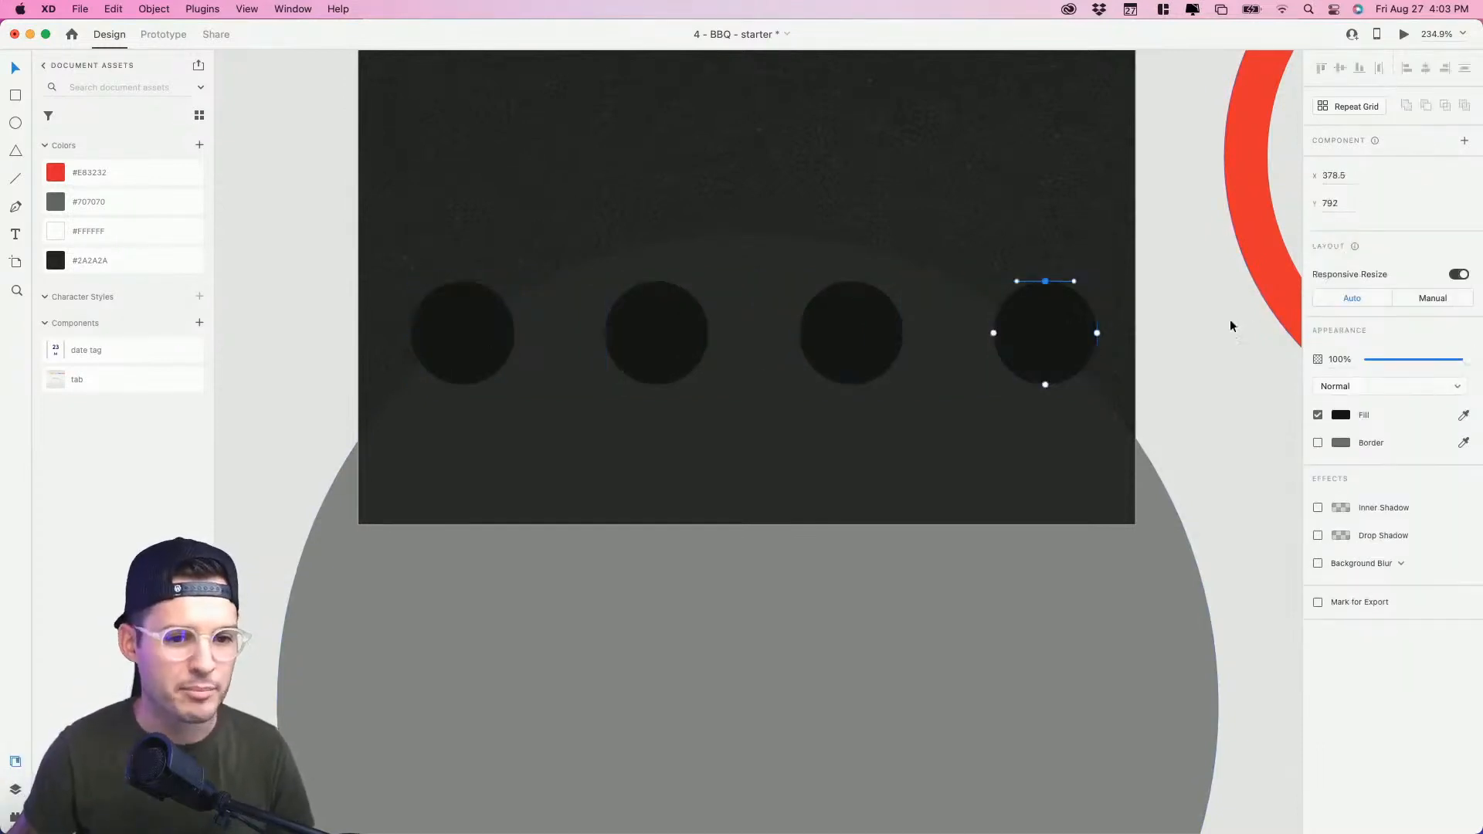
left_click(1160, 340)
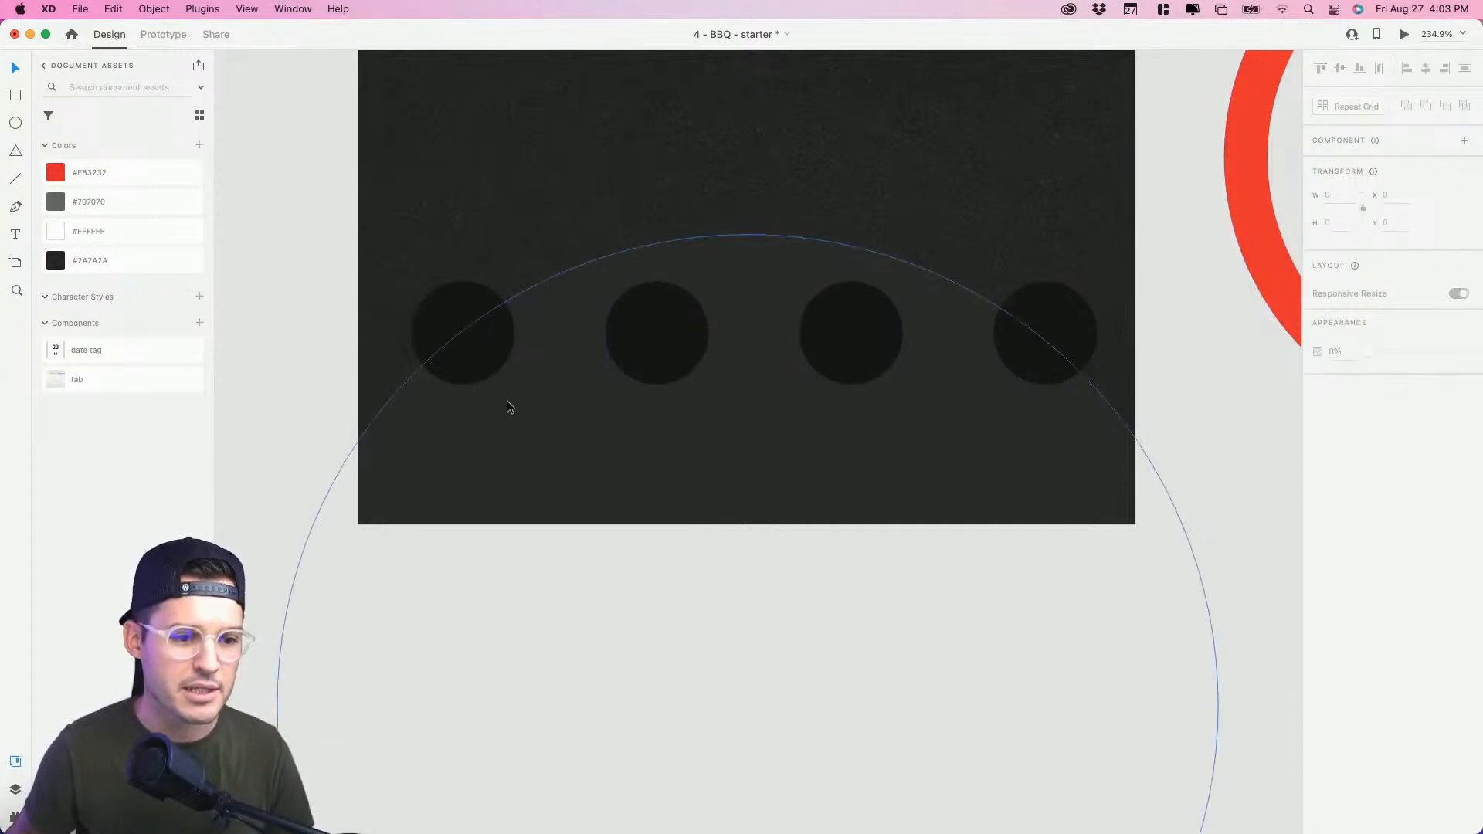
Step: Show the layers and raise the two middle black circles together to Y 744 so the four follow the curved panel
key("super+y")
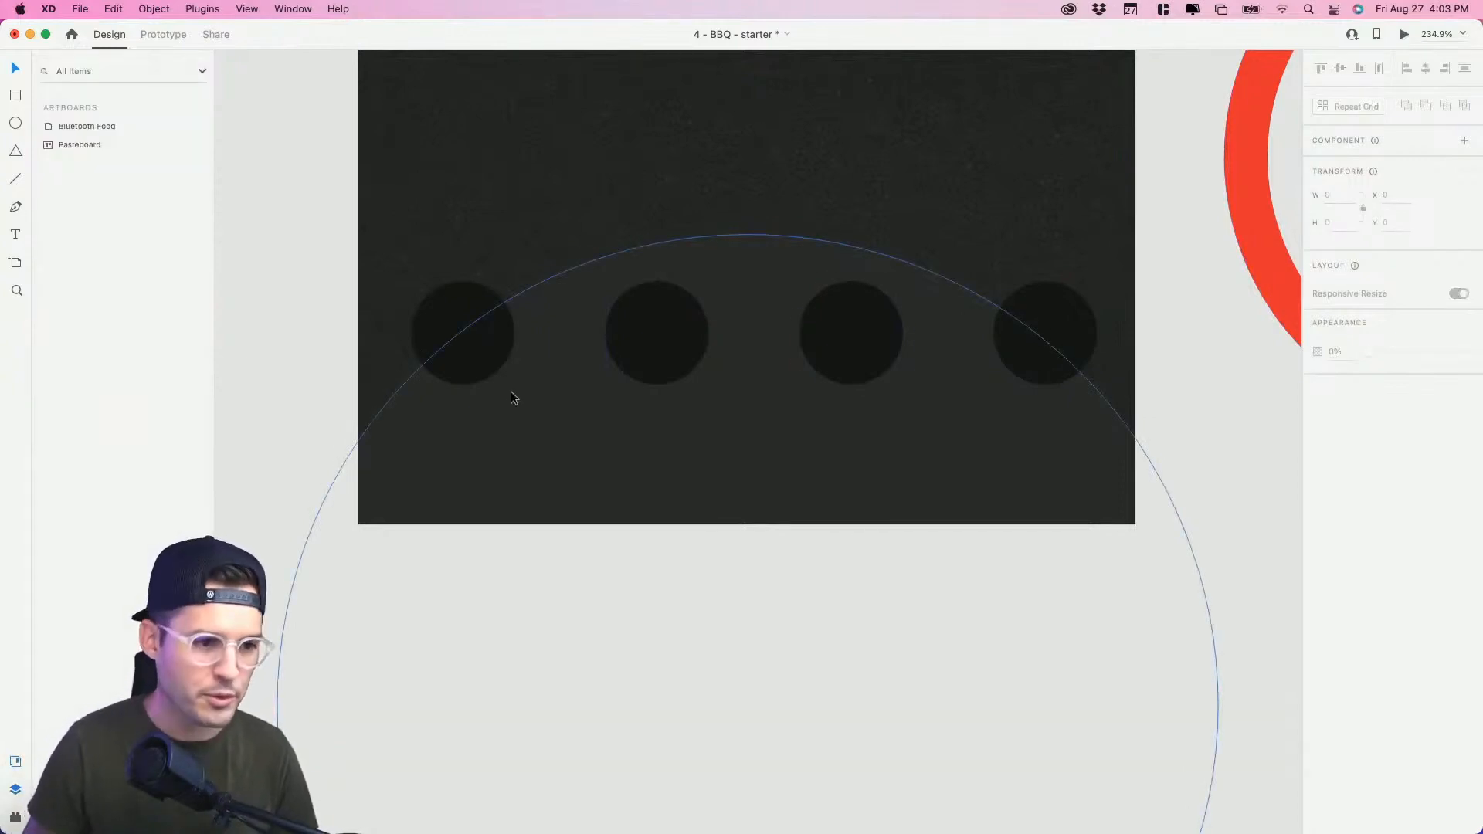
left_click(644, 349)
left_click(858, 349, "shift")
left_click_drag(858, 349, 854, 255)
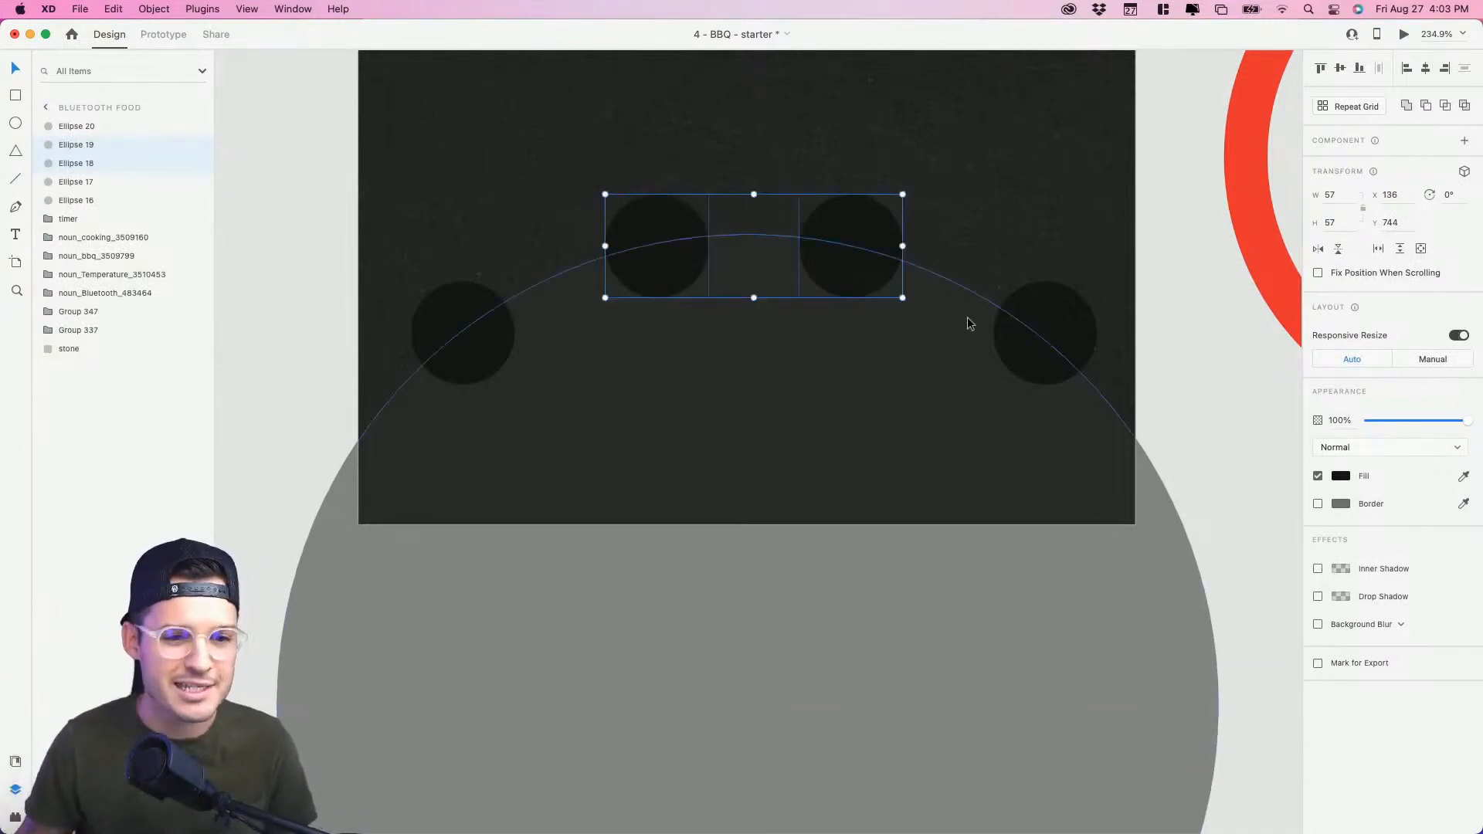
Step: Move the four black circles and the large curved panel circle down together to a Y position of 771
left_click(1035, 330, "shift")
left_click(437, 331, "shift")
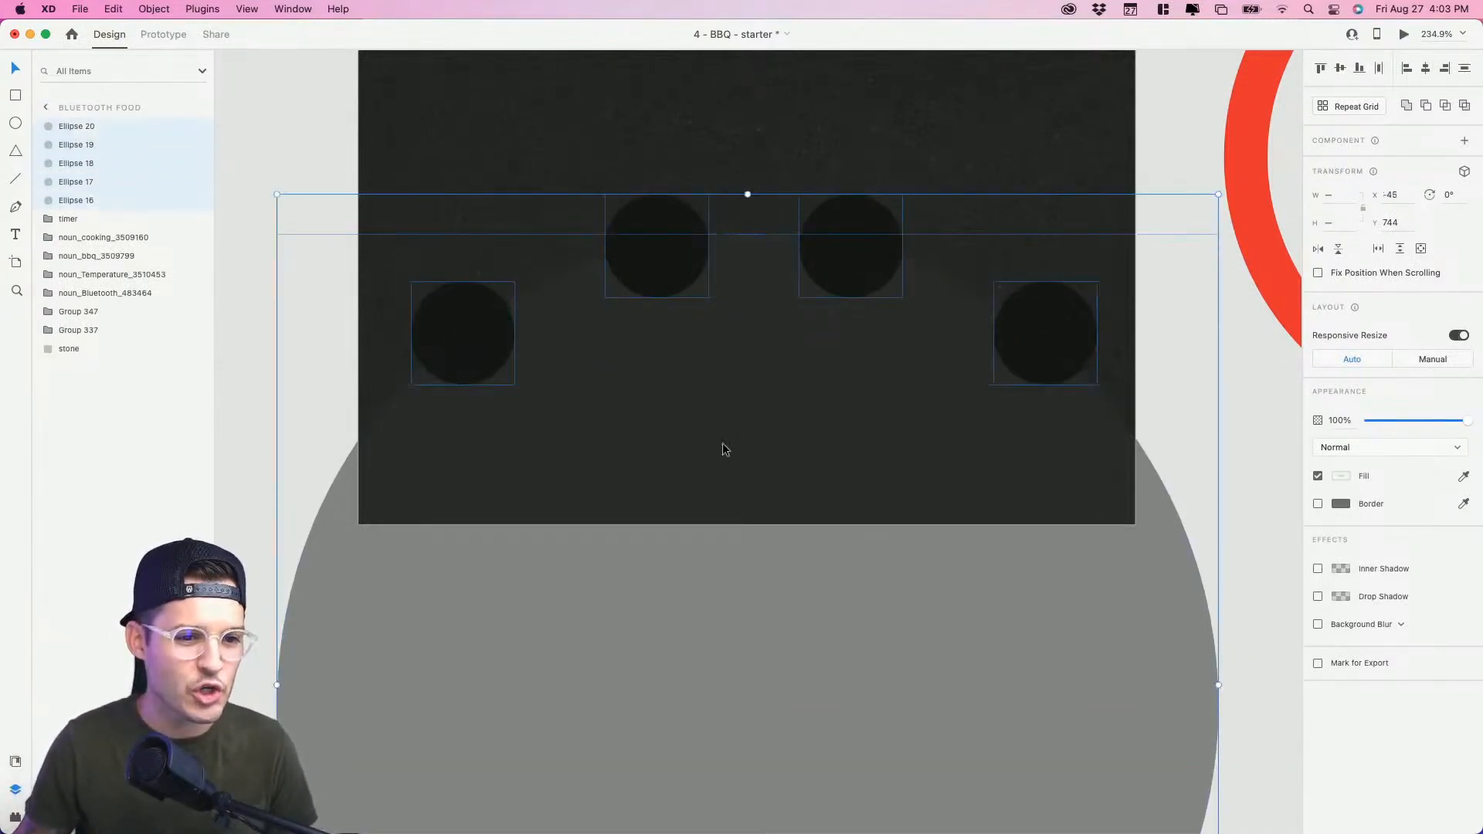
left_click_drag(721, 447, 723, 499)
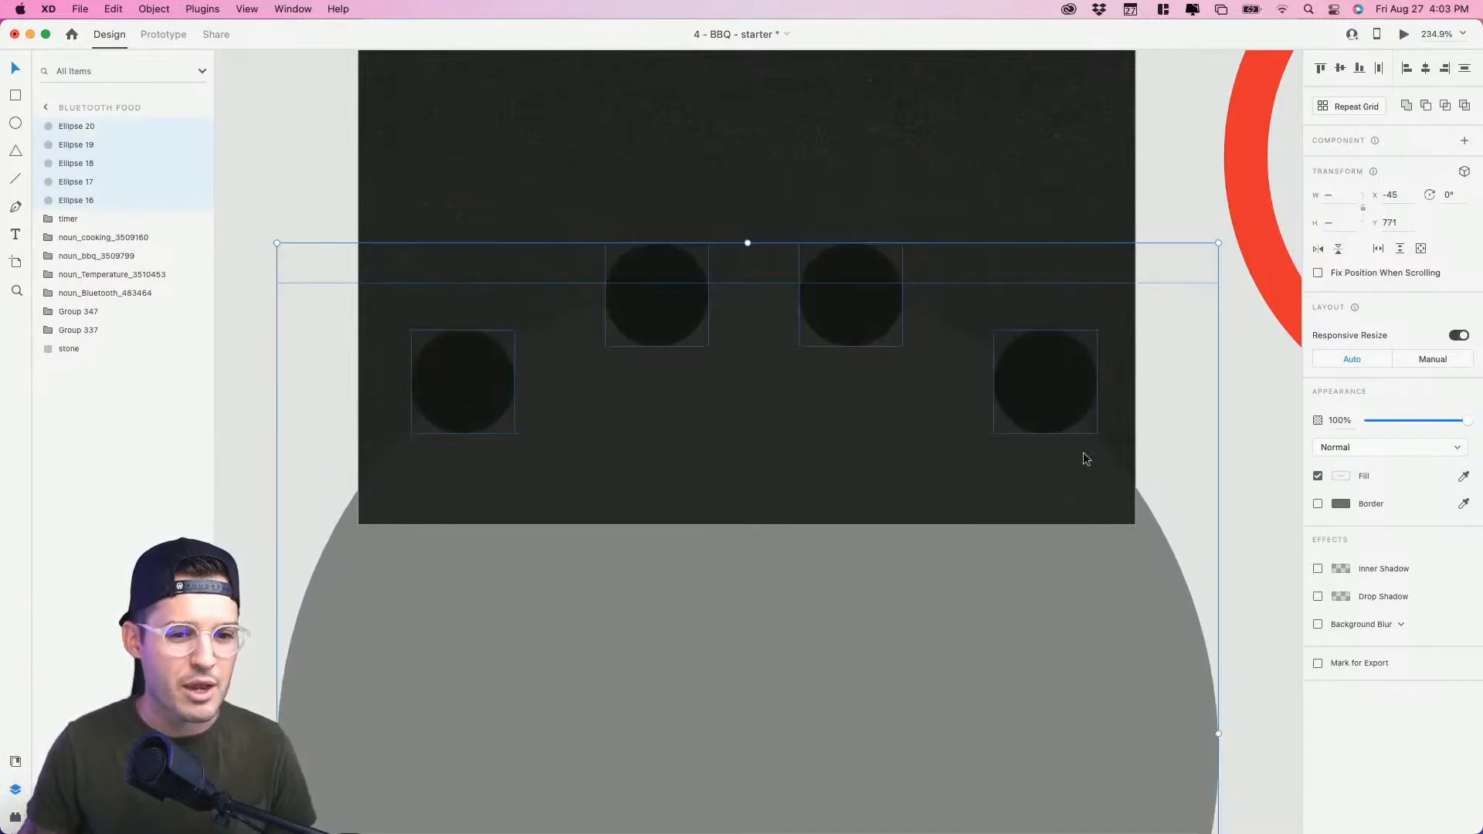
left_click(1235, 410)
Step: Lock the full-size stone texture layer behind the Bluetooth Food artboard's content
key("super+1")
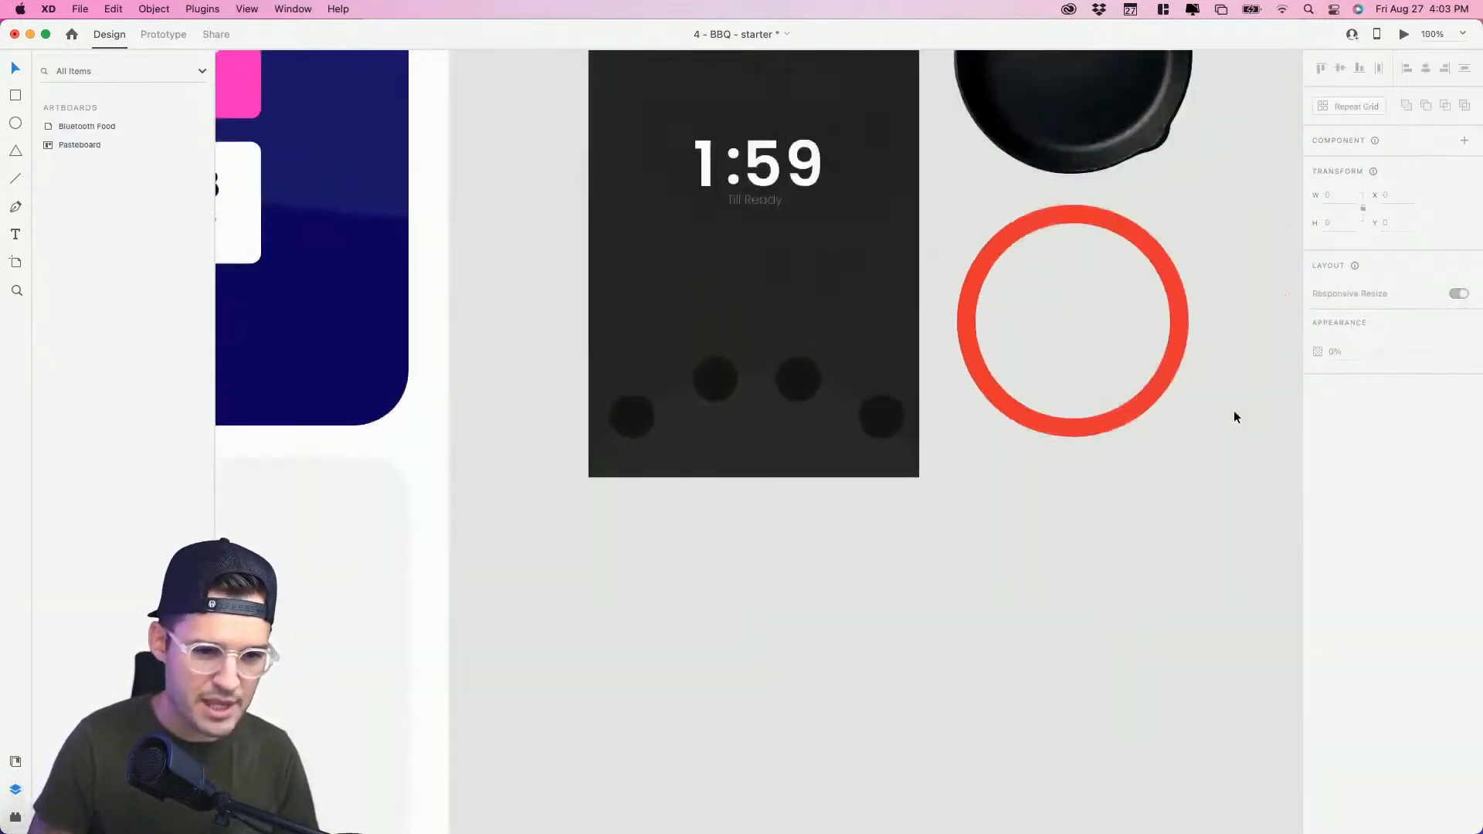
left_click_drag(617, 264, 549, 643)
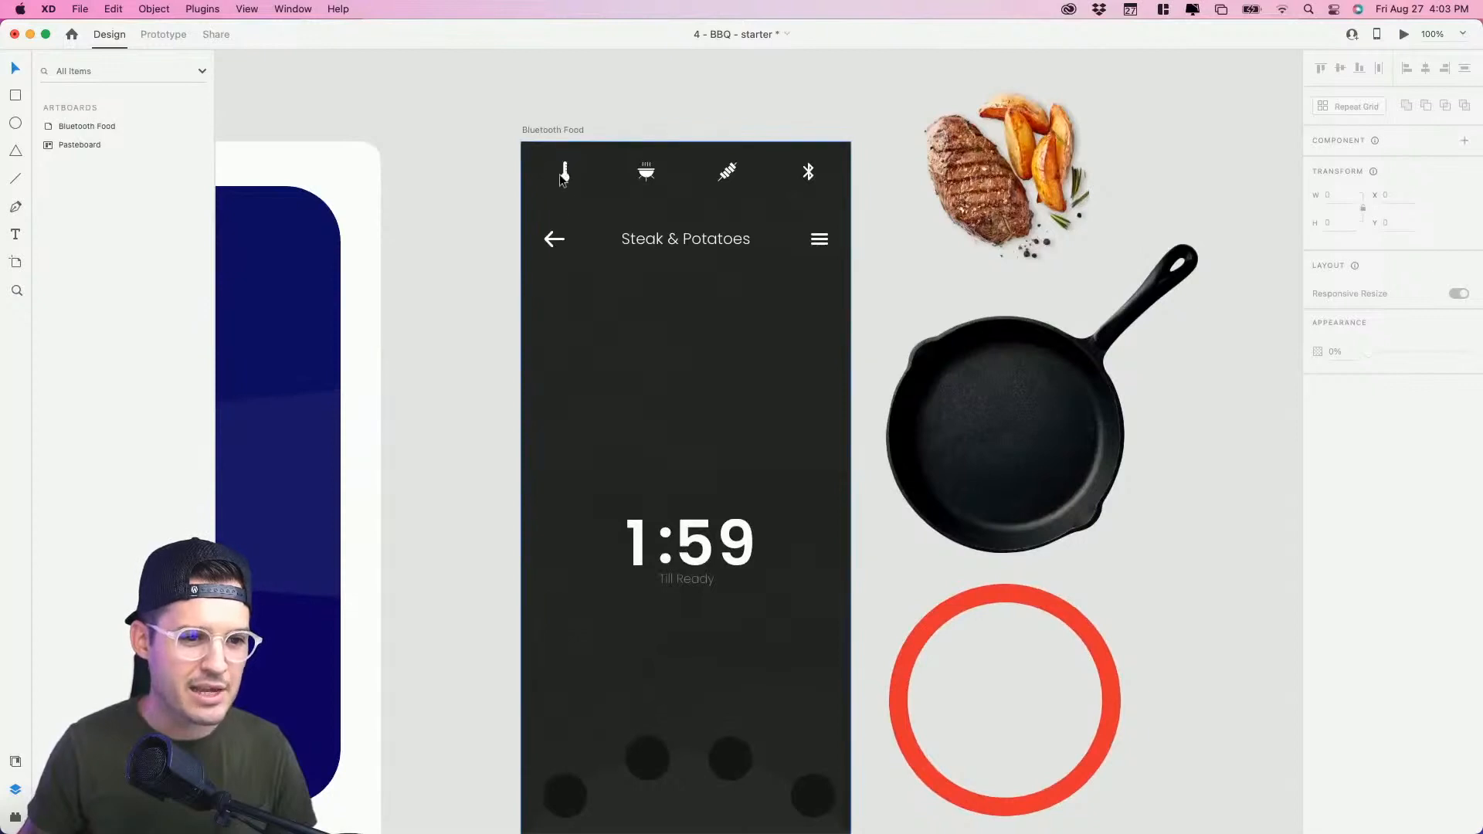
left_click_drag(549, 196, 803, 160)
key("super+z")
key("Escape")
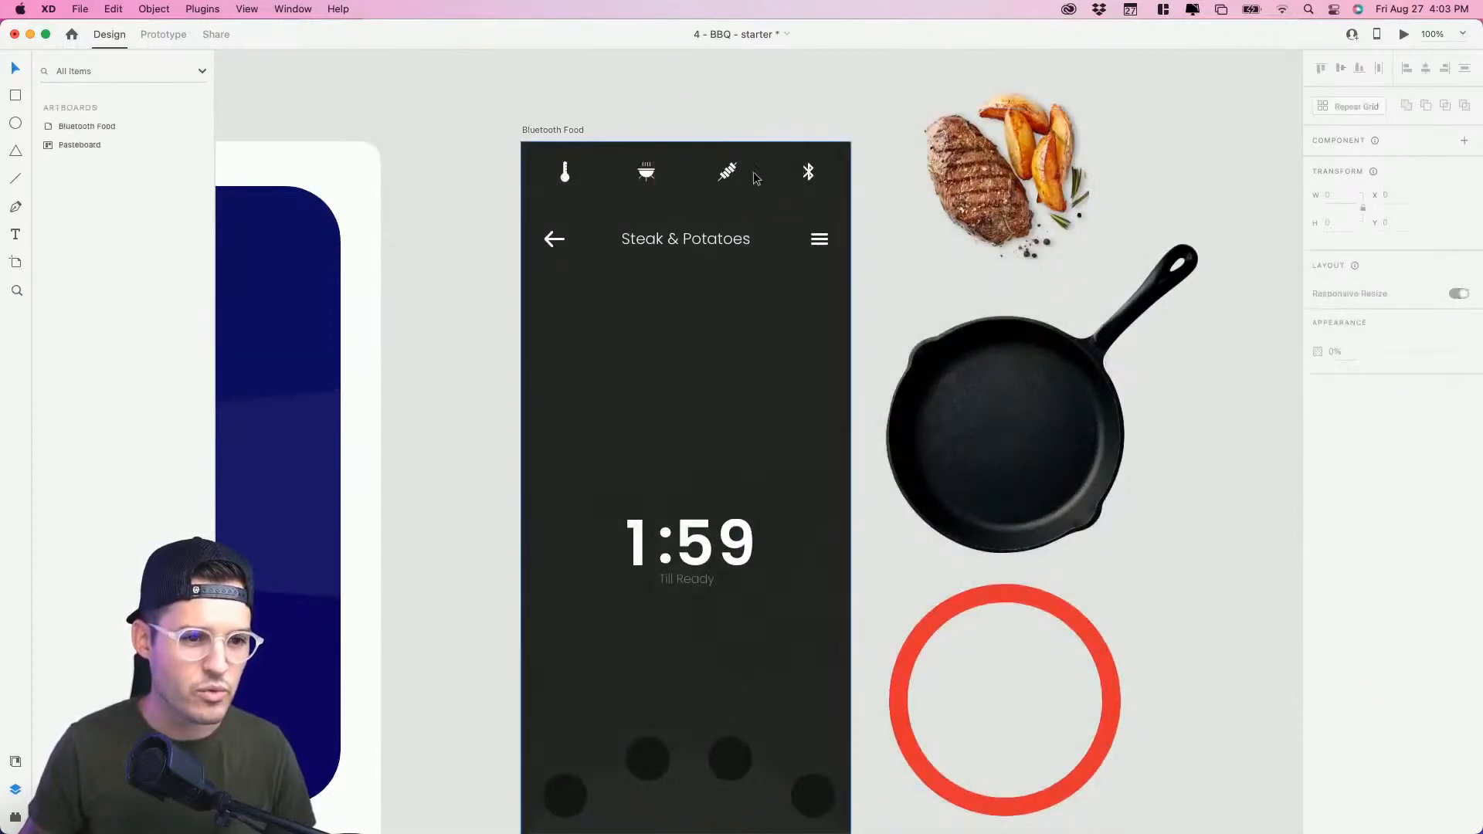
left_click(734, 183)
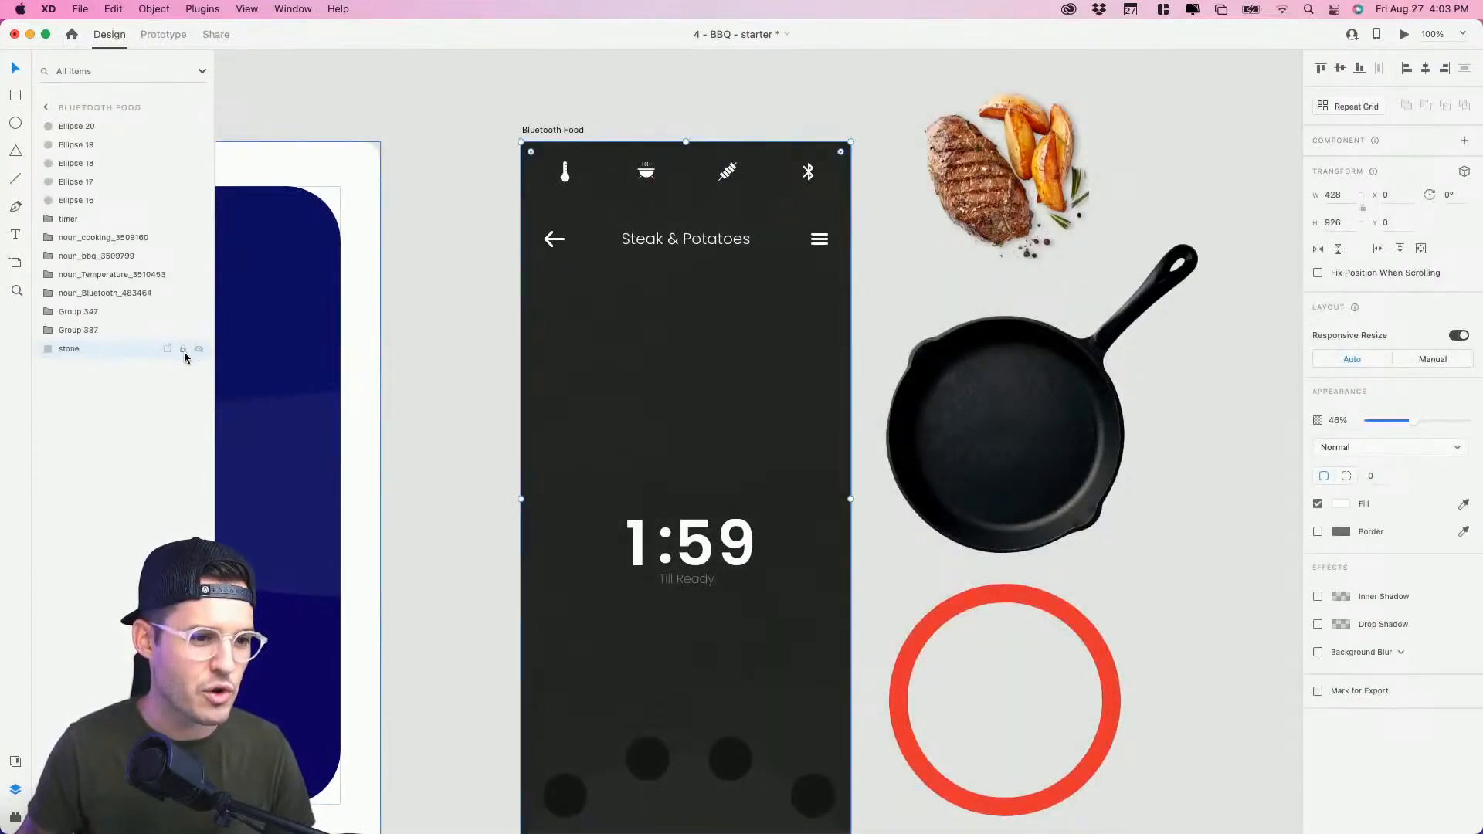
left_click(183, 349)
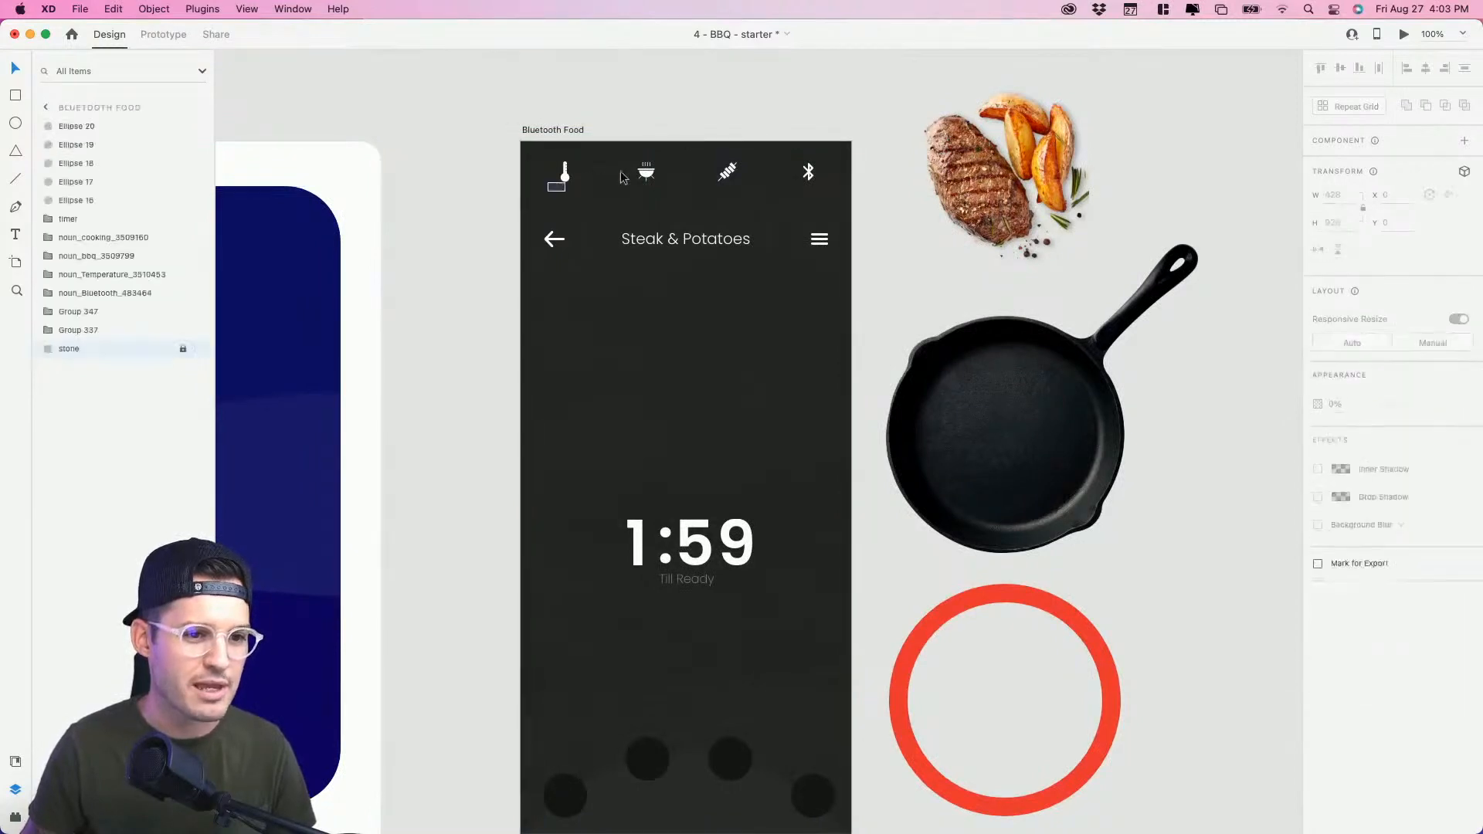
Step: Move the thermometer, grill, skewer and Bluetooth icons together from the artboard's upper edge down to just above the black circles
left_click_drag(547, 156, 848, 191)
left_click_drag(734, 178, 731, 382)
left_click_drag(503, 408, 1085, 564)
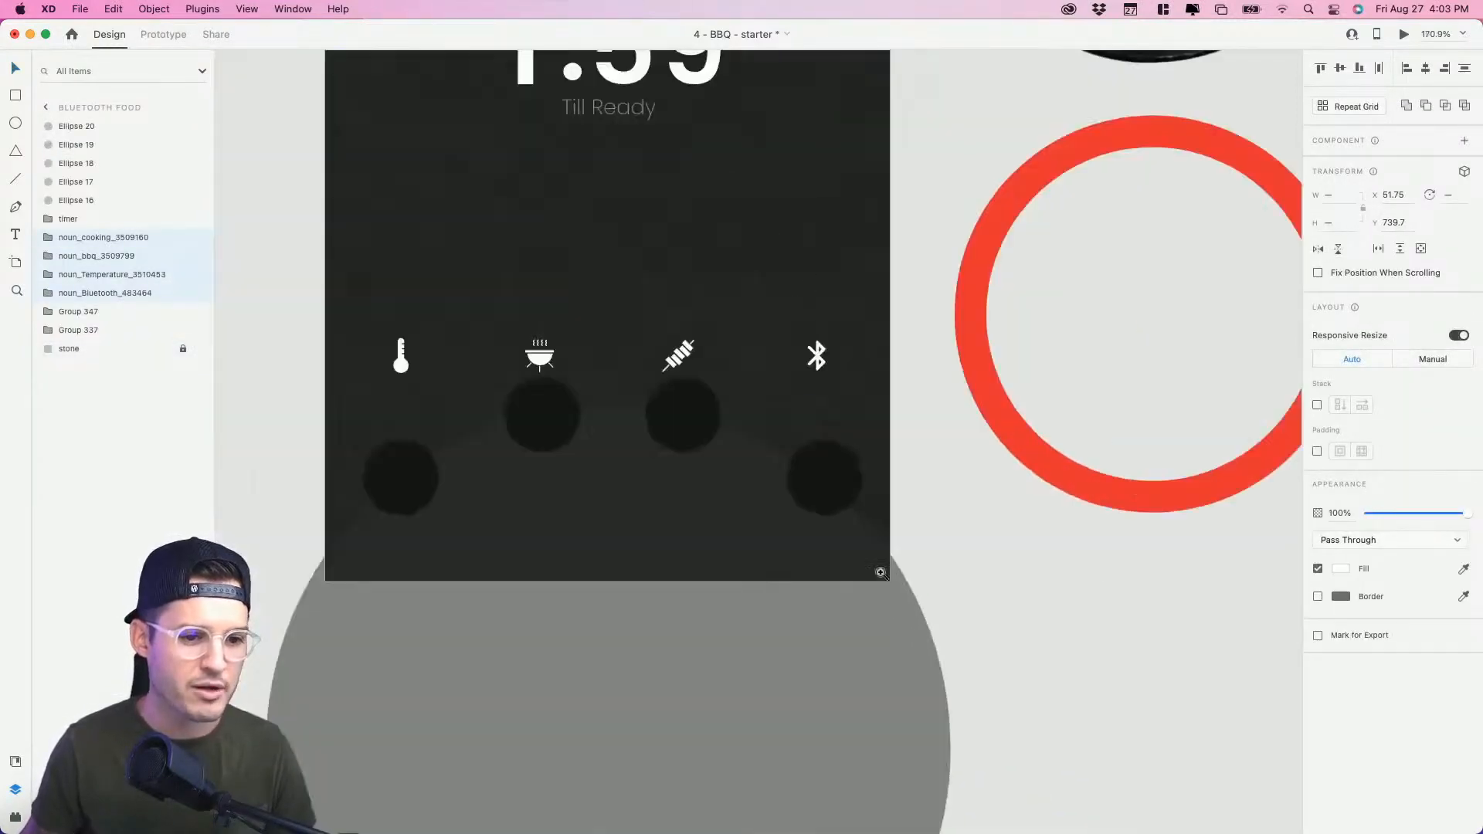
left_click_drag(571, 467, 679, 366)
left_click_drag(421, 209, 876, 260)
Step: Try to move the thermometer icon onto the leftmost black circle, and undo the move
left_click(345, 345)
left_click_drag(345, 326, 344, 521)
left_click(344, 518)
key("super+z")
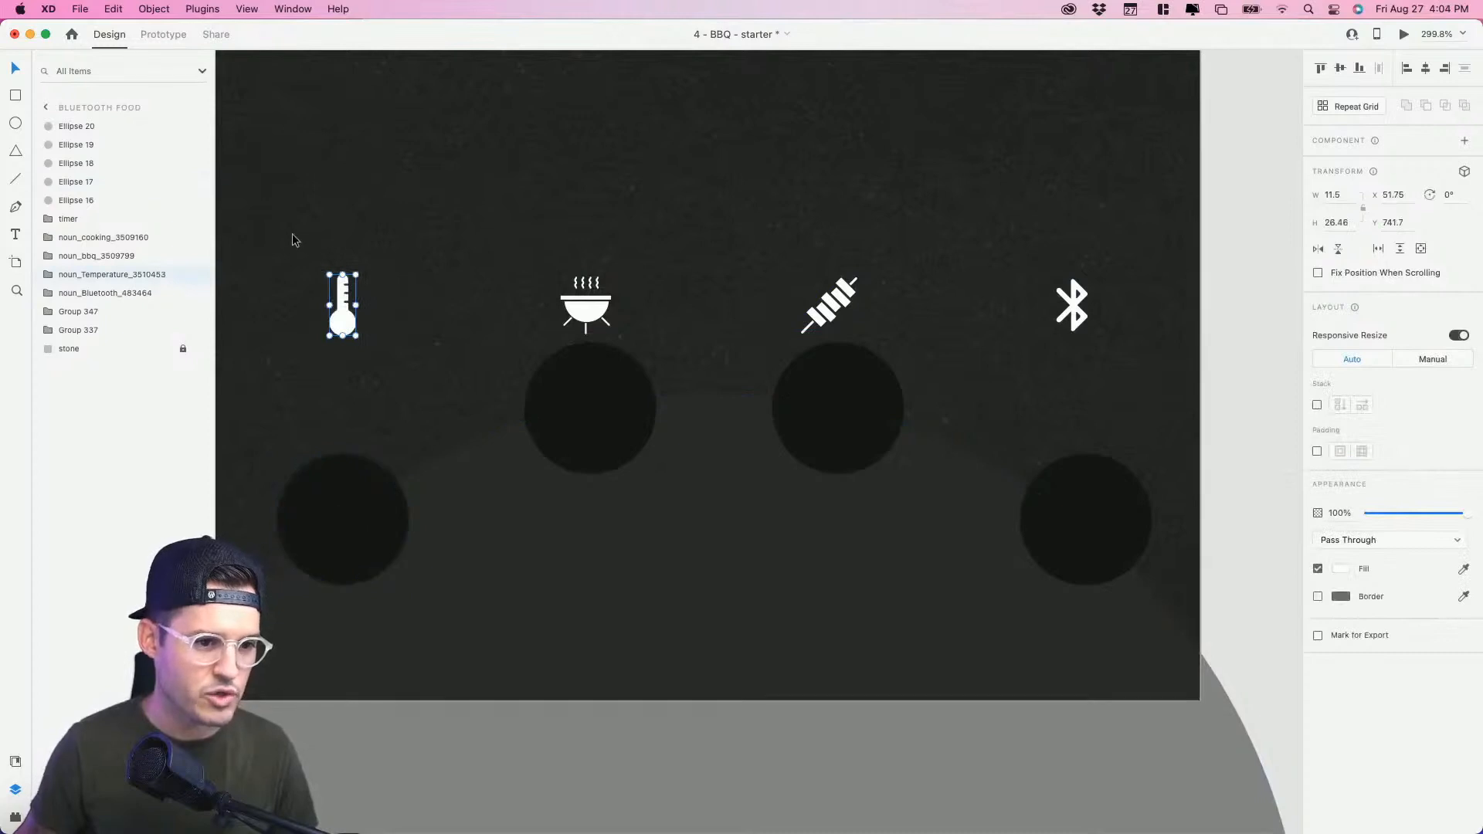
Step: Bring the four white icons forward in the layer order above all the circles
left_click_drag(292, 225, 1144, 317)
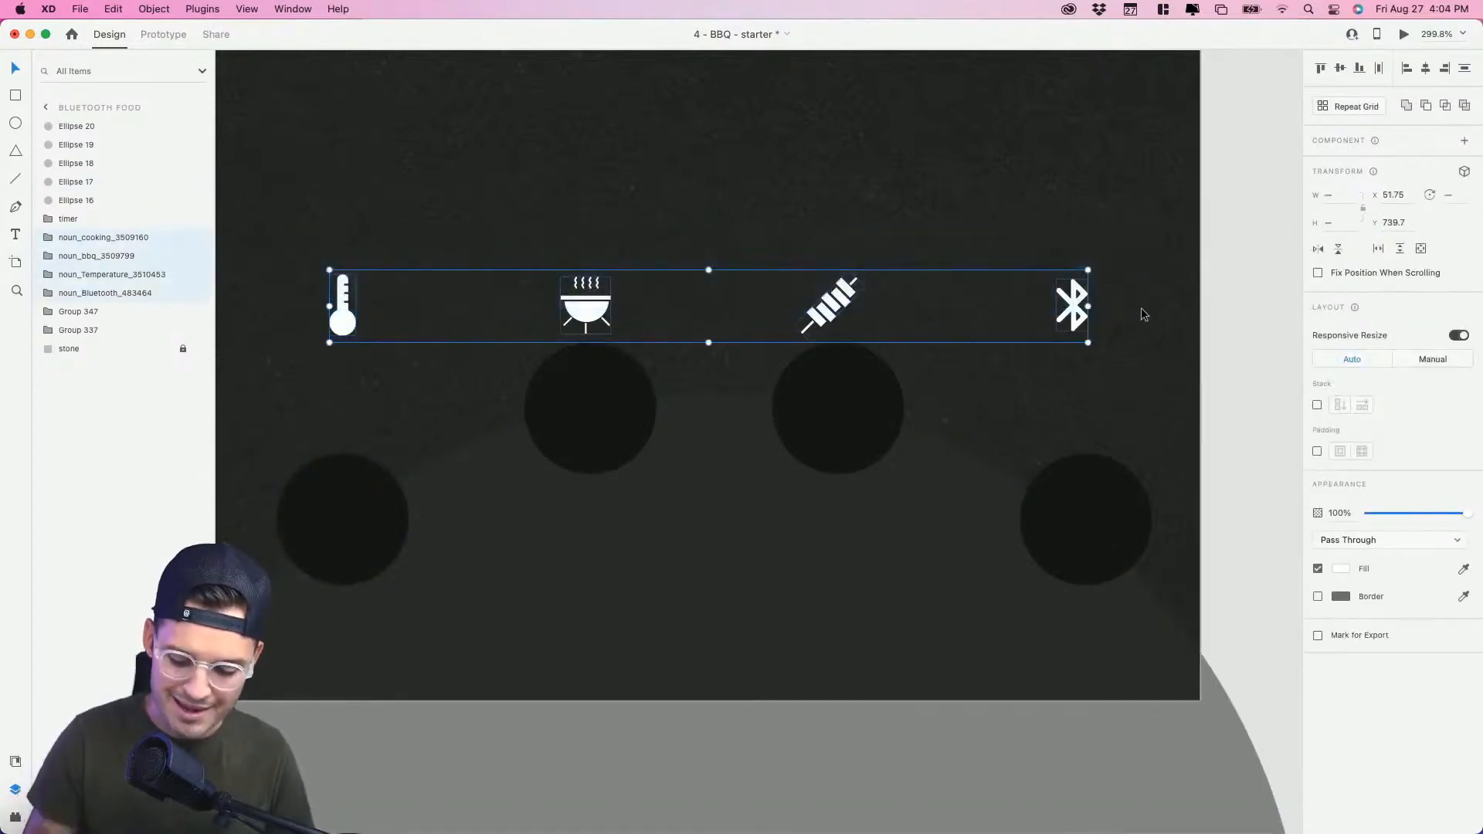
key("super+bracketright")
key("super+bracketright")
key("super+bracketright")
key("super+bracketright")
key("super+bracketright")
key("super+bracketright")
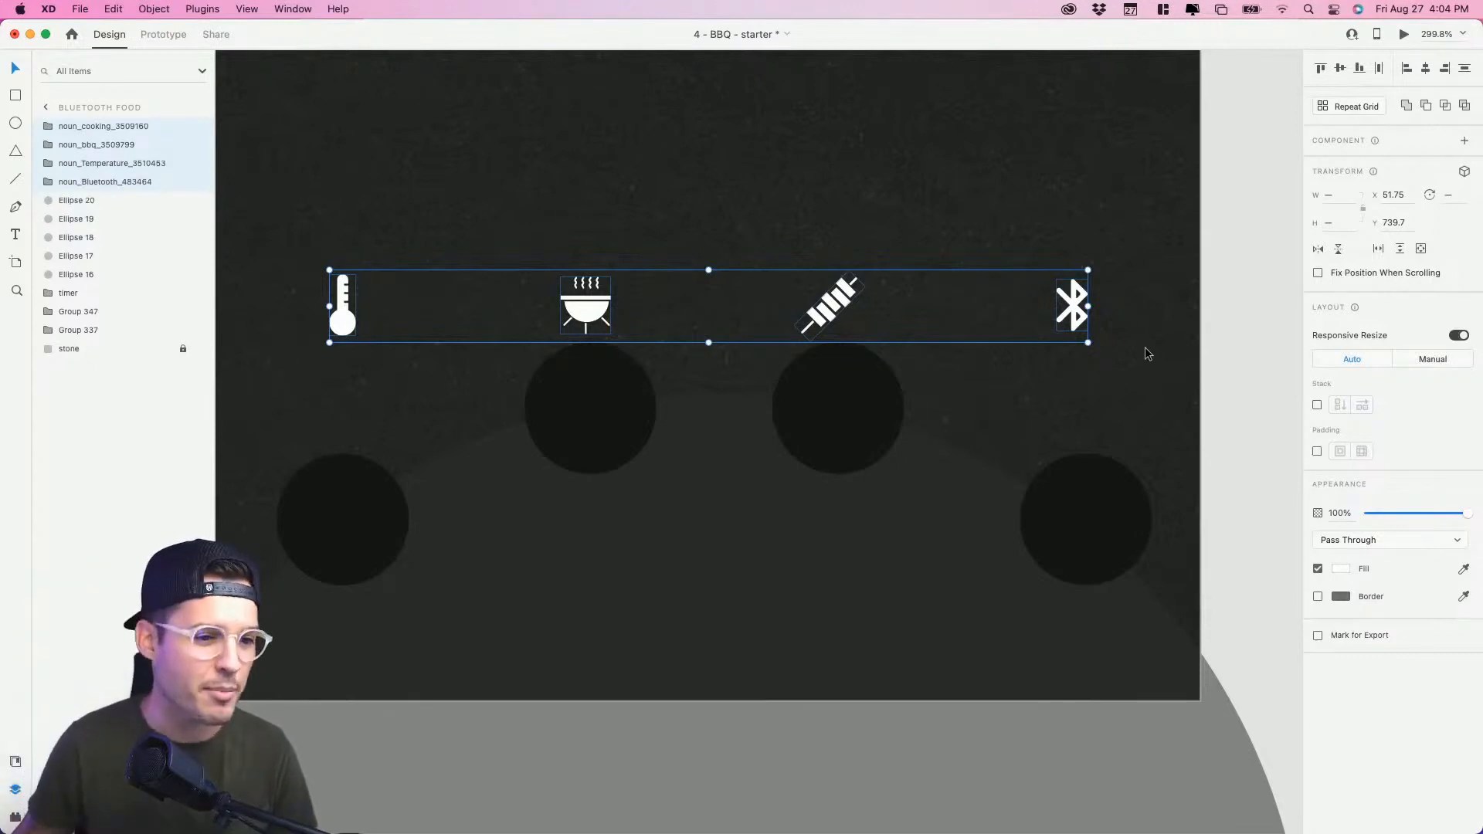
Step: Centre the thermometer, grill, skewer and Bluetooth icons on the four black circles, one icon per circle from left to right
left_click(377, 400)
left_click_drag(341, 329, 340, 541)
left_click_drag(606, 318, 605, 418)
left_click_drag(841, 303, 850, 408)
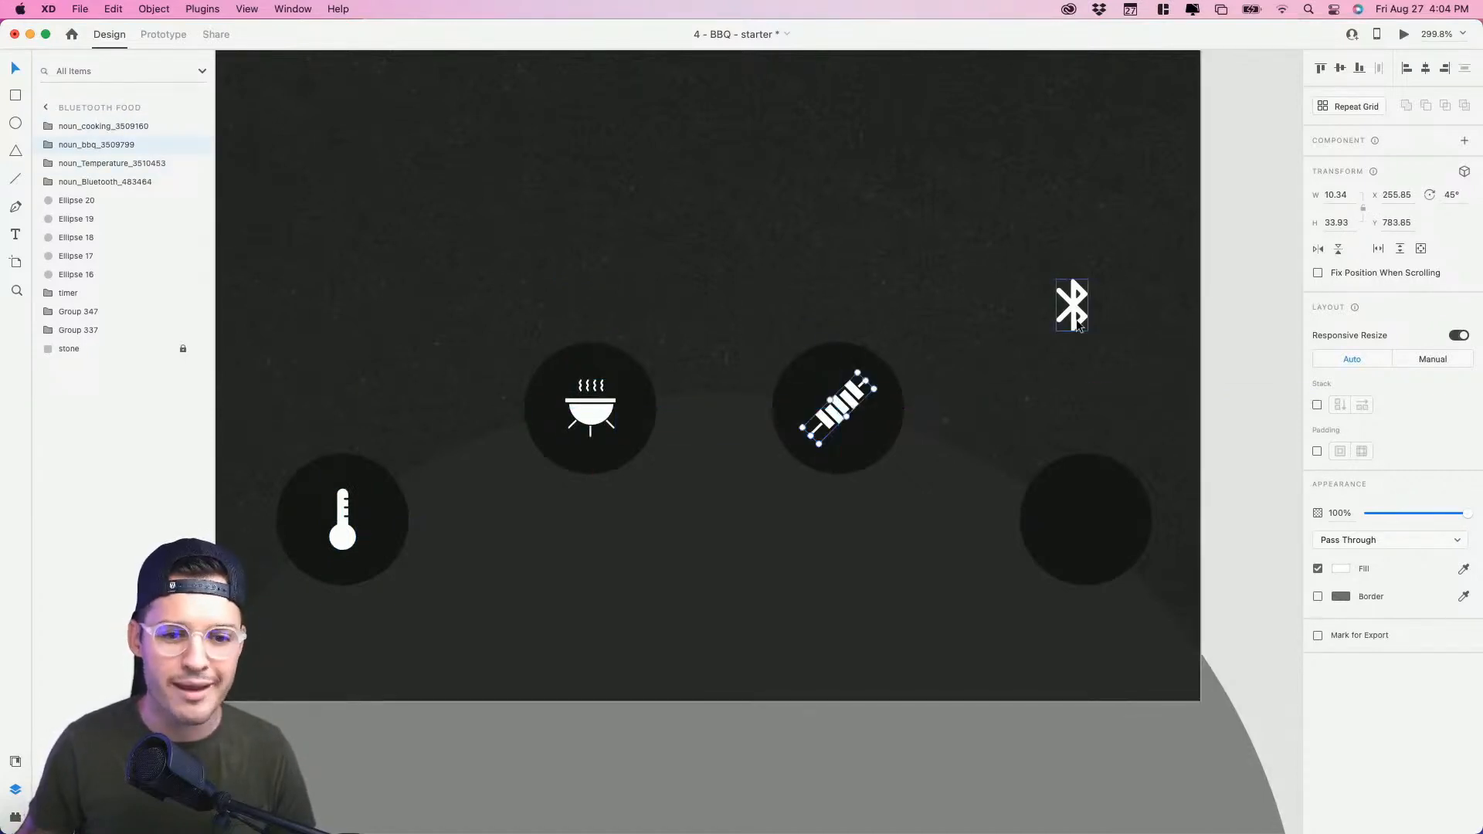
left_click_drag(1074, 312, 1090, 528)
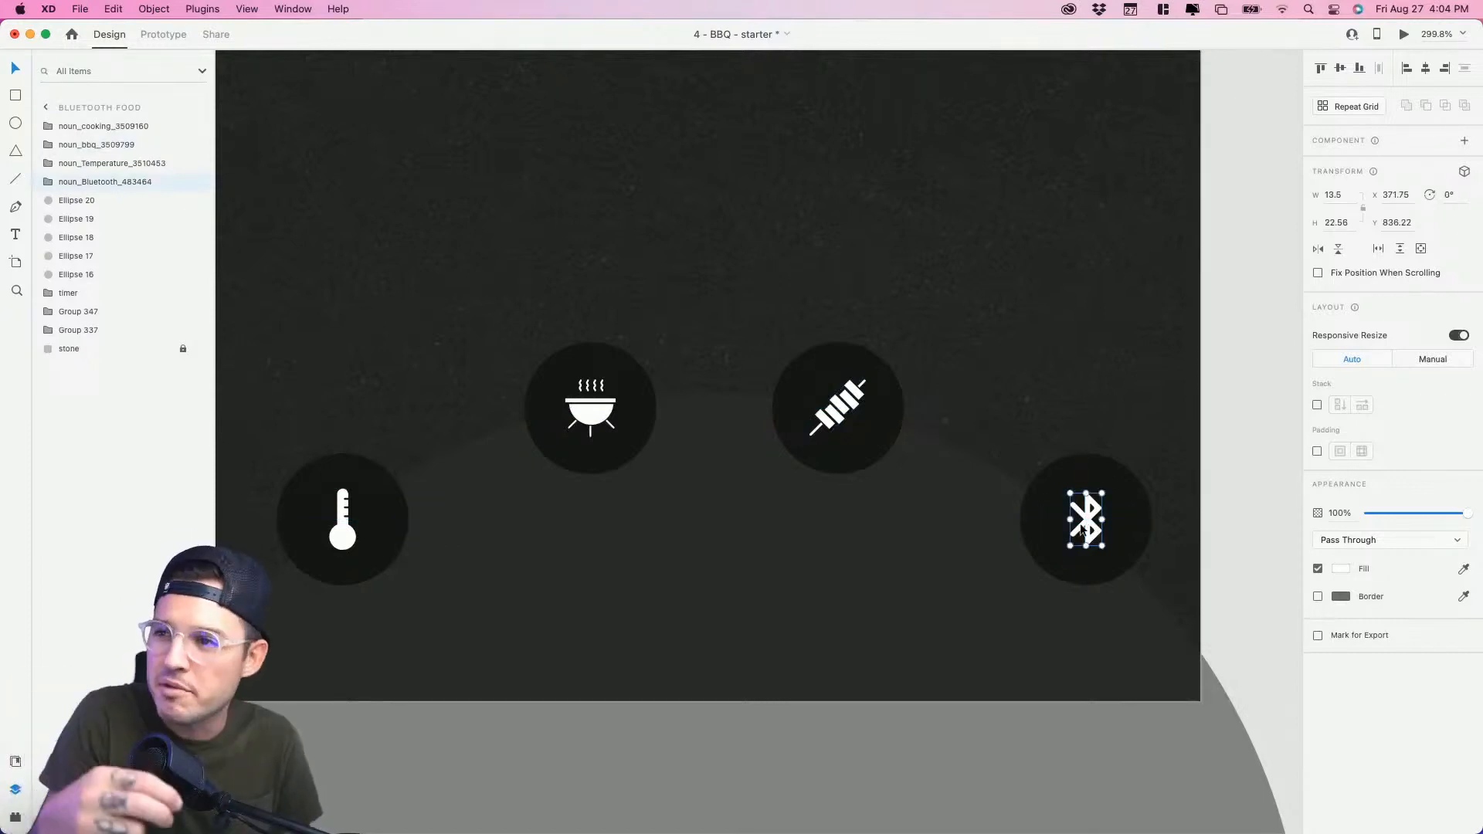
Step: Move the Steak & Potatoes header group up to a Y position of 45
key("super+1")
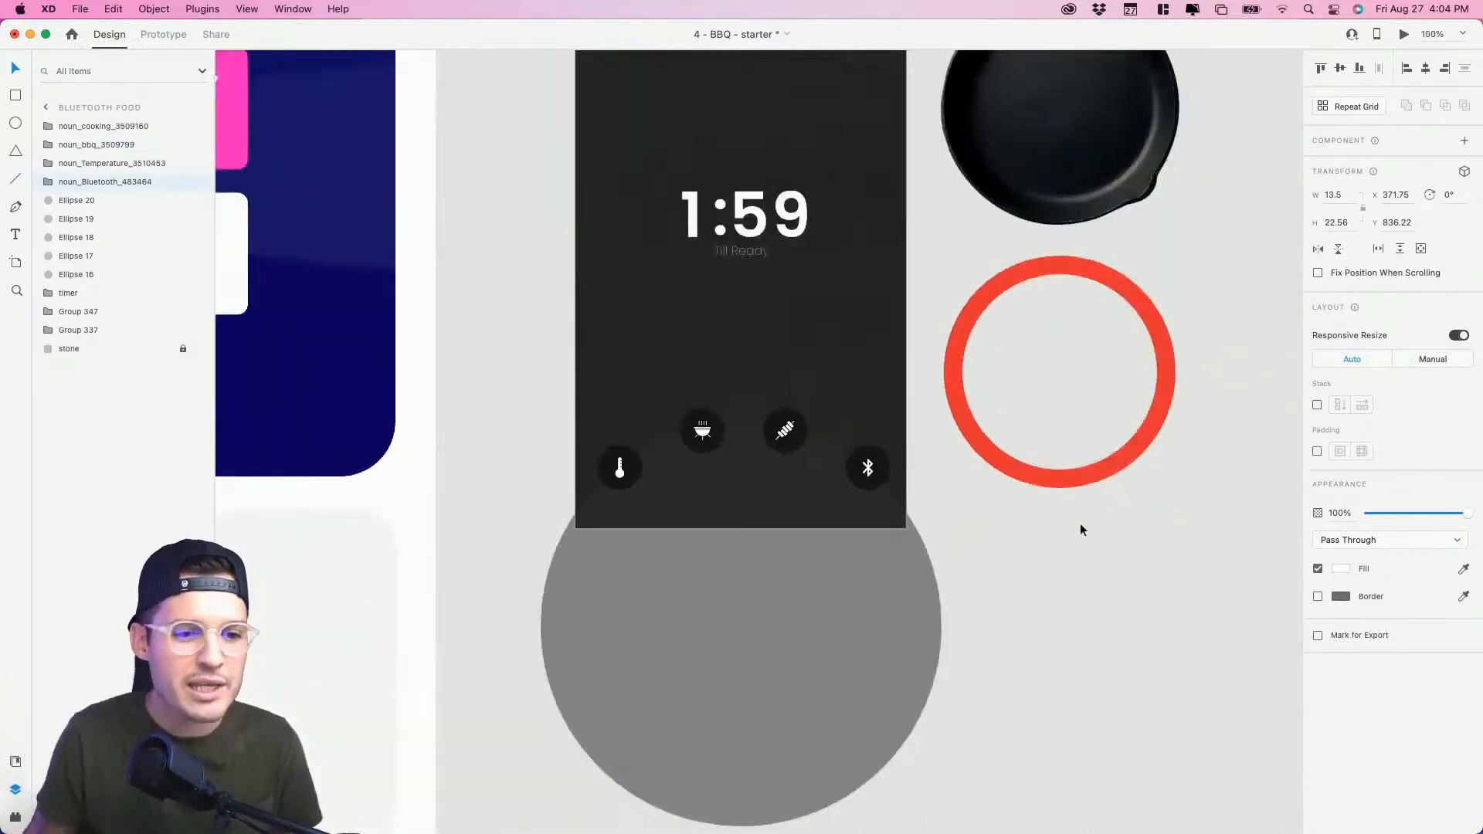
scroll(1001, 283, "up", 10)
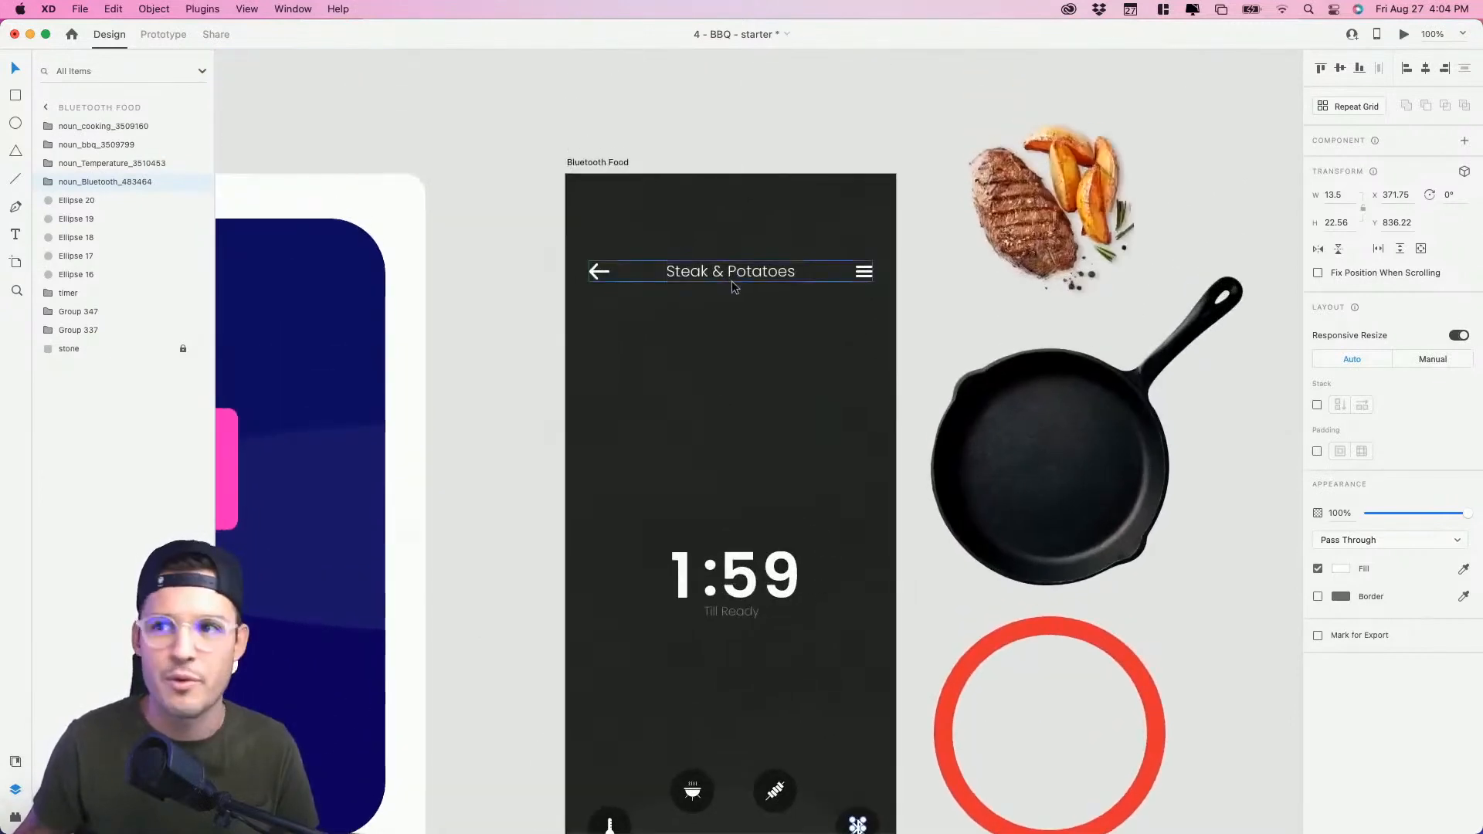
left_click(742, 282)
left_click_drag(760, 285, 762, 232)
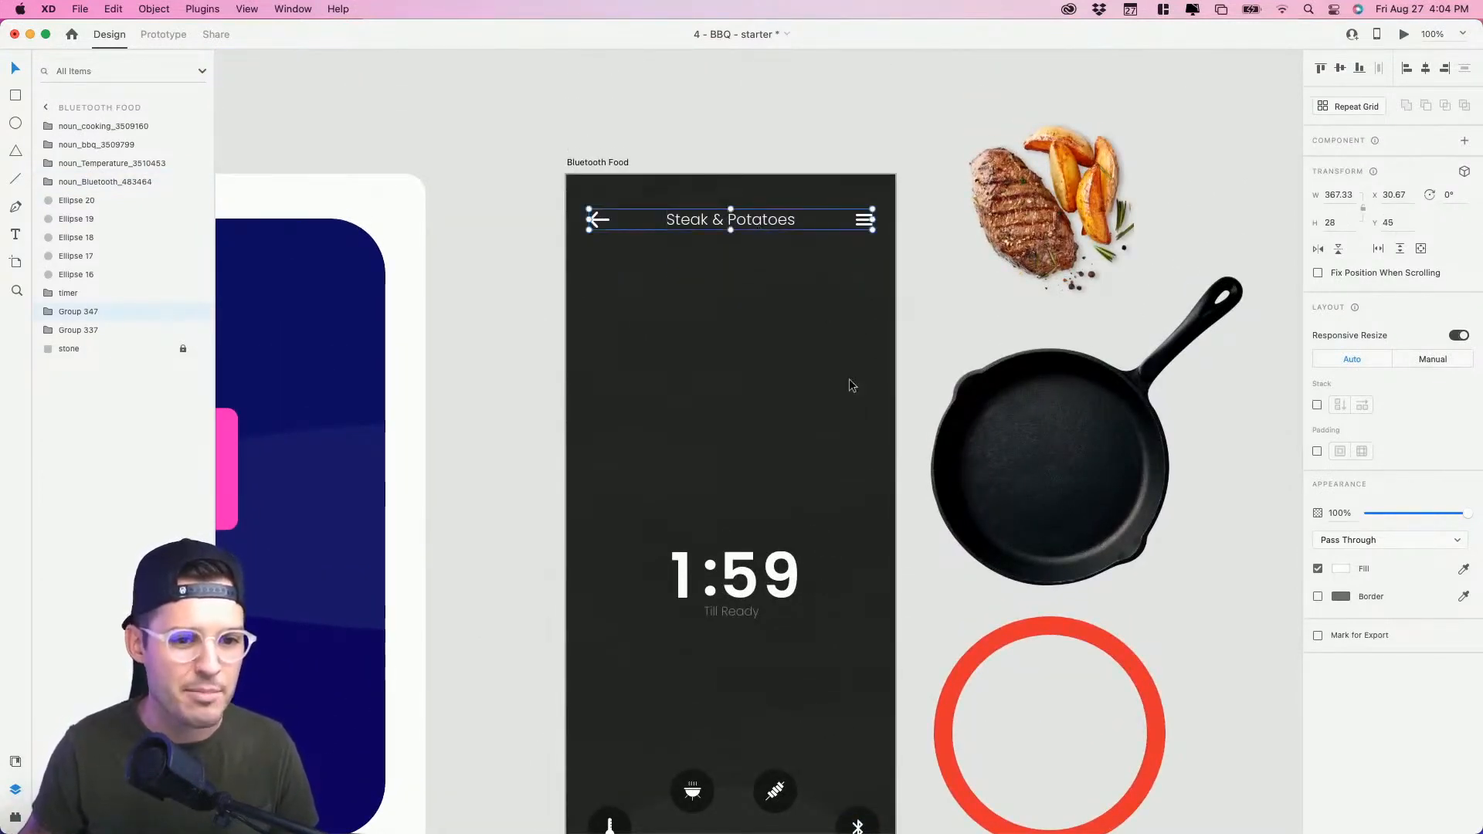
Step: Place the steak and potatoes image inside the skillet and move both onto the artboard between the header and timer
scroll(778, 331, "down", 3)
scroll(778, 331, "right", 2)
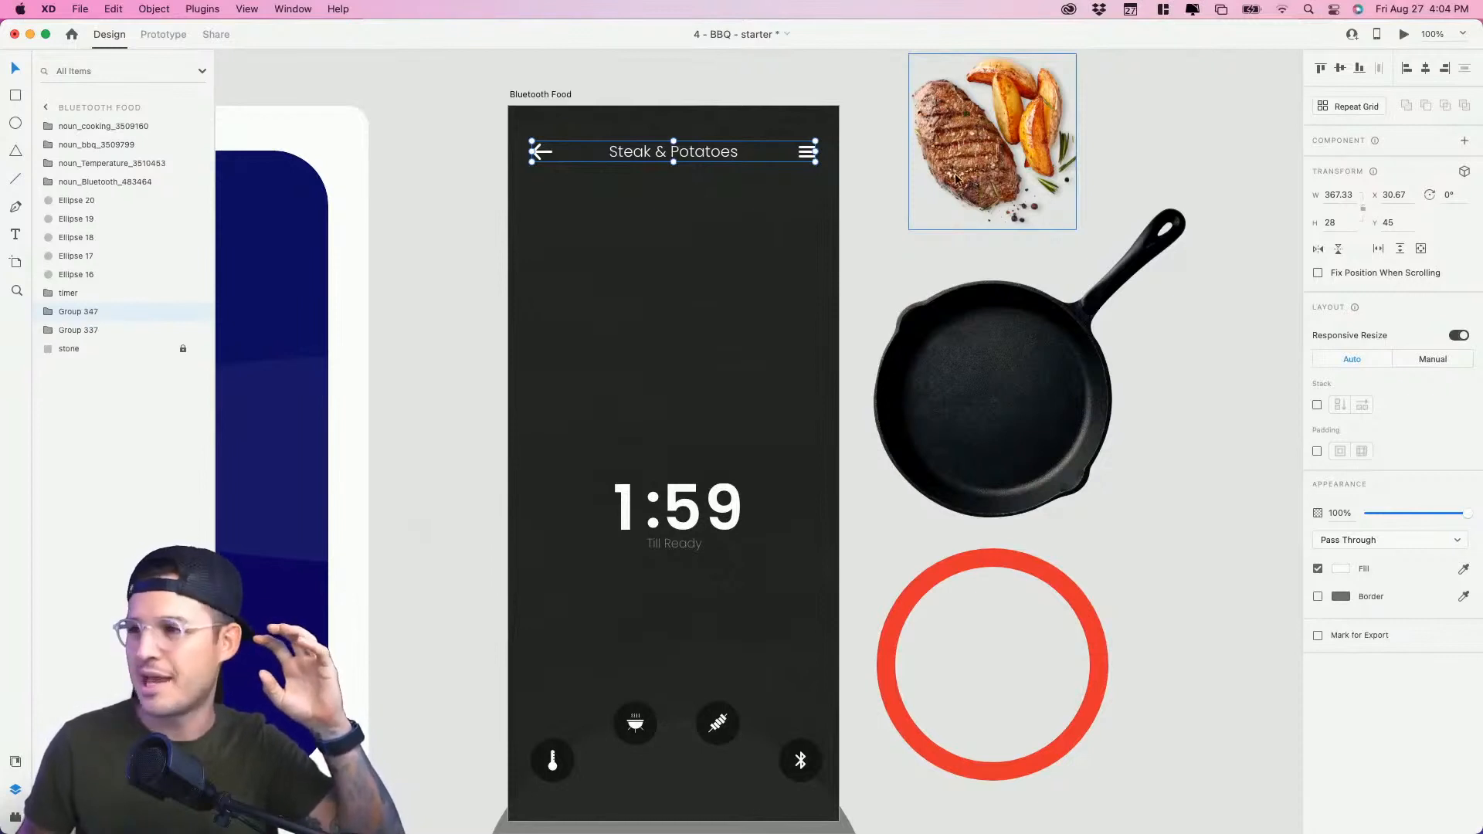
left_click_drag(952, 164, 952, 427)
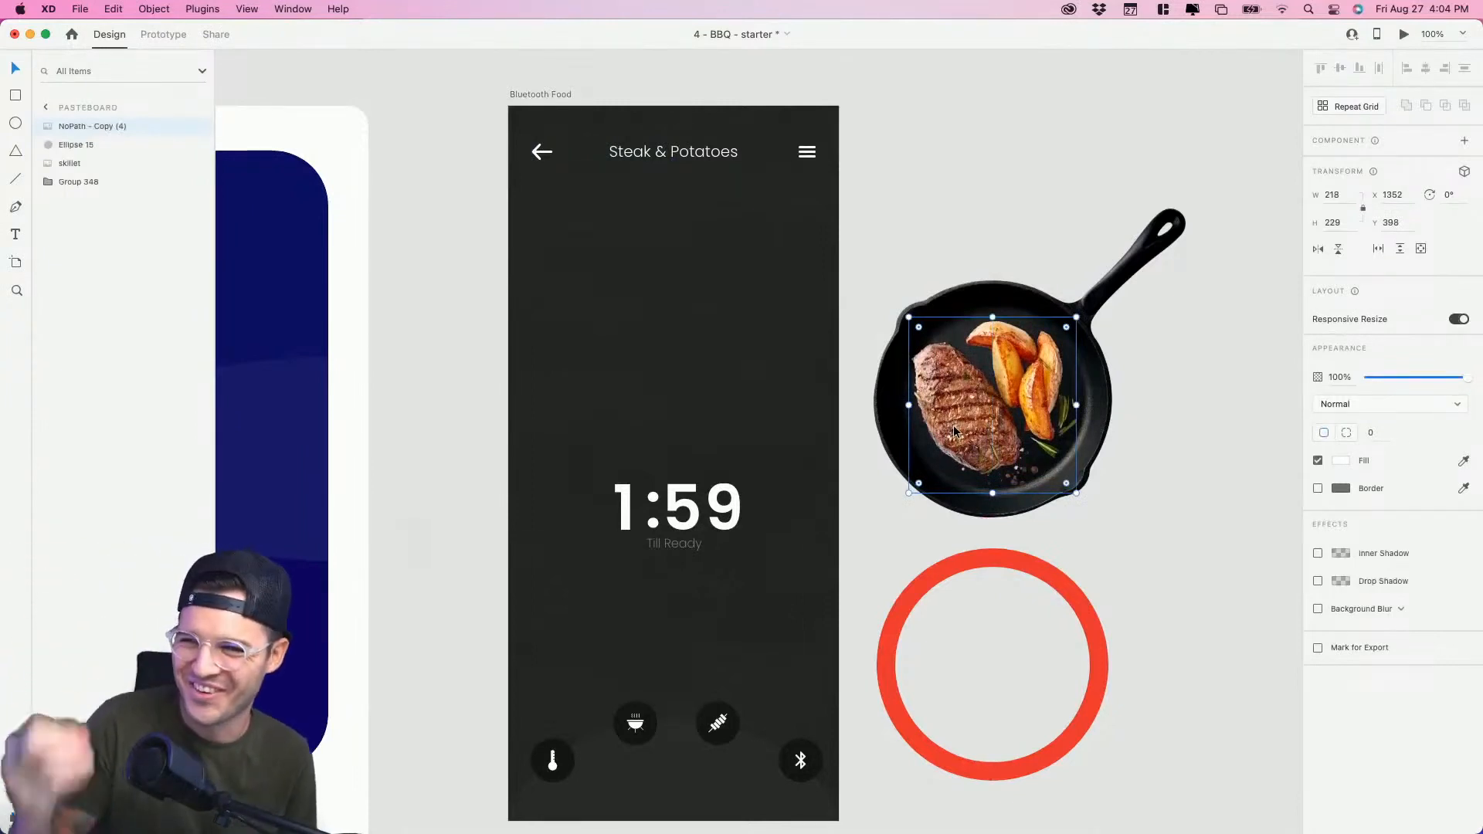
left_click_drag(1219, 353, 701, 355)
Step: Rotate the skillet about 90° clockwise so its handle points to the lower right, realign it under the food, and reposition both
left_click(790, 206)
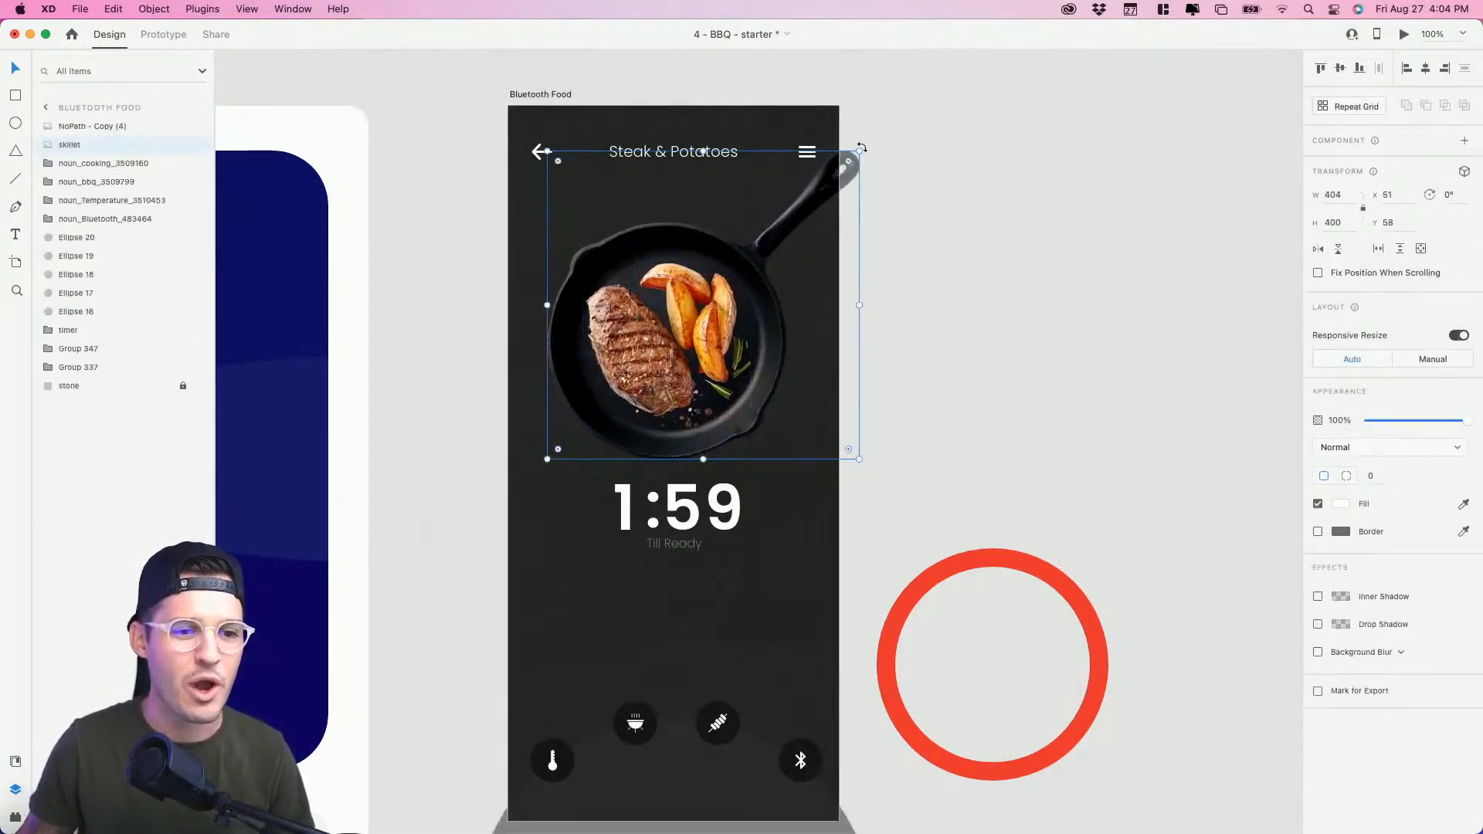
left_click_drag(861, 147, 917, 498)
left_click_drag(736, 245, 734, 309)
left_click(669, 349, "shift")
mouse_move(669, 349)
left_mouse_down()
mouse_move(669, 325)
mouse_move(657, 338)
left_mouse_up()
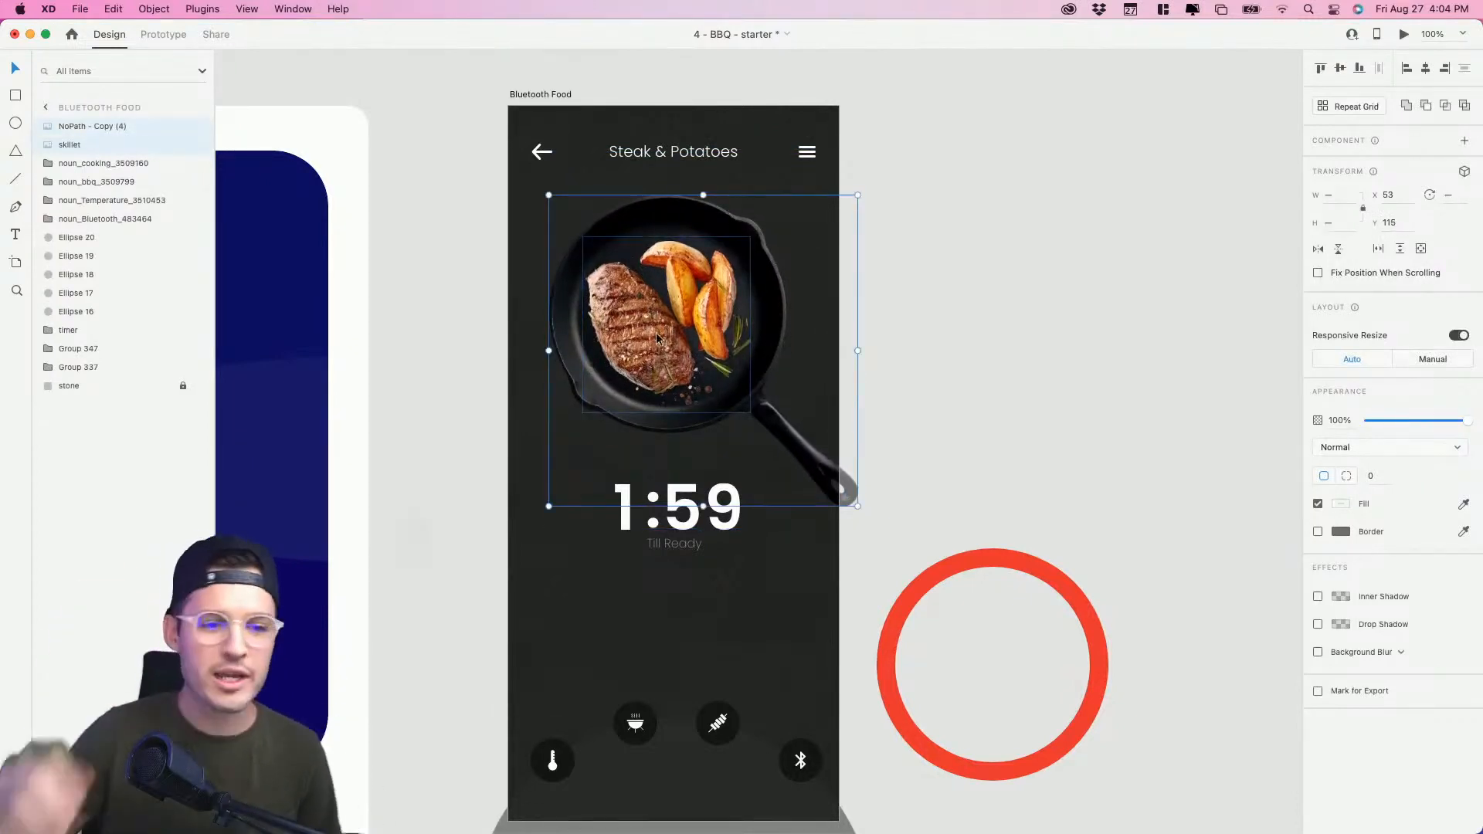
Step: Enlarge the skillet and food slightly together and shift them so the handle runs past the artboard's right edge
left_click_drag(859, 194, 886, 167)
left_click_drag(719, 287, 722, 318)
left_click(1015, 382)
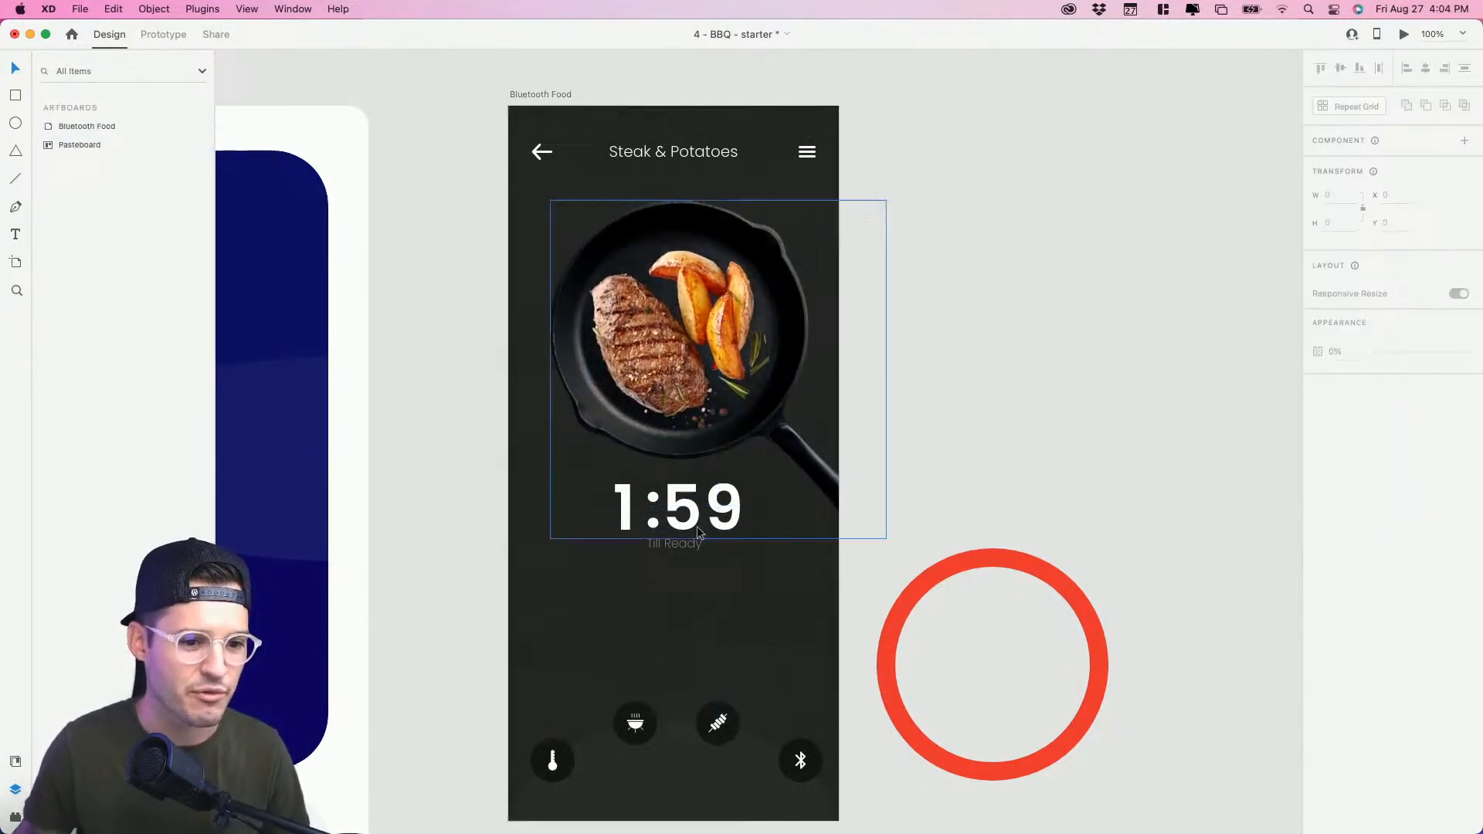
Step: Move the timer group down to a Y position of 512 and bring it forward above every other layer
left_click(684, 520)
left_click_drag(678, 548, 675, 566)
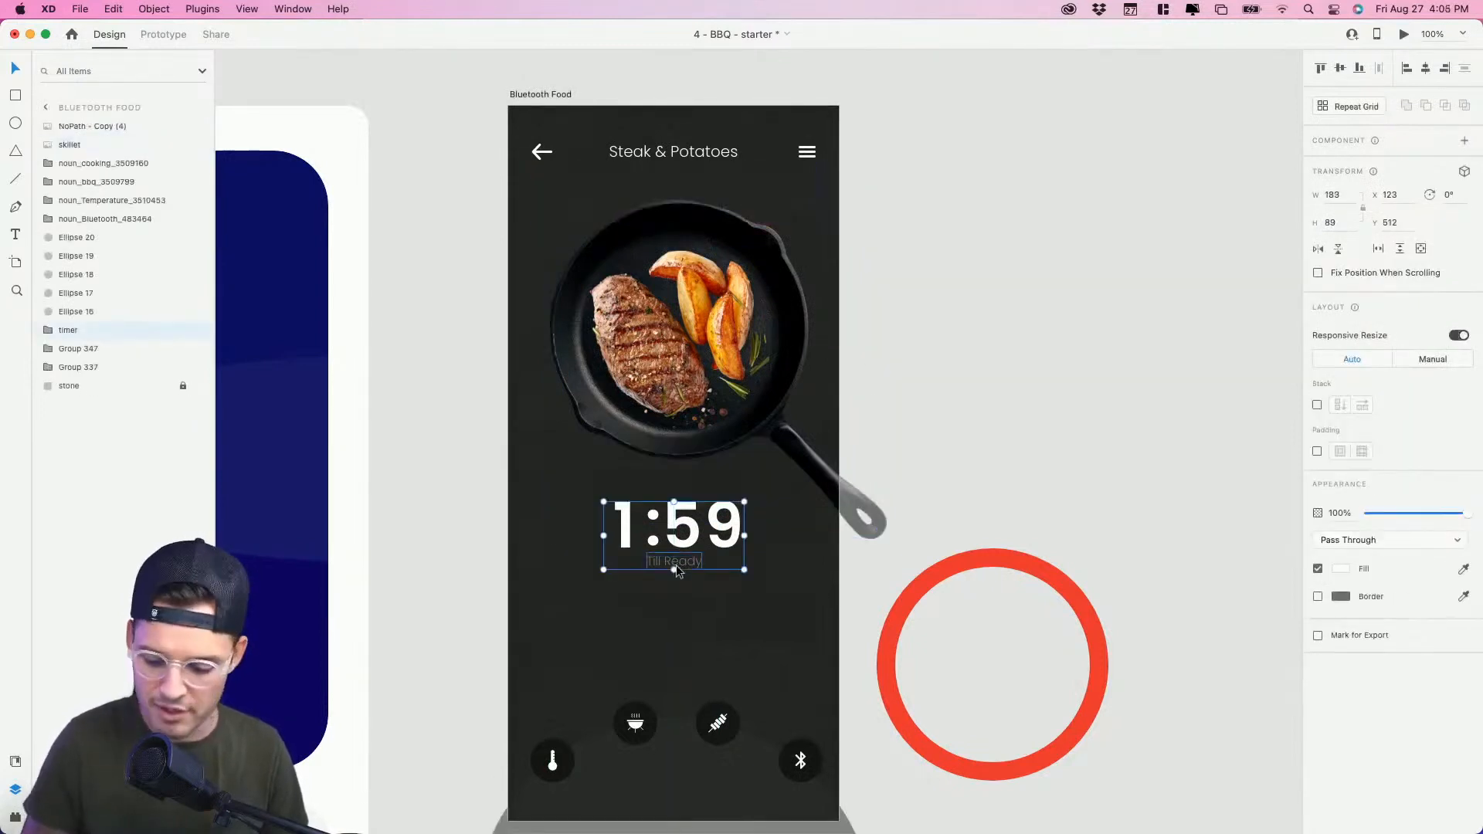
key("super+bracketright")
key("super+bracketright")
key("super+bracketright")
key("super+bracketright")
key("super+bracketright")
key("super+bracketright")
key("super+bracketright")
key("super+bracketright")
key("super+bracketright")
key("super+bracketright")
key("super+bracketright")
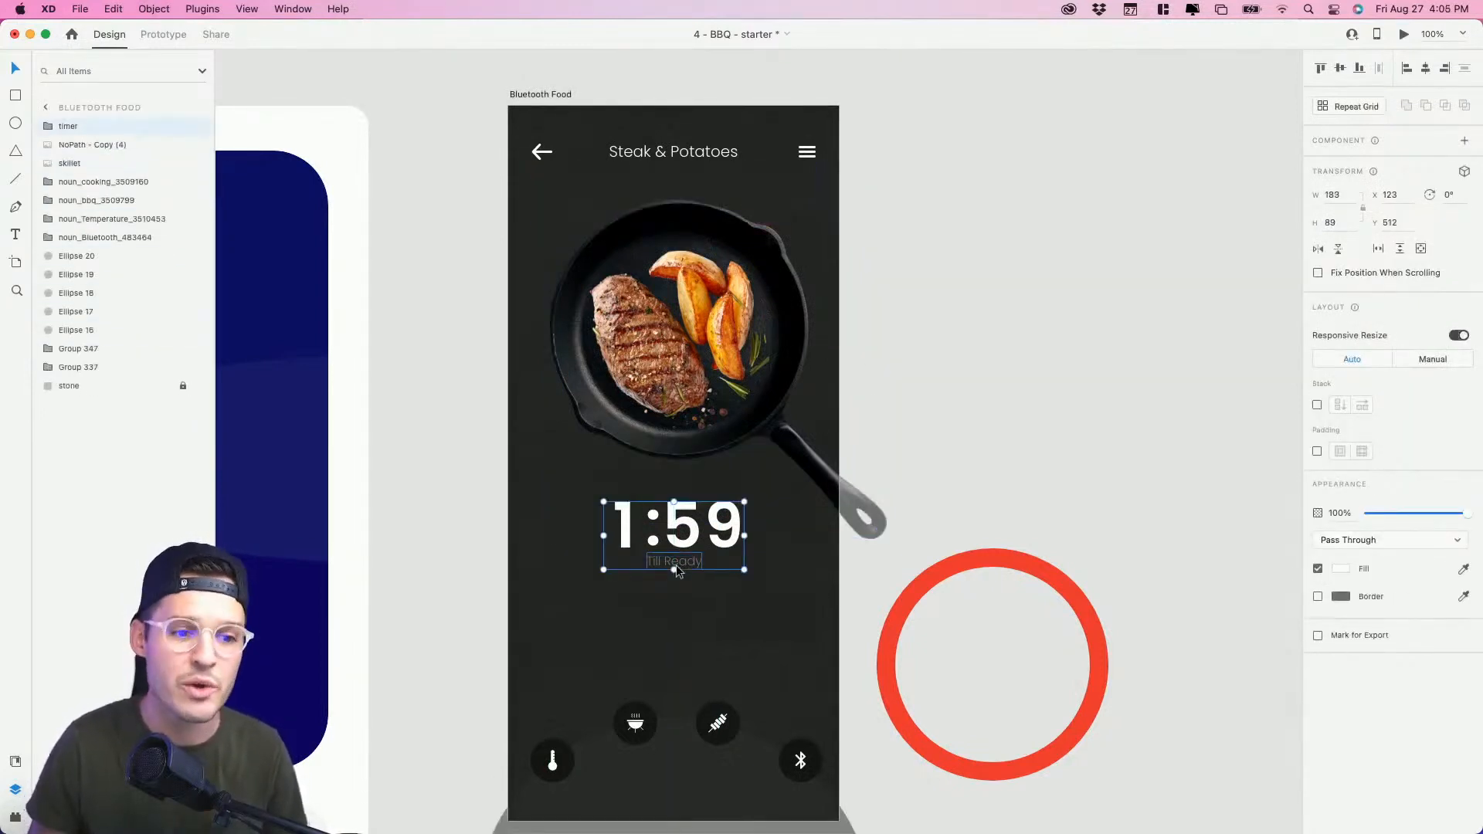
Step: Rename the large curved panel circle's layer as "nav bg"
left_click(679, 628)
scroll(679, 627, "down", 4)
left_click_drag(460, 472, 870, 697)
left_click(1023, 739)
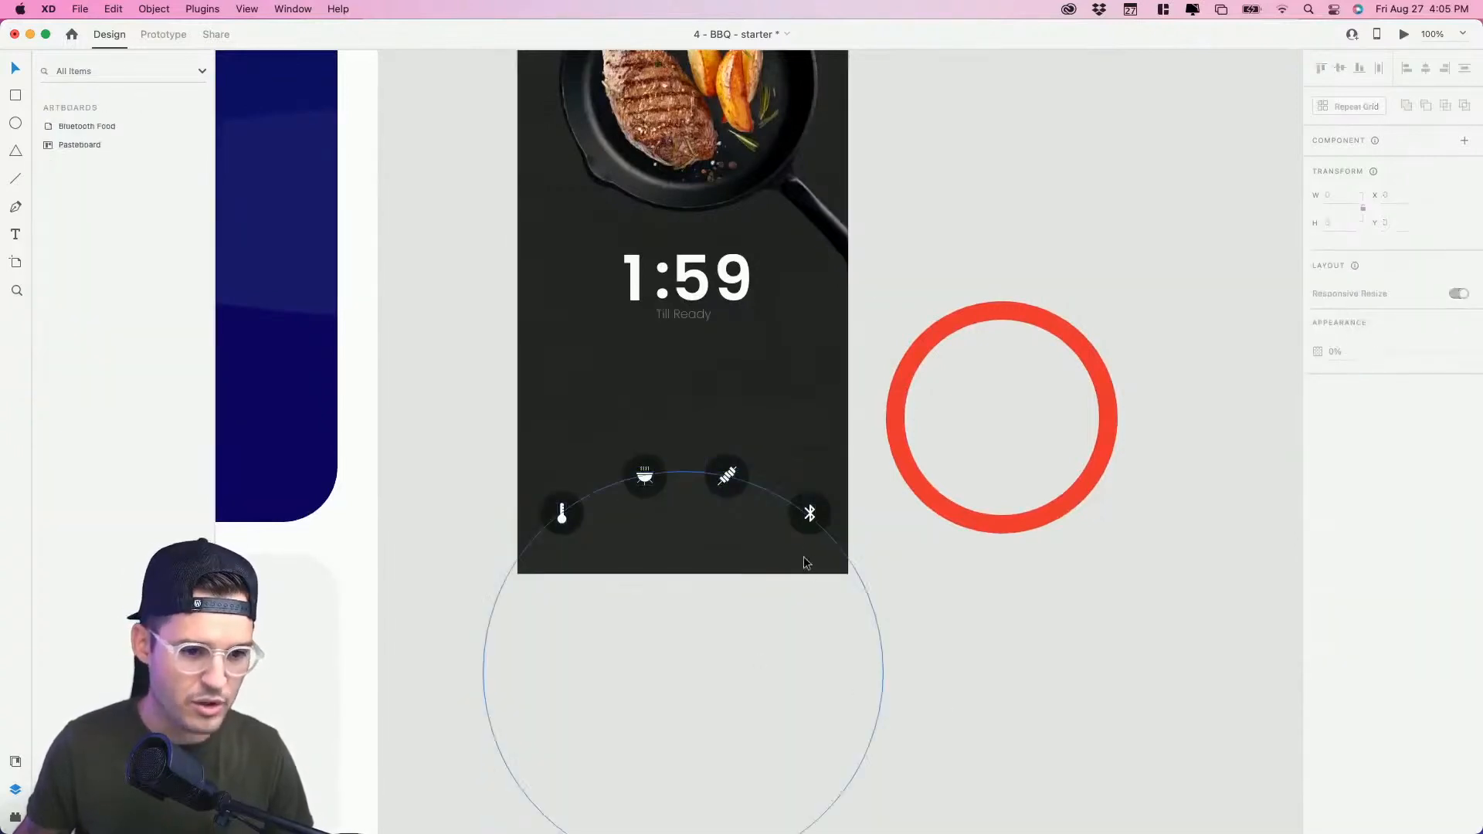
left_click(810, 516)
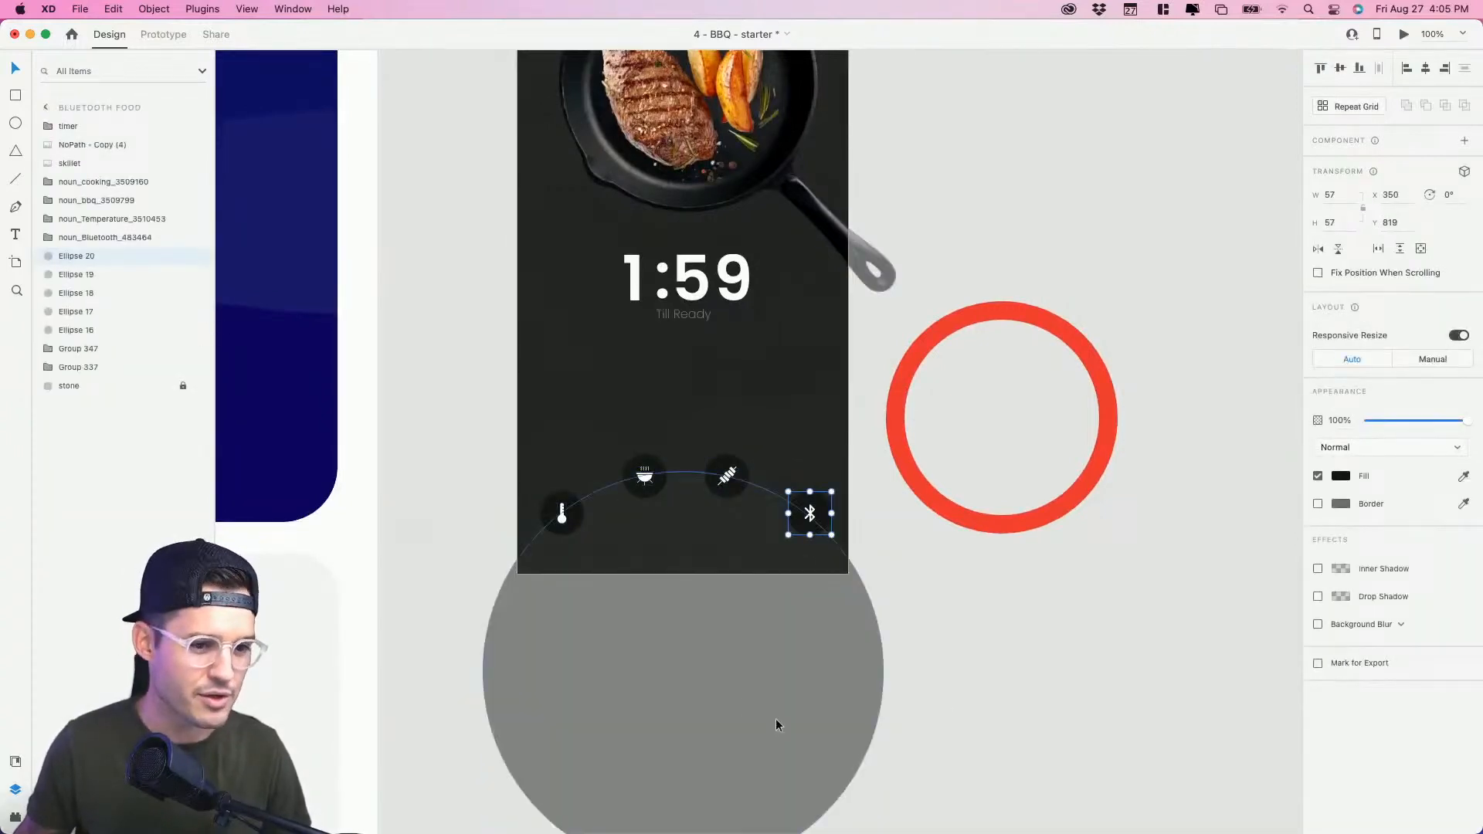
left_click(776, 725)
double_click(75, 332)
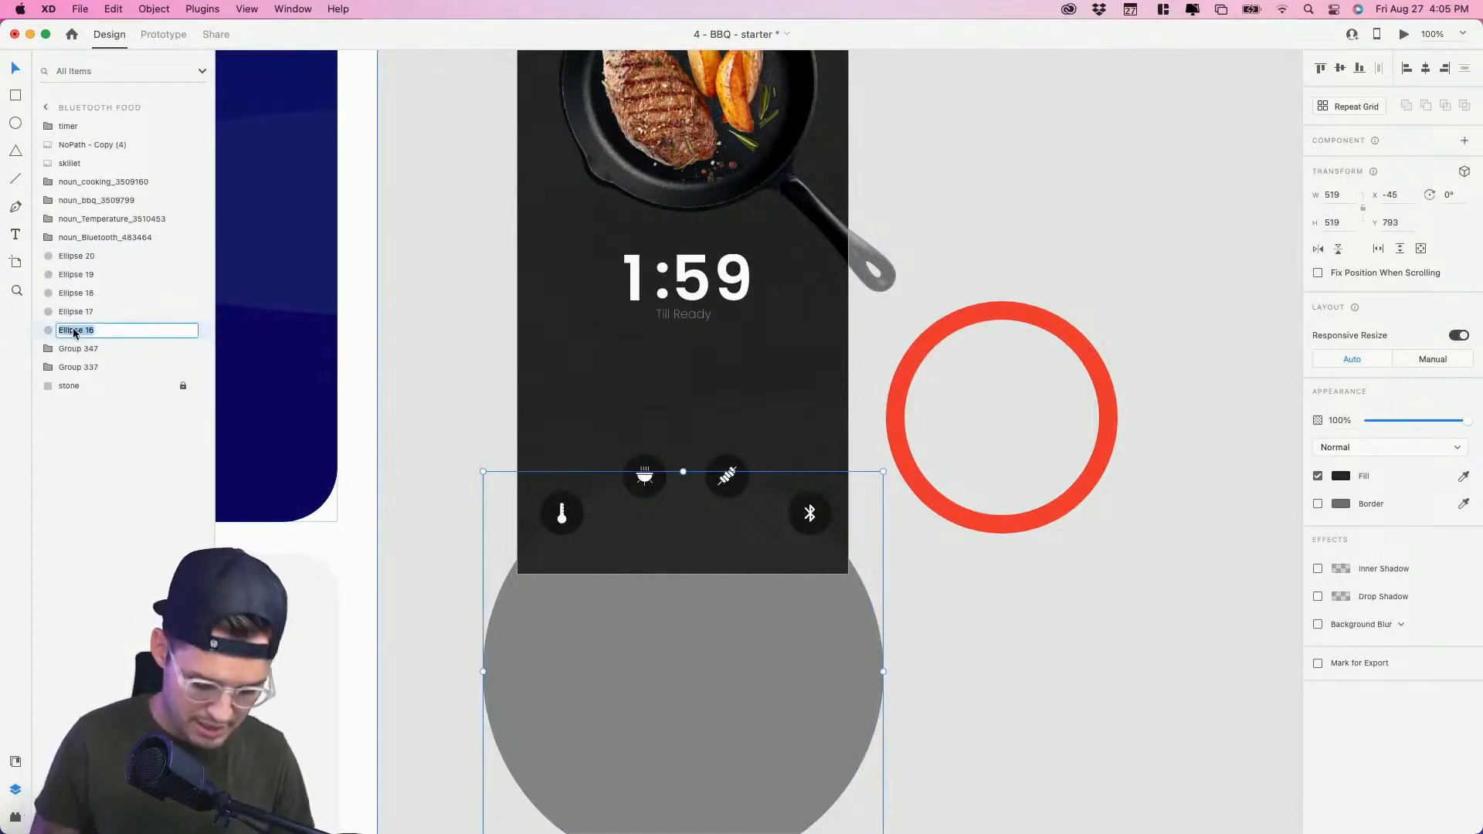
type("nav bg")
key("Return")
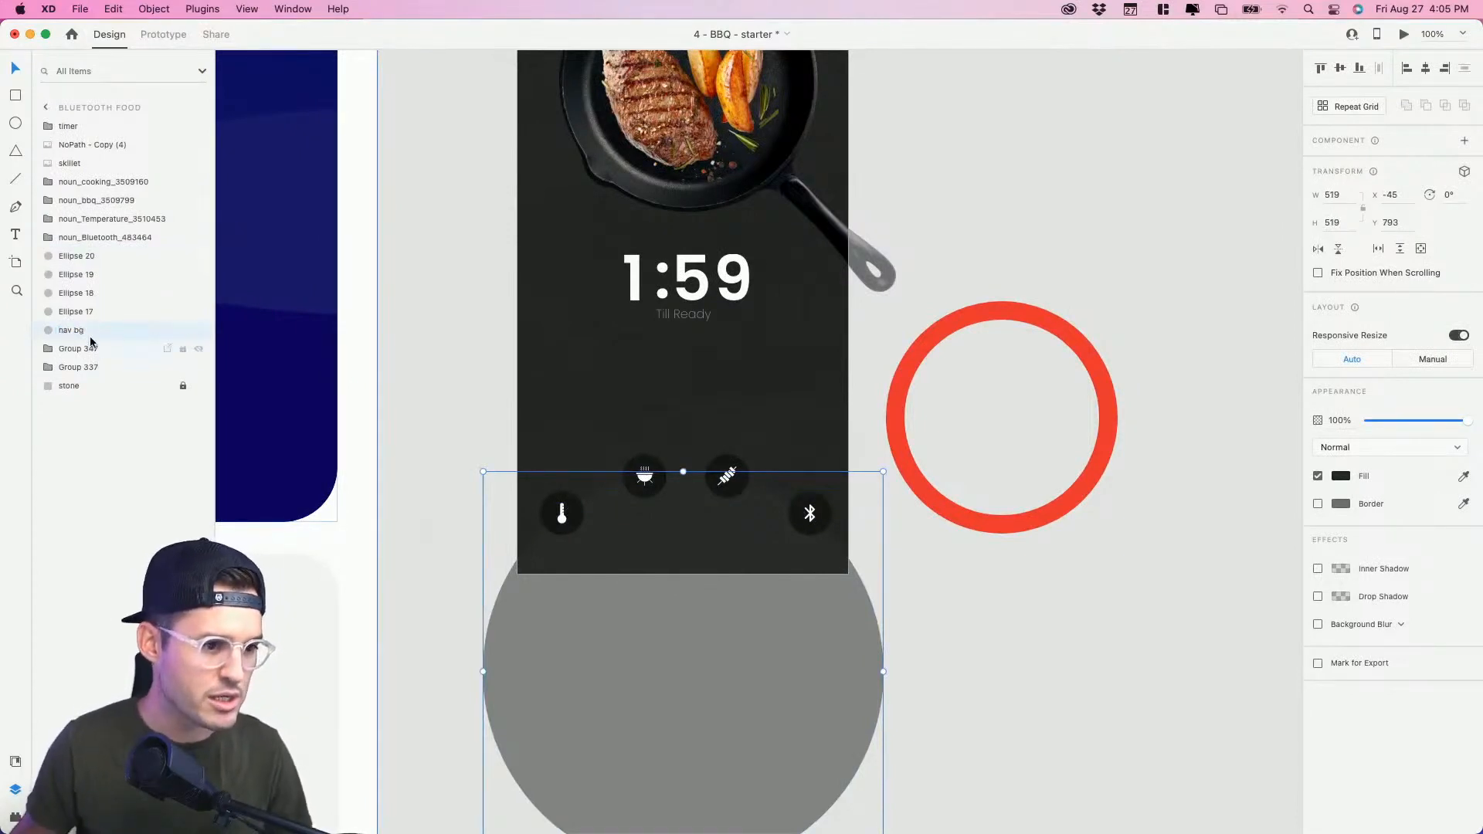
Step: Group the four navigation icons, their circles and "nav bg", then place the group directly above the stone layer and lock it
left_click(81, 203)
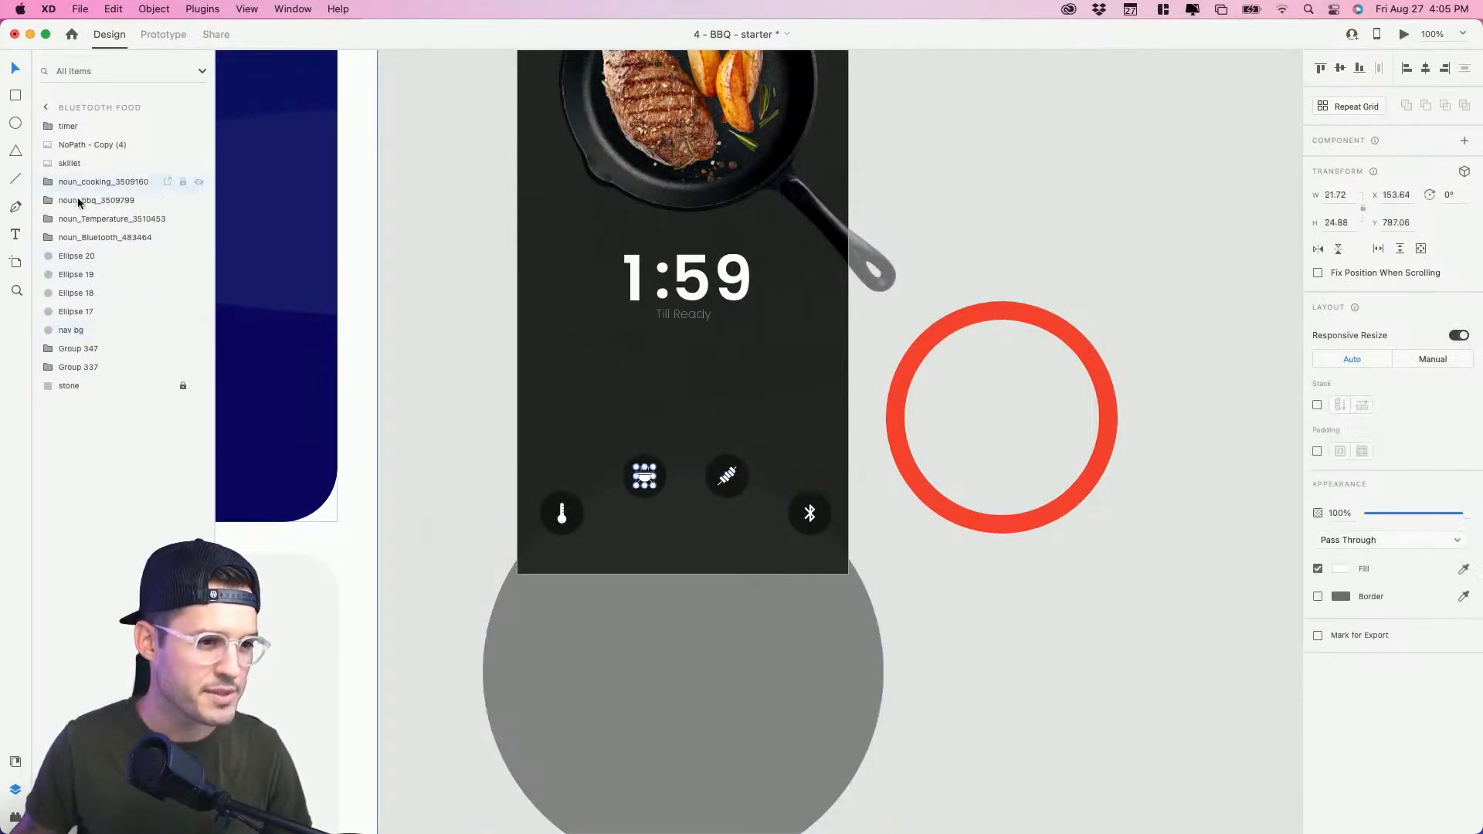
left_click(77, 331, "shift")
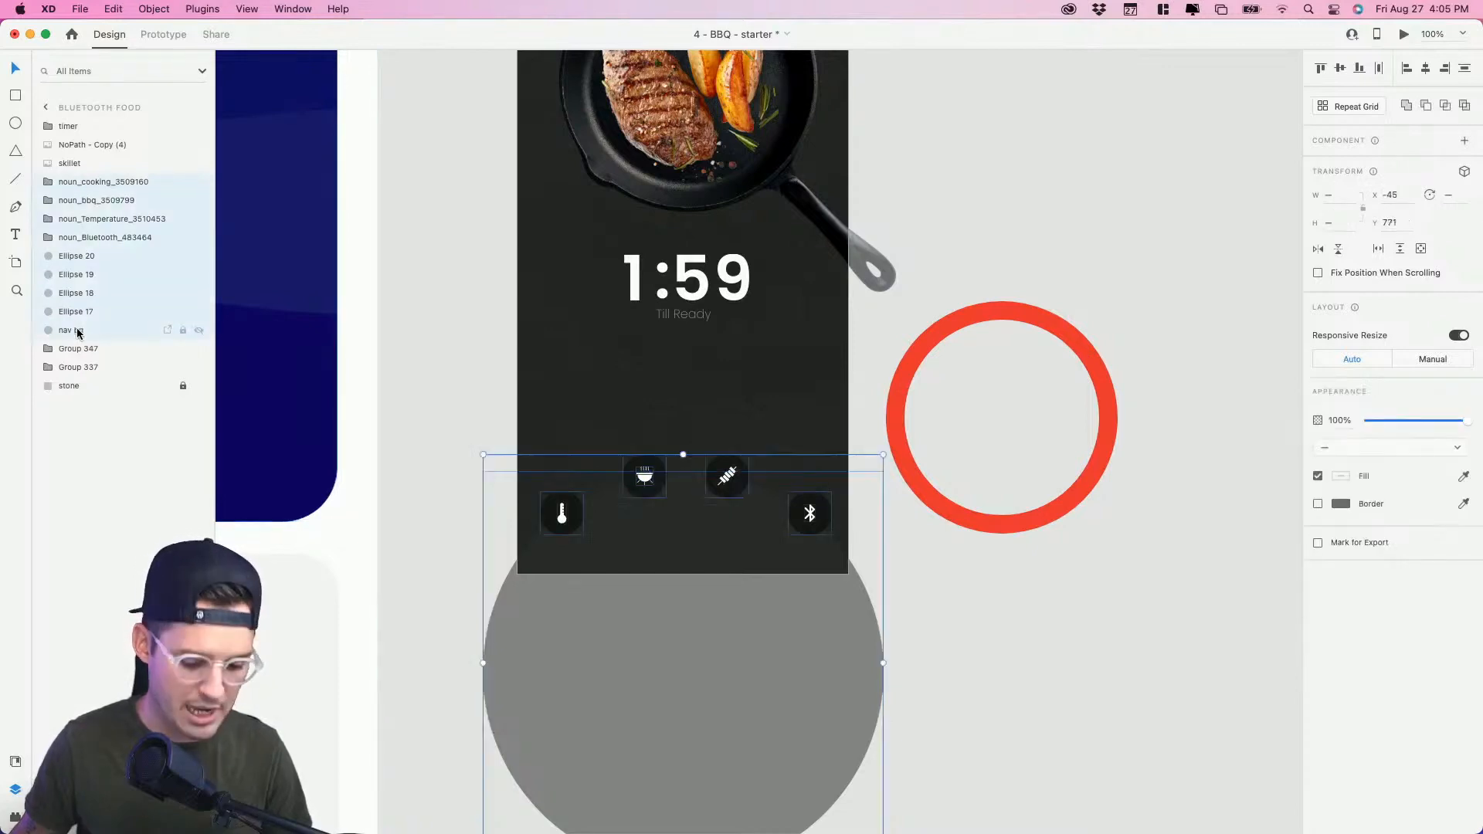
key("super+g")
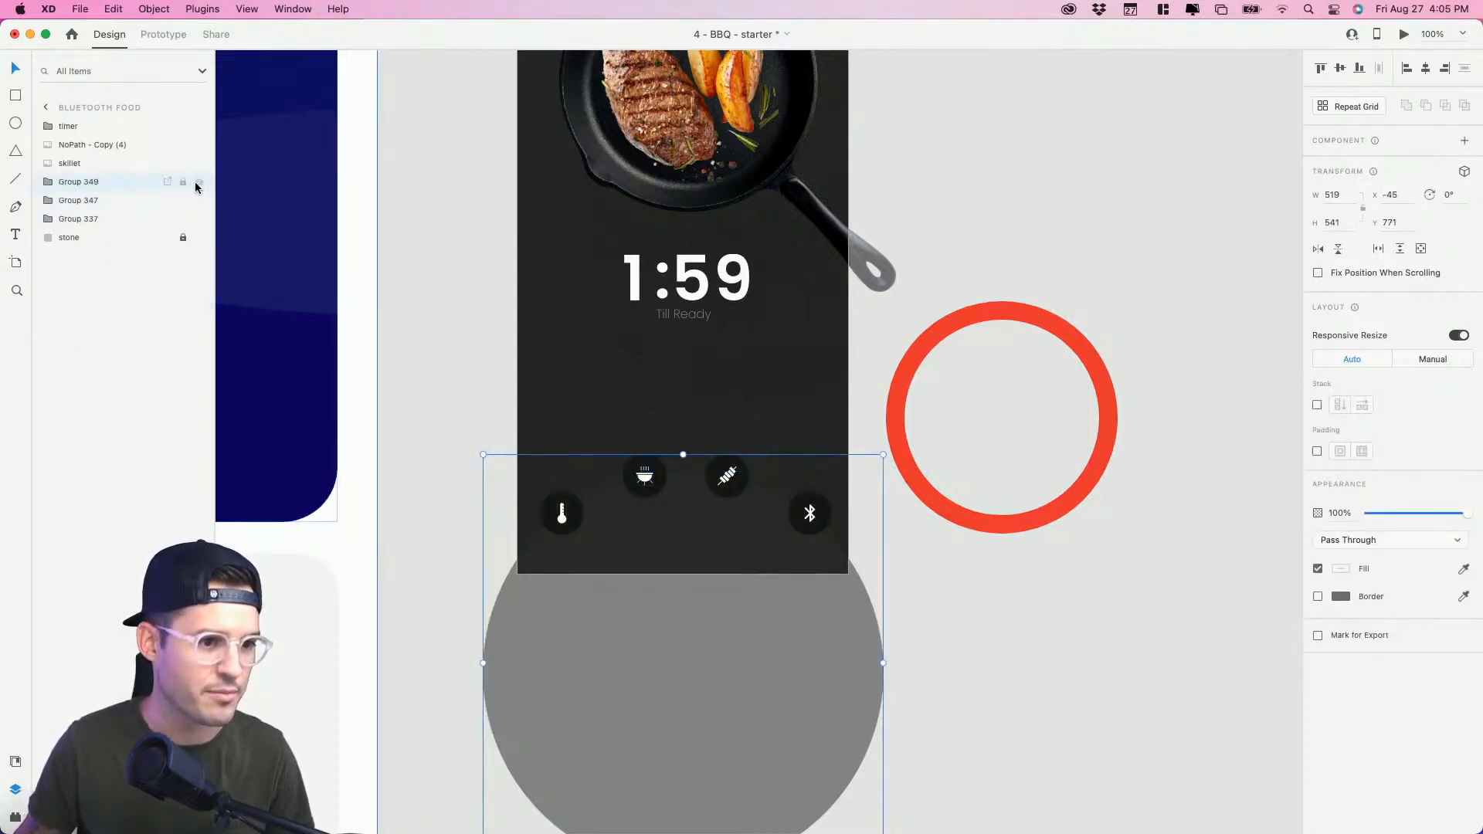
left_click(199, 184)
left_click(200, 184)
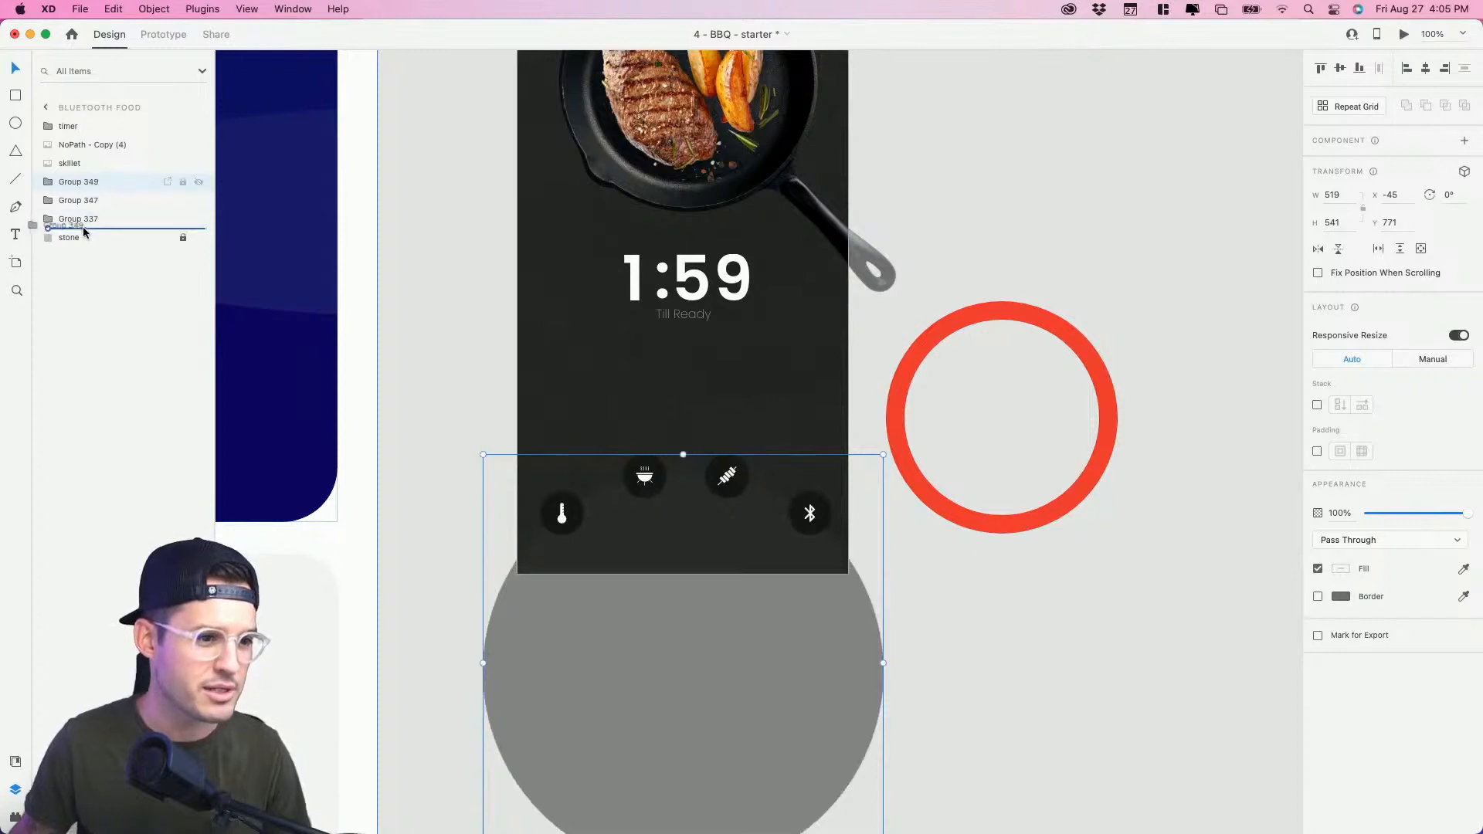
left_click_drag(82, 225, 87, 227)
left_click(183, 219)
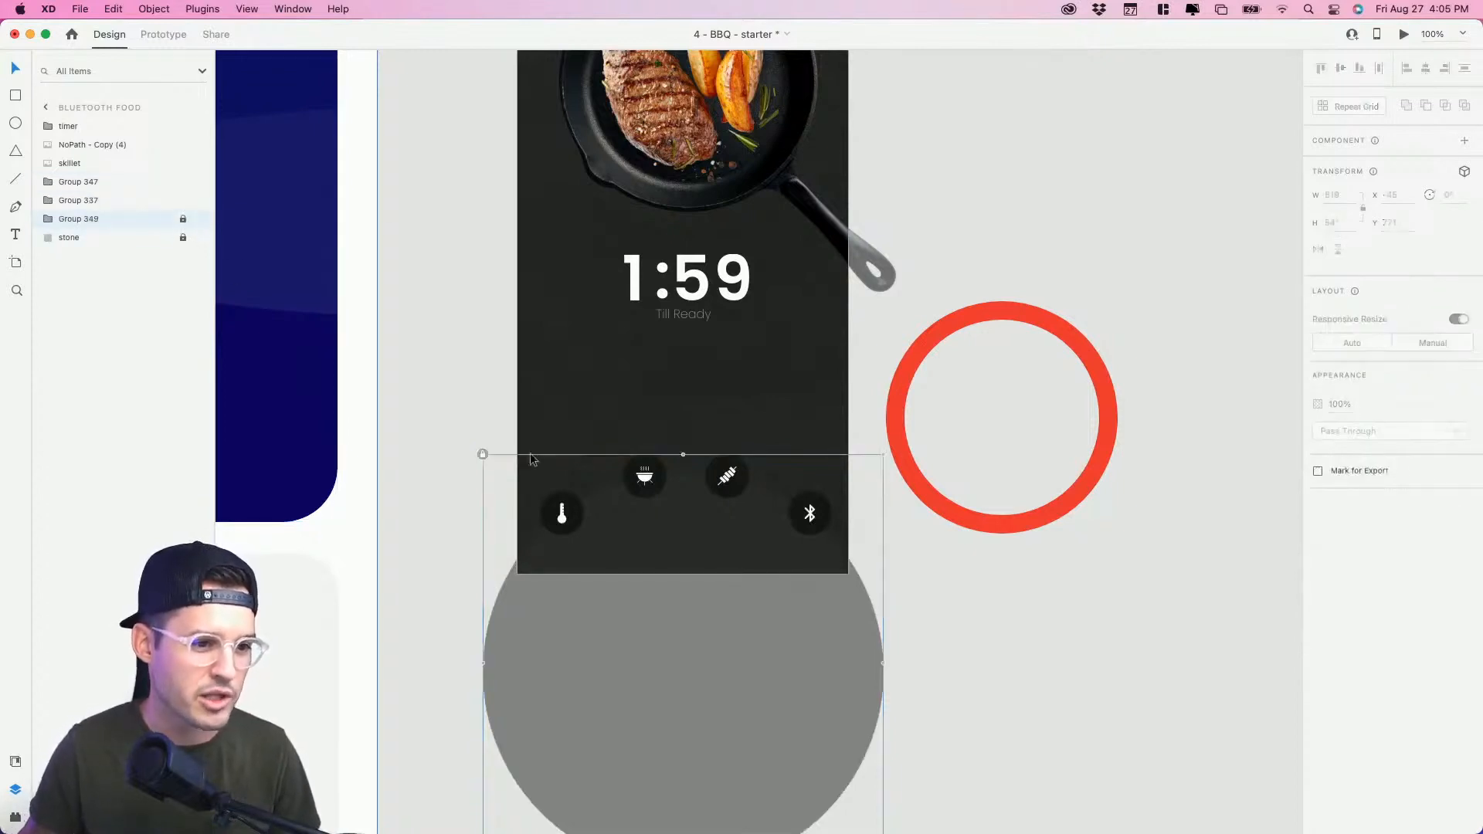
left_click(1020, 618)
Step: Move the timer group straight down to a Y position of 572
scroll(1063, 317, "up", 5)
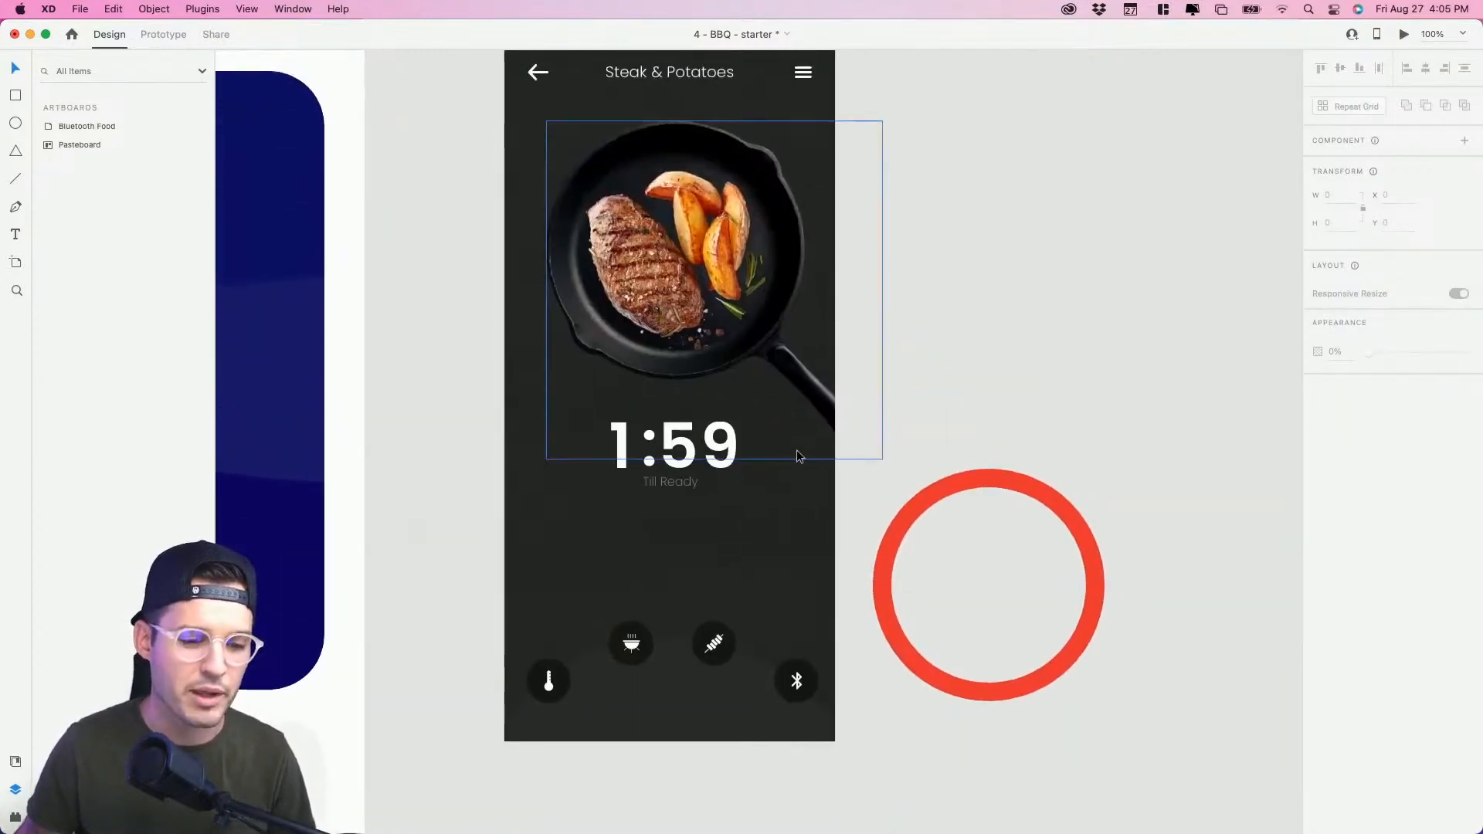
left_click(702, 466)
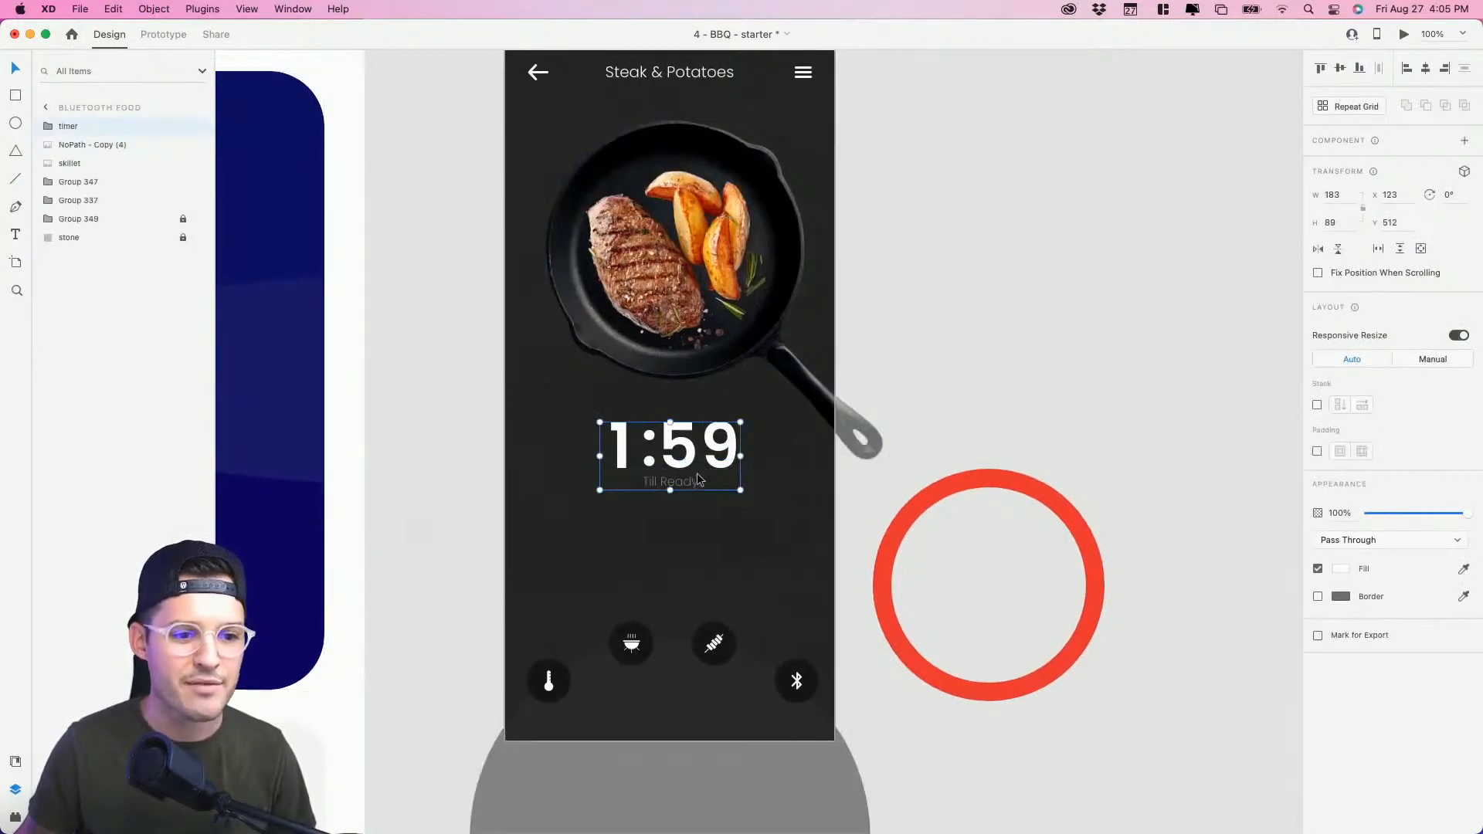
left_click_drag(698, 474, 683, 510)
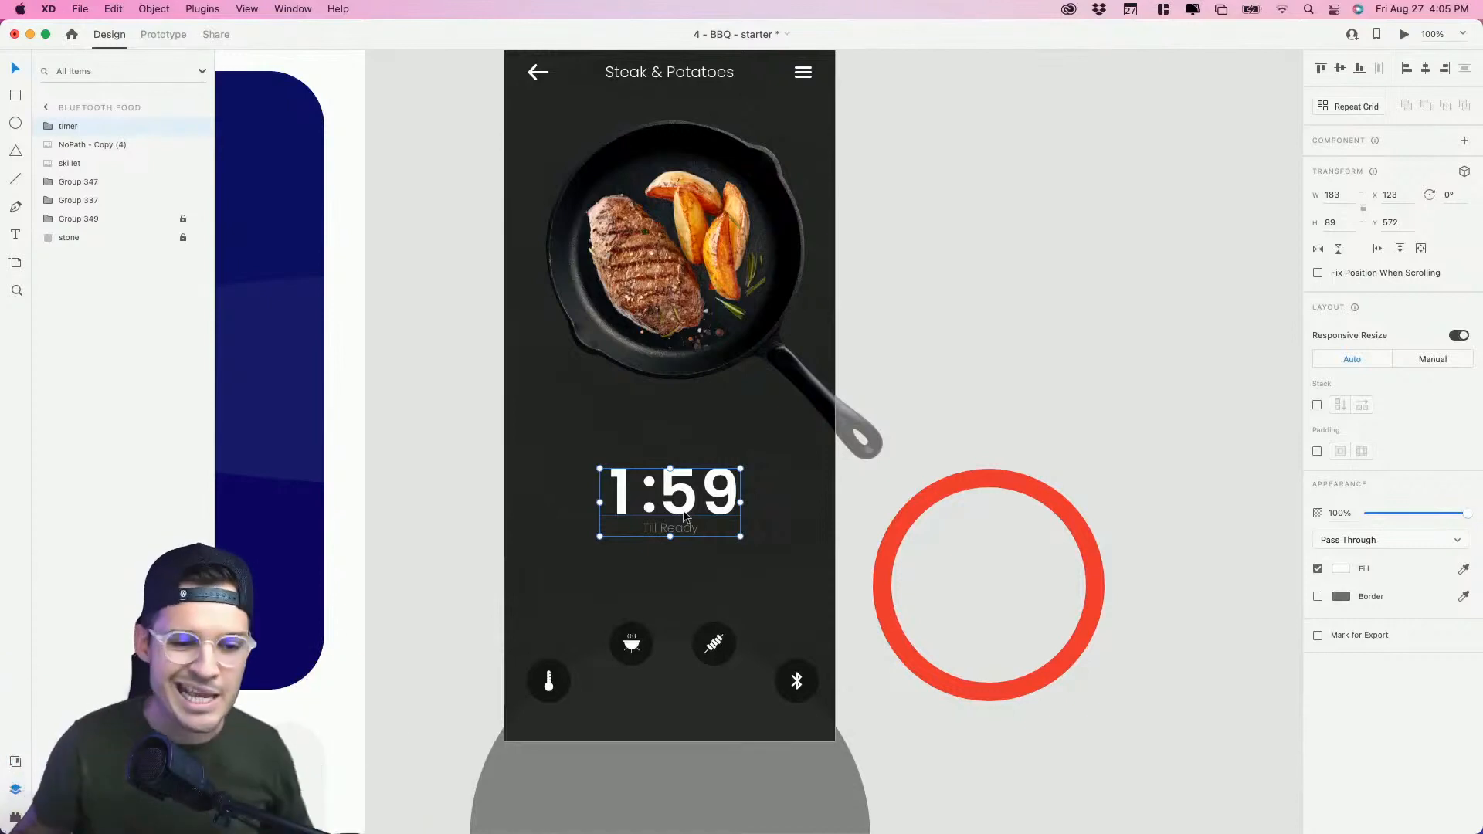
Step: Enter the timer's masked clock group and examine how its digit columns run behind the mask rectangle
key("z")
left_click_drag(587, 470, 957, 612)
key("v")
double_click(830, 421)
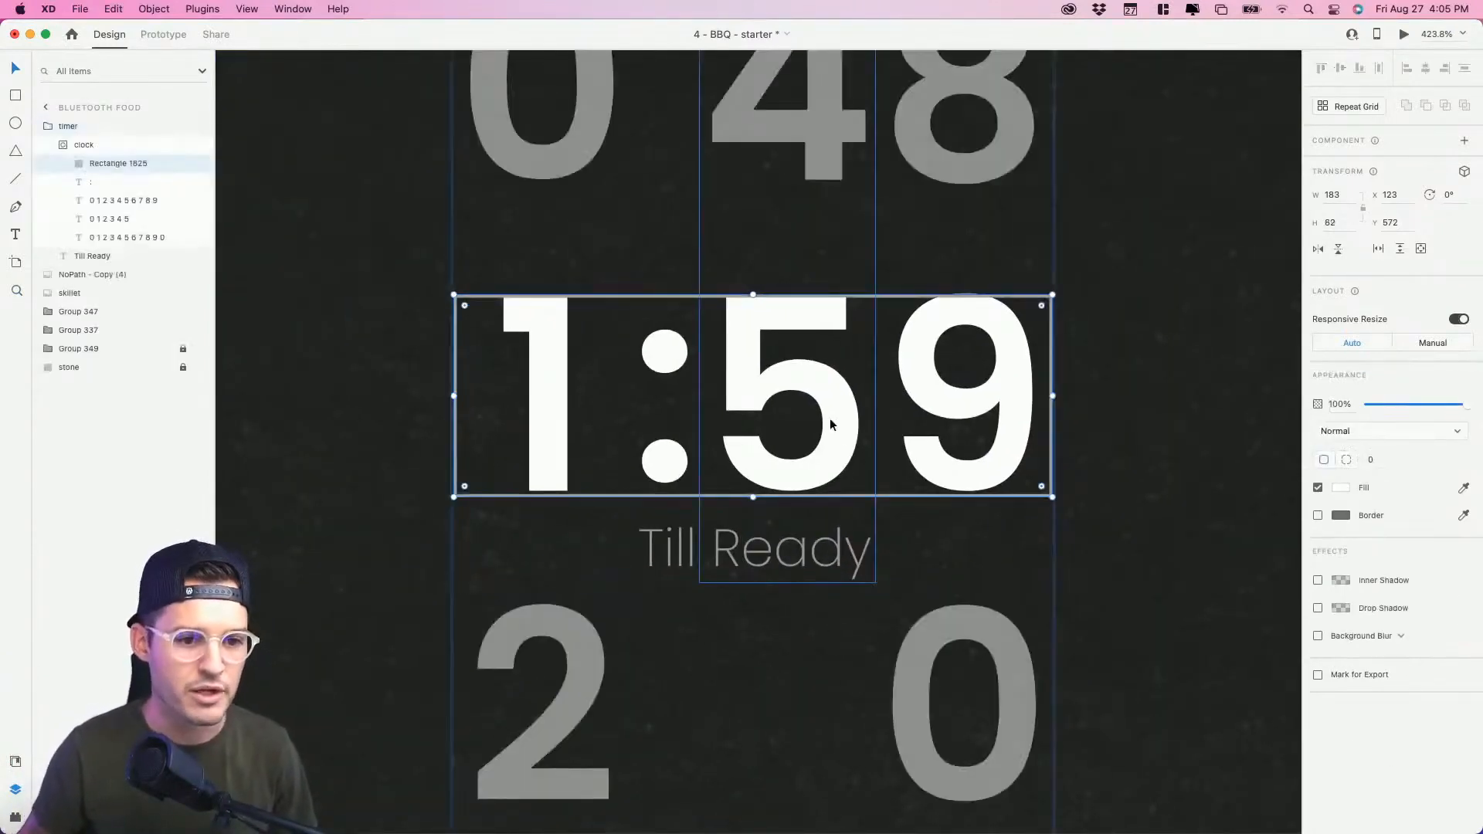
scroll(888, 419, "down", 5)
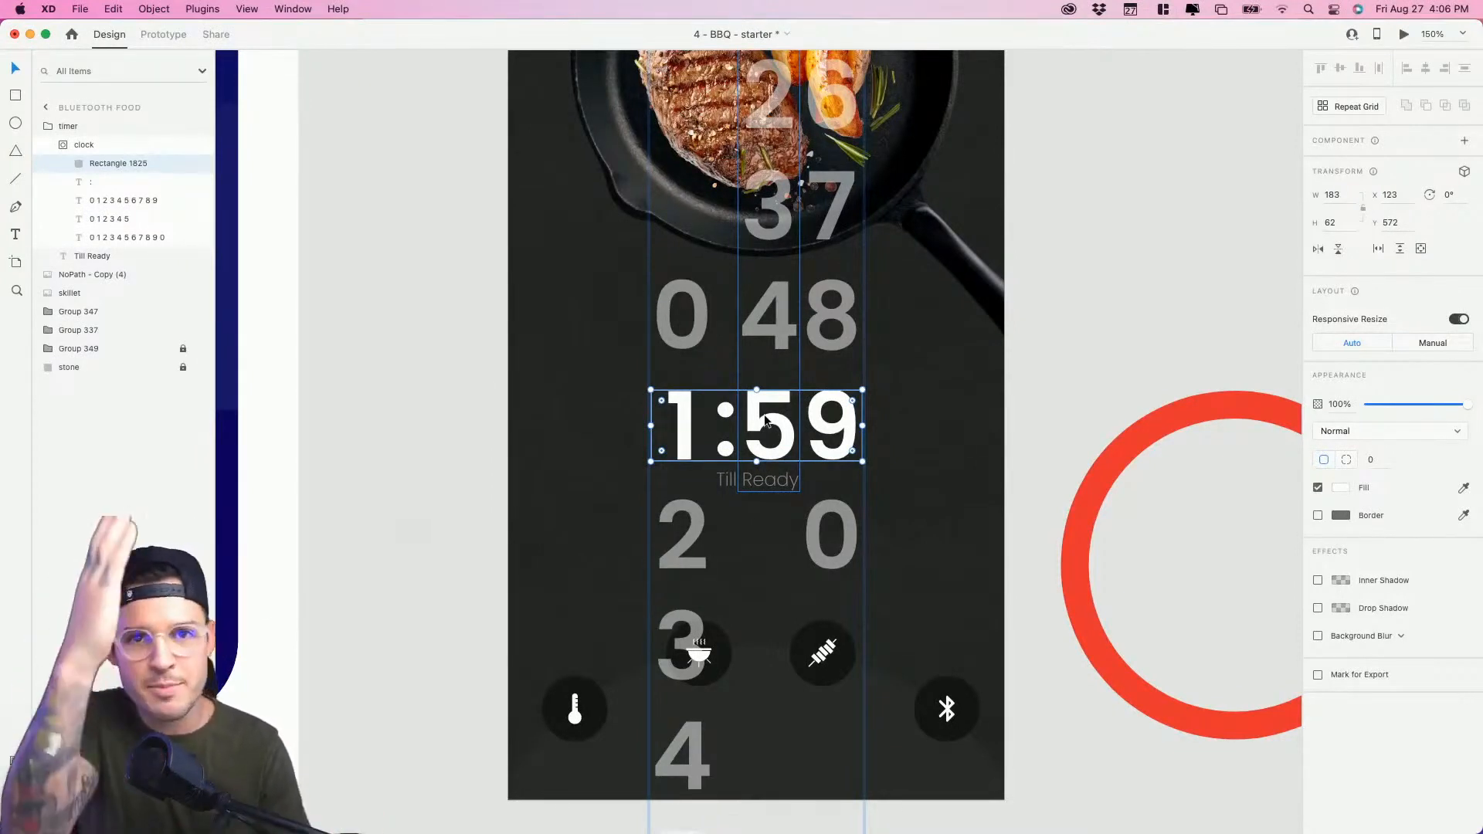
left_click(835, 423)
left_click_drag(838, 568, 839, 455)
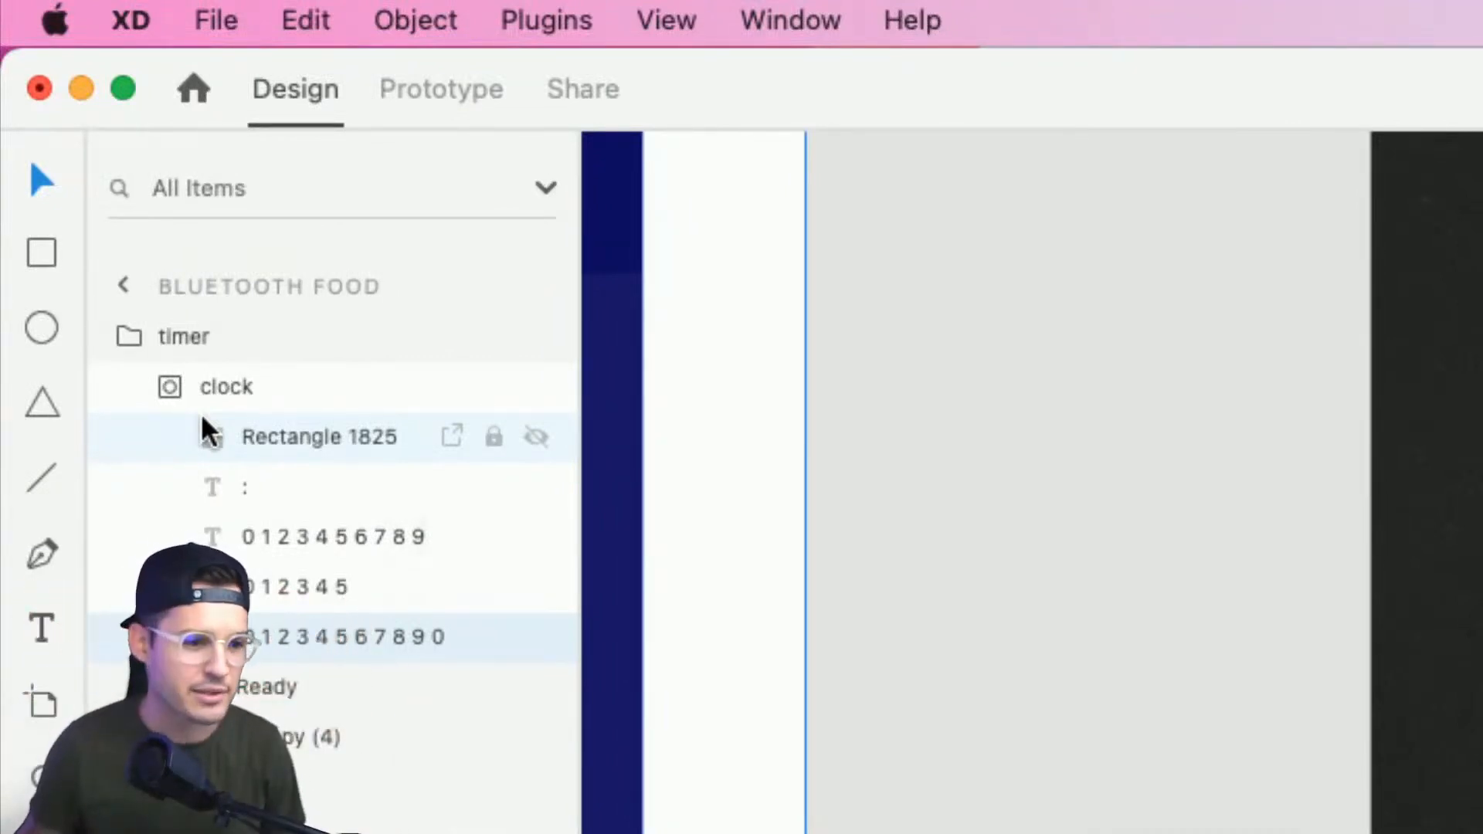
Step: Rename the mask rectangle inside the clock group as "shape" and collapse the group
double_click(331, 442)
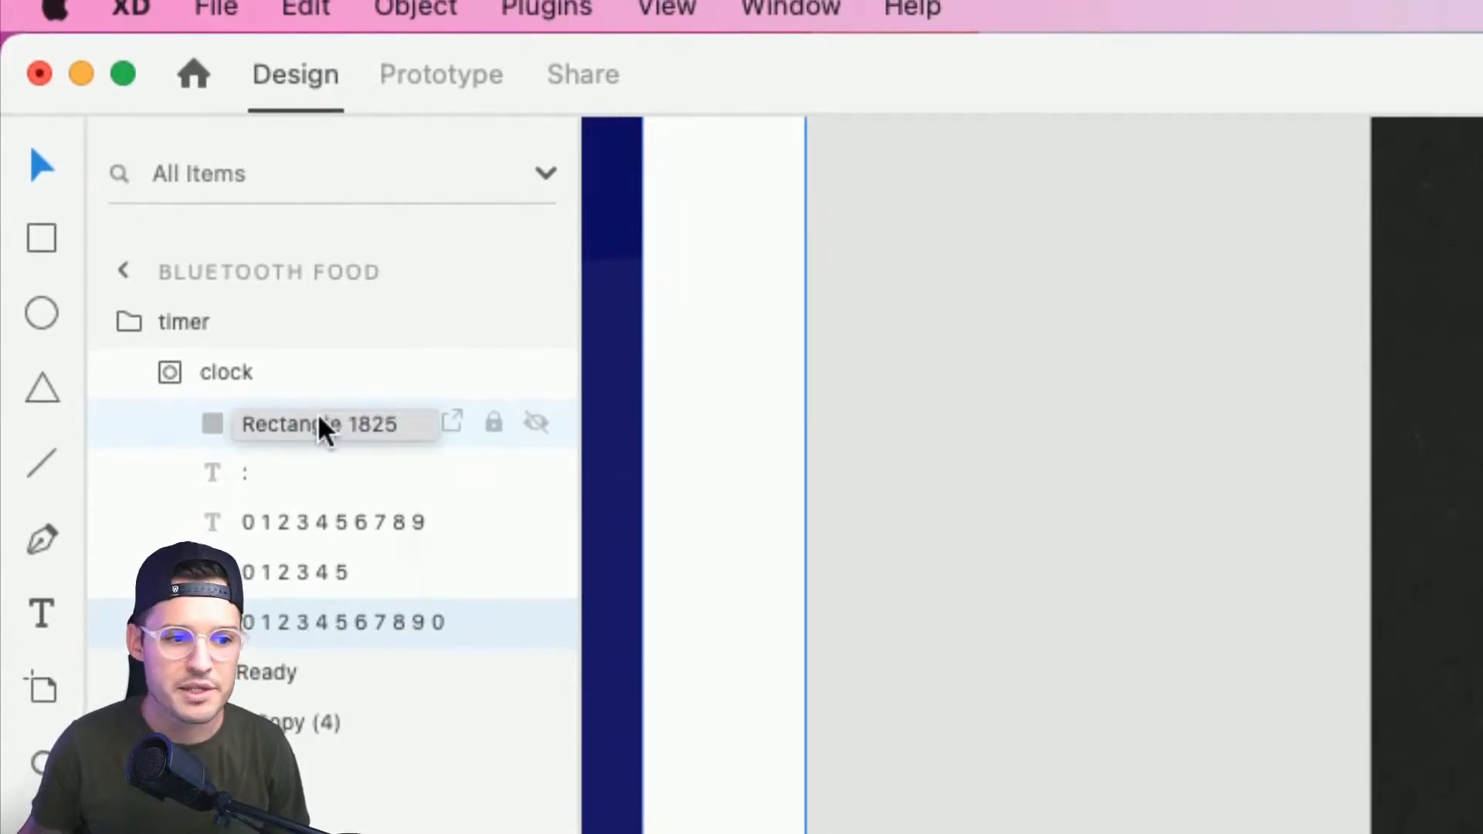
double_click(324, 424)
type("shape")
key("Return")
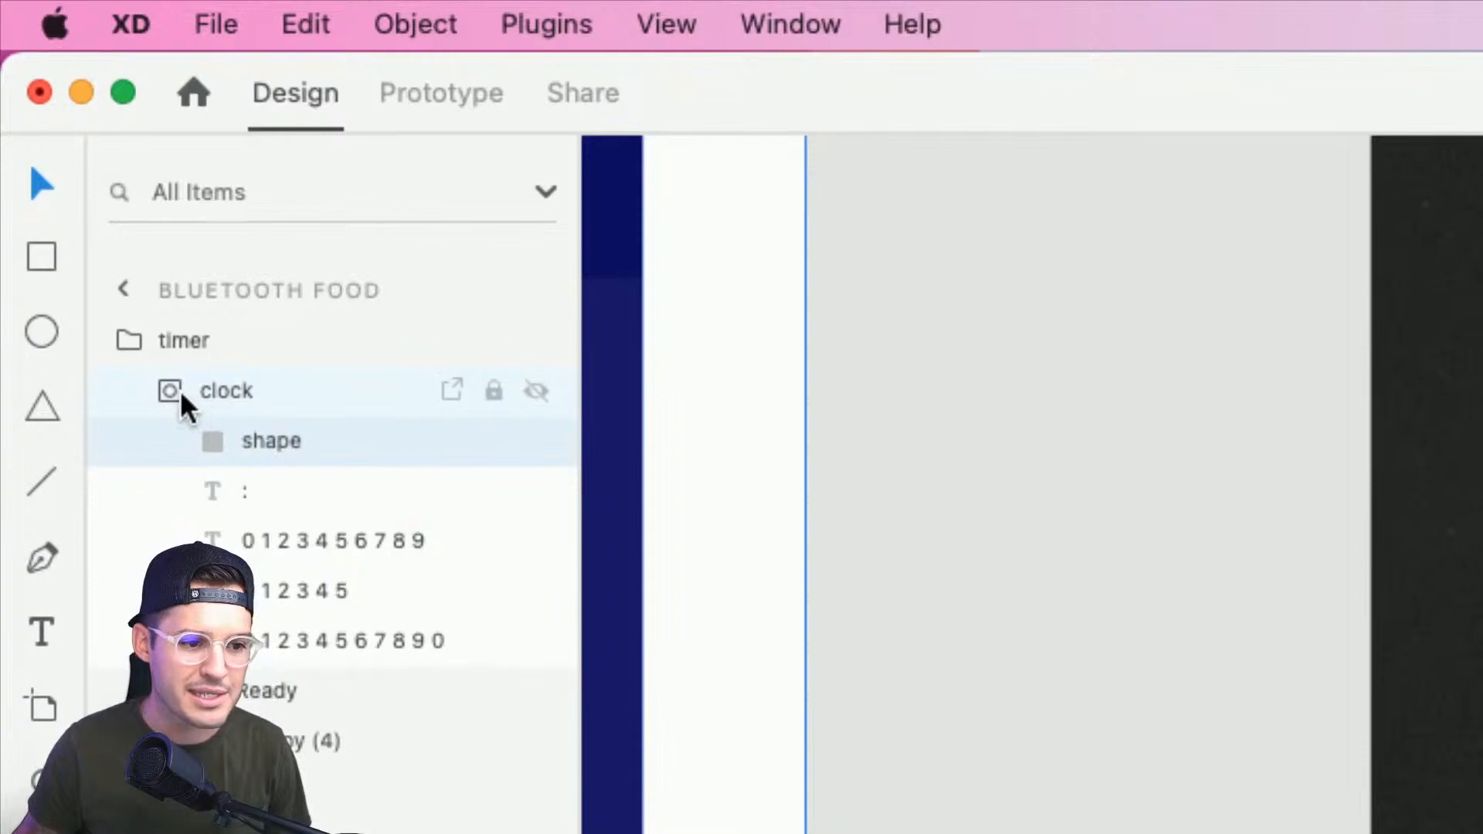
left_click(184, 398)
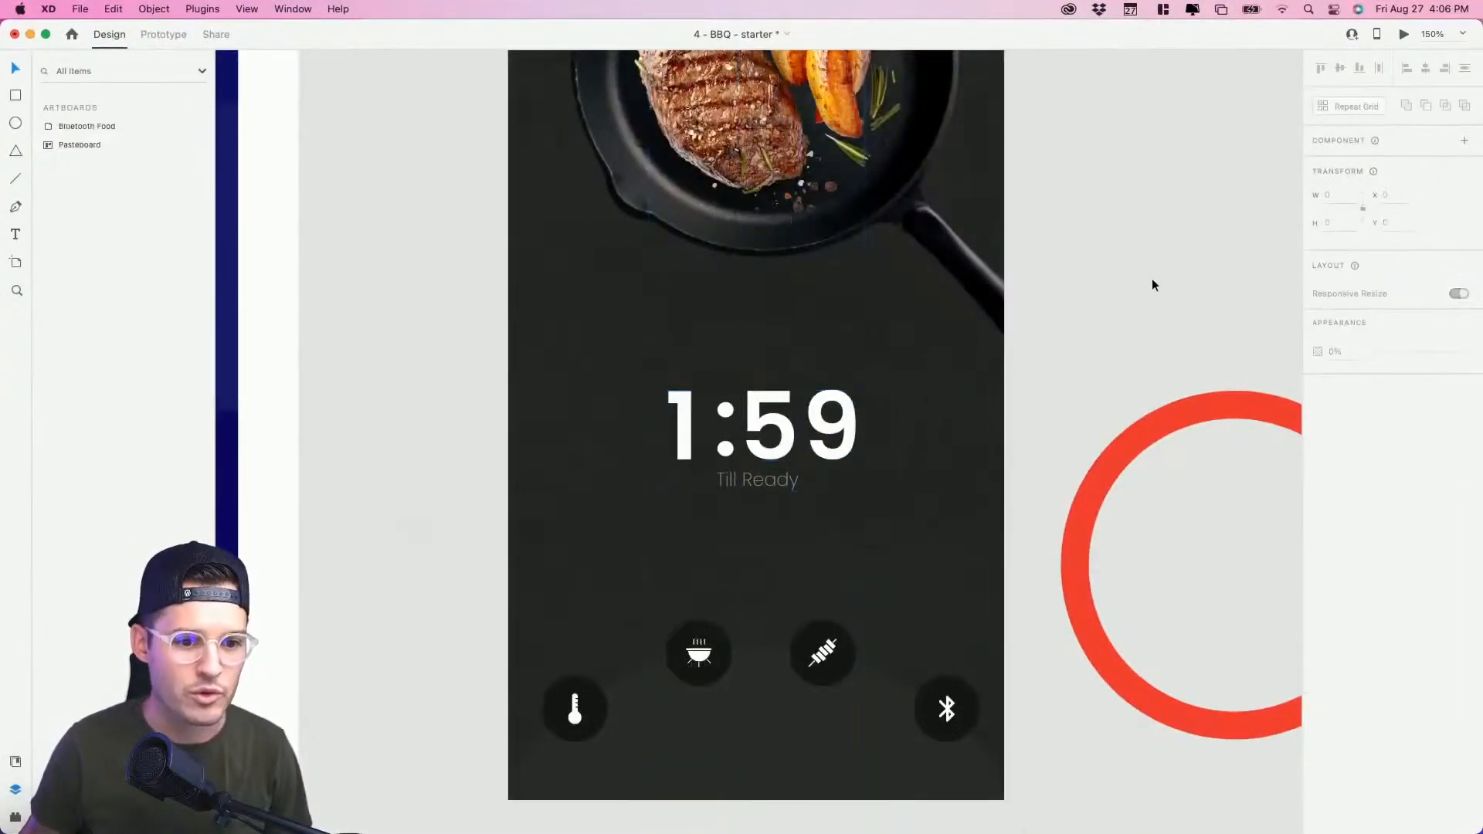
Step: Move the timer group to a Y position of 523, keeping it horizontally centred on the artboard
left_click(789, 421)
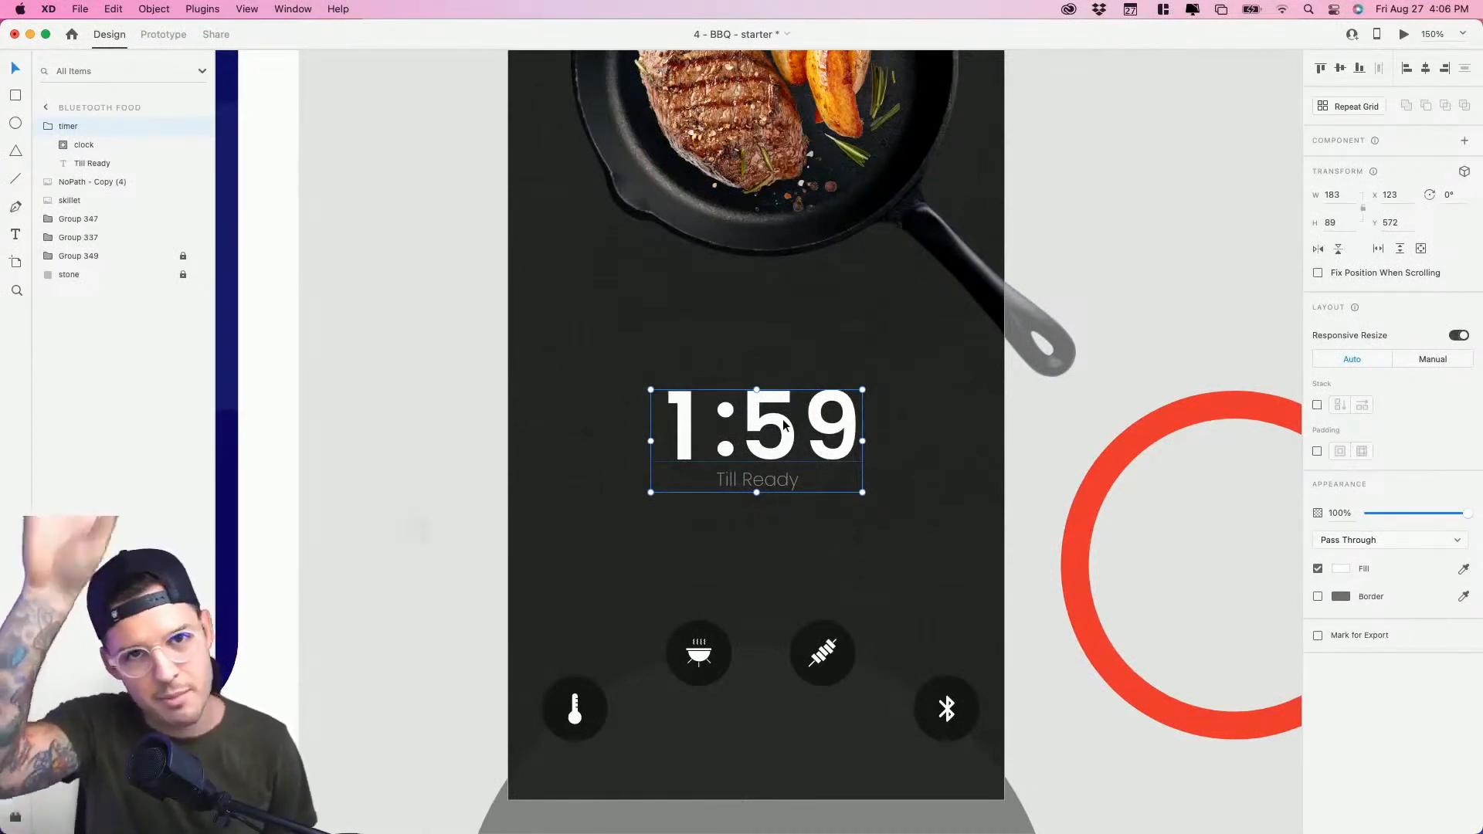
key("super+minus")
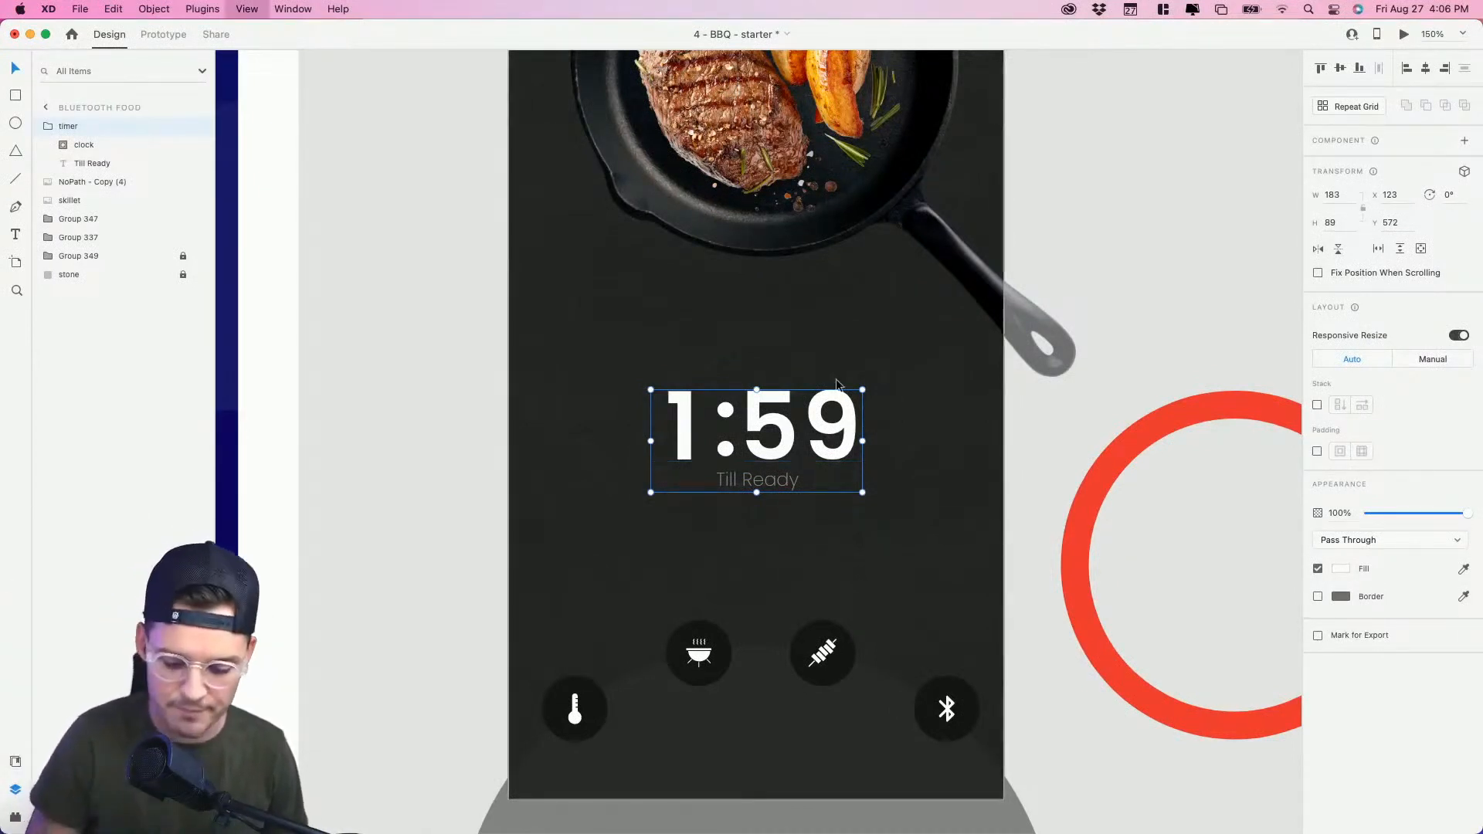
left_click_drag(830, 385, 806, 404)
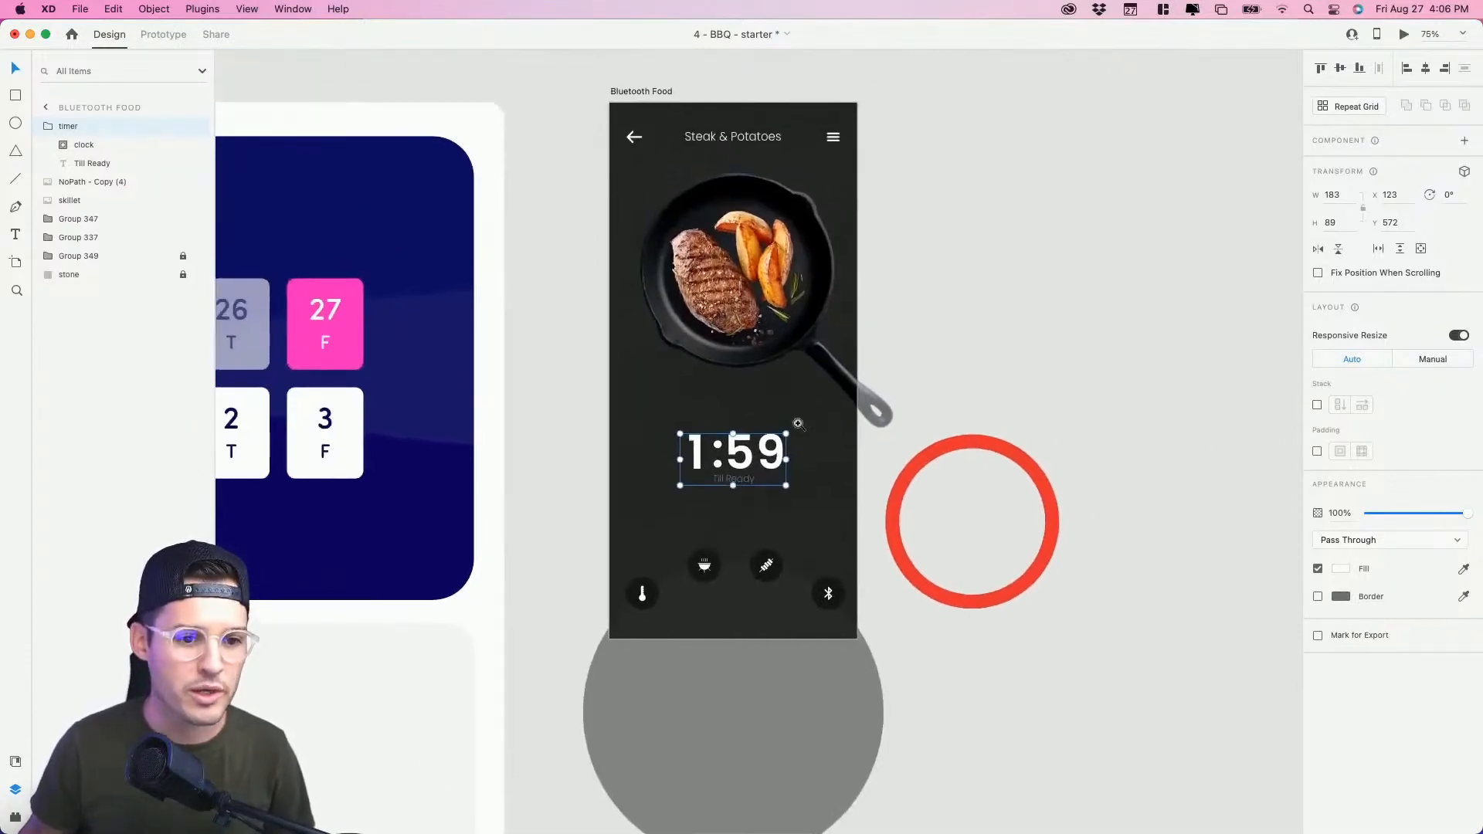
left_click_drag(748, 456, 743, 427)
scroll(743, 426, "up", 5)
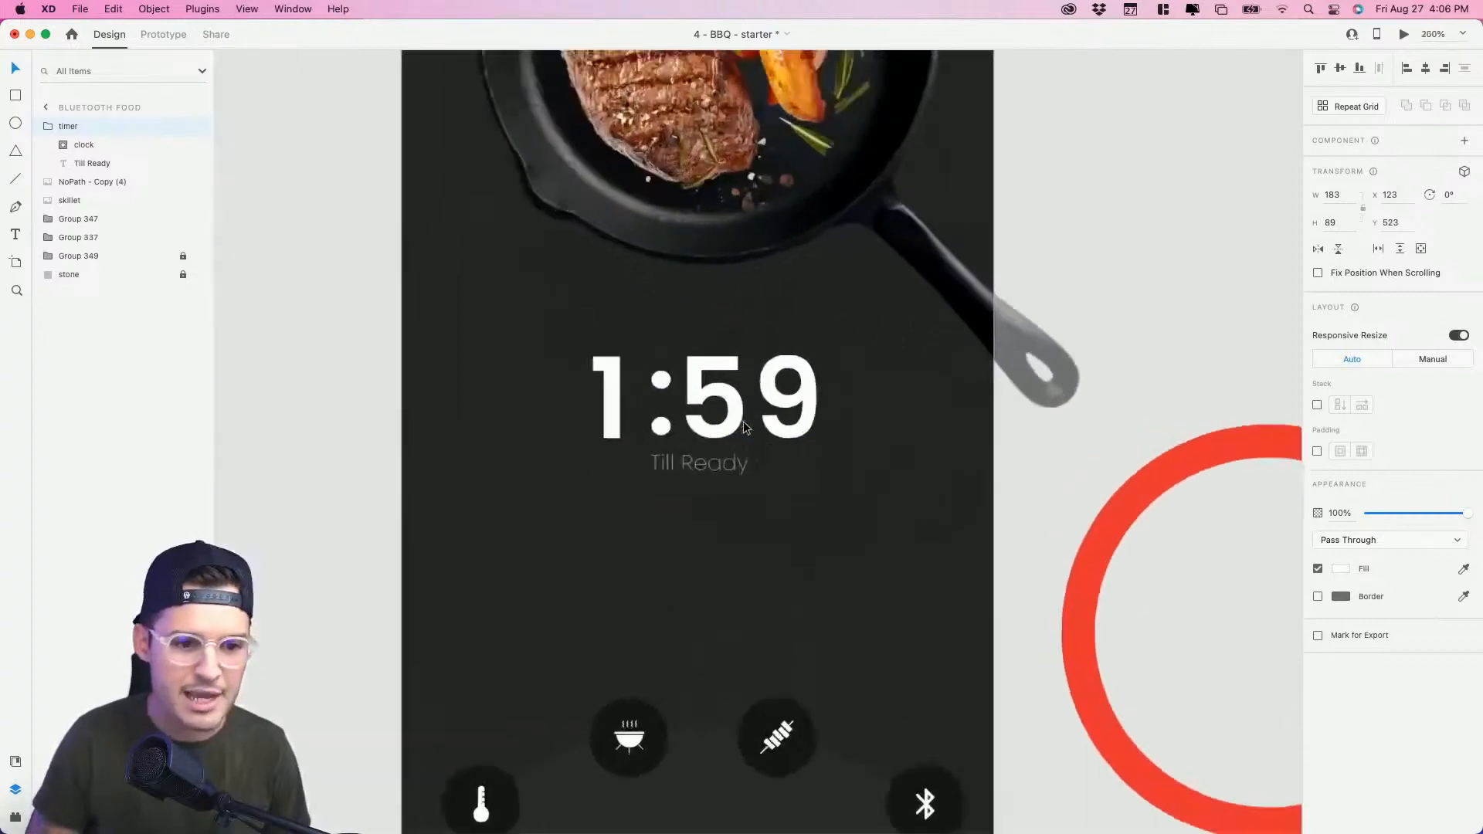
Step: Draw a horizontally centred rectangle about 289 by 67 between the timer and the navigation icons, with corners rounded to 34
scroll(751, 430, "down", 5)
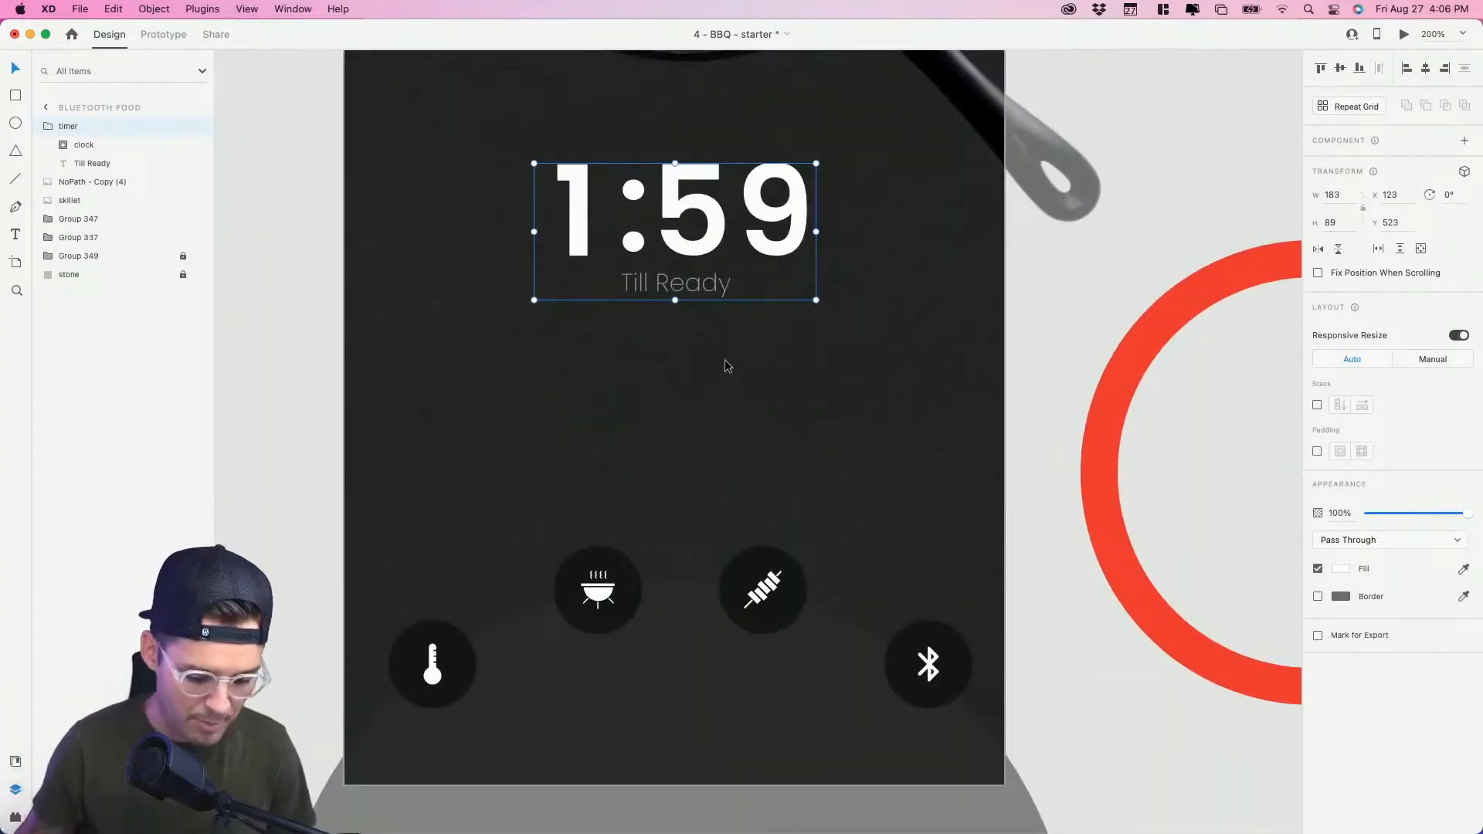
key("r")
left_click_drag(459, 380, 905, 482)
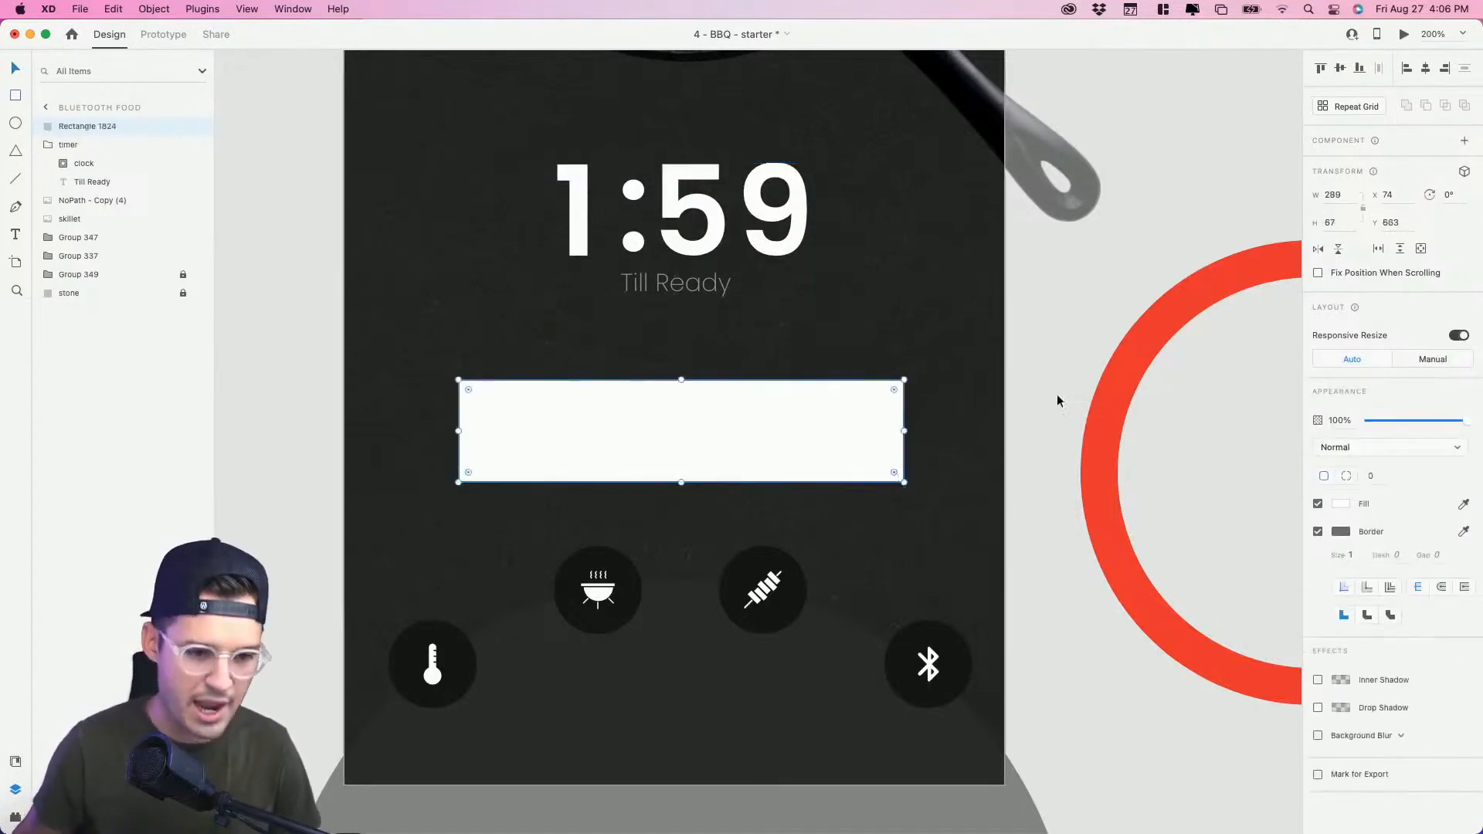
left_click(1427, 70)
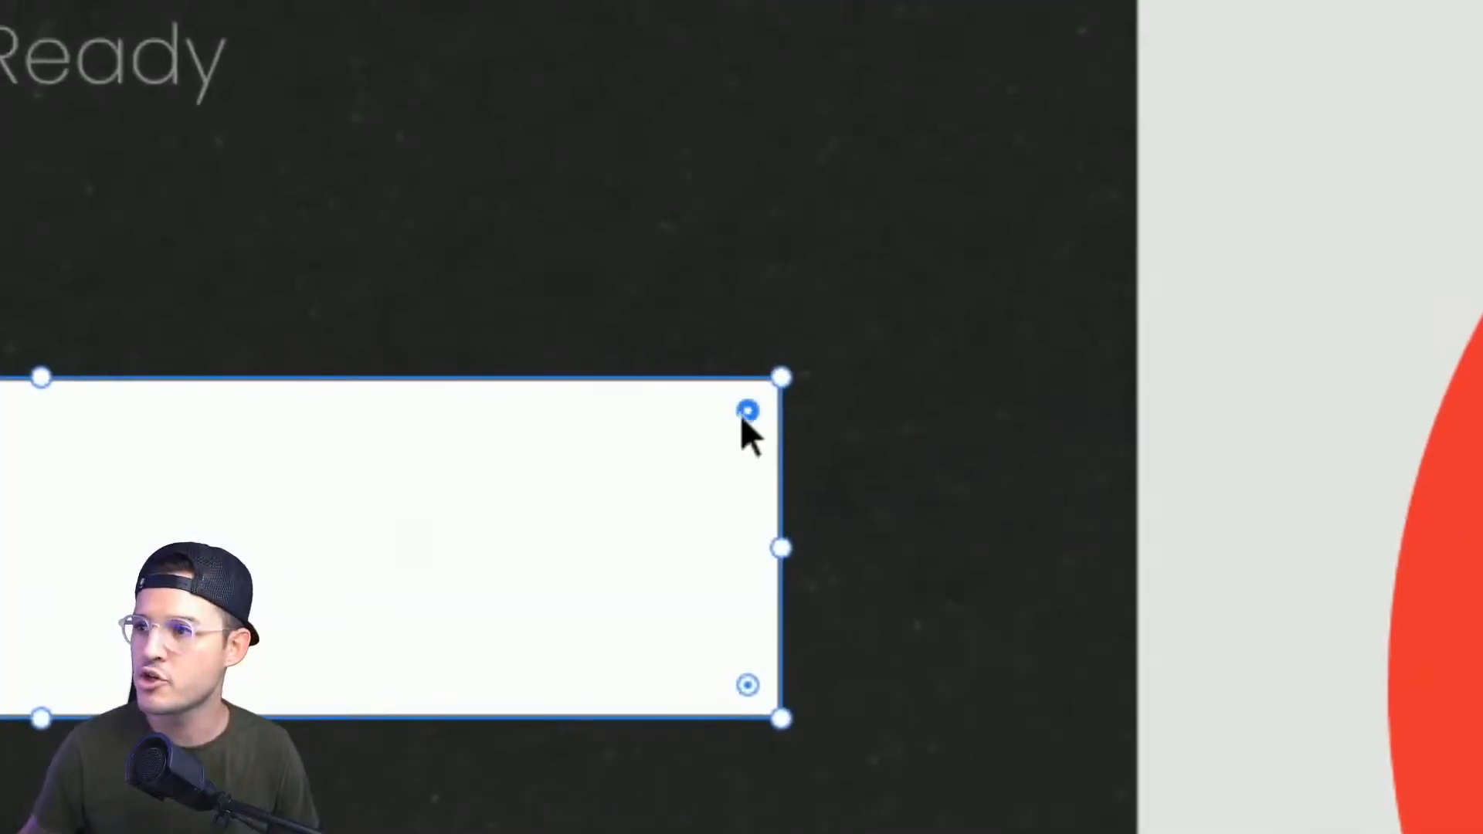
left_click_drag(746, 412, 572, 435)
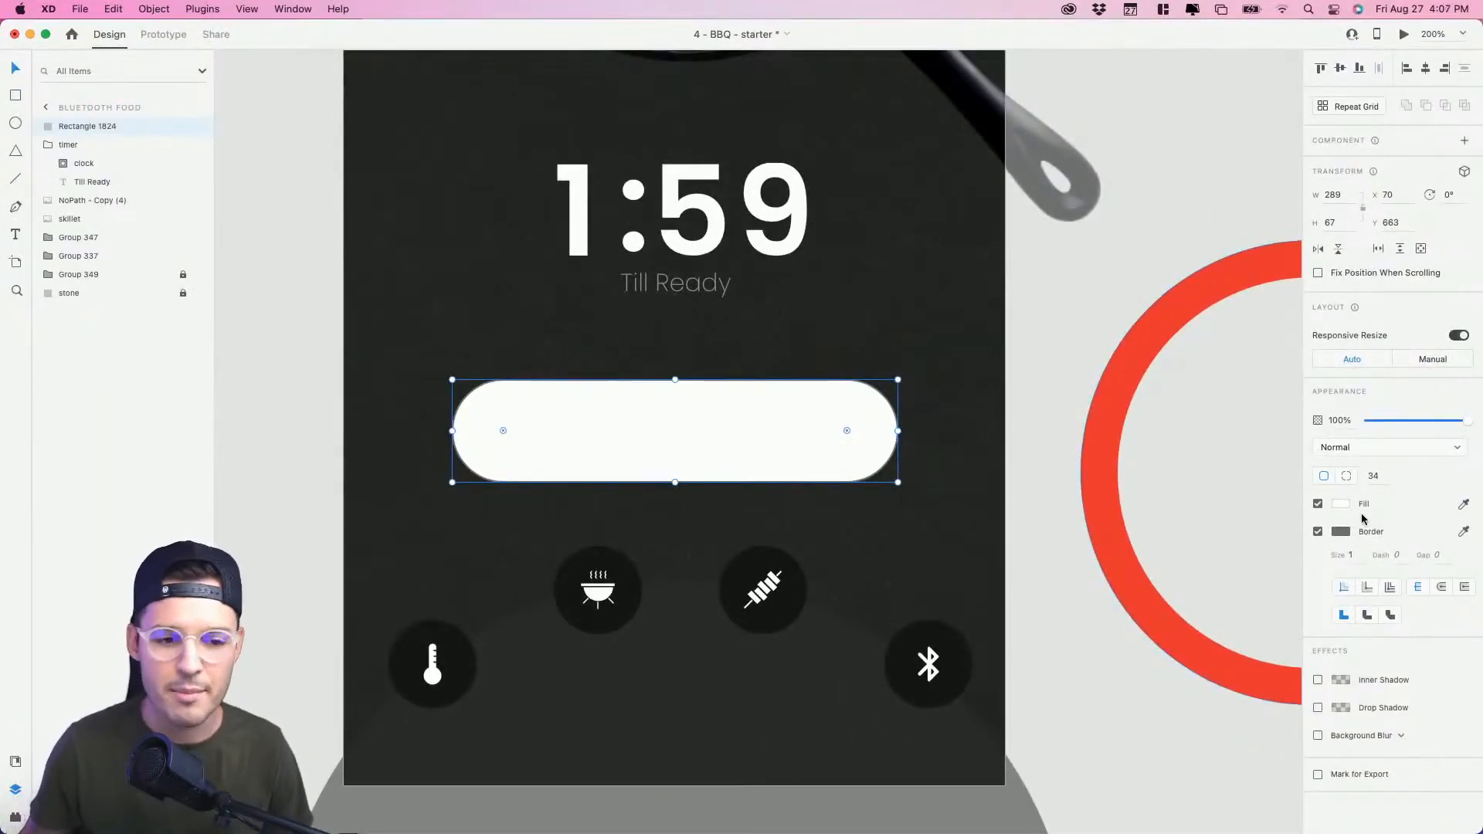
Step: Remove the pill shape's fill and give it a red #EB3232 border of size 4
left_click(1319, 506)
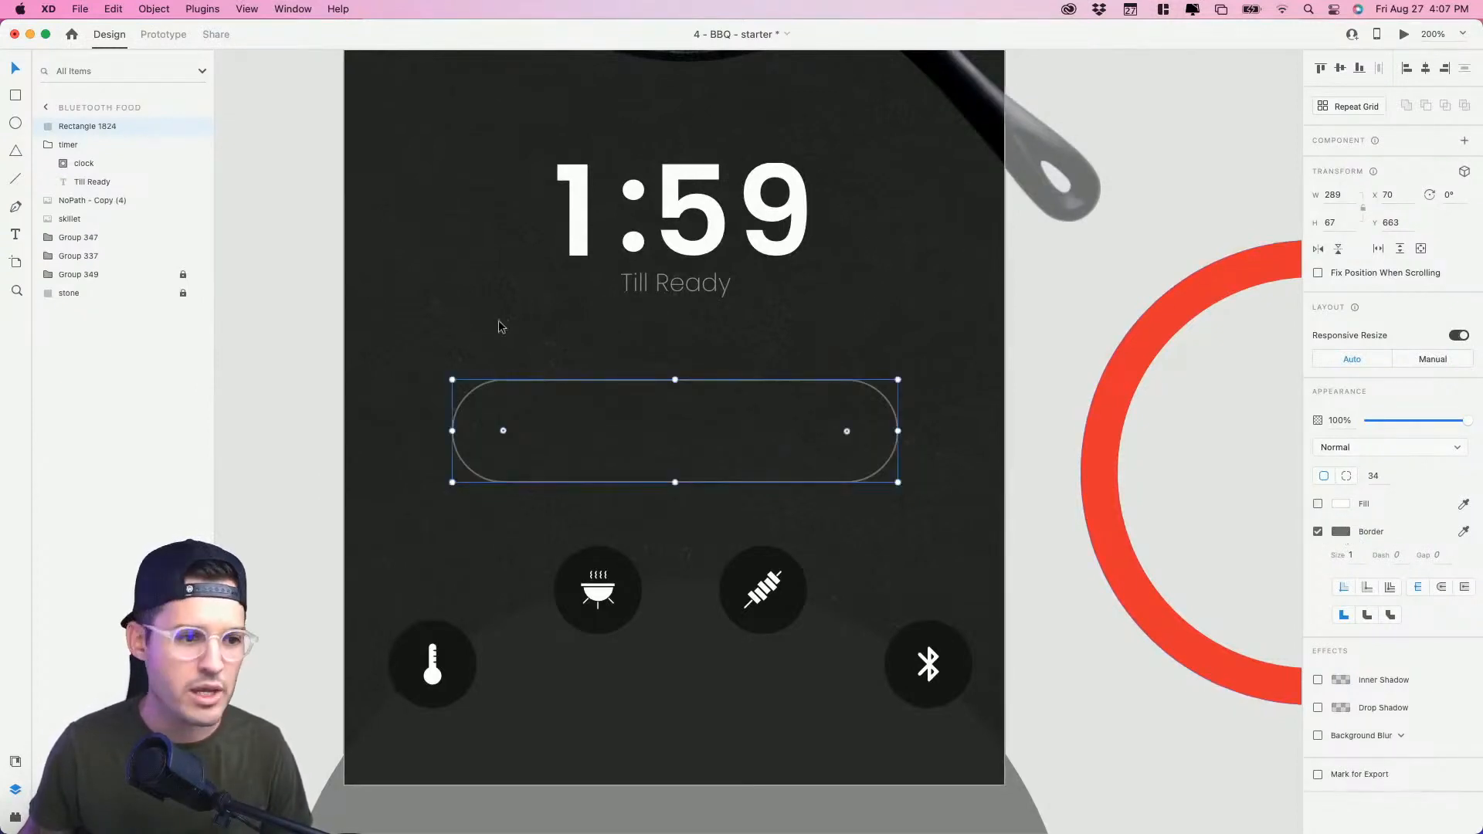
key("super+shift+y")
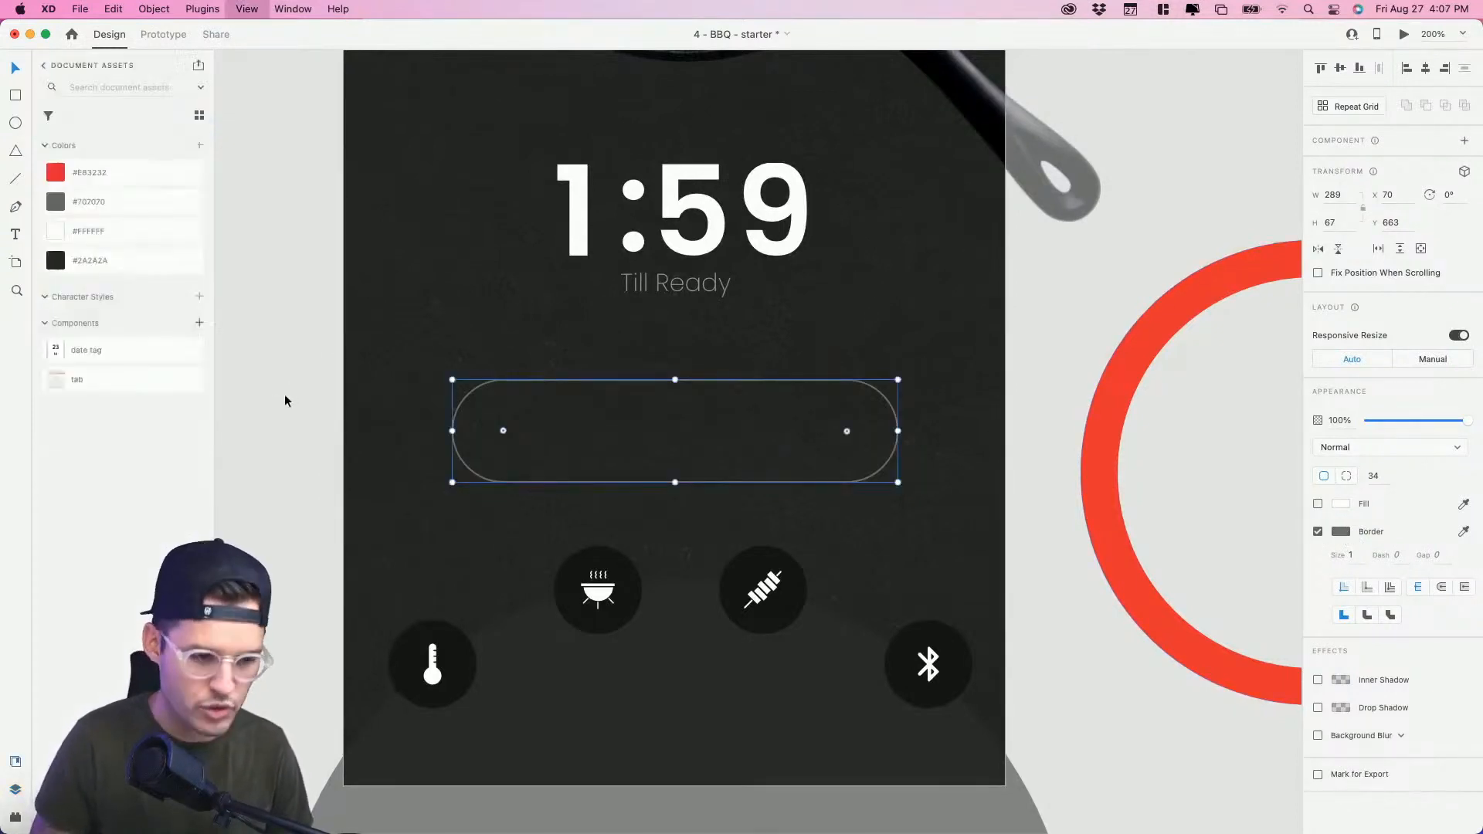
right_click(104, 171)
left_click(149, 201)
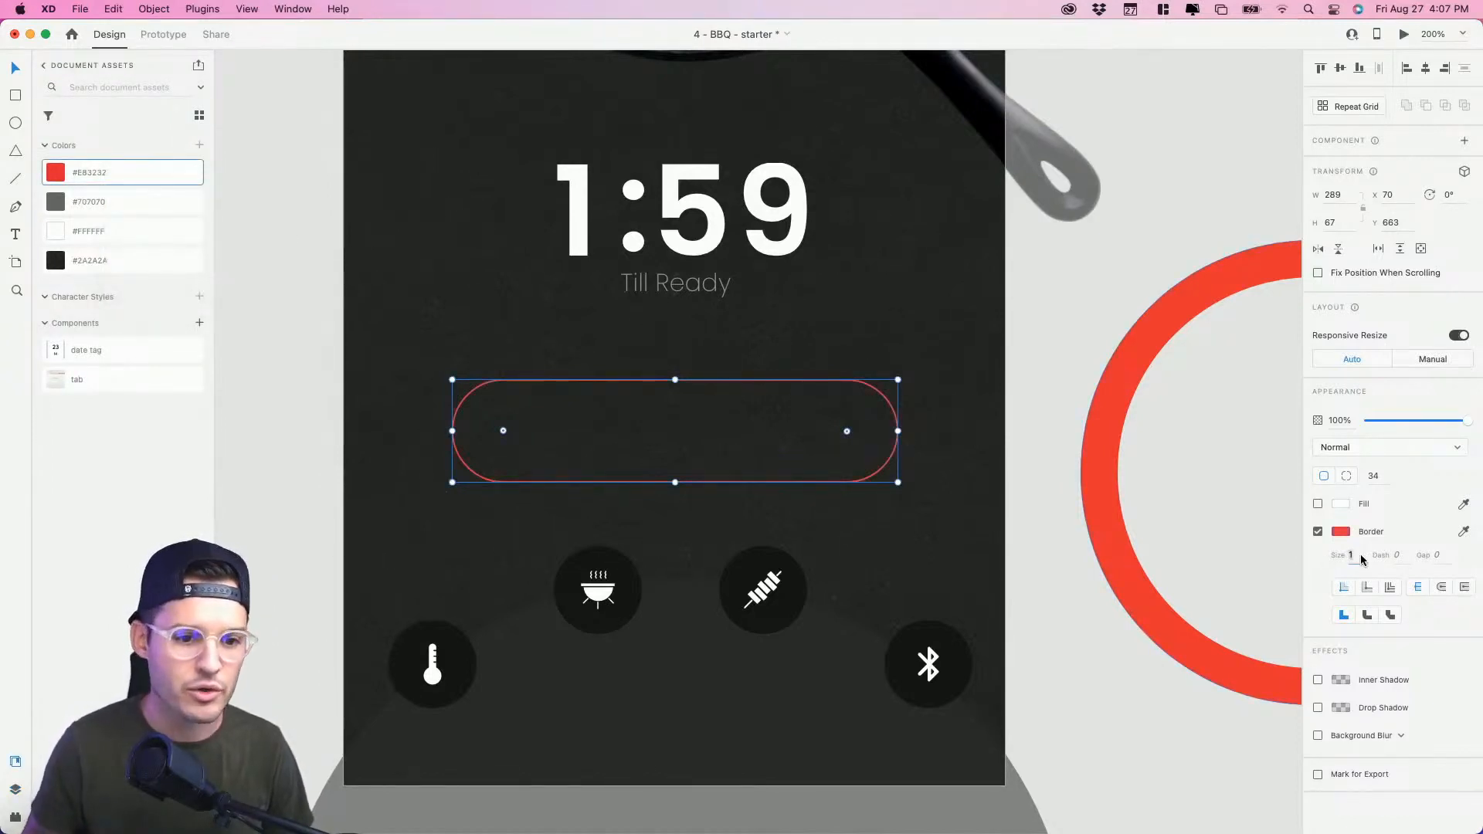
key("shift+Up")
key("Down")
key("Down")
key("Down")
key("Down")
key("Down")
key("Down")
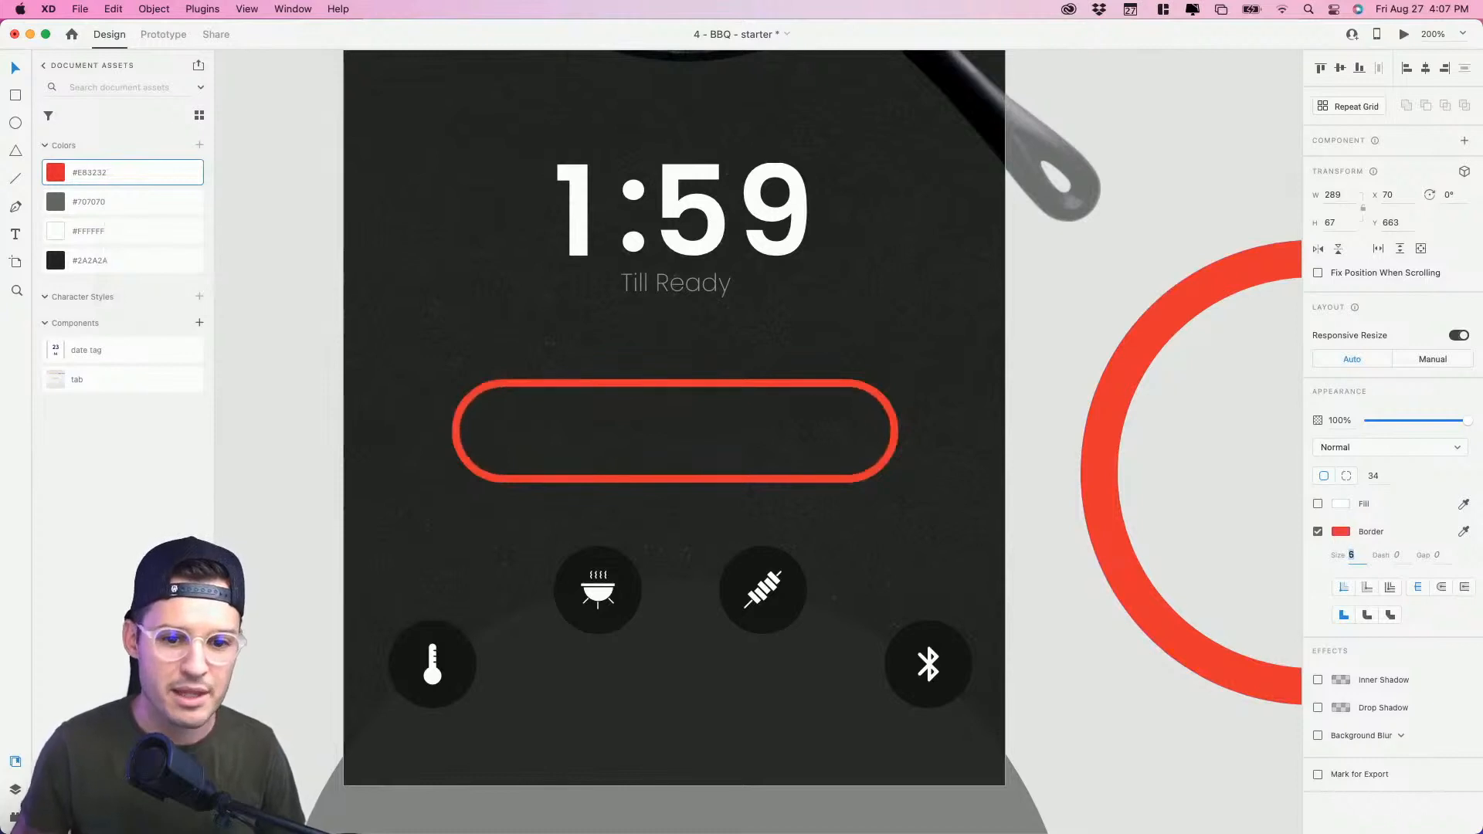
key("Down")
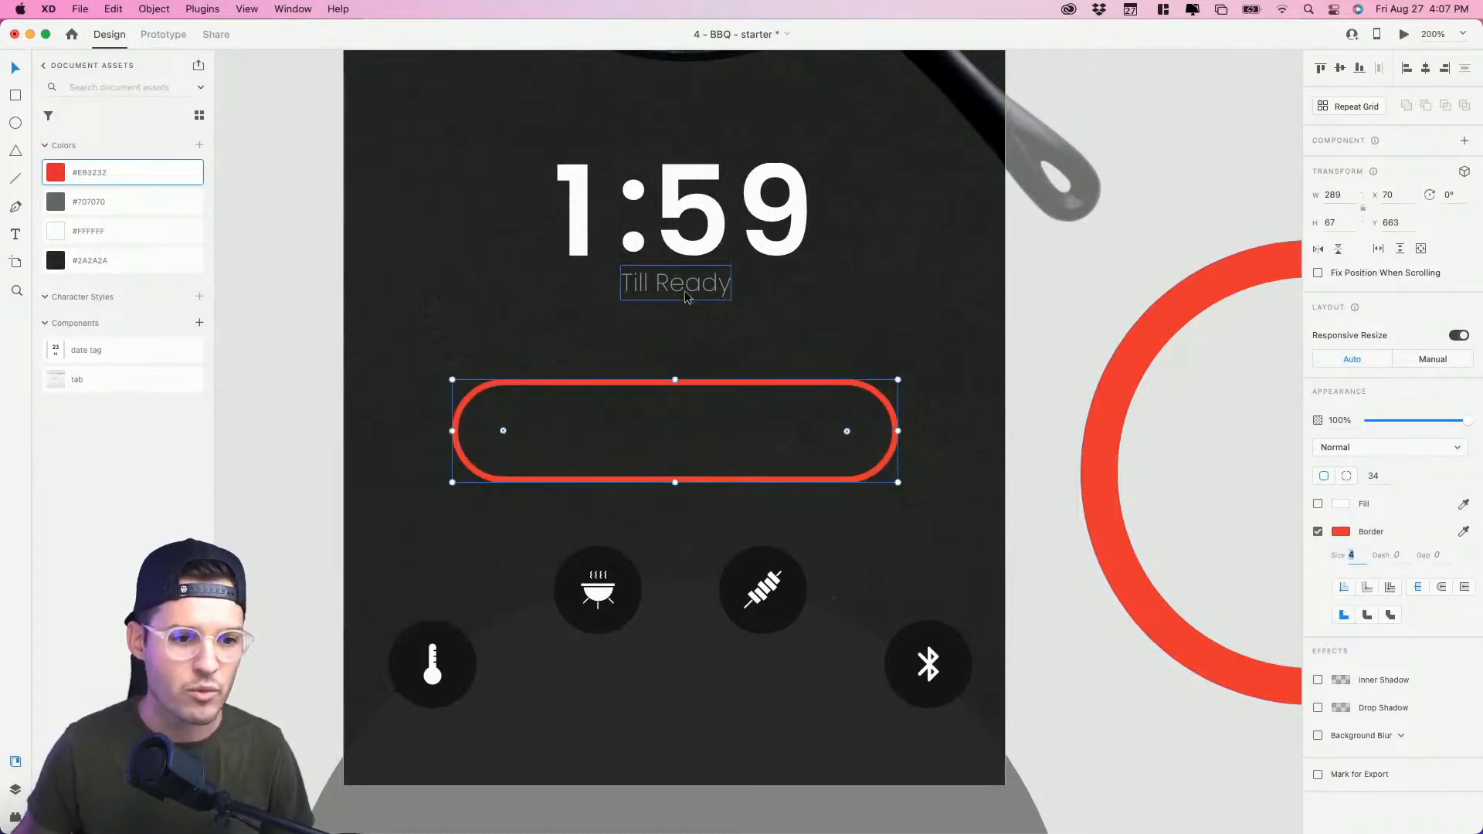
Step: Copy the "Till Ready" label into the red pill outline and change the copy's text to "Exit Cook"
left_click(684, 285)
left_click(952, 357)
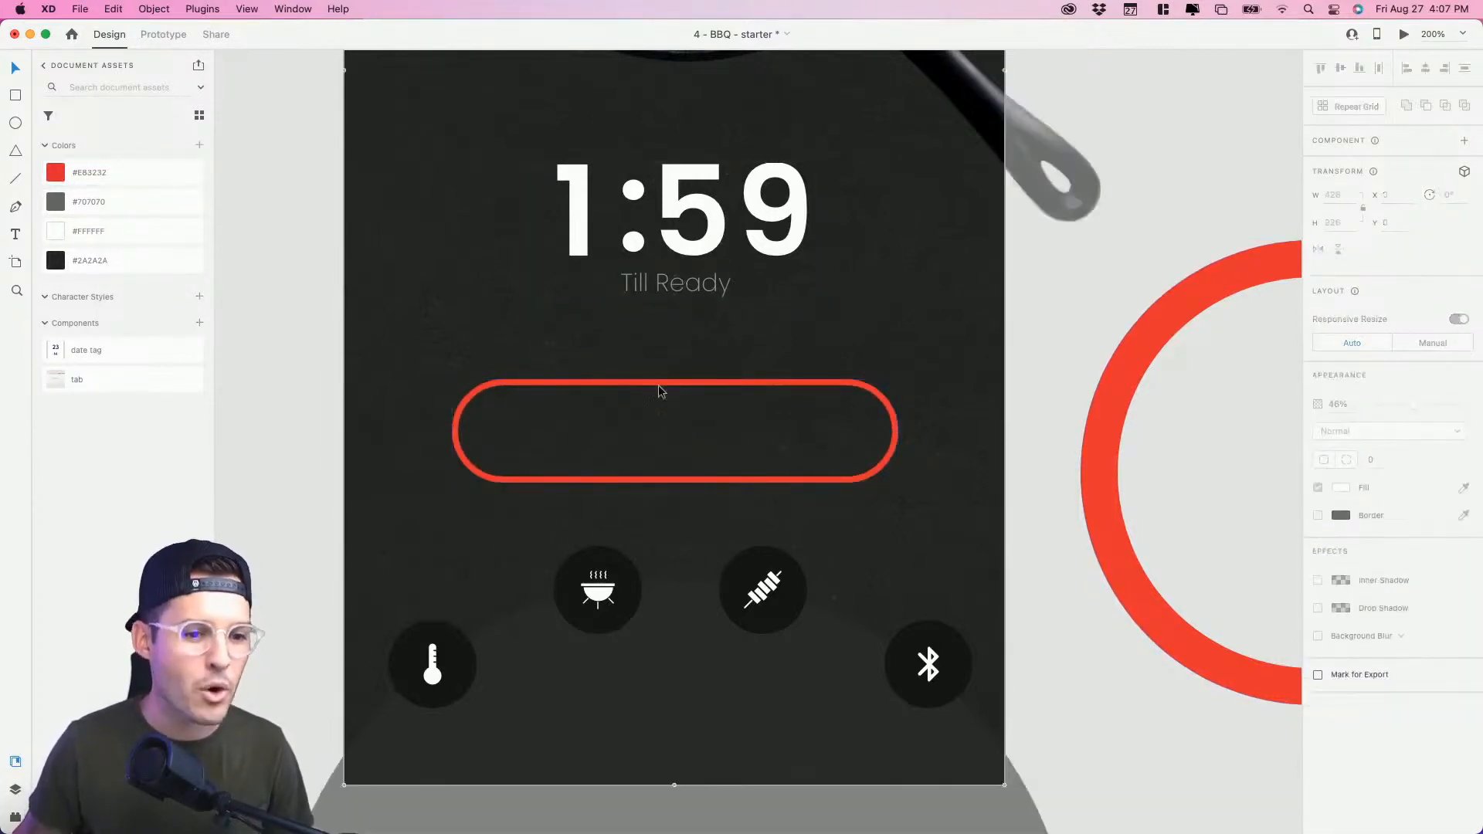
left_click(663, 385)
left_click_drag(751, 409, 748, 317)
key("super+v")
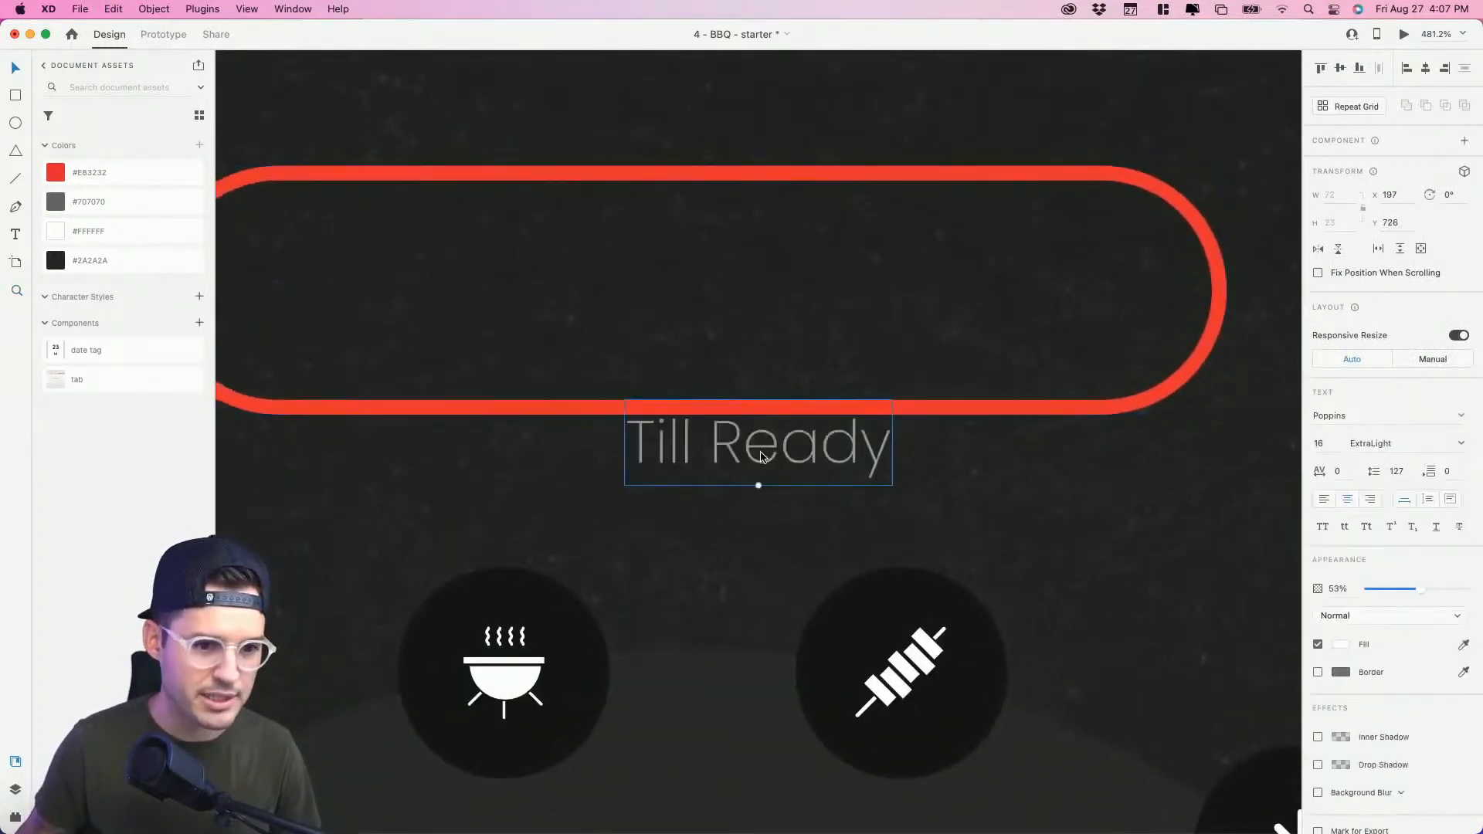
left_click_drag(761, 456, 693, 303)
double_click(692, 302)
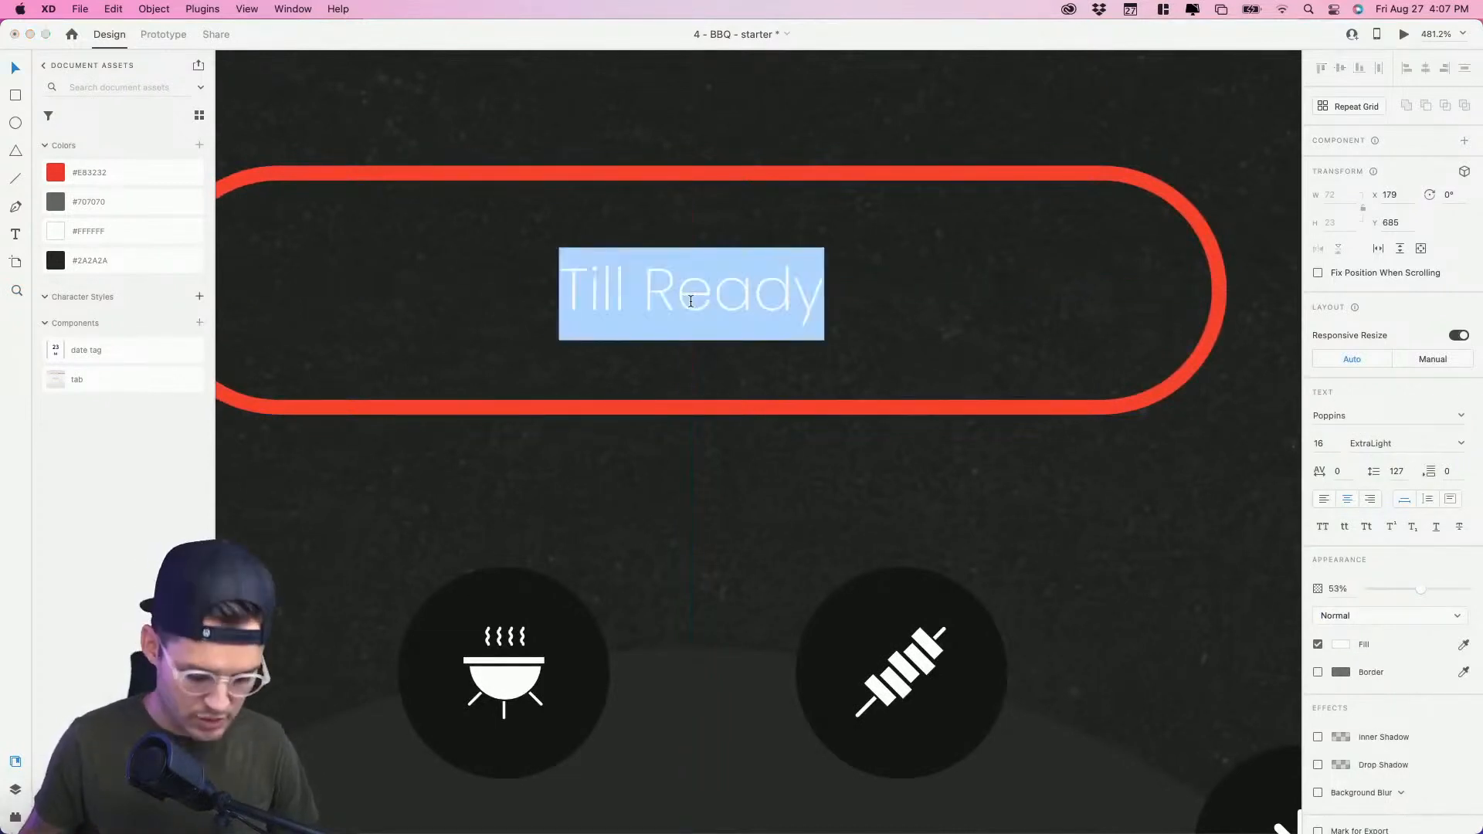
type("Exit Cook")
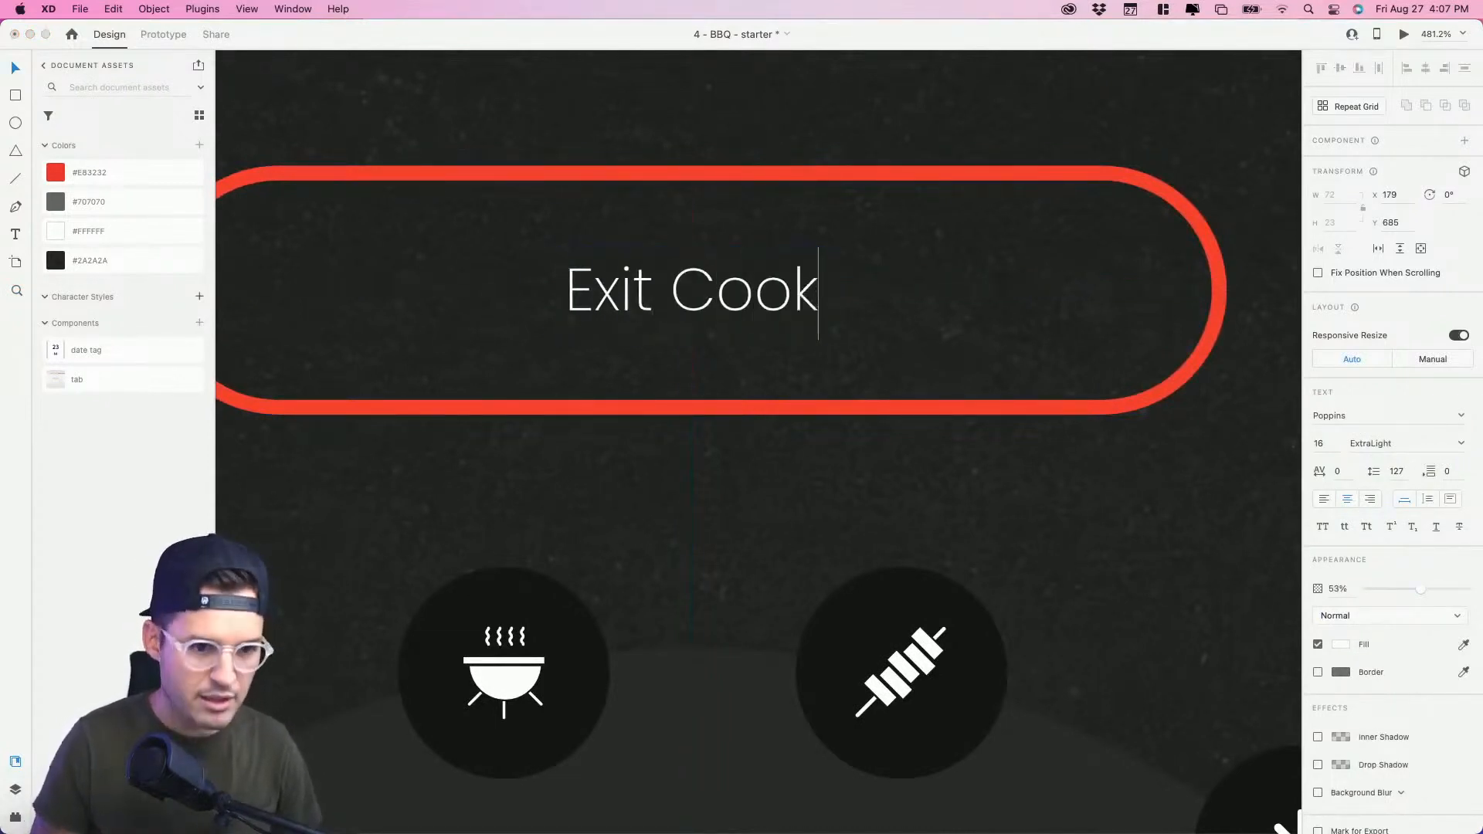
key("Escape")
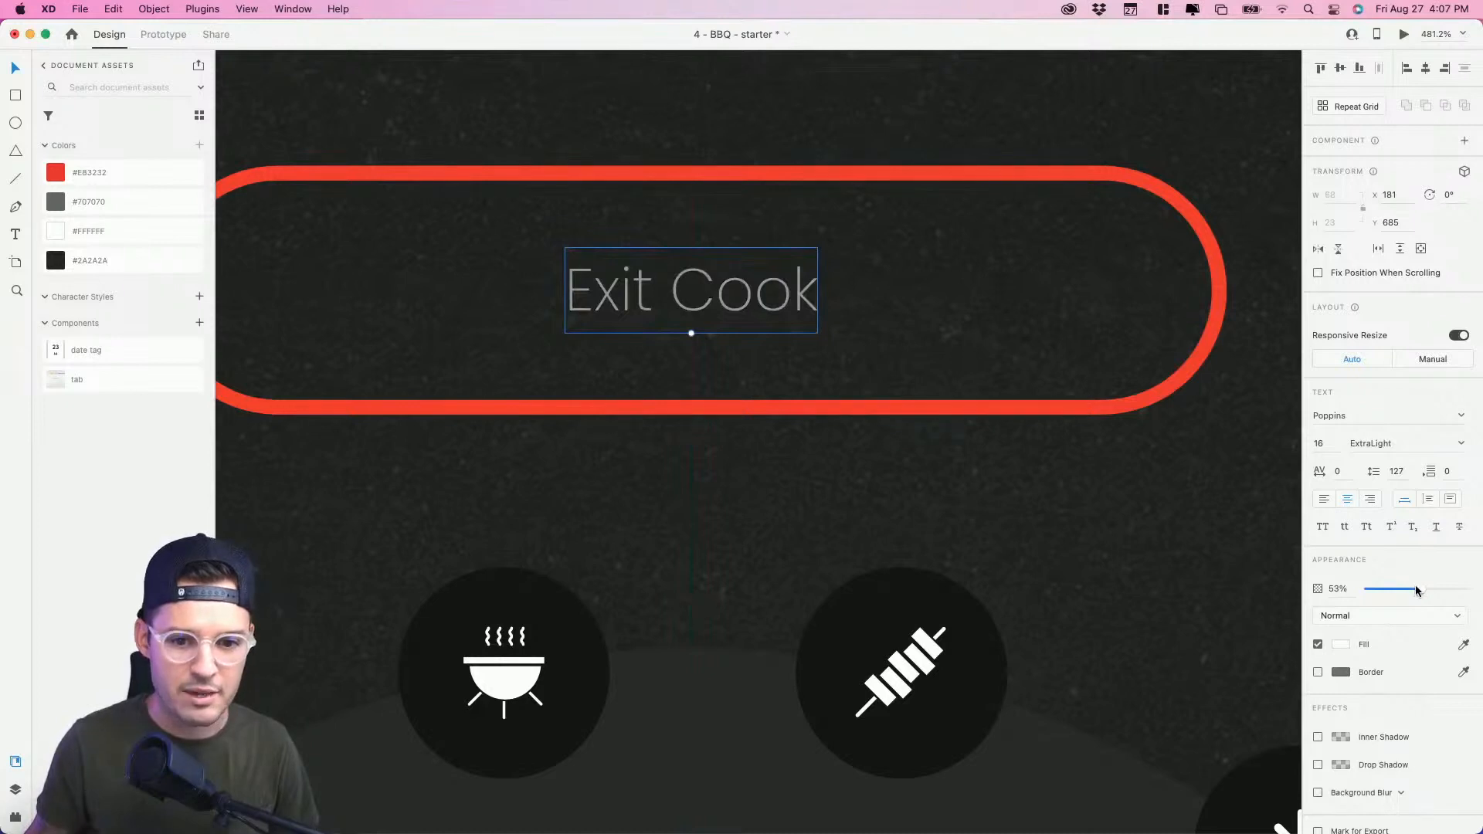
Step: Set the "Exit Cook" label to 100% opacity and the Medium font weight
left_click_drag(1417, 591, 1474, 595)
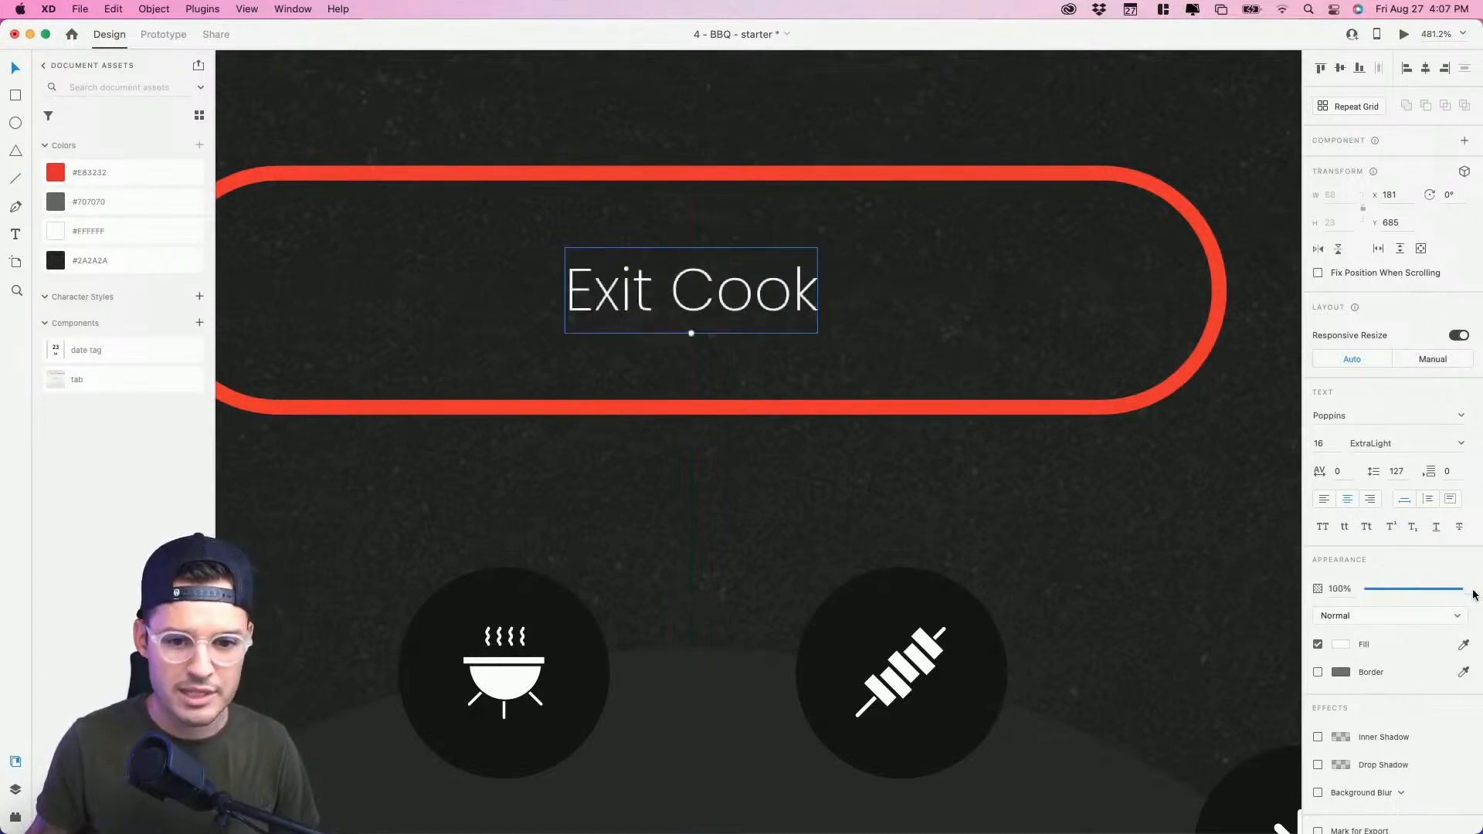
left_click(1461, 445)
left_click(1390, 512)
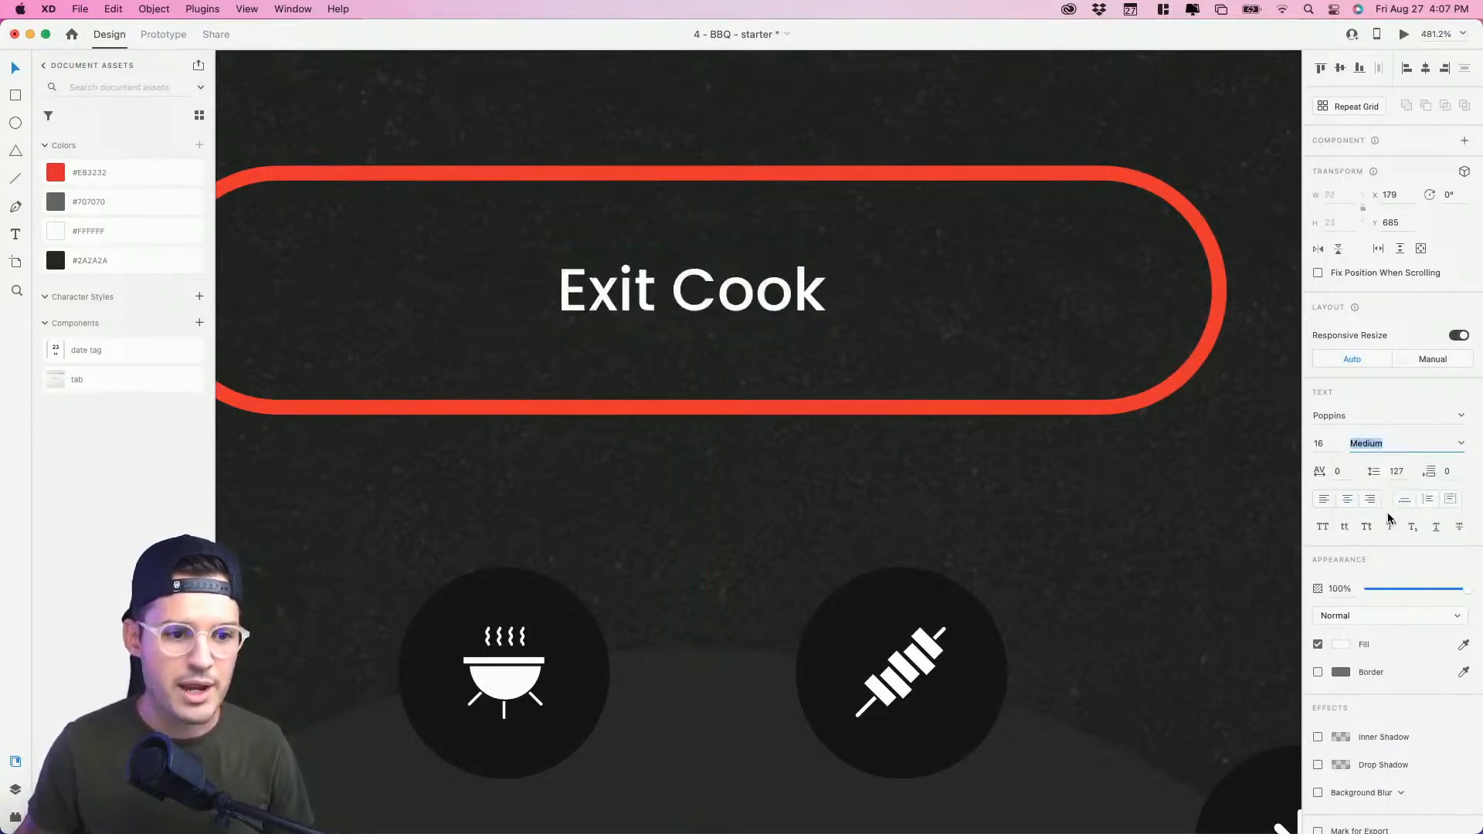
key("super+2")
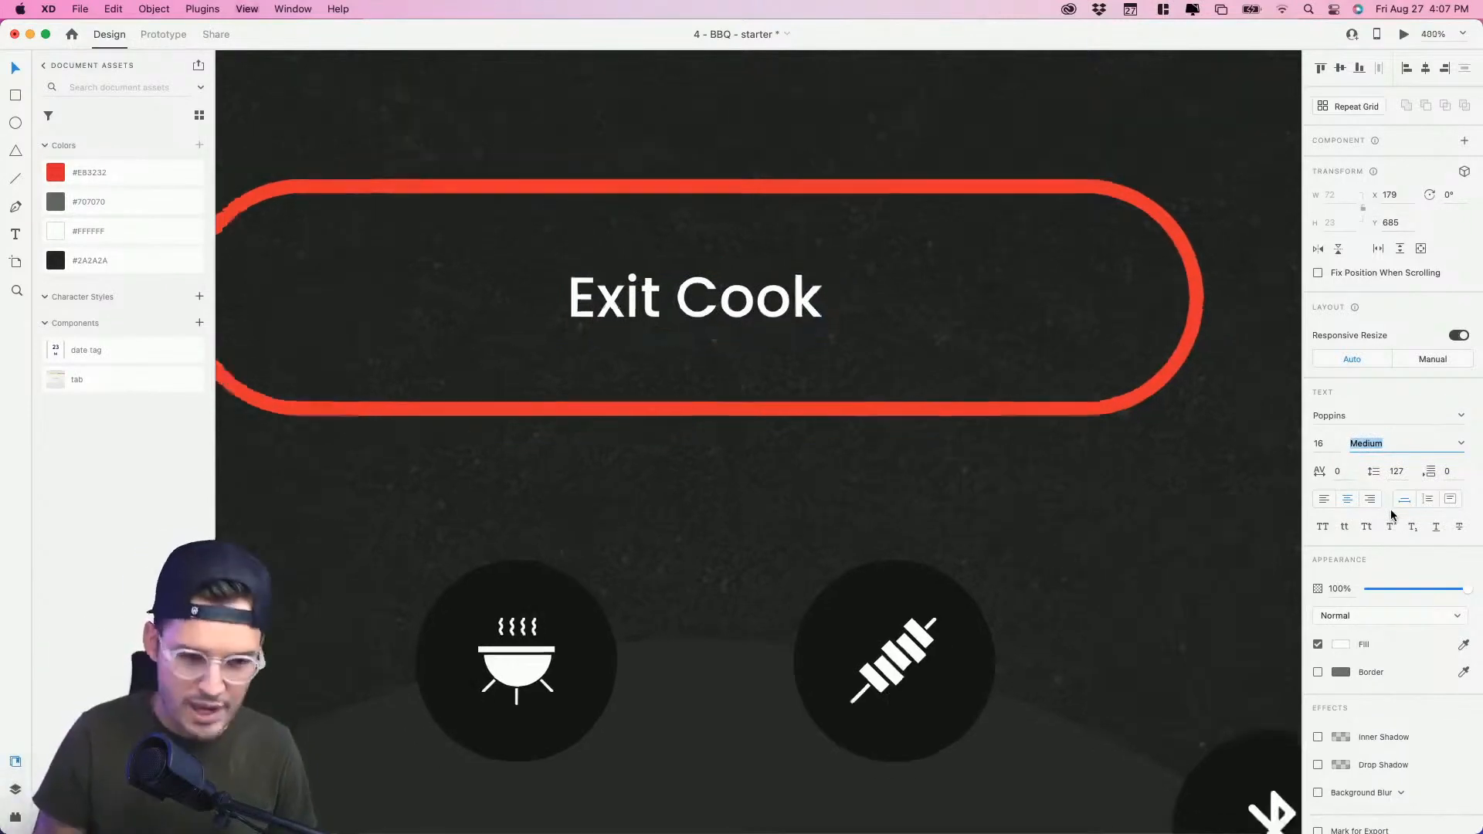
Step: Group the red pill outline with its "Exit Cook" label under the name "button" and turn the group into a component
left_click(910, 424, "shift")
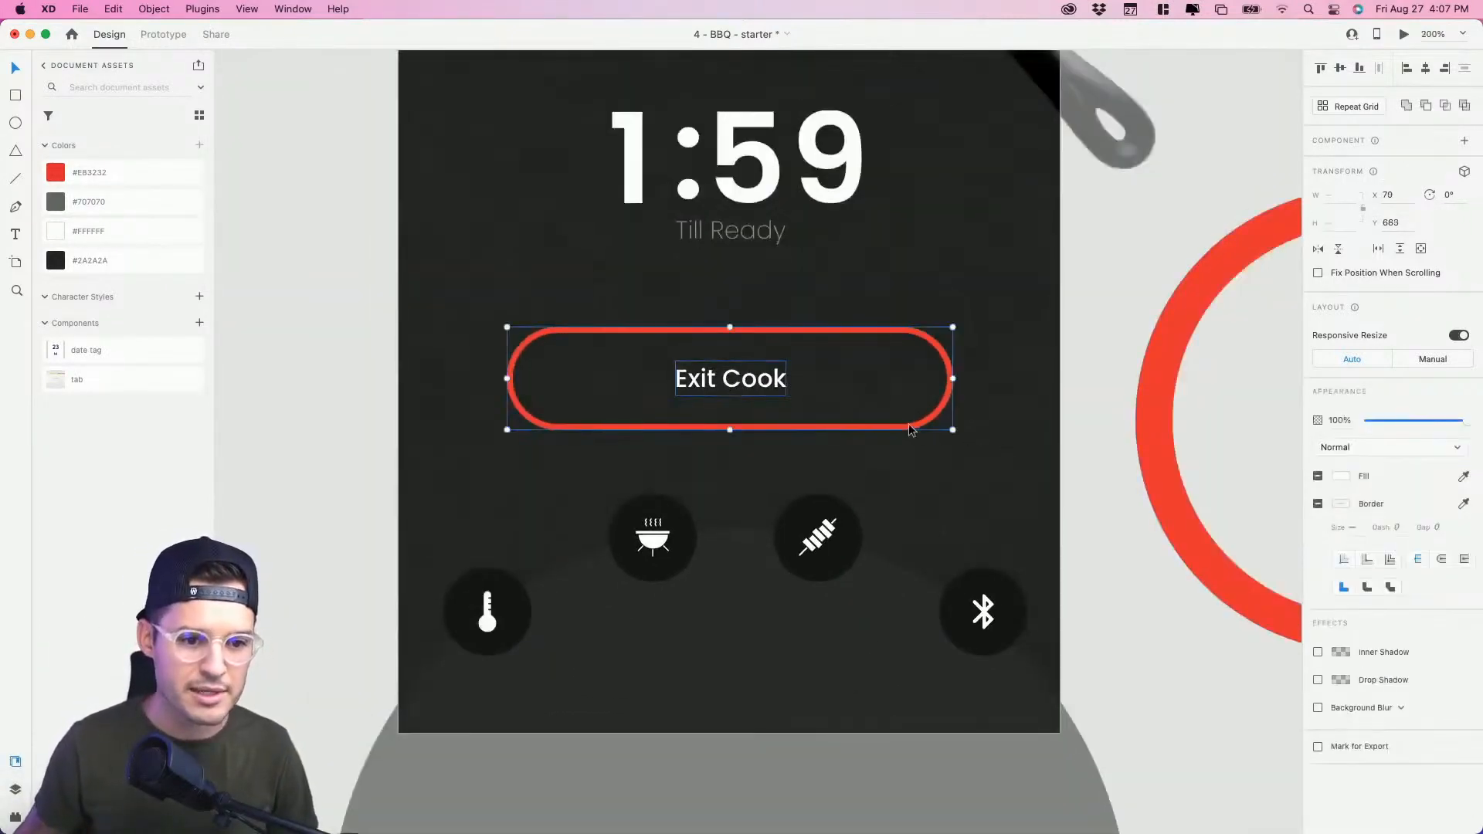
key("super+g")
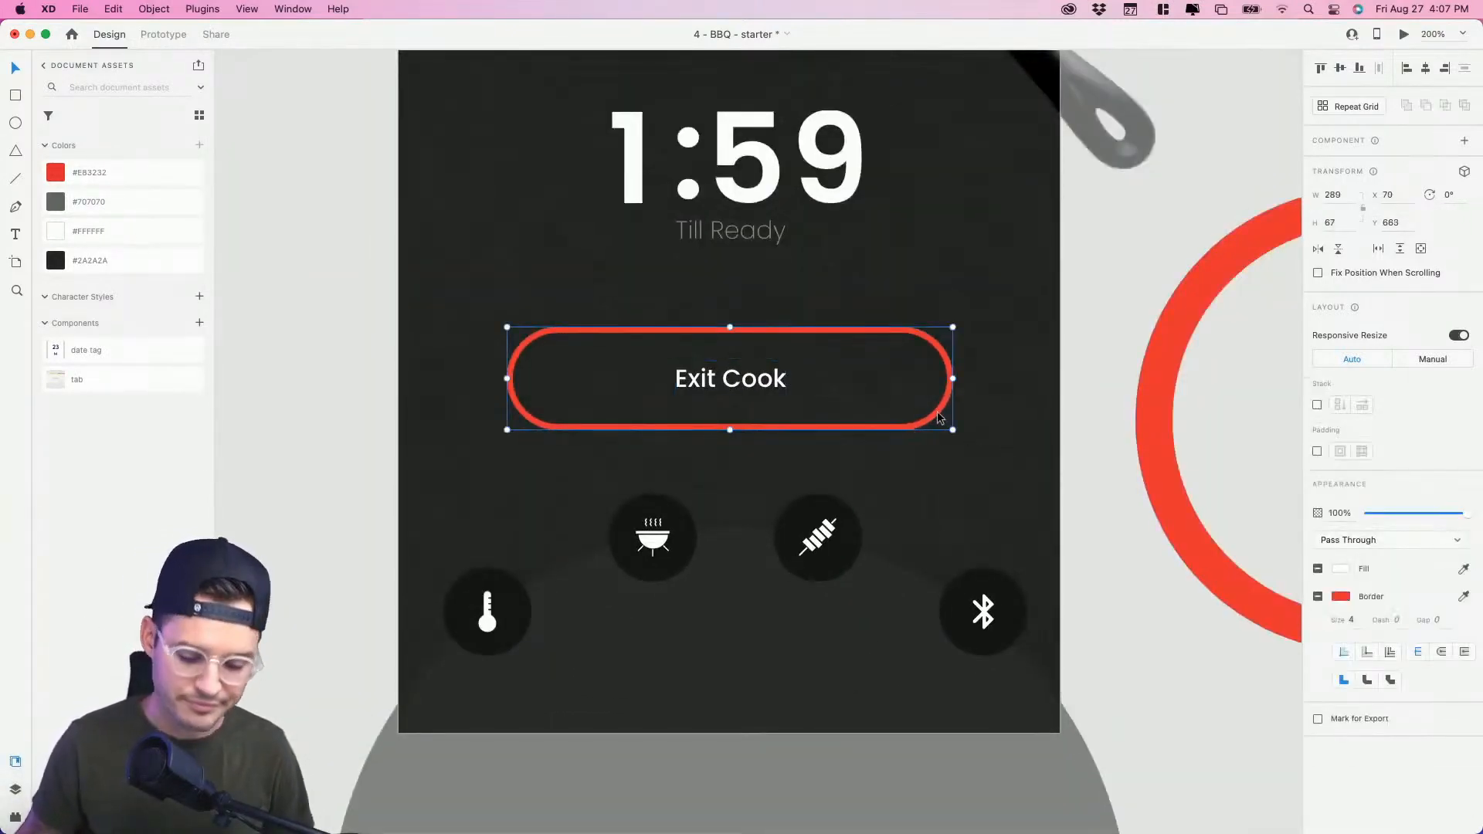
key("super+y")
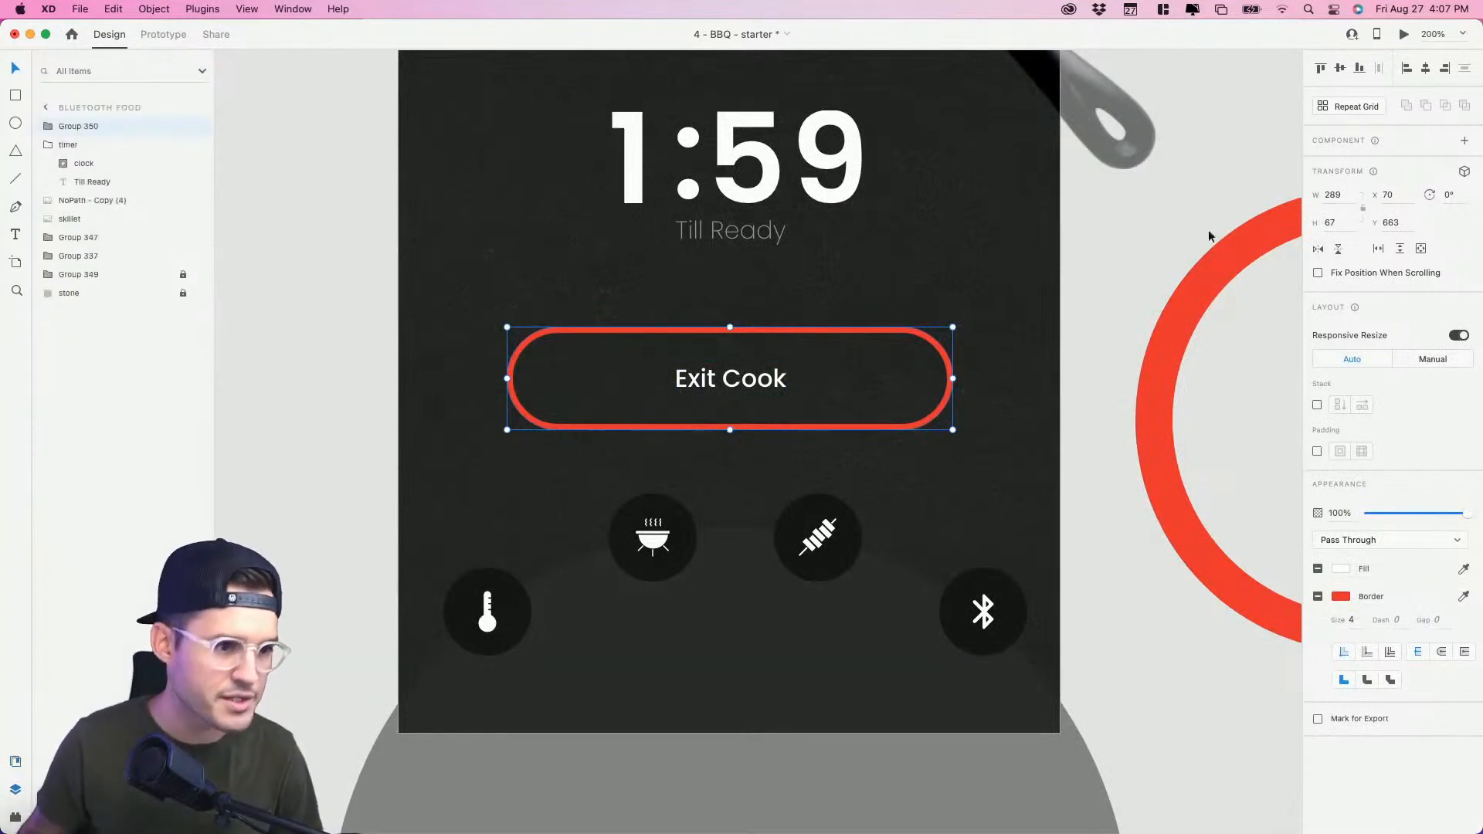
double_click(75, 130)
type("button")
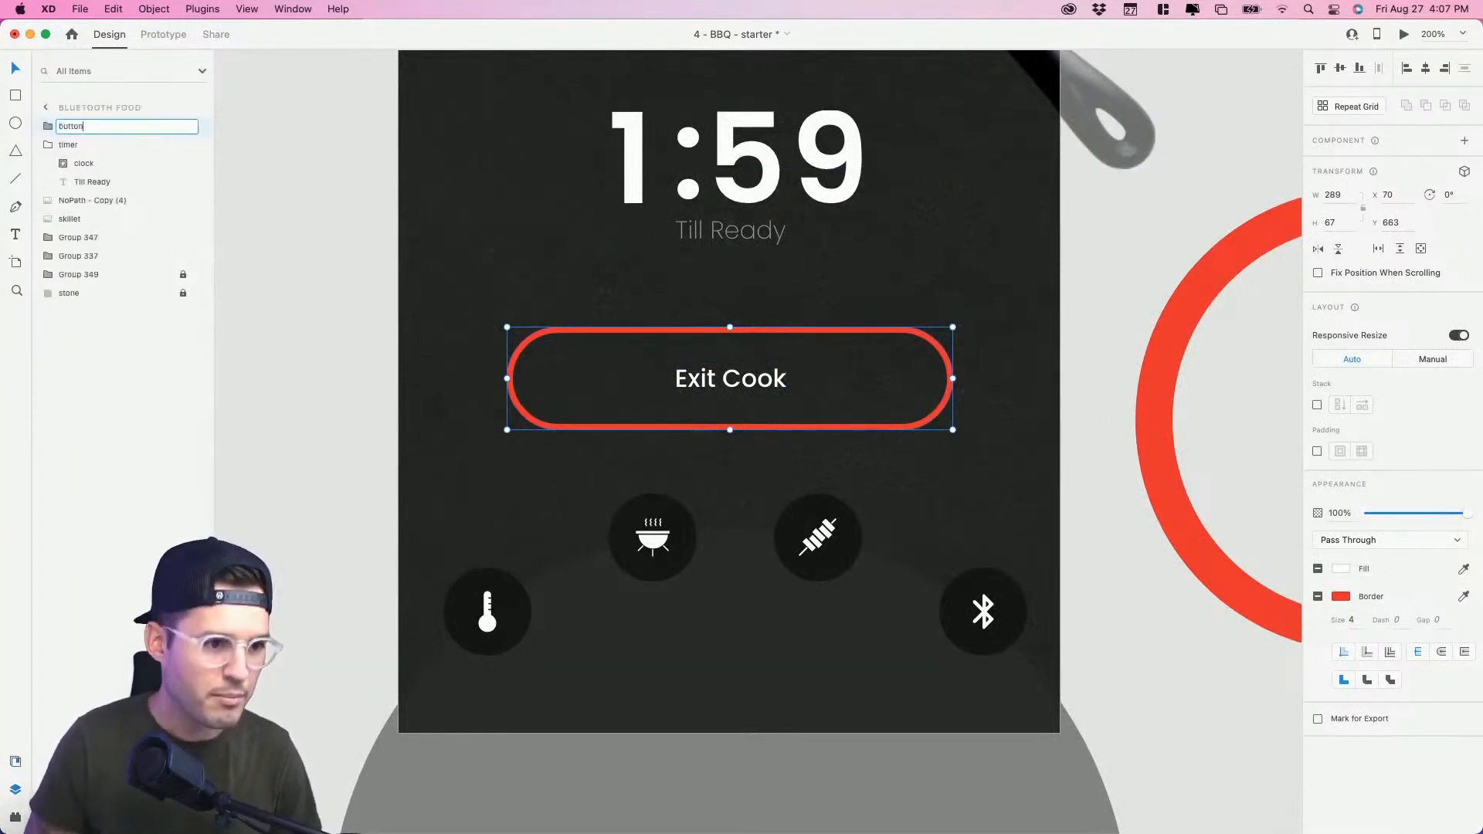
key("Return")
key("super+k")
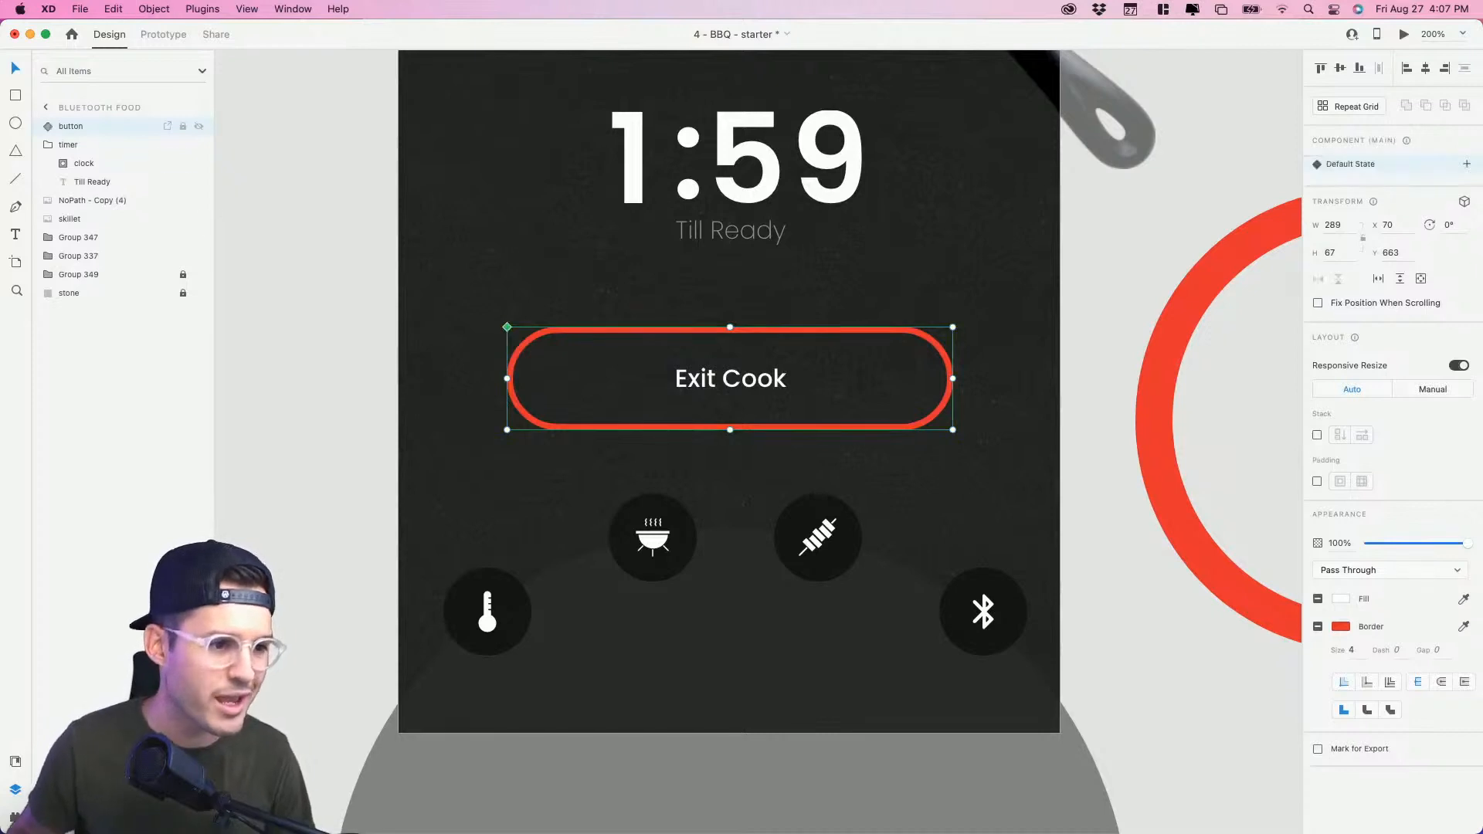
Step: Unlock the group holding the large background circle behind the four navigation icons
scroll(503, 463, "down", 3)
double_click(707, 317)
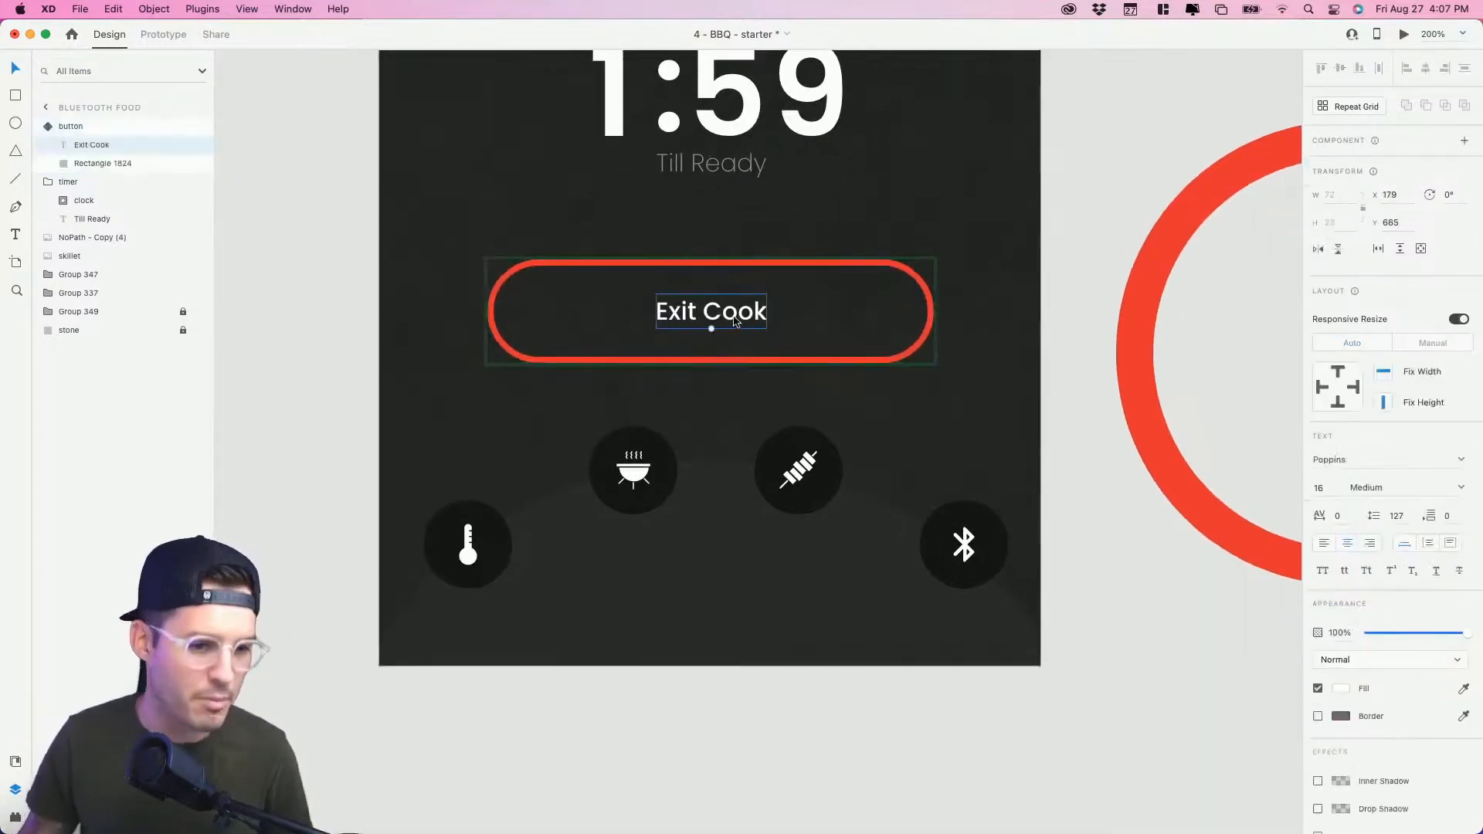
left_click(764, 540)
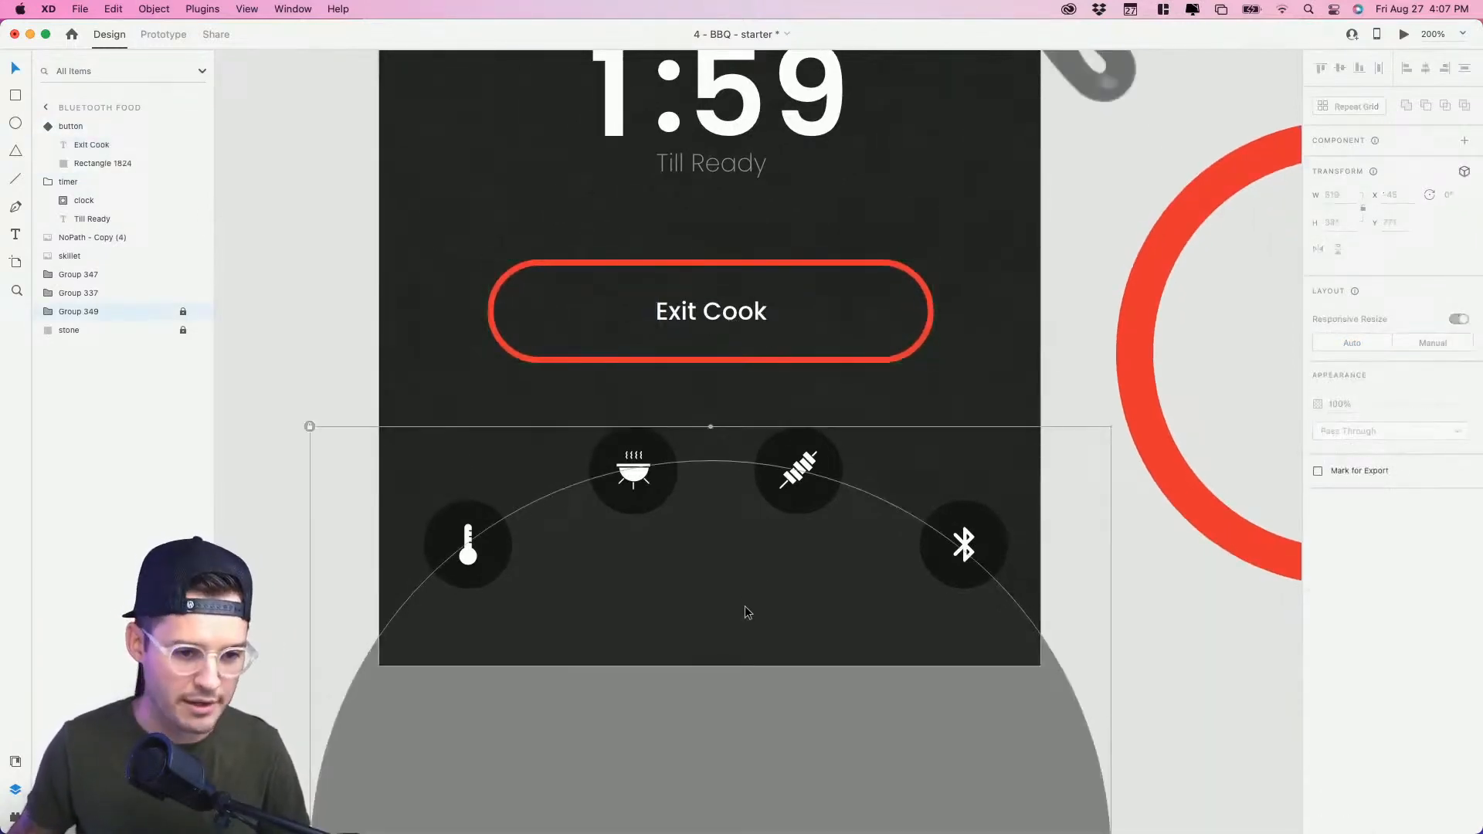
scroll(745, 606, "down", 3)
left_click(327, 231)
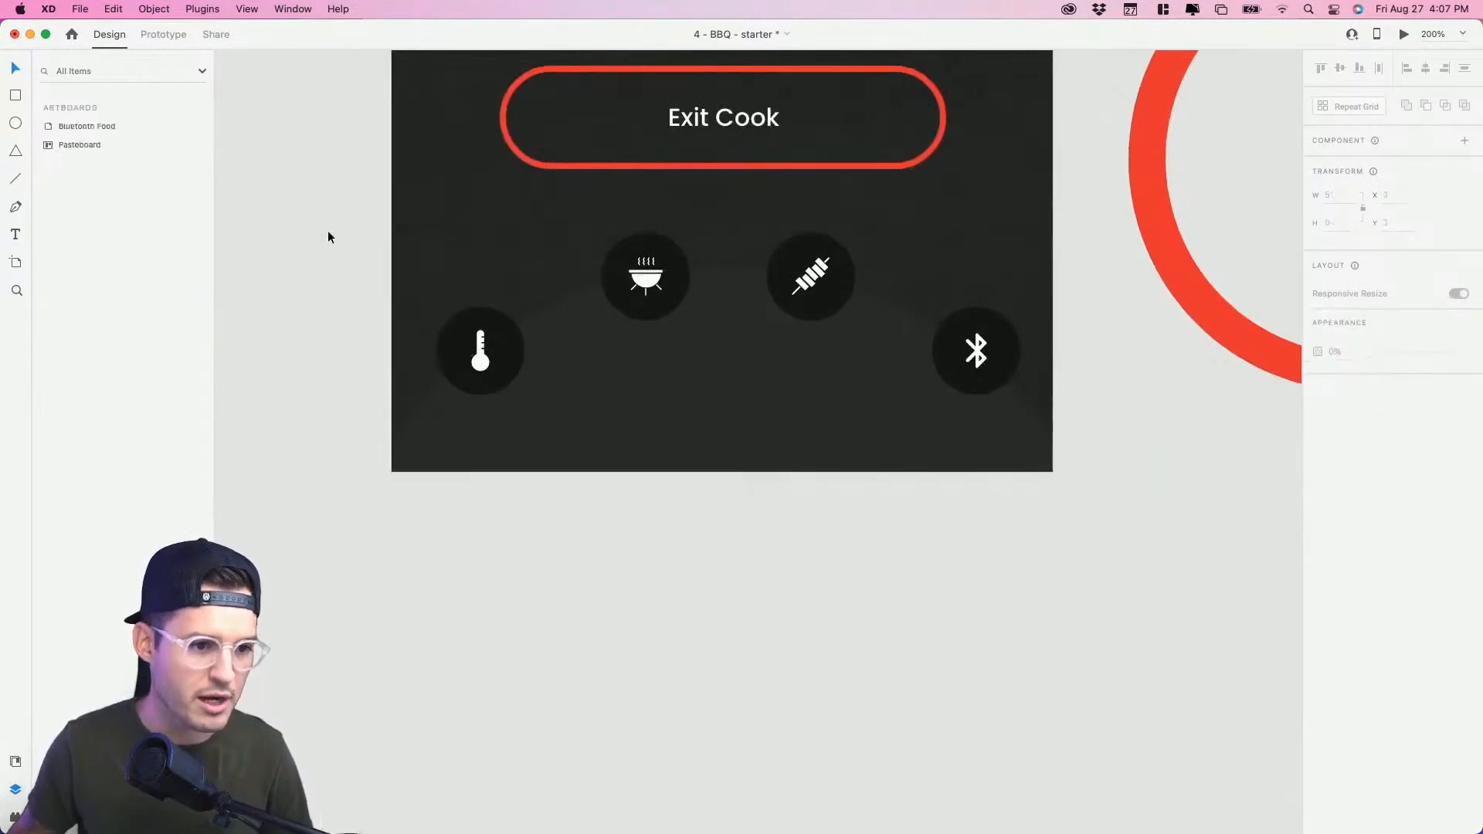
left_click(547, 358)
left_click(323, 233)
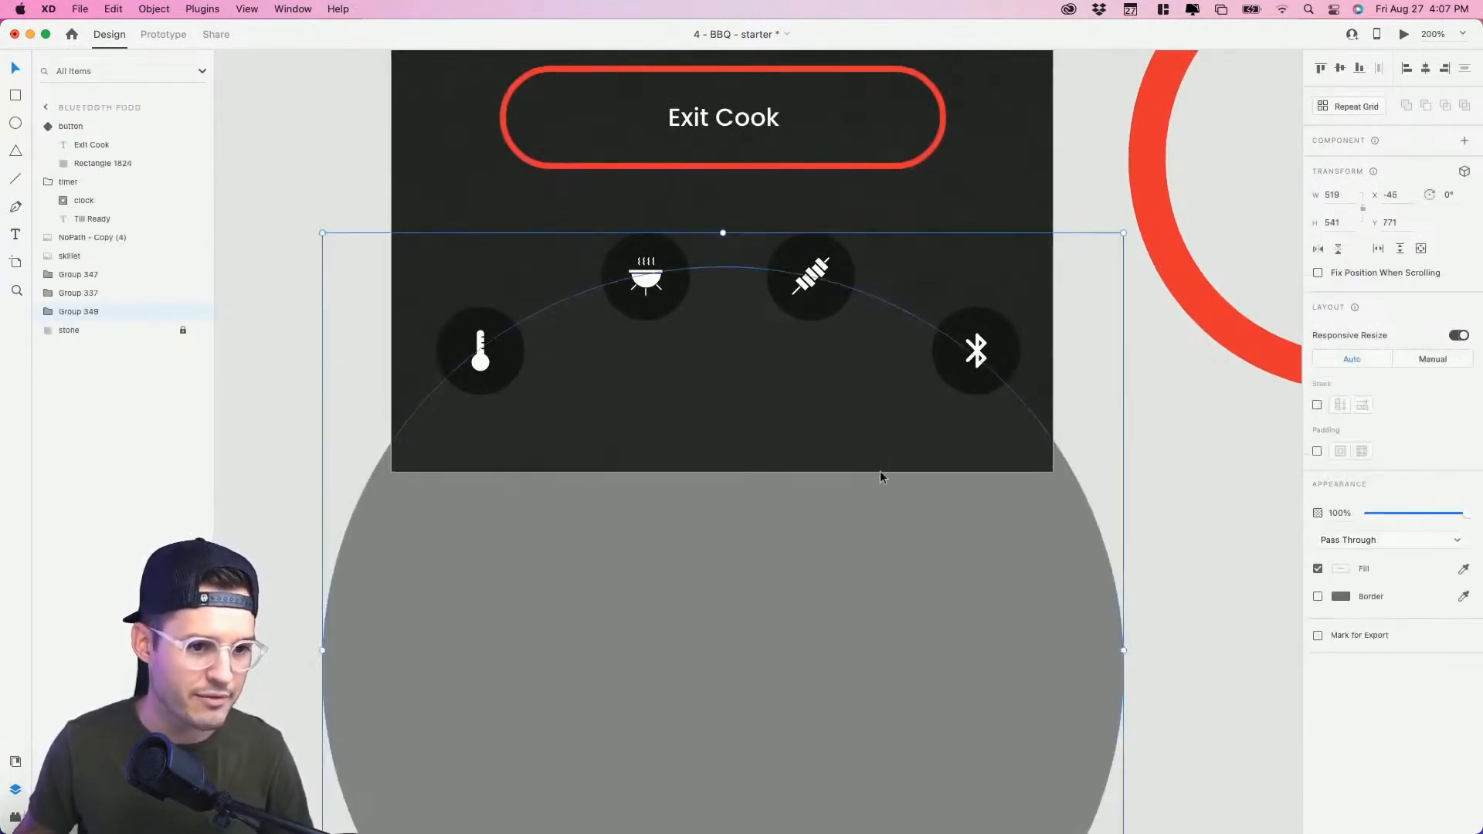
Step: Copy the "Exit Cook" label to below the middle navigation icons and set the copy to the Regular font weight
left_click_drag(761, 127, 765, 395)
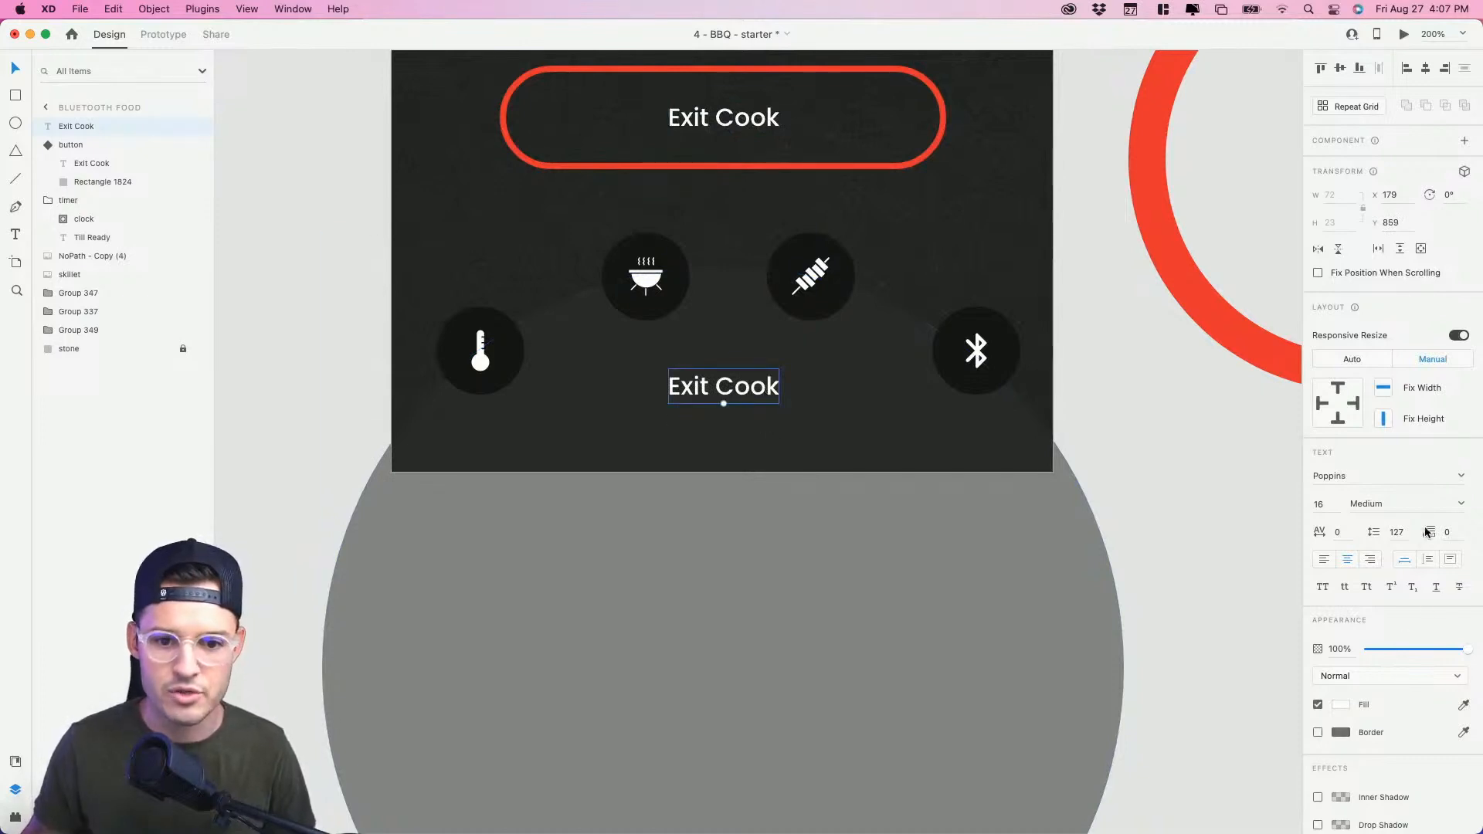
left_click(1462, 506)
left_click(1412, 524)
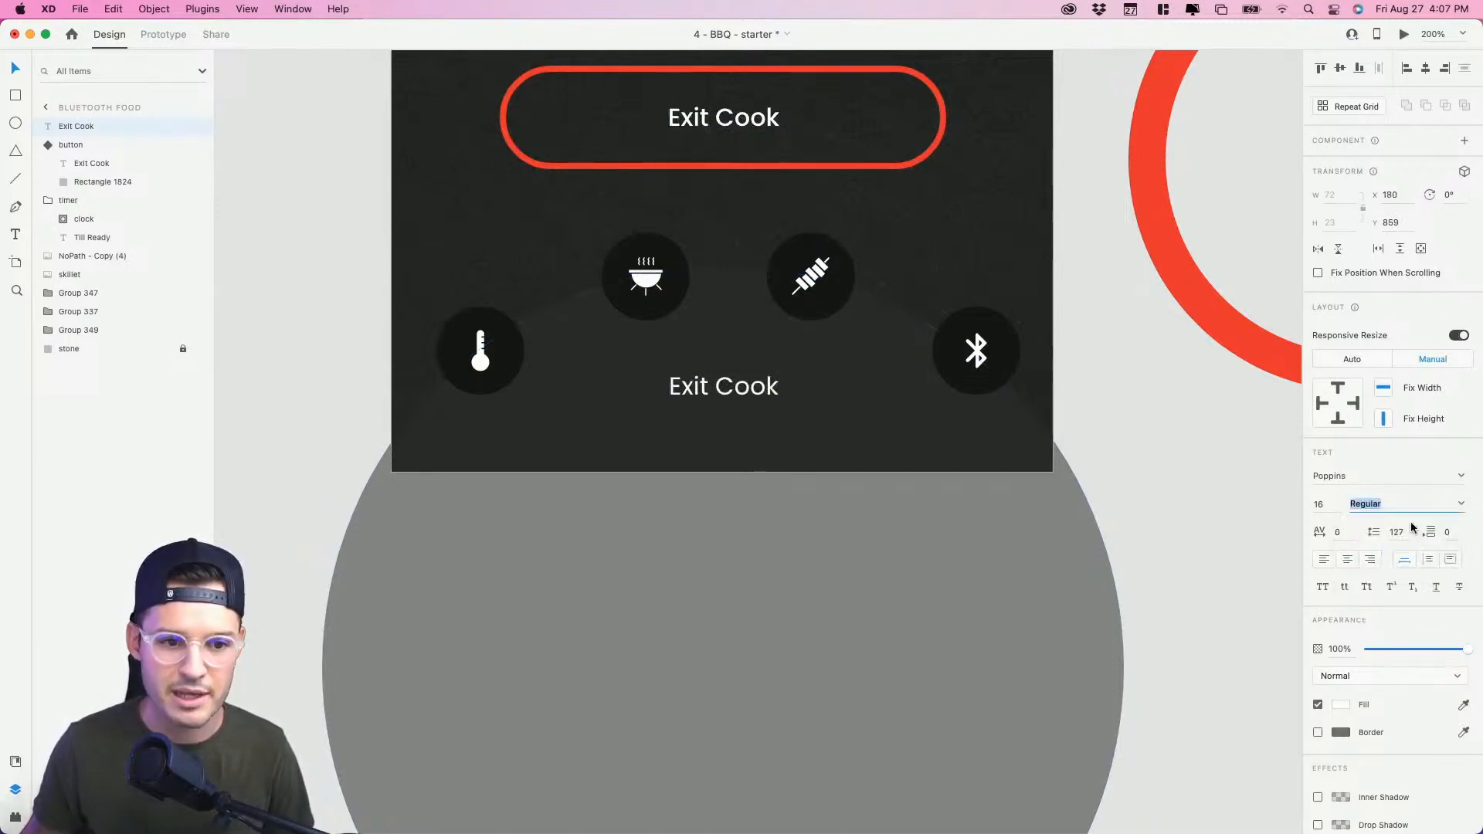
Step: Change the copied label's text to "Show More Details"
double_click(736, 390)
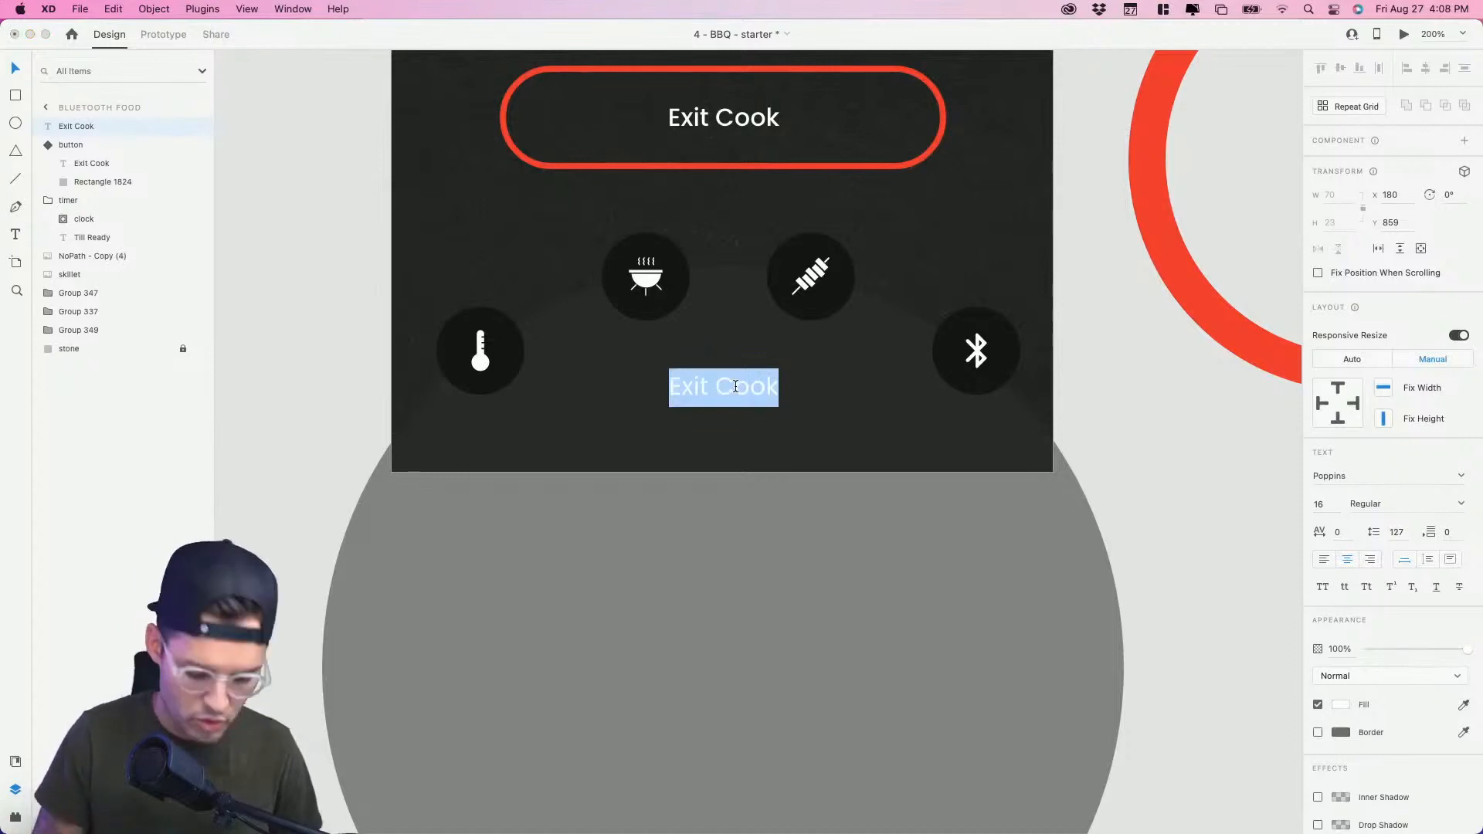
type("Show more ")
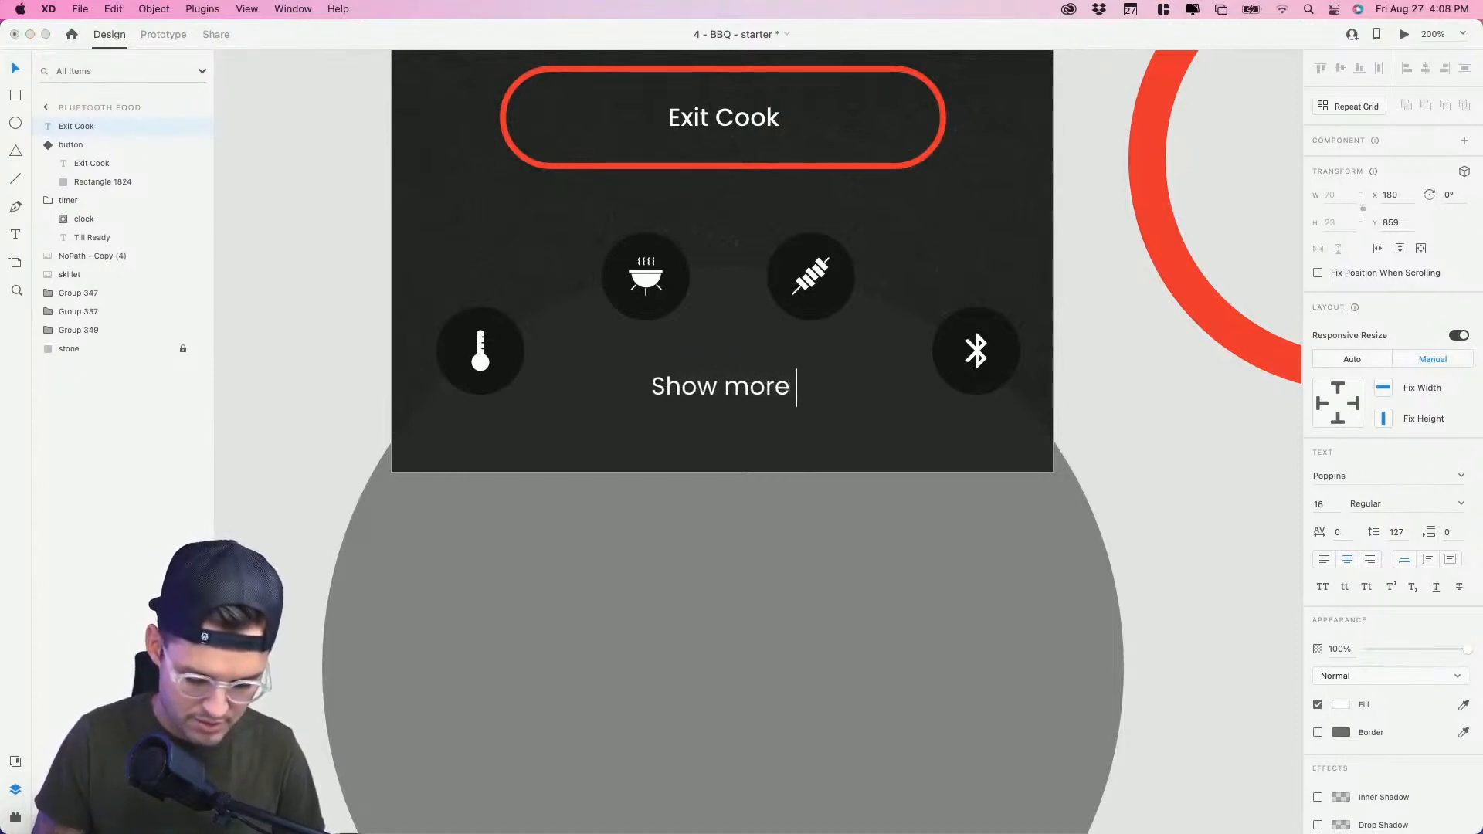
type("Details")
key("Escape")
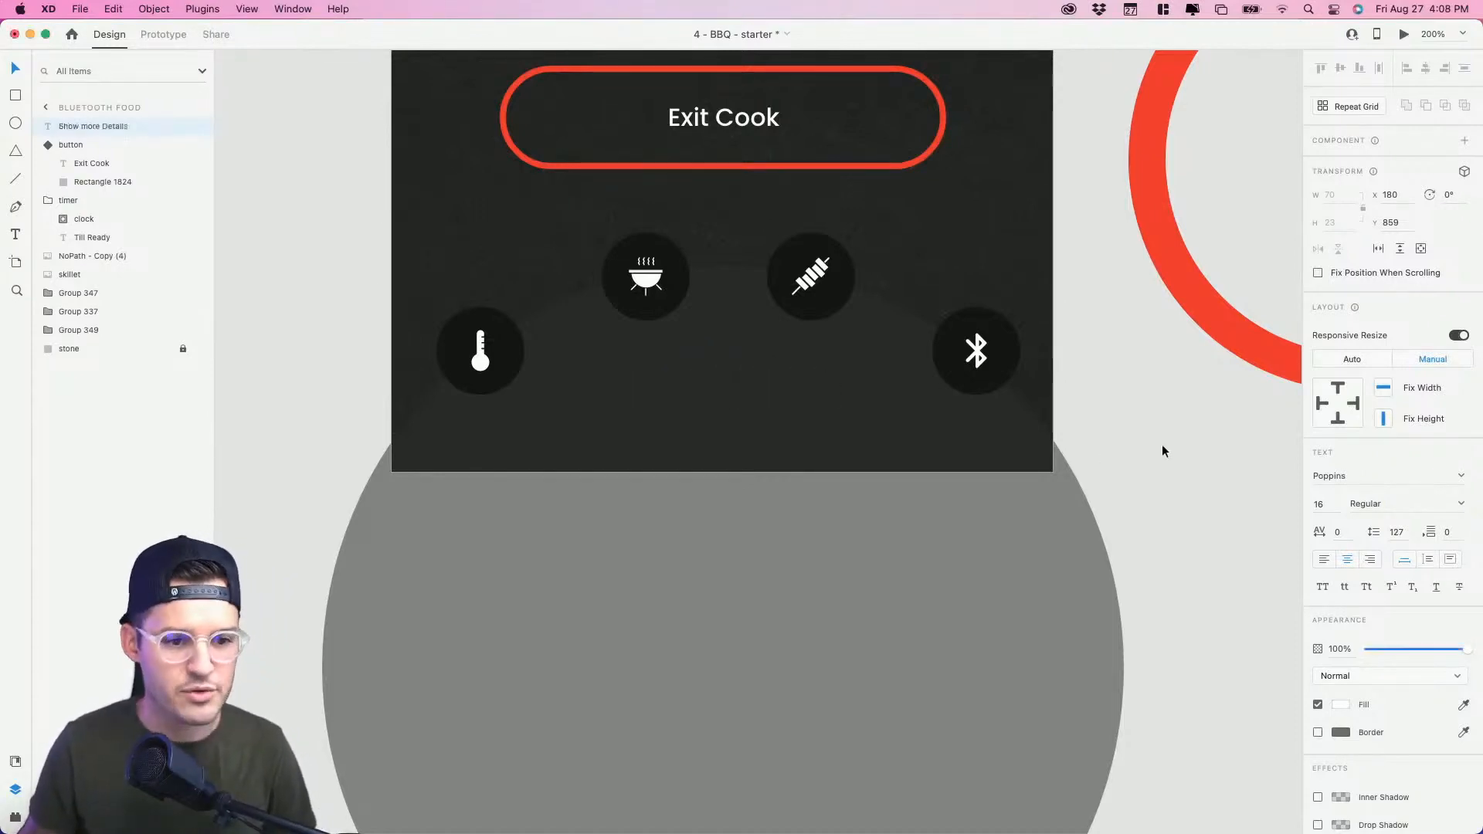
double_click(721, 390)
left_click(709, 386)
key("BackSpace")
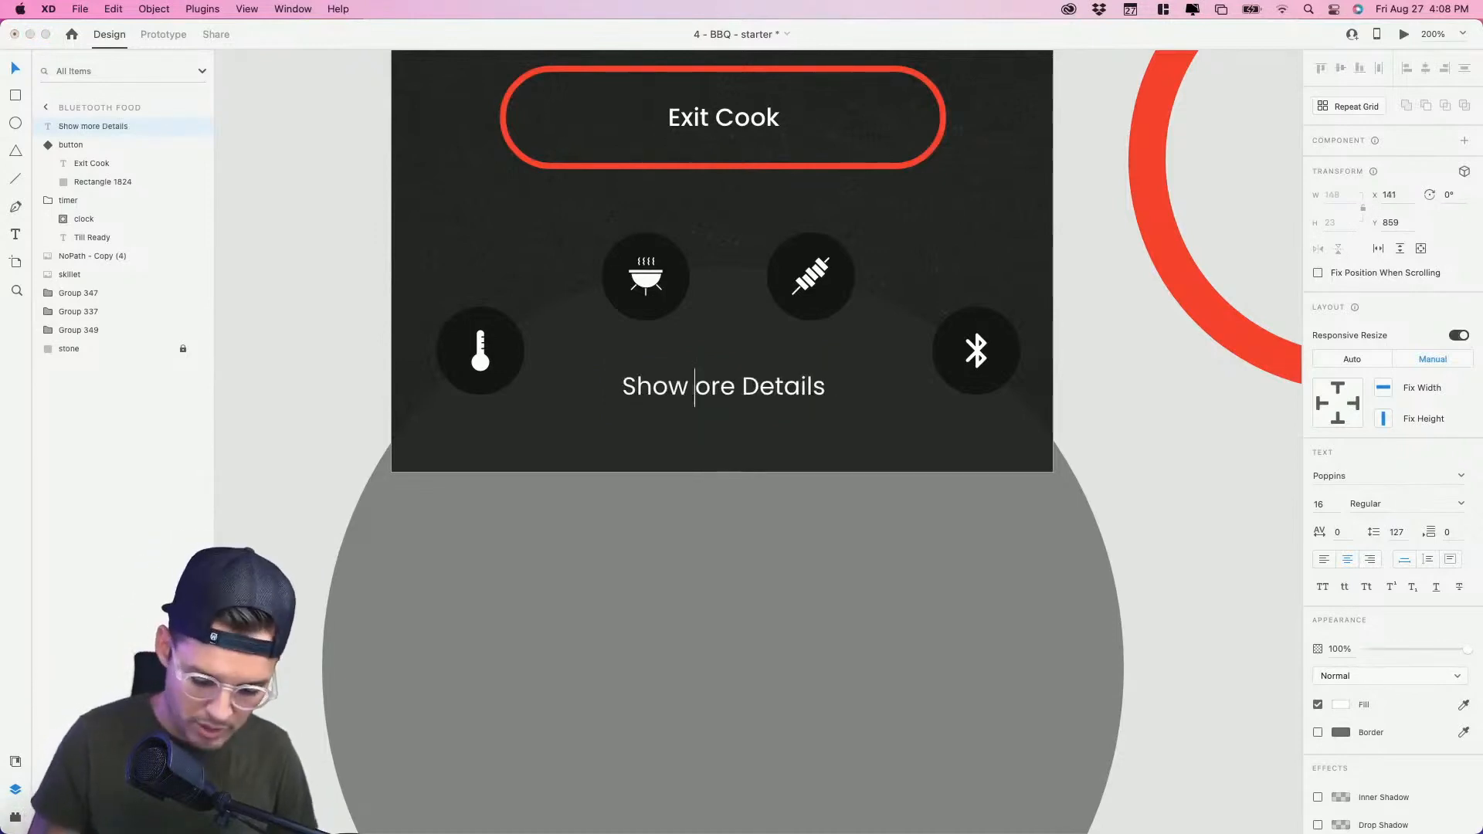
type("M")
key("Escape")
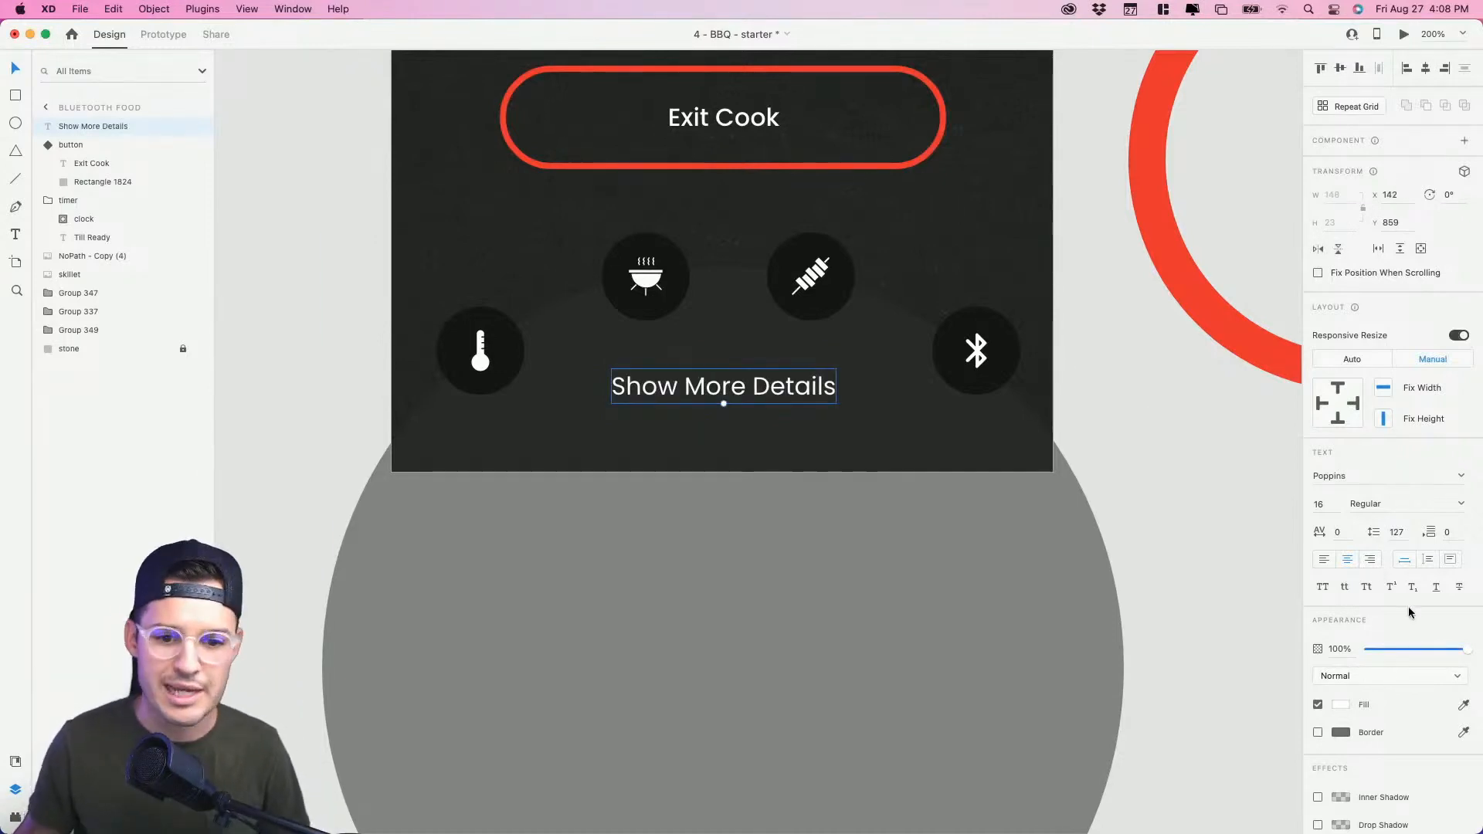
Step: Set the "Show More Details" label to the Light font weight and 39% opacity
left_click(1463, 506)
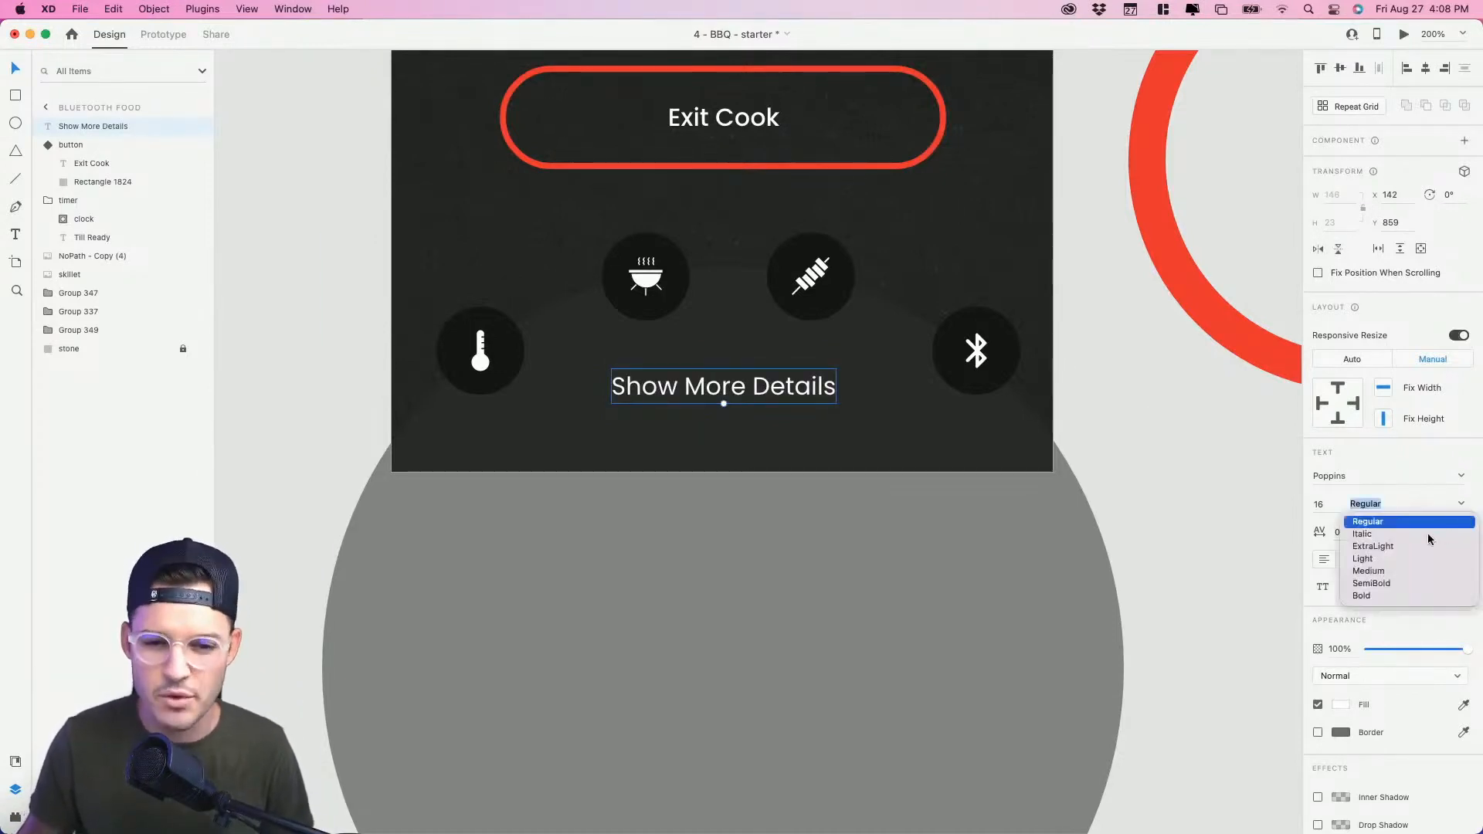
left_click(1394, 561)
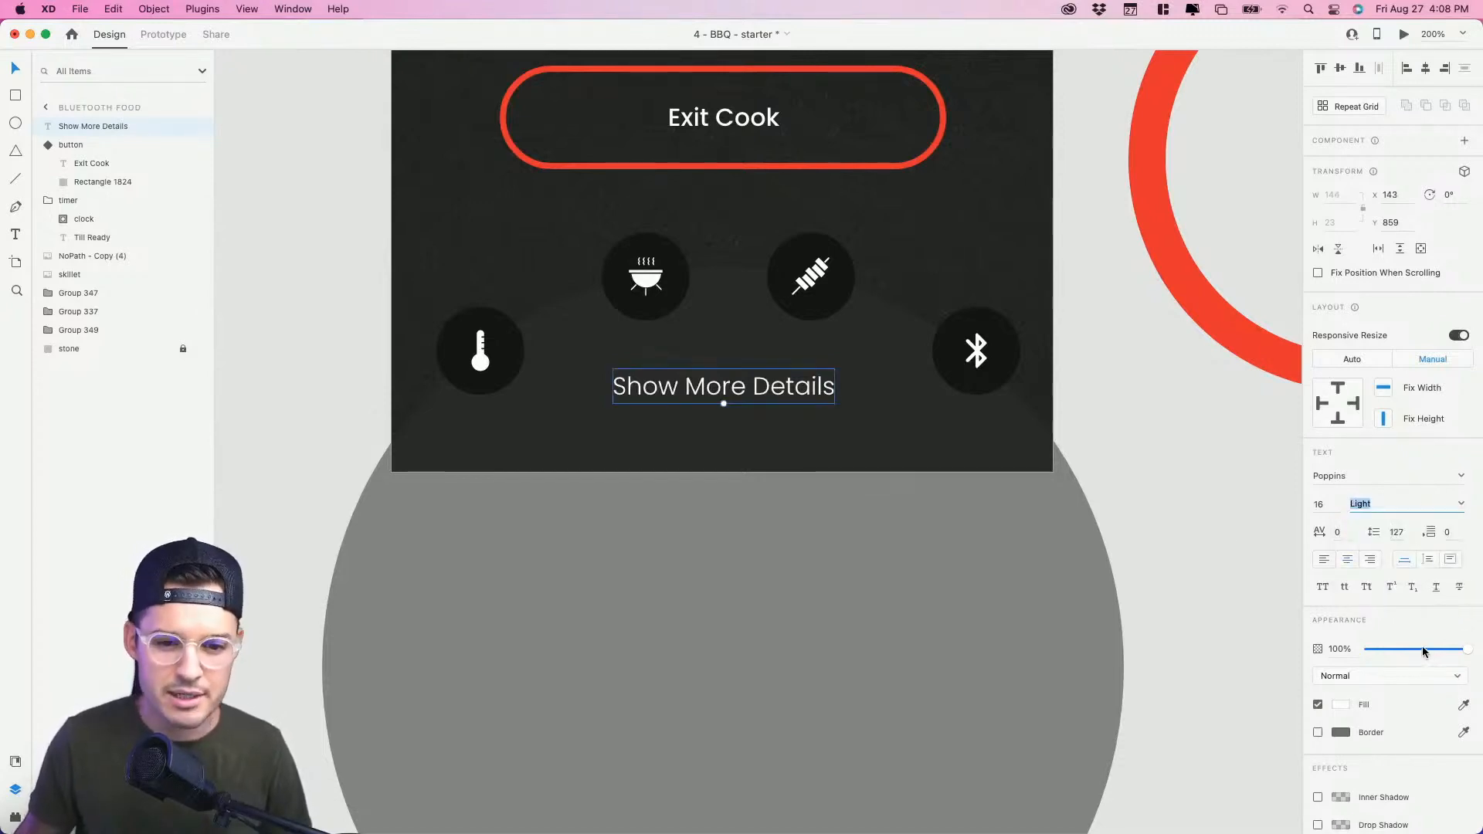
left_click_drag(1424, 650, 1406, 650)
left_click(1161, 488)
left_click(753, 396)
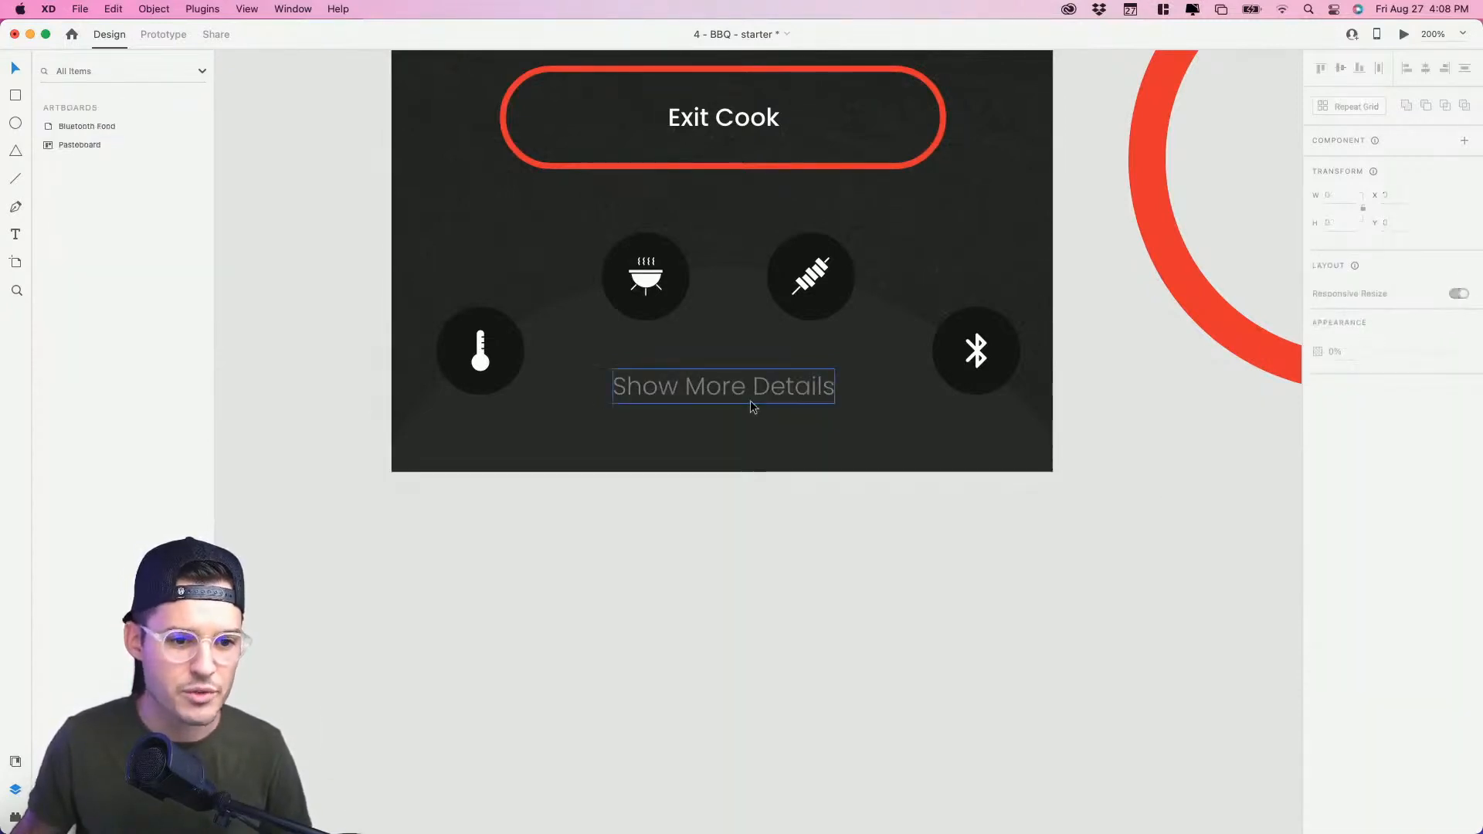
Step: Rename the group with the large background circle as "nav"
mouse_move(79, 130)
left_mouse_down()
mouse_move(85, 368)
mouse_move(97, 127)
left_mouse_up()
left_click(541, 451)
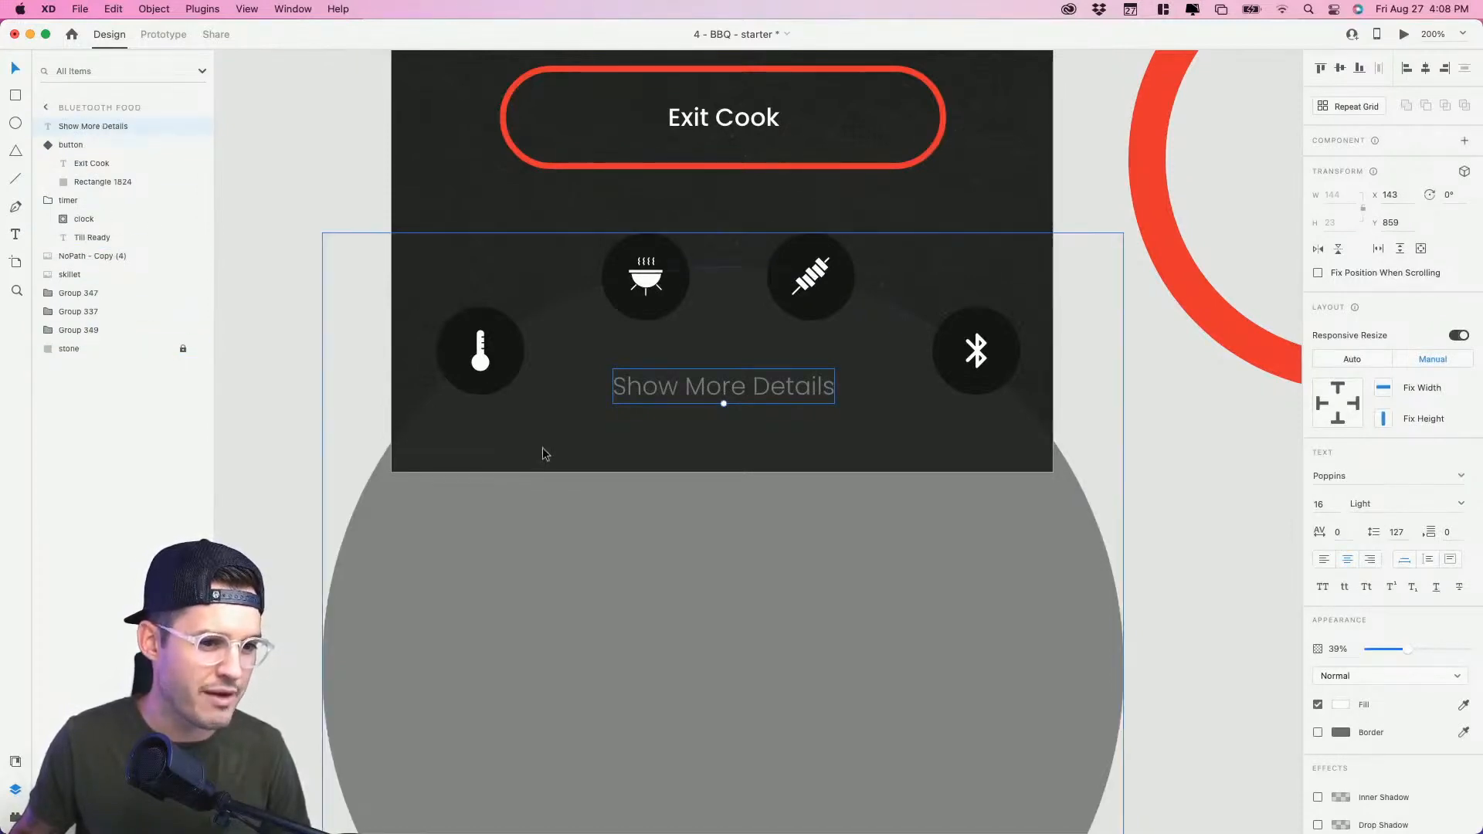
double_click(77, 330)
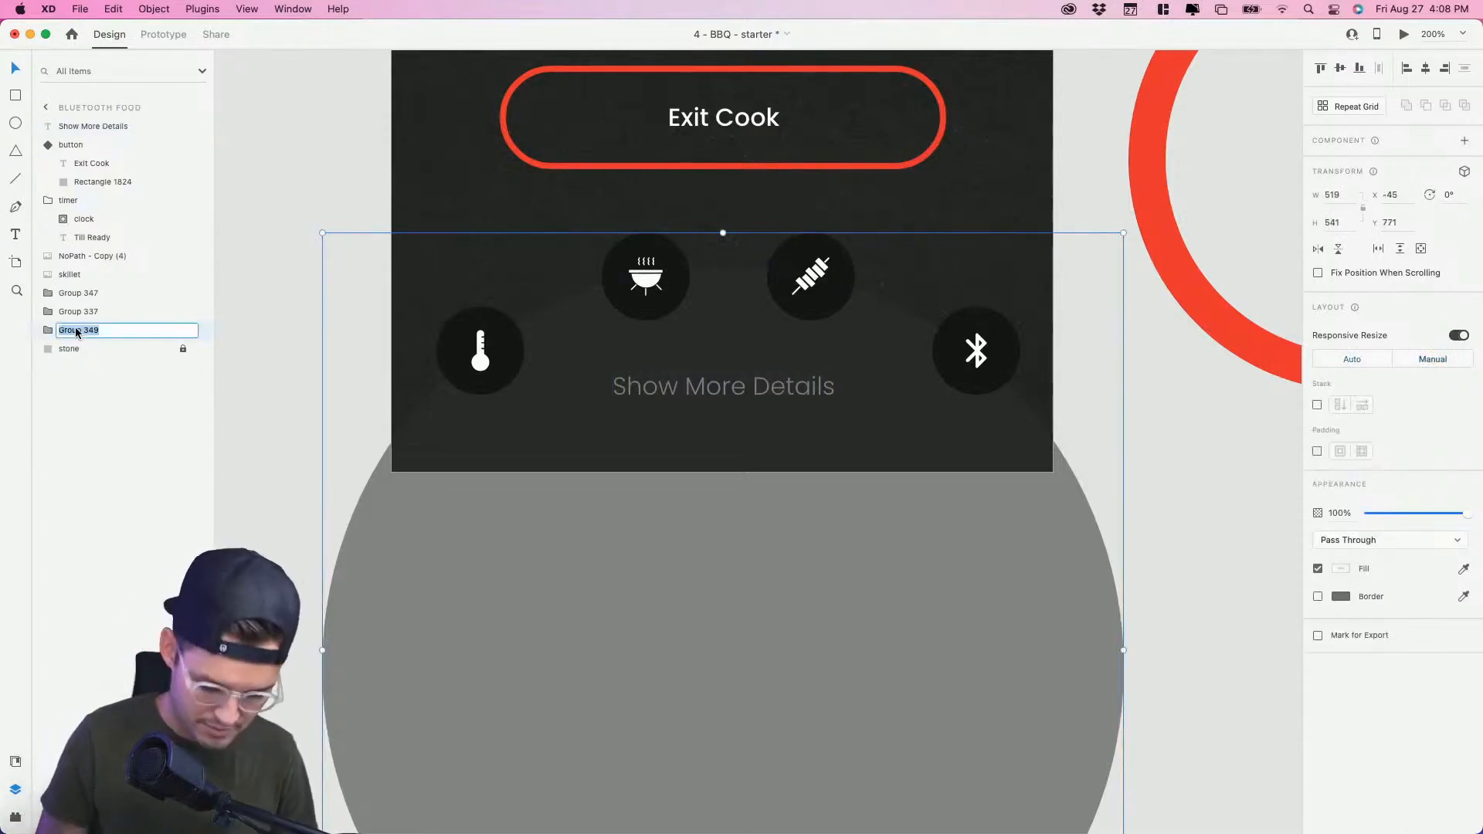
type("nav")
key("Return")
Step: Move the "Show More Details" label into the nav group and lock the group
left_click_drag(70, 130, 77, 328)
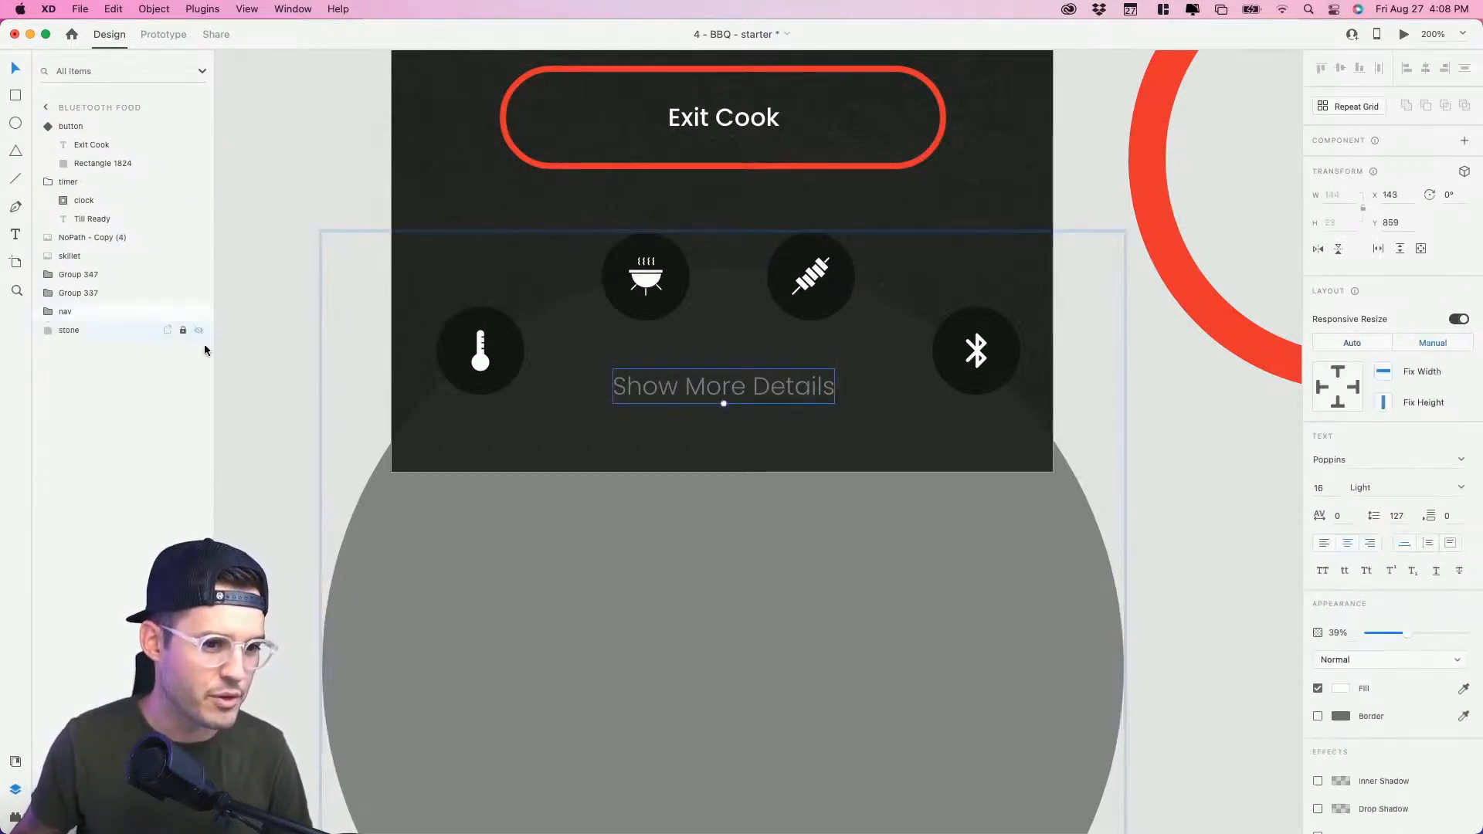
left_click(262, 341)
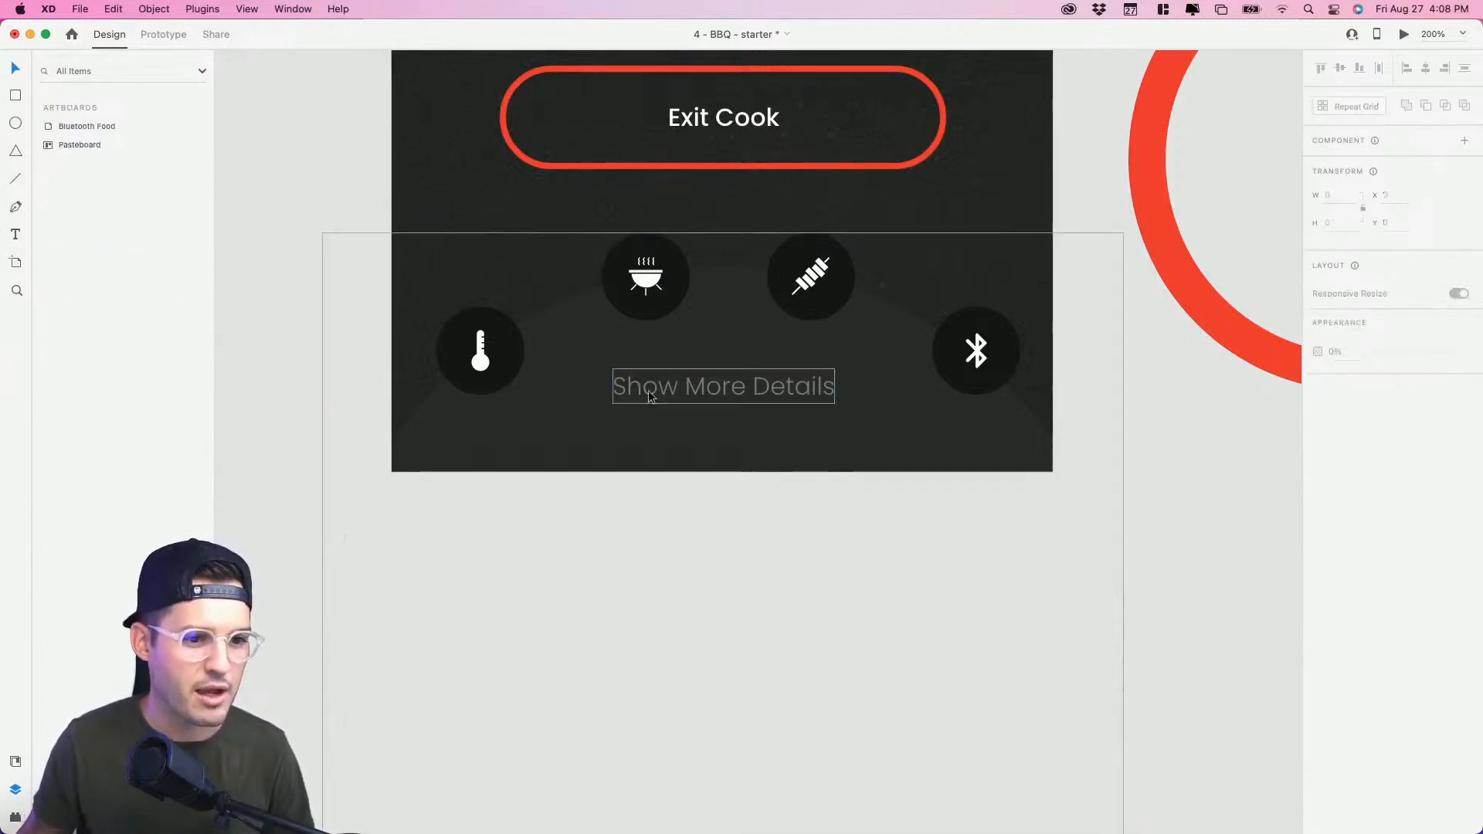
Step: Place the red ring over the skillet on the artboard and fit it to the pan's rim at about 322 by 323
key("super+minus")
key("super+minus")
key("super+minus")
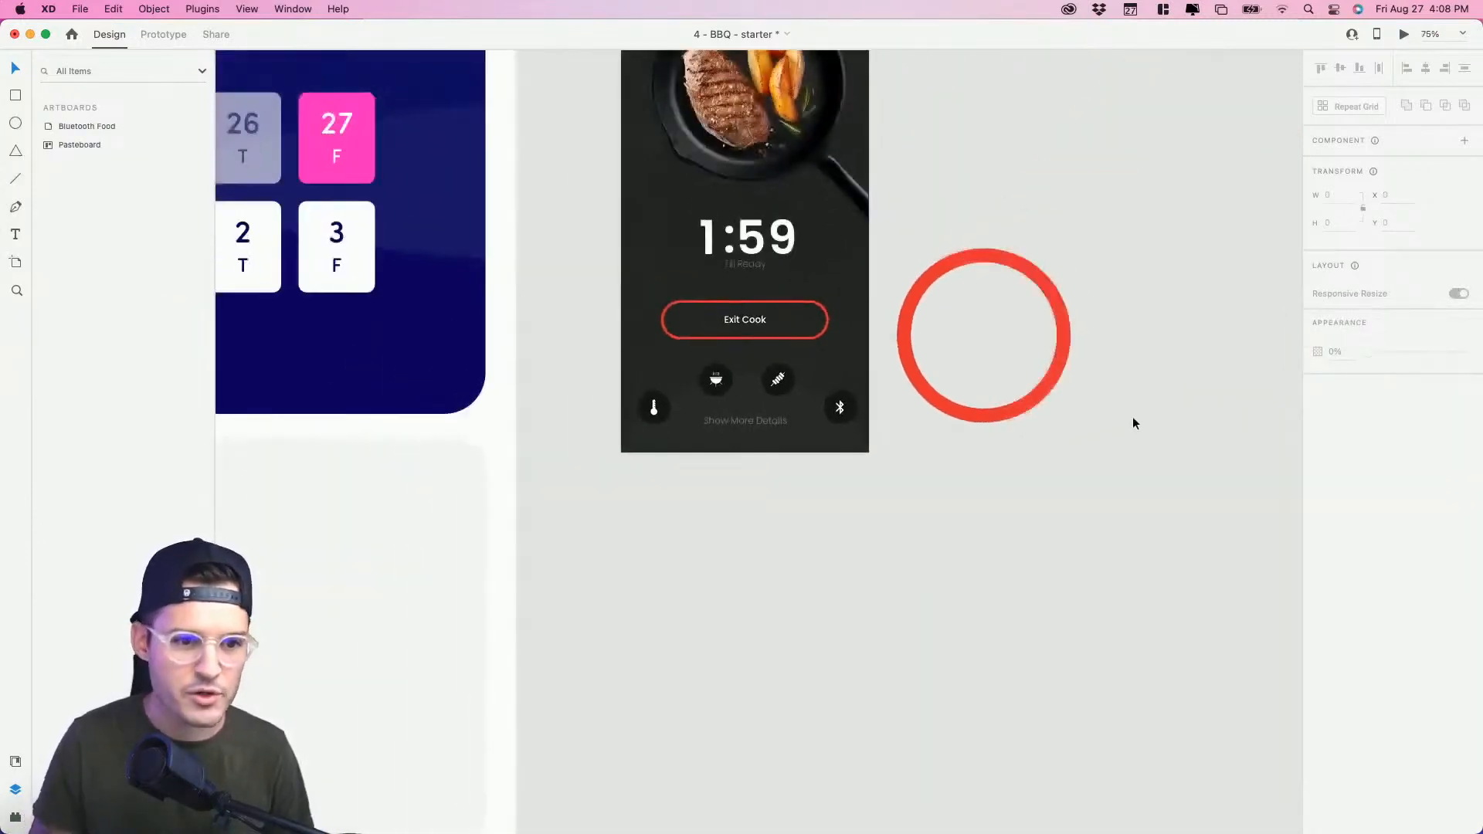
left_click_drag(1012, 197, 970, 420)
left_click_drag(534, 141, 1056, 577)
left_click_drag(1015, 515, 1086, 460)
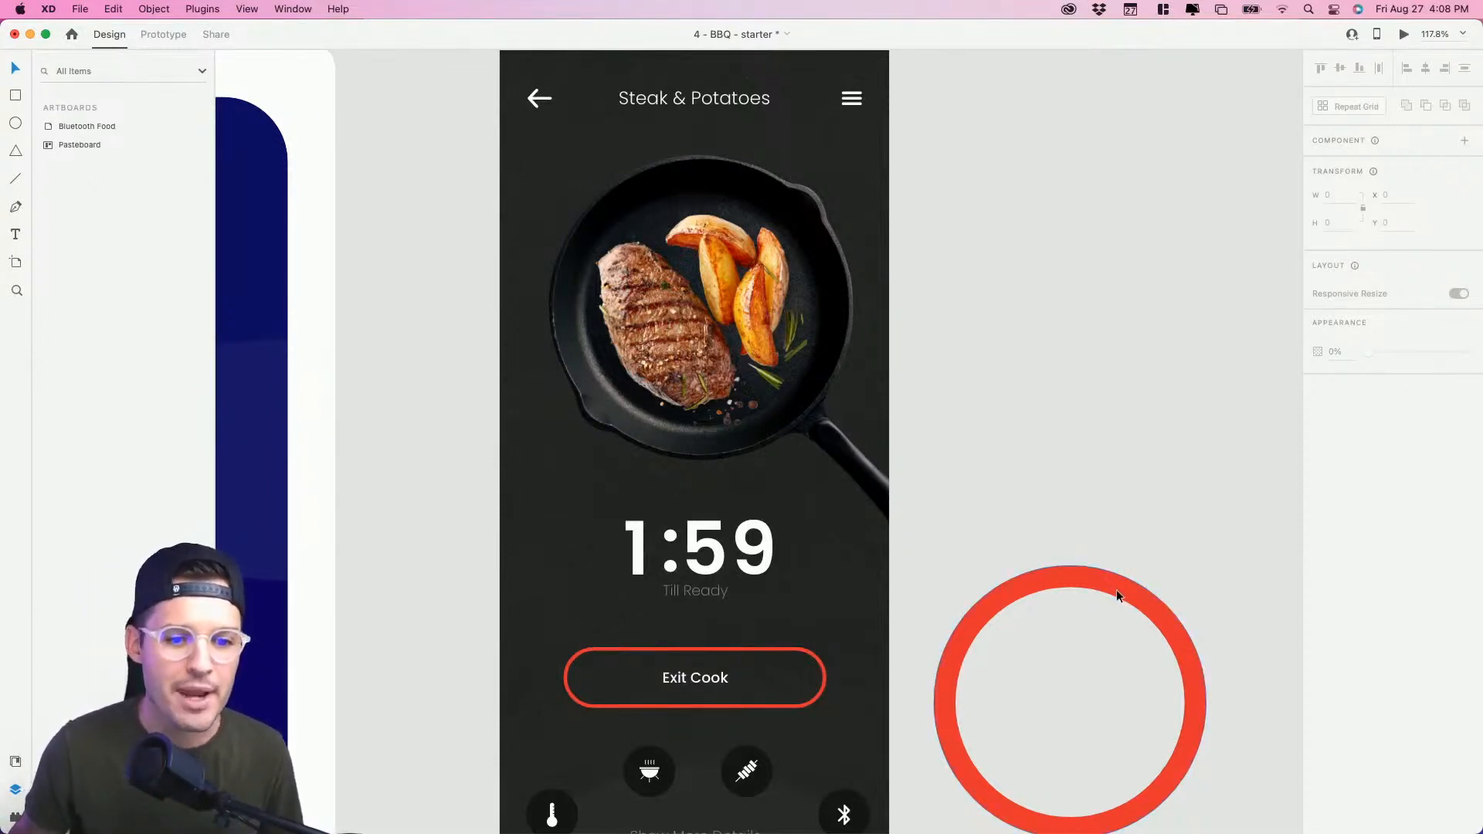
left_click_drag(1117, 596, 746, 297)
mouse_move(837, 268)
left_mouse_down()
mouse_move(849, 252)
mouse_move(827, 277)
mouse_move(847, 248)
left_mouse_up()
left_click_drag(654, 289, 654, 291)
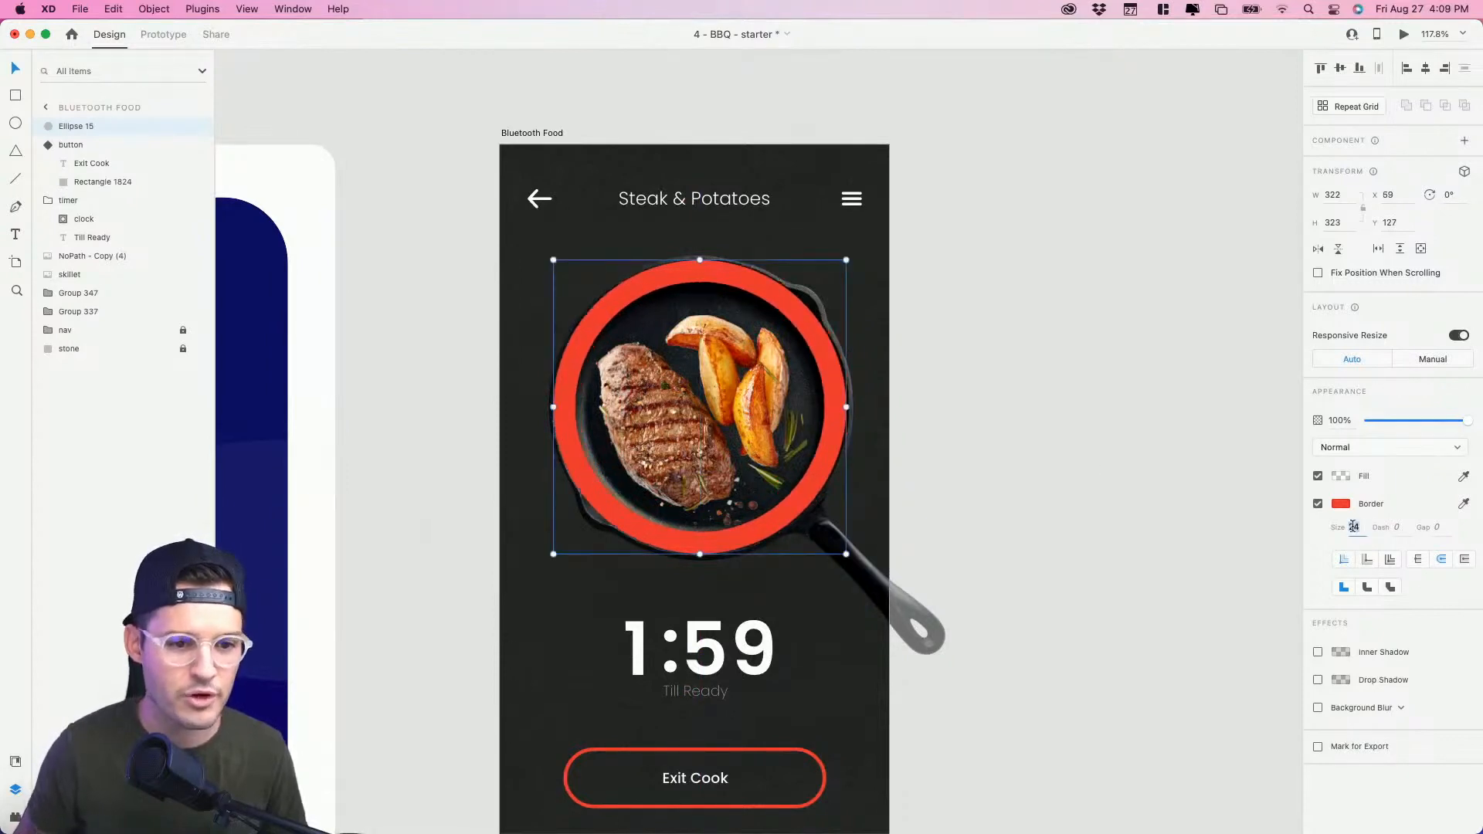
Step: Set the red ring's border size to 16 and nudge the ring 2 px to the right to centre it on the pan
key("Down")
key("Down")
key("Down")
key("Down")
key("Down")
key("Down")
key("Down")
key("Down")
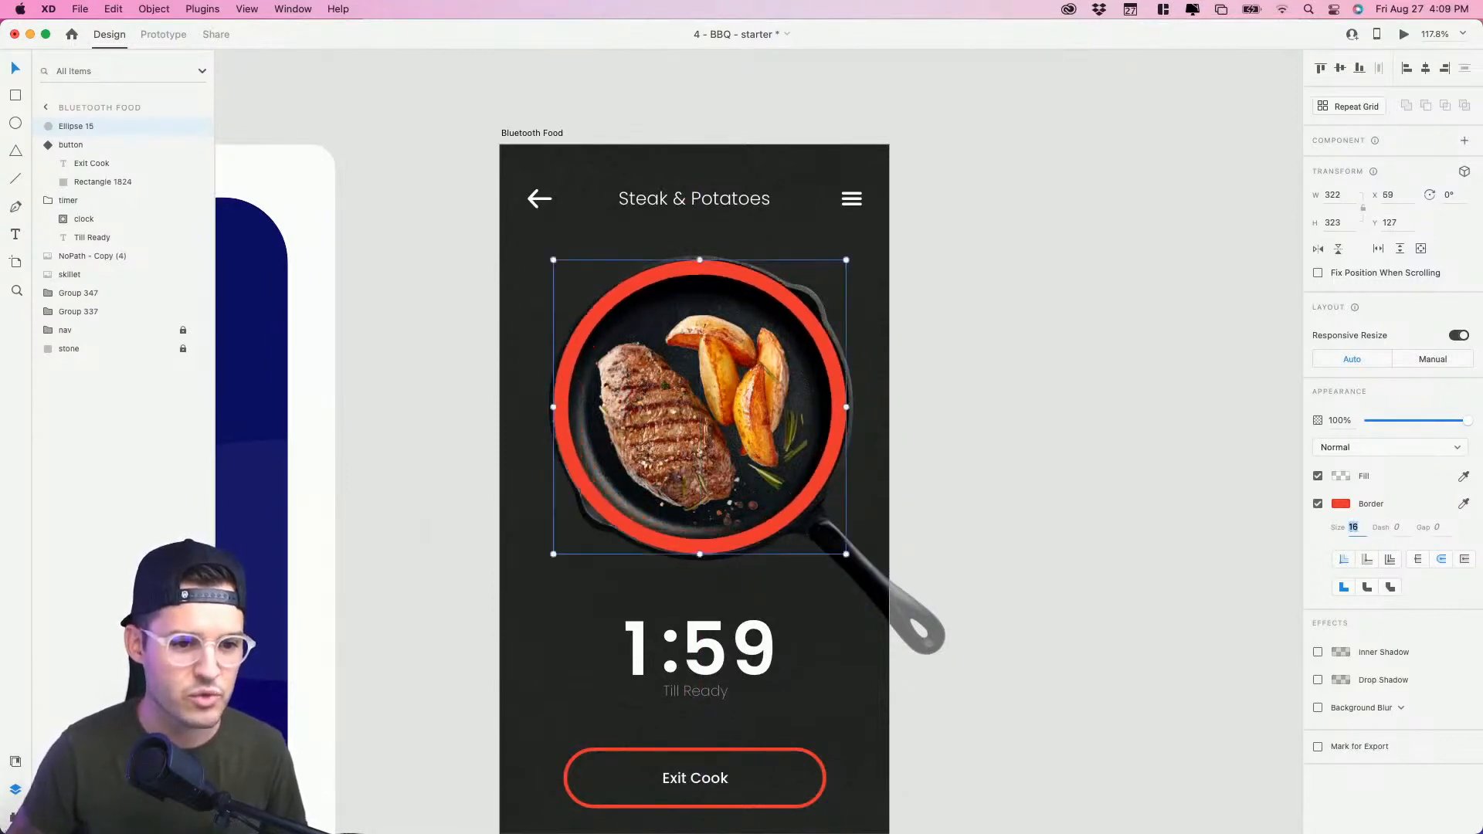
key("Right")
key("Right")
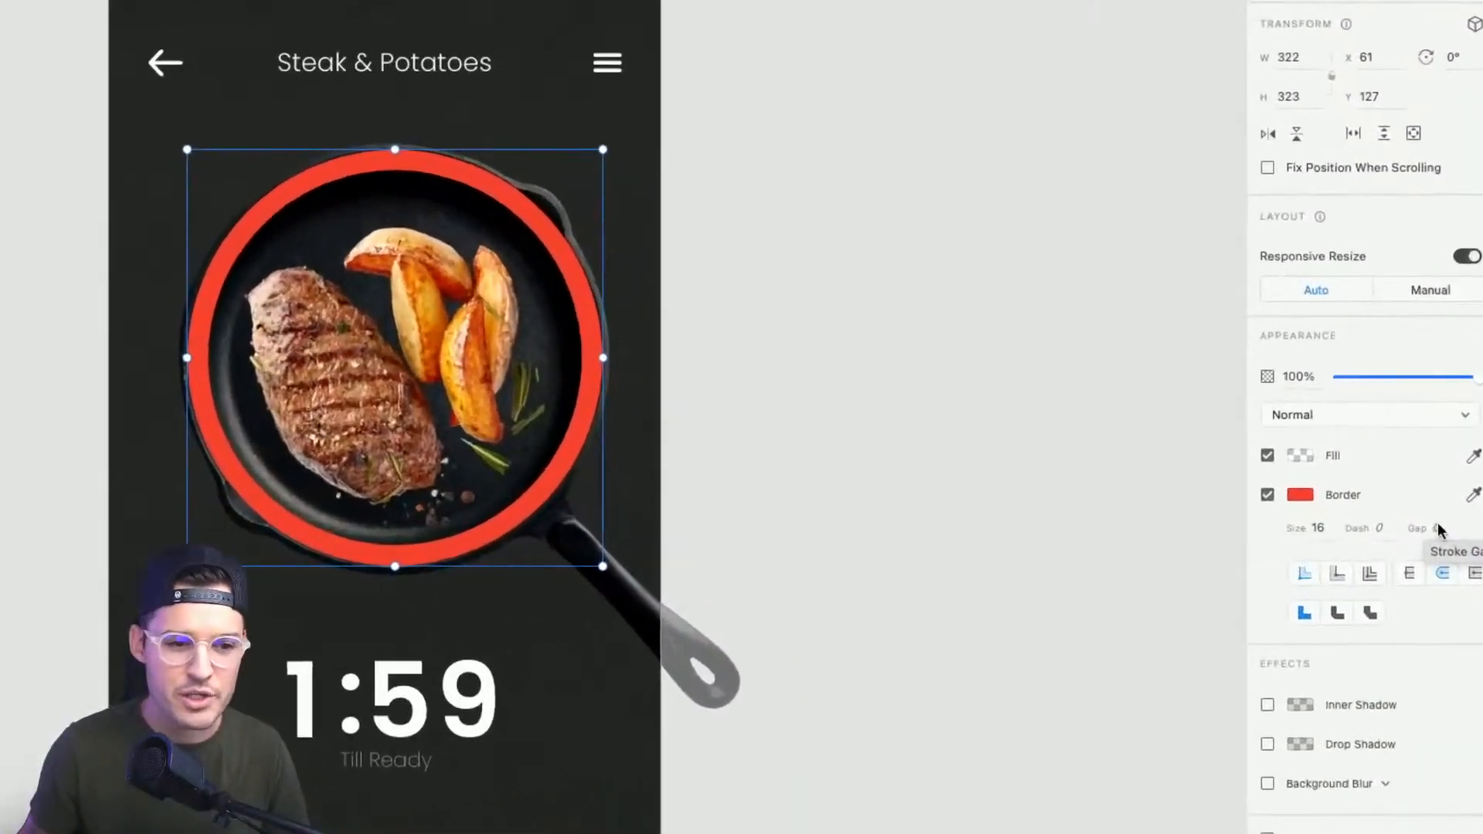
left_click(890, 162)
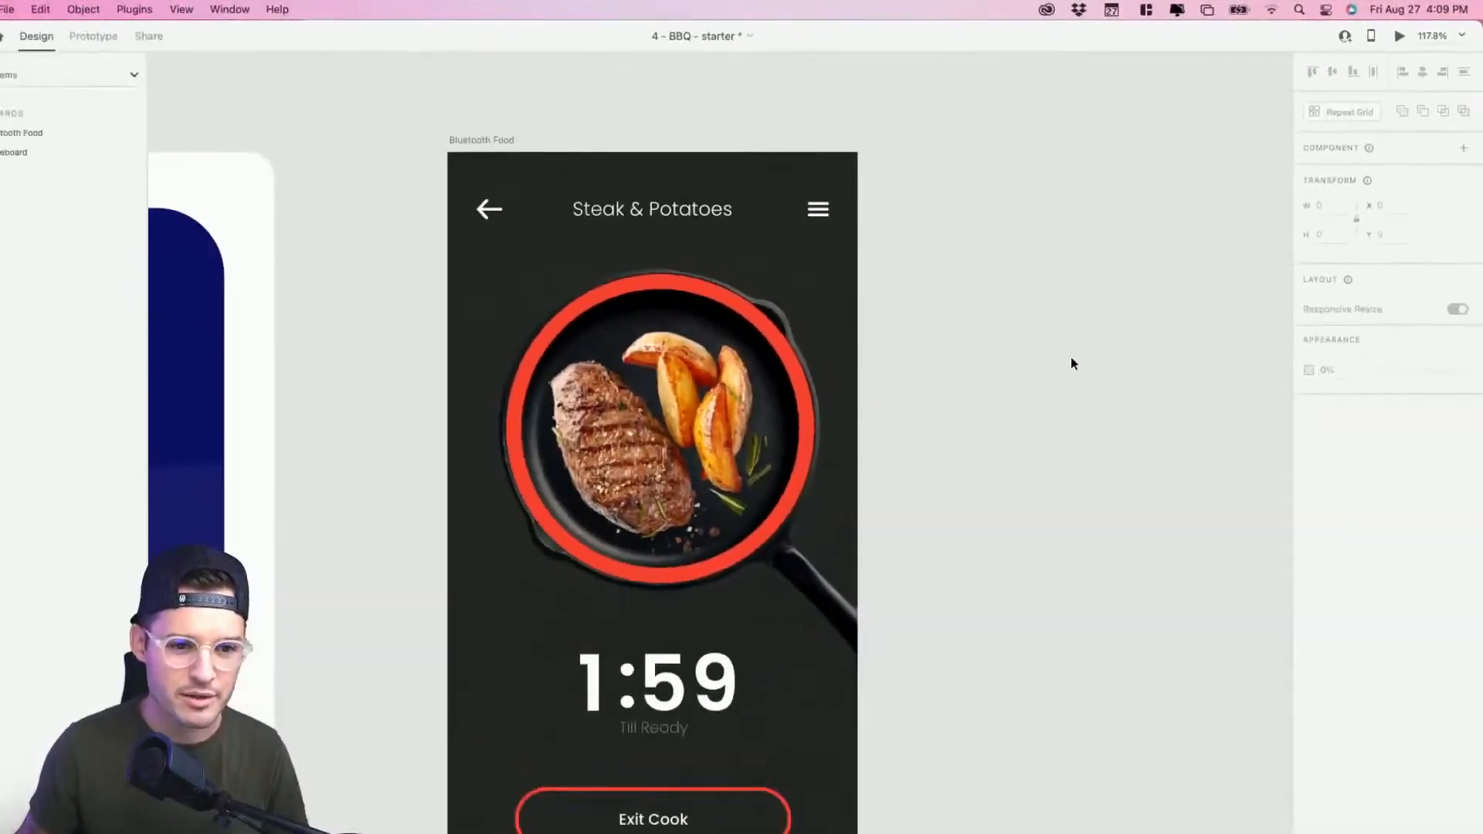
scroll(928, 178, "right", 2)
scroll(1073, 358, "left", 7)
scroll(1071, 358, "right", 2)
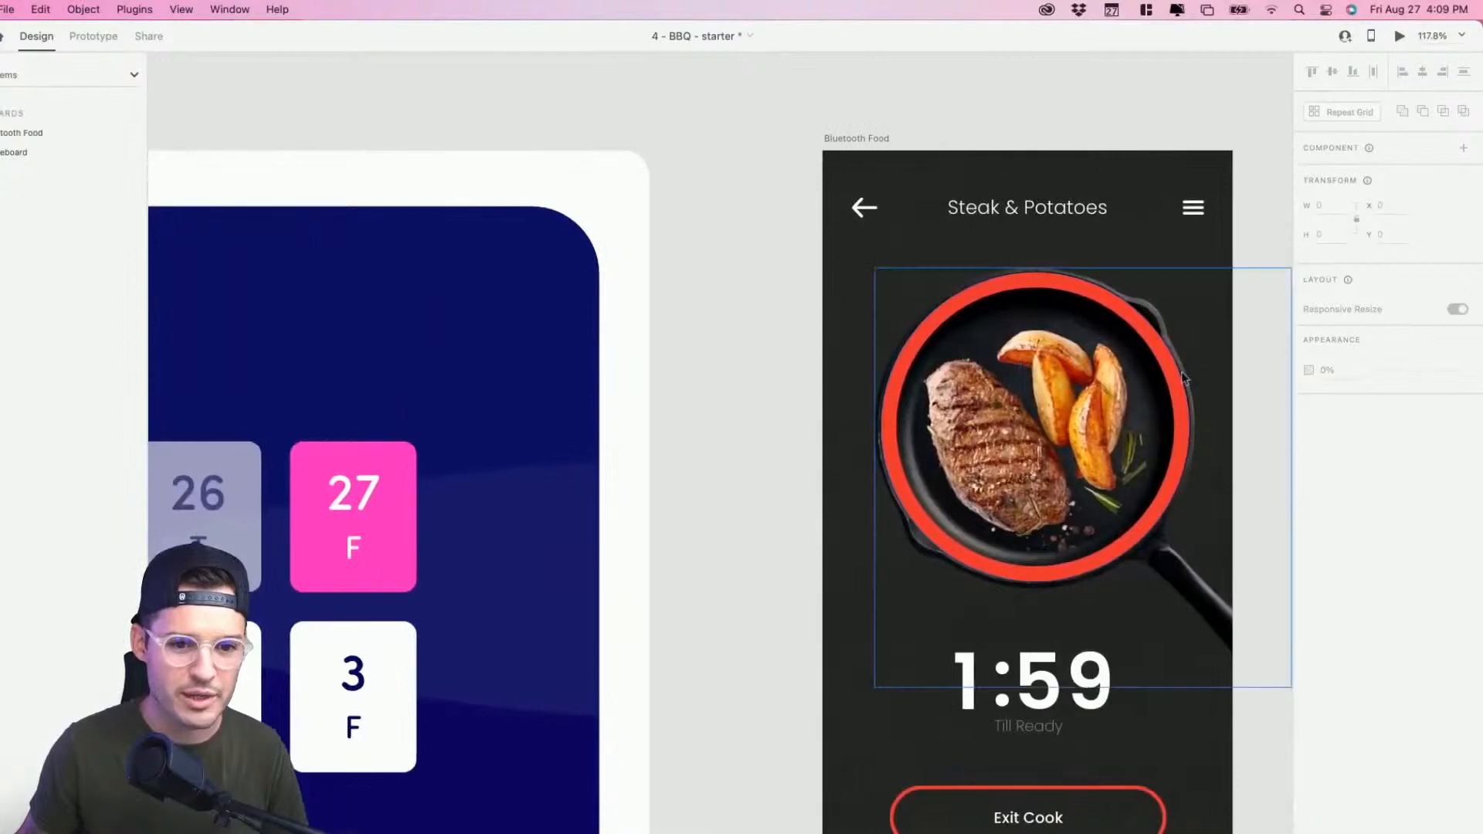
scroll(1179, 372, "right", 2)
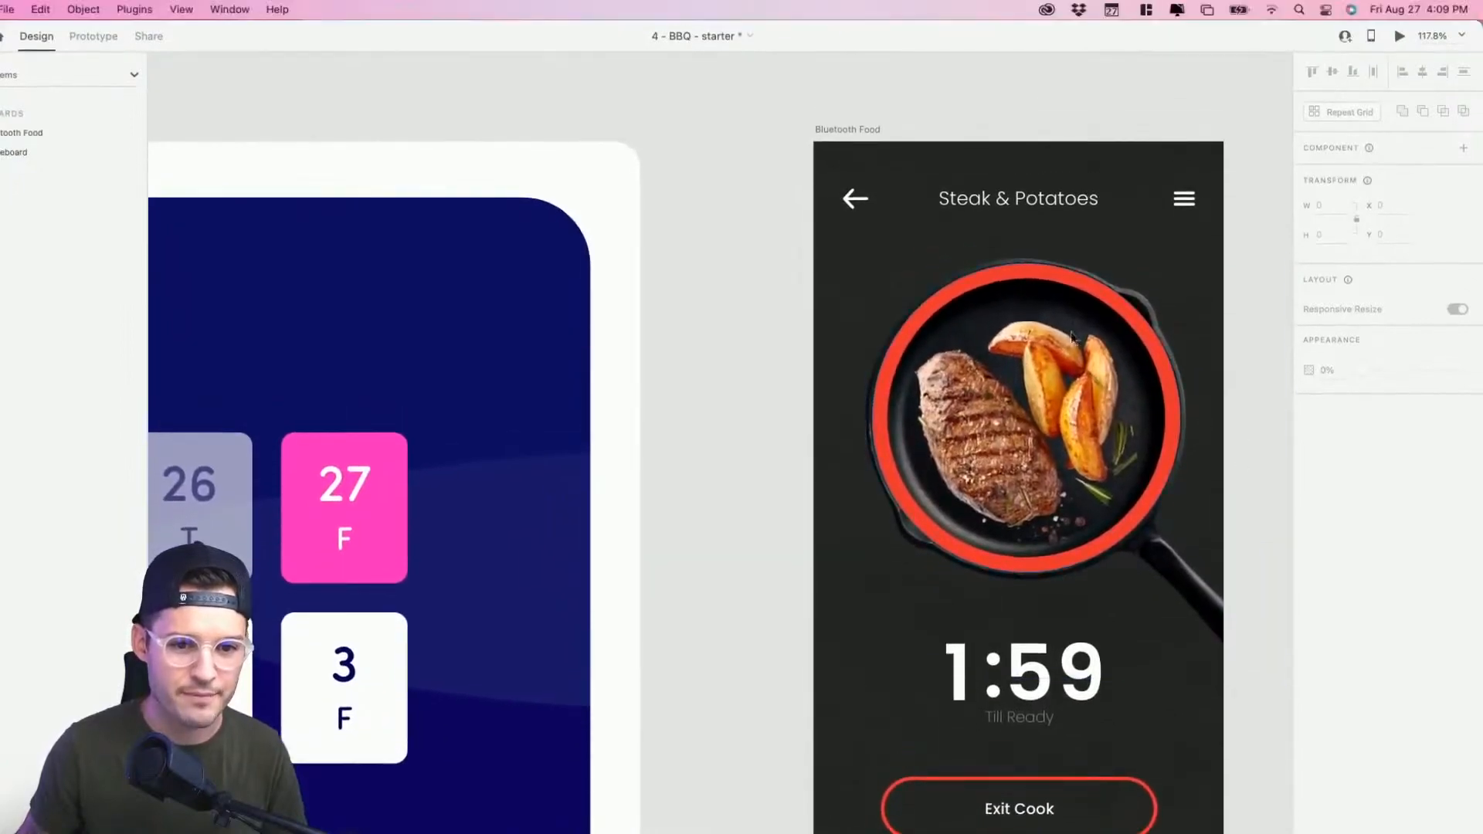
Step: Set the gap of the red ring's border to 1000
left_click(1089, 303)
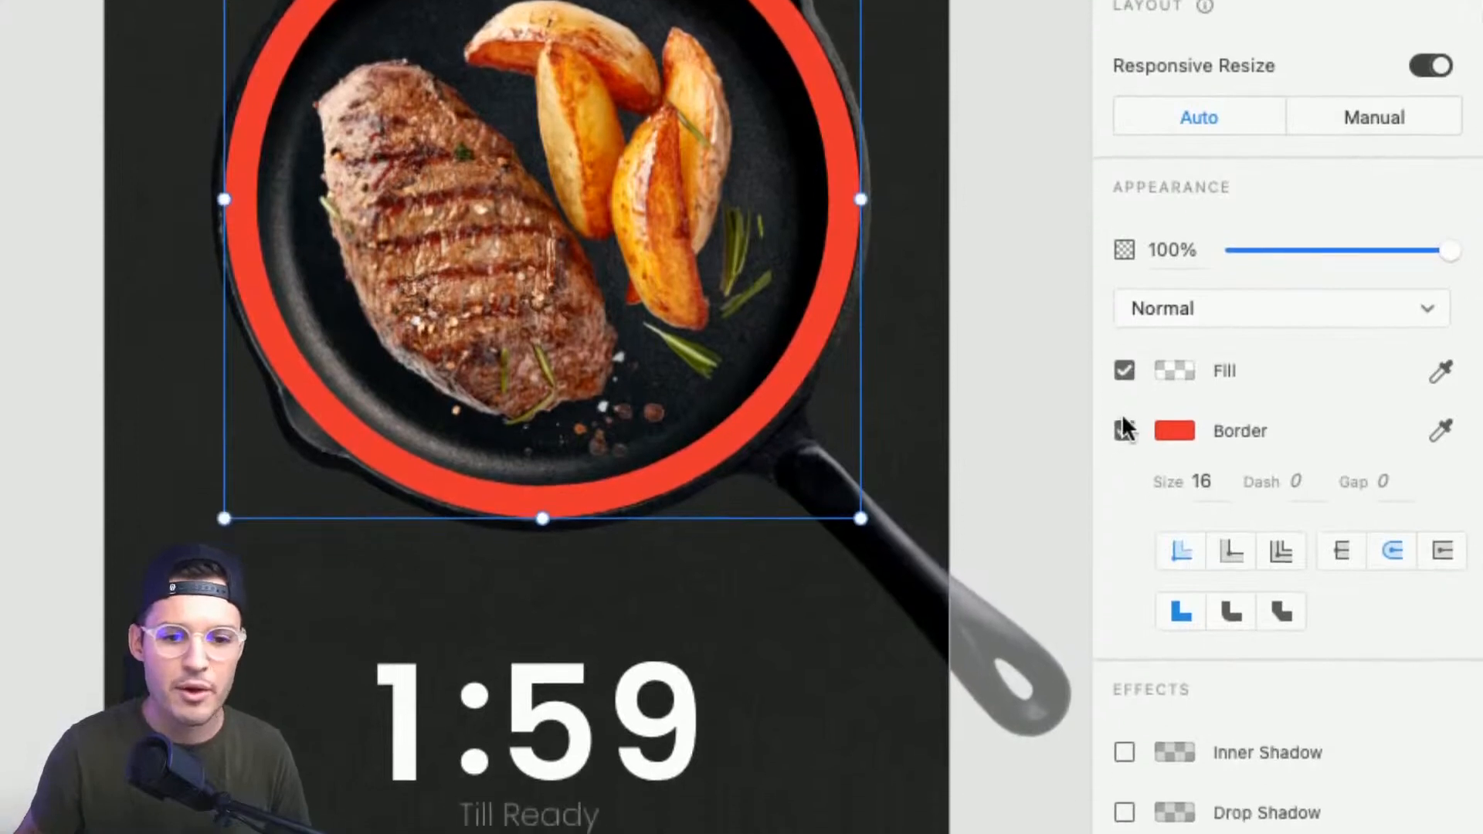
left_click(1125, 477)
left_click(1124, 478)
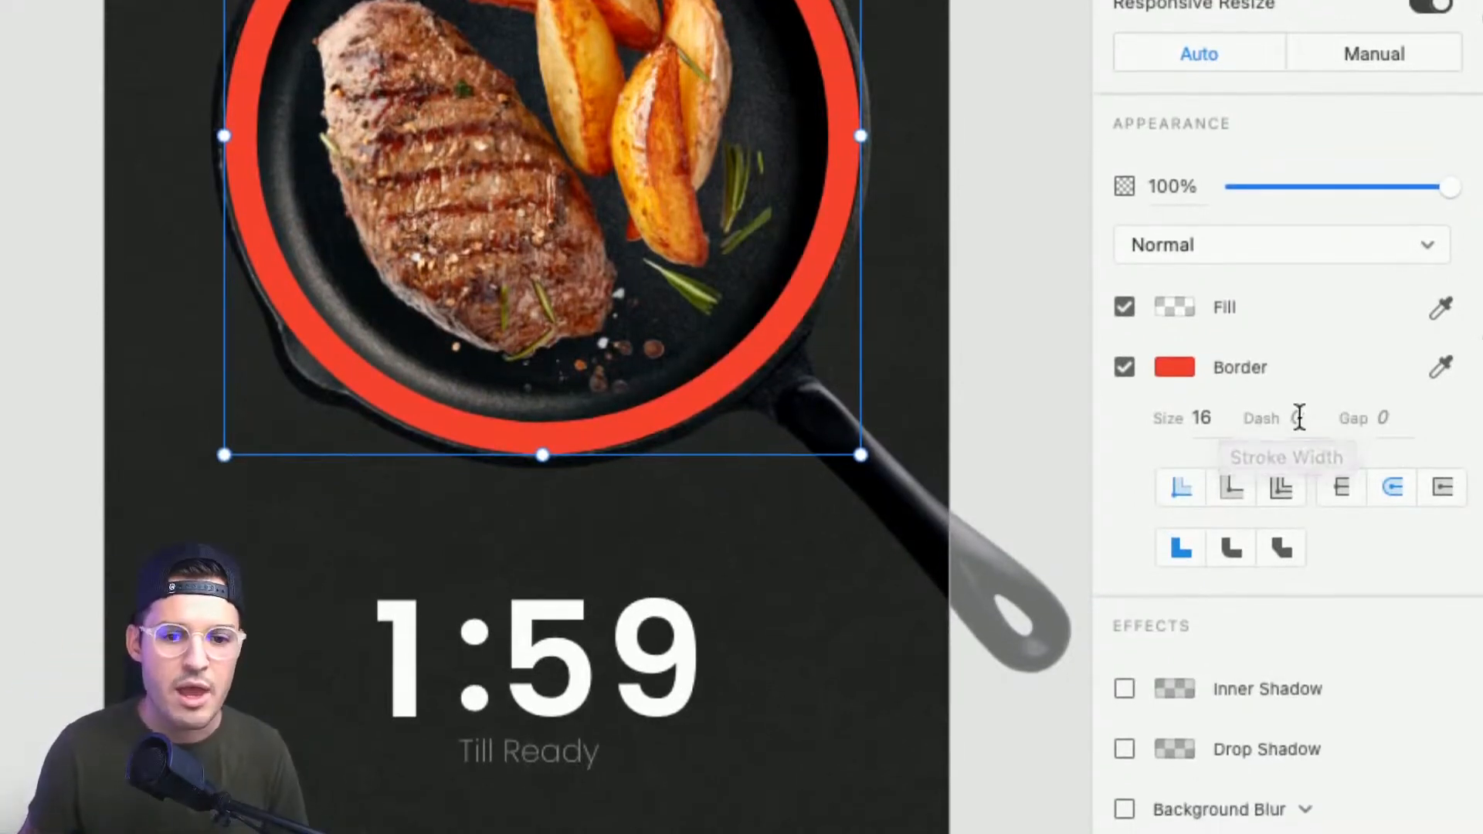
left_click(1389, 414)
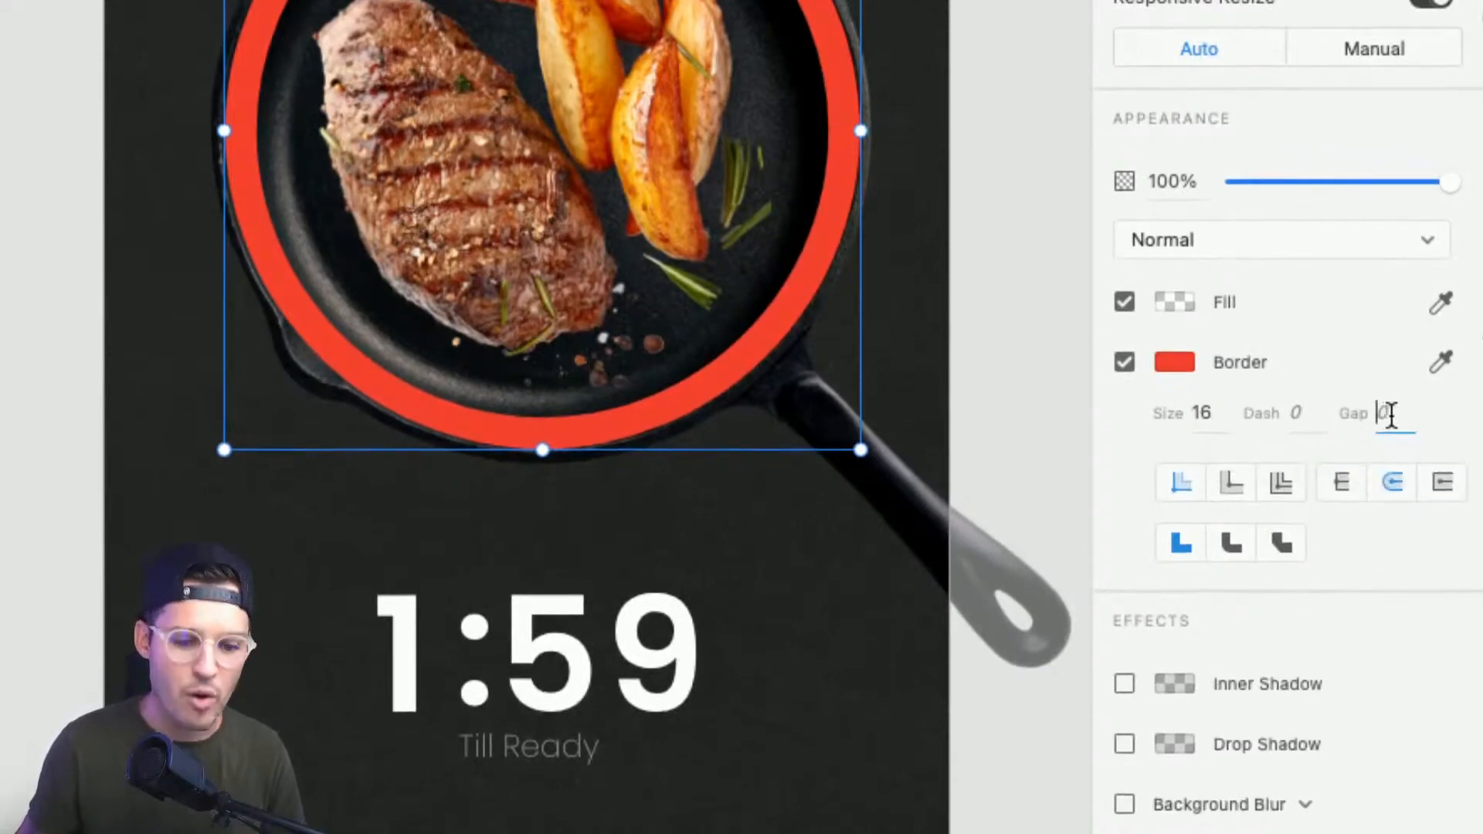
type("1000")
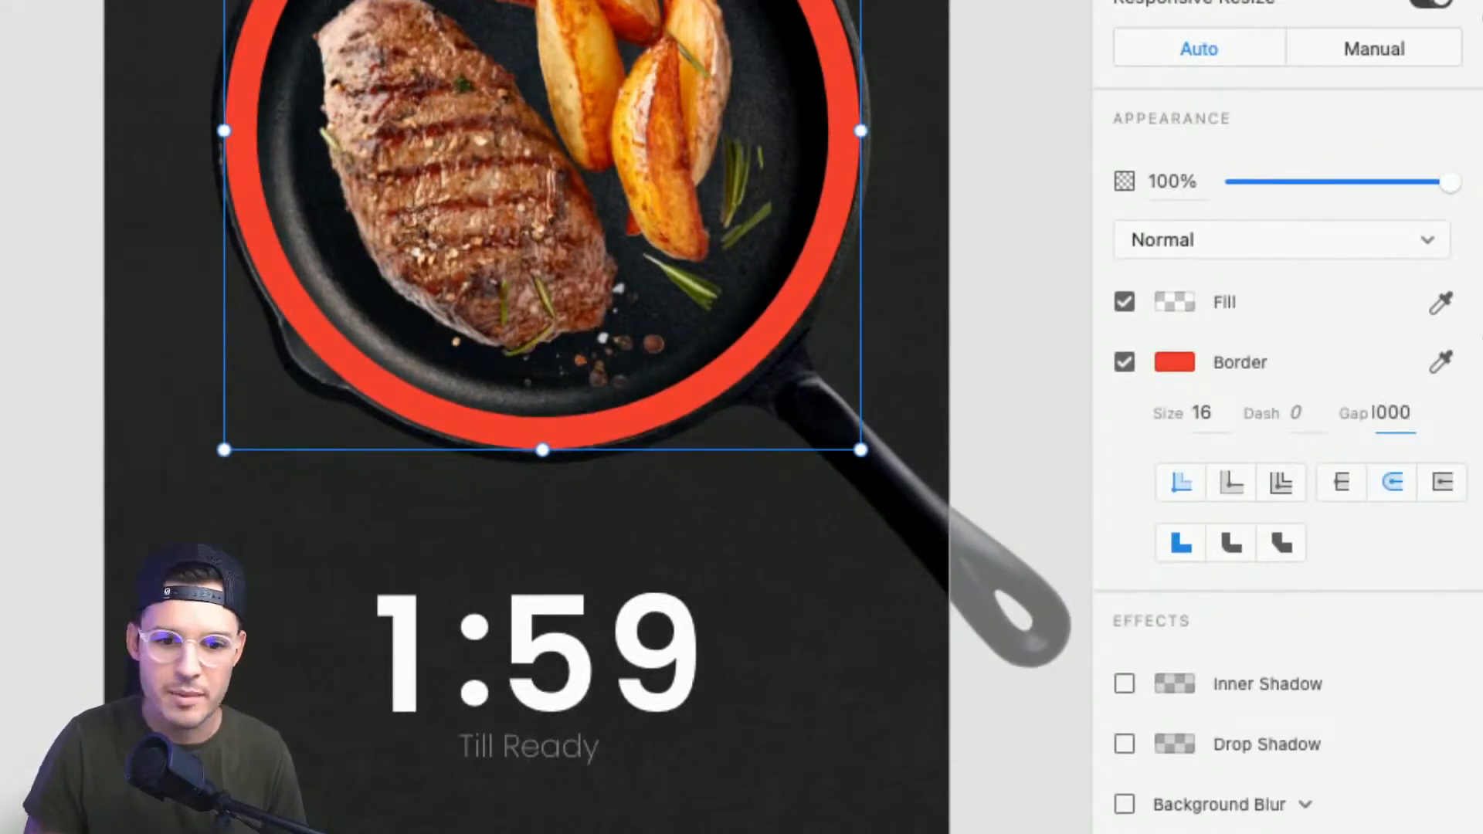
key("Return")
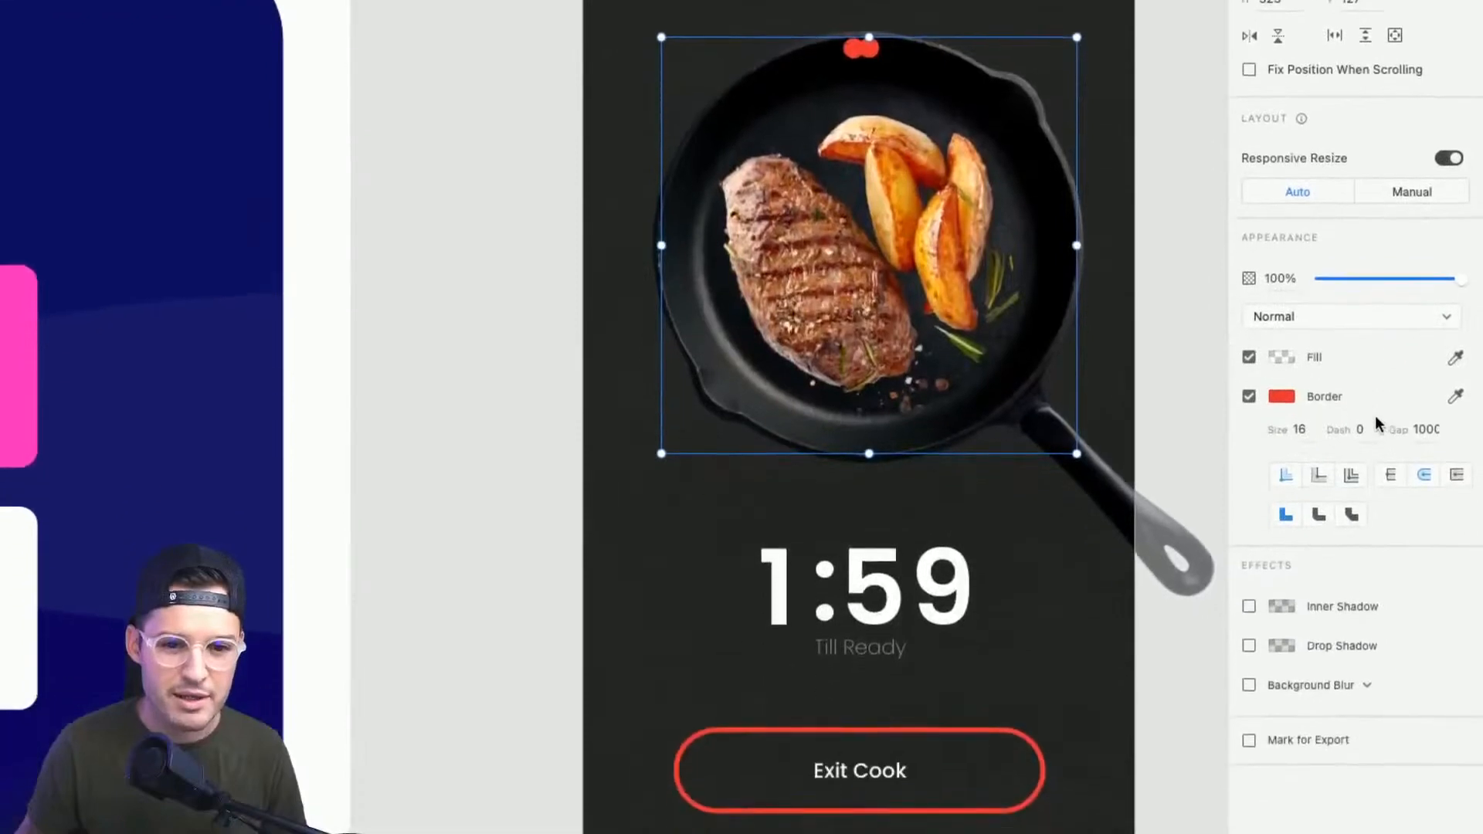
Step: Increase the dash of the red ring's border past 396 so the arc extends around the pan's rim
left_click(1378, 556)
type("10")
key("Return")
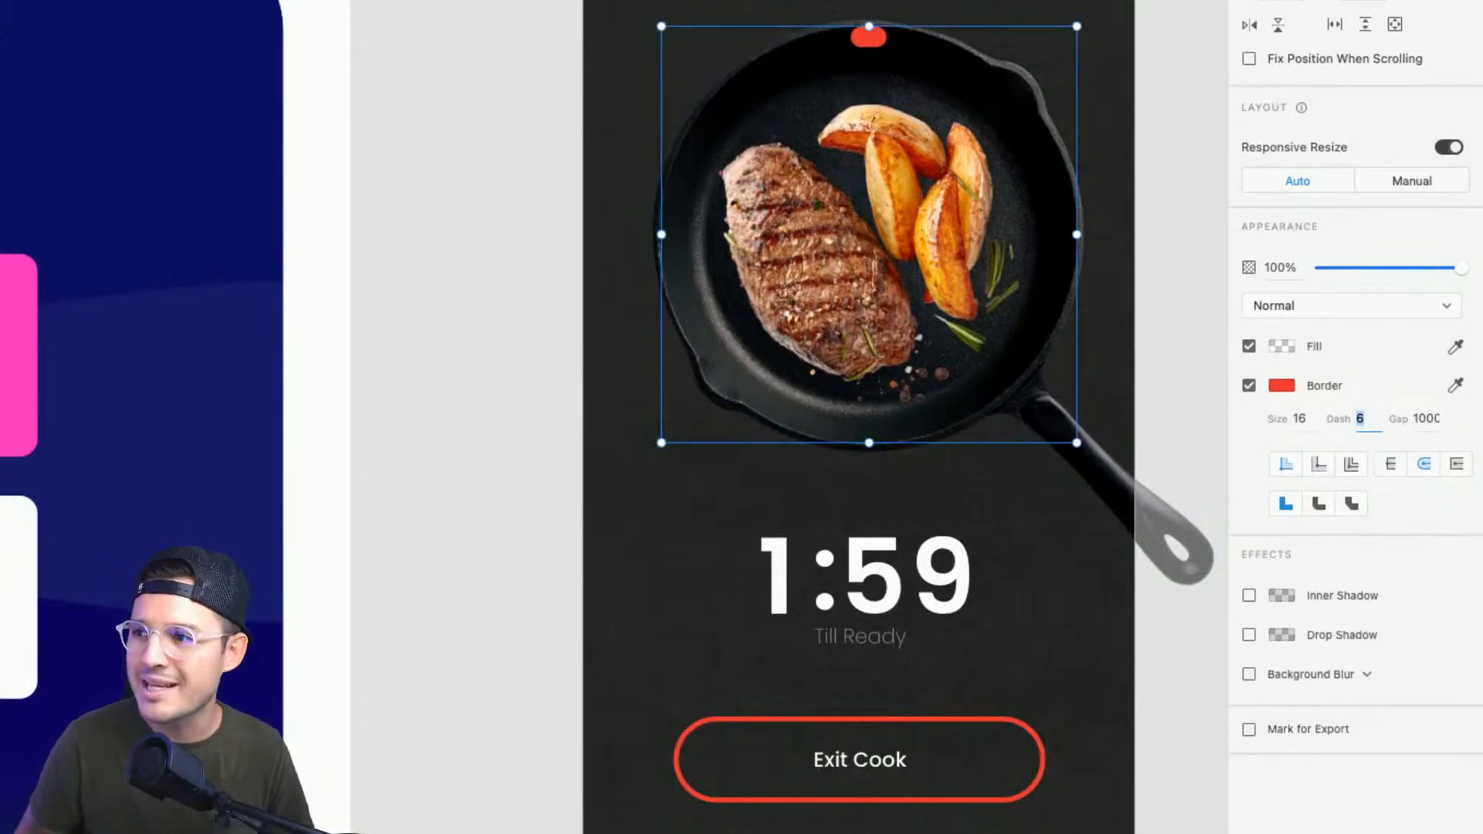
key("shift+Up")
key("shift+Up")
key("shift+Up")
key("shift+Up")
key("shift+Up")
key("shift+Up")
key("shift+Up")
key("shift+Up")
key("shift+Up")
key("shift+Up")
key("shift+Up")
key("shift+Up")
key("shift+Up")
key("shift+Up")
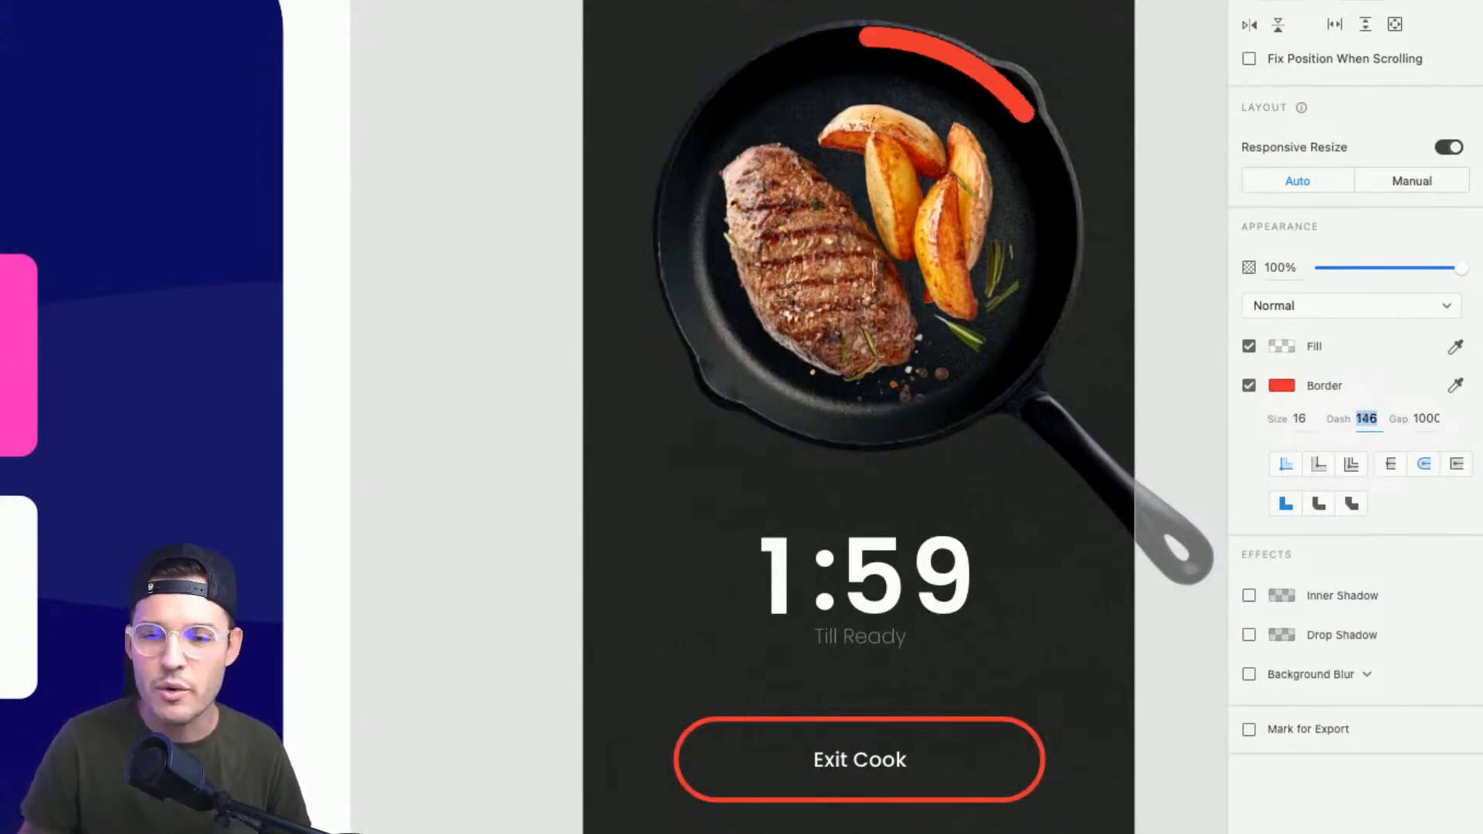
key("shift+Up")
key("shift+Up")
key("shift+Up")
key("shift+Up")
key("shift+Up")
key("shift+Up")
key("shift+Up")
key("shift+Up")
key("shift+Up")
key("shift+Up")
key("shift+Up")
key("shift+Up")
key("shift+Up")
key("shift+Up")
key("shift+Up")
key("shift+Up")
key("shift+Up")
key("shift+Up")
key("shift+Up")
key("shift+Up")
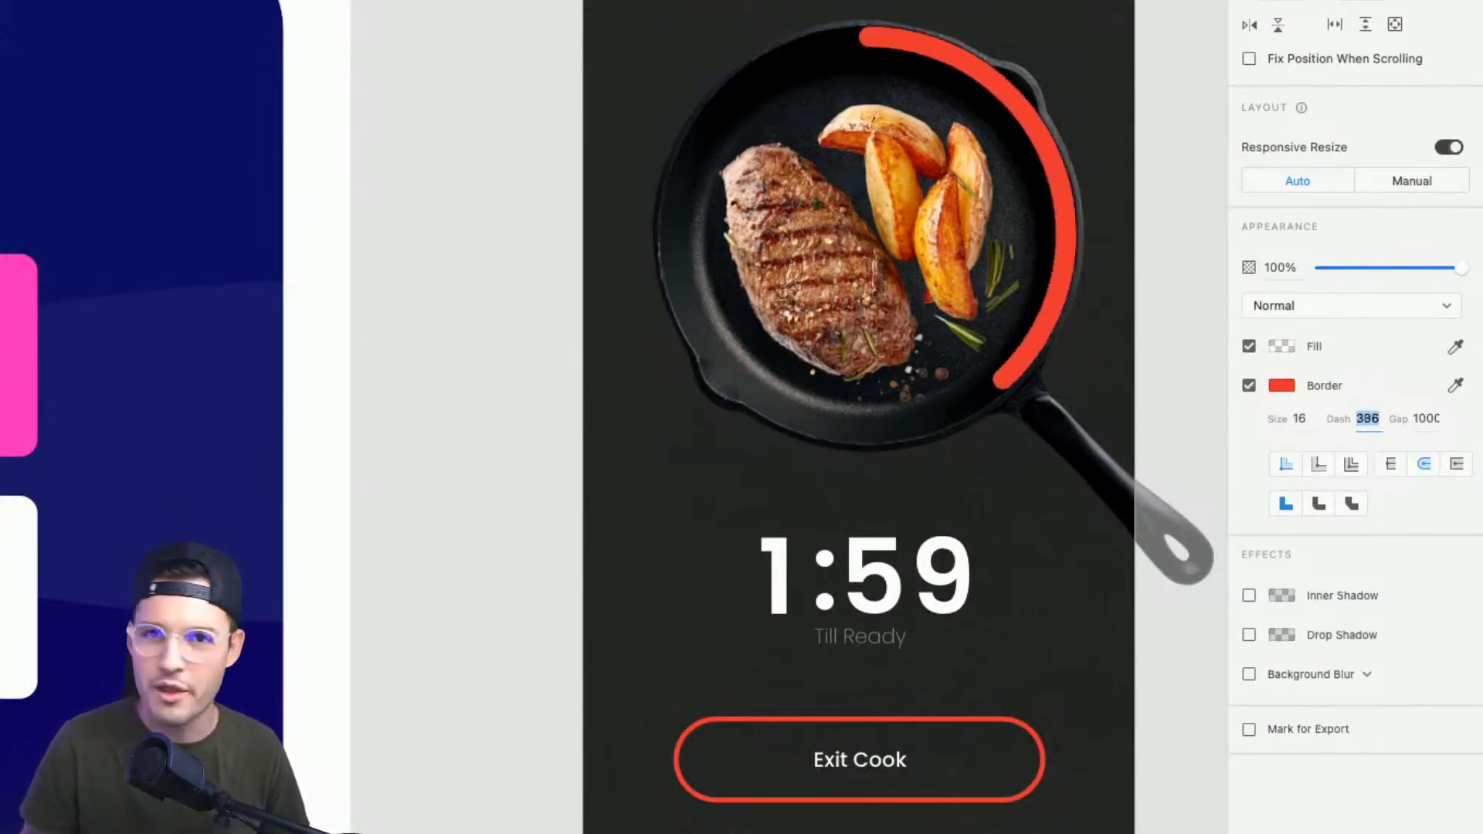
key("shift+Up")
key("shift+Up")
key("shift+Up")
key("shift+Up")
key("shift+Up")
key("shift+Up")
key("shift+Up")
key("shift+Up")
key("shift+Up")
Step: Shorten the dash of the red ring's border to 8
key("shift+Down")
key("shift+Down")
key("shift+Down")
key("shift+Down")
key("shift+Down")
key("shift+Down")
key("shift+Down")
key("shift+Down")
key("shift+Down")
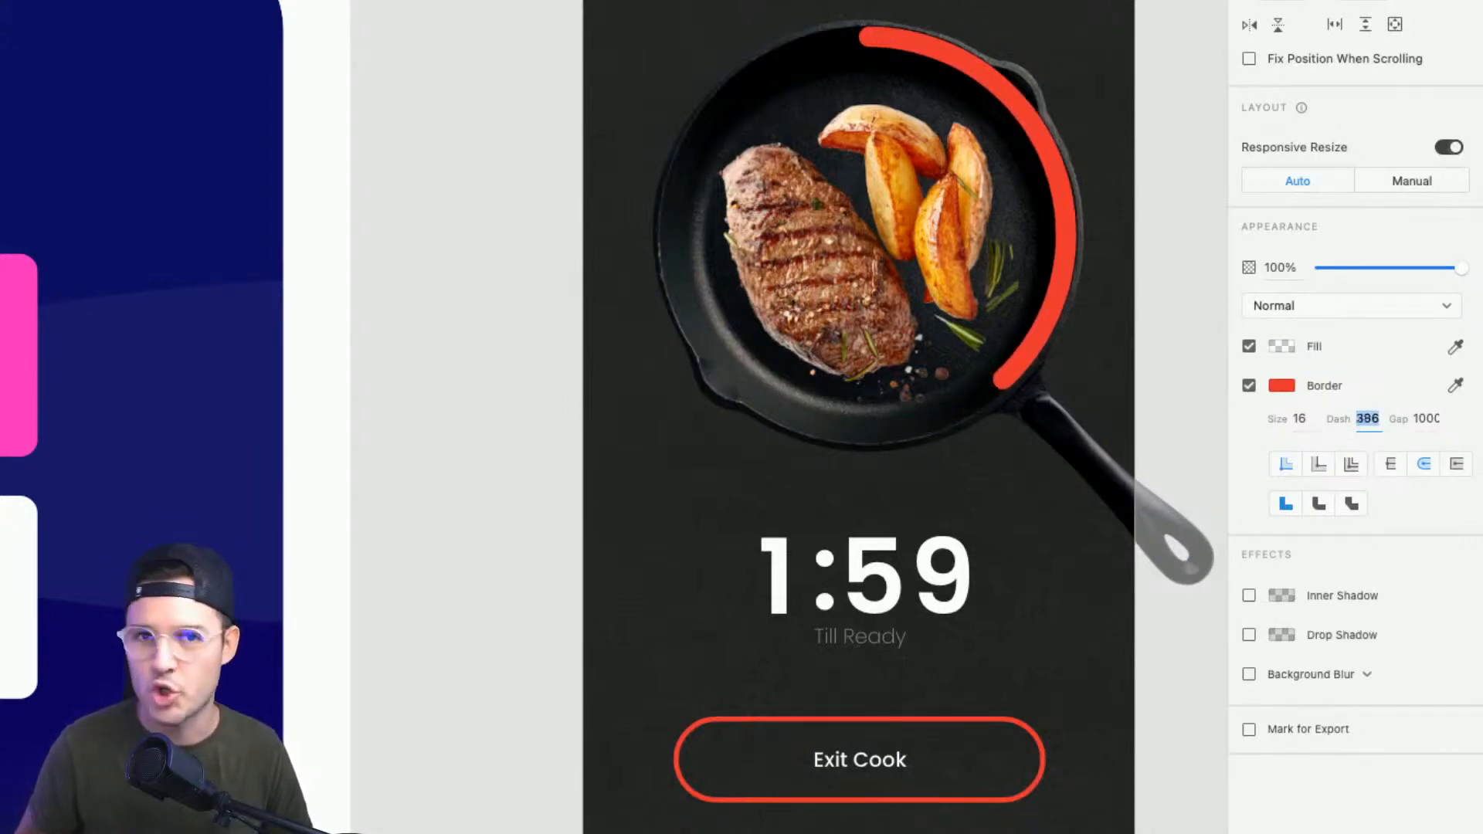
key("shift+Down")
key("shift+Down")
key("shift+Down")
key("shift+Down")
key("shift+Down")
key("shift+Down")
key("shift+Down")
key("shift+Down")
key("shift+Down")
key("shift+Down")
key("shift+Down")
key("shift+Down")
key("shift+Down")
key("shift+Down")
key("shift+Down")
key("shift+Down")
key("shift+Down")
key("shift+Down")
key("shift+Down")
key("shift+Down")
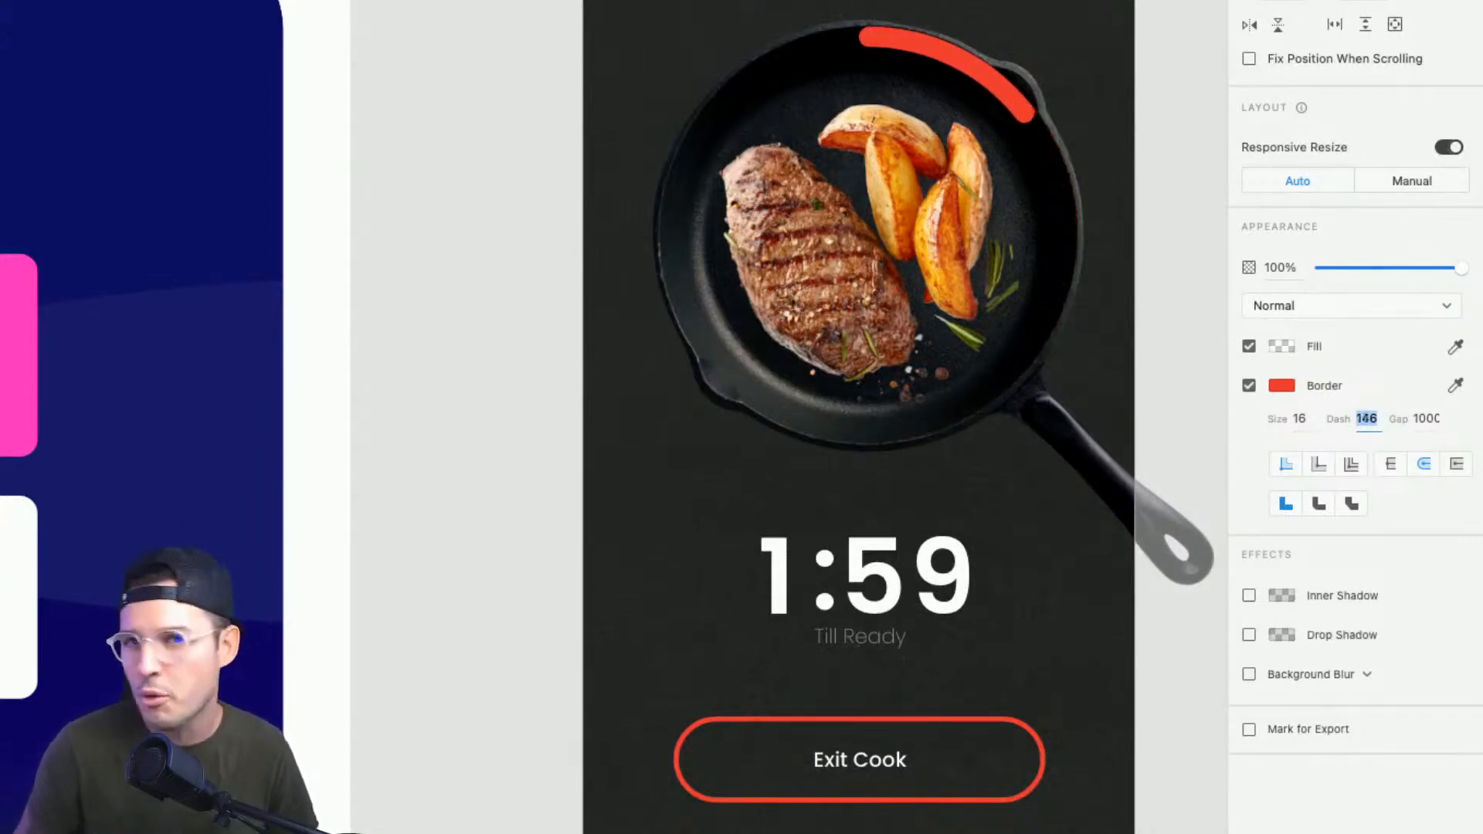
key("shift+Down")
key("shift+Down")
key("shift+Down")
key("shift+Down")
key("shift+Down")
key("shift+Down")
key("shift+Down")
key("shift+Down")
key("shift+Down")
key("shift+Down")
key("shift+Down")
key("shift+Down")
key("shift+Down")
key("shift+Down")
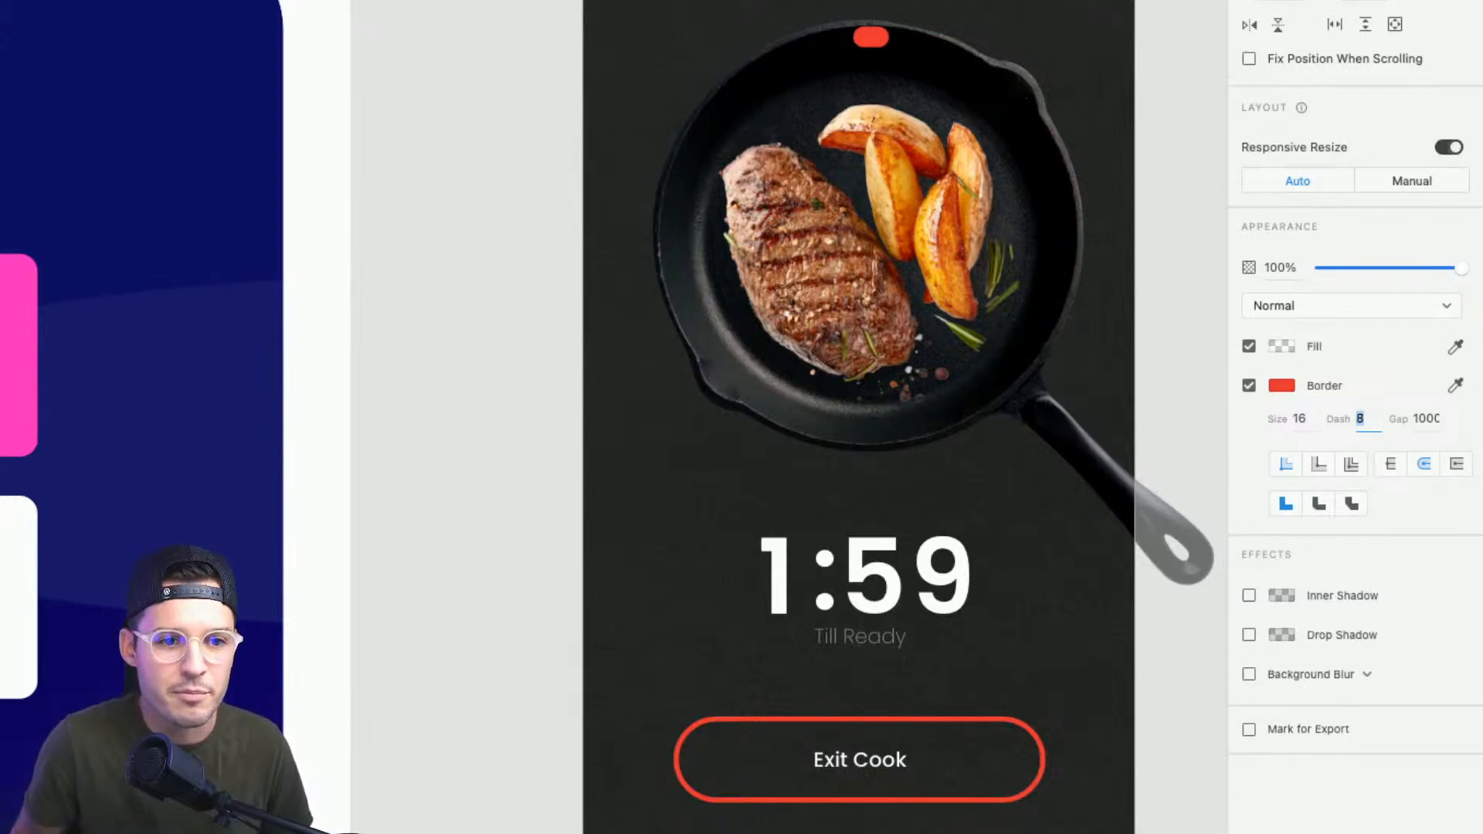
Step: Try a dash of 15 and a gap of 1020 on the red ring's border, and reset it to dash 8 and gap 1000
key("Up")
key("Up")
key("Up")
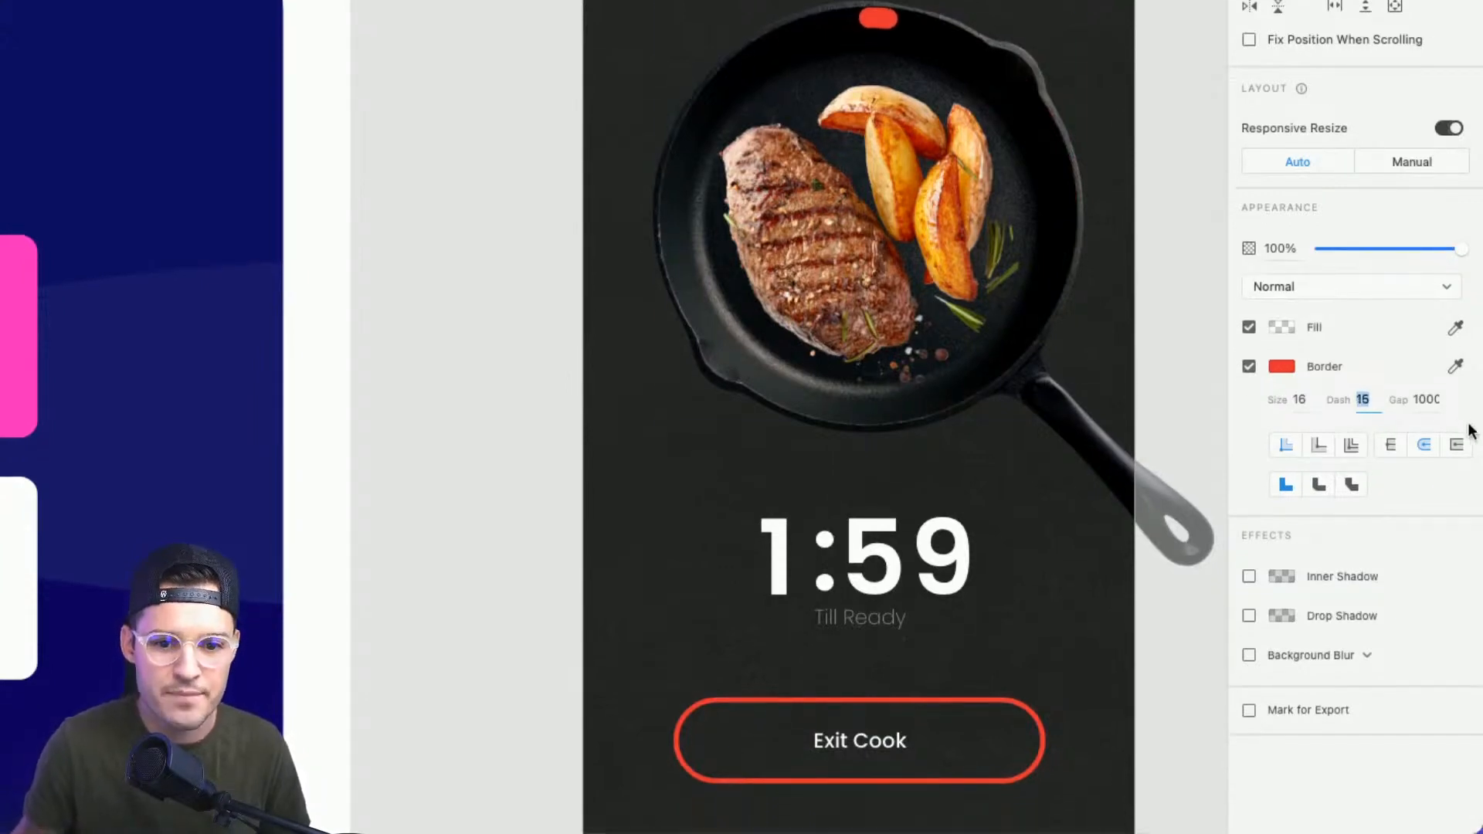
key("Tab")
key("shift+Down")
key("shift+Up")
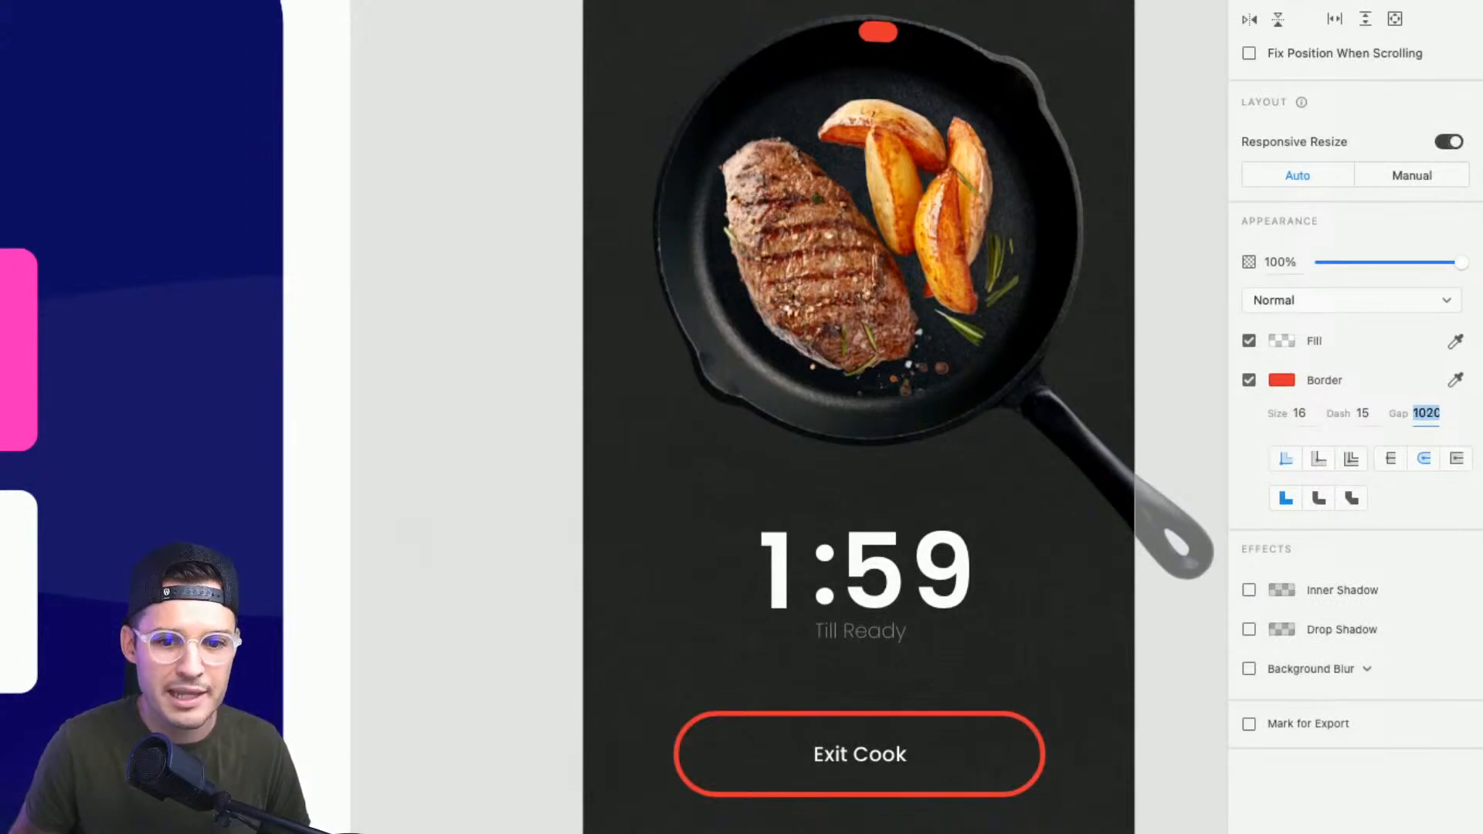
left_click(1377, 417)
key("Down")
key("Down")
key("Down")
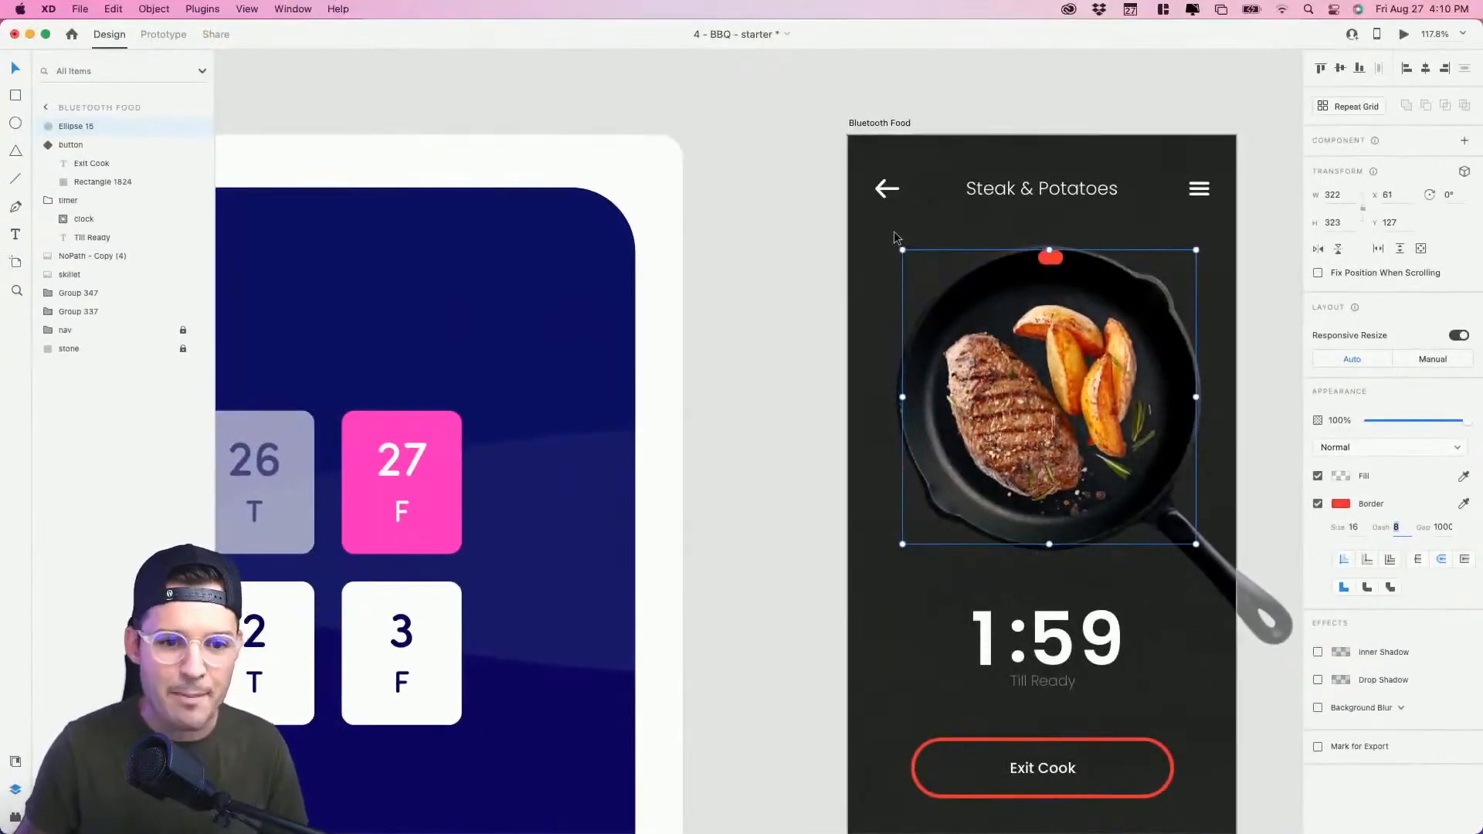
left_click(741, 230)
Step: Rename the steak-and-potatoes image layer "NoPath - Copy (4)" as "food"
left_click_drag(797, 333, 469, 288)
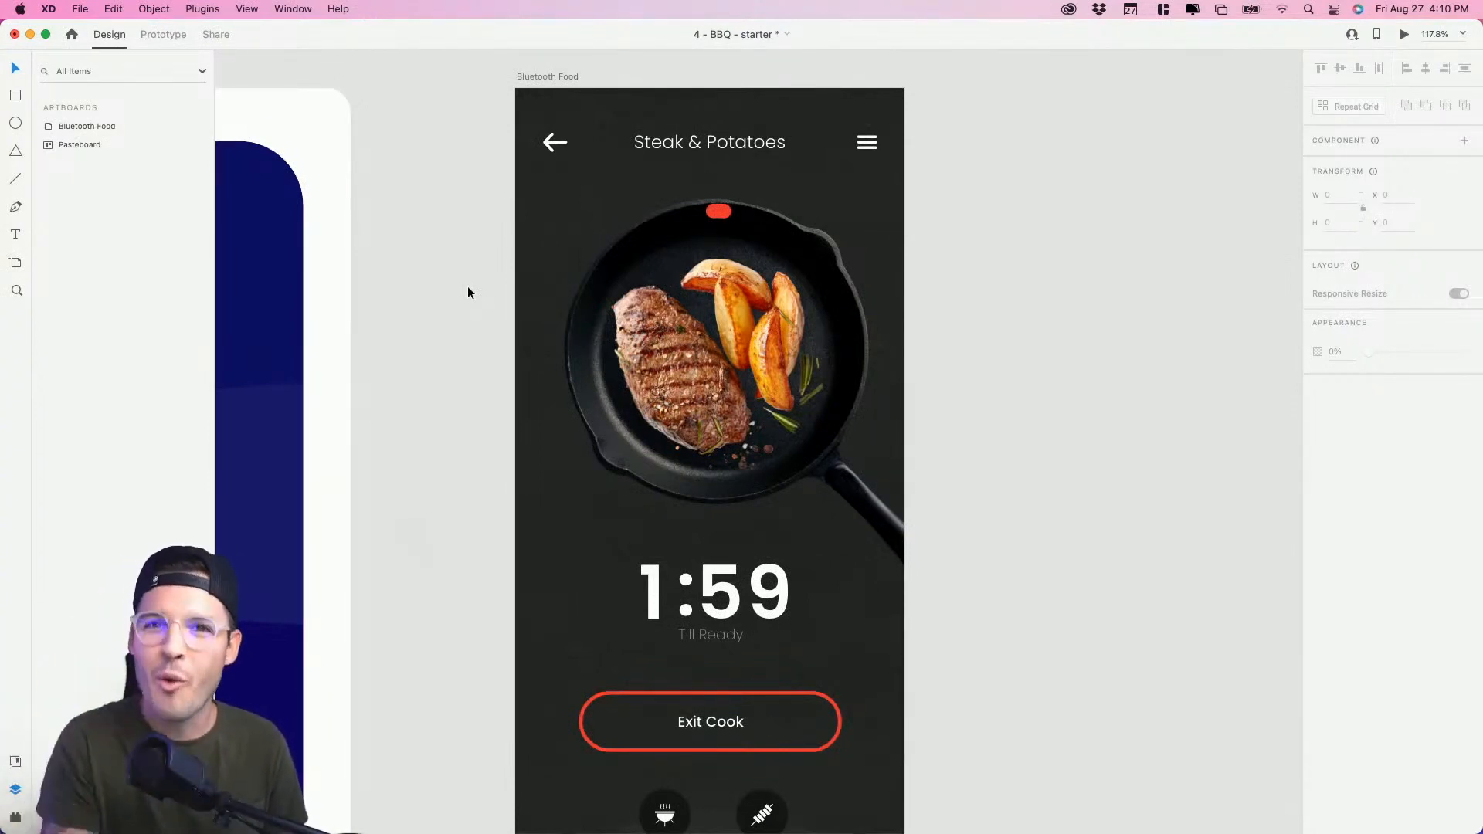
scroll(468, 292, "up", 5)
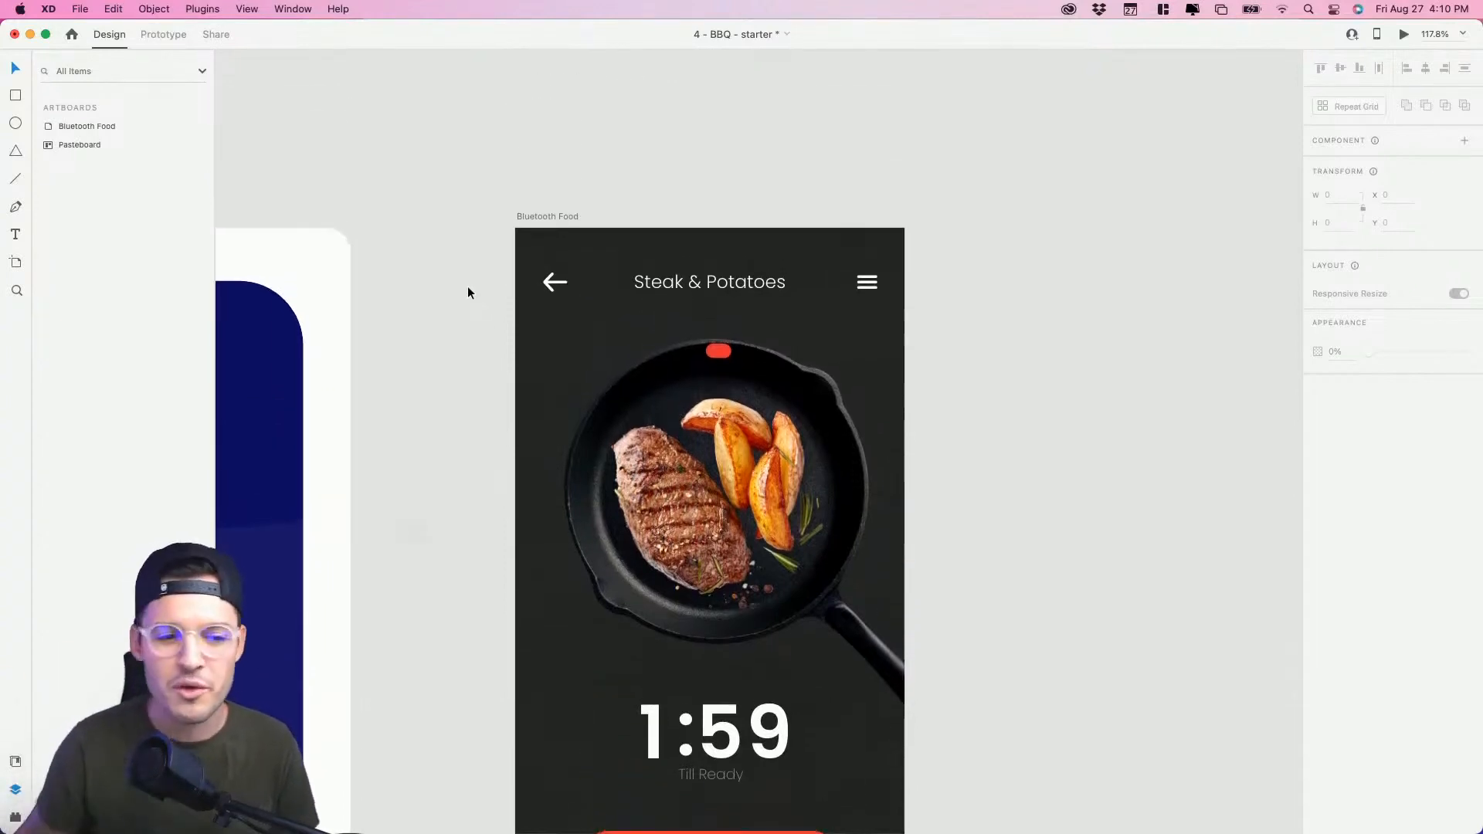
left_click_drag(538, 629, 532, 374)
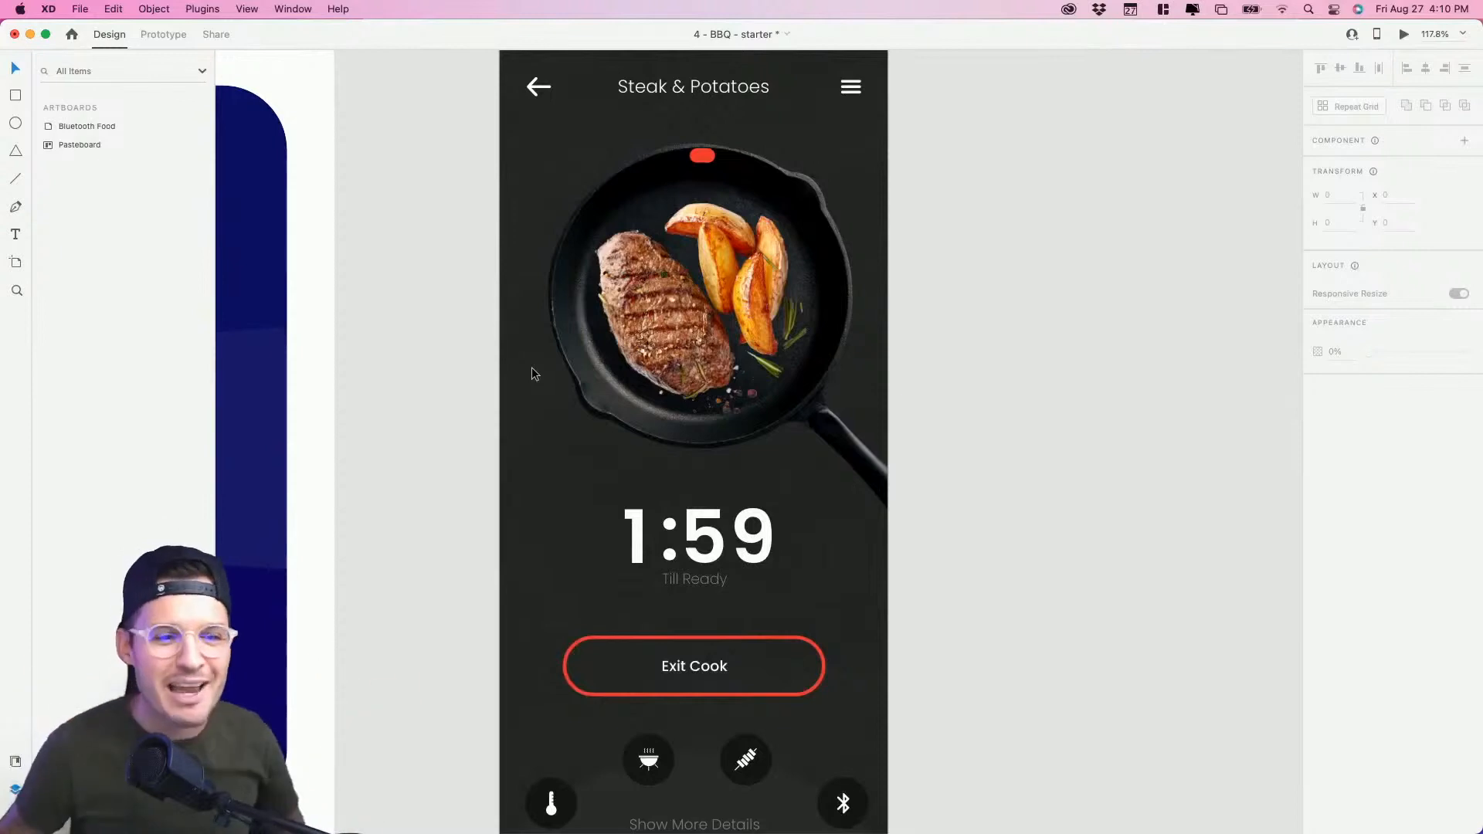
left_click(663, 313)
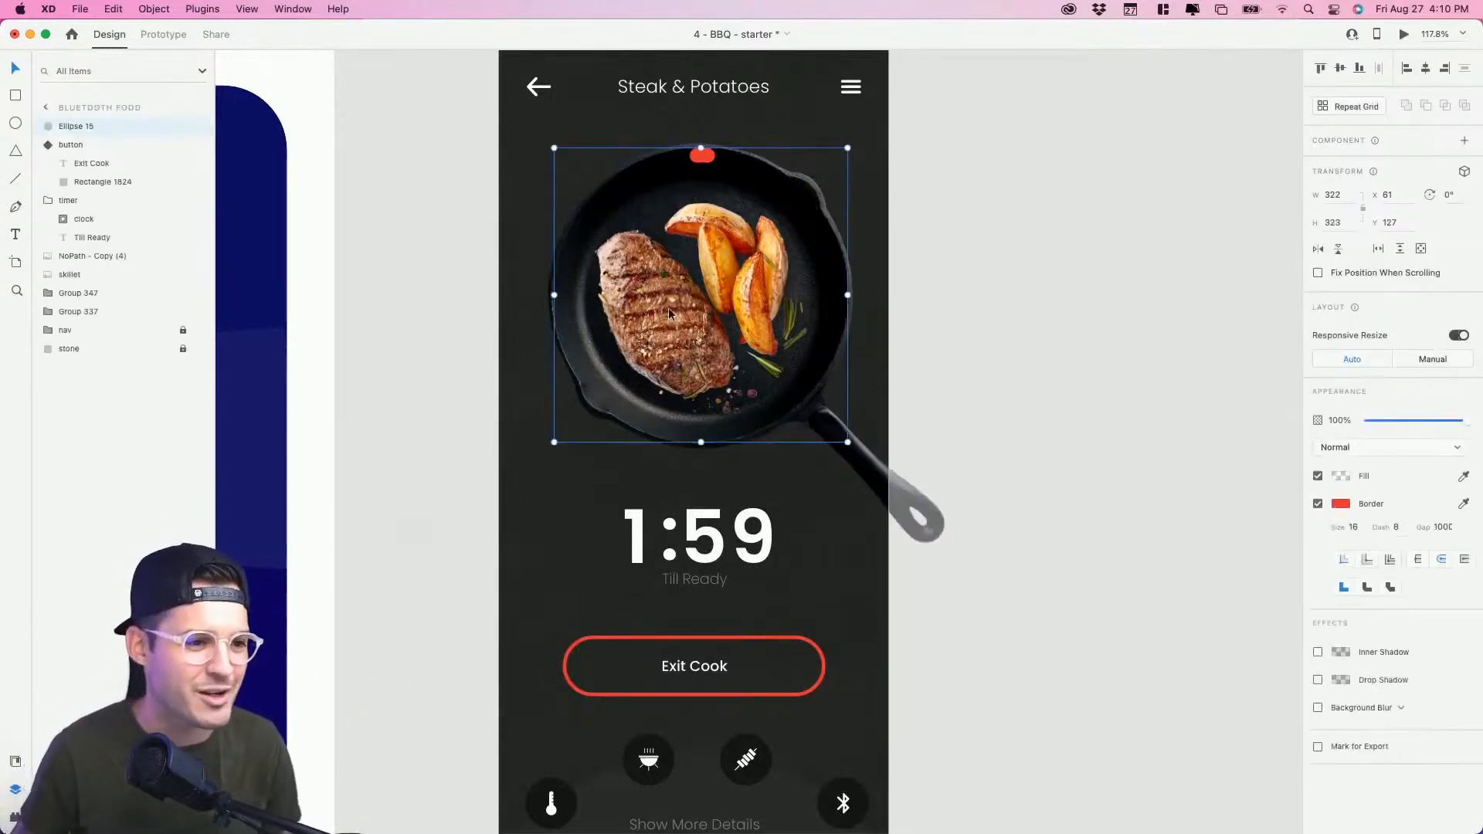
left_click(92, 256)
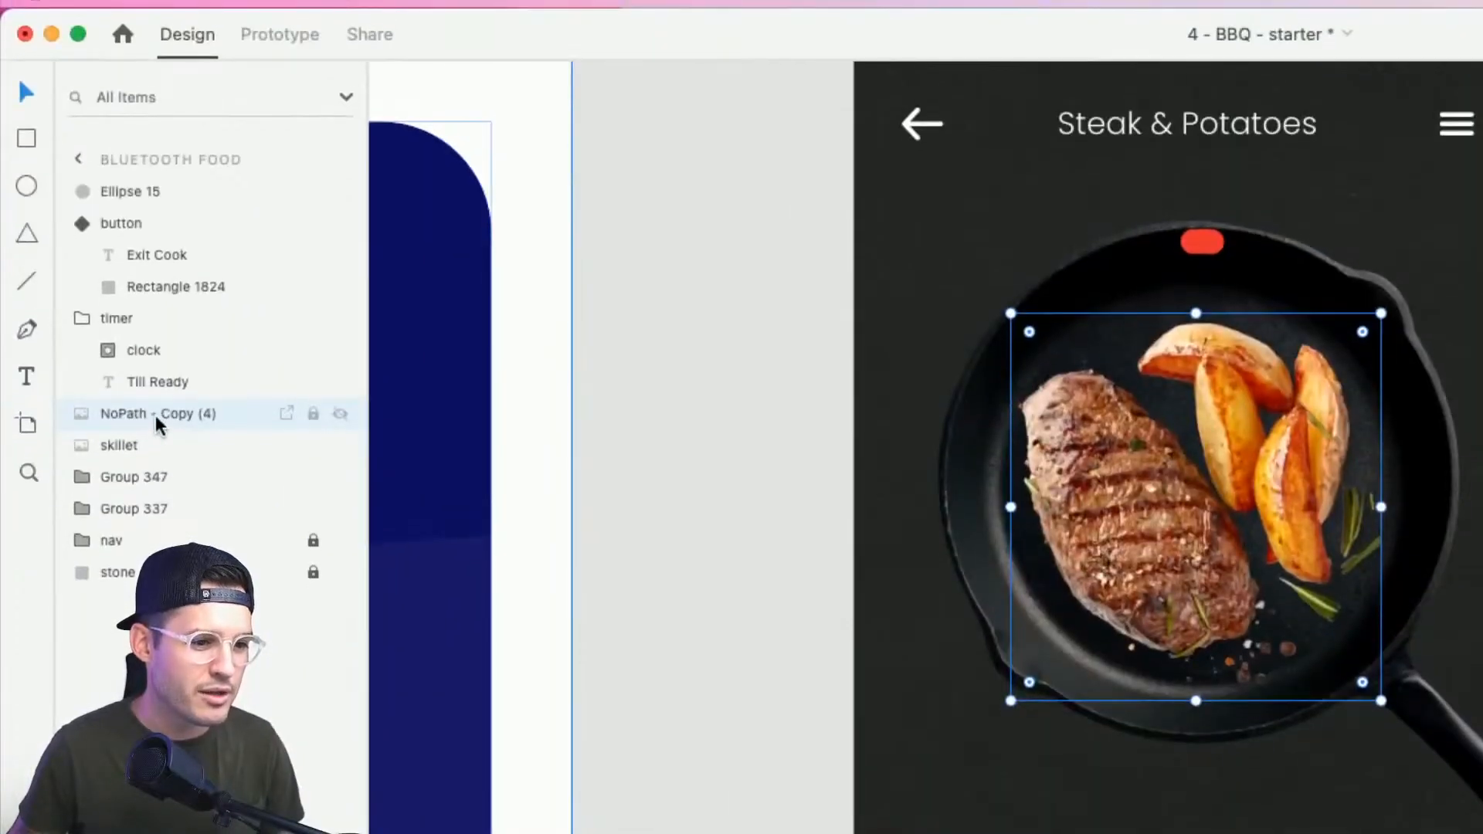
double_click(157, 422)
type("food")
key("Return")
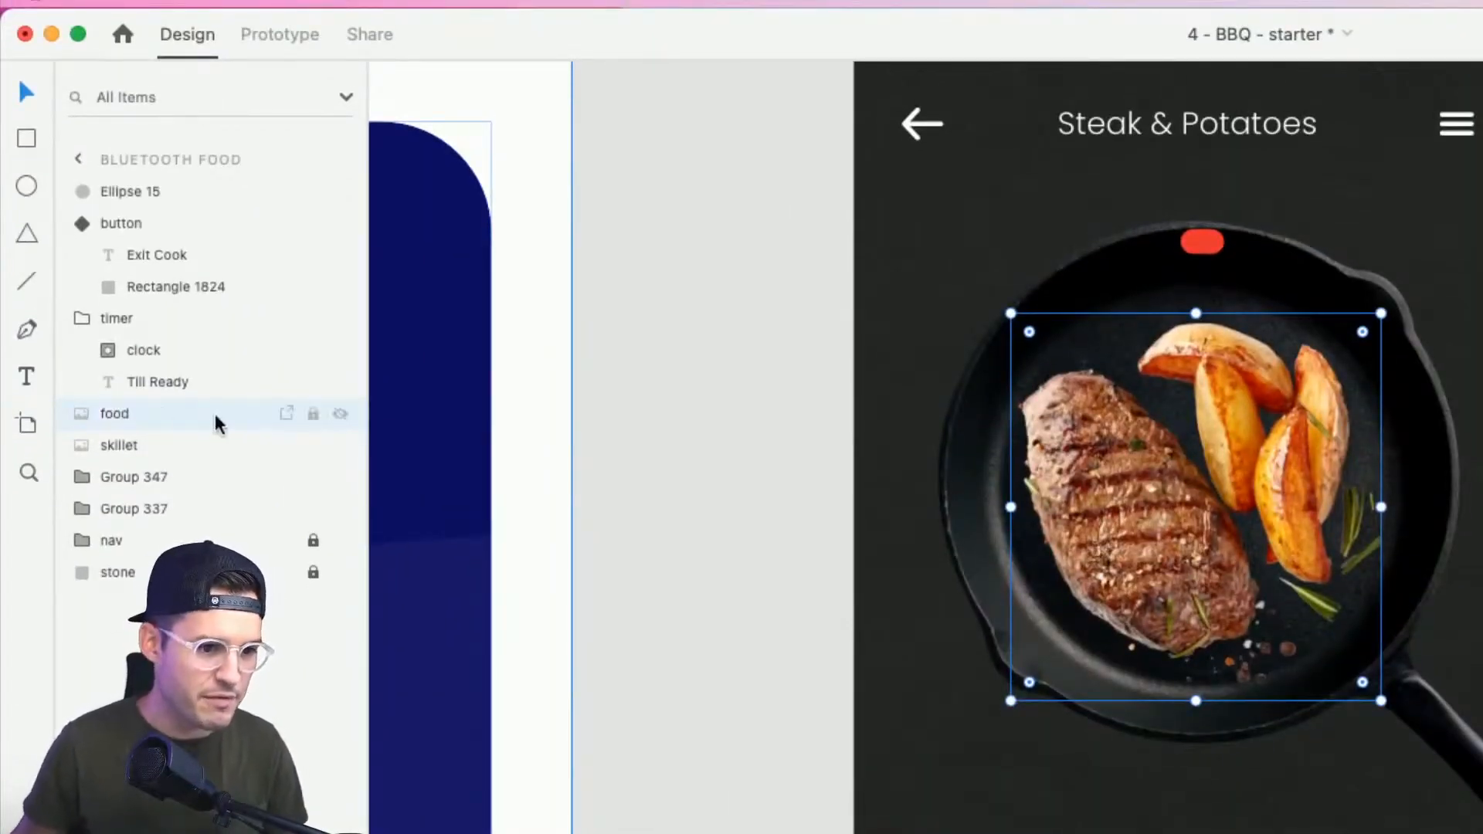
left_click(339, 415)
left_click(340, 415)
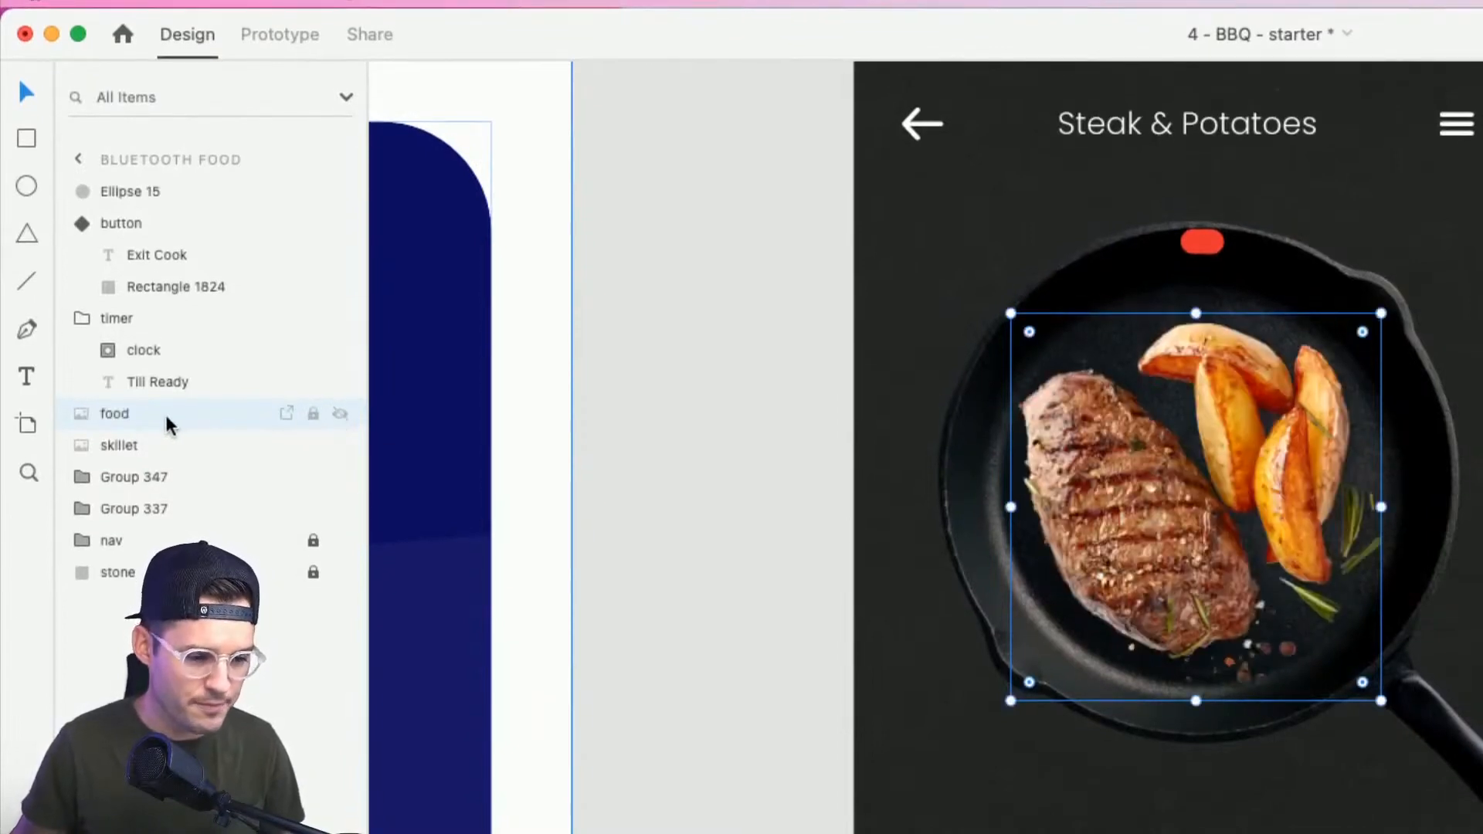
Step: Copy and paste the food image, move the copy below "Till Ready" in the timer group, and collapse the timer and button layers
key("super+c")
key("super+v")
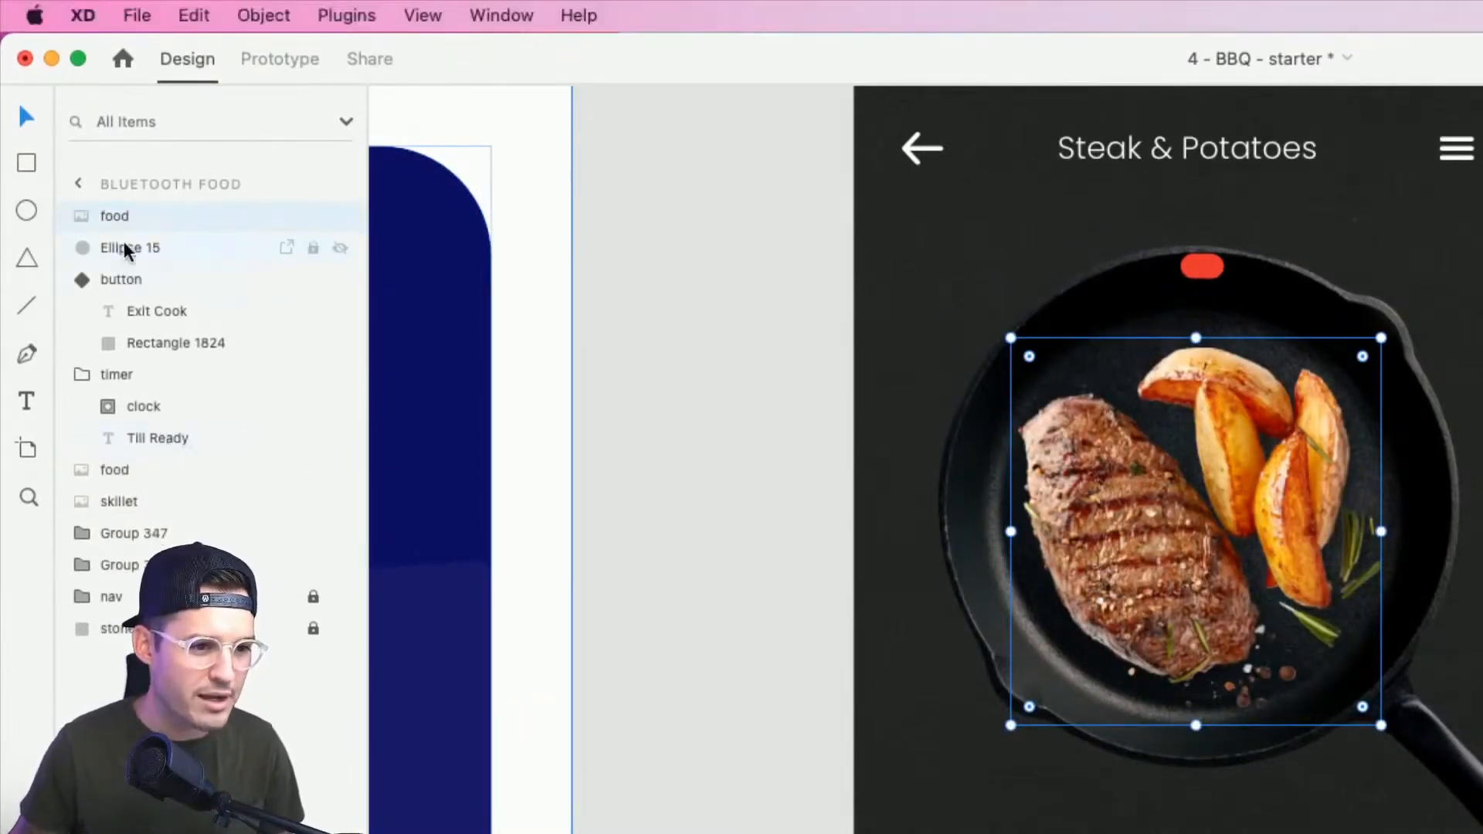
left_click_drag(122, 232, 129, 455)
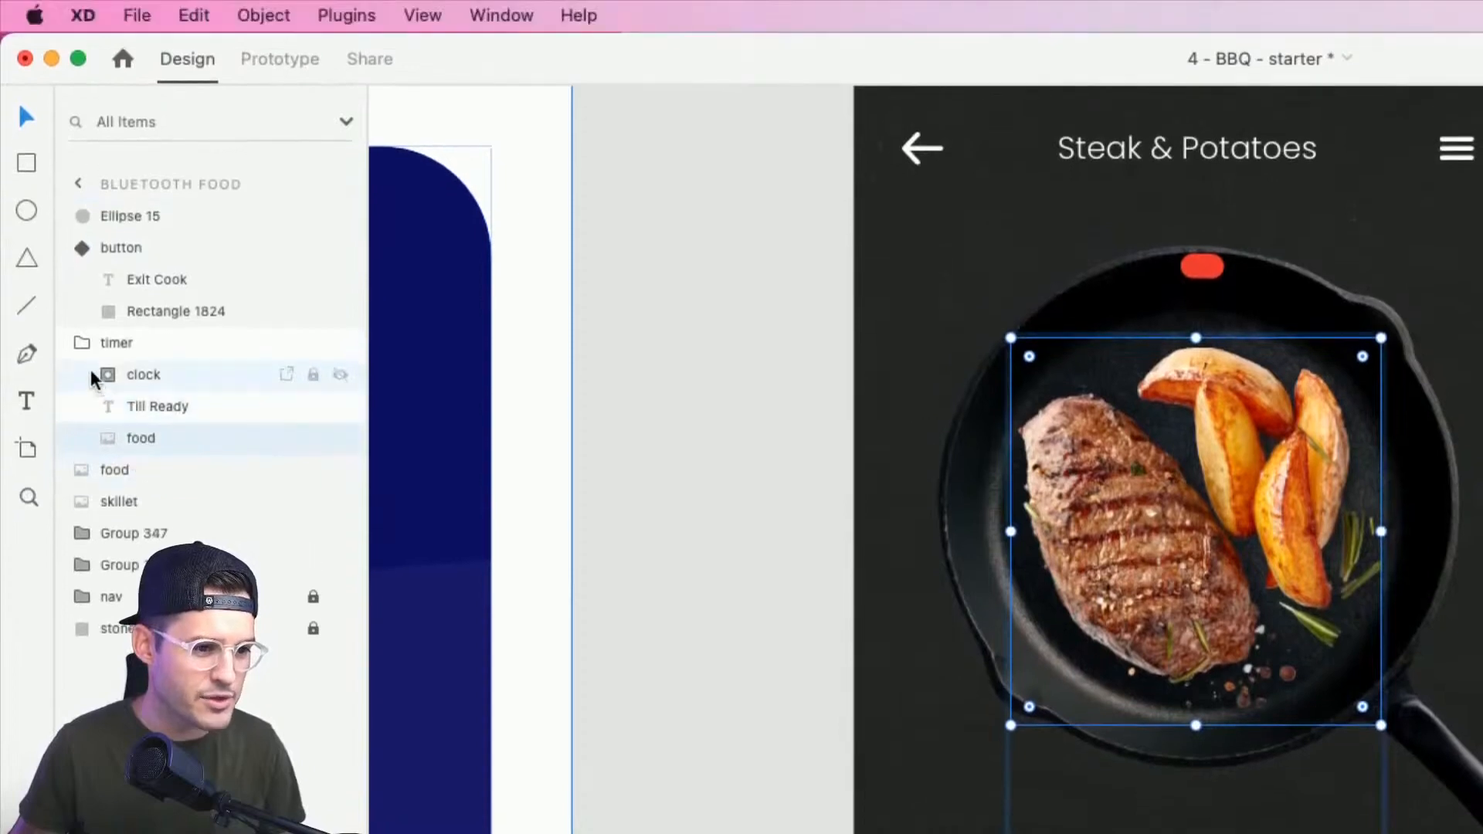
left_click(82, 342)
left_click(82, 248)
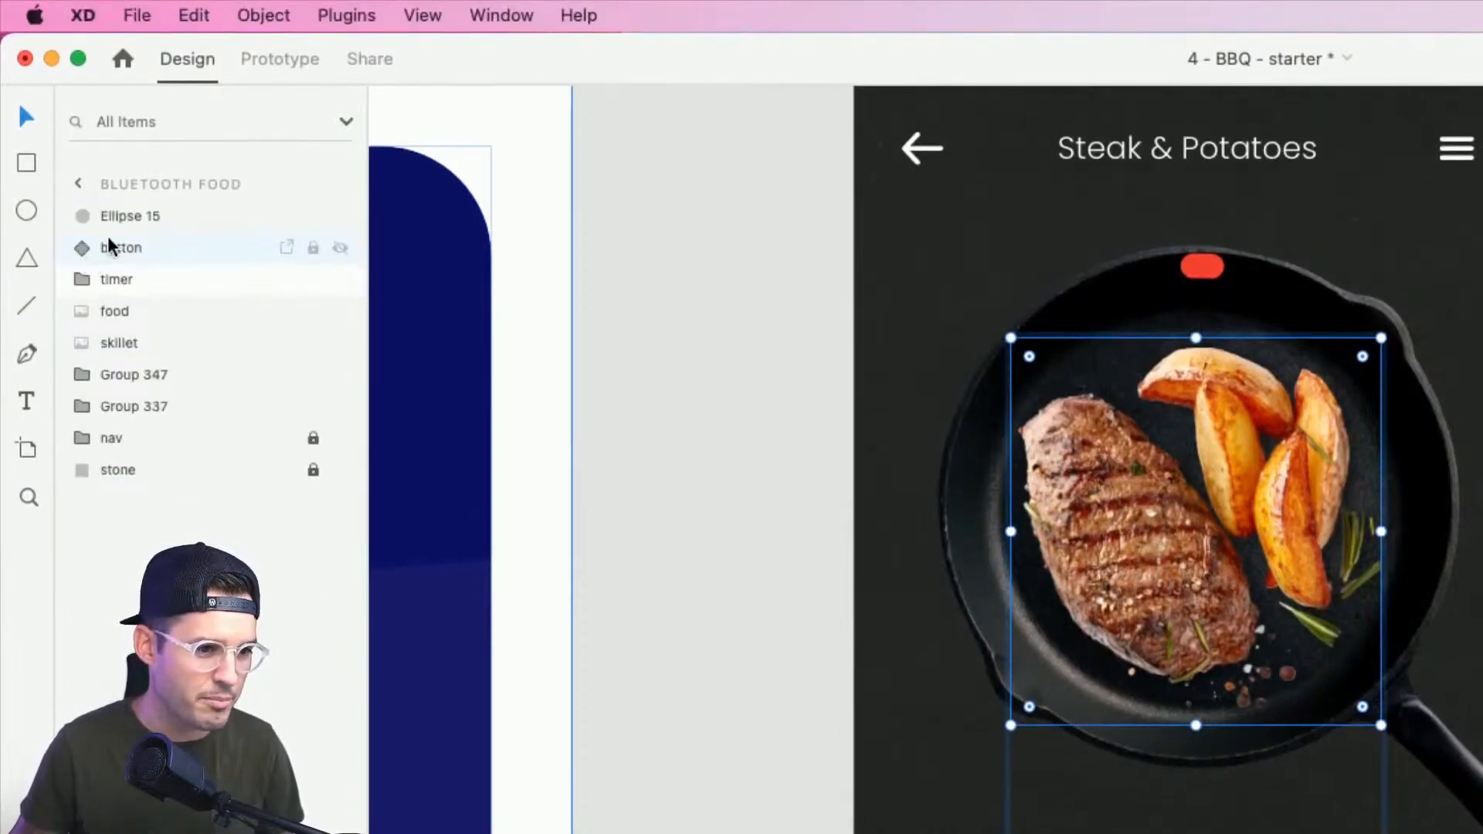
Step: Rename the red ring's layer as "chart"
left_click(120, 225)
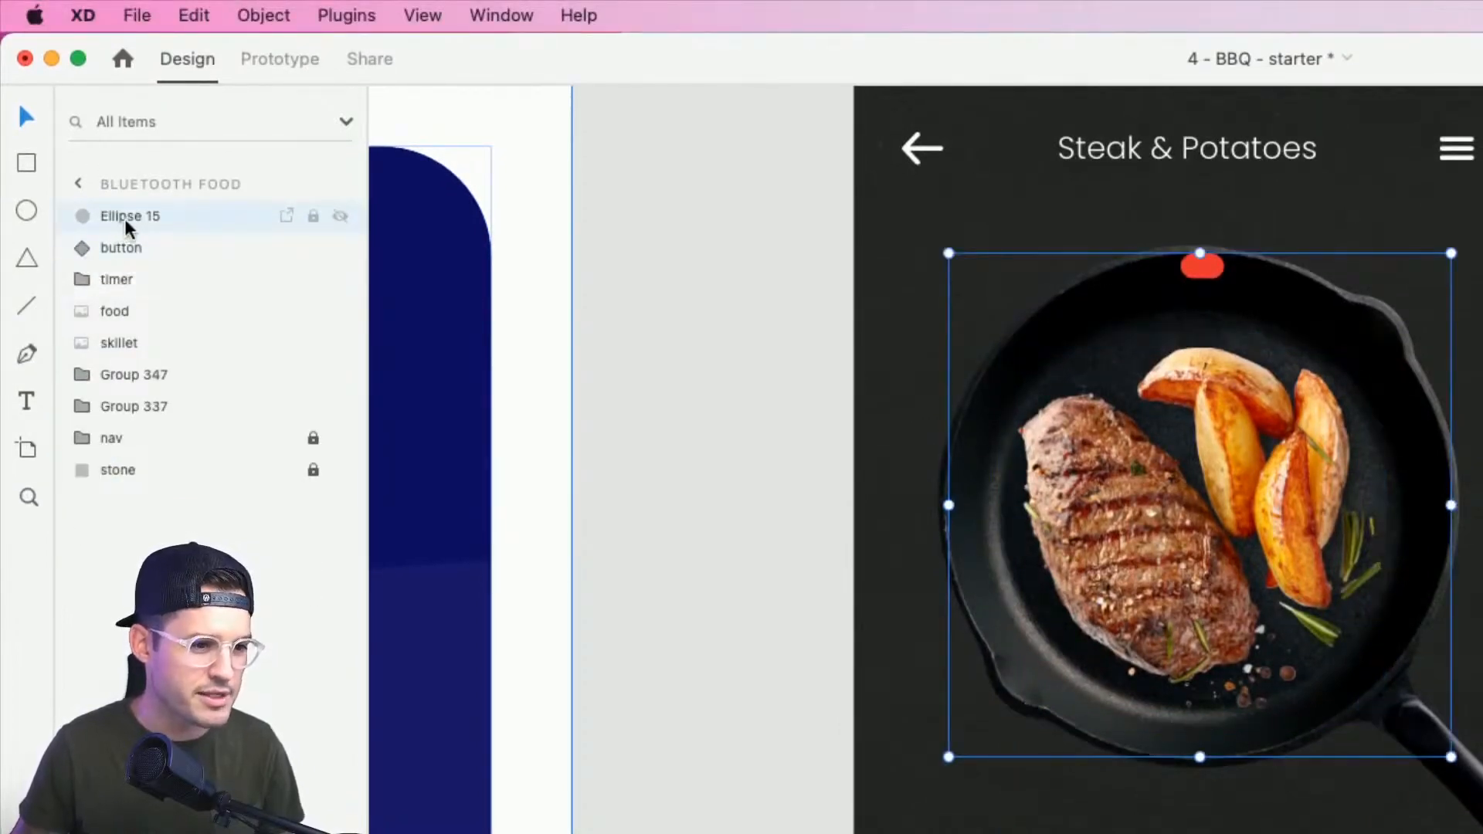
double_click(126, 220)
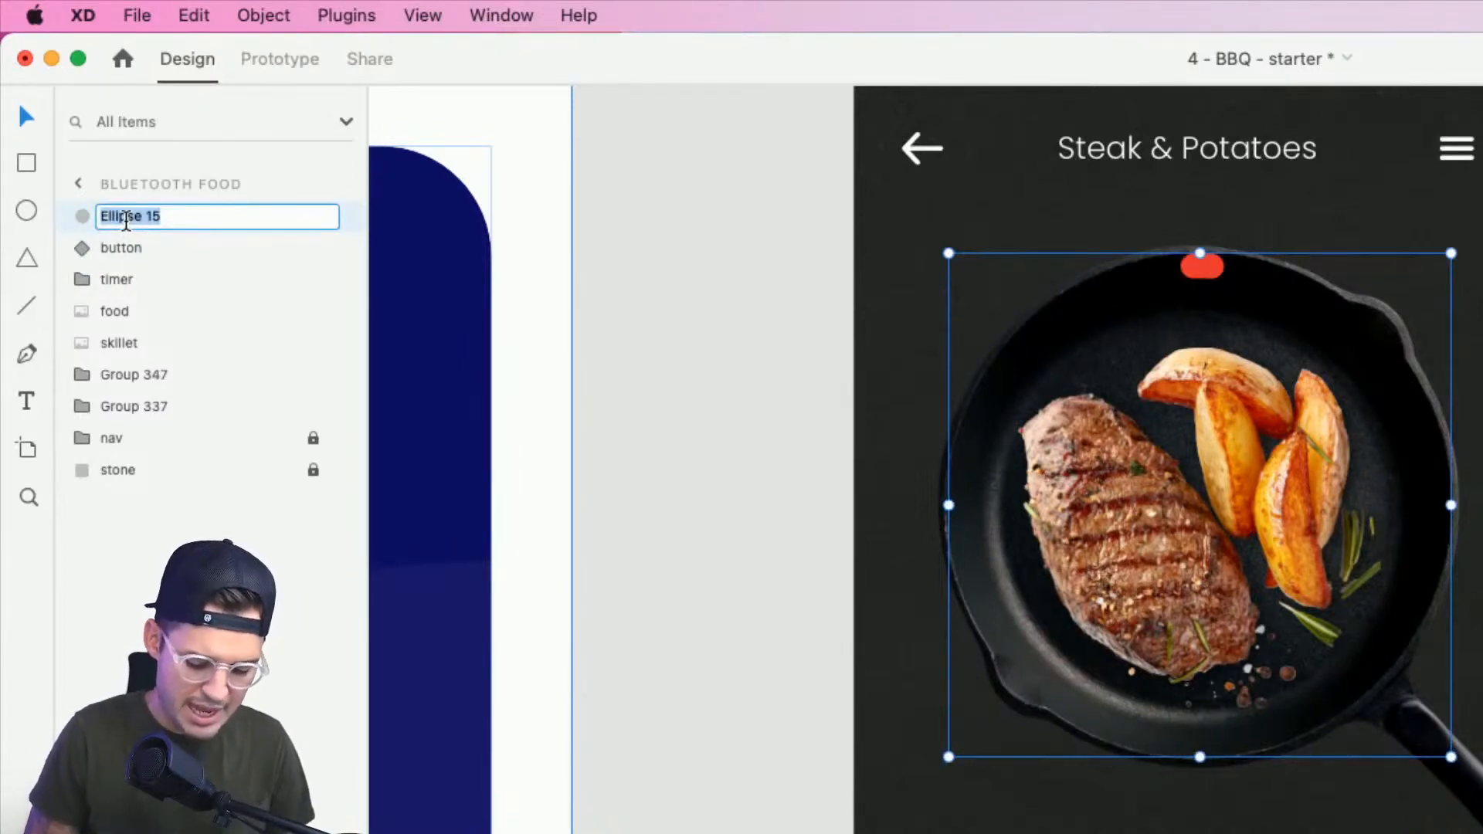
type("chart")
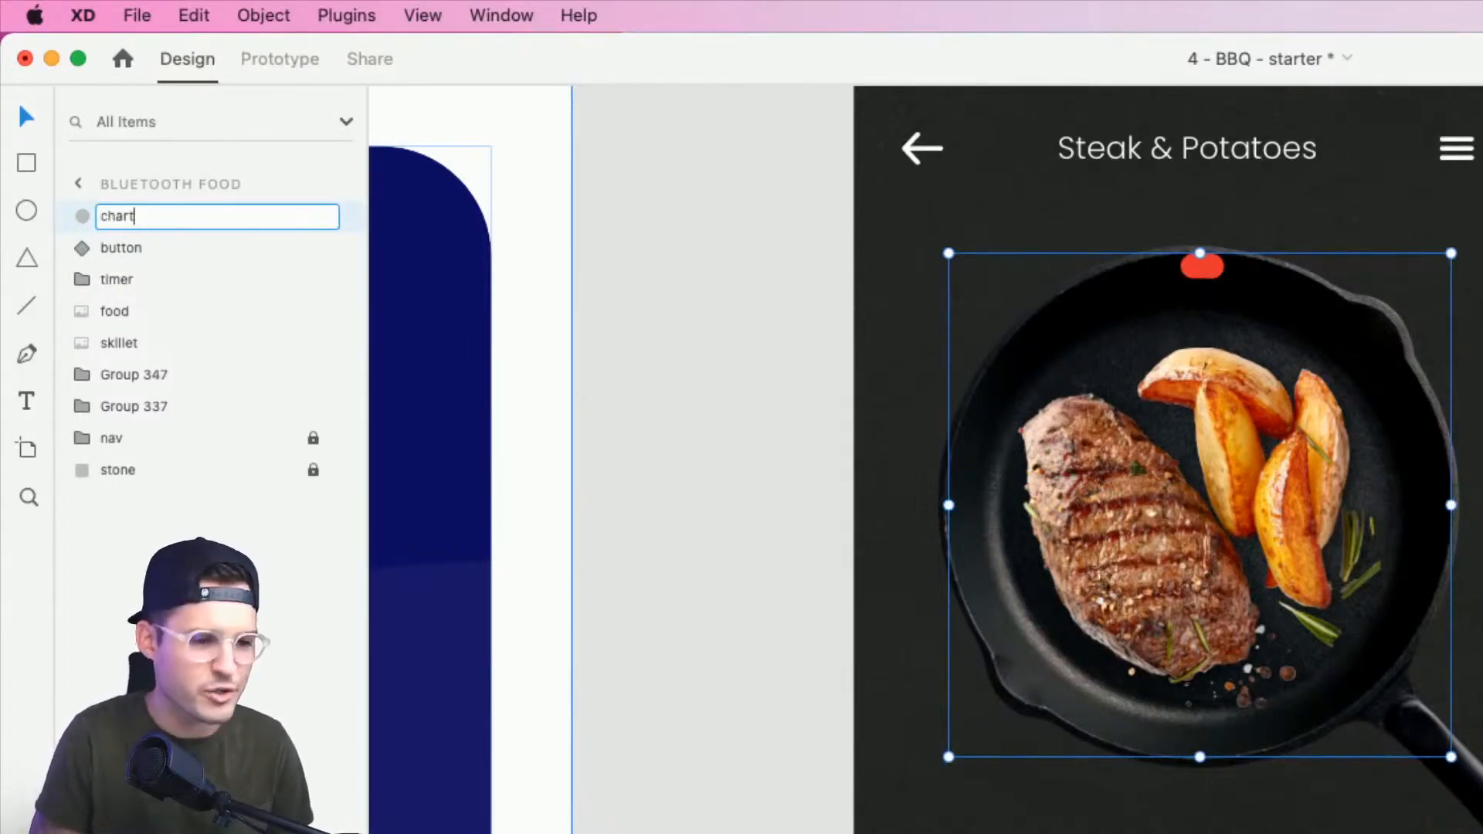
key("Return")
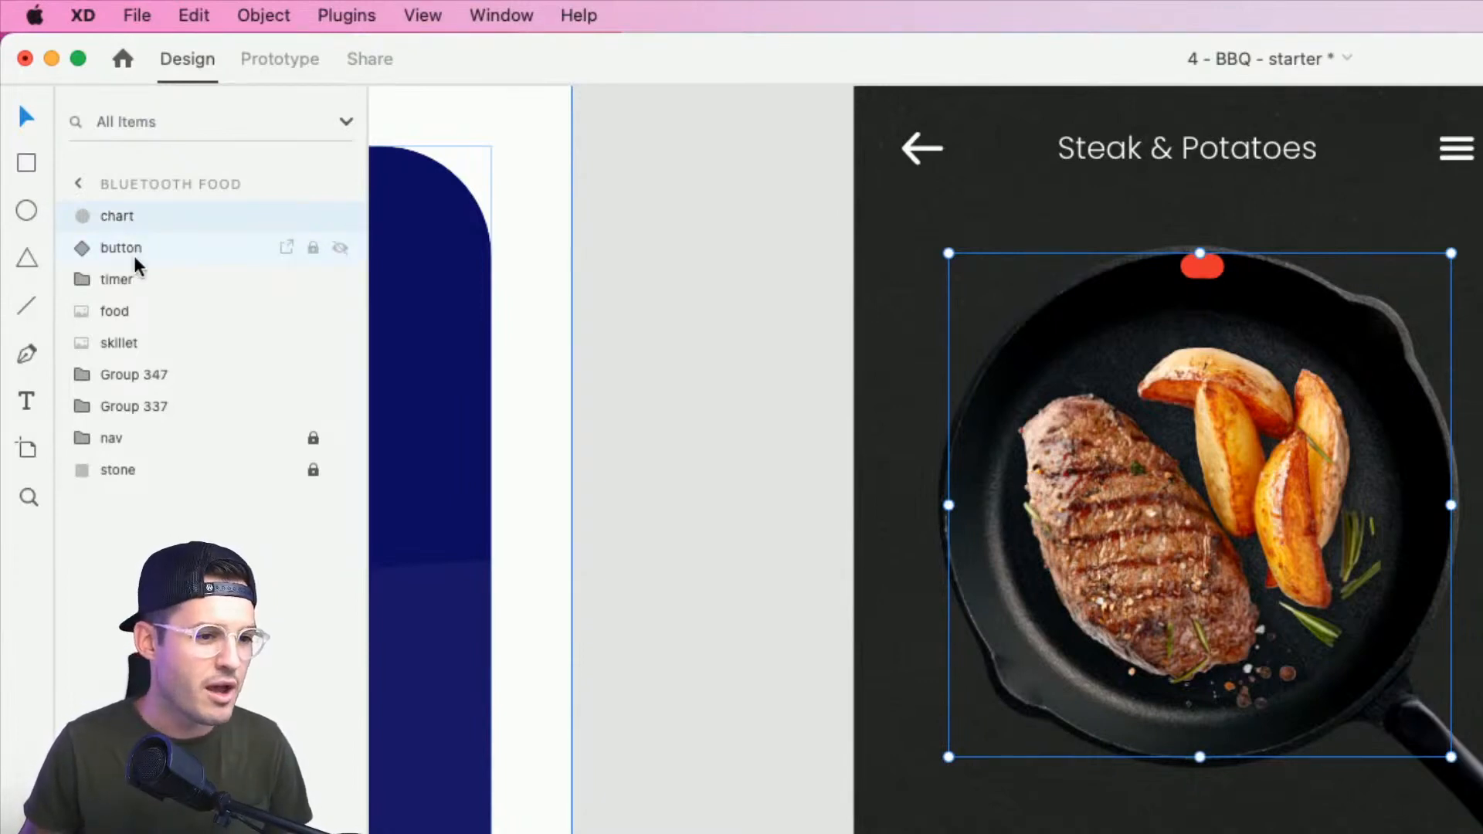
Step: Move the food layer above the chart layer and duplicate it in place
left_click(131, 311)
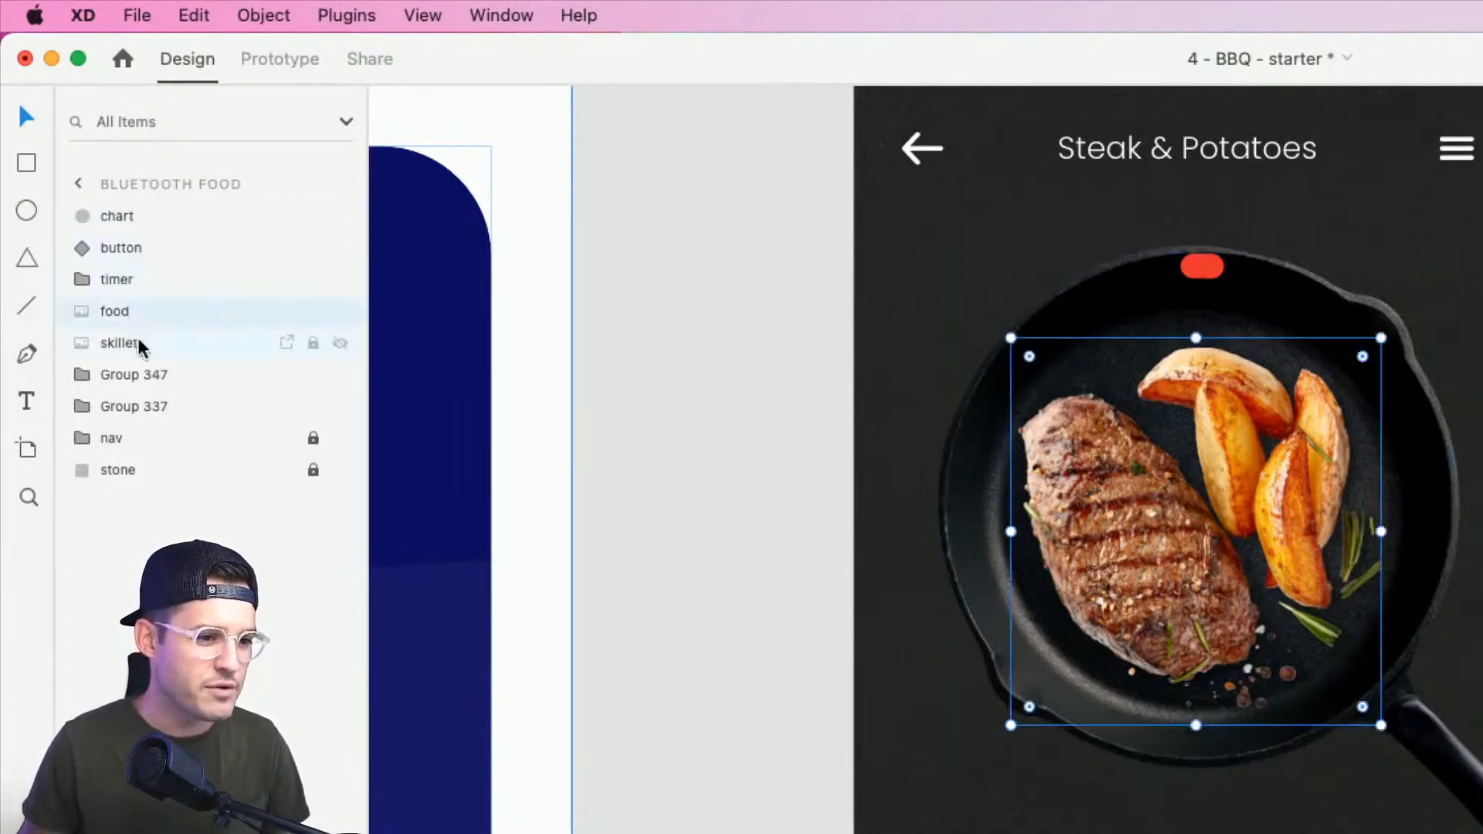
left_click(136, 344)
left_click(131, 318)
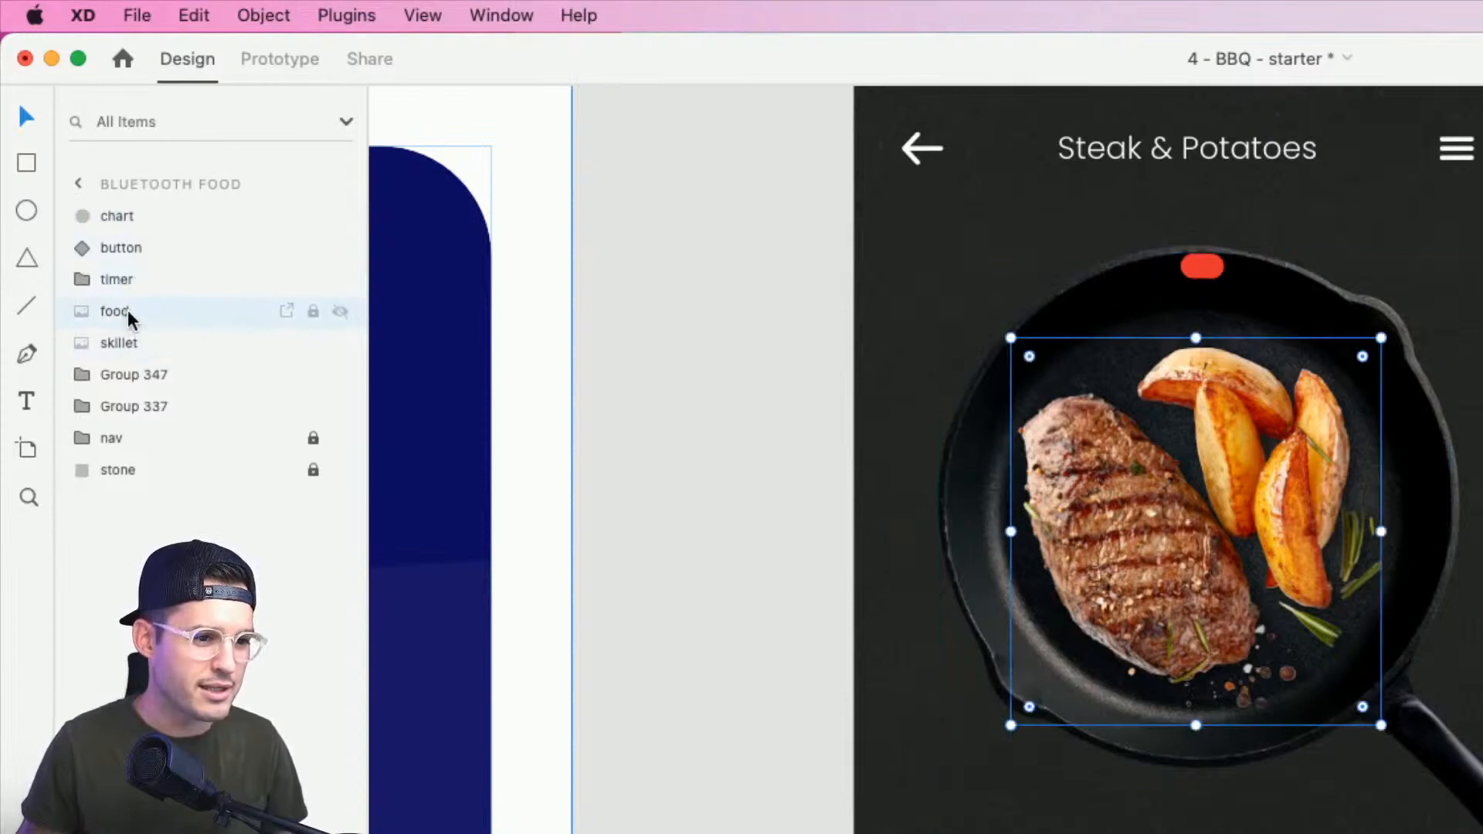
left_click_drag(129, 316, 133, 209)
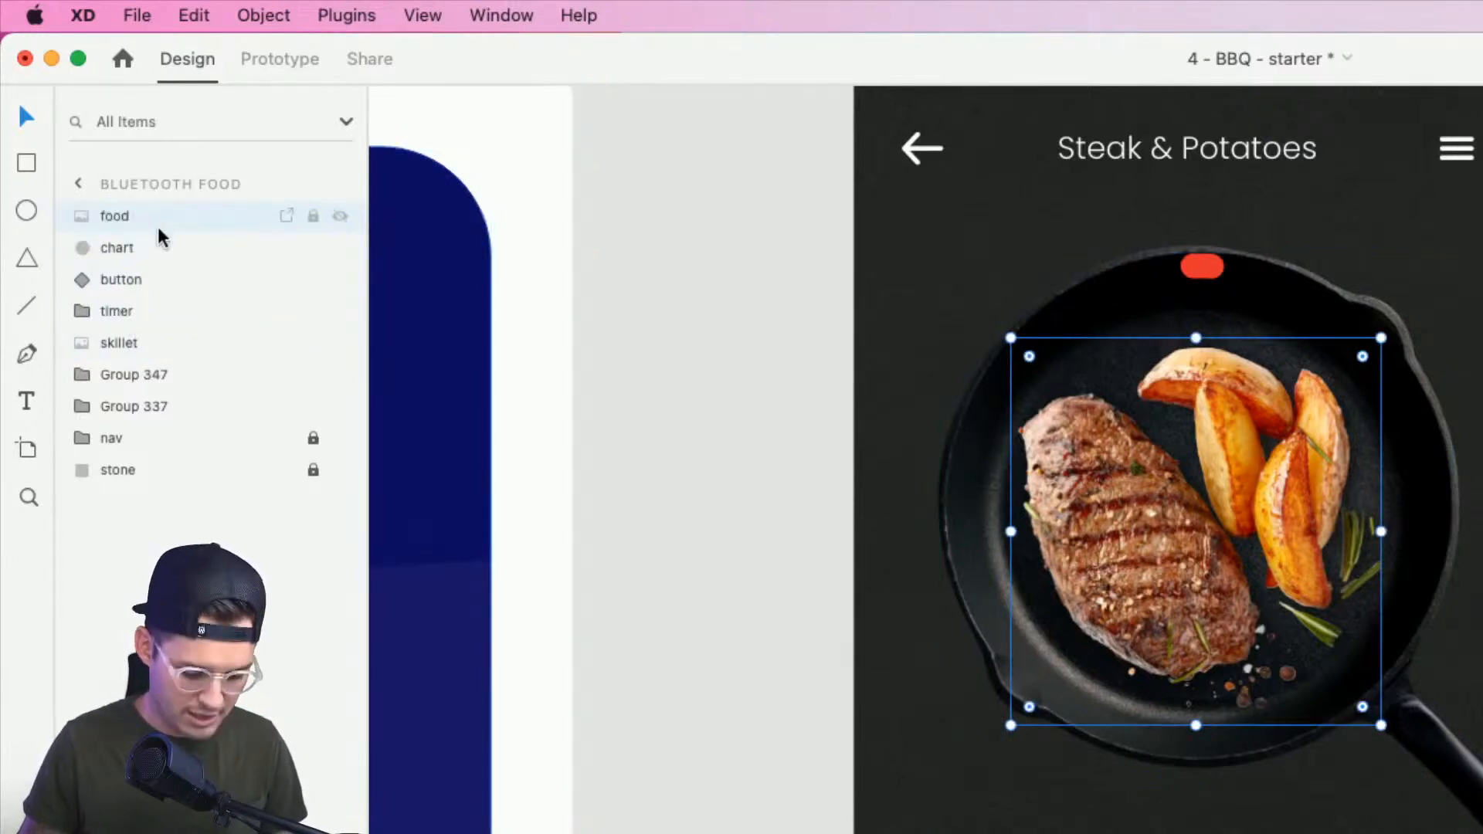
key("super+d")
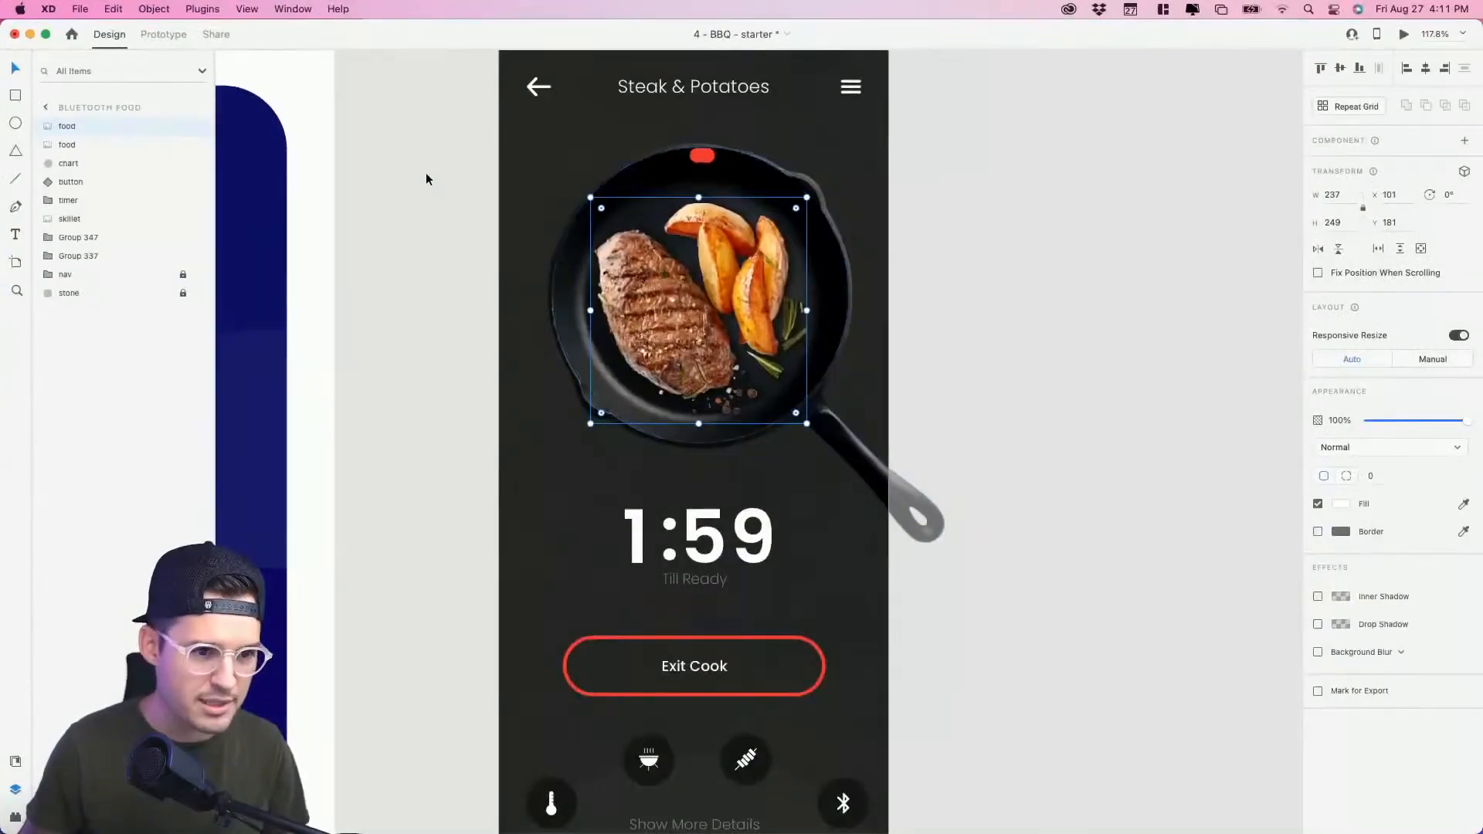
left_click(524, 252)
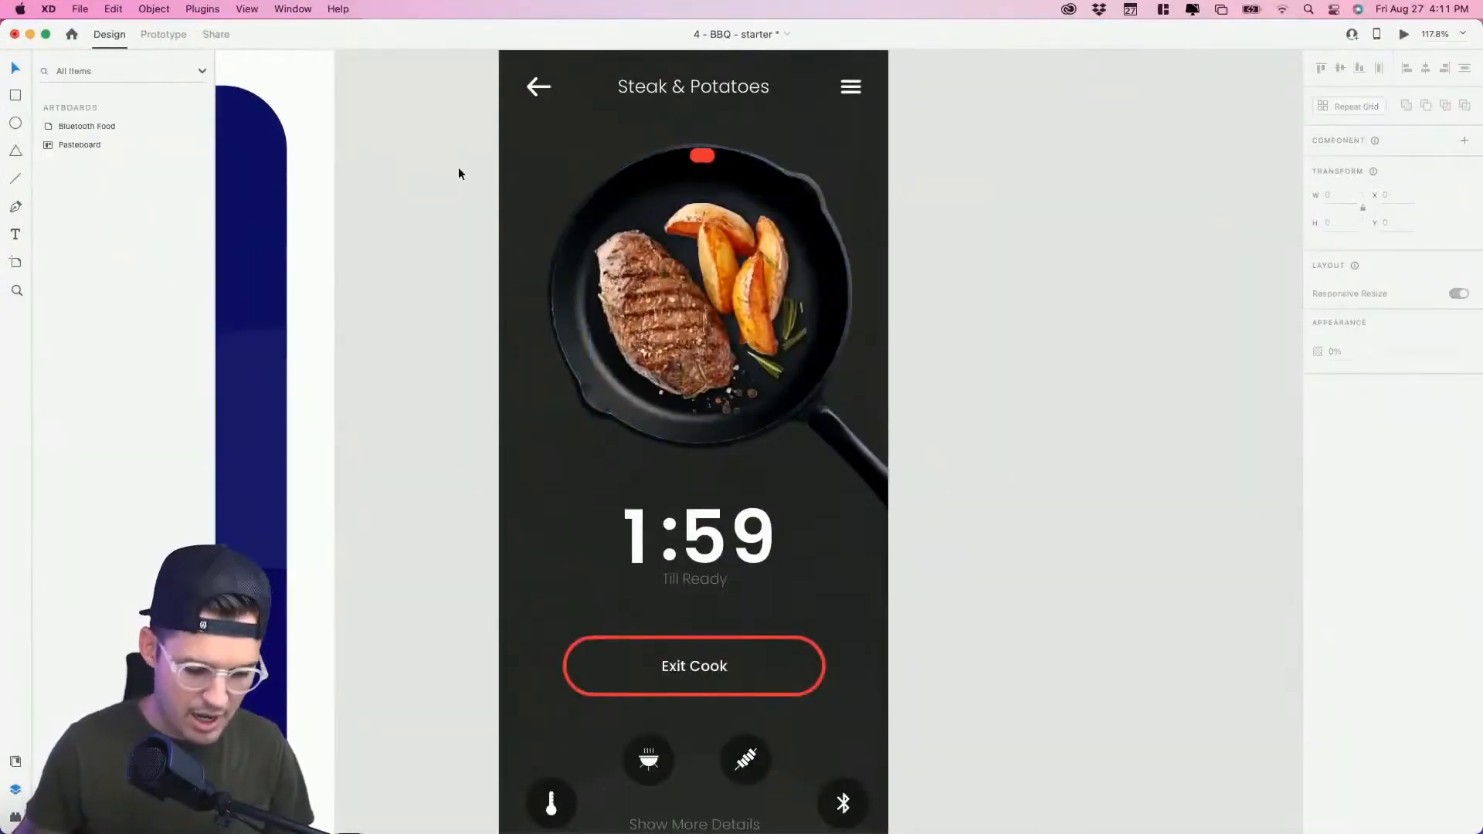
Step: Draw a white rectangle about 357 by 291 over the skillet and move it onto the pasteboard beside the artboard
key("r")
left_click_drag(545, 417, 864, 154)
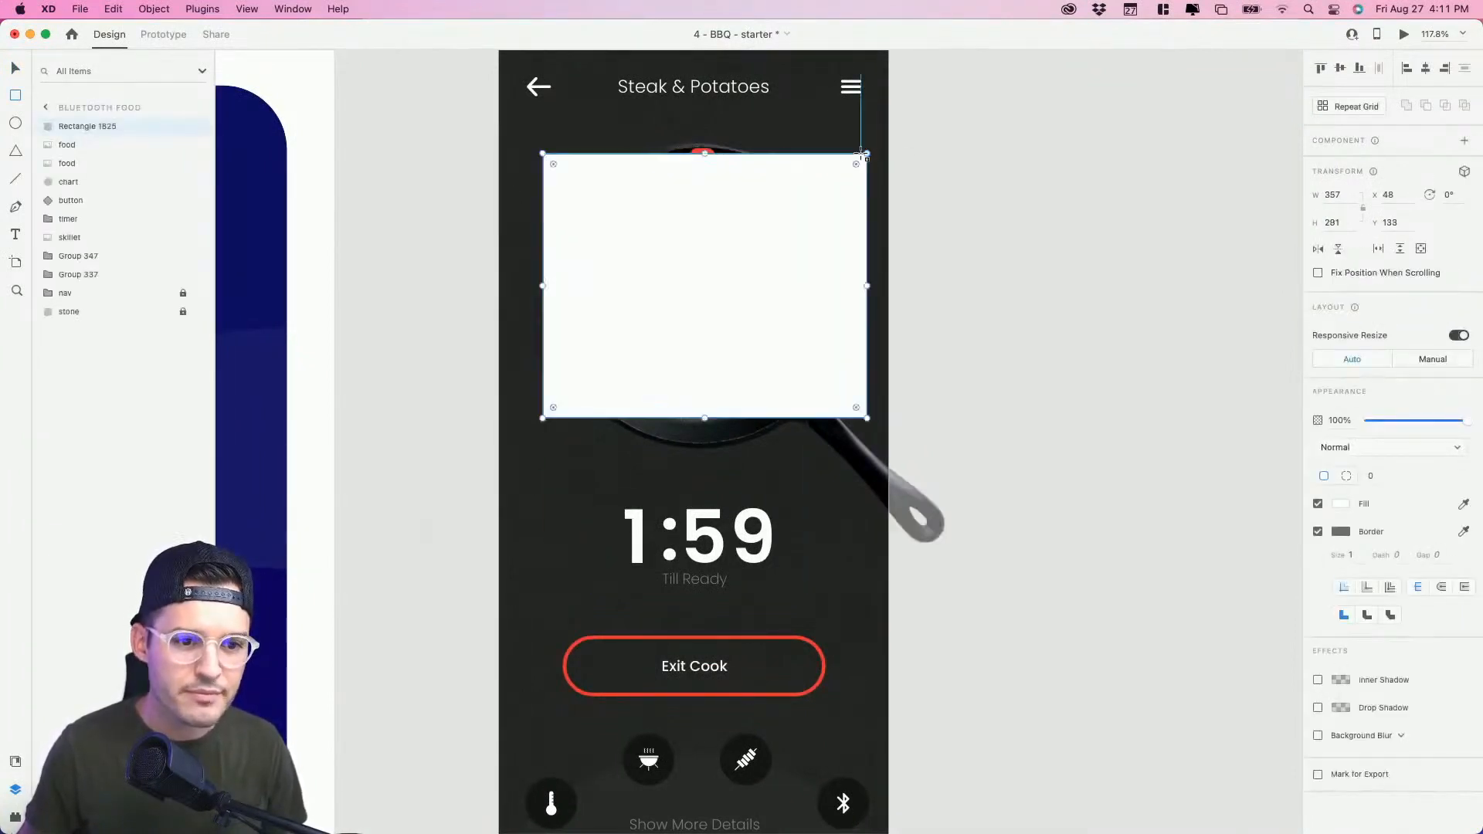
key("v")
left_click_drag(774, 225, 1258, 232)
Step: Move one food image from the skillet onto the white rectangle on the pasteboard
left_click(679, 296)
left_click_drag(679, 295, 1129, 296)
left_click_drag(1017, 296, 630, 300)
left_click_drag(788, 305, 809, 303)
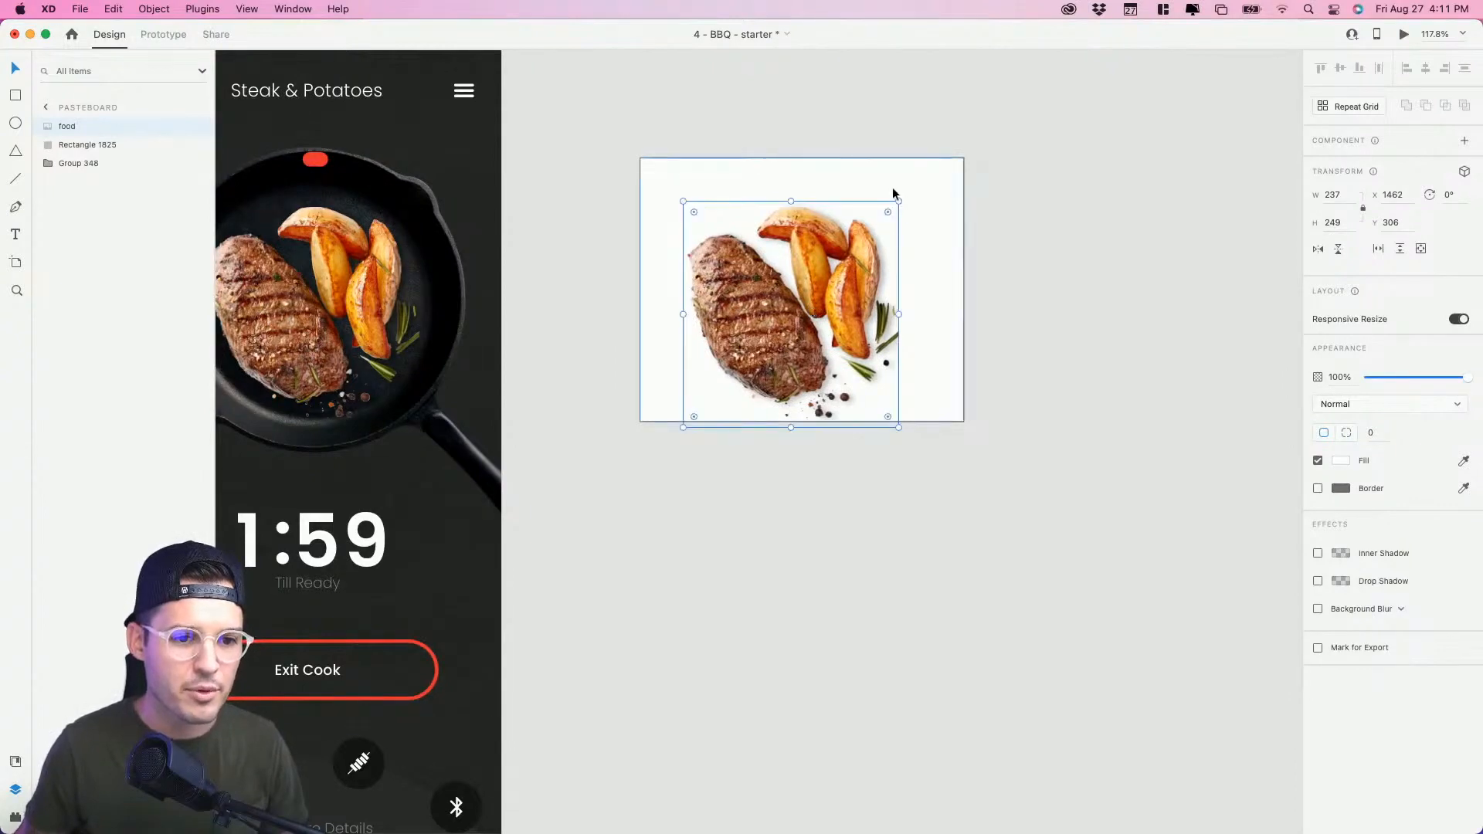
Step: Resize the white pasteboard rectangle to about 280 by 248 around the food and bring it in front of the food image
left_click(893, 187)
left_click_drag(802, 158, 803, 196)
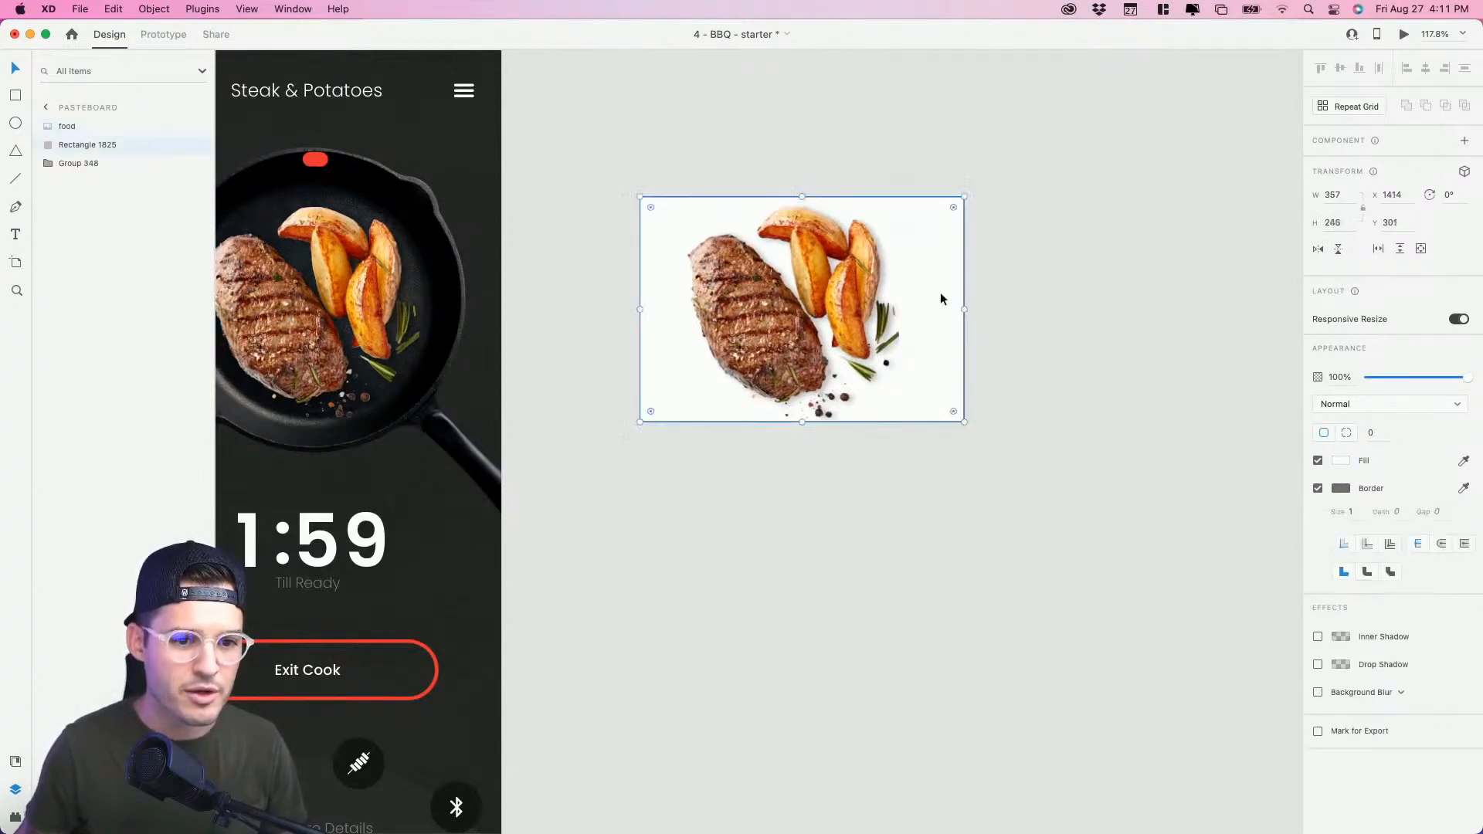
left_click_drag(965, 309, 928, 310)
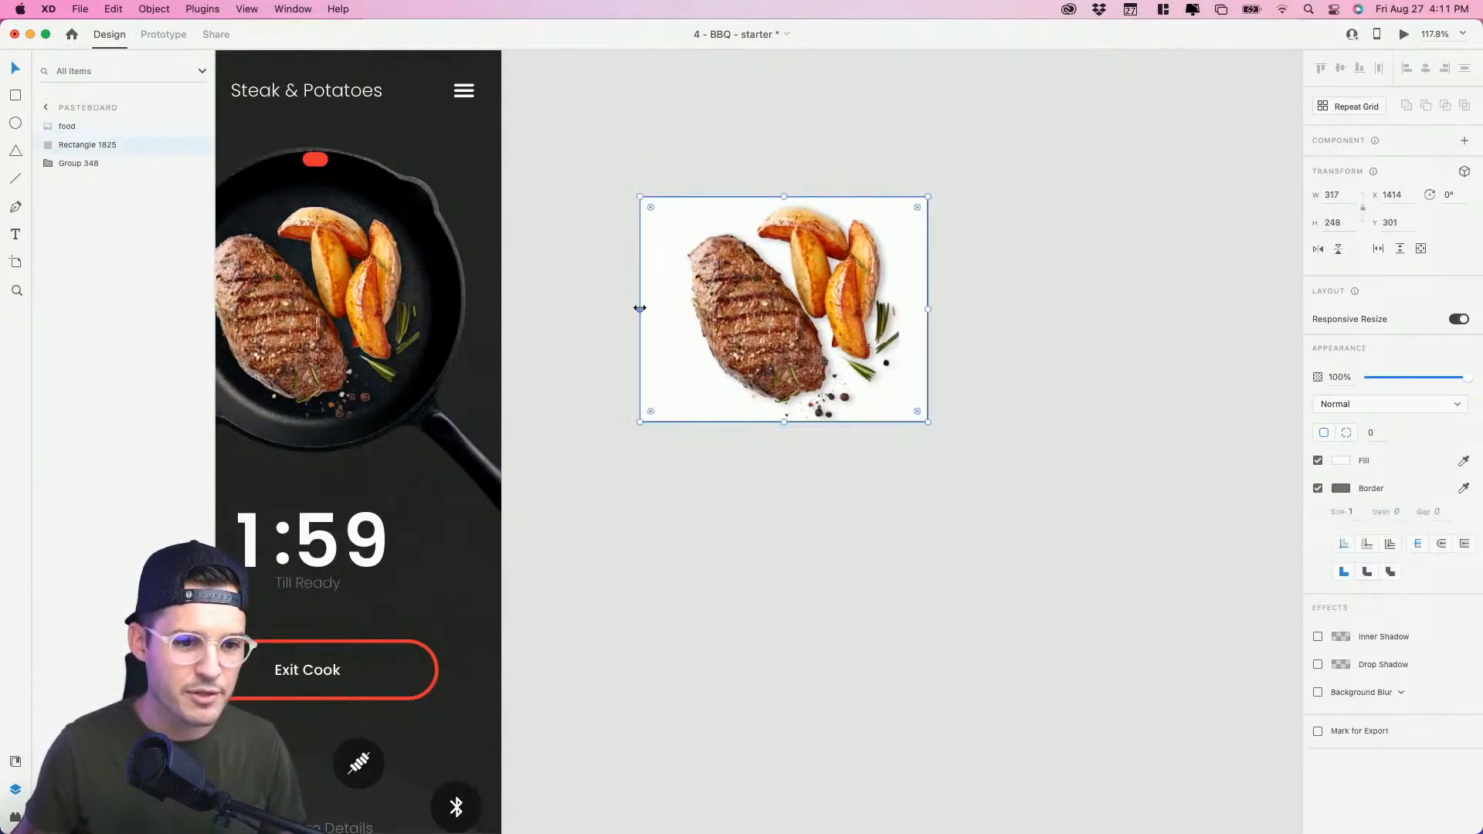
left_click_drag(640, 308, 672, 309)
key("super+bracketright")
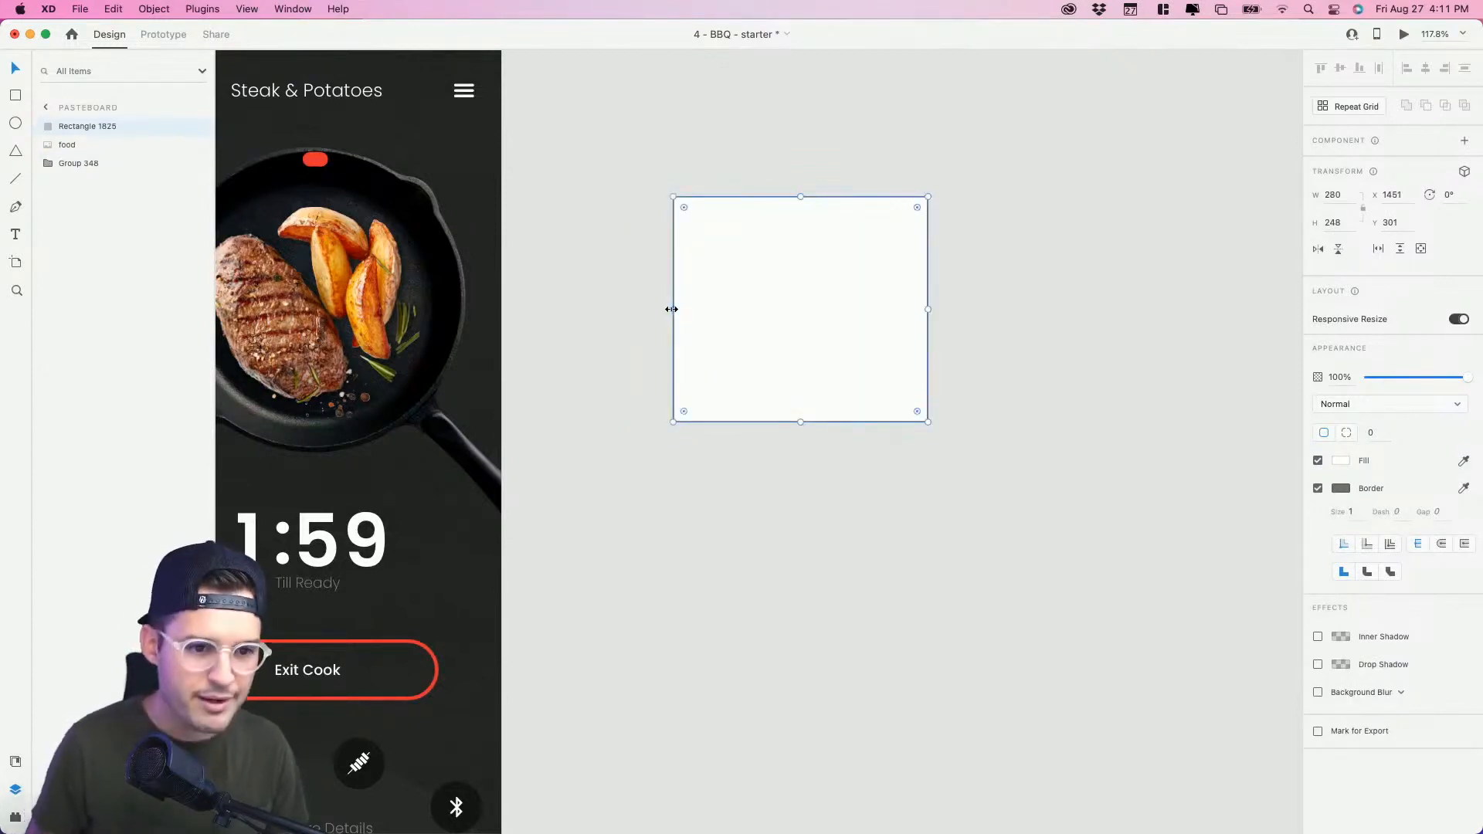
Step: Mask the pasteboard food image with the white rectangle's shape
left_click_drag(1038, 175, 640, 438)
right_click(768, 327)
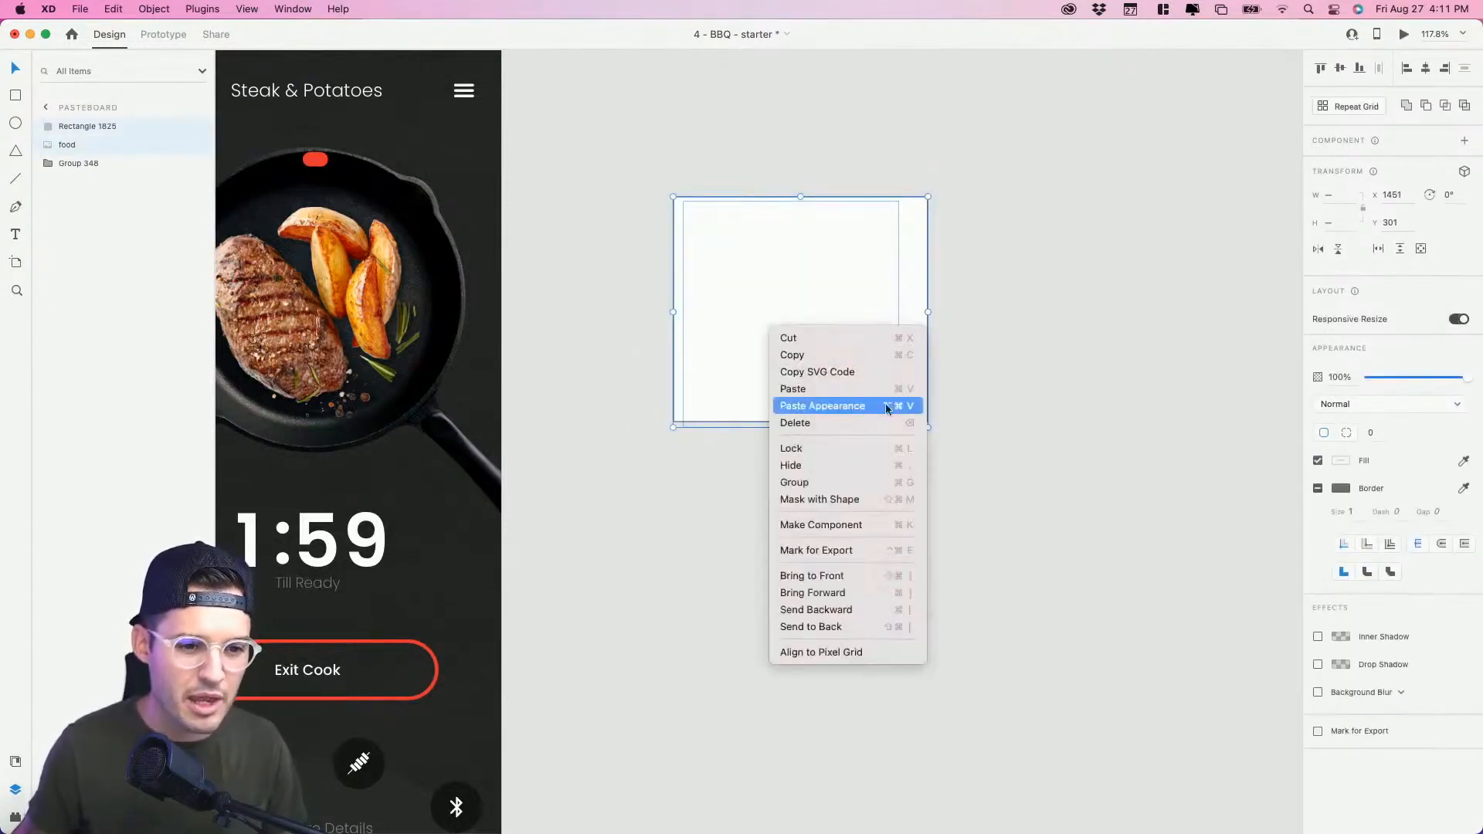
left_click(868, 500)
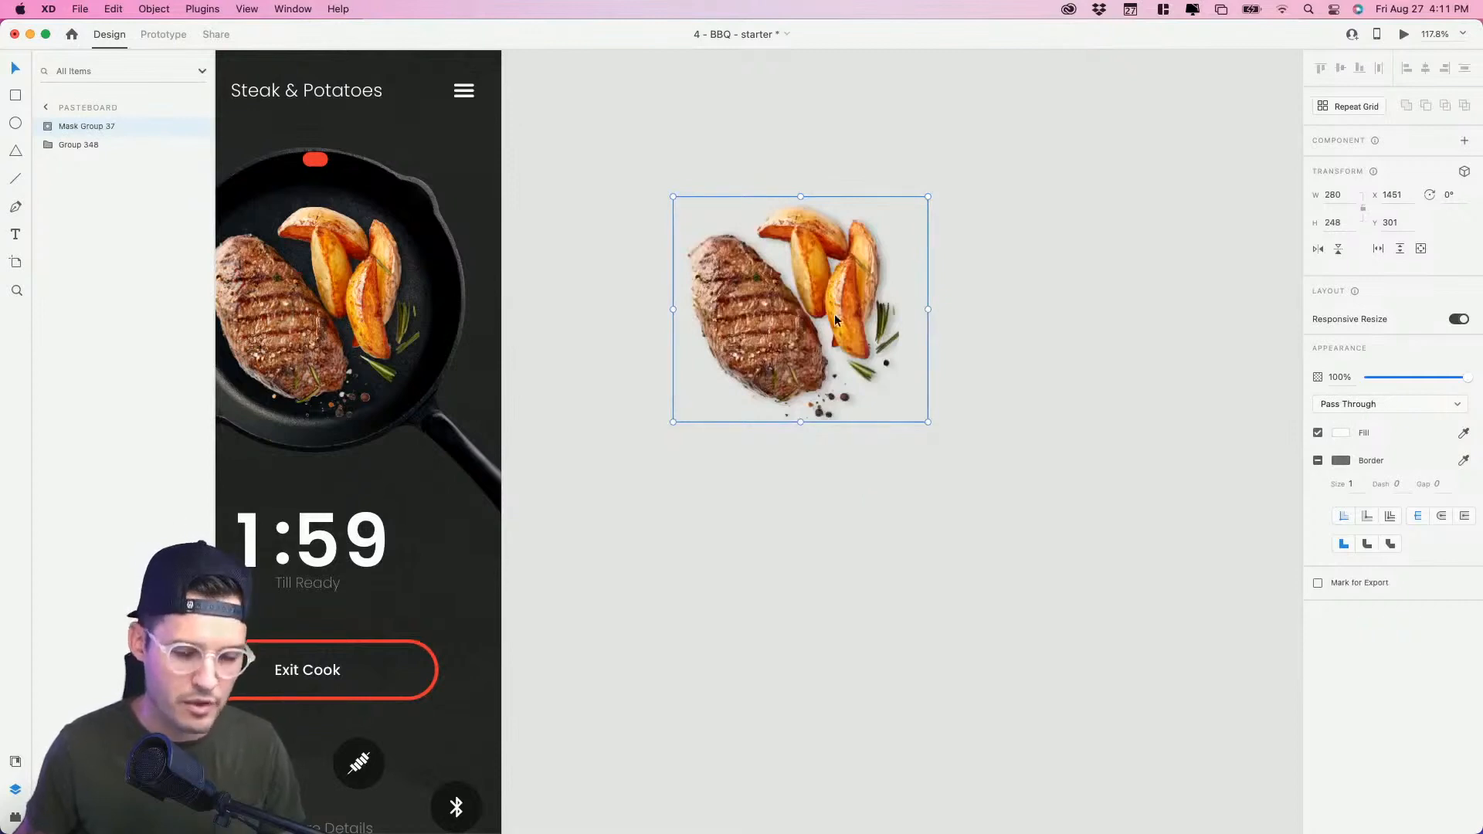
Step: Delete the duplicate food image lying on top of the skillet
left_click(310, 290)
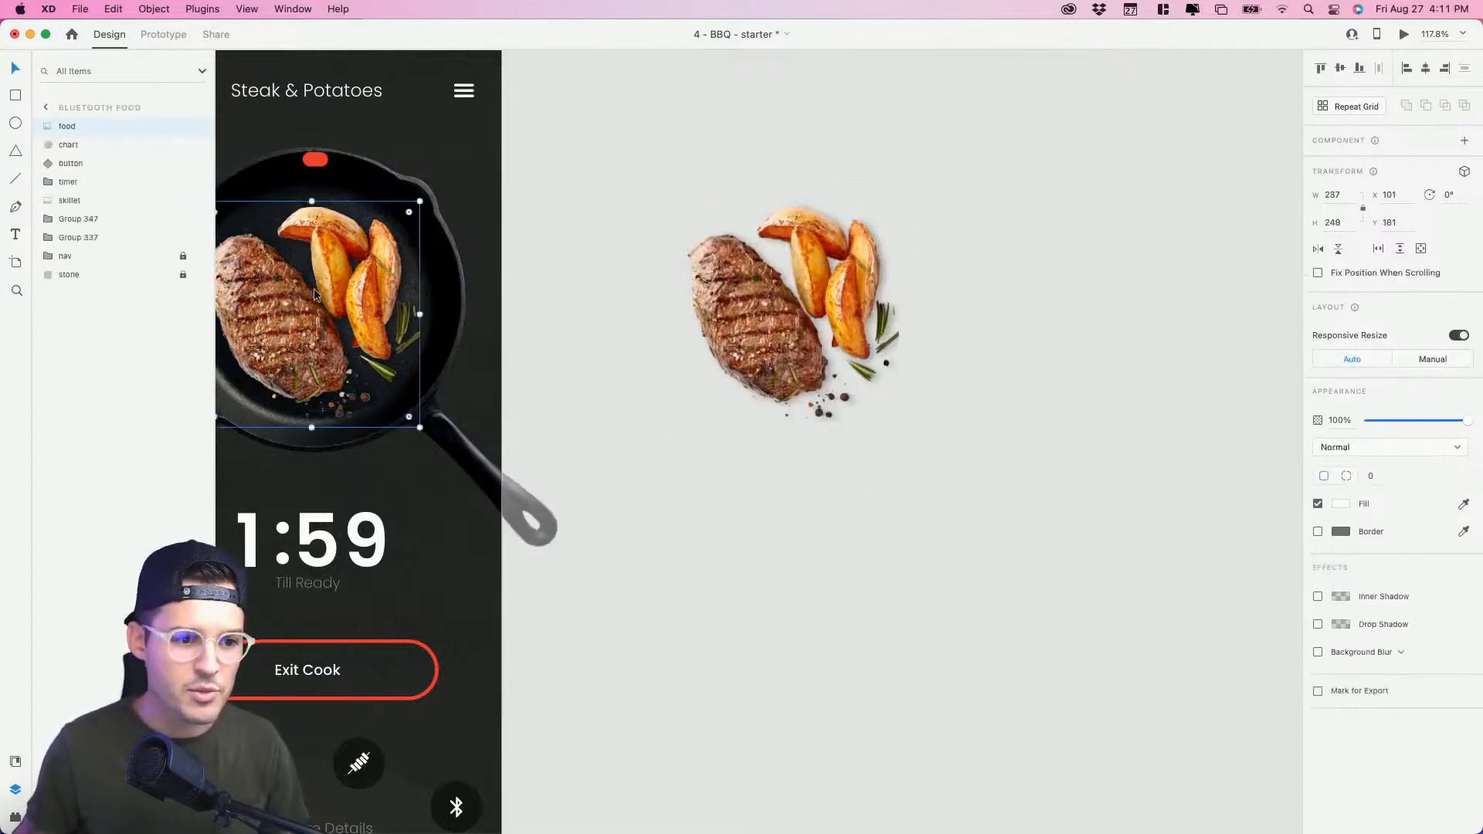
left_click_drag(645, 315, 867, 319)
left_click_drag(1424, 423, 1388, 422)
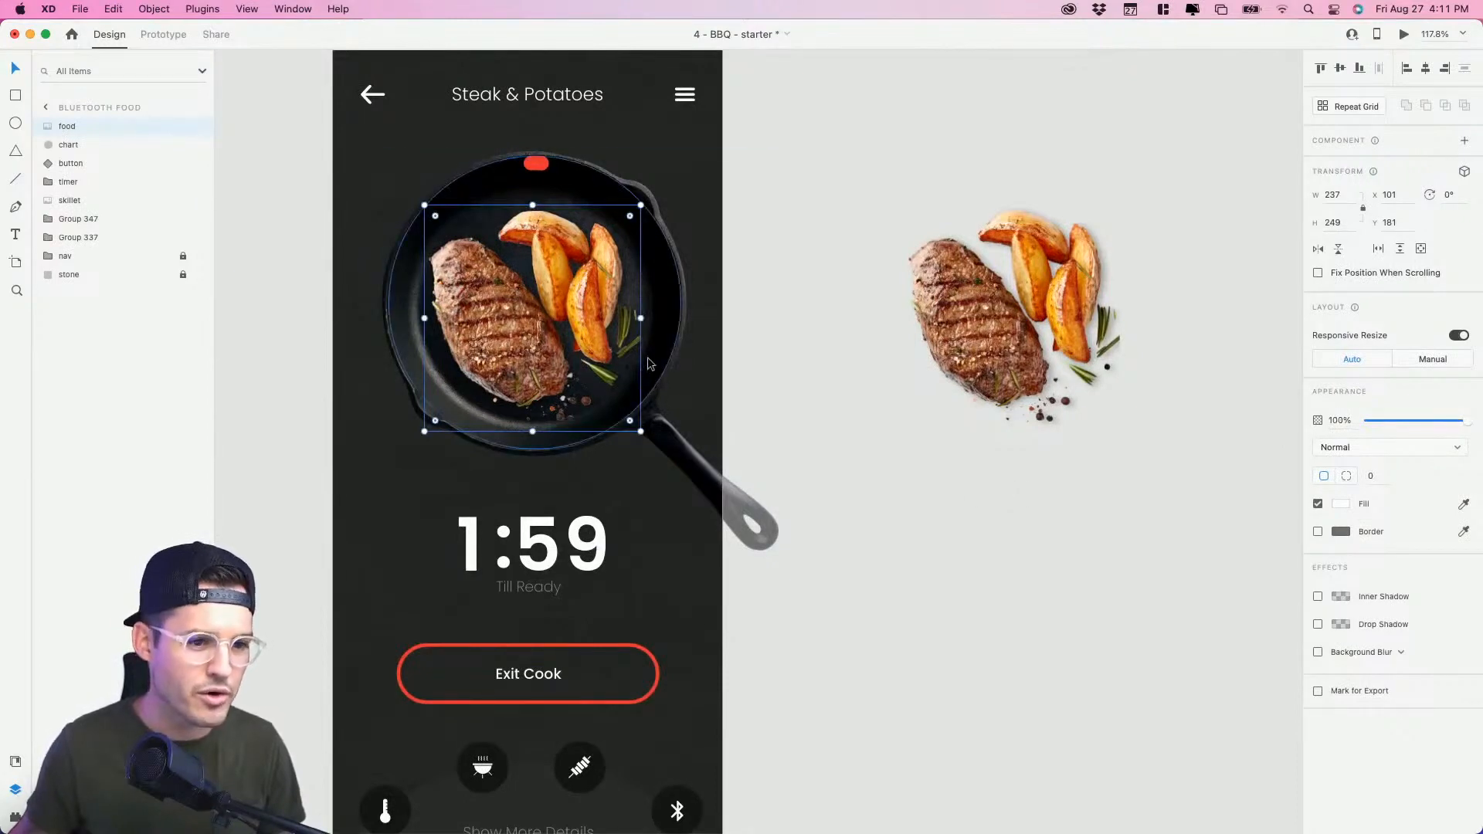
key("Delete")
Step: Move the skillet's food image out of the timer group to the top of the artboard's layer order
left_click(490, 322)
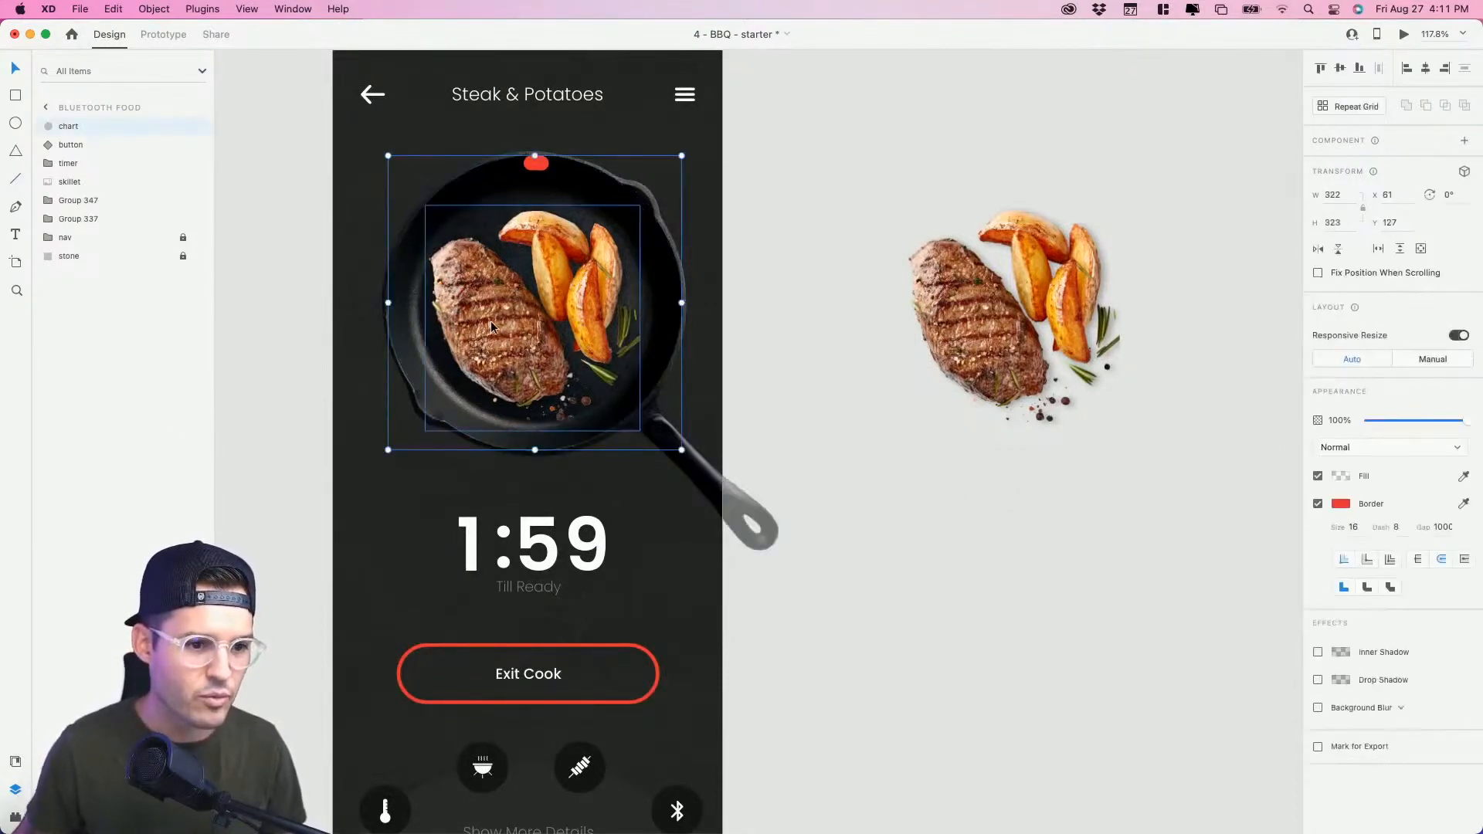
double_click(531, 313)
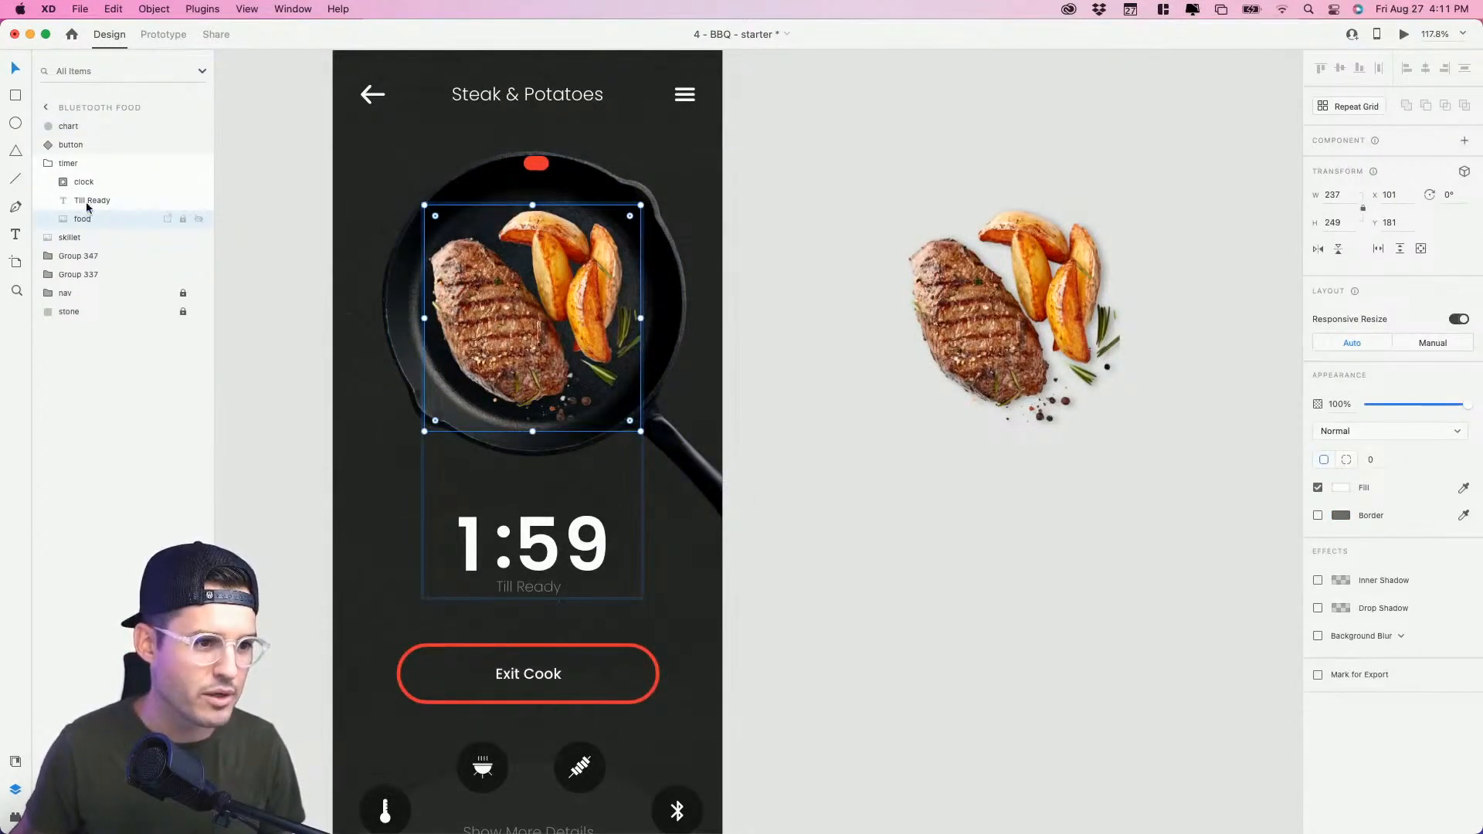
left_click_drag(87, 207, 91, 128)
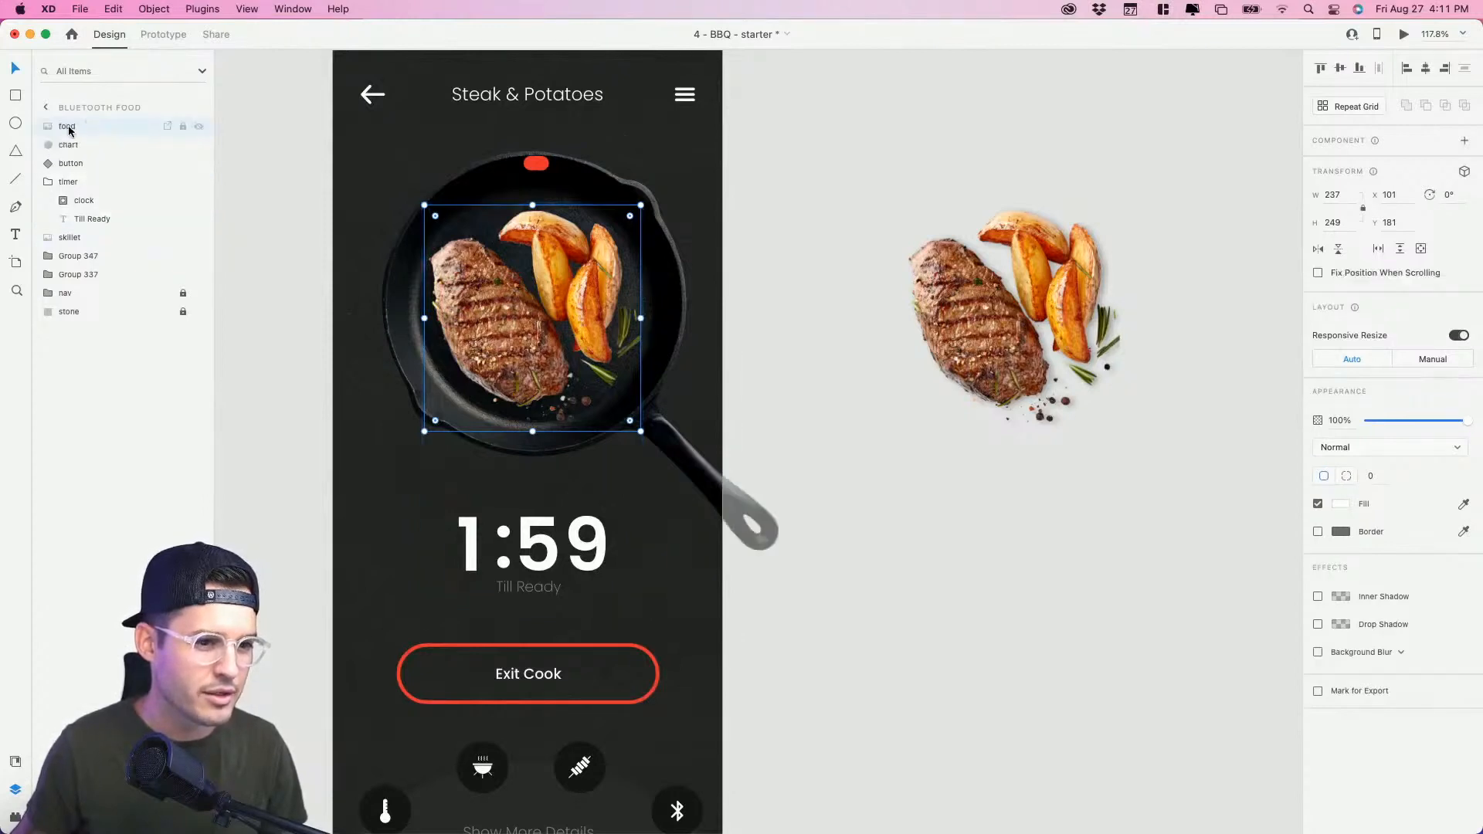
Step: Lower the opacity of the food image on the skillet to 17%
double_click(69, 130)
left_click(812, 340)
left_click(544, 324)
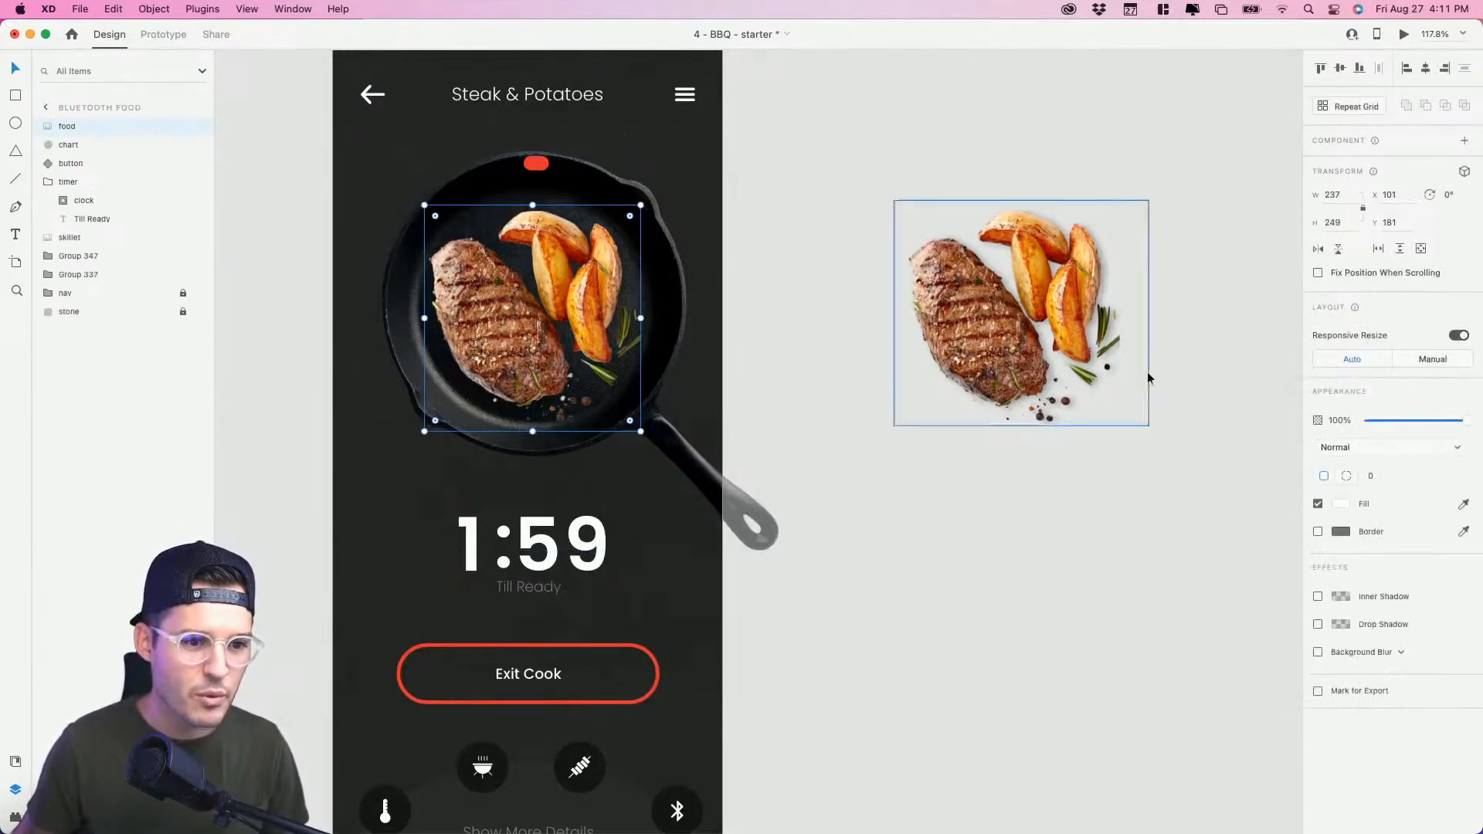
left_click_drag(1426, 423, 1397, 423)
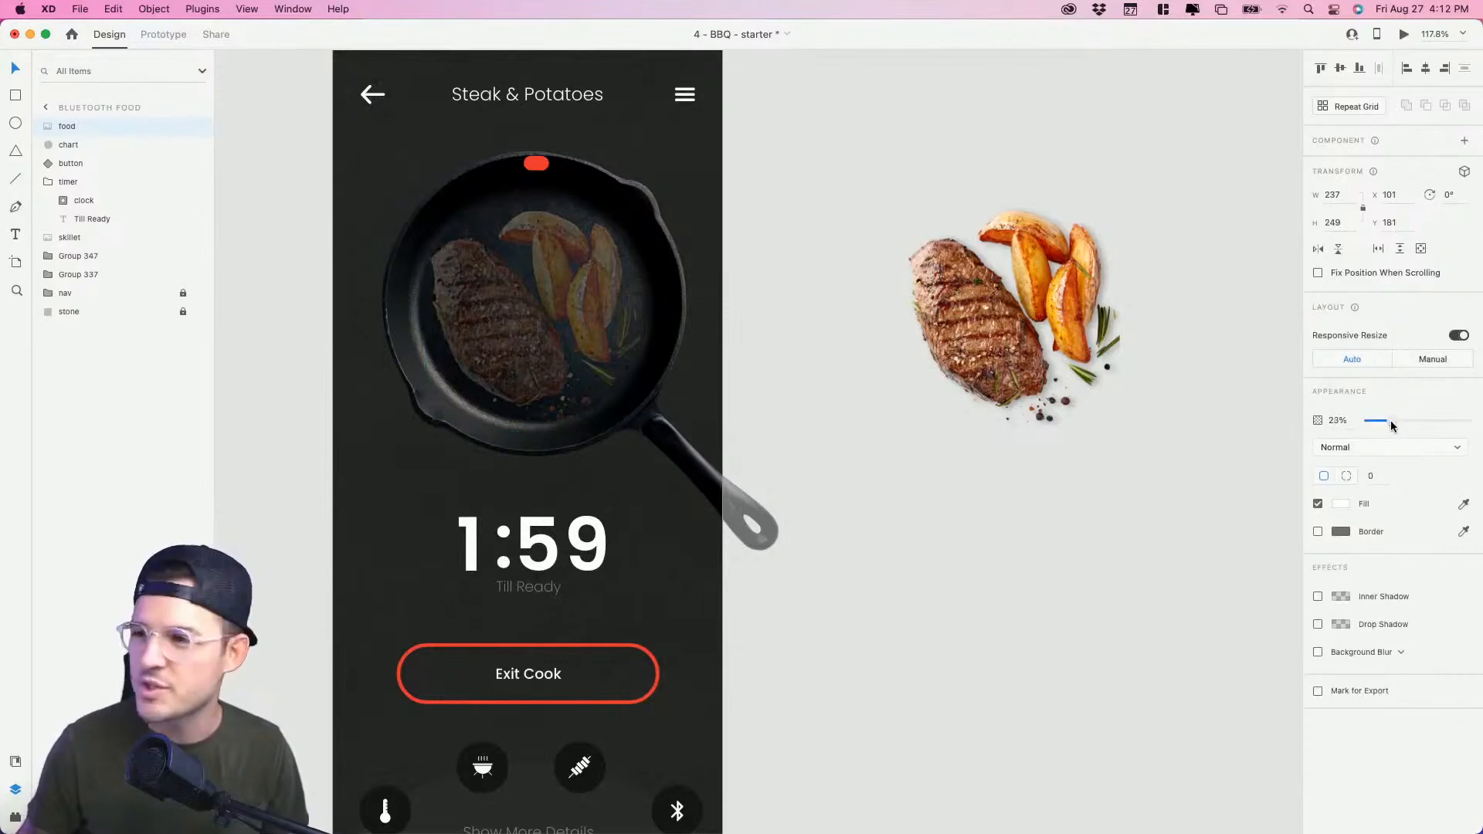
left_click_drag(1385, 421, 1385, 420)
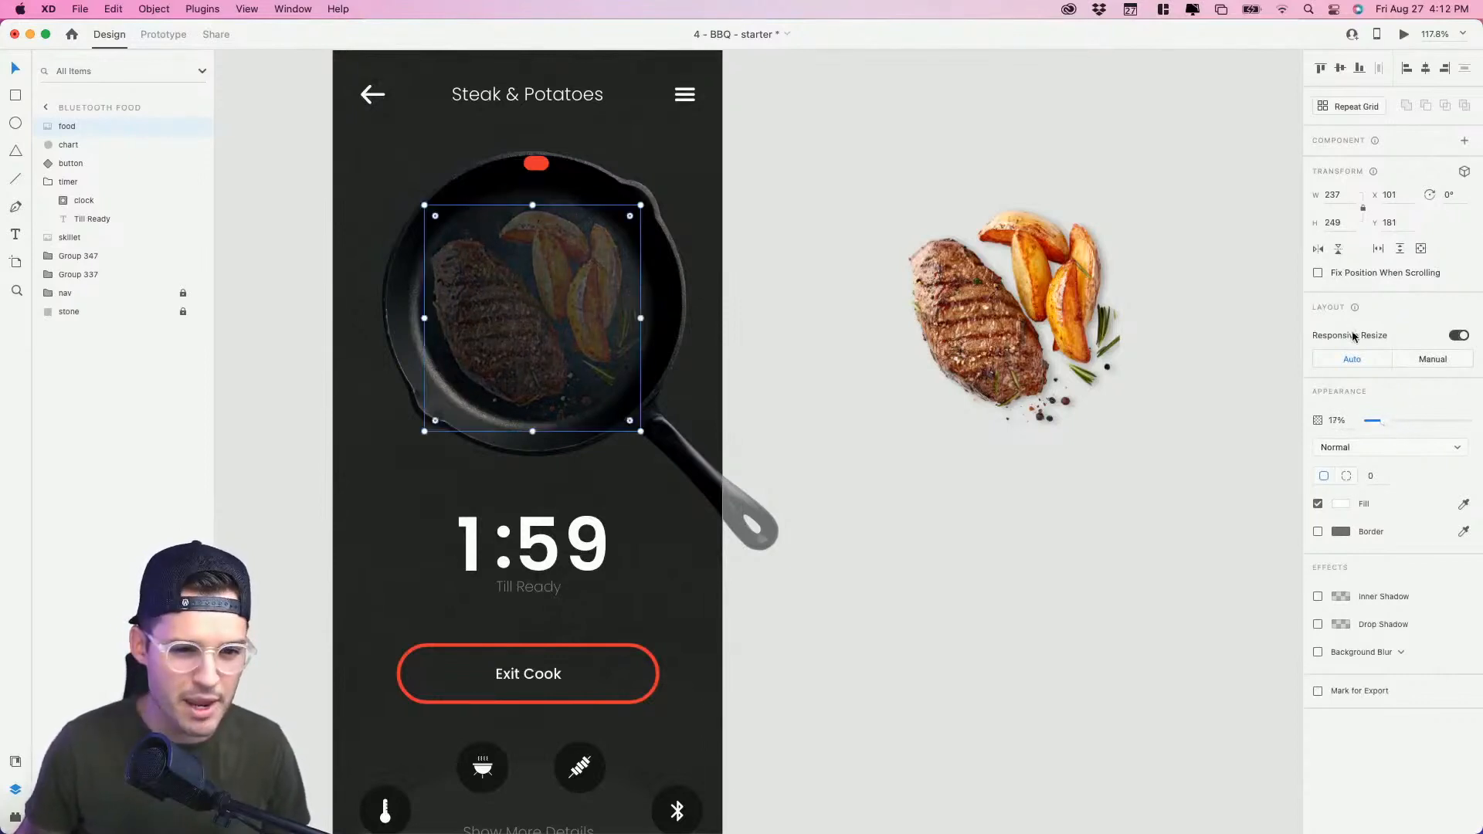
Step: Shorten the pasteboard food's mask rectangle from its upper edge to about 53 high, keeping only the food's lower part
left_click(1068, 322)
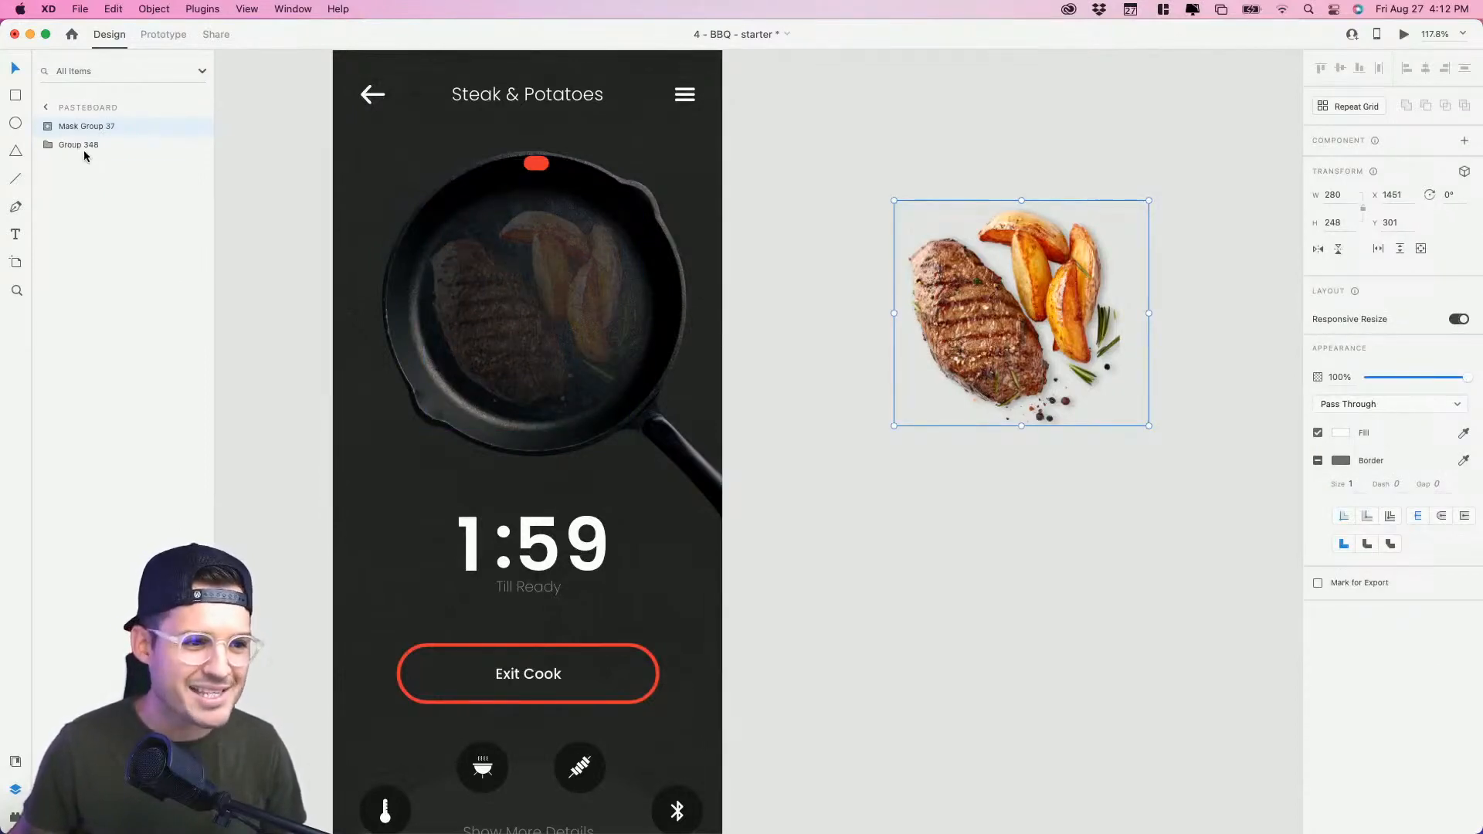
left_click(49, 127)
left_click(99, 145)
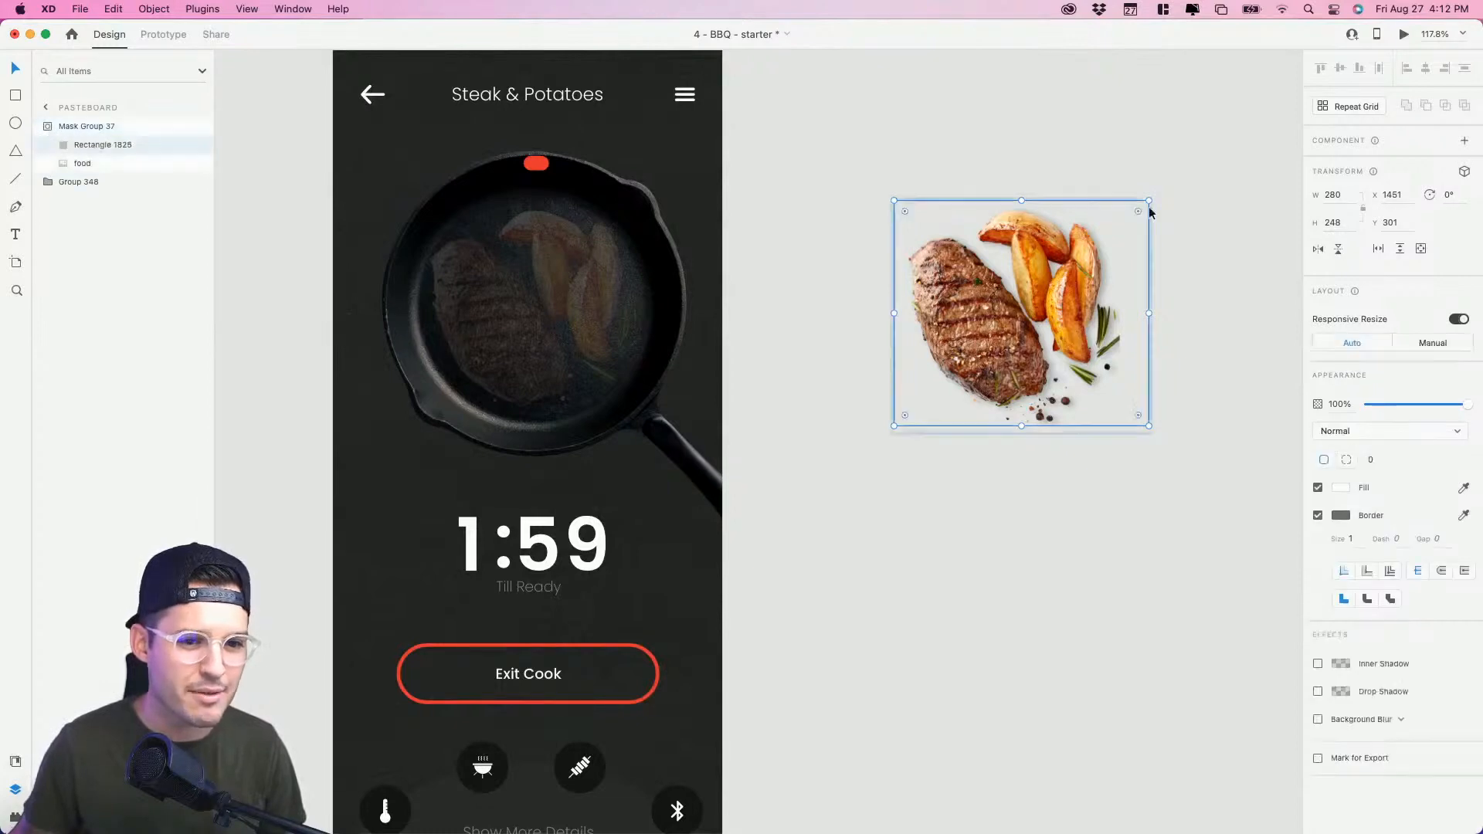
left_click_drag(1021, 200, 1020, 377)
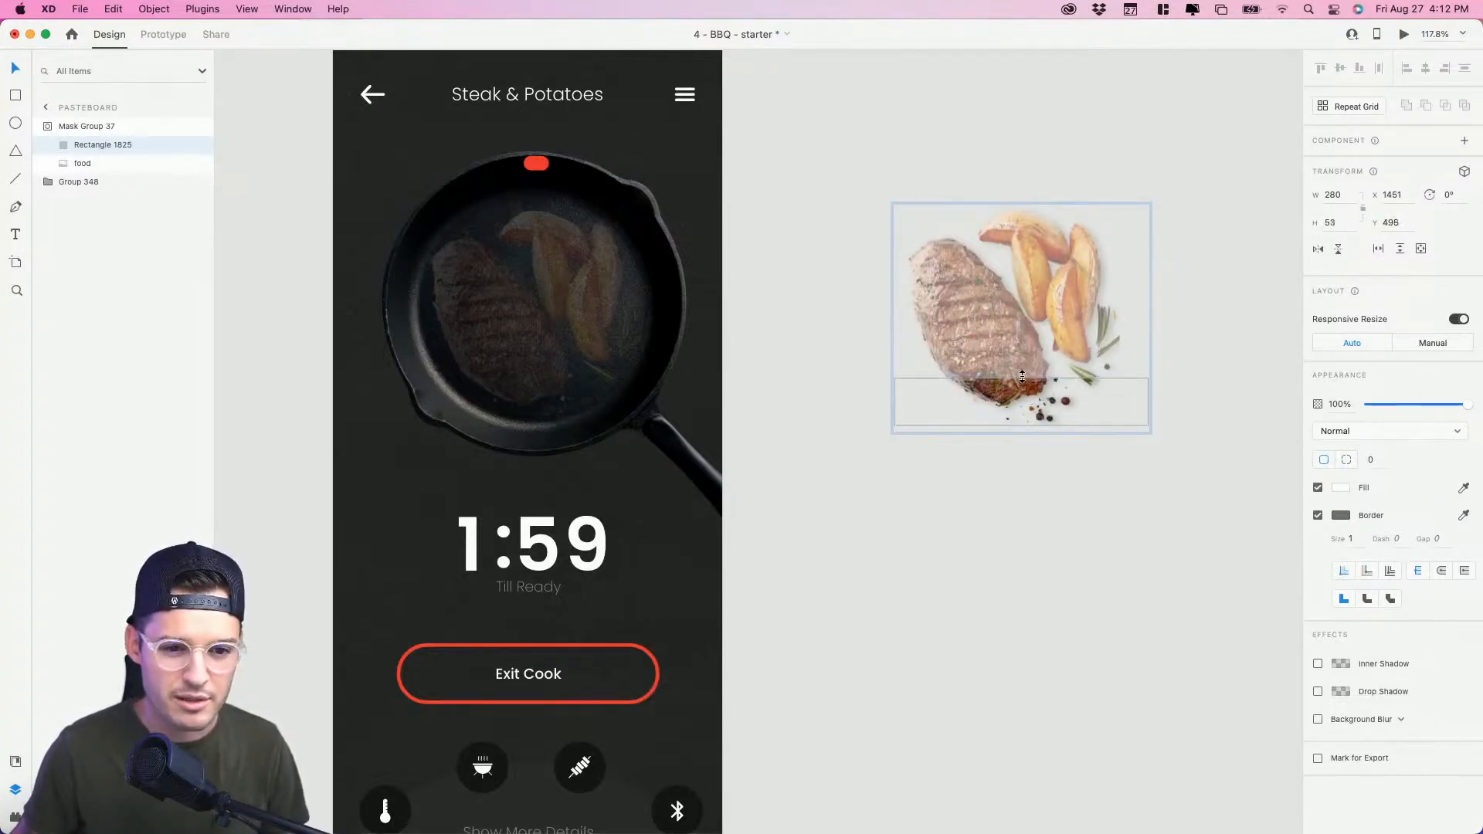
left_click(1033, 474)
Step: Move the masked food strip onto the skillet at about X 89, Y 370, lined up with the faded food
left_click(895, 391)
left_click_drag(894, 392, 554, 380)
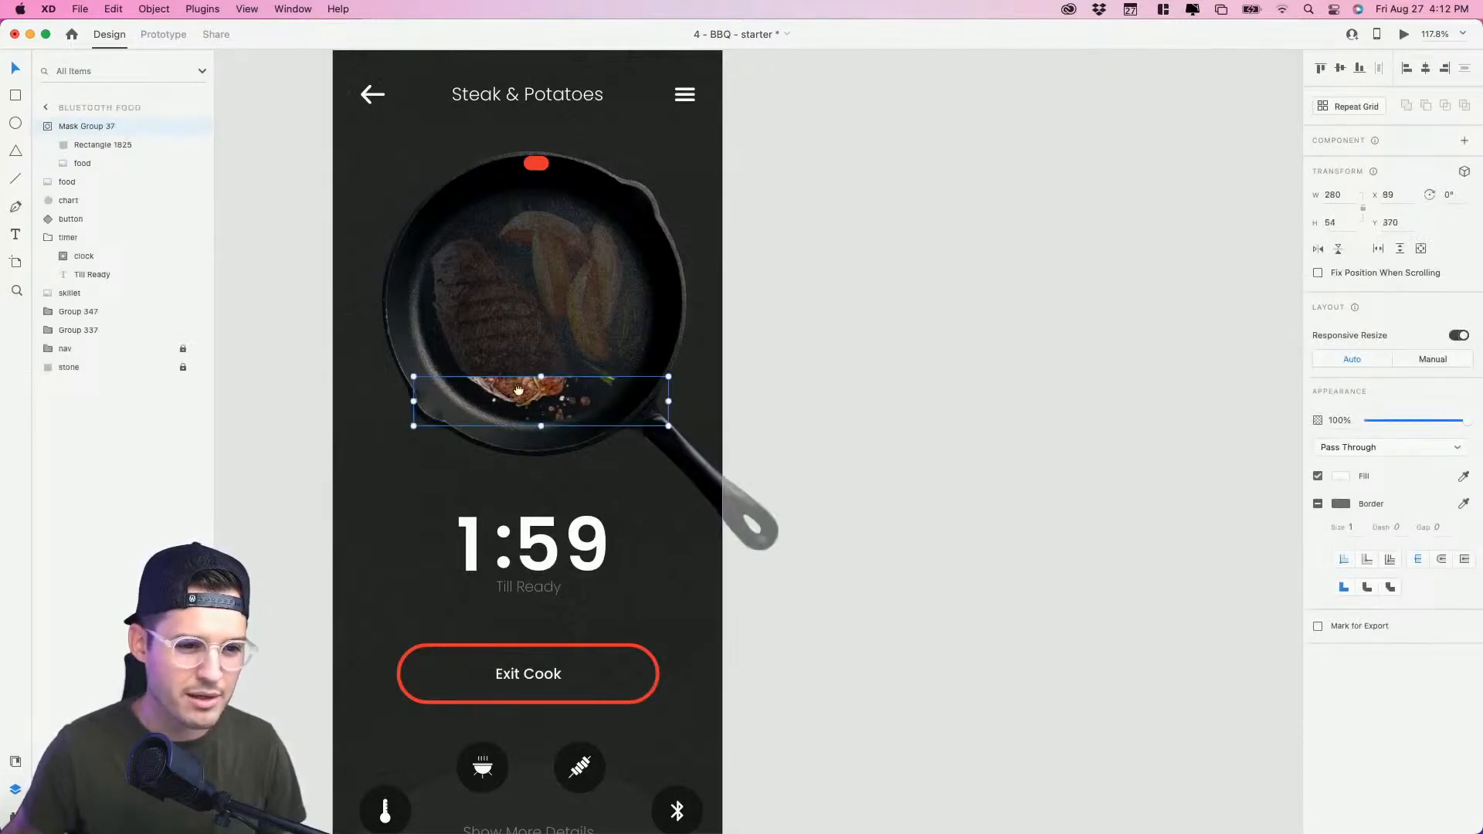
left_click_drag(464, 421, 583, 424)
key("z")
left_click_drag(440, 457, 860, 224)
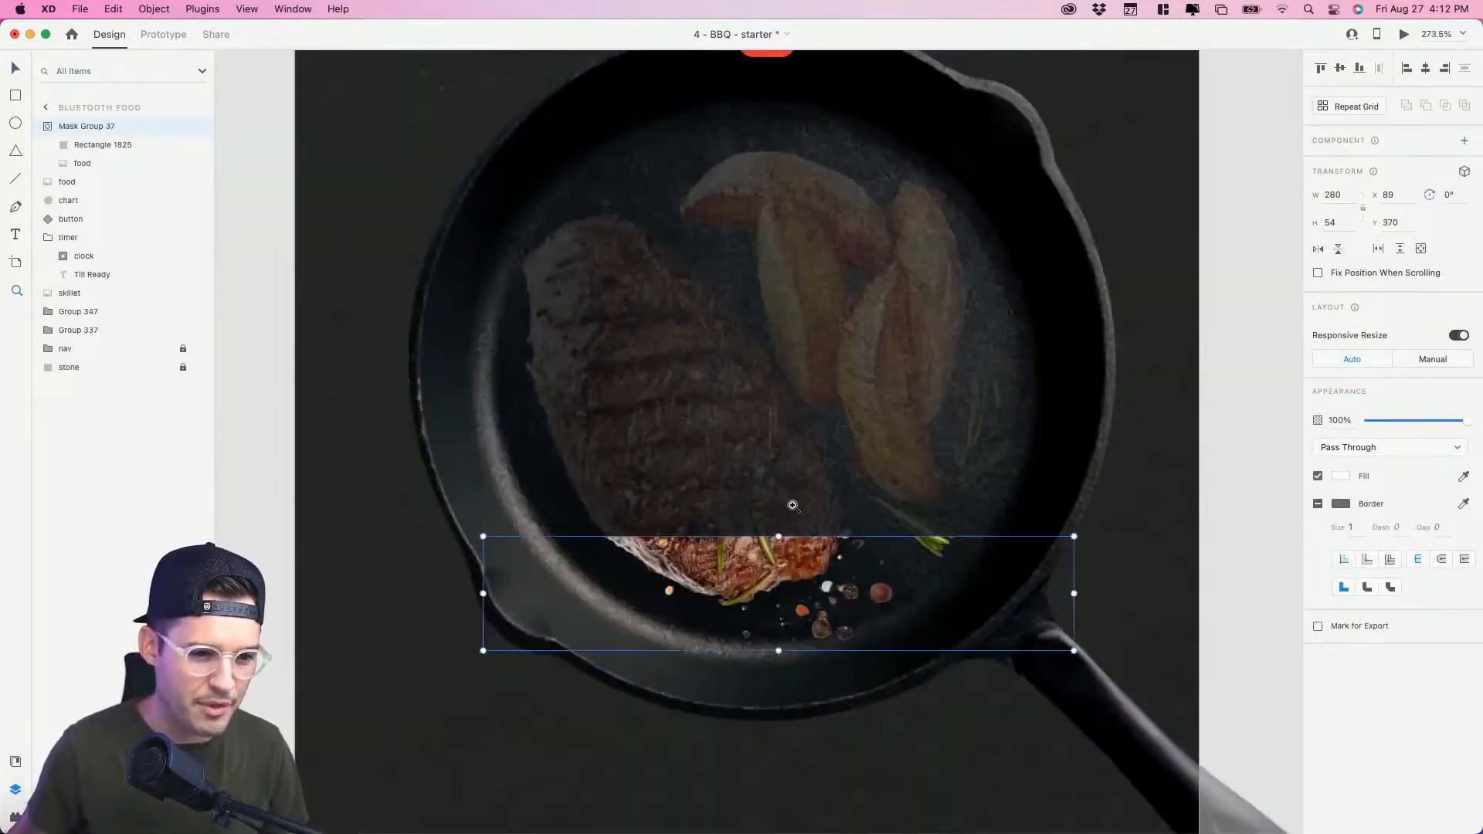
Step: Trim the upper edge of the food strip's mask rectangle to Y 371, making it 53 high
left_click(48, 127)
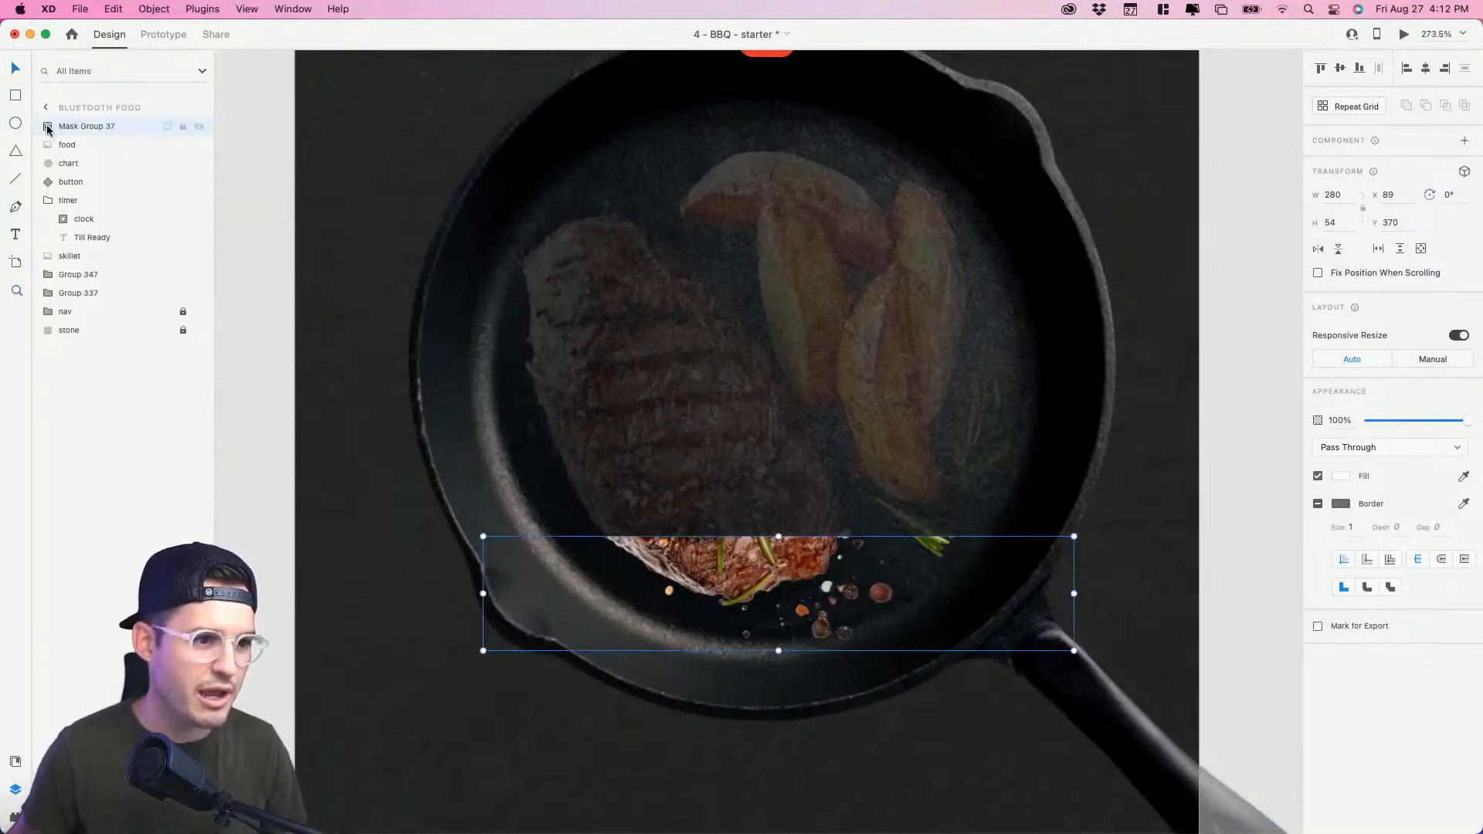
left_click(67, 151)
left_click(87, 125)
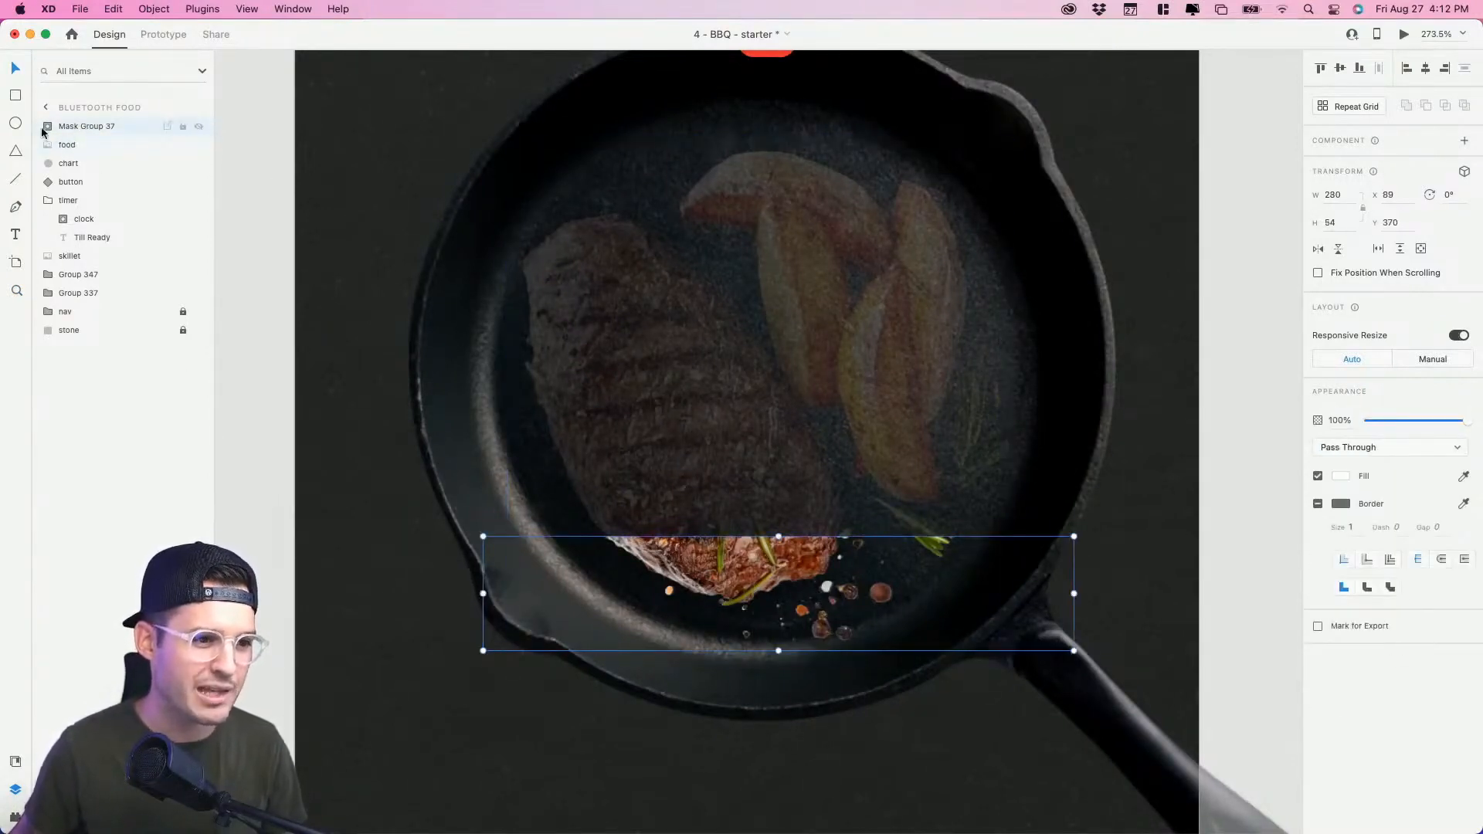
left_click(47, 127)
left_click(85, 146)
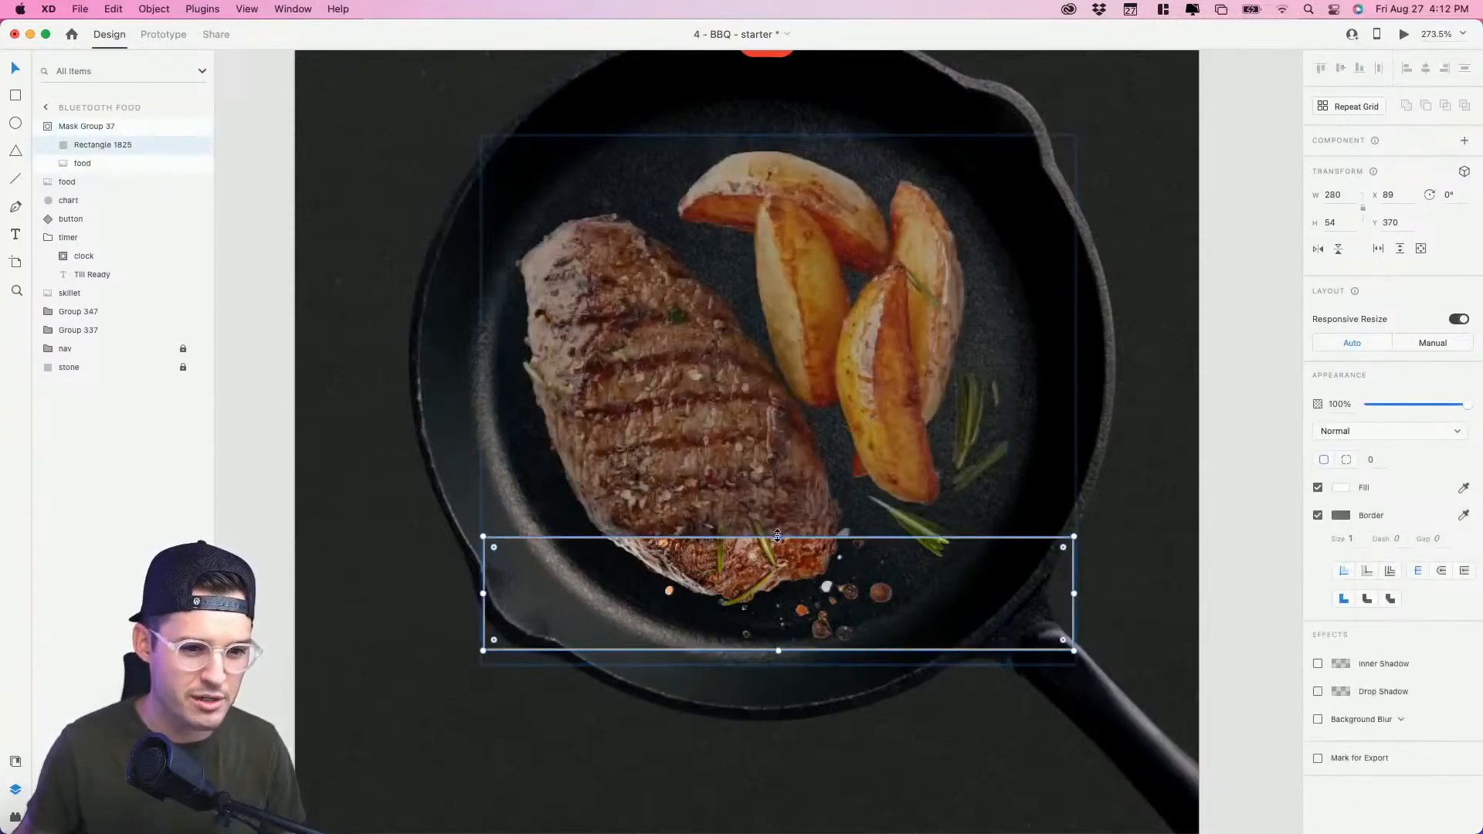
mouse_move(779, 537)
left_mouse_down()
mouse_move(792, 188)
mouse_move(795, 539)
left_mouse_up()
Step: Group the masked food strip with the faded food image and name the group "food"
left_click(48, 129)
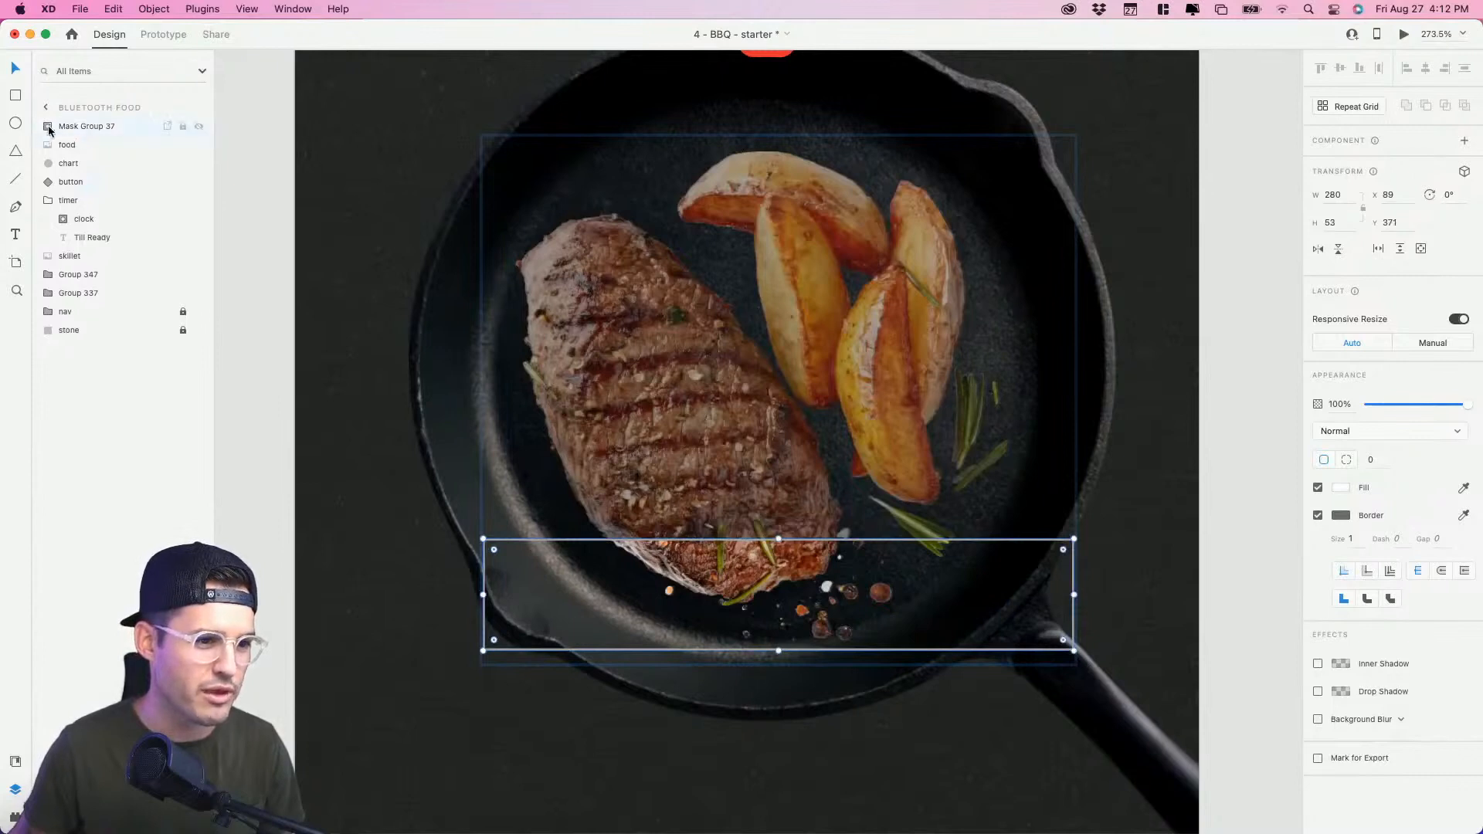
left_click(87, 133)
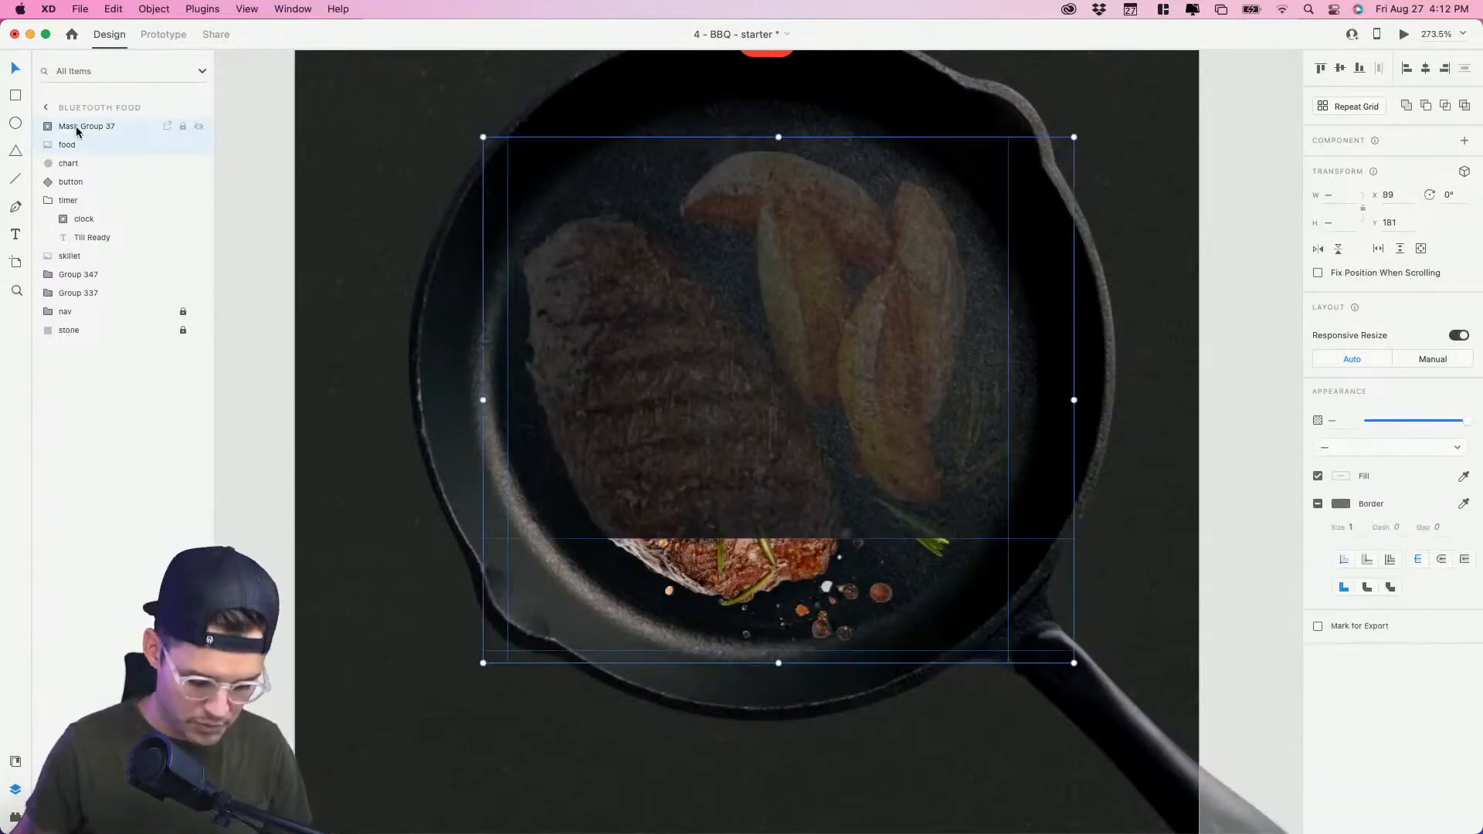
key("super+g")
double_click(74, 127)
type("fo")
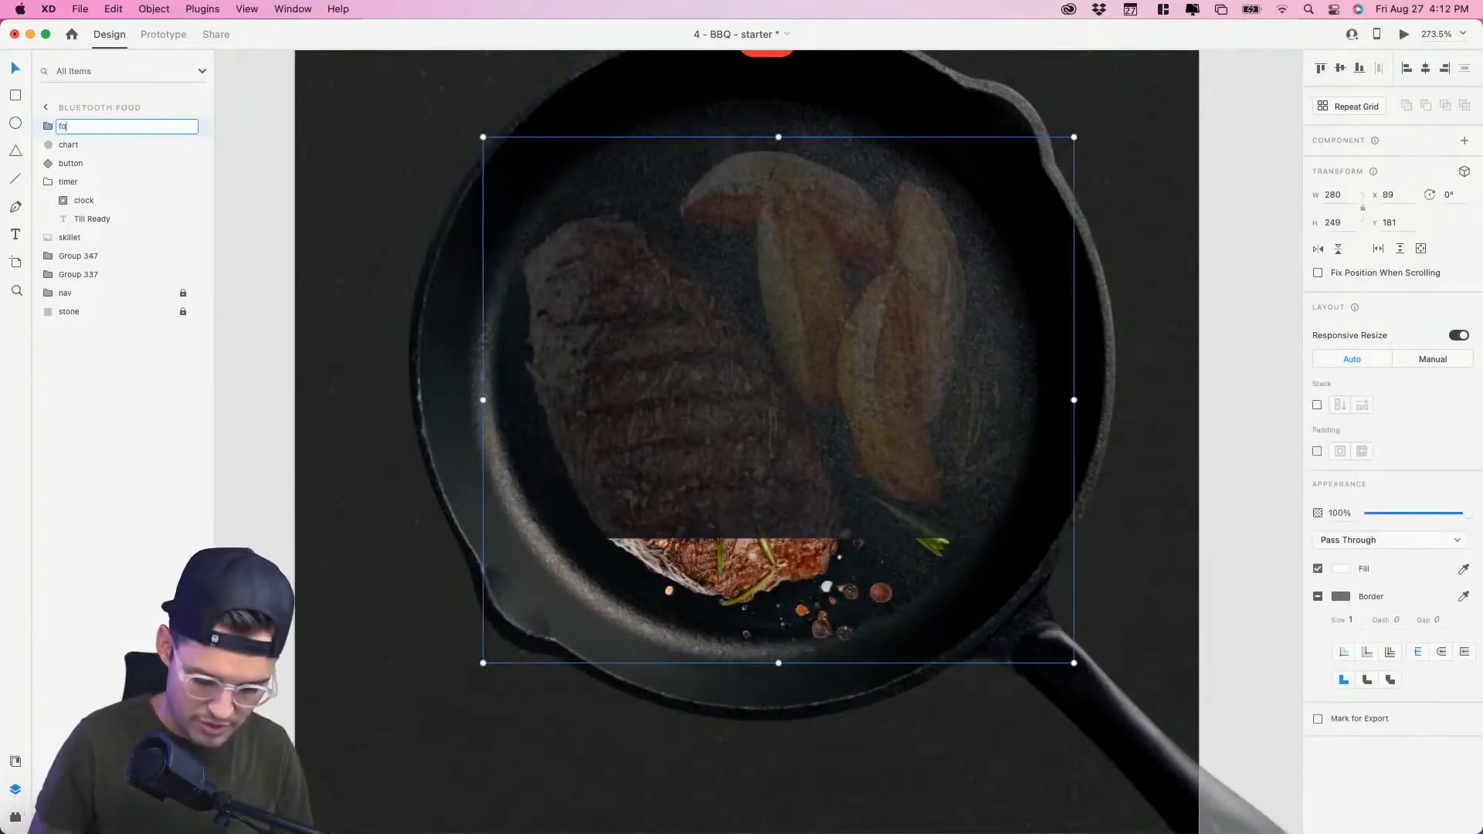
type("od")
key("Return")
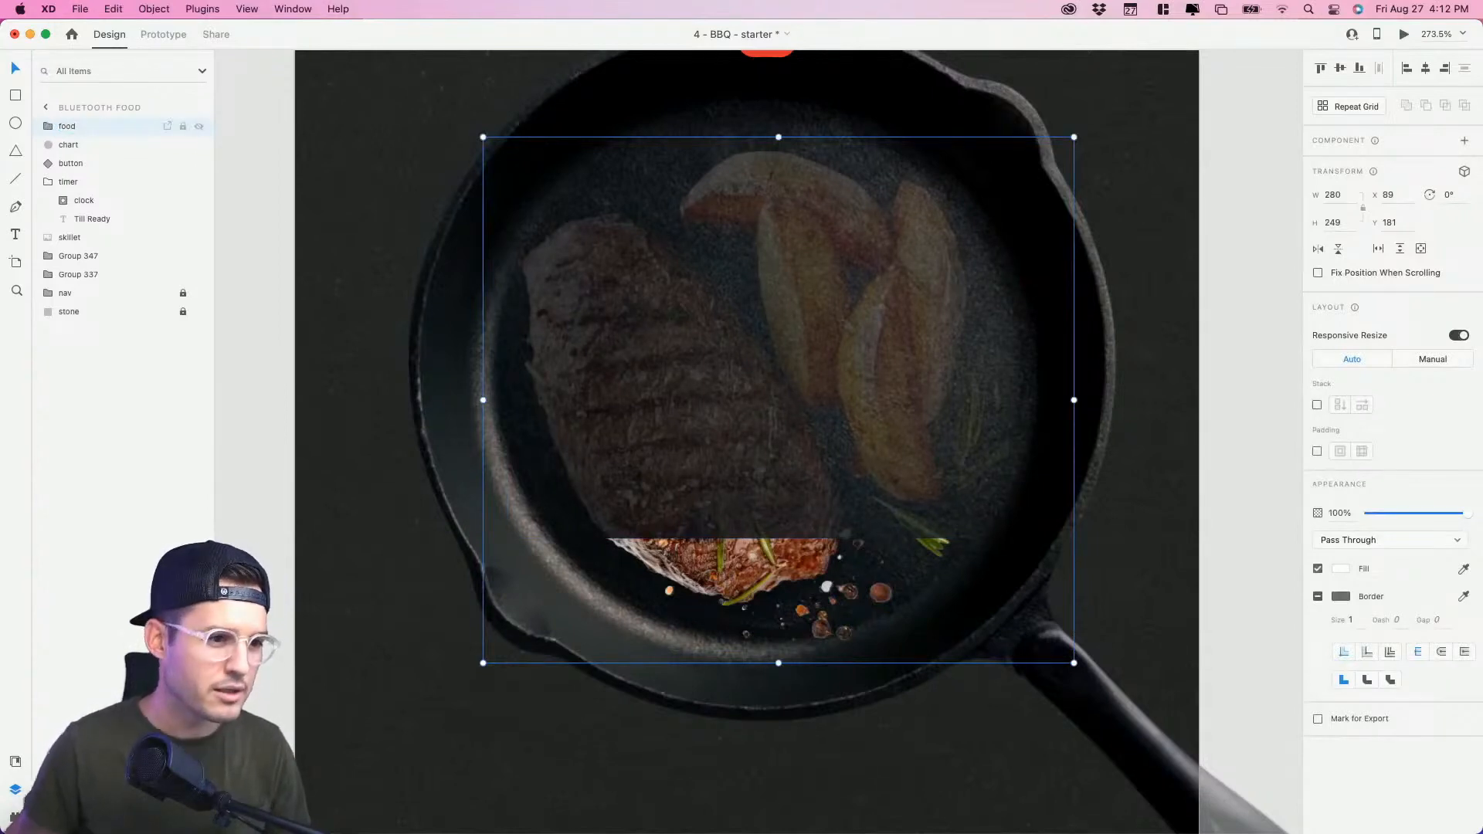
Step: Duplicate the Bluetooth Food artboard and place the copy beside the original at about X 1326, Y 125
left_click(263, 165)
key("super+minus")
key("super+minus")
key("super+minus")
key("super+minus")
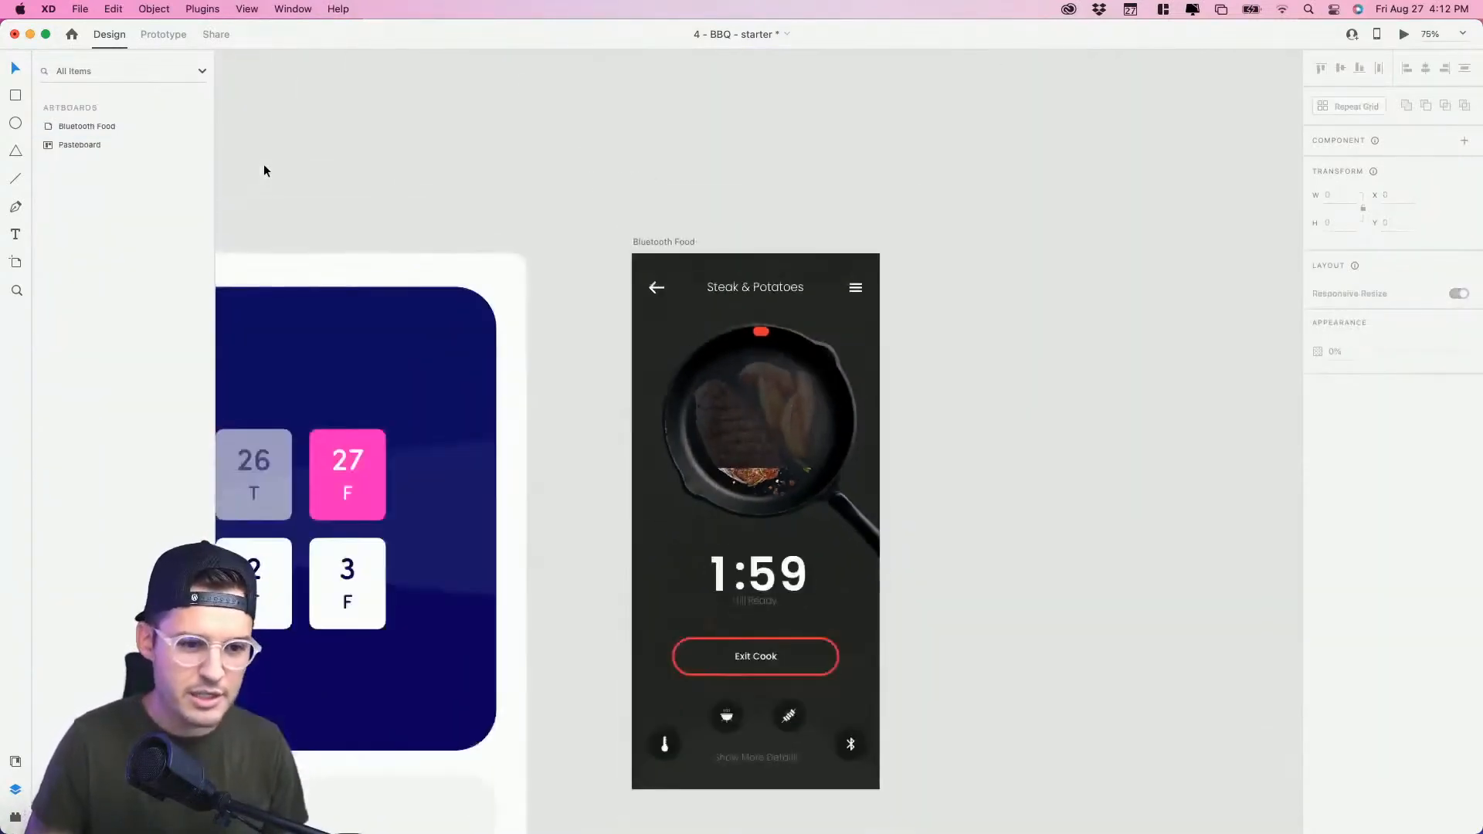
scroll(340, 195, "down", 3)
scroll(340, 194, "right", 5)
left_click(442, 110)
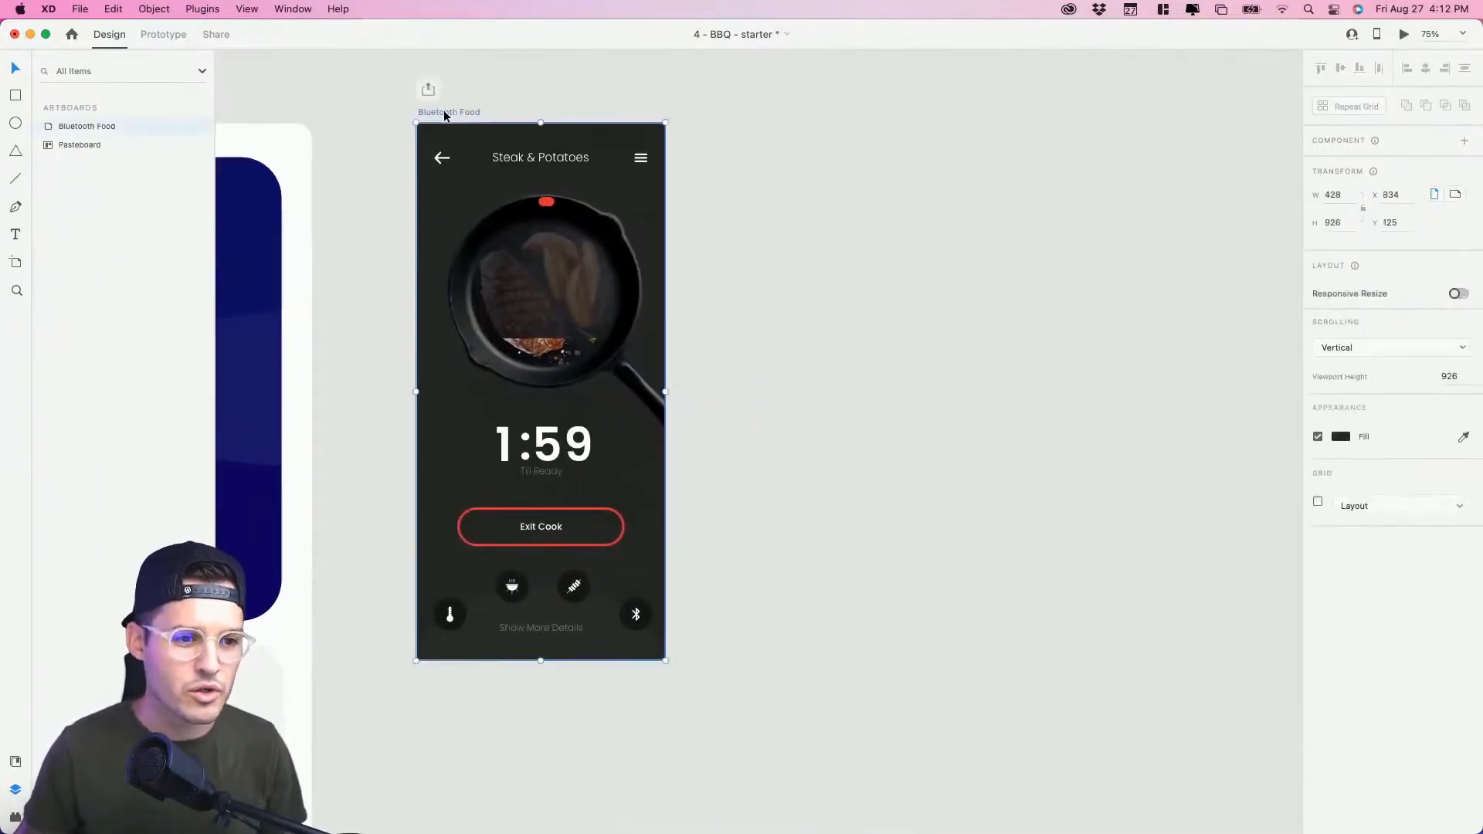
left_click_drag(438, 116, 1074, 642)
Step: Shift the last column of timer digits down to Y 23 inside the duplicate artboard's clock mask so the timer reads 1:55
key("super+minus")
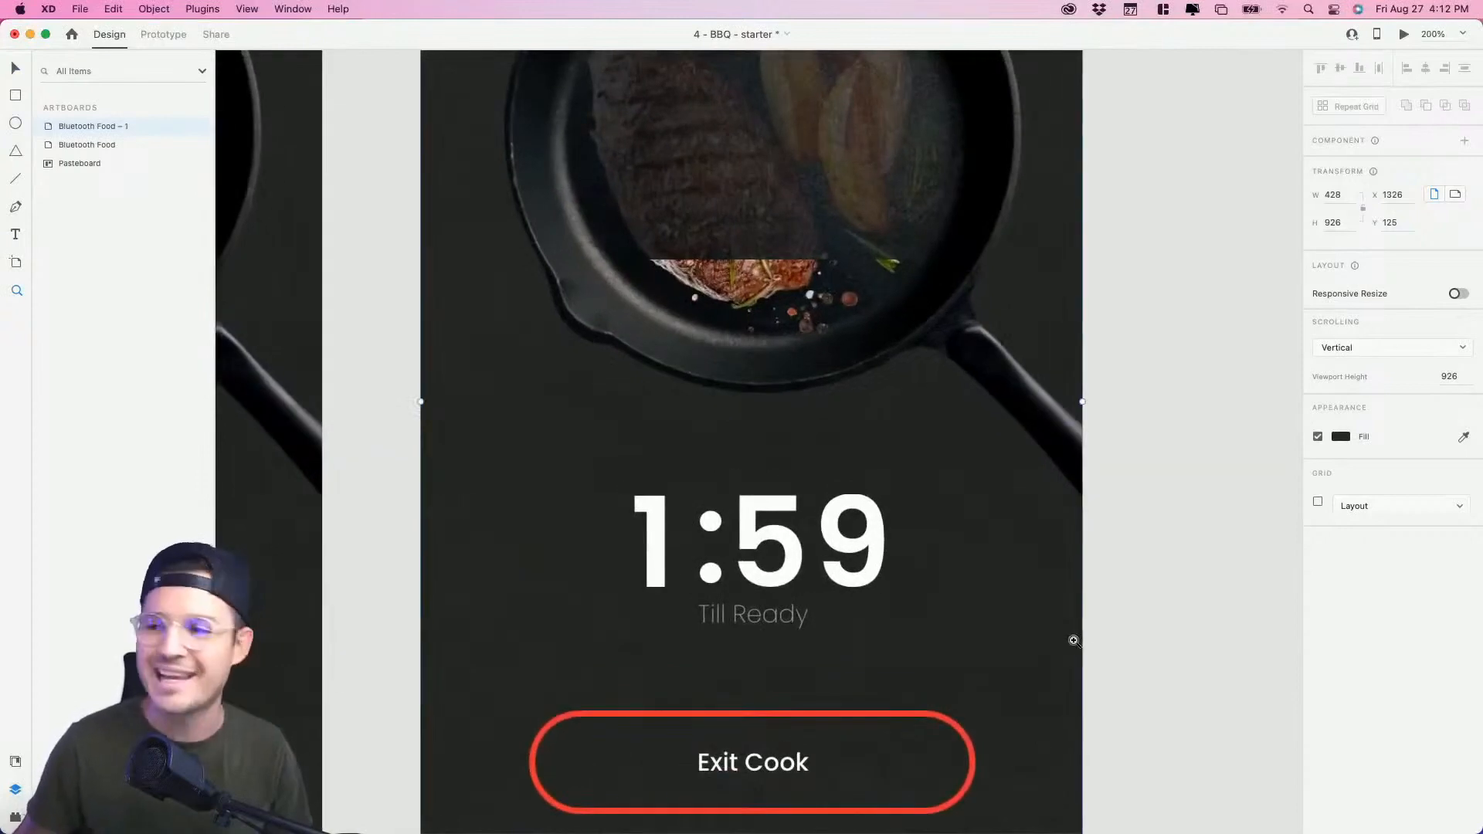
left_click_drag(937, 639, 973, 605)
key("v")
left_click(910, 520, "super")
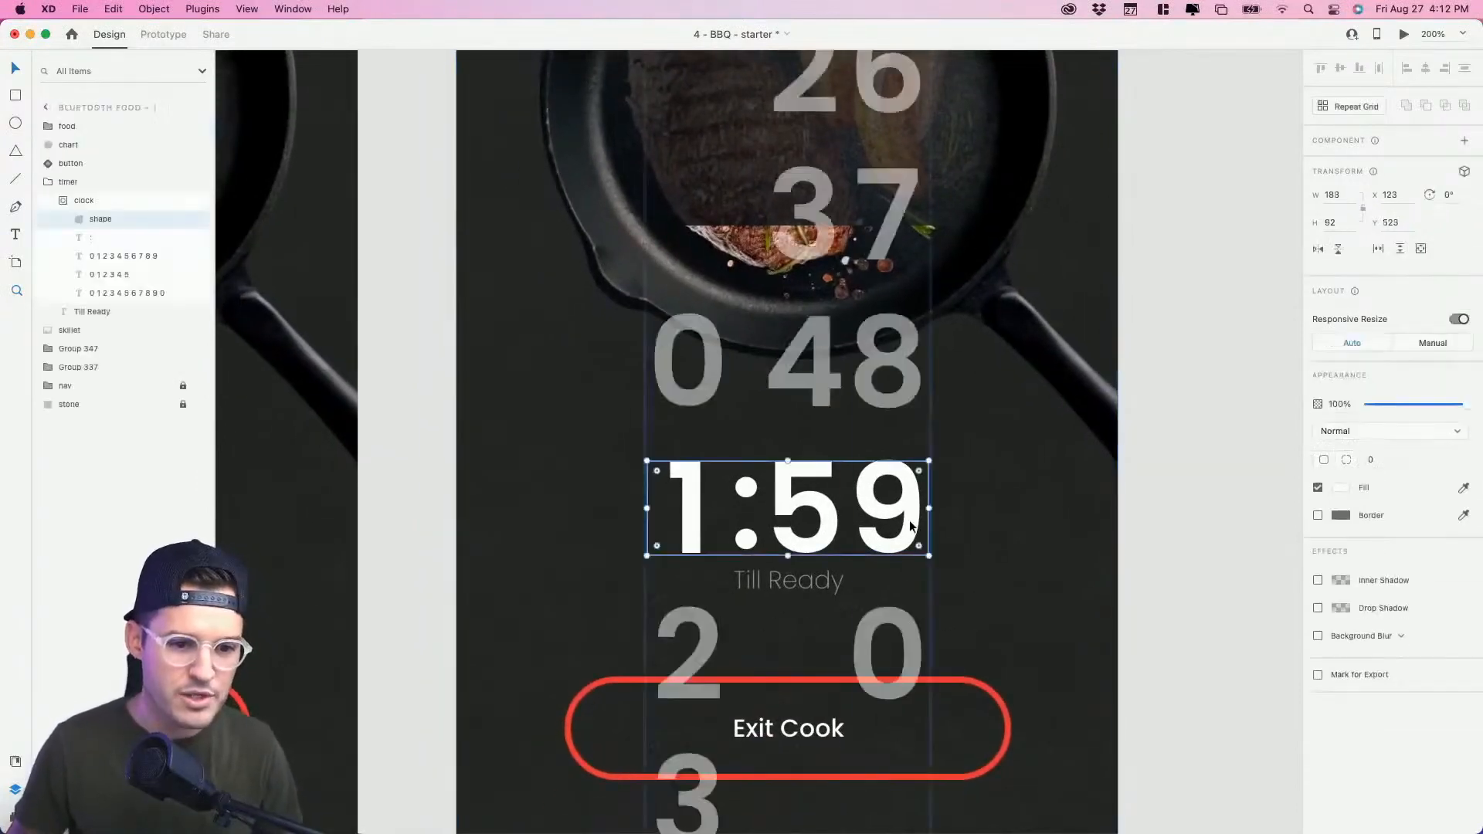
left_click(905, 492, "super")
left_click_drag(906, 491, 904, 640)
left_click_drag(892, 495, 892, 642)
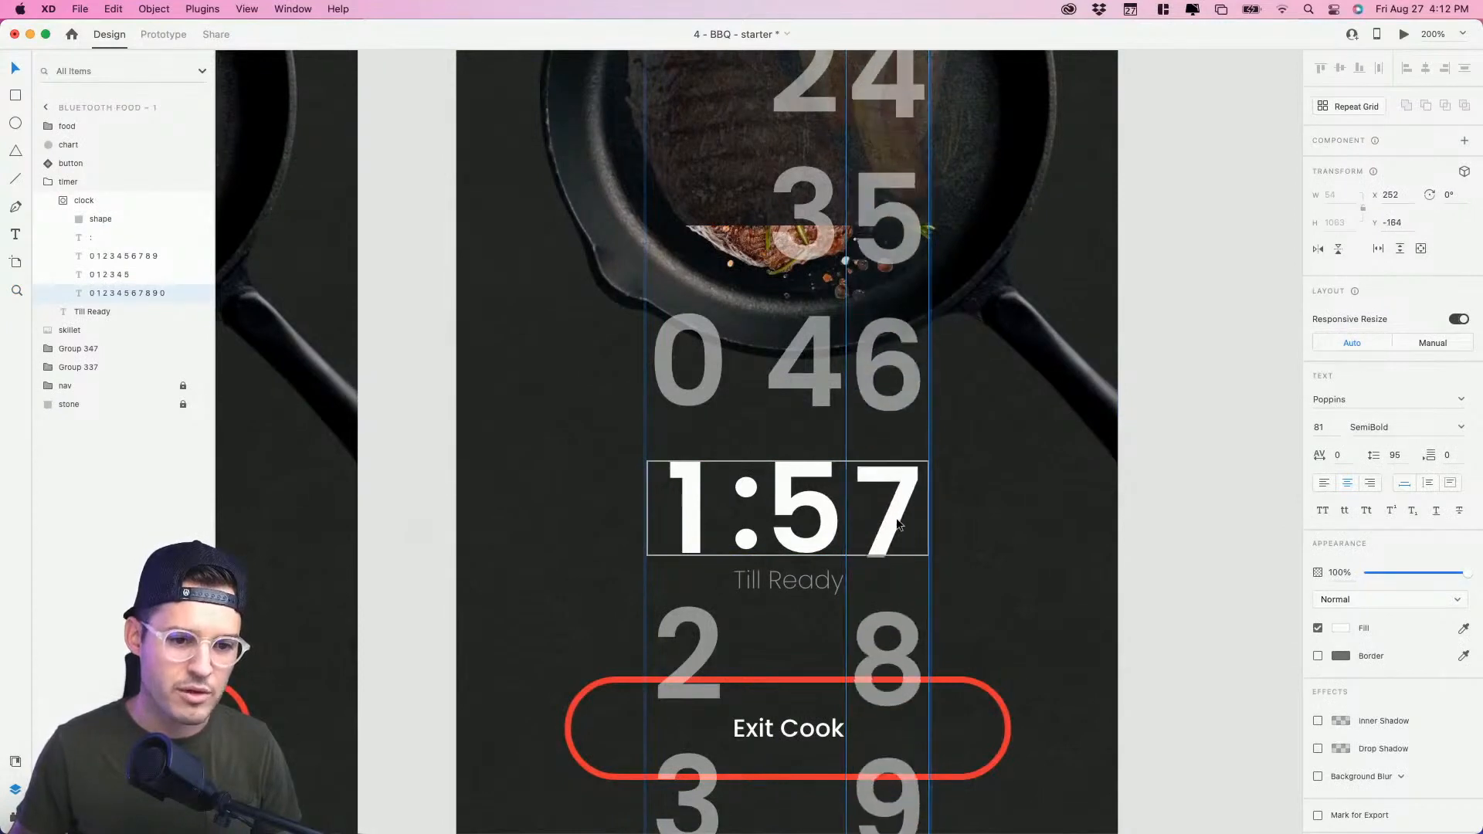
left_click_drag(893, 521, 892, 665)
left_click_drag(892, 526, 890, 677)
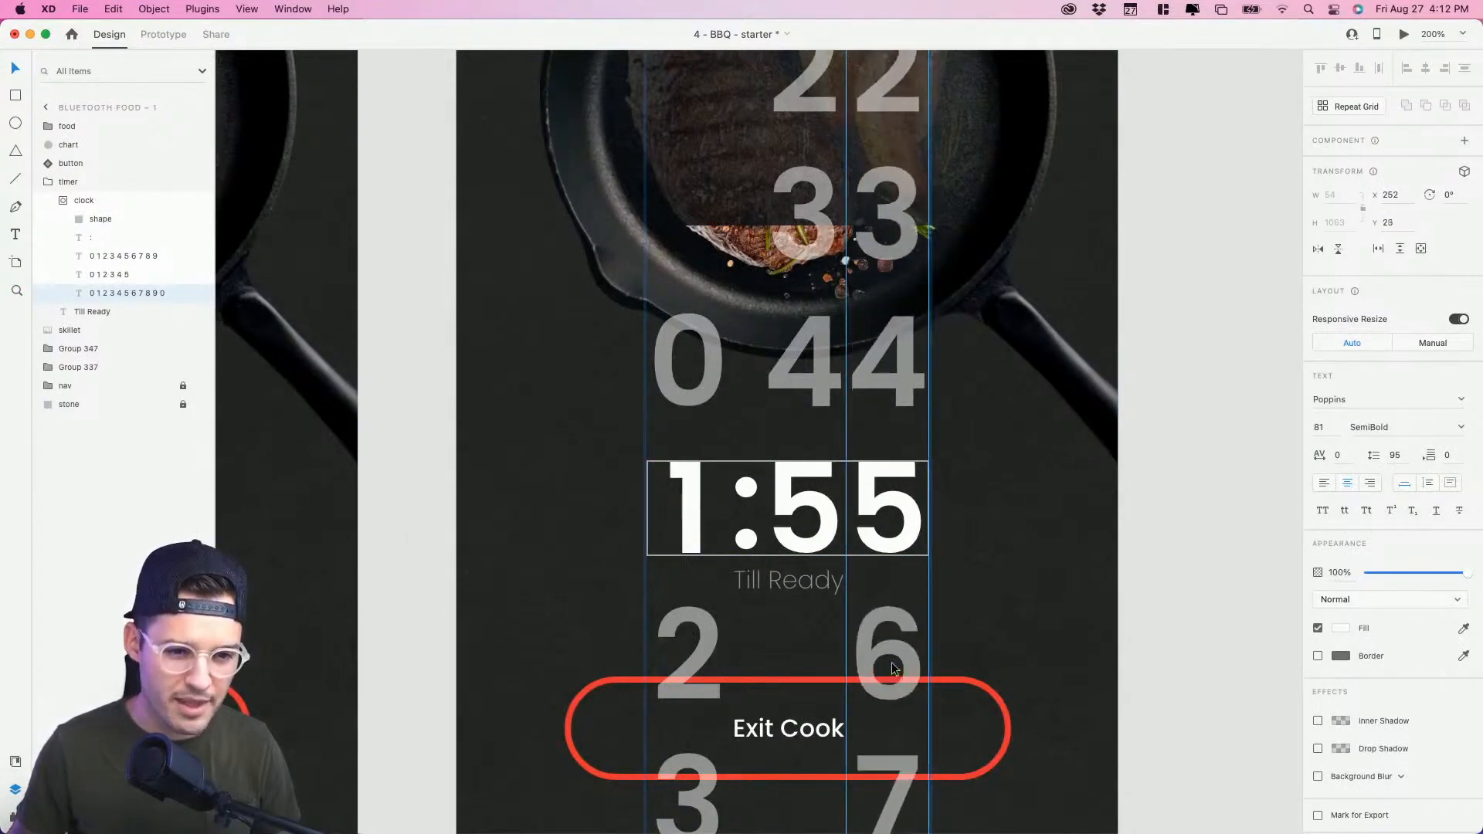
Step: Examine how the duplicate artboard's timer digits line up within the clock mask
left_click_drag(657, 461, 1029, 606)
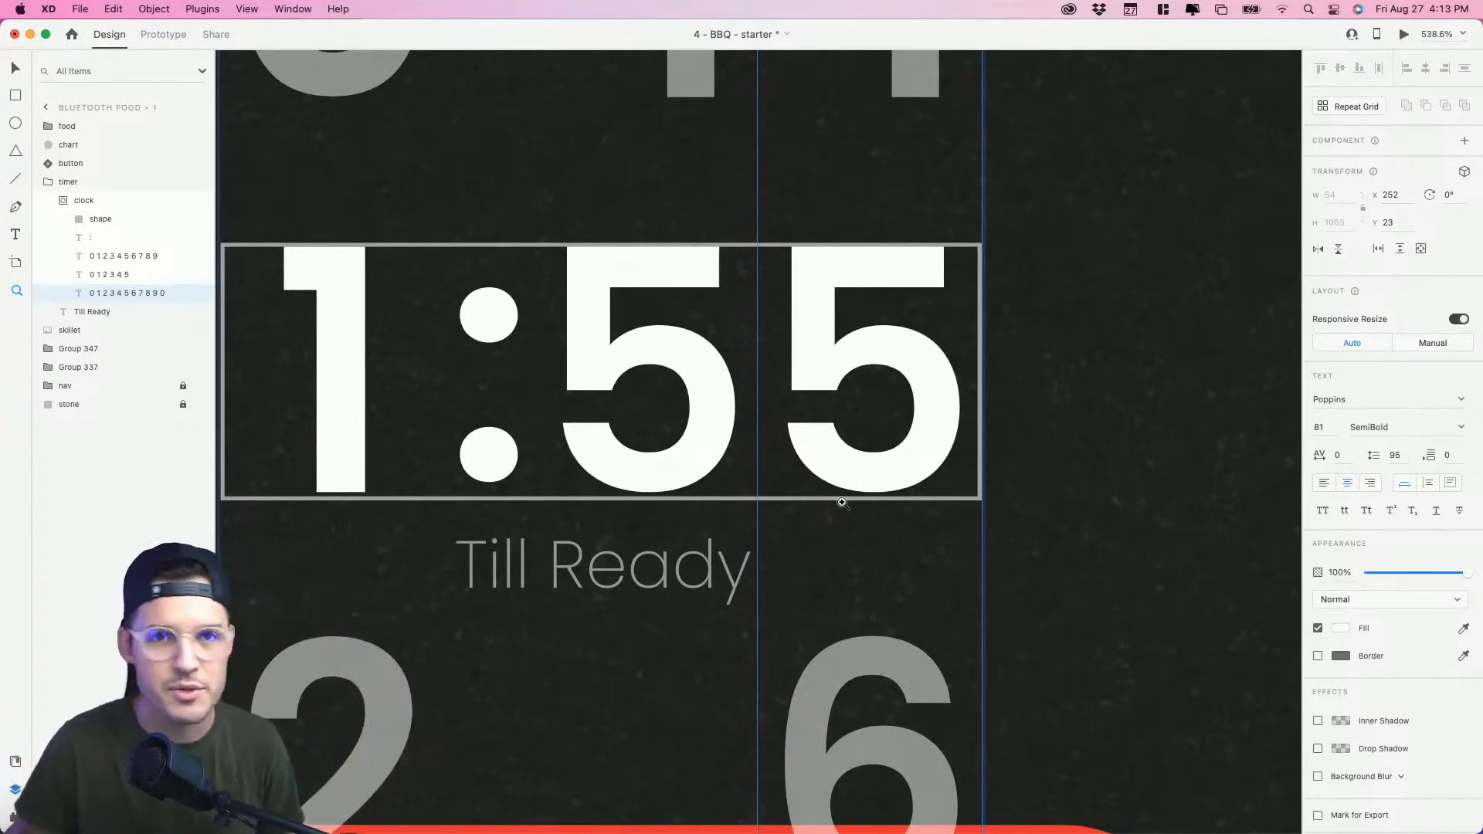
key("super+minus")
key("super+minus")
key("super+minus")
key("super+minus")
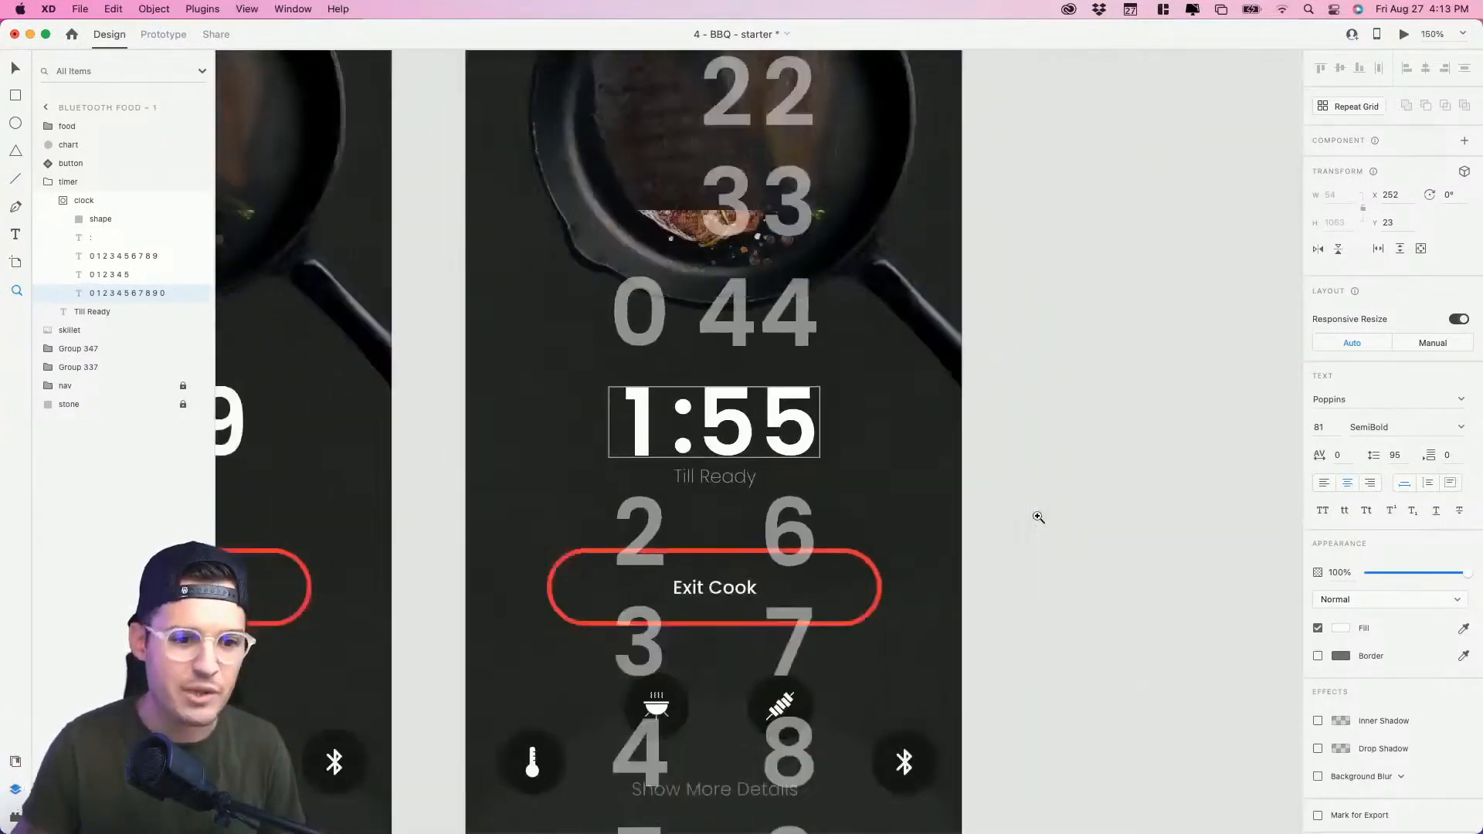
key("v")
left_click(1059, 463)
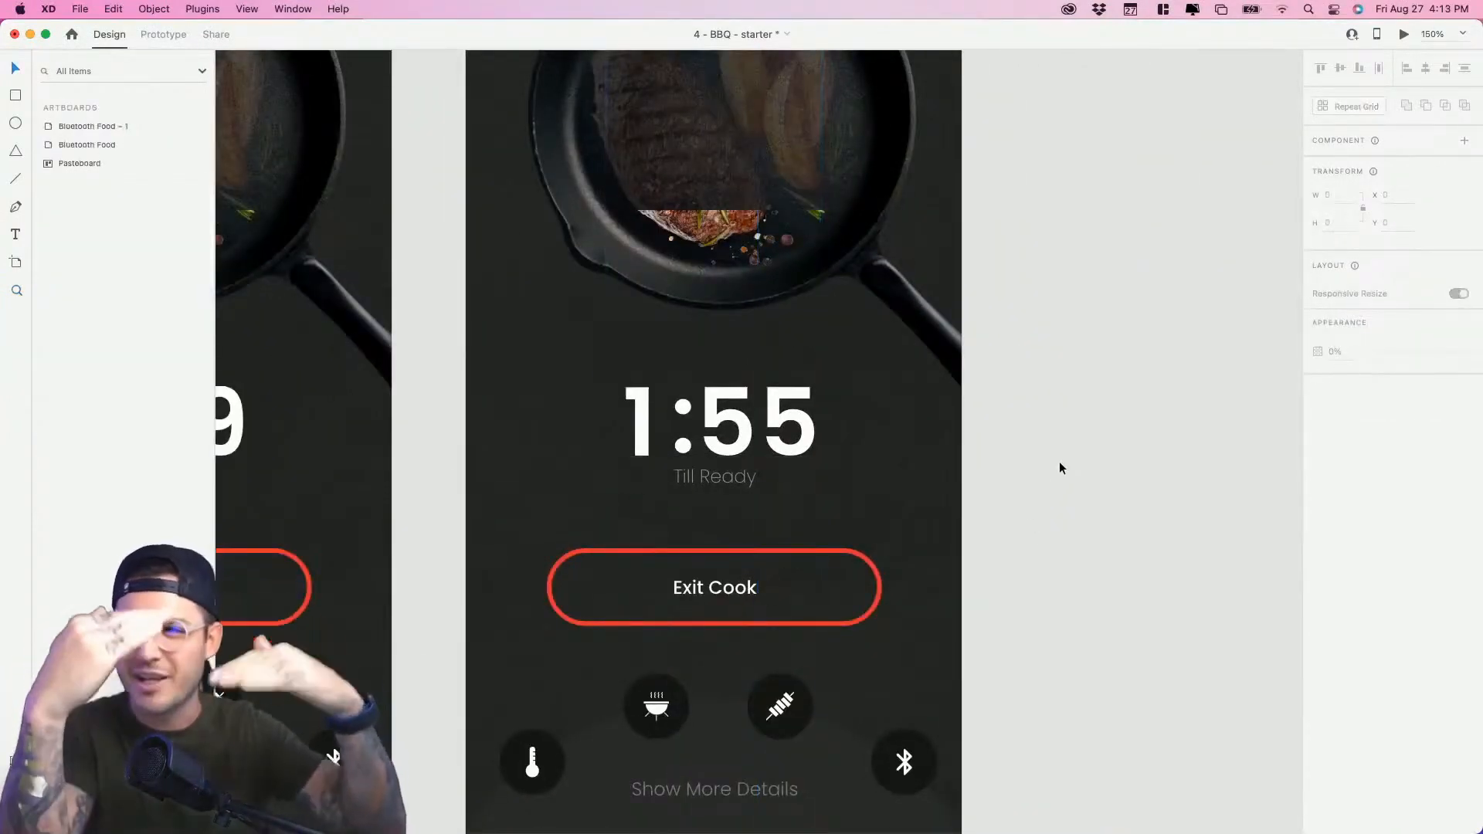
Step: Shift the last column of timer digits in Bluetooth Food – 1 down to Y 117 so the timer reads 1:54
left_click_drag(1043, 404, 1216, 480)
left_click(968, 501, "super")
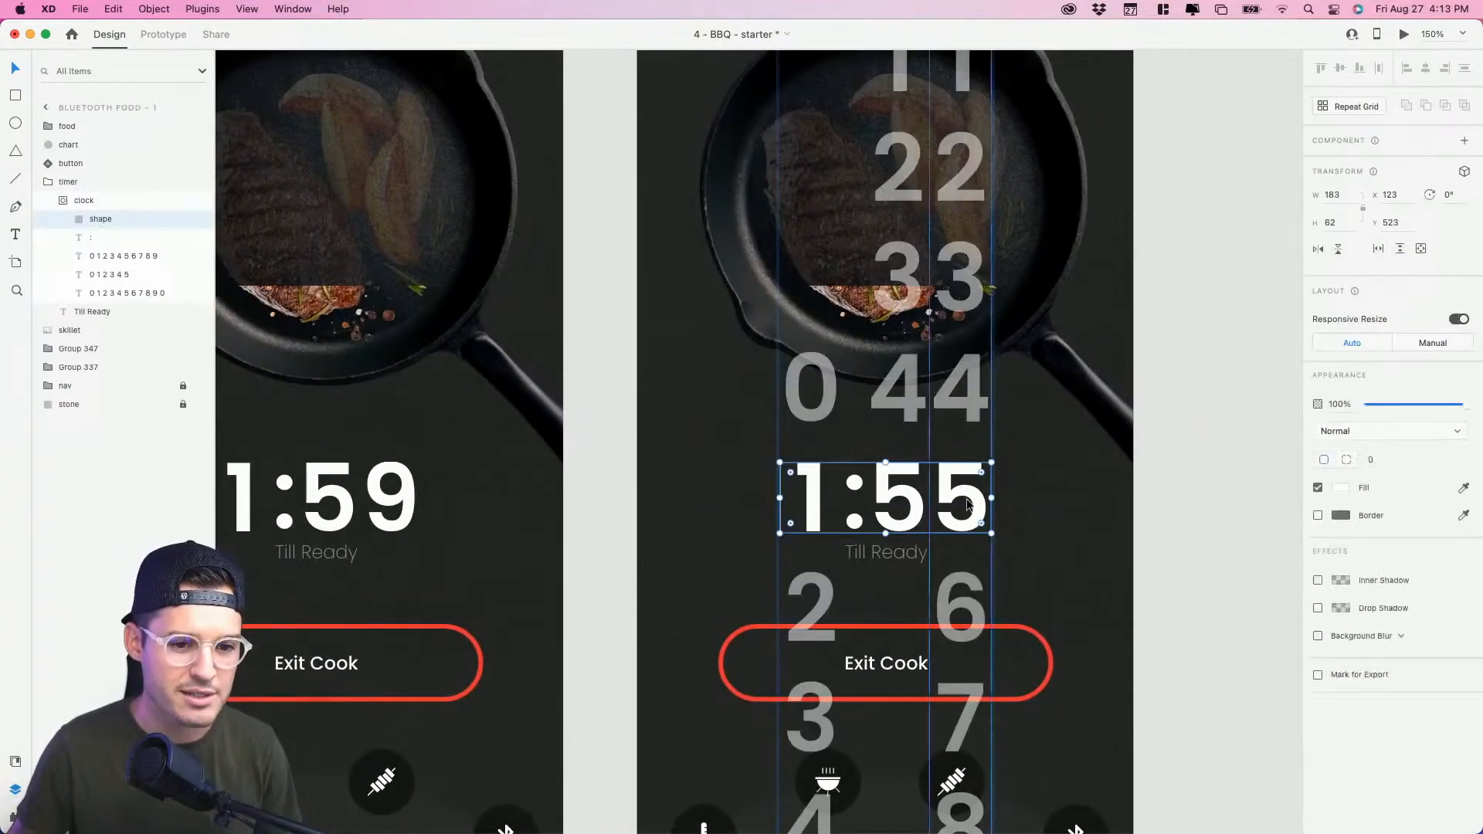
left_click(968, 501)
left_click_drag(968, 501, 967, 612)
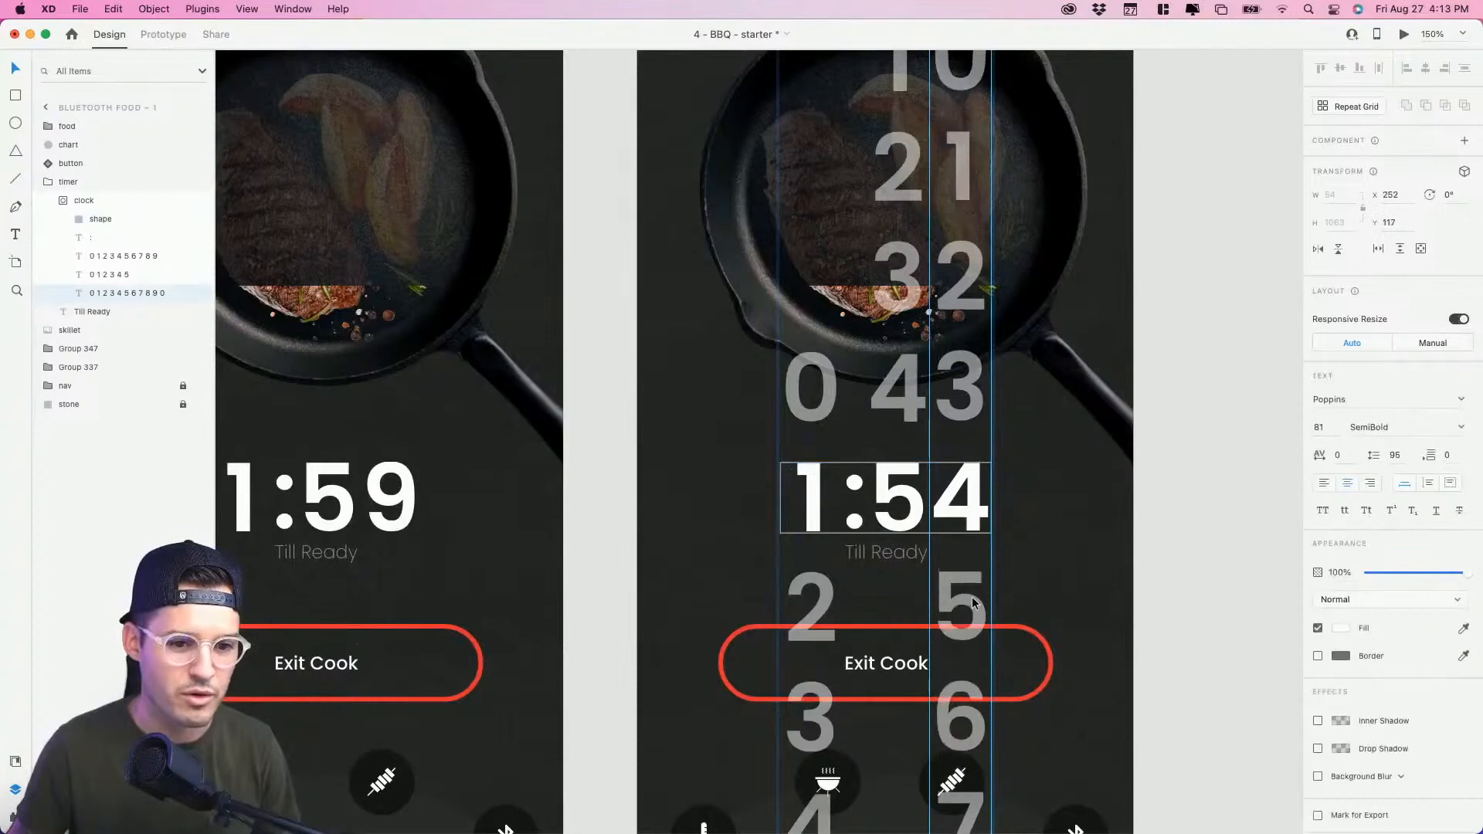
left_click(1224, 501)
Step: Lengthen the red progress arc around the skillet in Bluetooth Food – 1 by setting the chart's border dash to 168
scroll(937, 364, "up", 6)
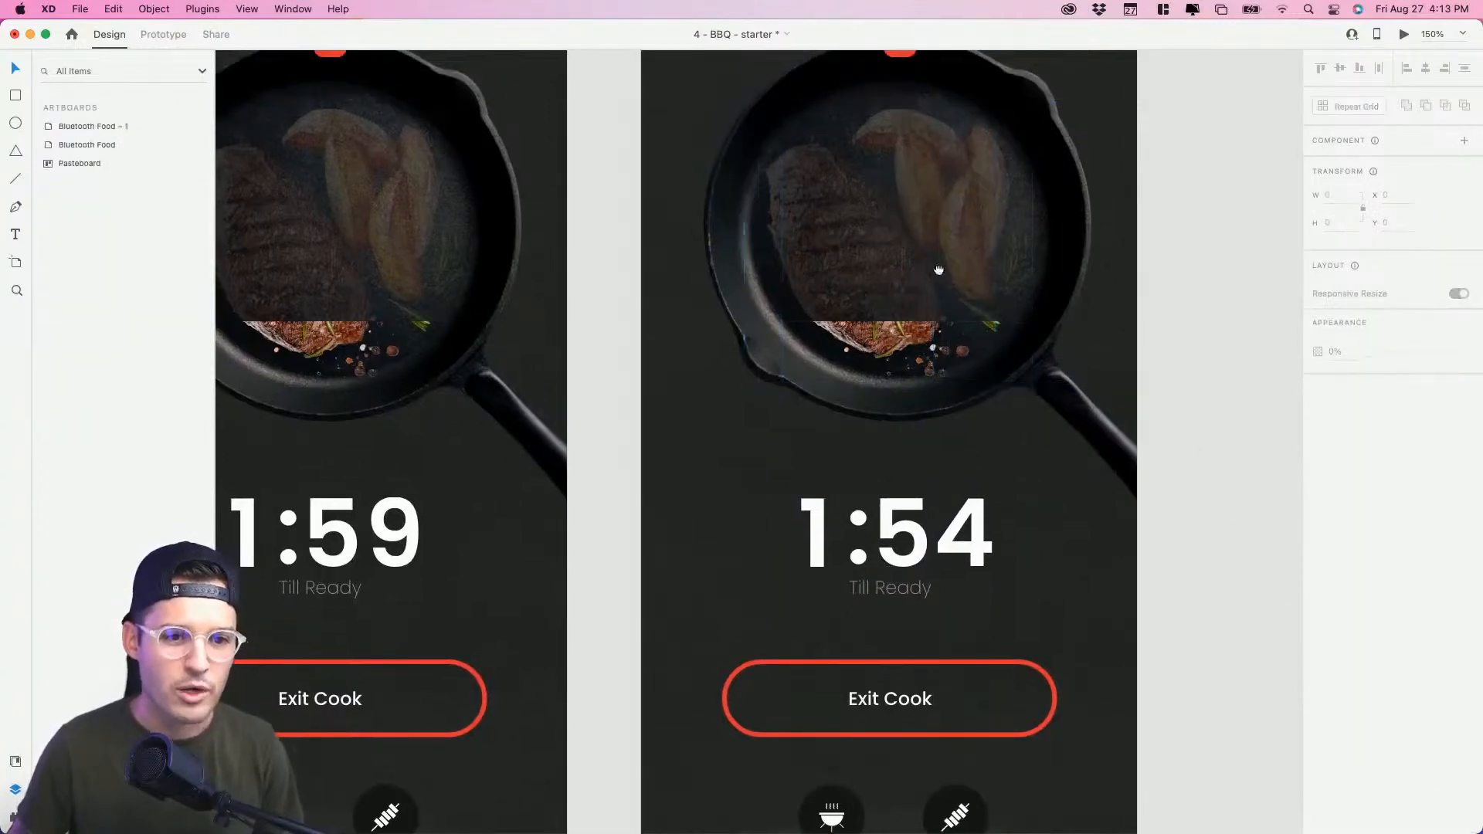
left_click(913, 247)
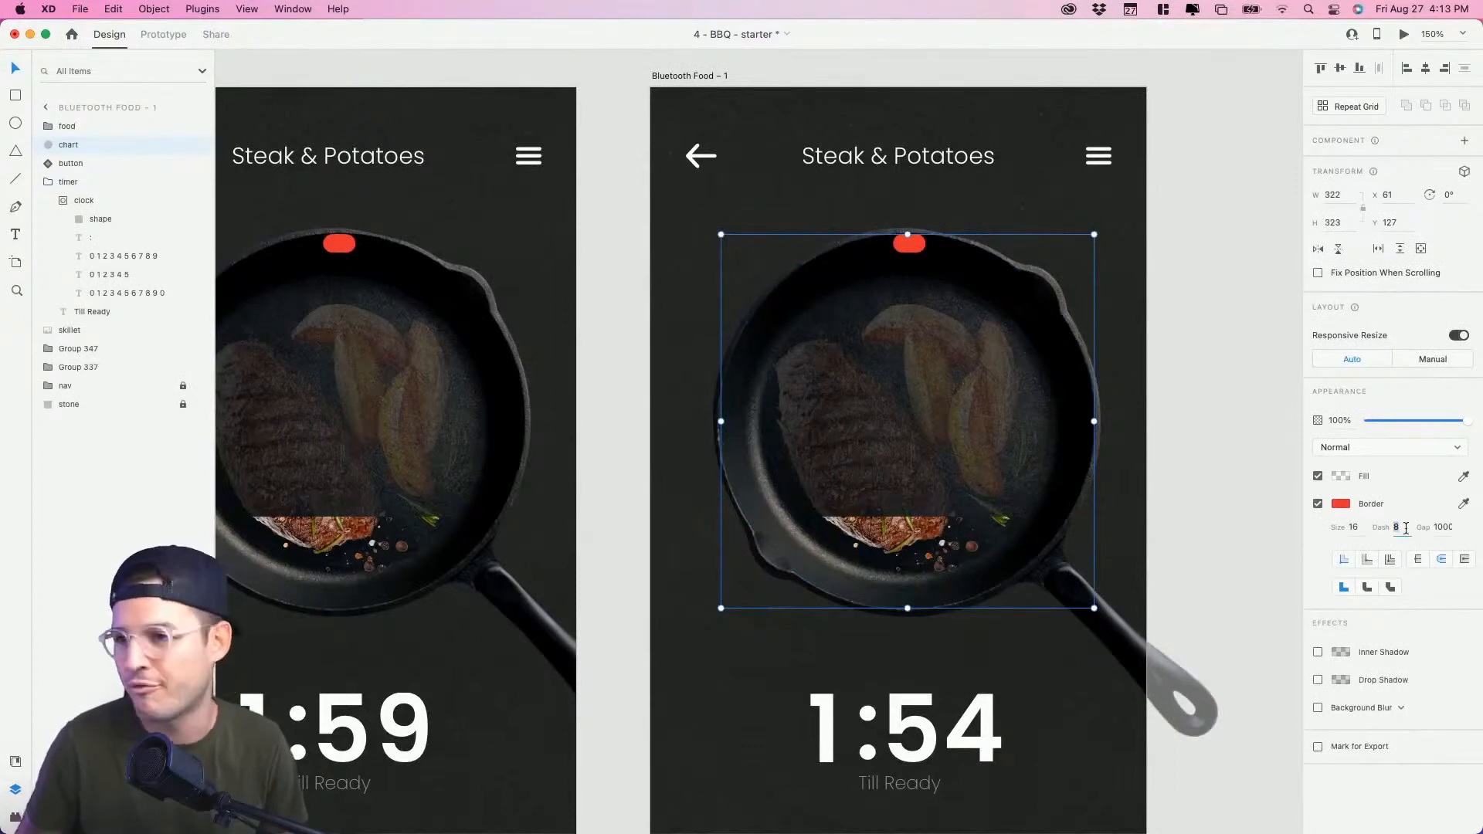
type("28")
key("Return")
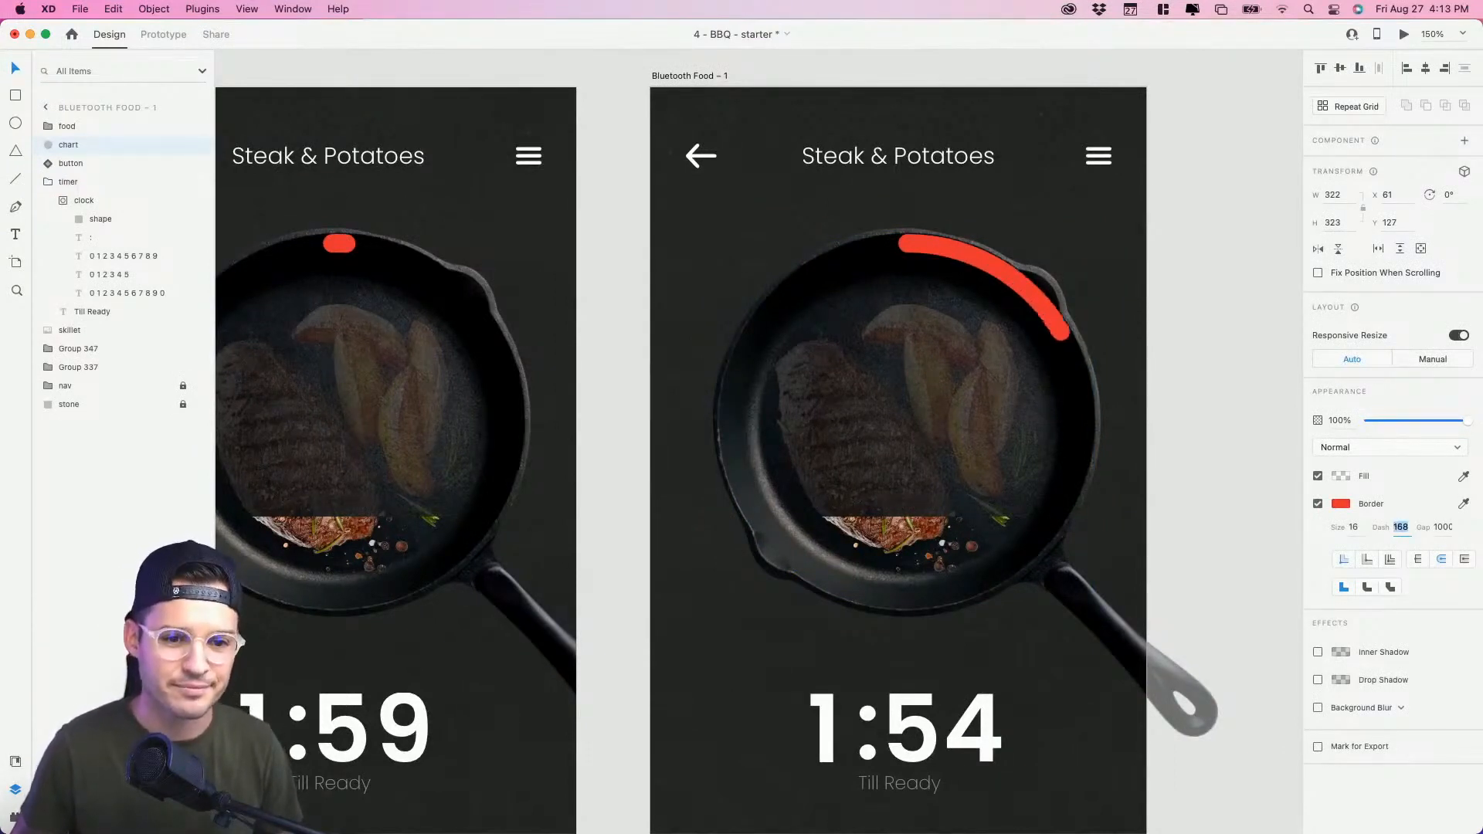
left_click(1120, 564)
Step: Raise the top edge of the food mask in Bluetooth Food – 1 so about the lower half of the food shows in full colour
left_click(883, 529)
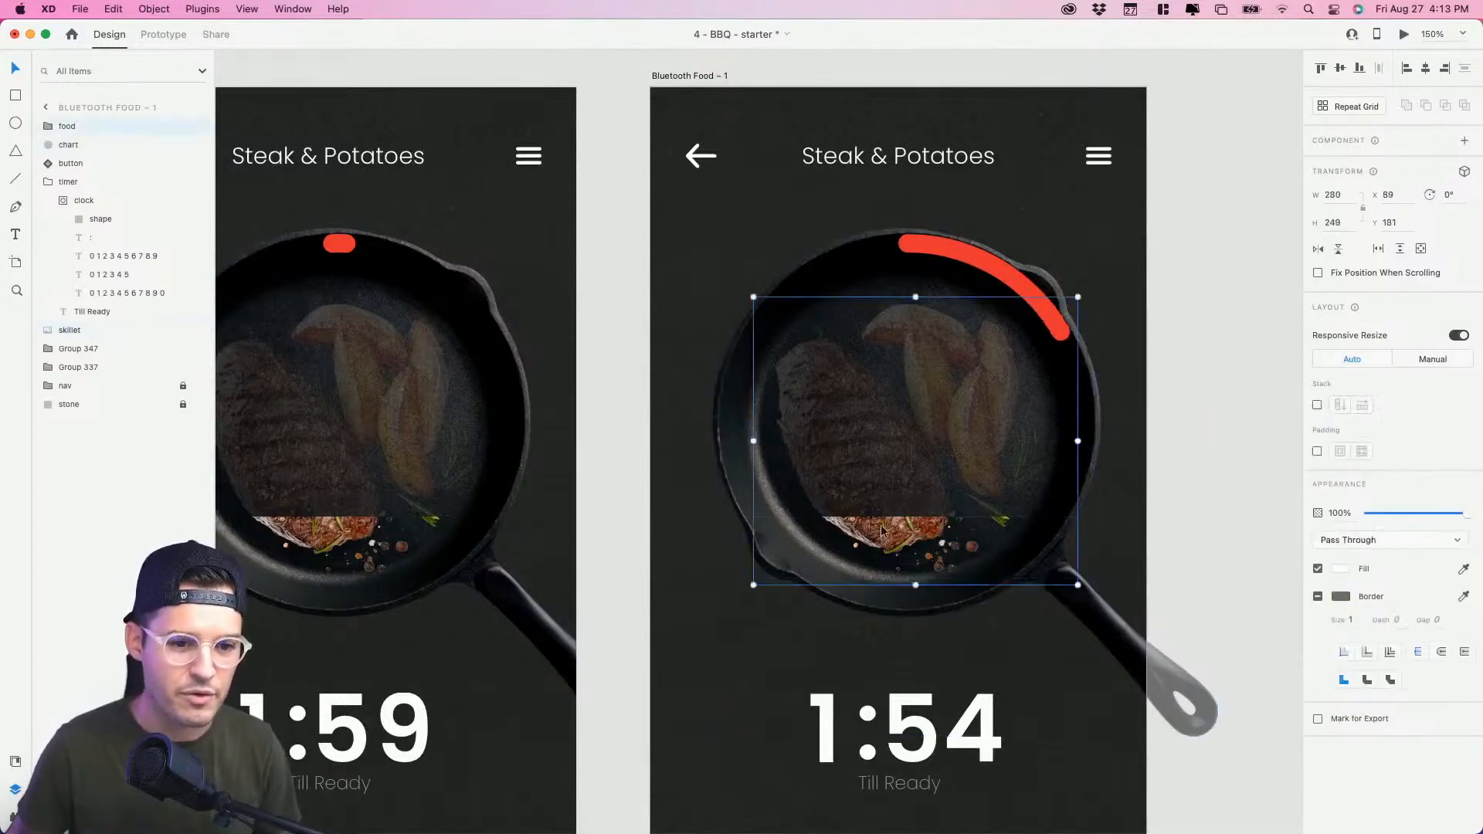
double_click(883, 528)
left_click_drag(914, 517, 914, 441)
left_click(1227, 460)
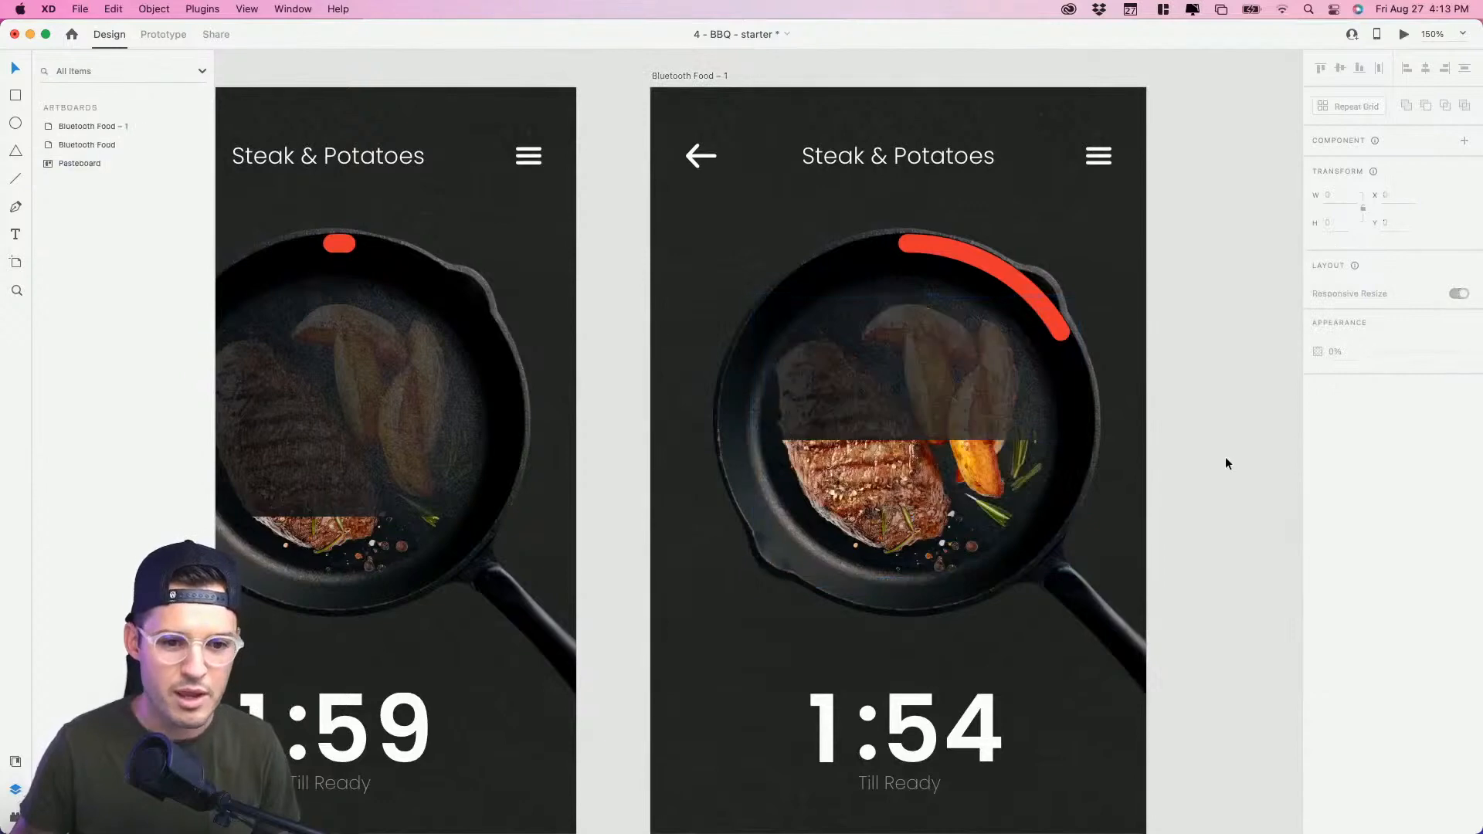
Step: Duplicate the Bluetooth Food – 1 artboard and place the copy beside it at X 1818, Y 125
key("super+minus")
left_click_drag(1090, 469, 997, 369)
left_click_drag(677, 152, 960, 152)
left_click_drag(884, 131, 1006, 566)
key("z")
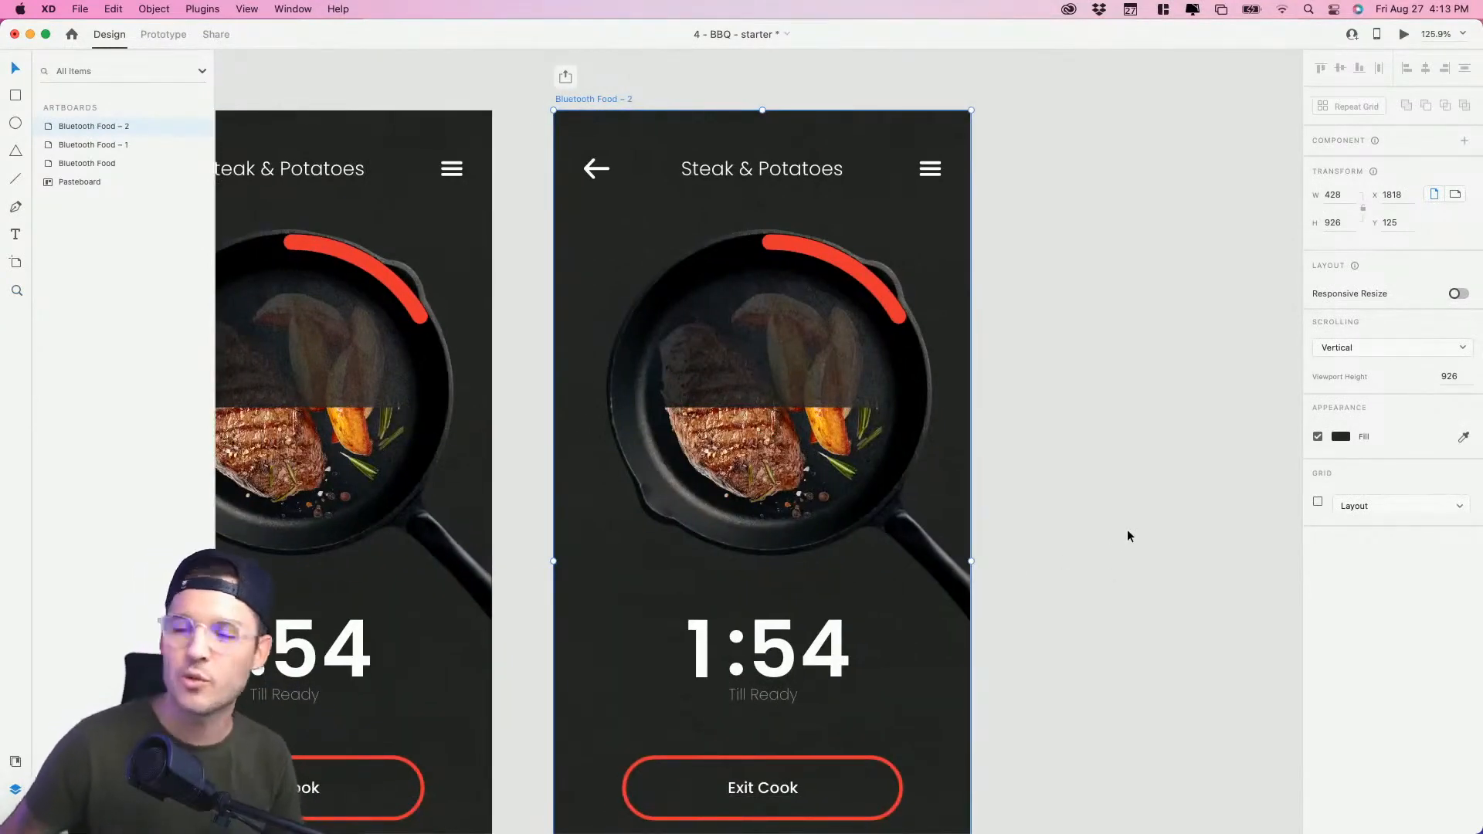
Step: Shift the last column of timer digits inside the clock mask of Bluetooth Food – 2 so the timer reads 1:50
left_click_drag(1128, 530, 1184, 449)
left_click(887, 560, "super")
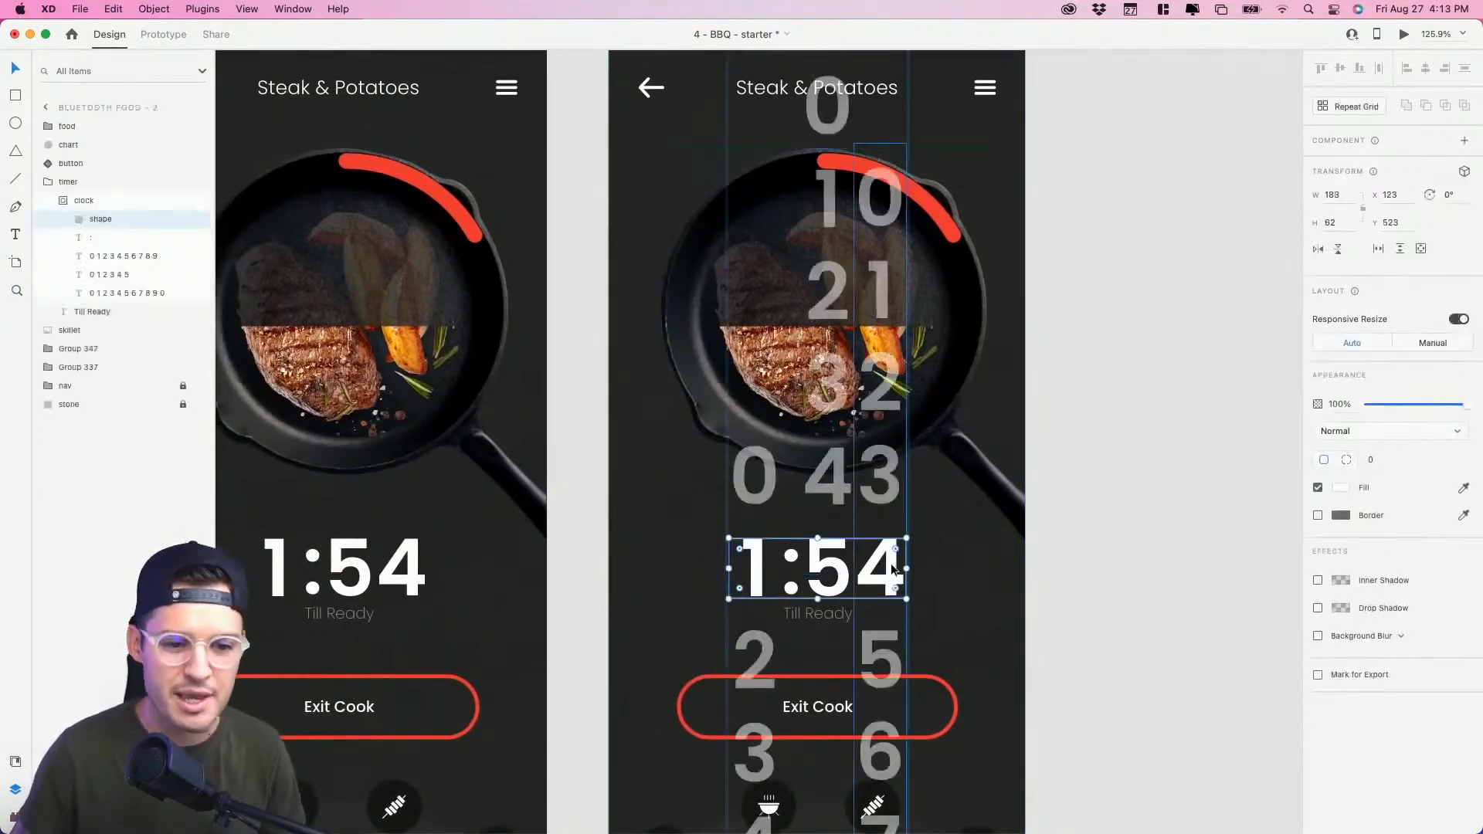
left_click(887, 559)
left_click_drag(887, 567, 886, 665)
left_click_drag(886, 572, 900, 193)
left_click_drag(887, 589, 888, 224)
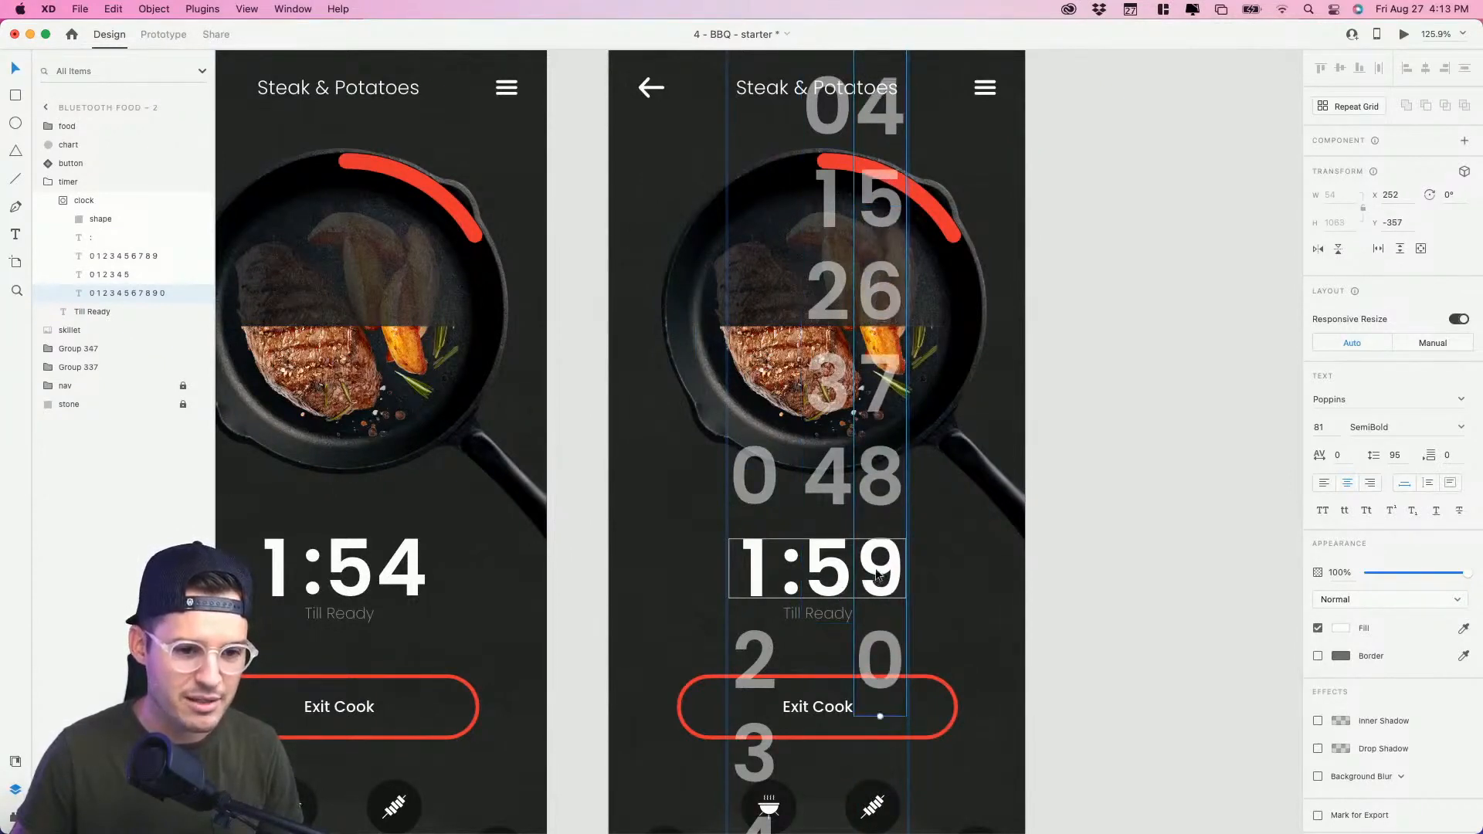
left_click_drag(878, 572, 879, 833)
left_click_drag(879, 492, 880, 663)
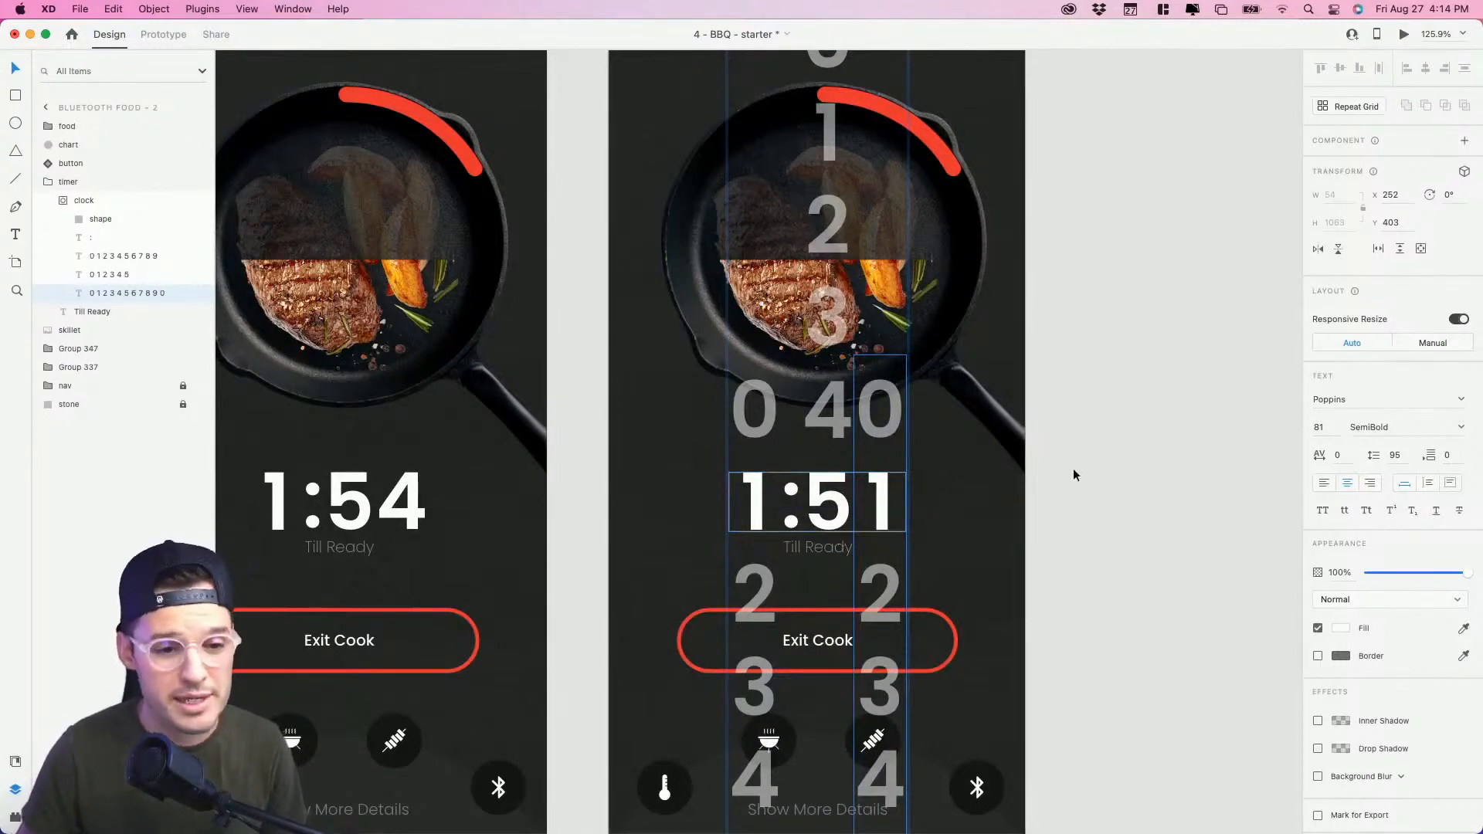
left_click(1115, 474)
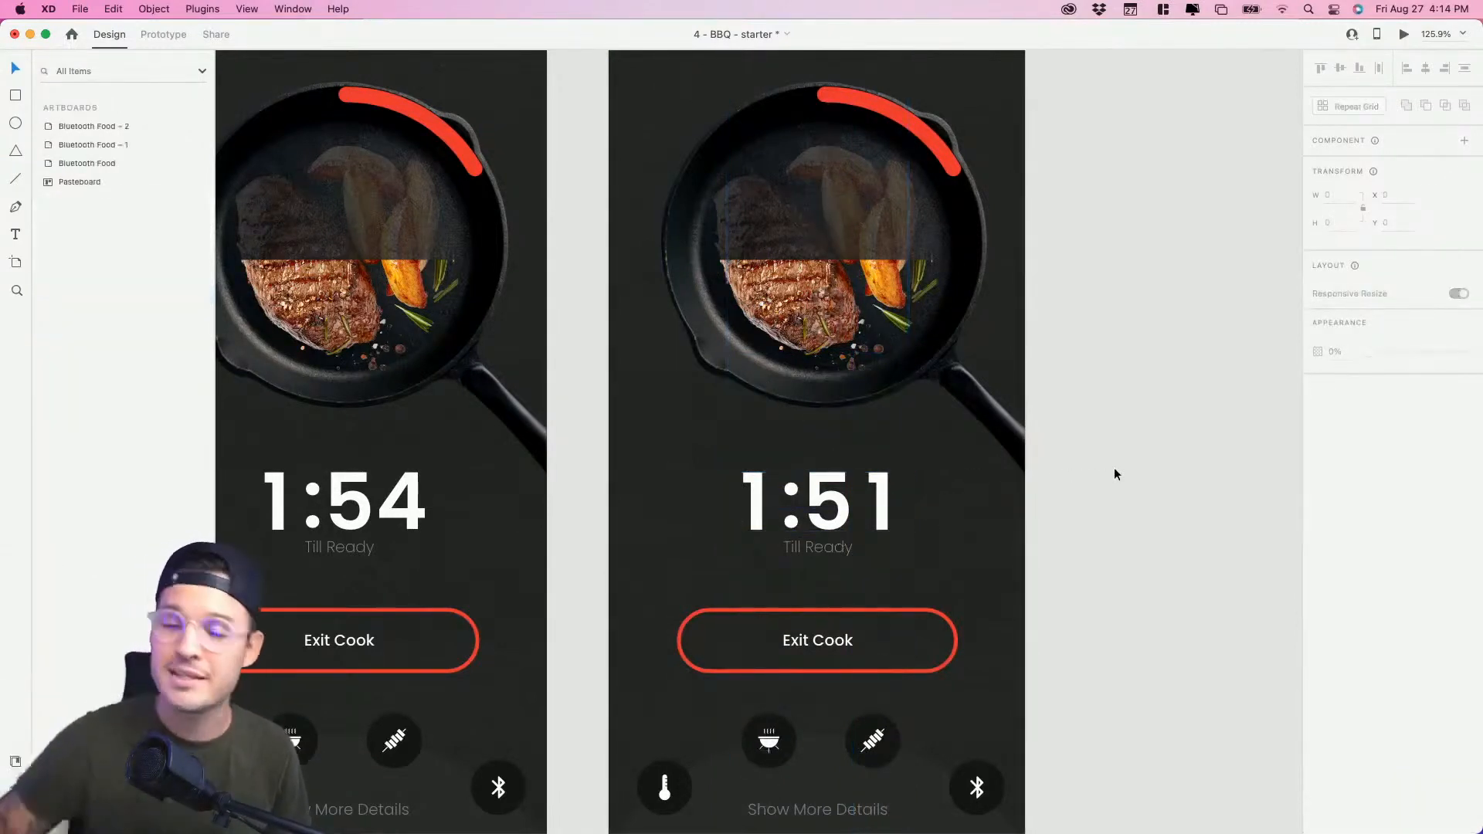
left_click_drag(1124, 453, 1071, 457)
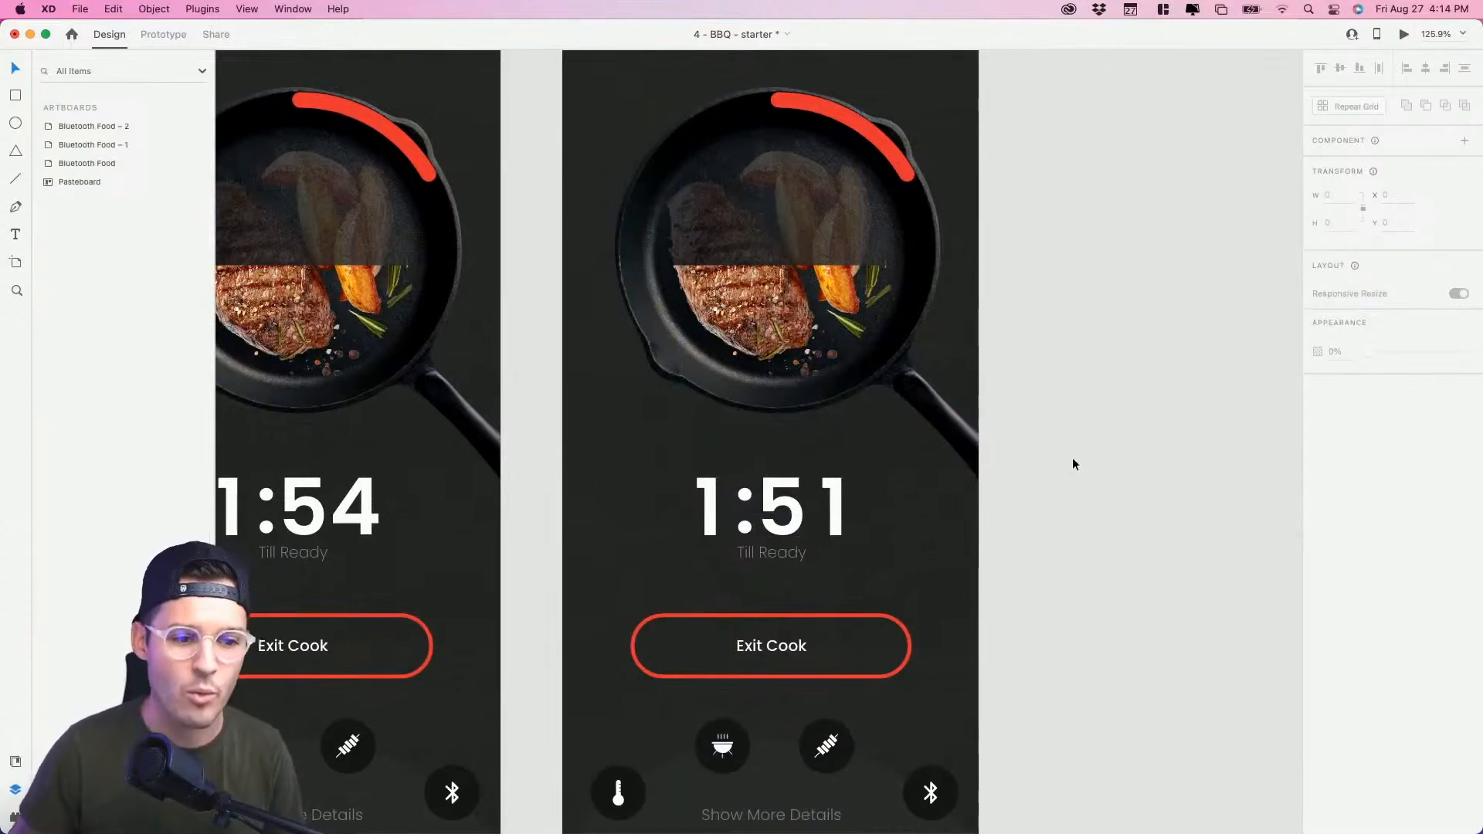
left_click(838, 508)
left_click_drag(838, 508, 842, 605)
left_click(1123, 479)
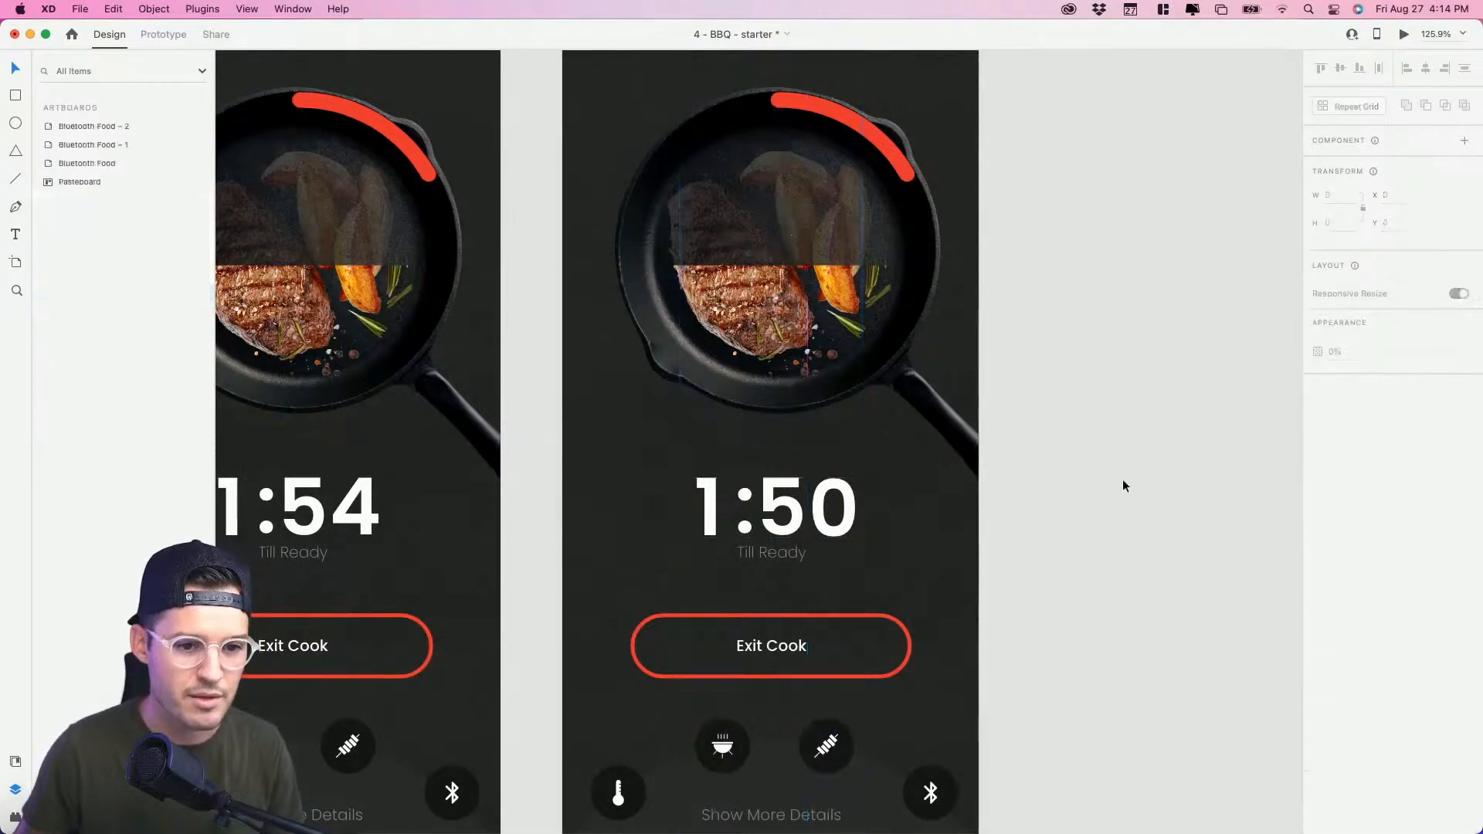
Step: Raise the top edge of the food mask in Bluetooth Food – 2 to make the mask about 151 high
double_click(765, 284)
left_click_drag(787, 265, 788, 234)
left_click(1126, 231)
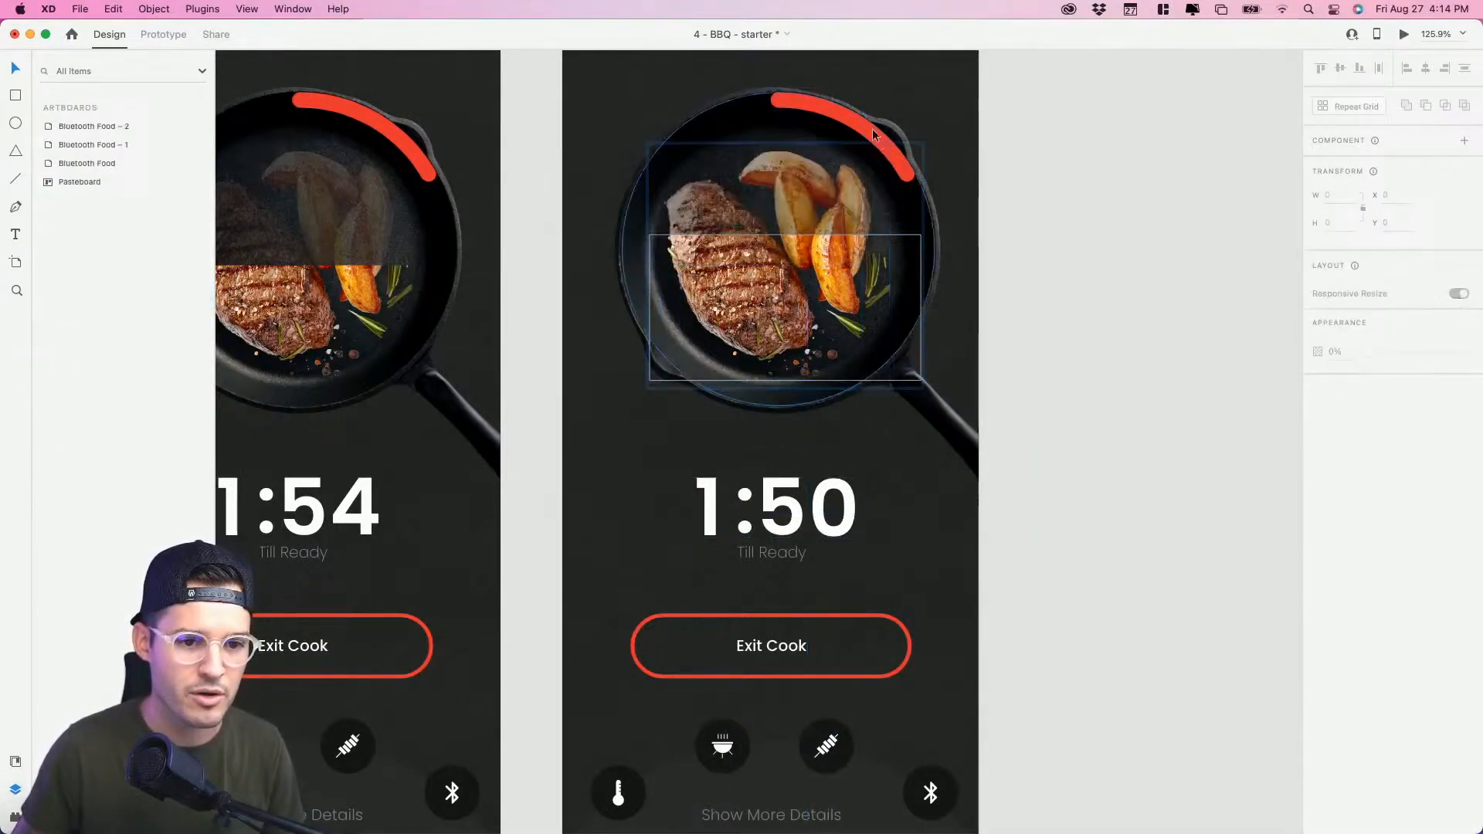
Step: Extend the red progress arc in Bluetooth Food – 2 by setting the chart's border dash to 258
left_click(872, 134)
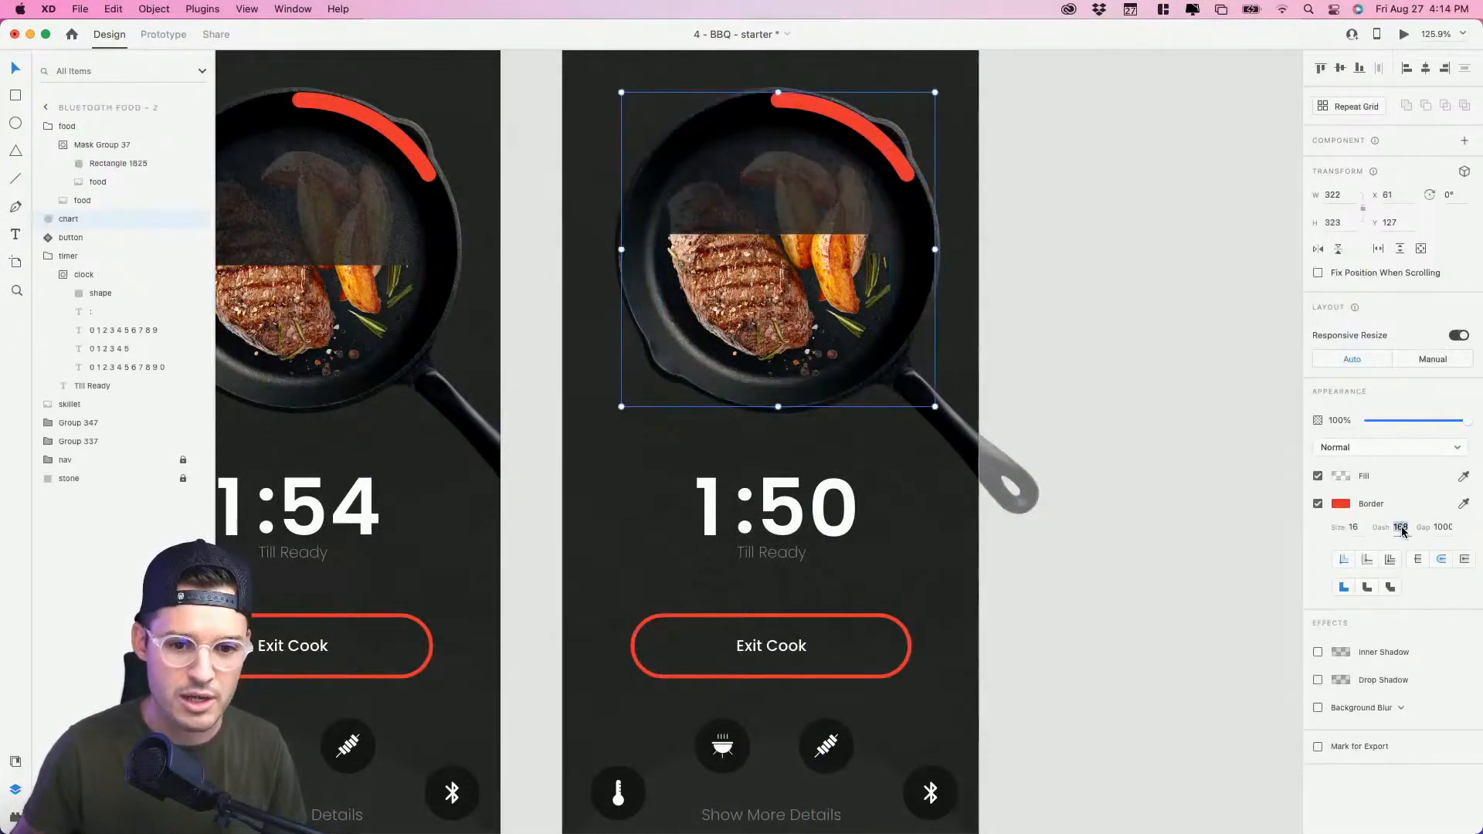
key("shift+Up")
key("shift+Up")
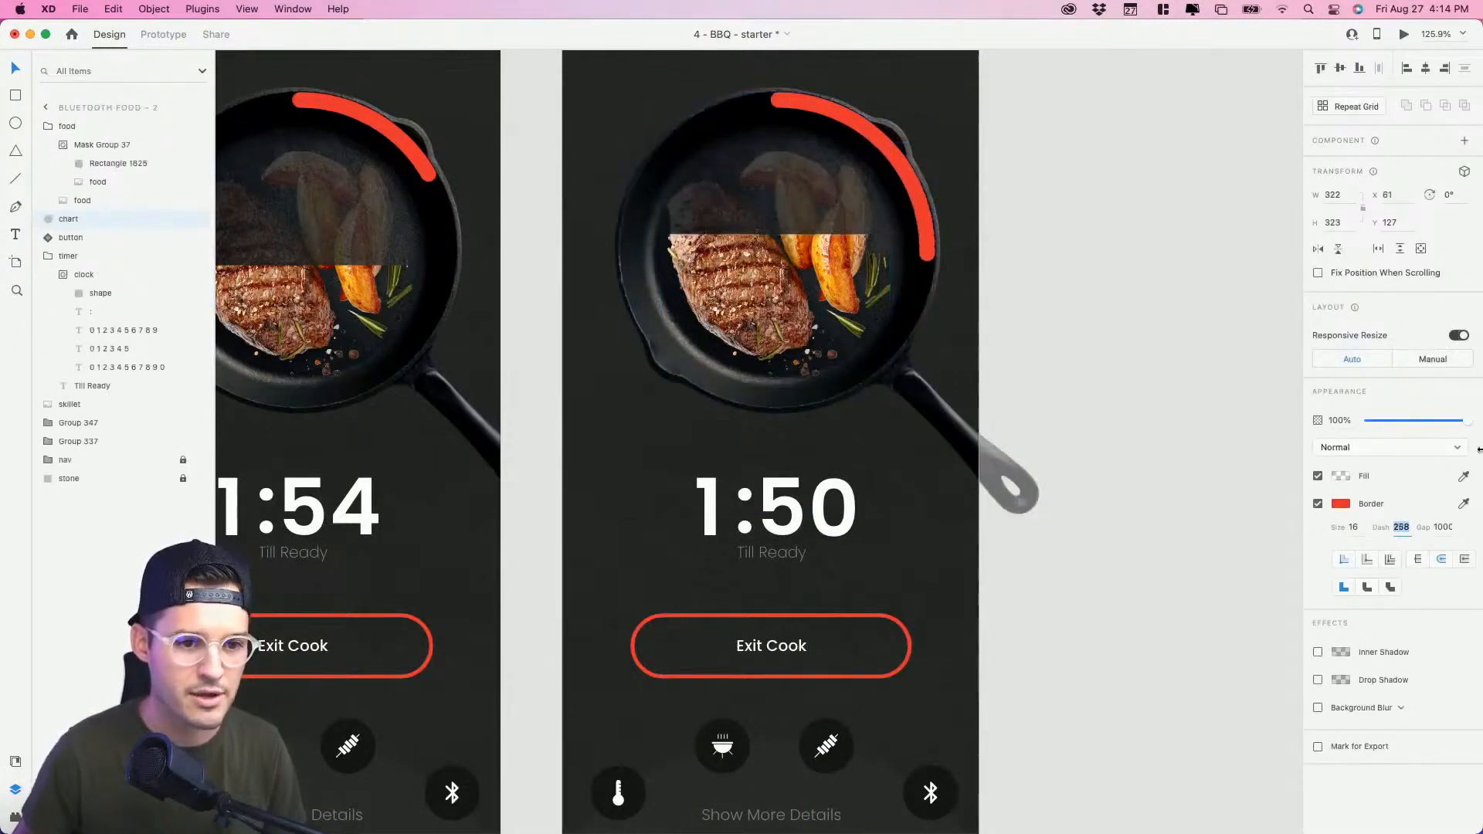
left_click(1198, 314)
Step: Duplicate the Bluetooth Food – 2 artboard and place the copy beside it at X 2310, Y 125
key("super+1")
left_click_drag(1086, 298, 1104, 329)
left_click(661, 86)
left_click_drag(660, 86, 1039, 104)
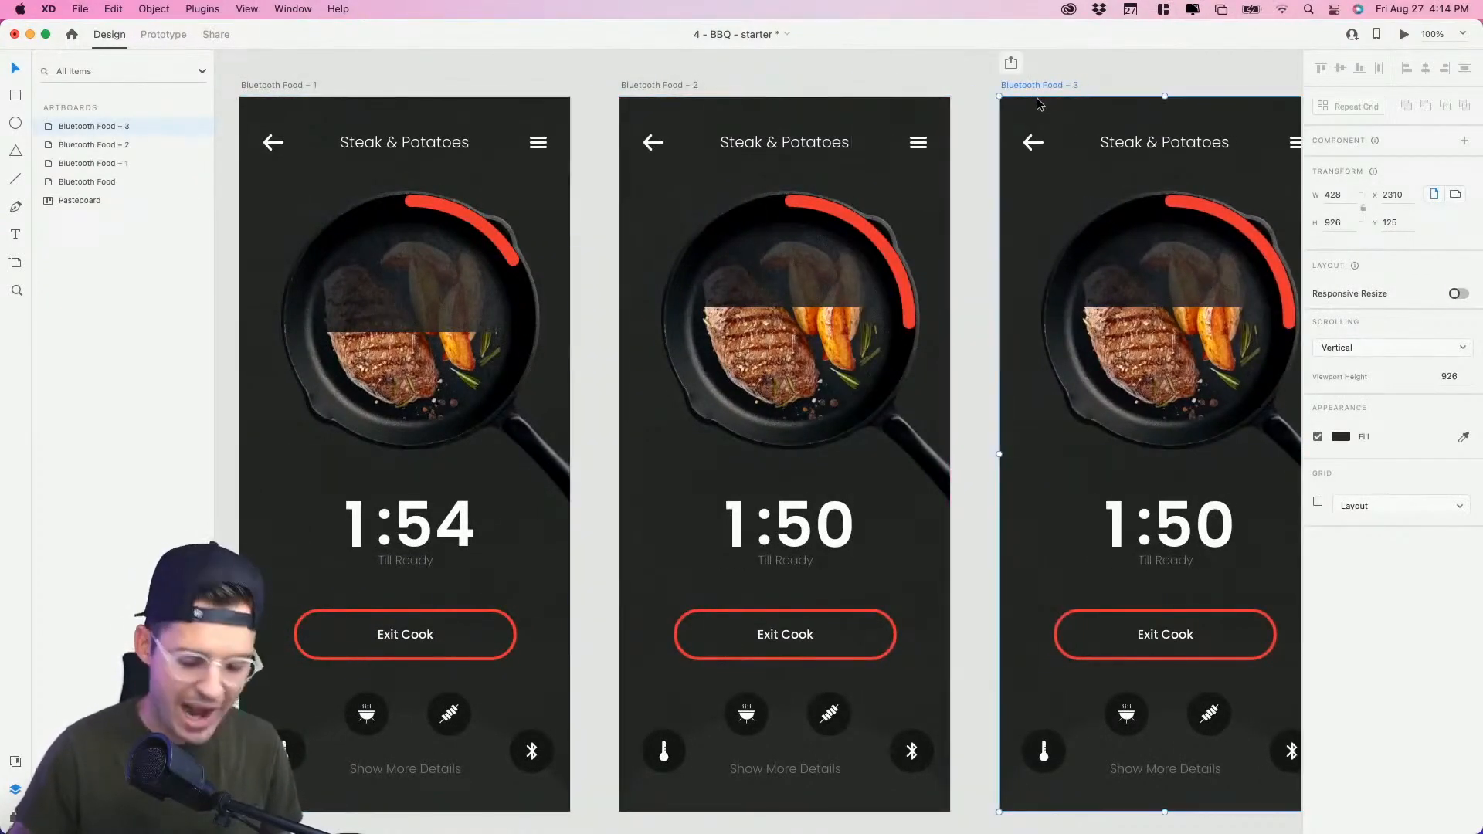
Step: Extend the food mask in Bluetooth Food – 3 to reveal the whole meal and set the chart's border dash to 818
left_click_drag(502, 210, 114, 181)
double_click(760, 267)
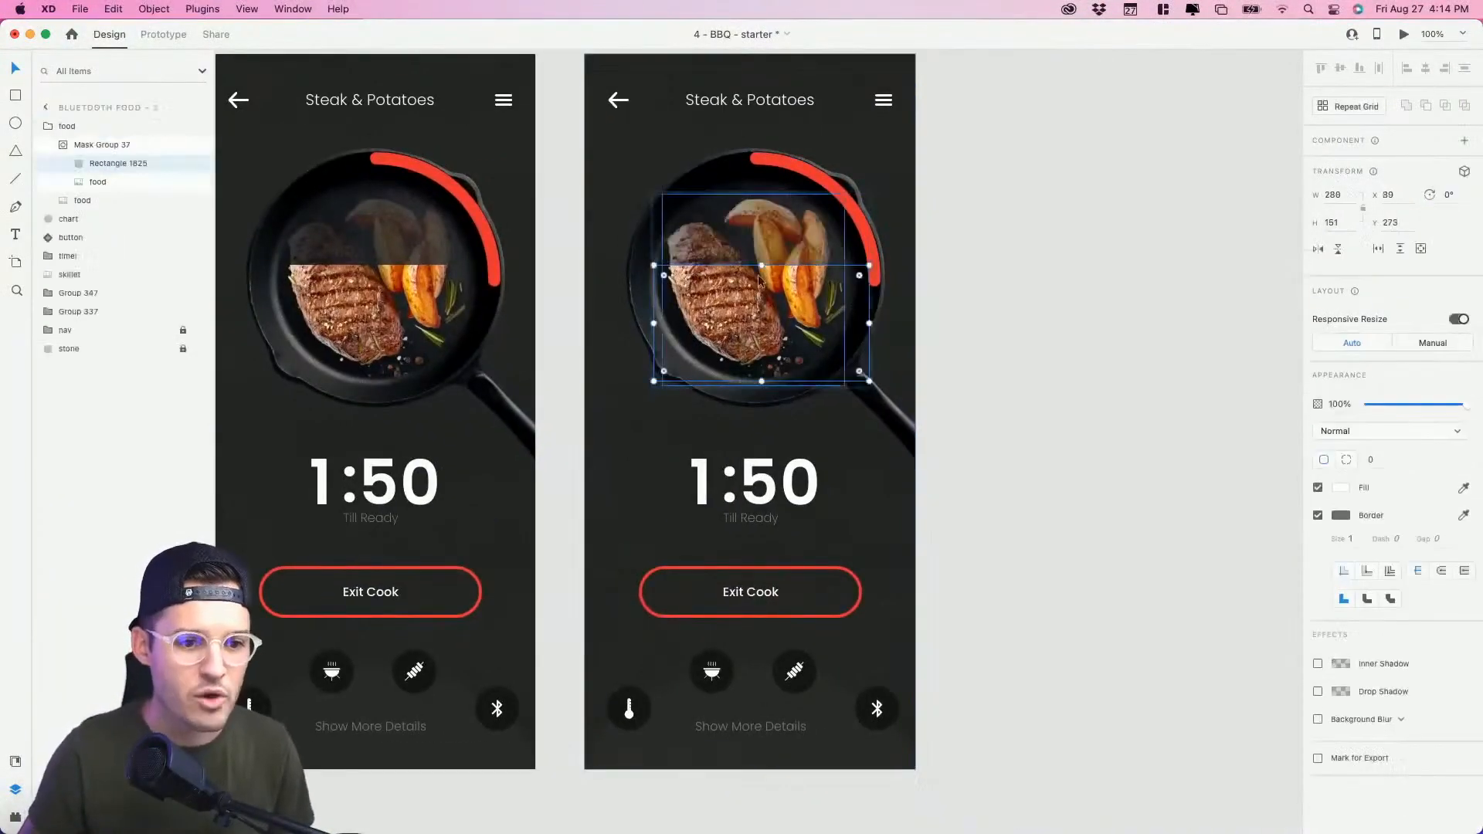
left_click(799, 174)
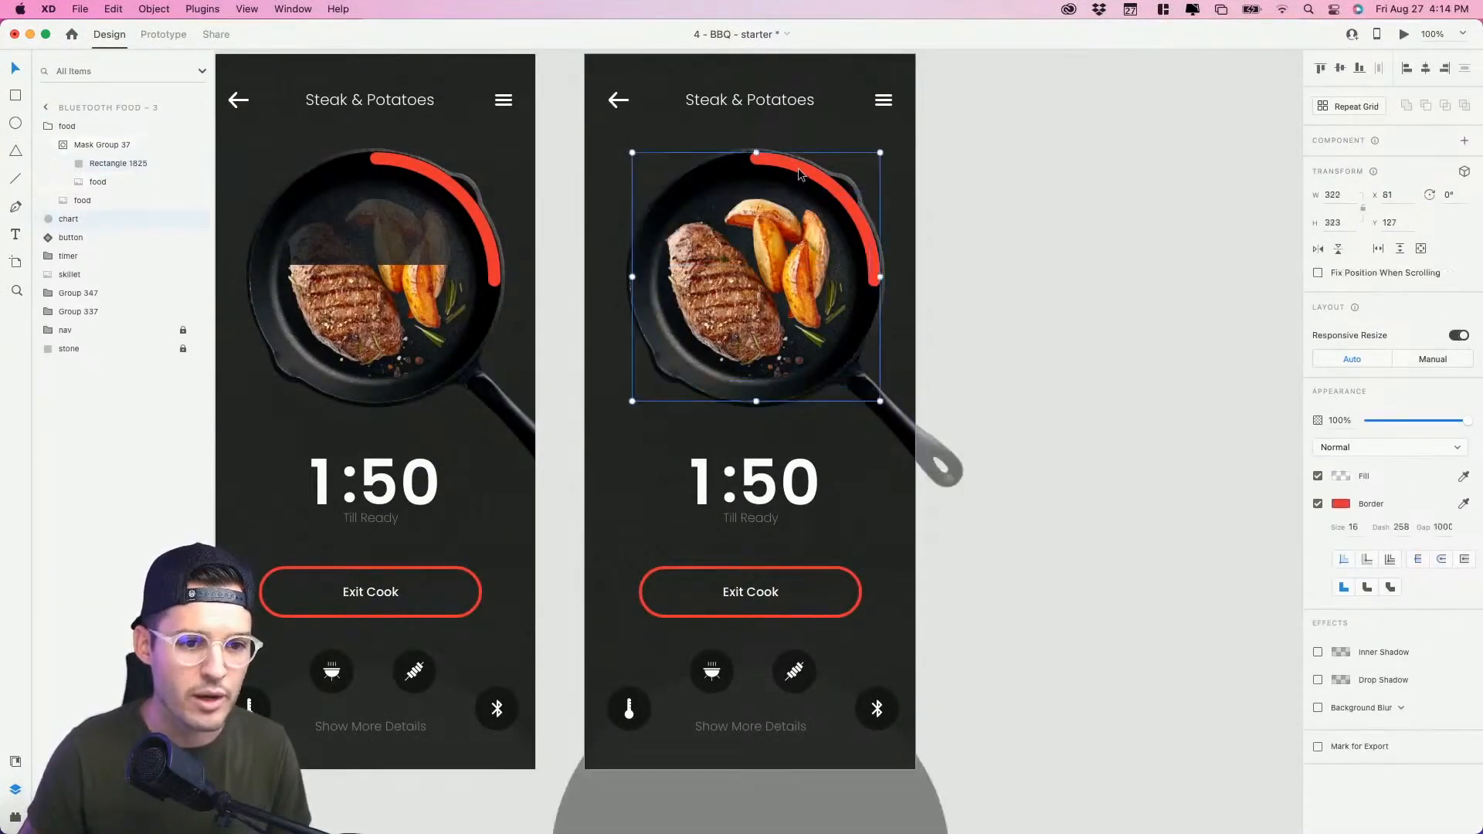
key("shift+Up")
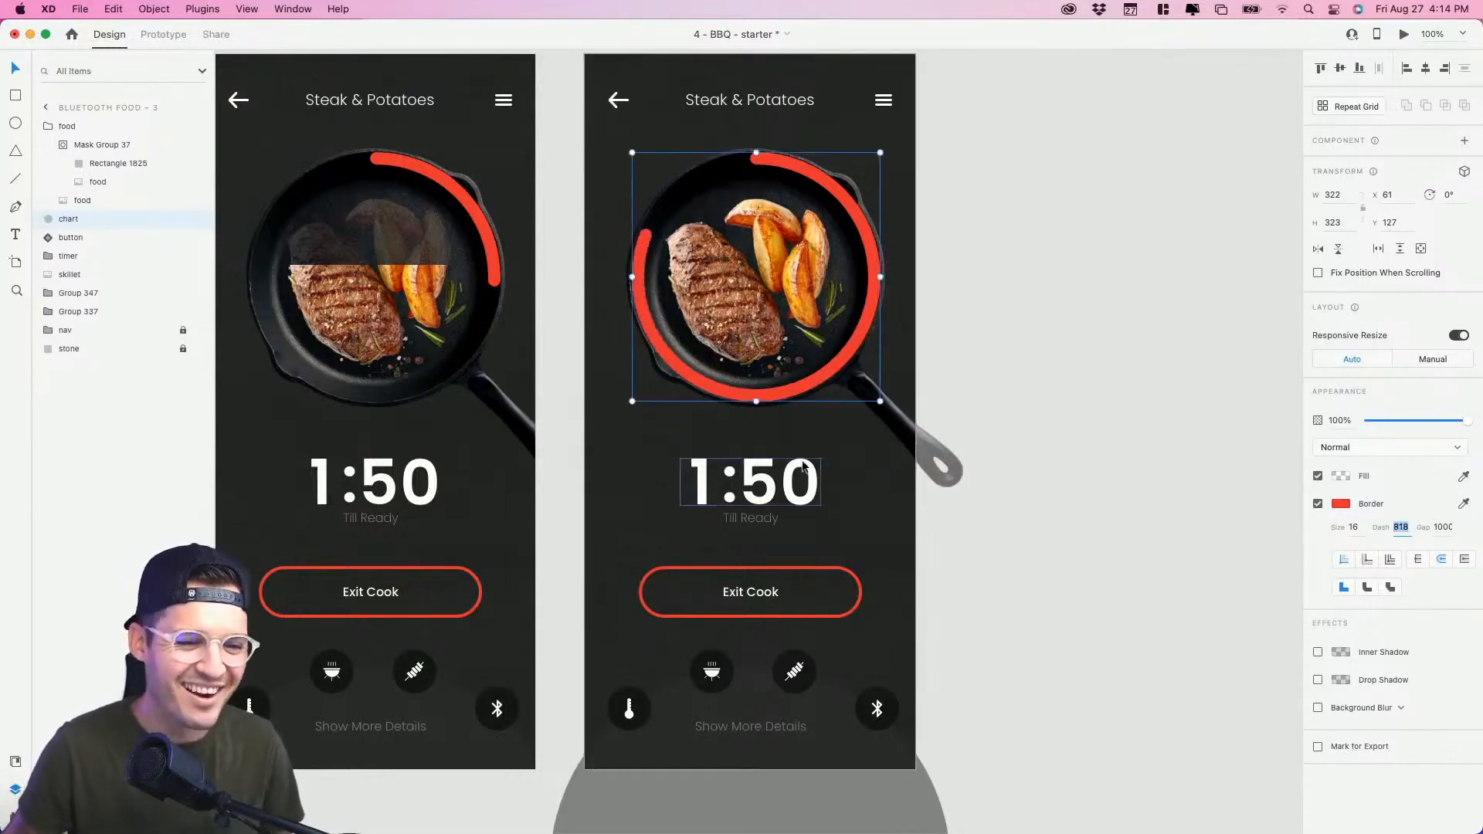
Step: Shift the last two columns of timer digits in Bluetooth Food – 3 so the timer reads 1:45
left_click(809, 485, "super")
left_click_drag(806, 492, 808, 29)
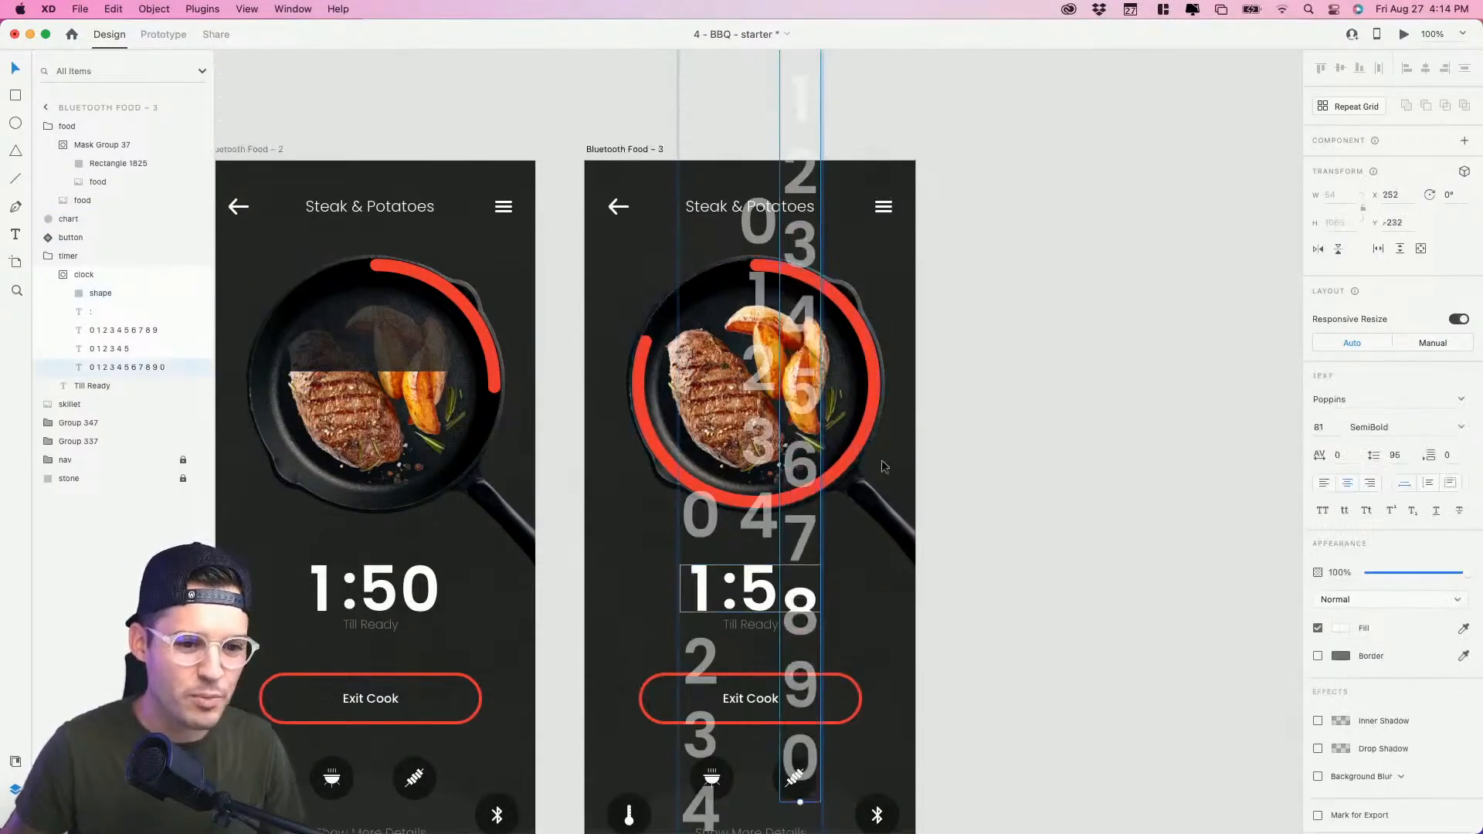
left_click_drag(808, 566, 813, 496)
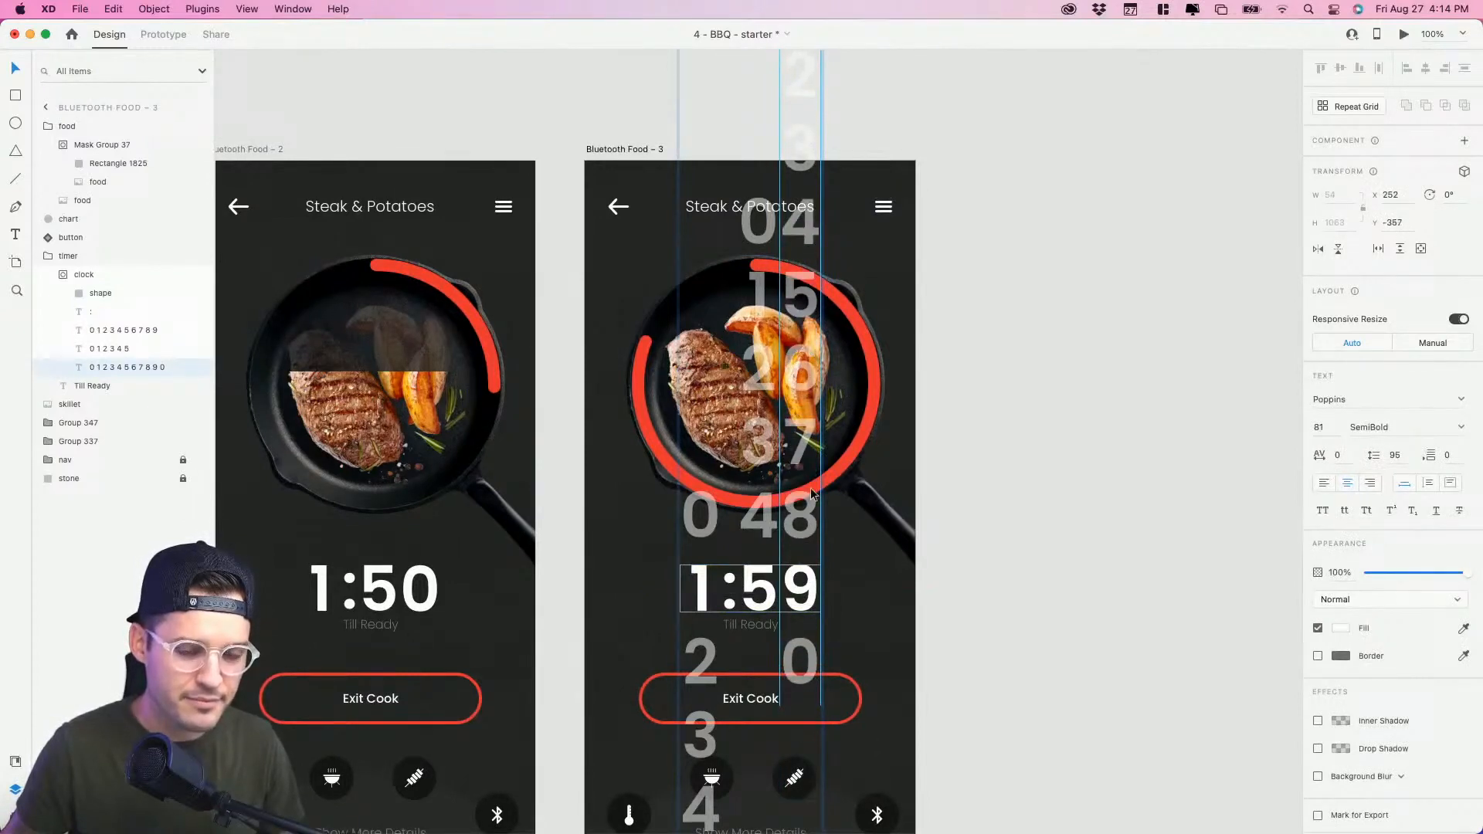
left_click_drag(811, 494, 831, 789)
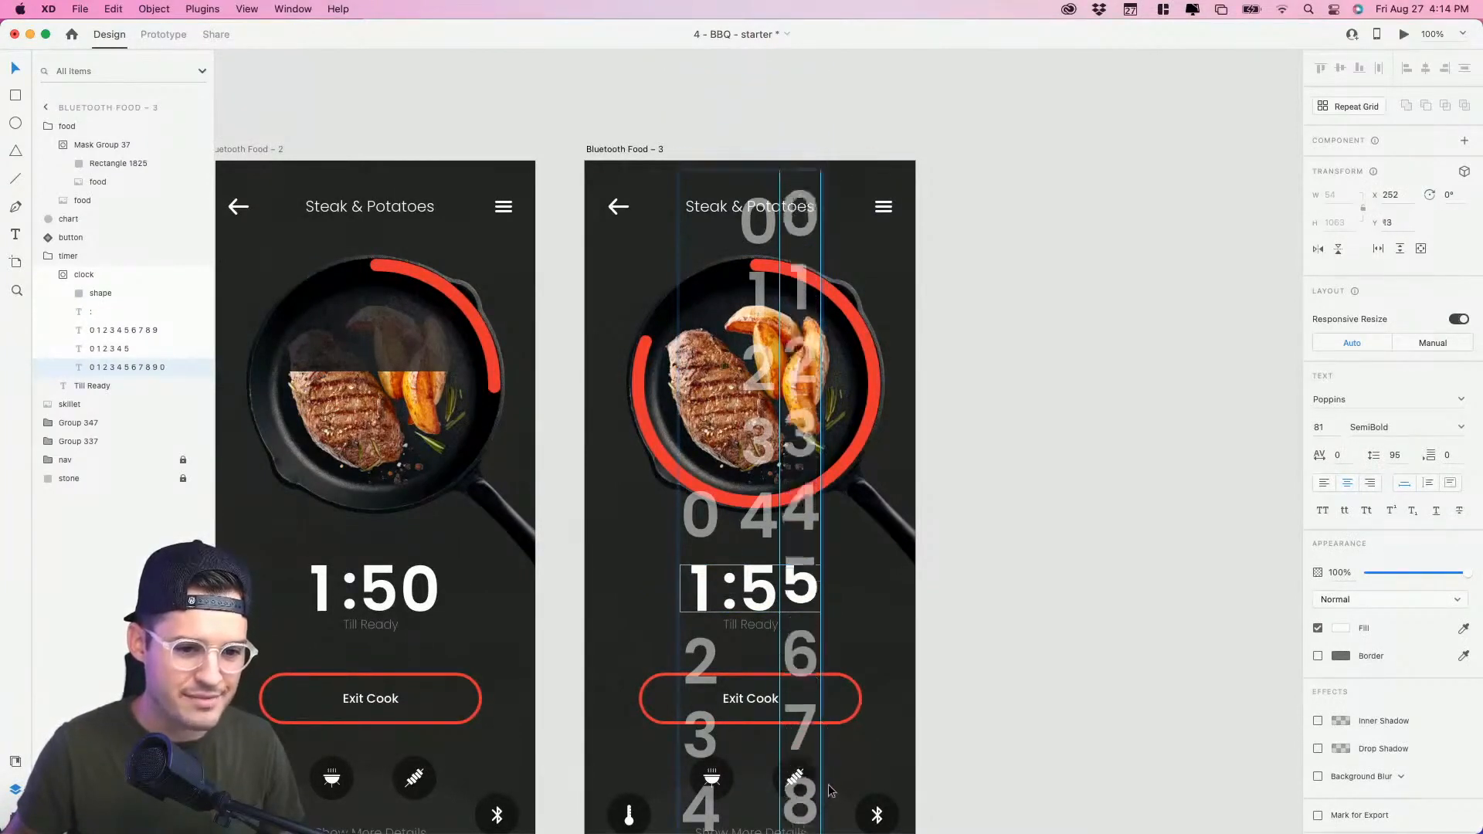
left_click(763, 588)
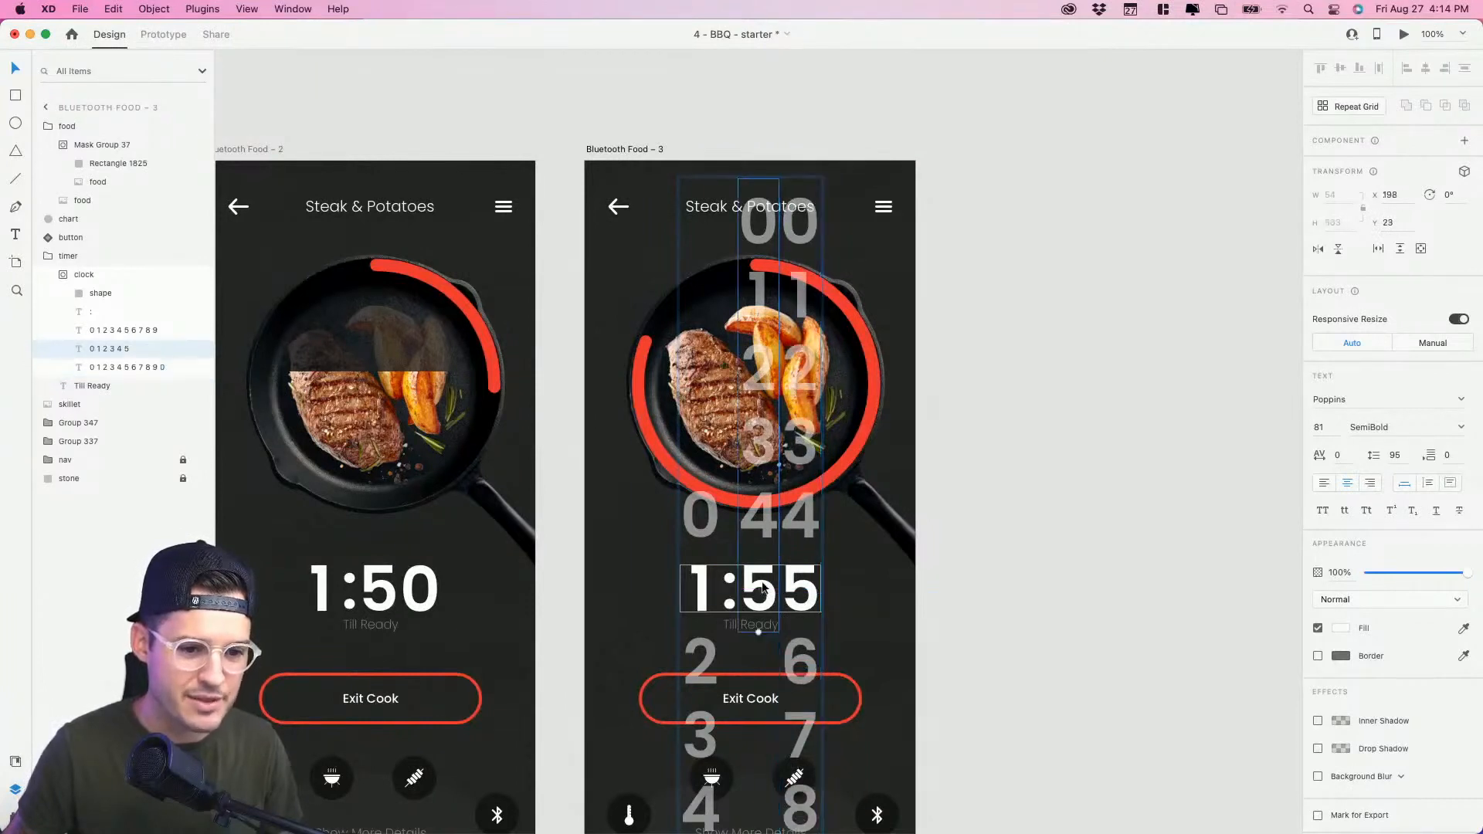
left_click_drag(763, 587, 767, 659)
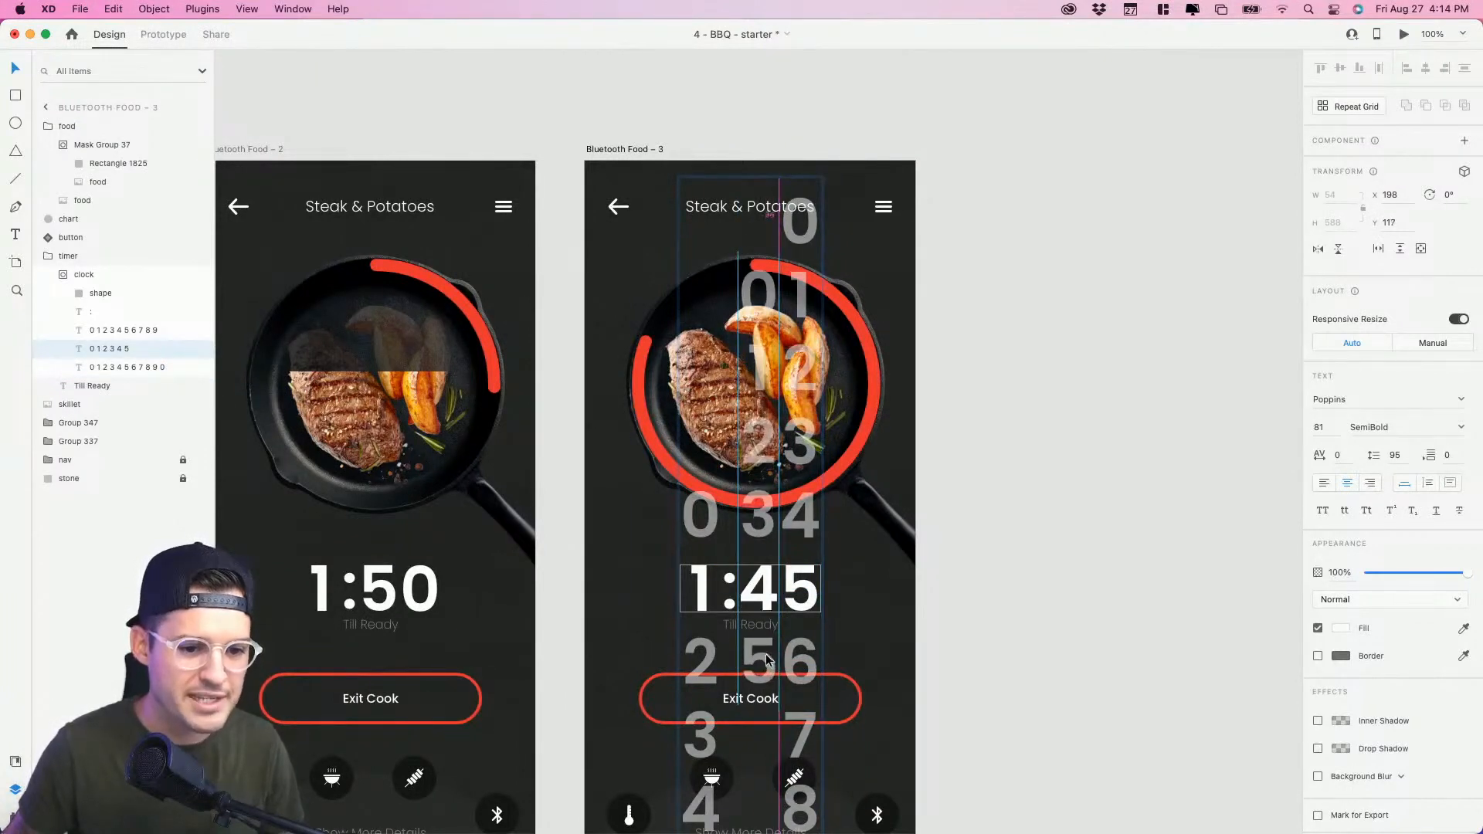
left_click(972, 567)
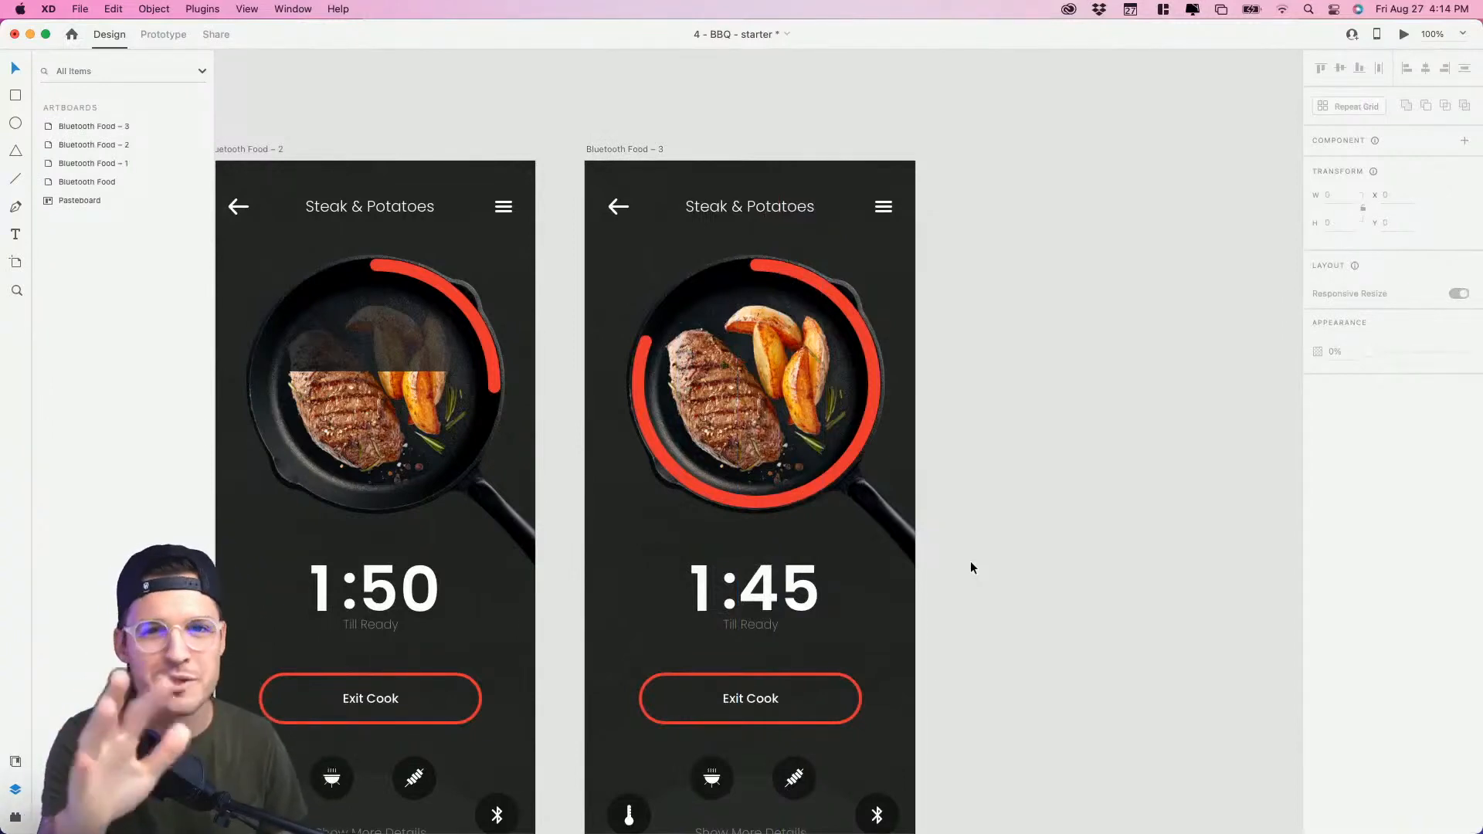
Step: Review the cooking artboards side by side, comparing their progress arcs, revealed food and timer digits
key("super+minus")
key("super+minus")
key("super+minus")
key("super+equal")
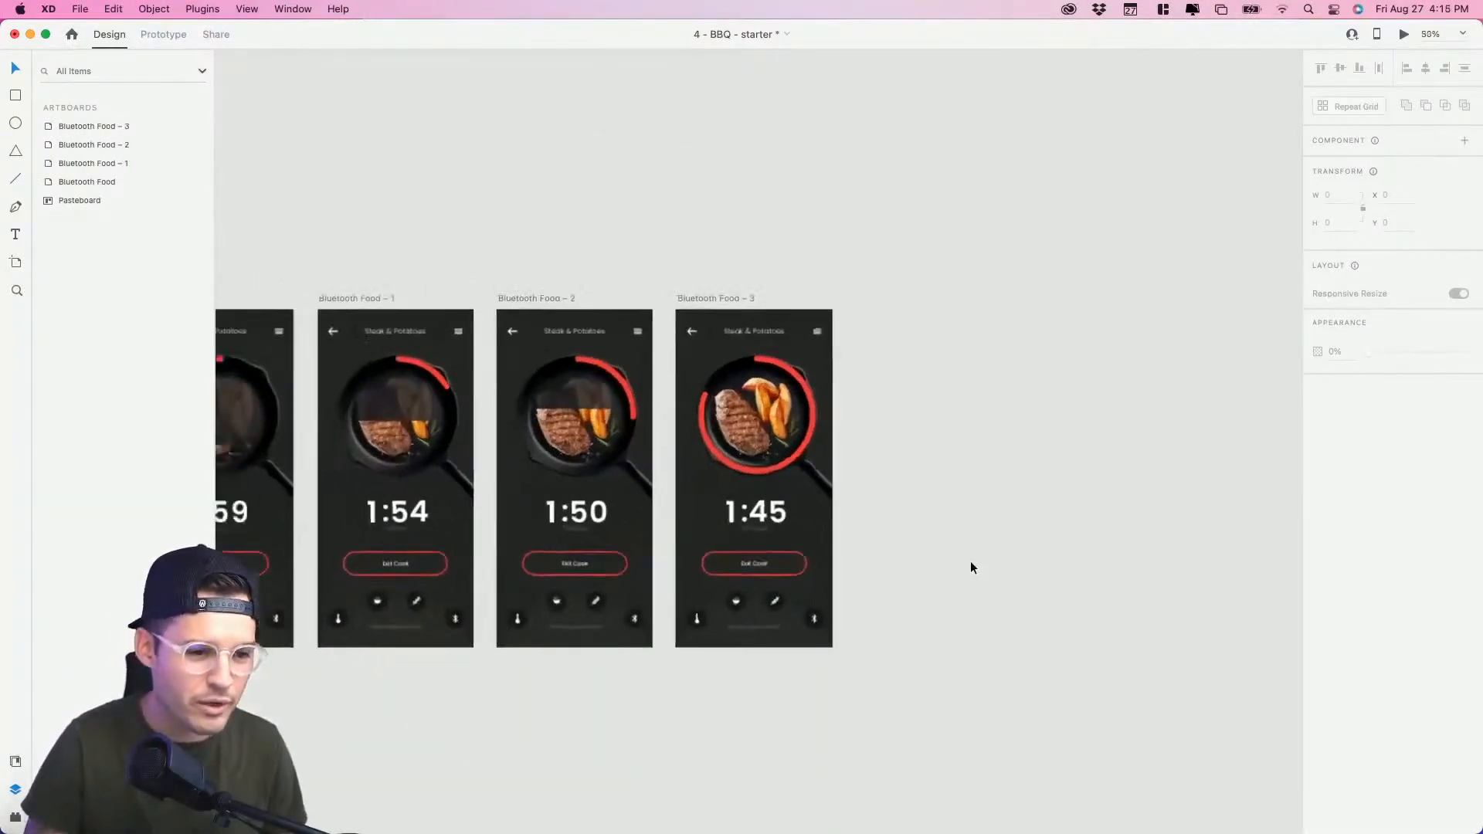
left_click_drag(763, 521, 1014, 484)
key("z")
left_click_drag(362, 217, 772, 748)
left_click_drag(554, 433, 610, 464)
left_click_drag(464, 189, 630, 382)
key("super+minus")
key("super+minus")
key("super+minus")
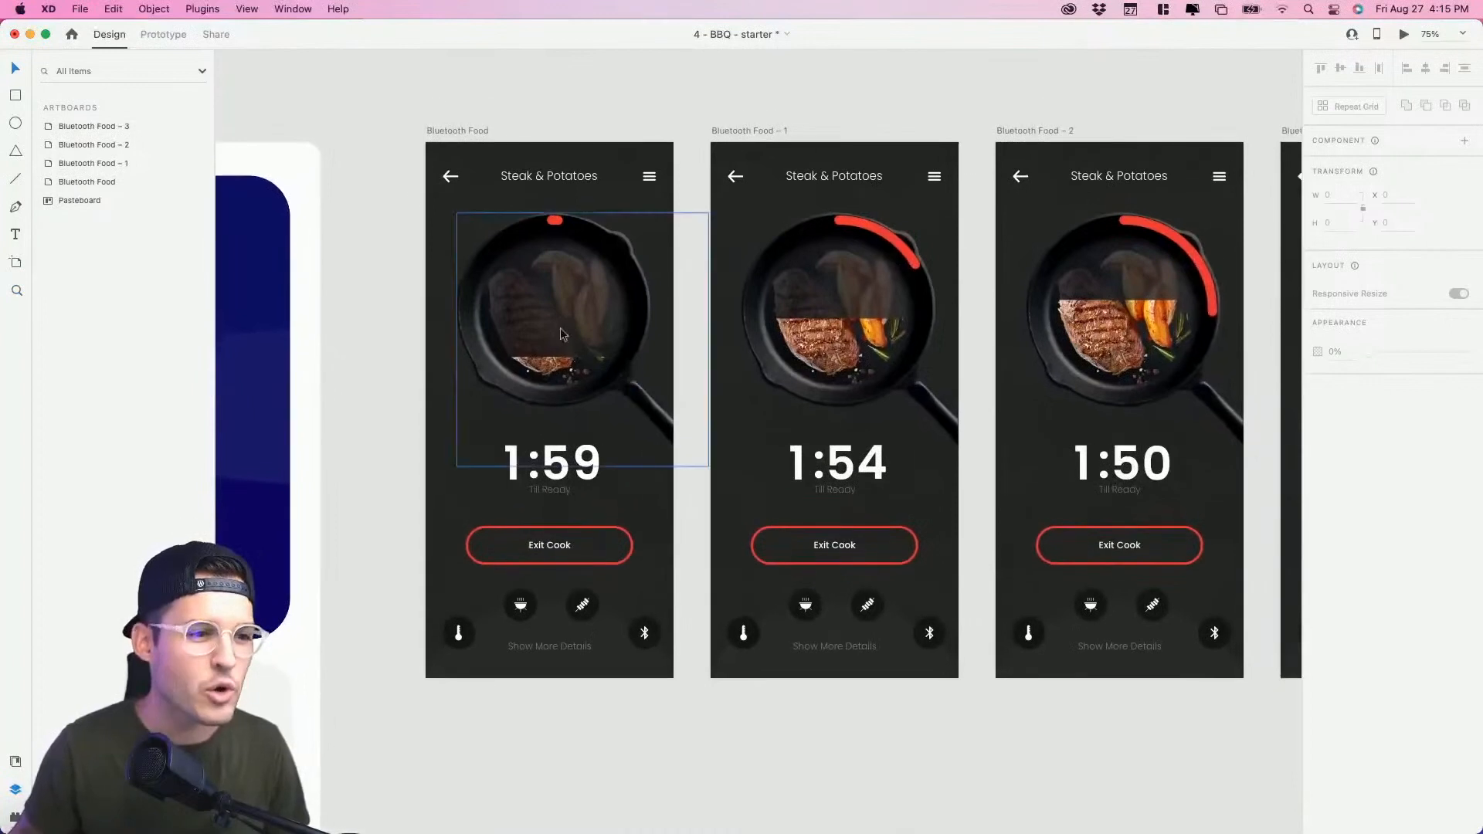
Step: In Prototype mode, make the Bluetooth Food artboard the flow's starting screen and name the flow "Cook"
left_click(159, 33)
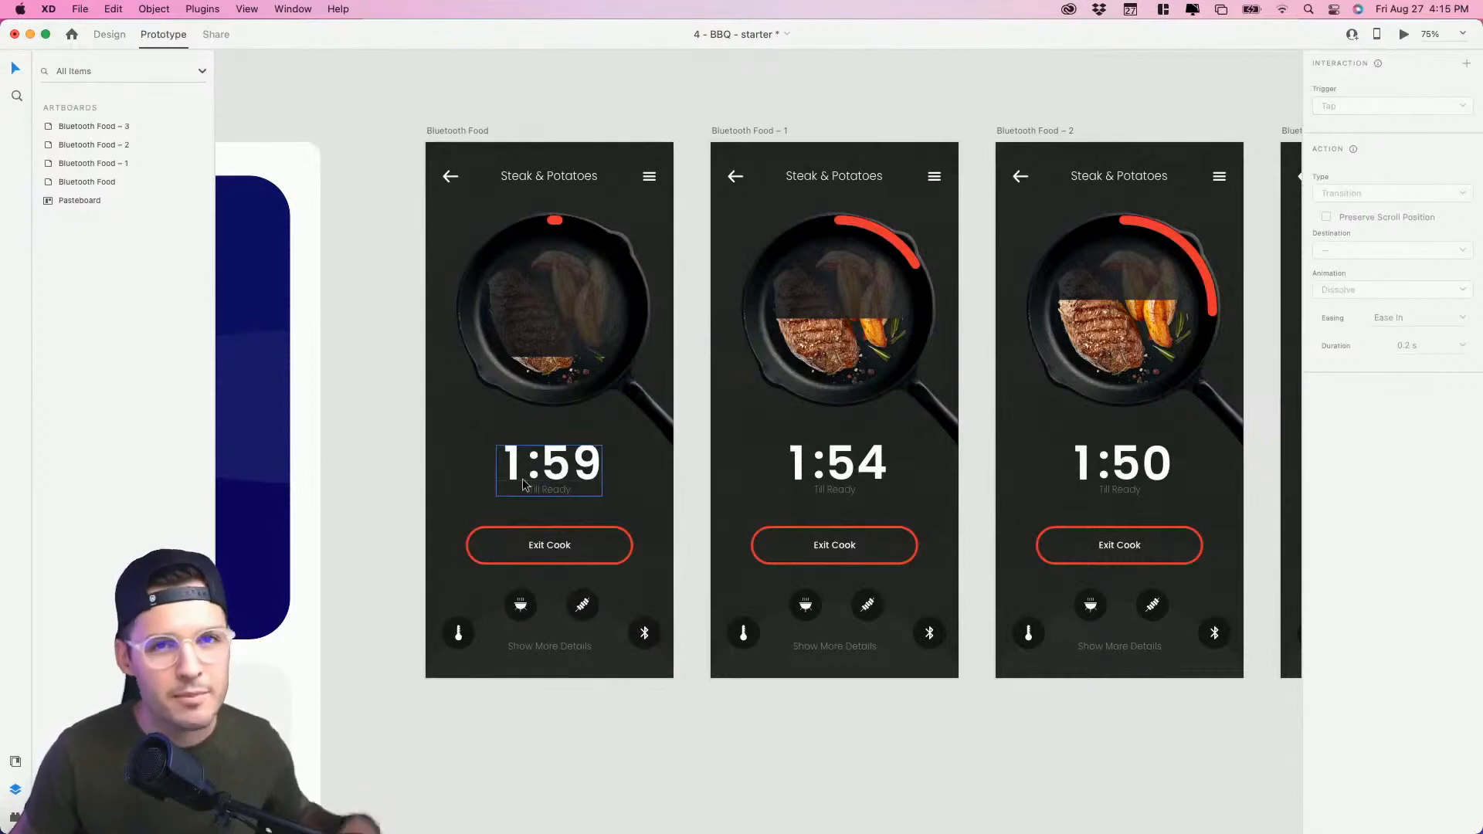
left_click(460, 132)
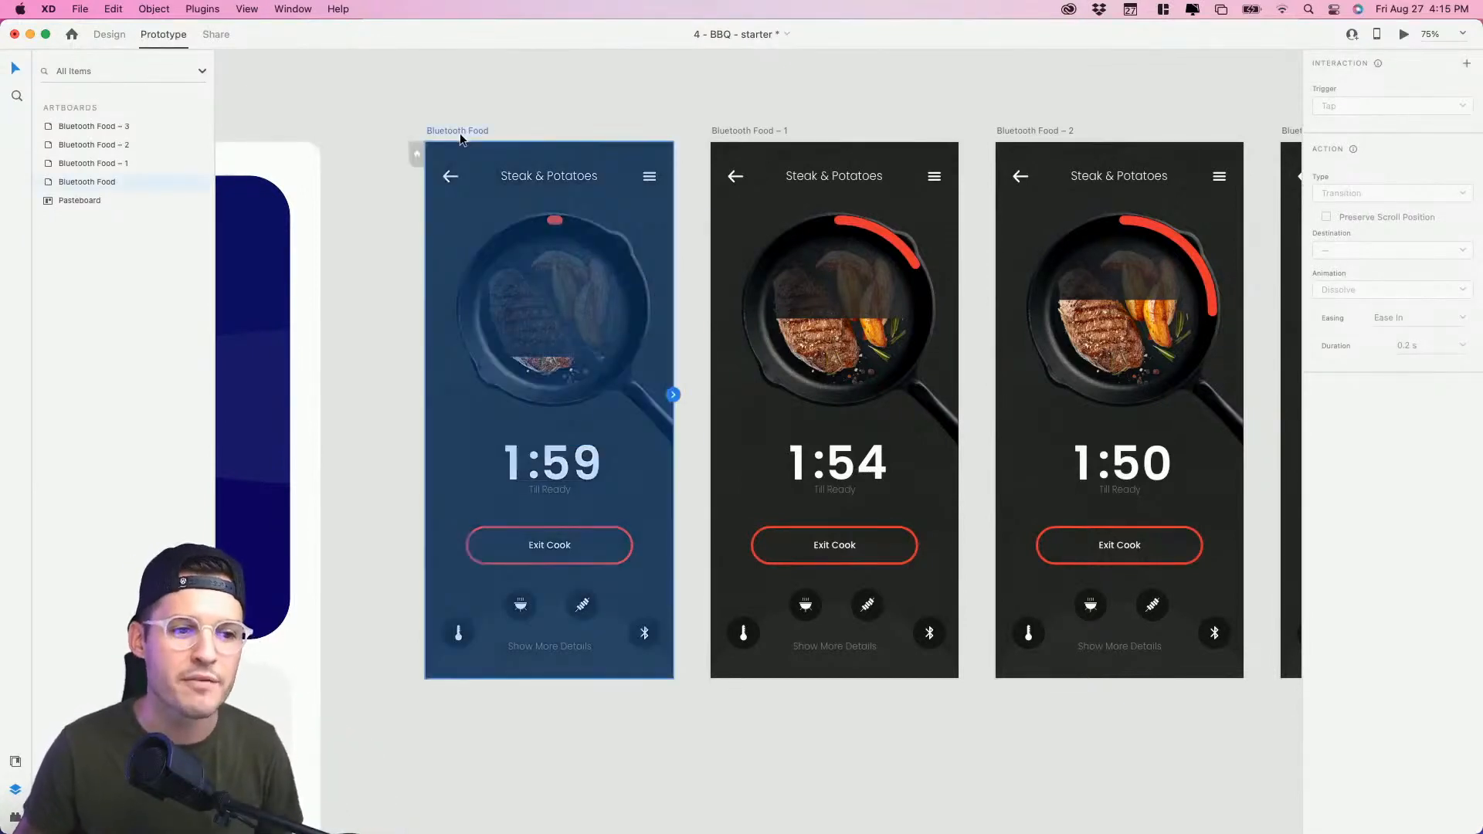
left_click(417, 152)
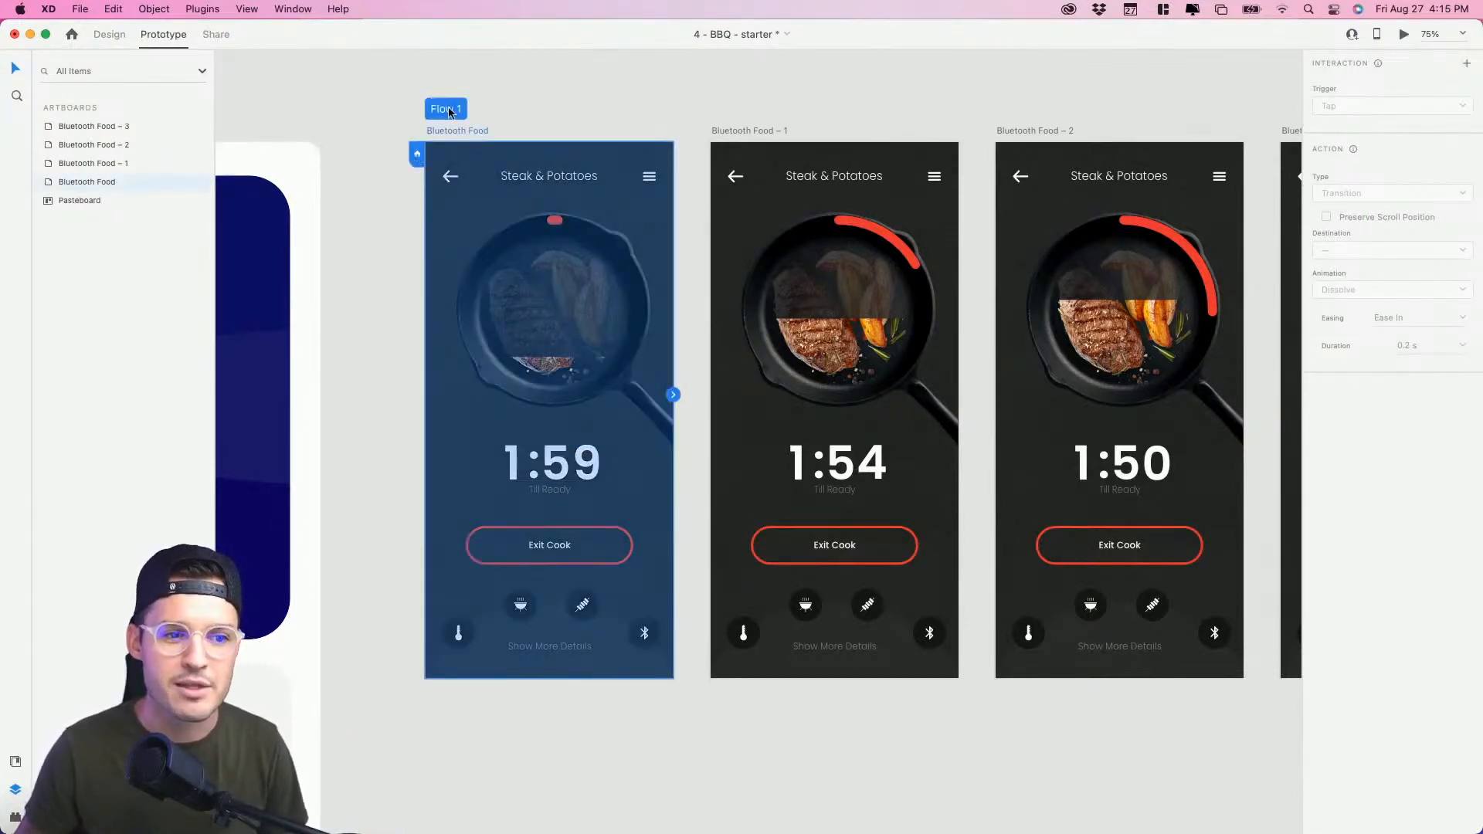
double_click(449, 108)
type("Cook")
key("Return")
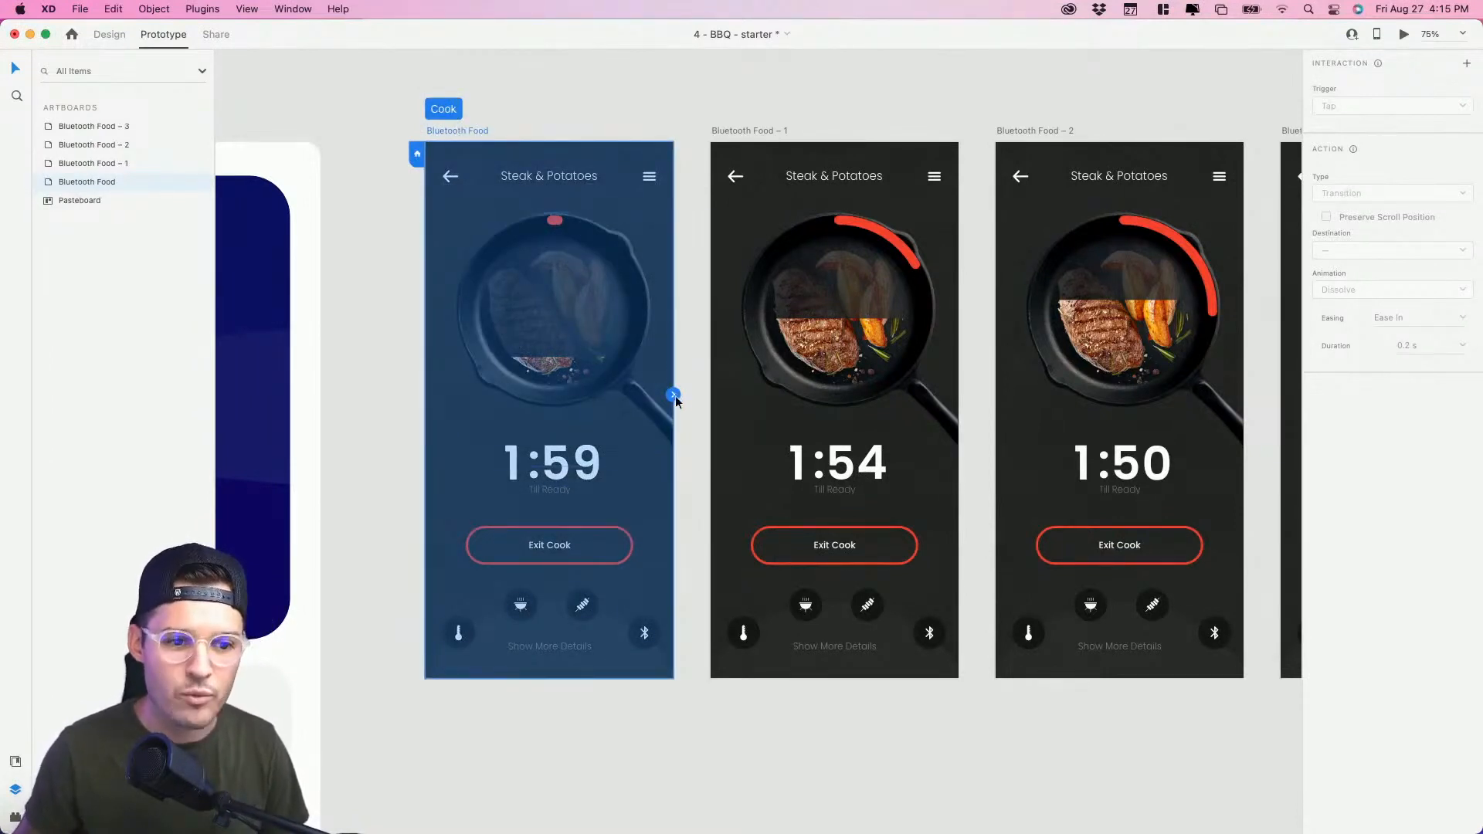
Step: Link the Bluetooth Food artboard to Bluetooth Food – 1 and make the interaction trigger on Time
left_click_drag(674, 396, 837, 386)
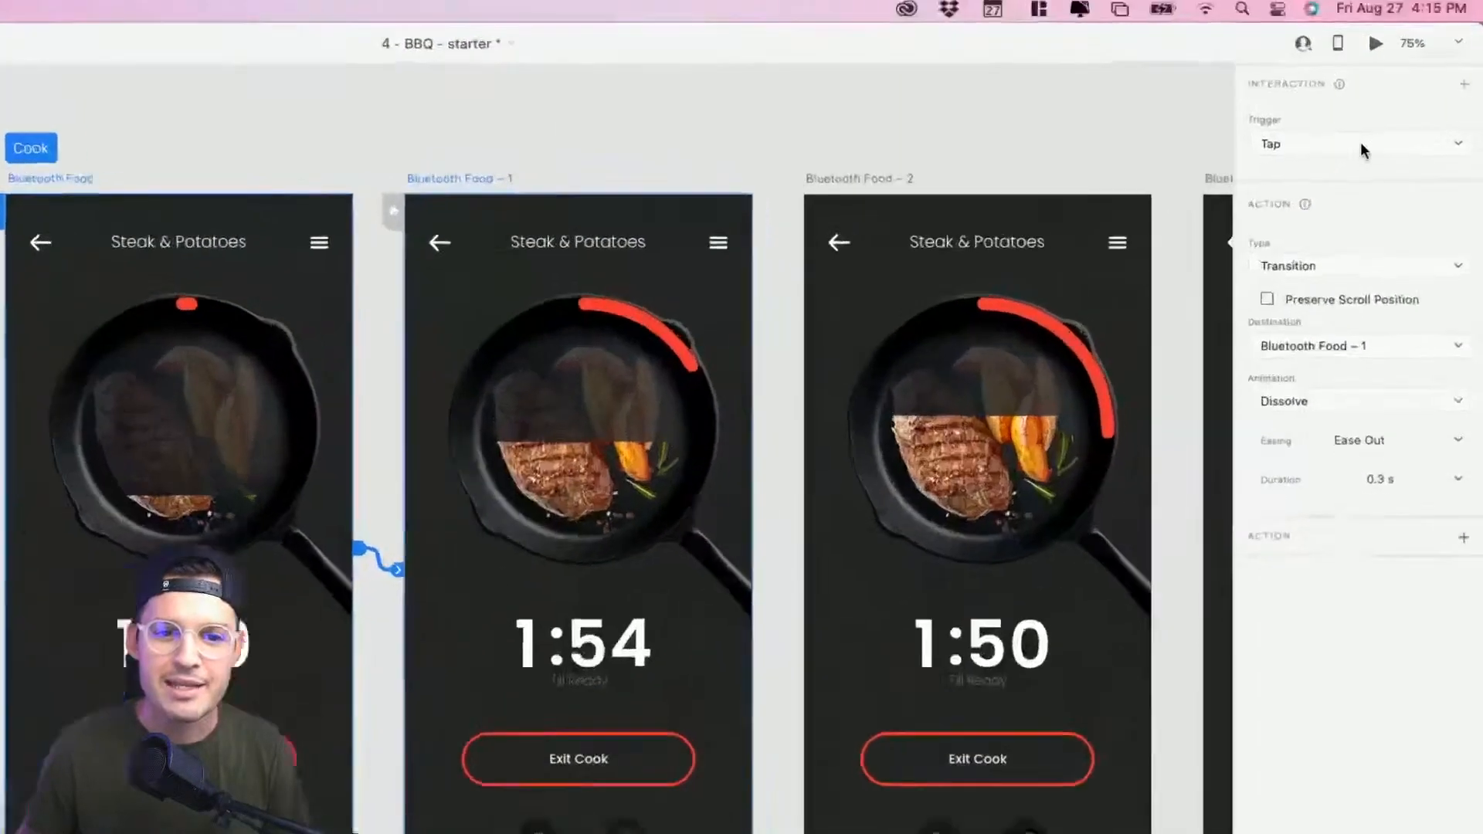
left_click(1369, 143)
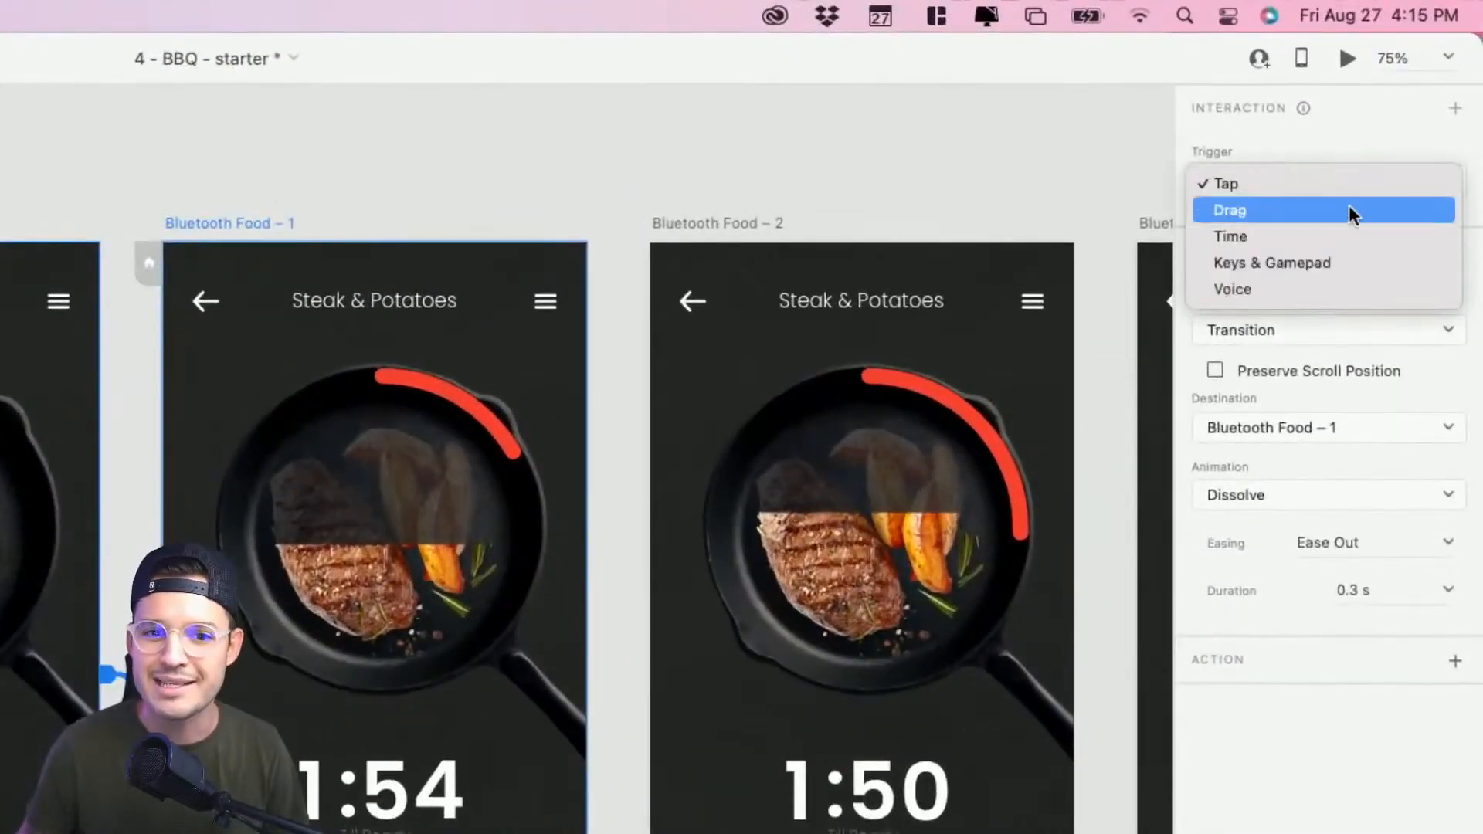
left_click(1350, 233)
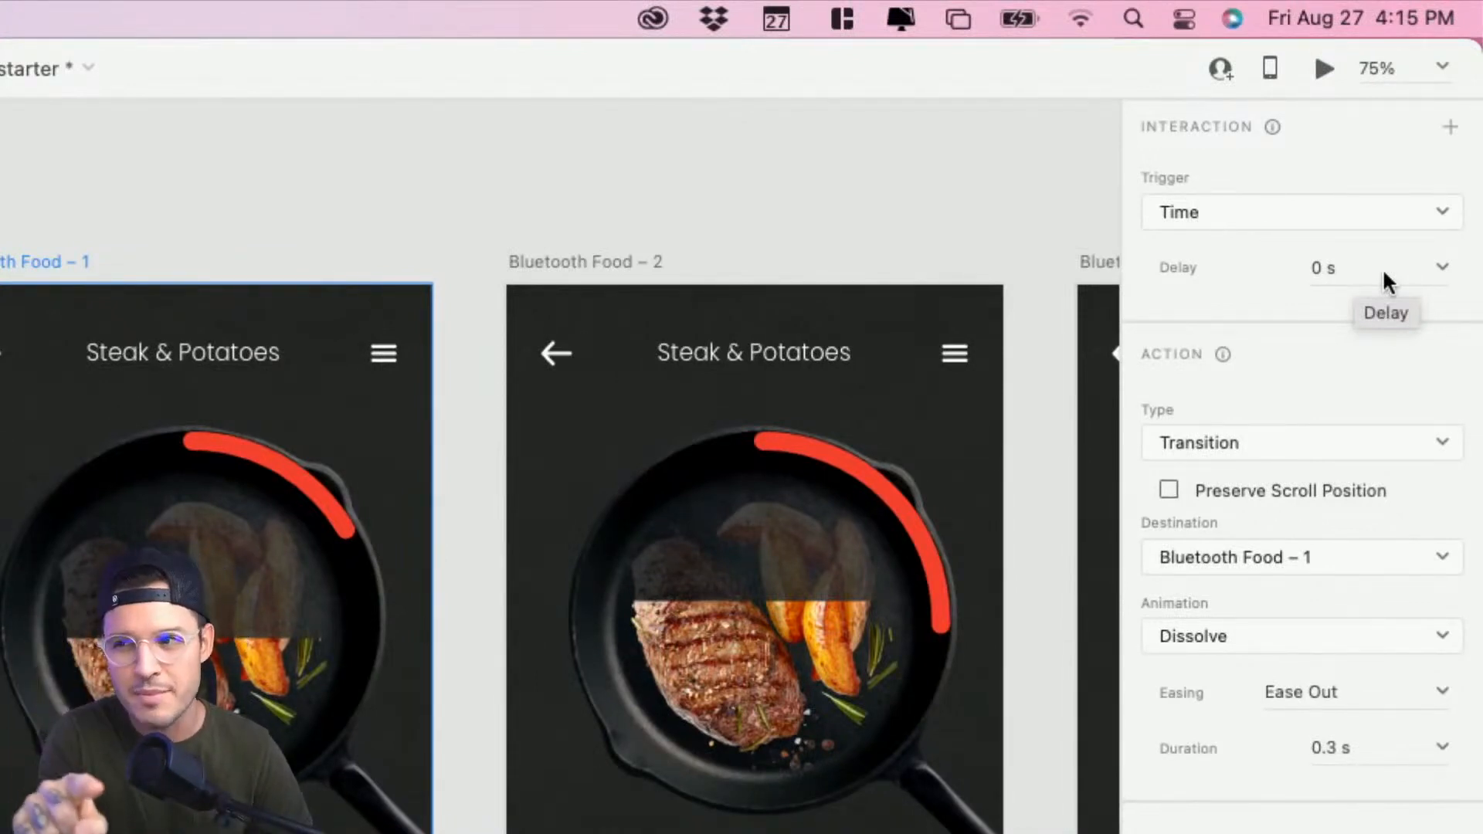
Step: Make the link to Bluetooth Food – 1 an Auto-Animate action with easing None and a duration of 5 s
left_click(1378, 444)
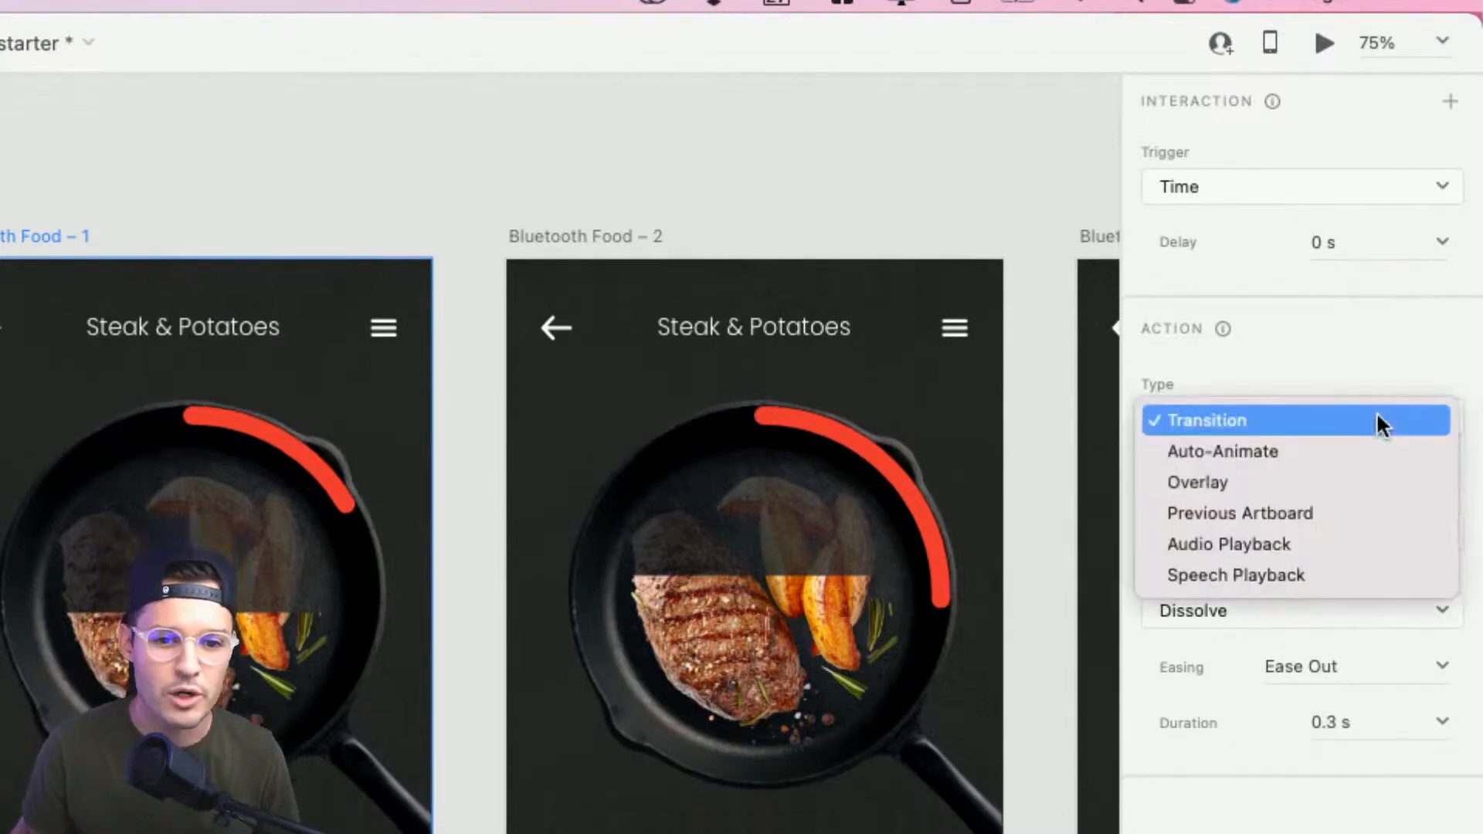
left_click(1366, 476)
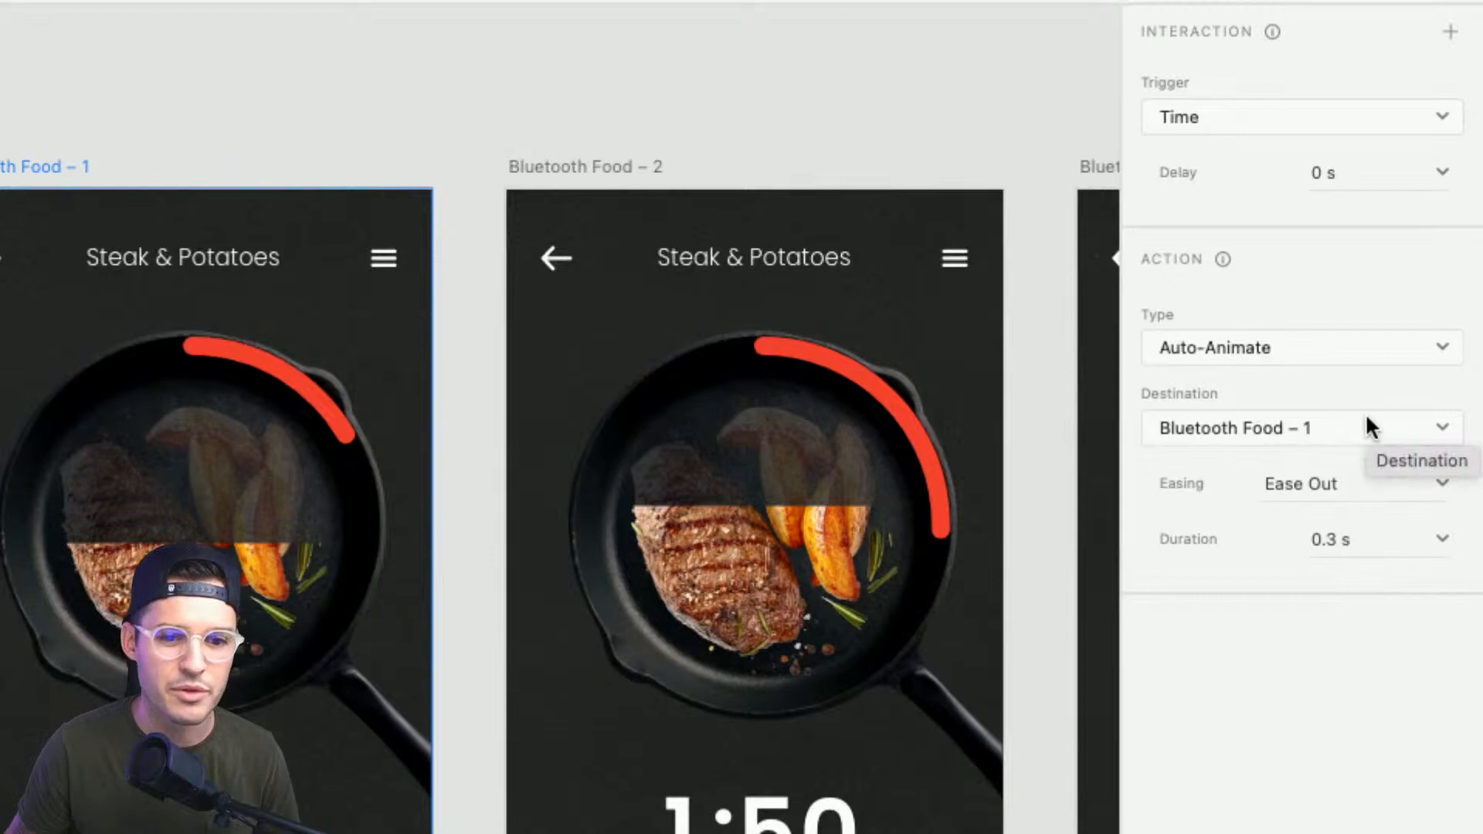
left_click(1438, 486)
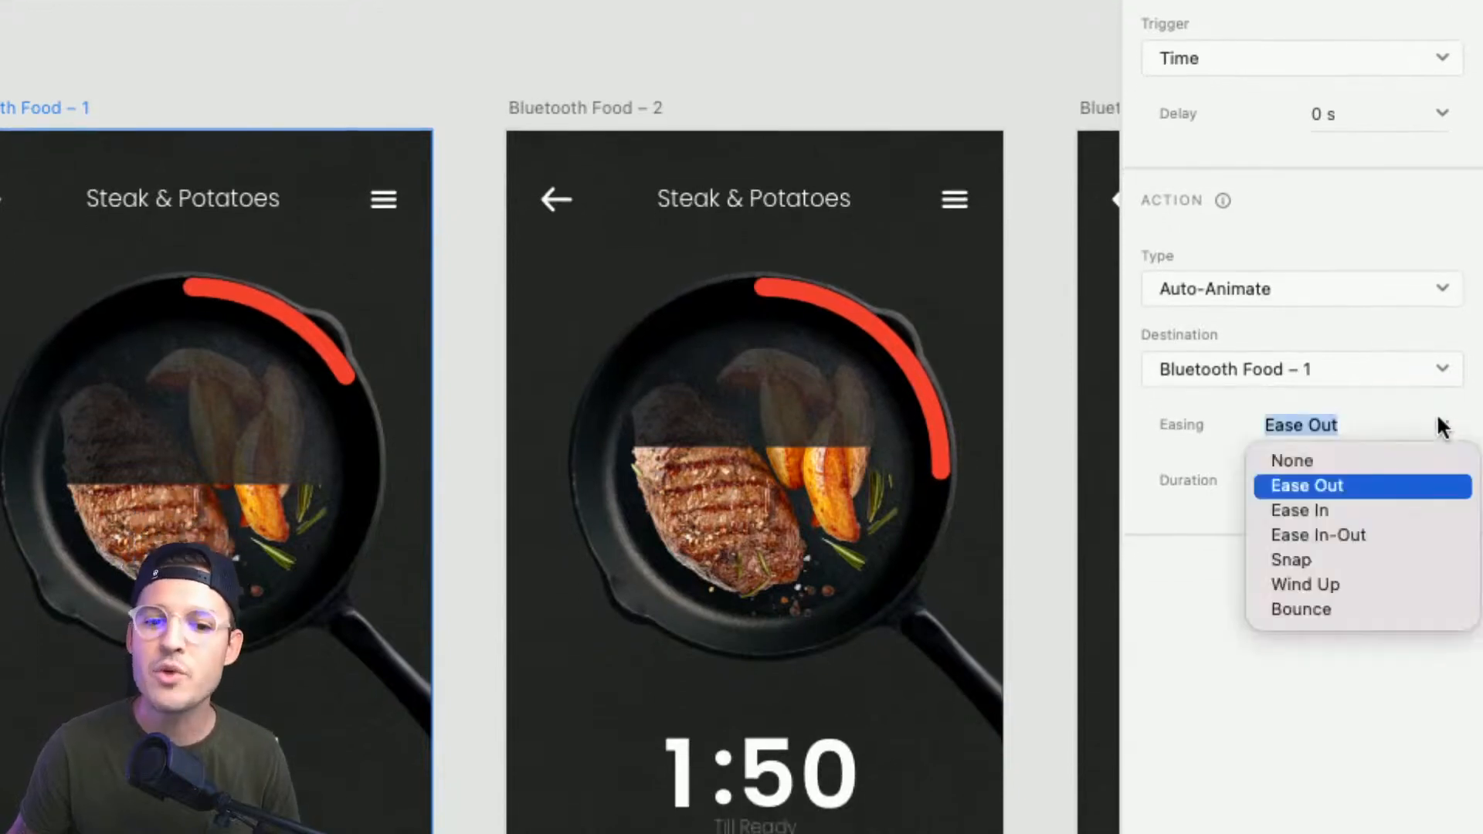
left_click(1391, 460)
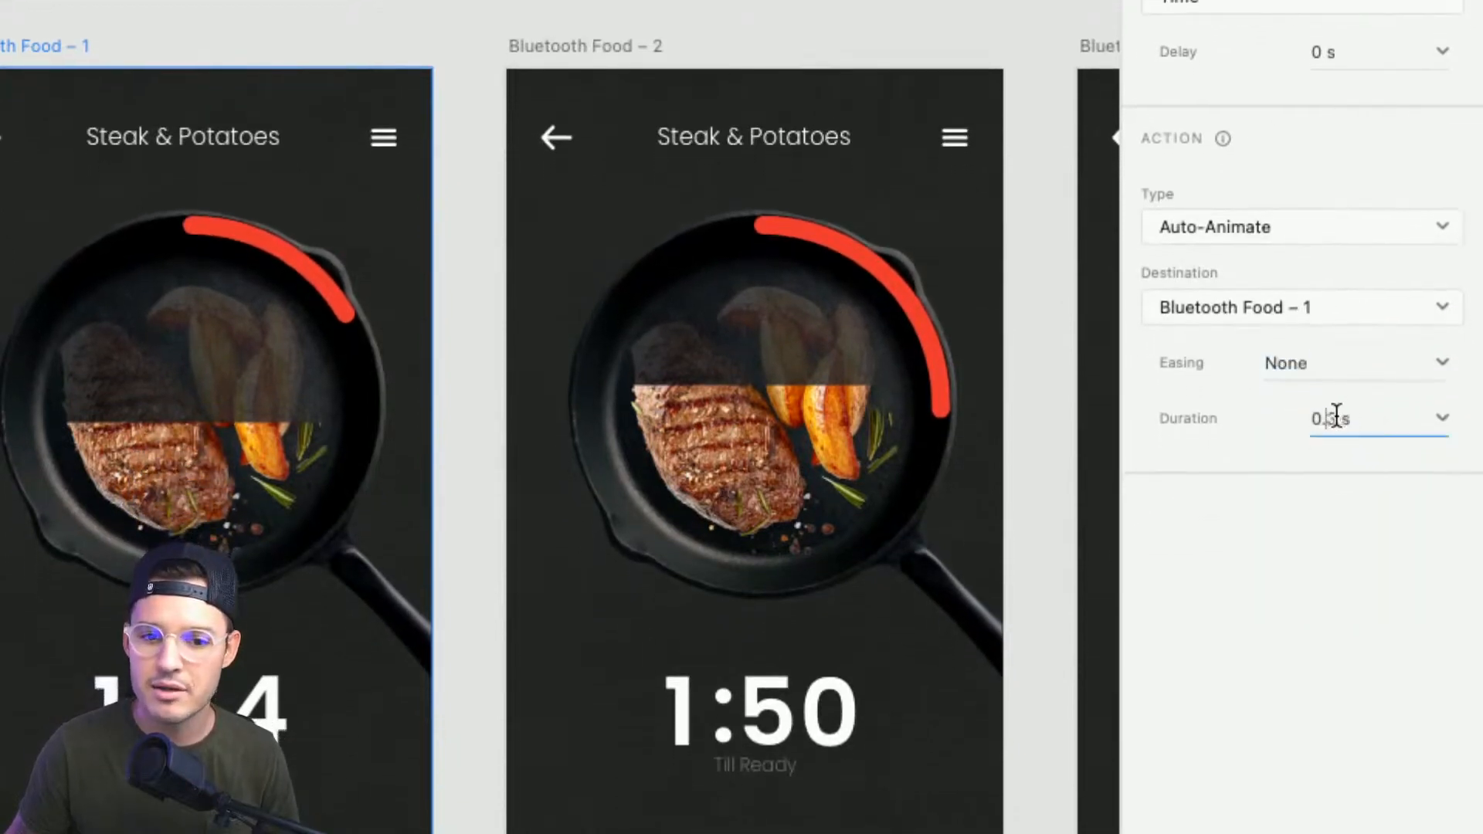
left_click_drag(1326, 417, 1314, 423)
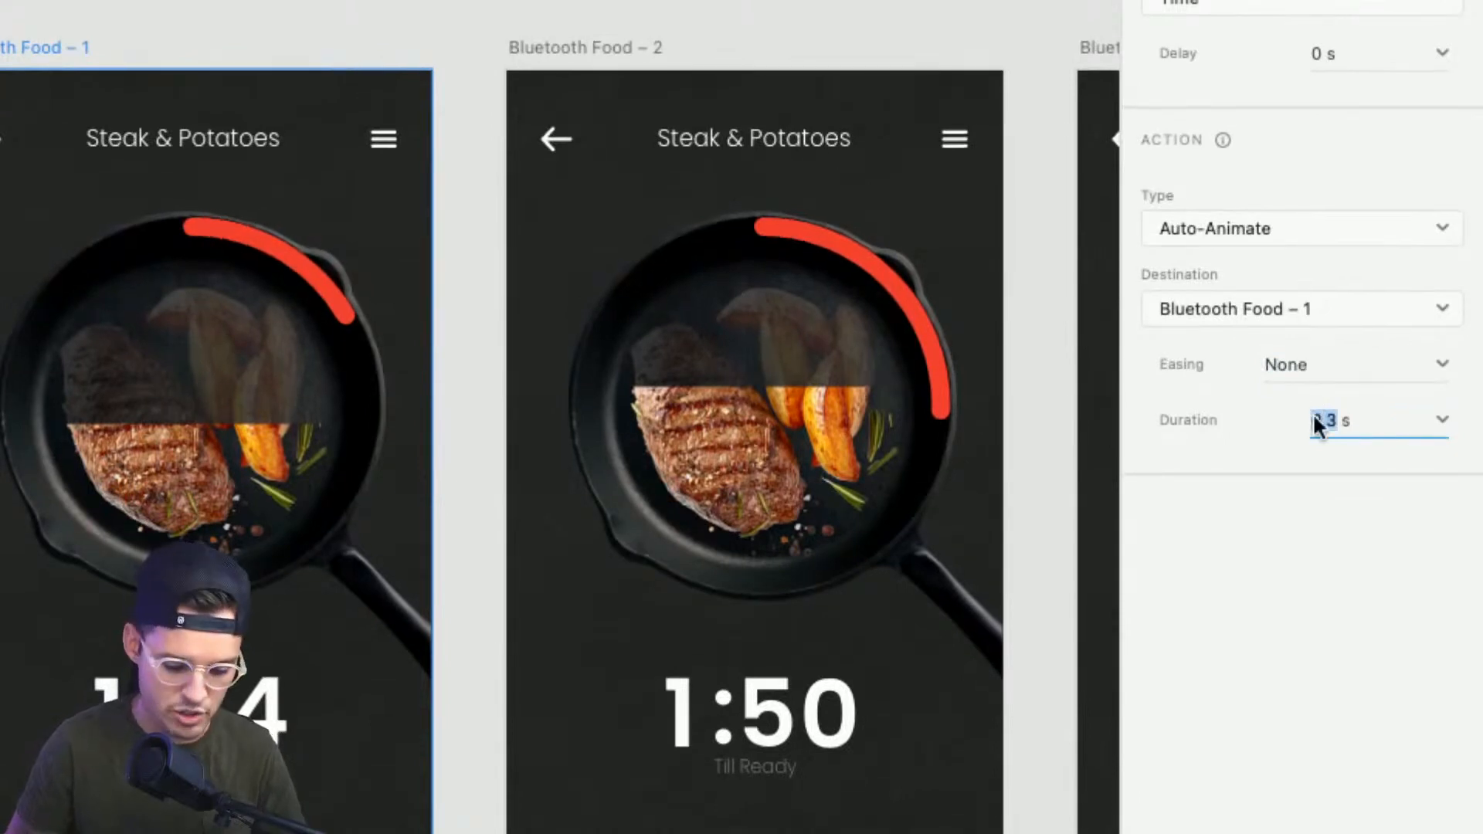
type("5")
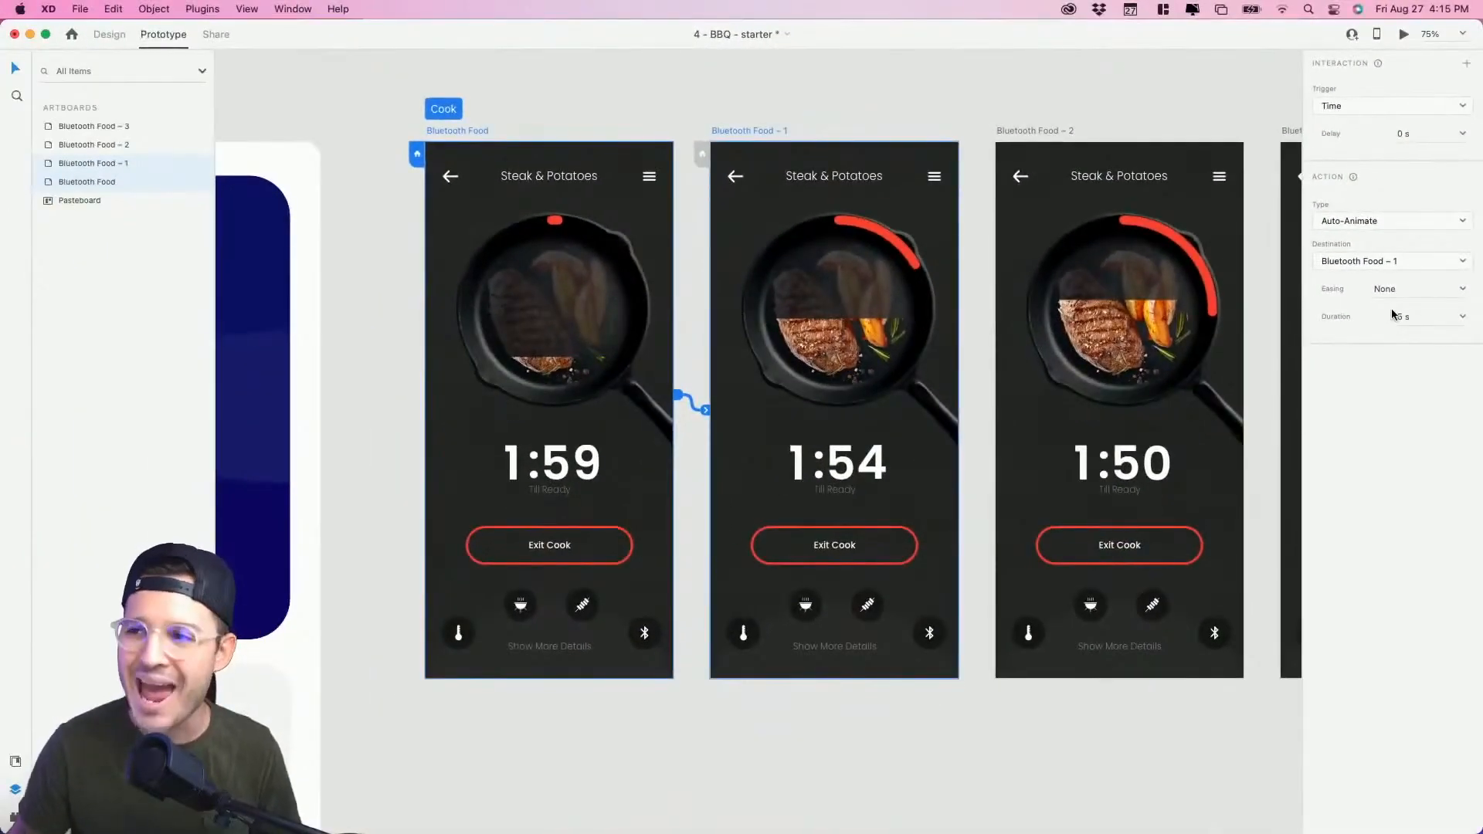
Step: Link Bluetooth Food – 1 to Bluetooth Food – 2 with a timed Auto-Animate interaction lasting 4 s
left_click(753, 129)
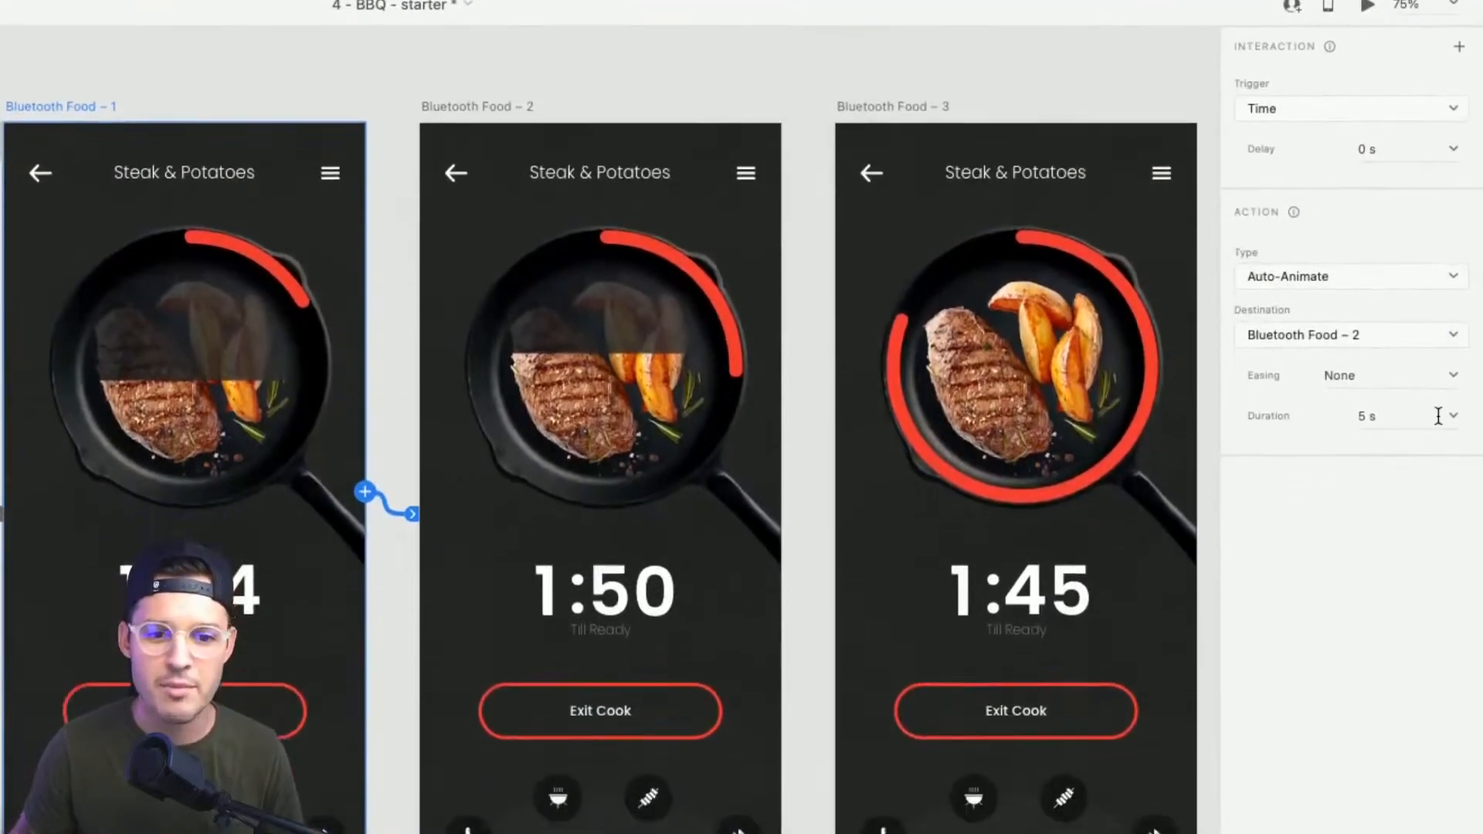
double_click(1364, 416)
type("4")
key("Return")
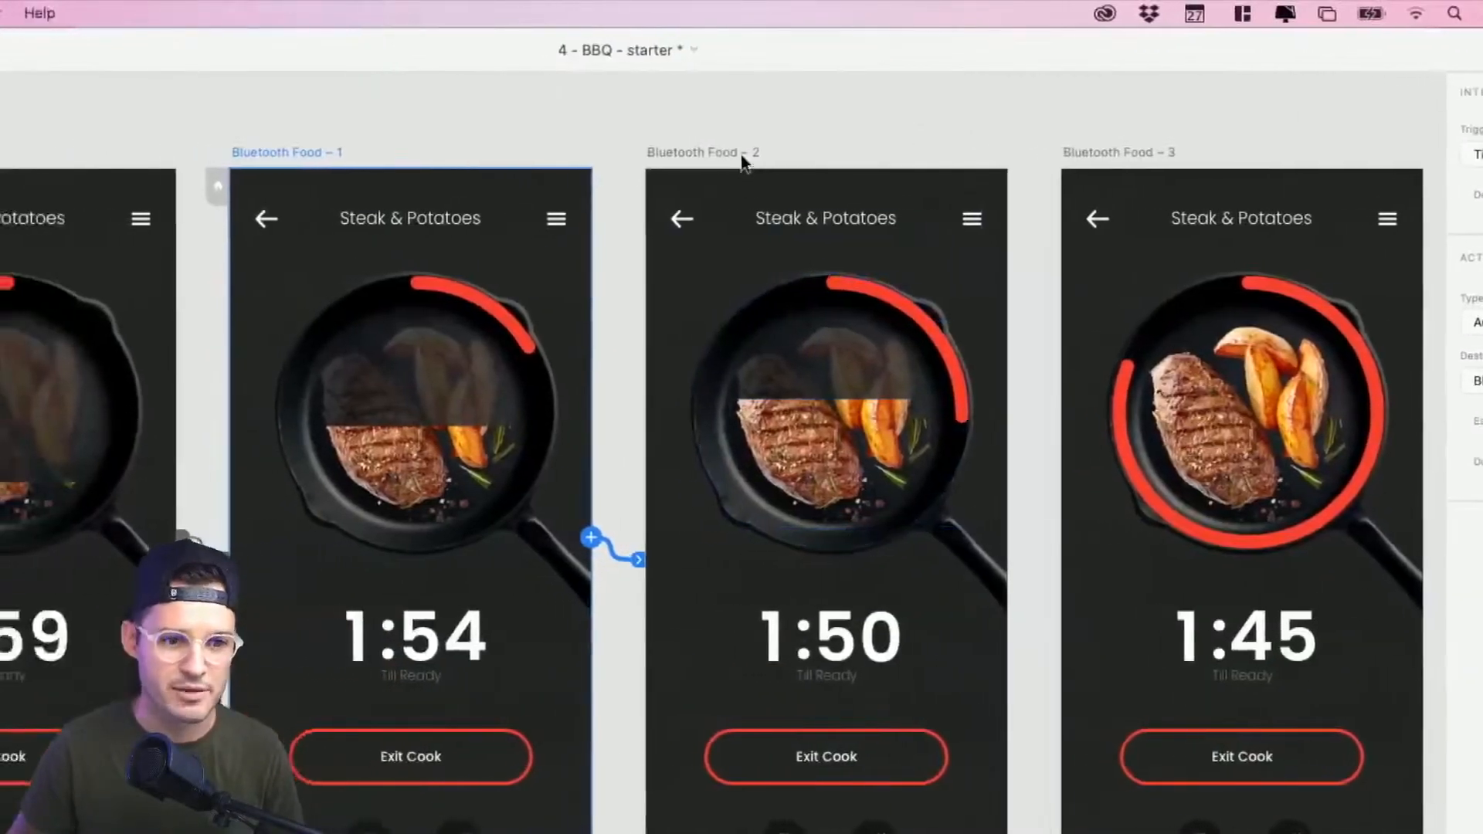
Step: Link Bluetooth Food – 2 to Bluetooth Food – 3 with a timed Auto-Animate interaction lasting 5 s
left_click(569, 55)
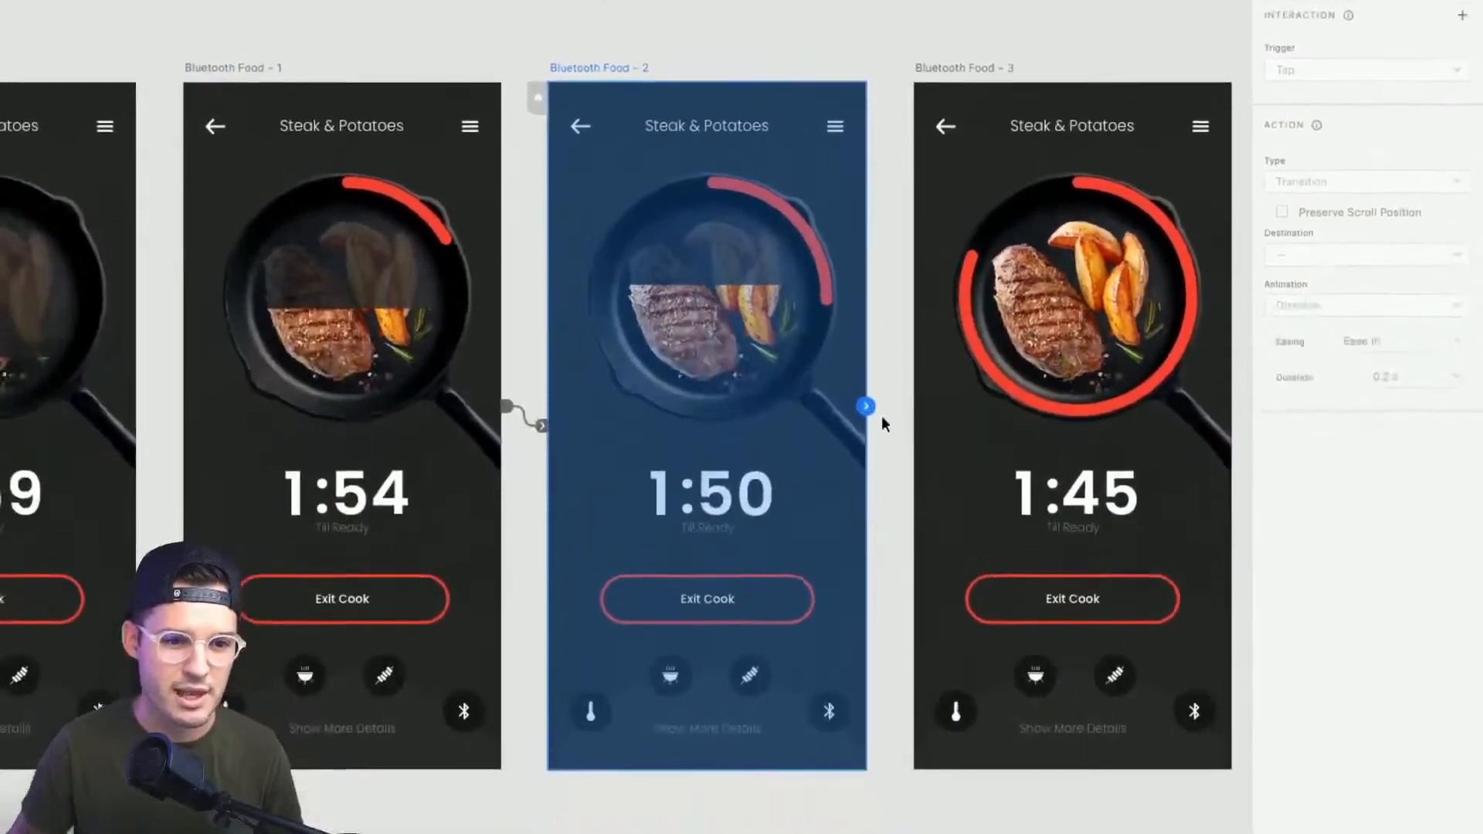
left_click_drag(870, 473, 974, 481)
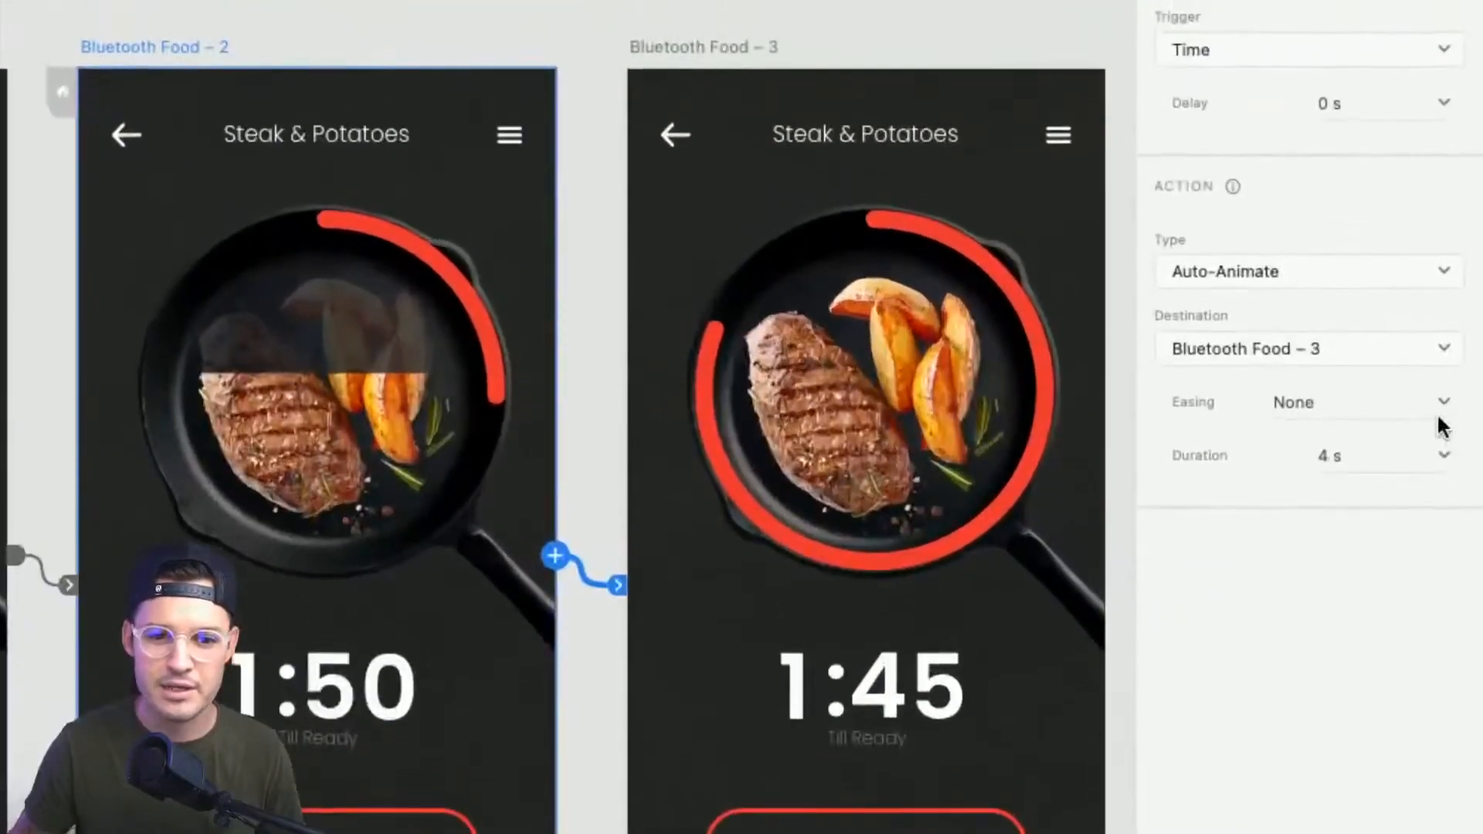
double_click(1322, 434)
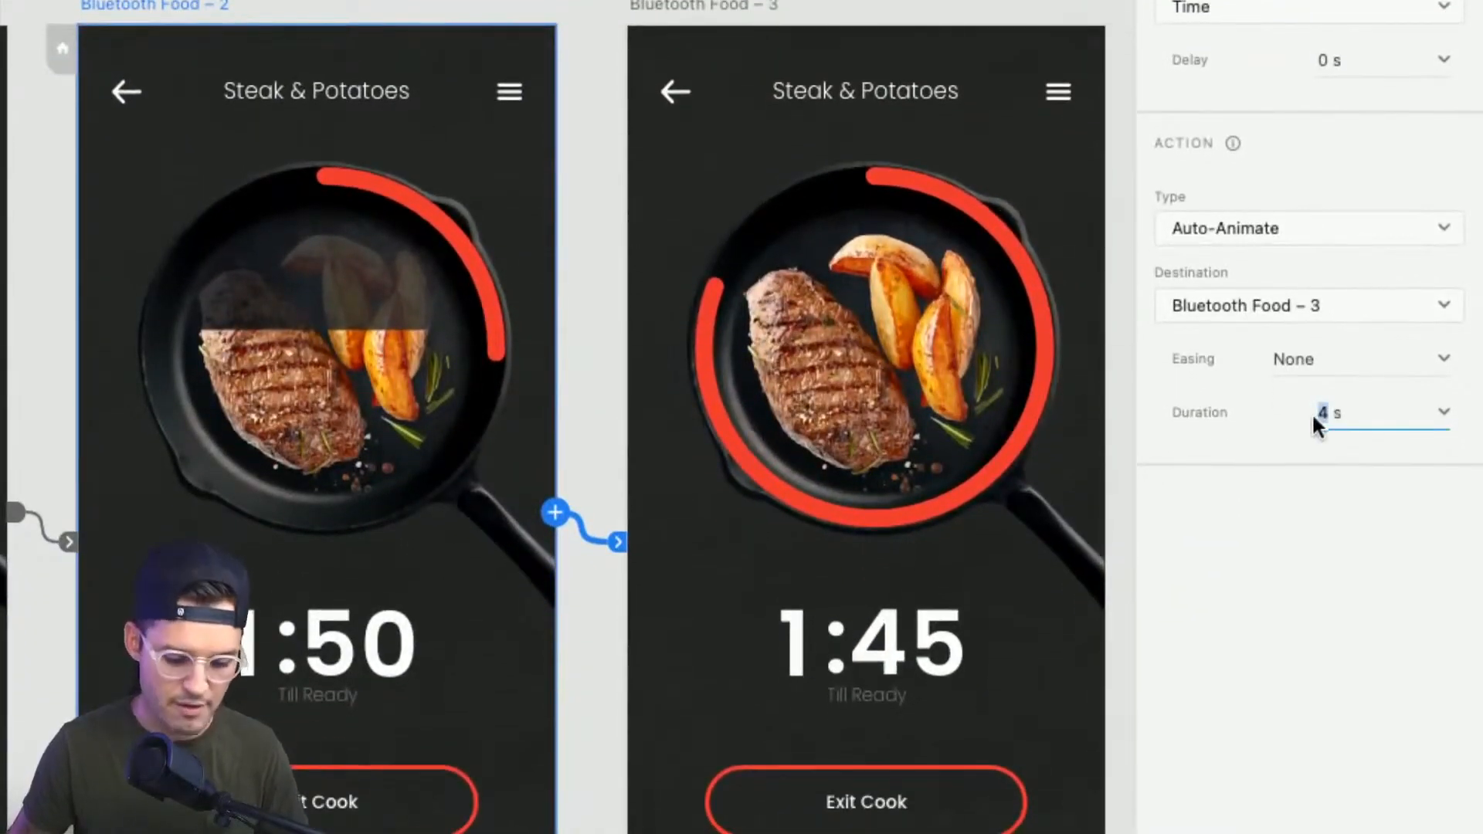
type("5")
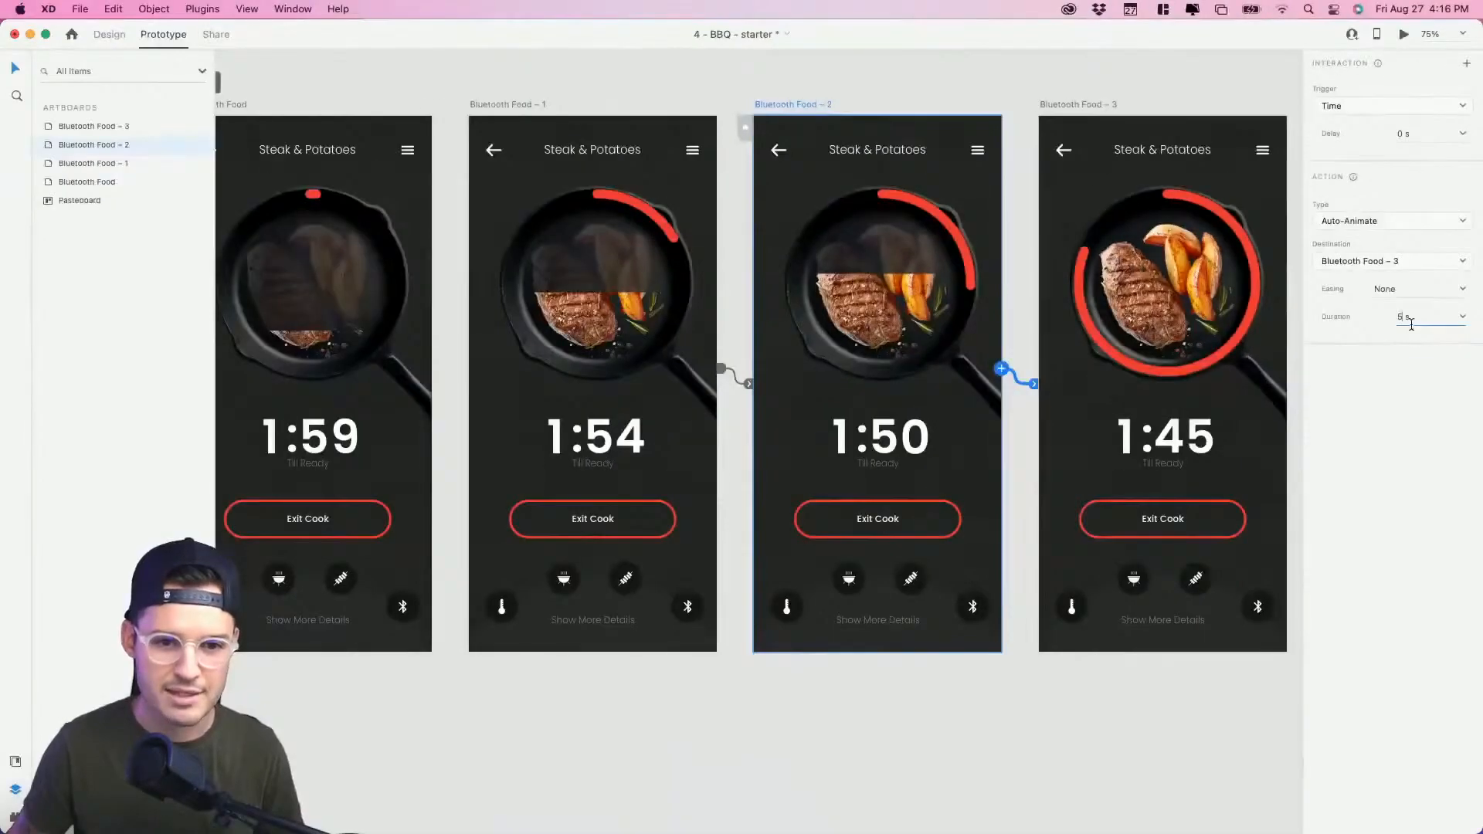
left_click(1120, 72)
Step: Link the Exit Cook button on Bluetooth Food – 3 back to the Bluetooth Food artboard with a Tap trigger
scroll(1082, 85, "right", 2)
left_click(1145, 531)
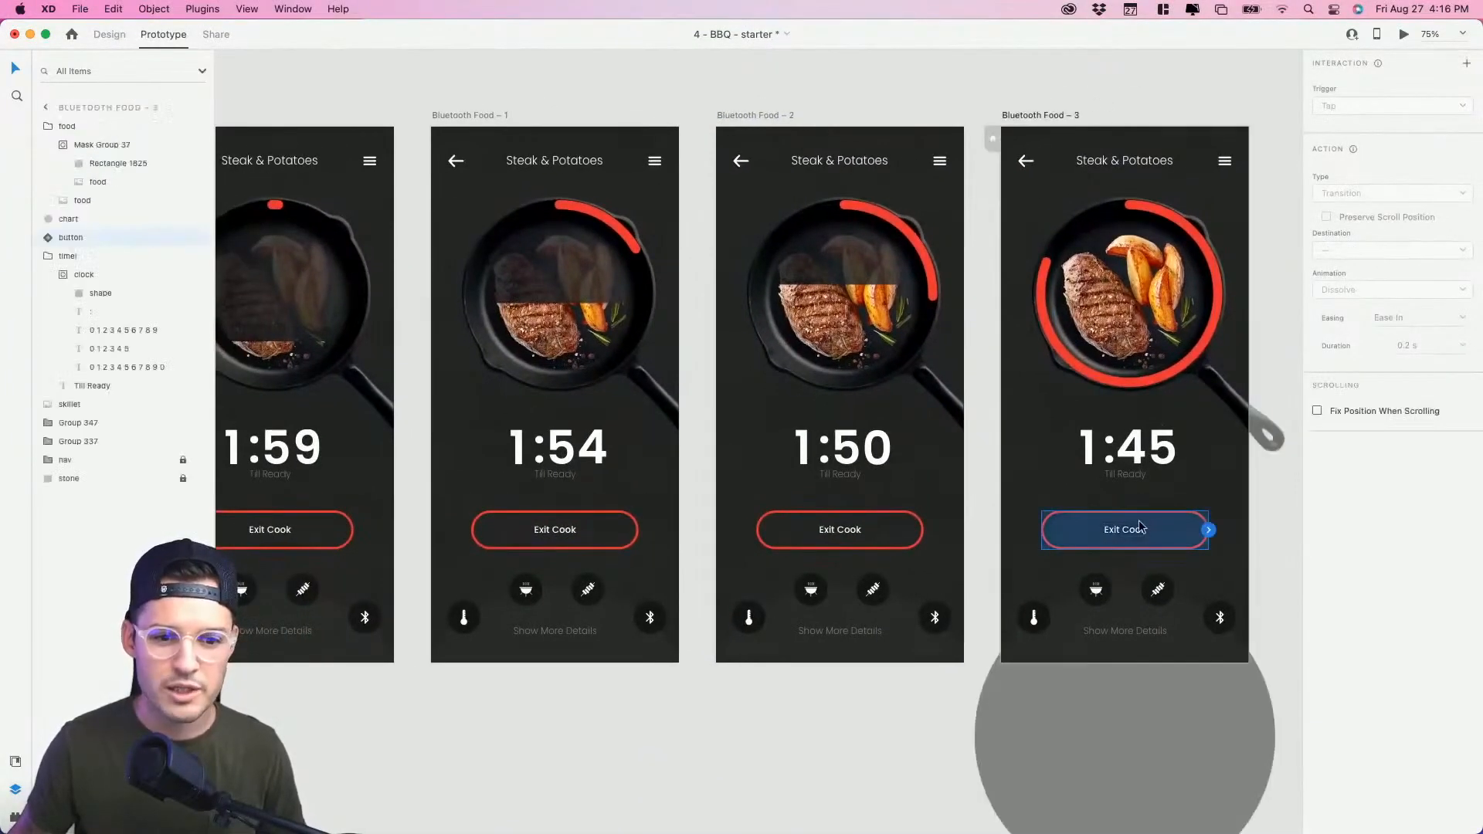
left_click_drag(1209, 530, 309, 247)
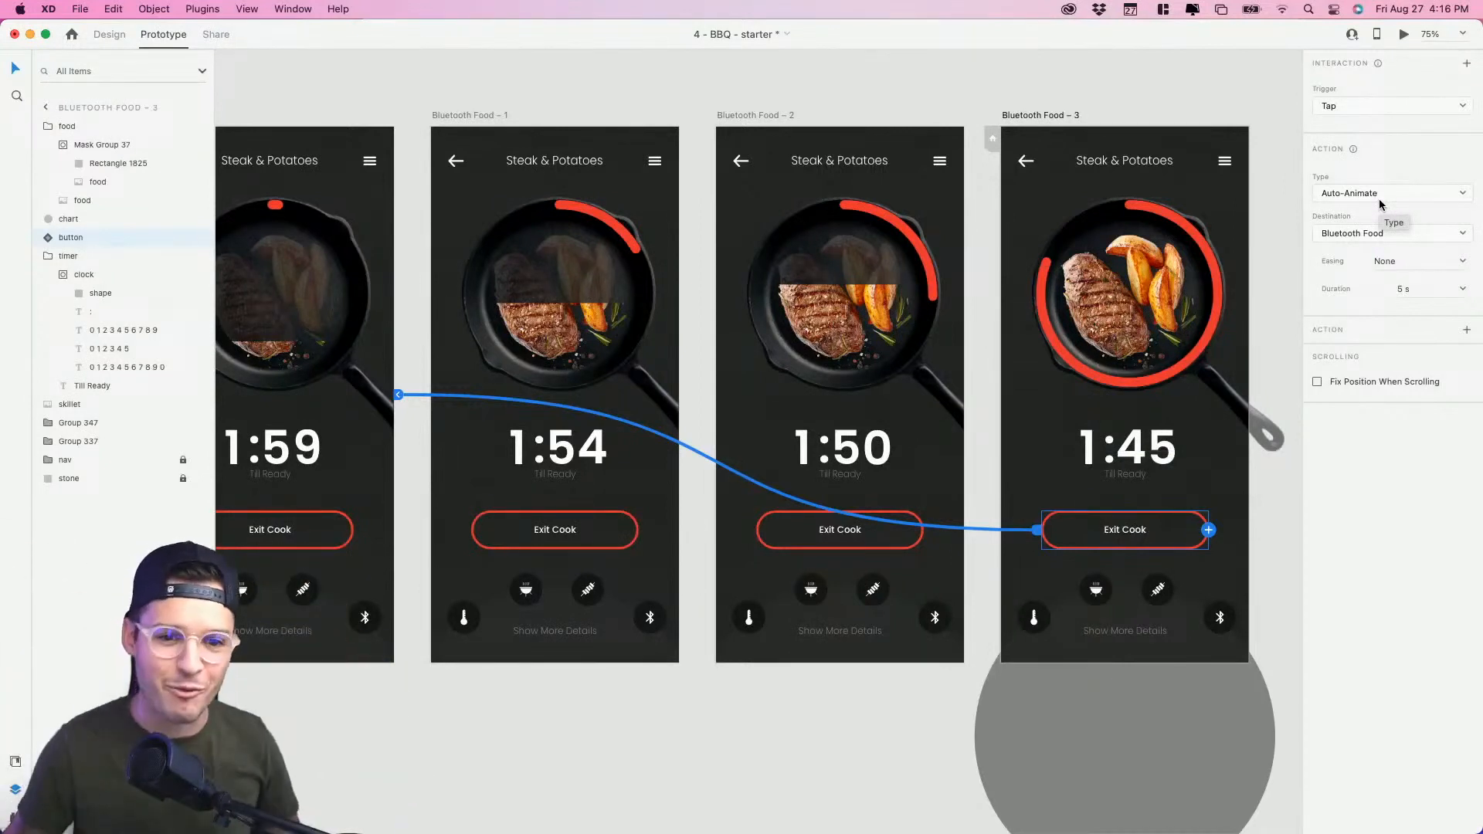
left_click(1398, 290)
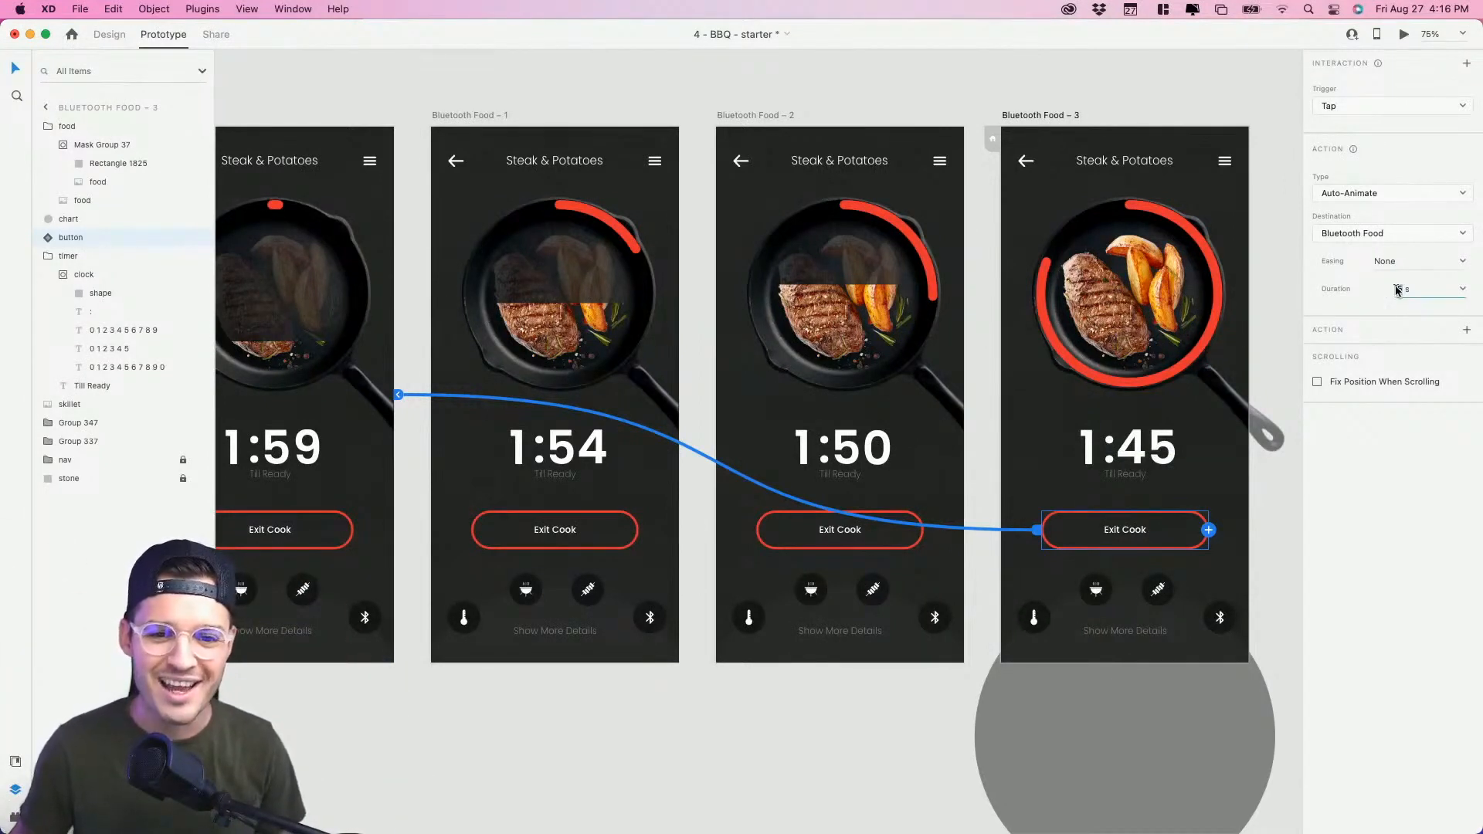
left_click(1003, 76)
Step: Preview the Cook flow from the Bluetooth Food artboard, test its Exit Cook button, and close the preview
left_click_drag(887, 86, 1102, 91)
left_click(407, 122)
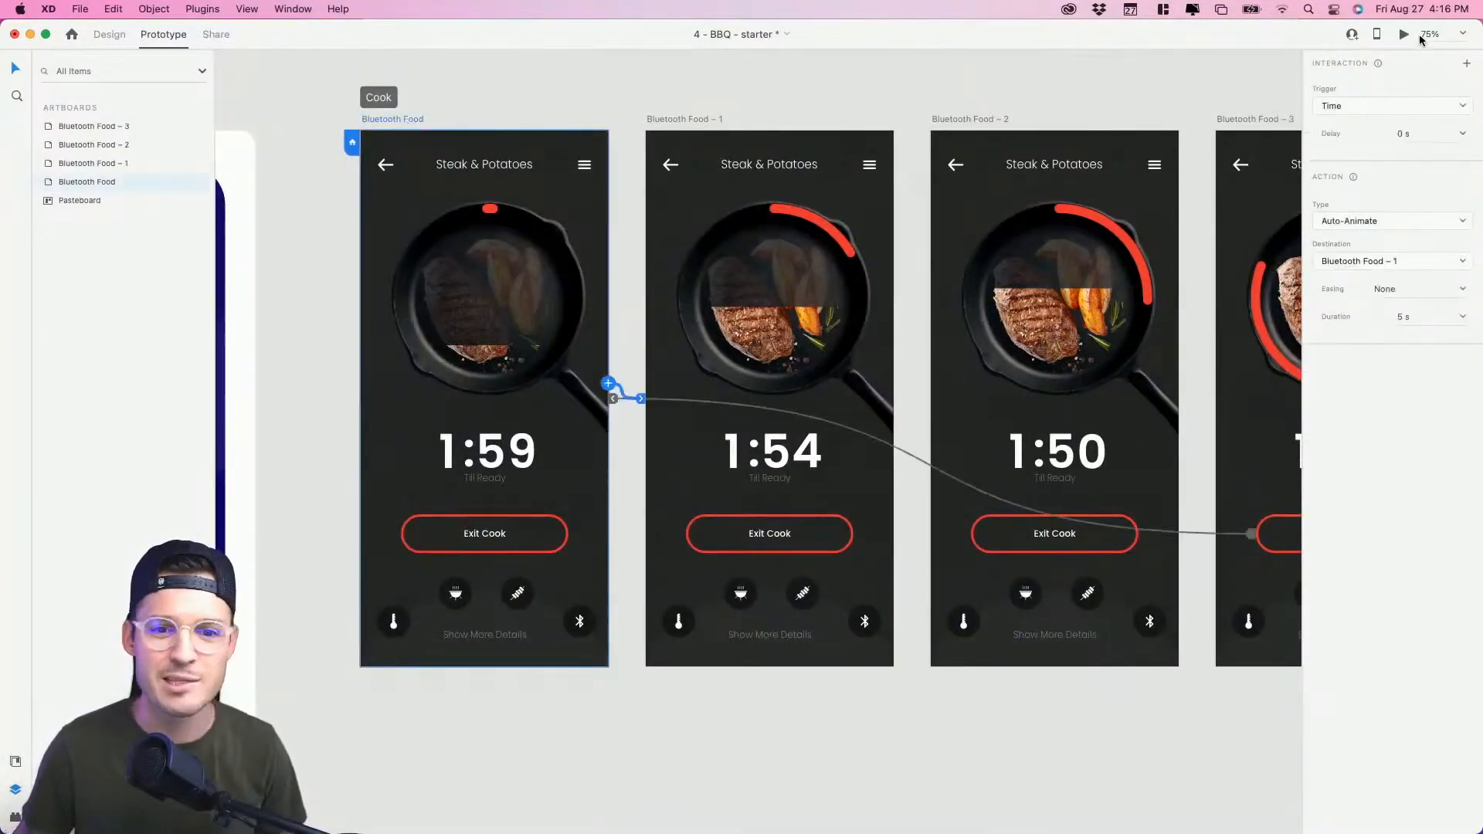
left_click(1404, 36)
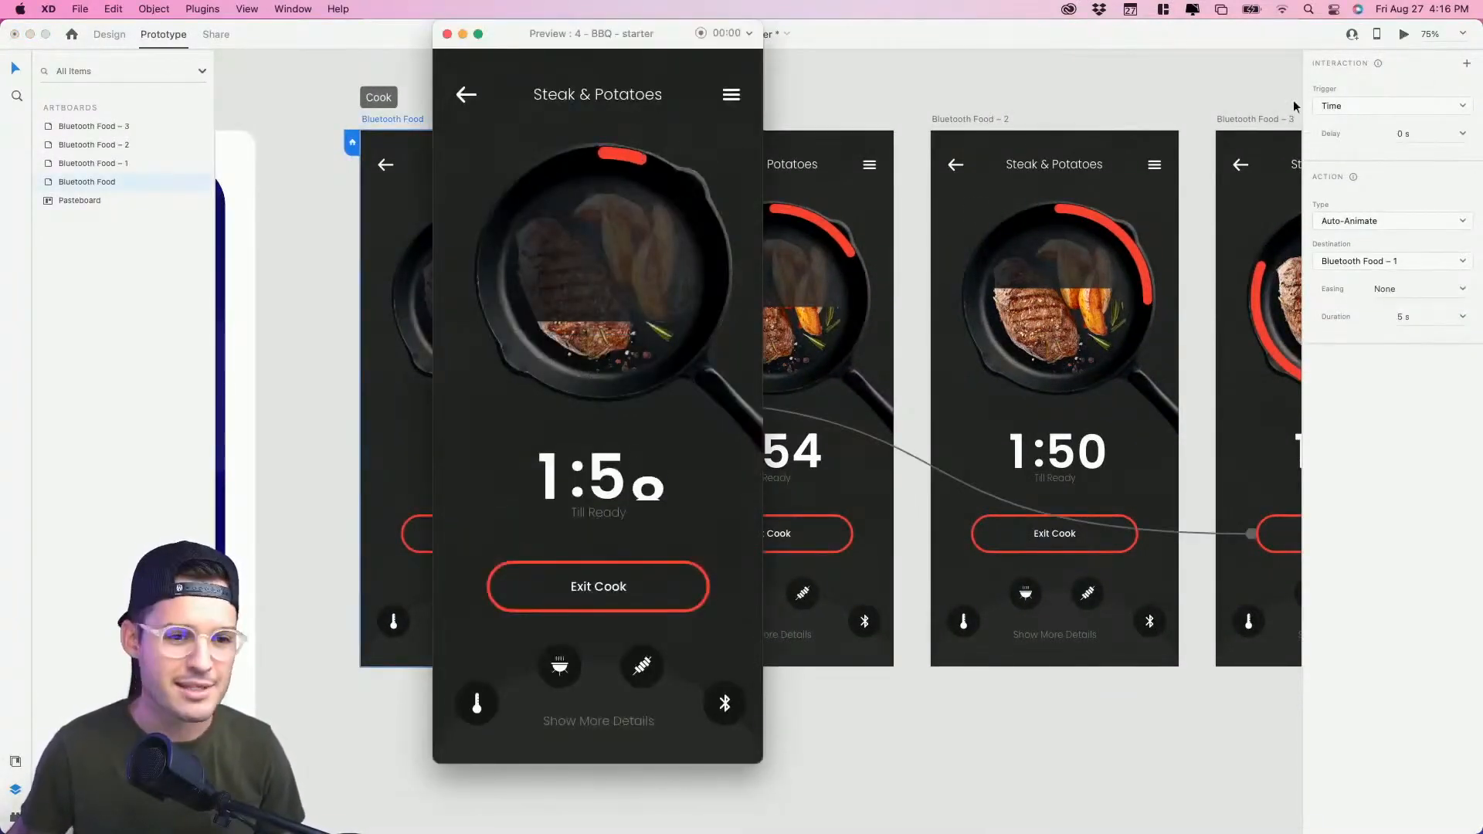
scroll(1004, 103, "down", 10)
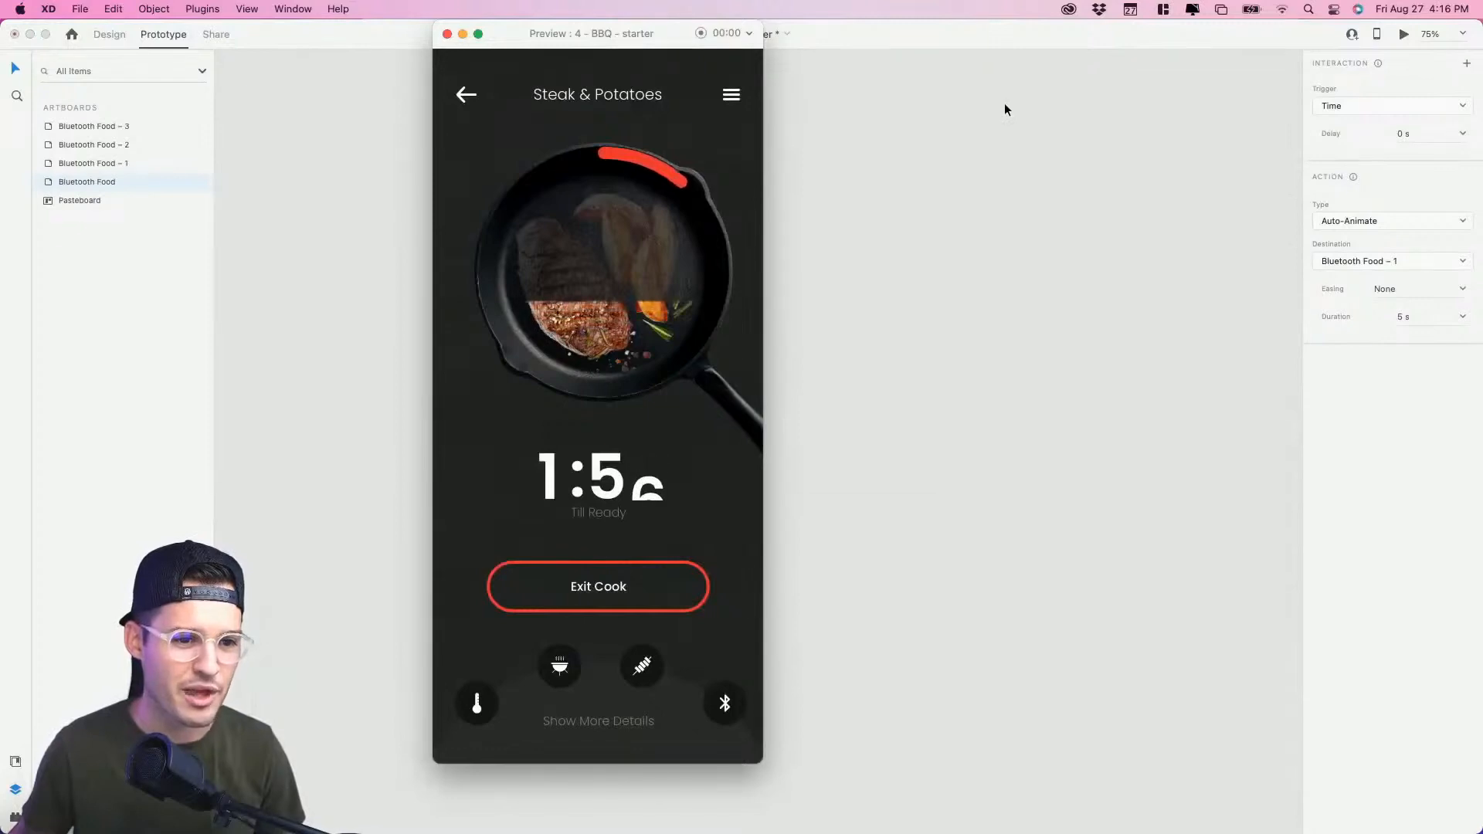
left_click_drag(595, 39, 721, 77)
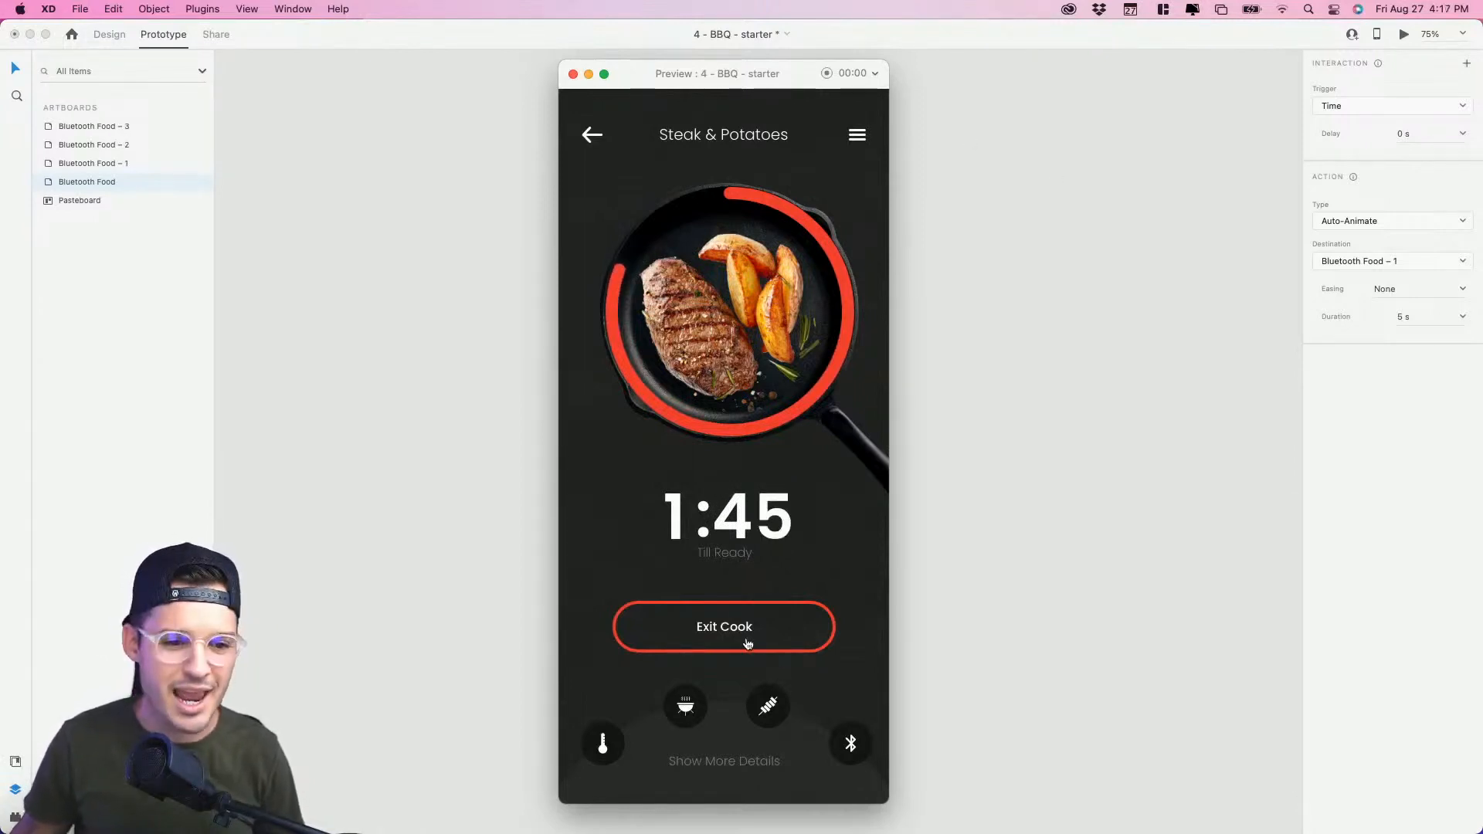
left_click(722, 634)
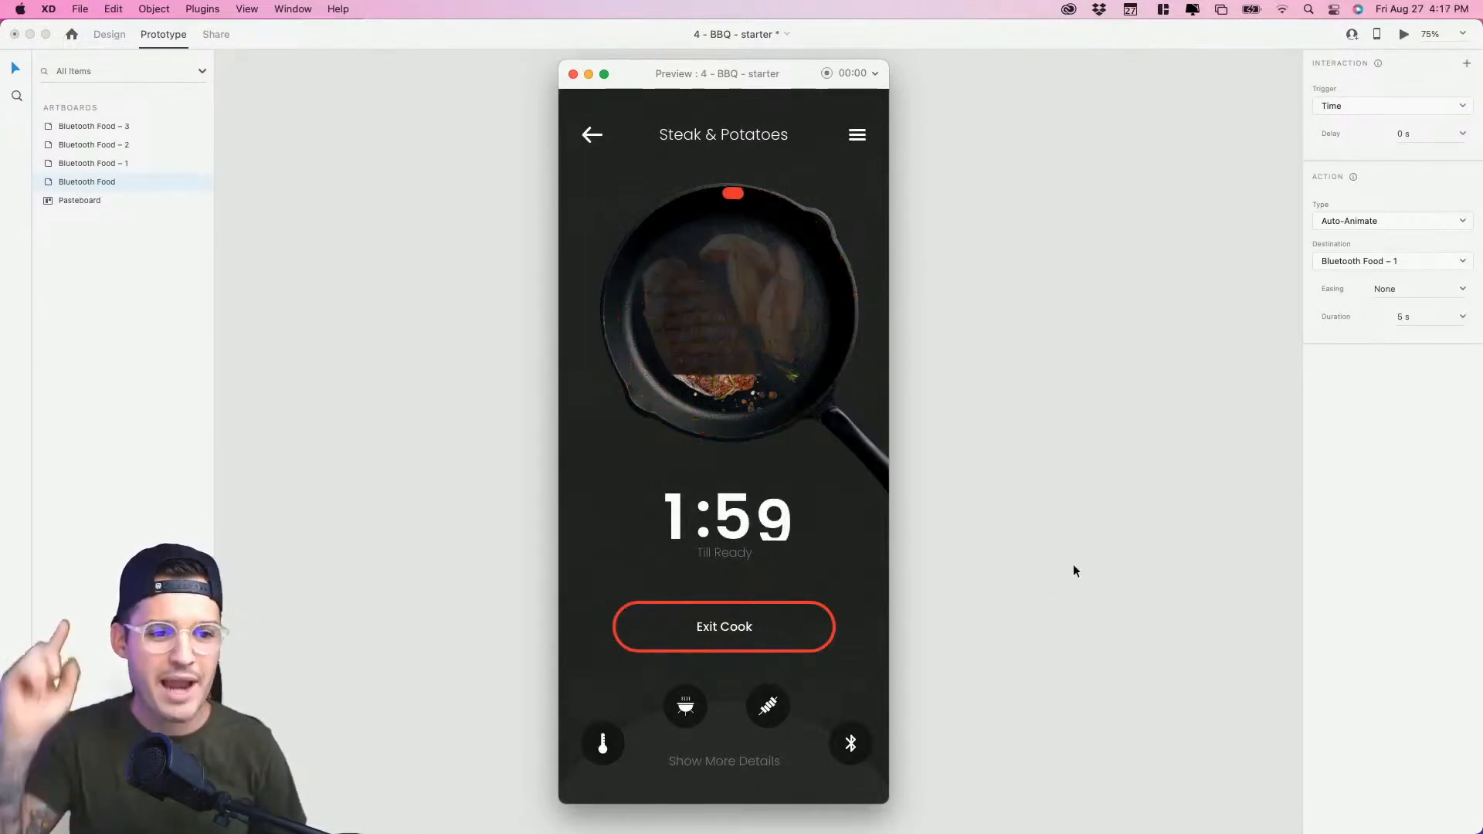
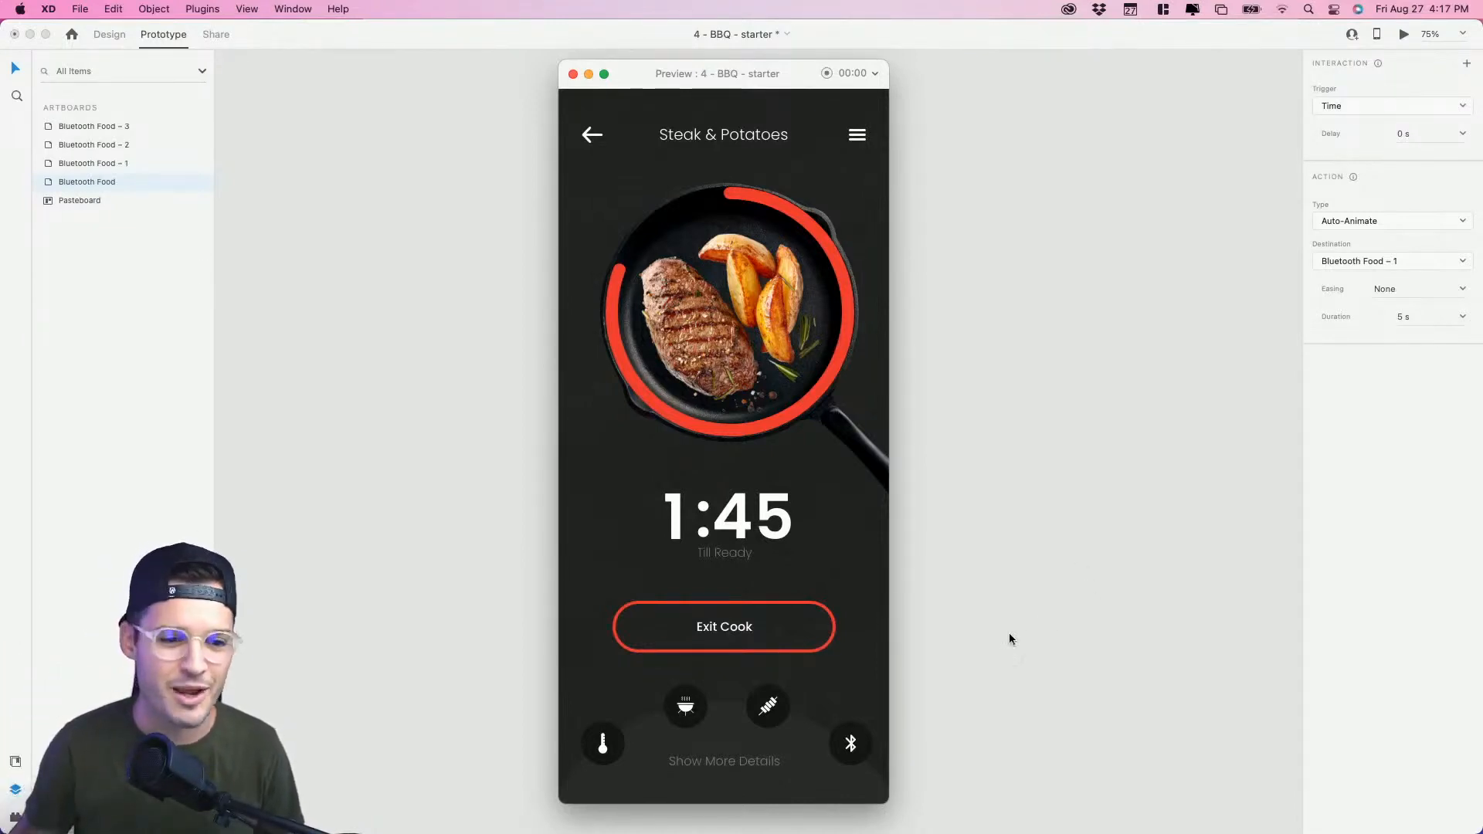
left_click(708, 626)
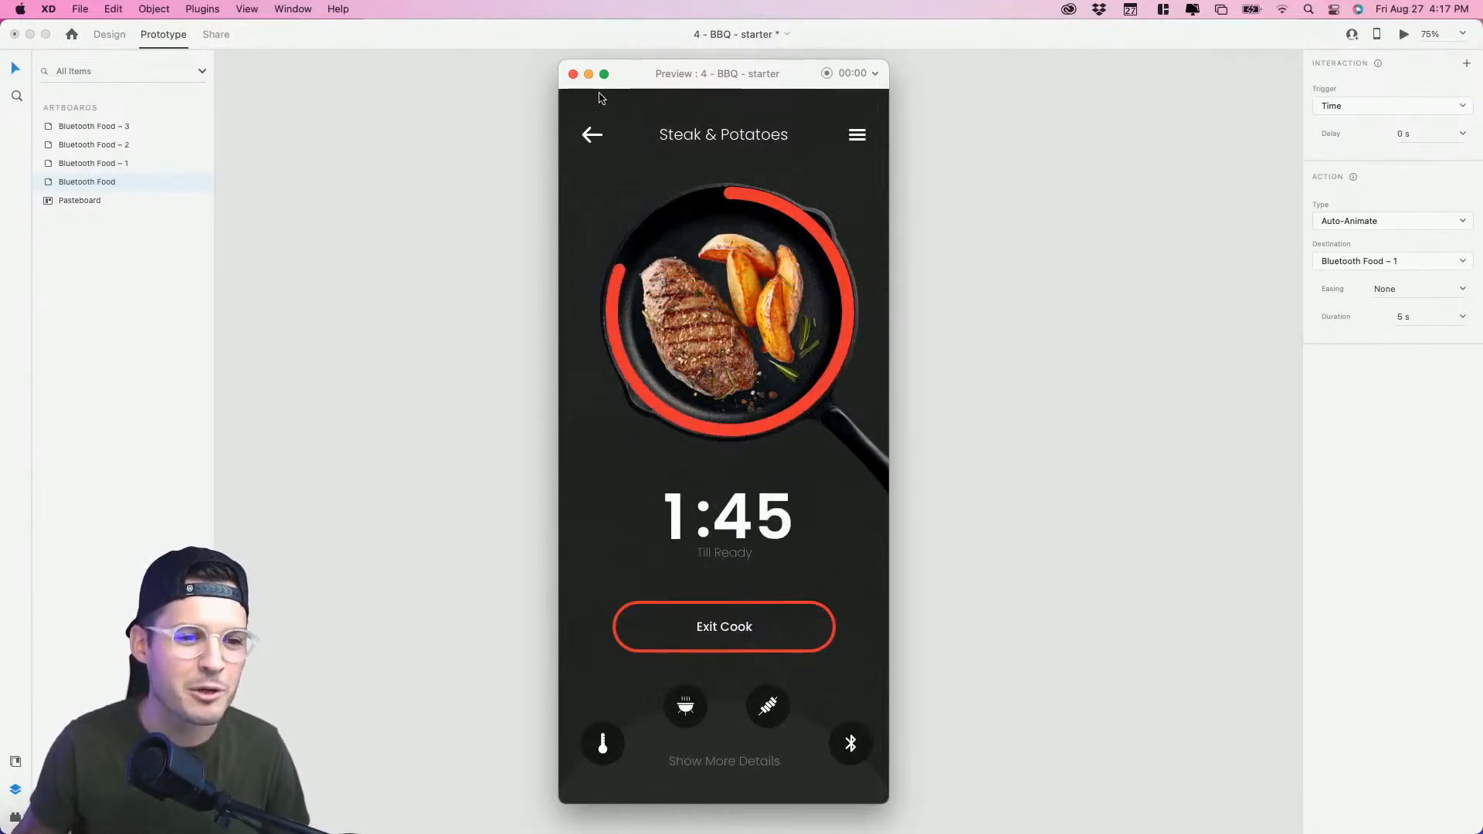
left_click(572, 74)
Step: In Design mode, duplicate the Bluetooth Food – 3 artboard to add a final cooking screen beside it
left_click(425, 199)
key("super+0")
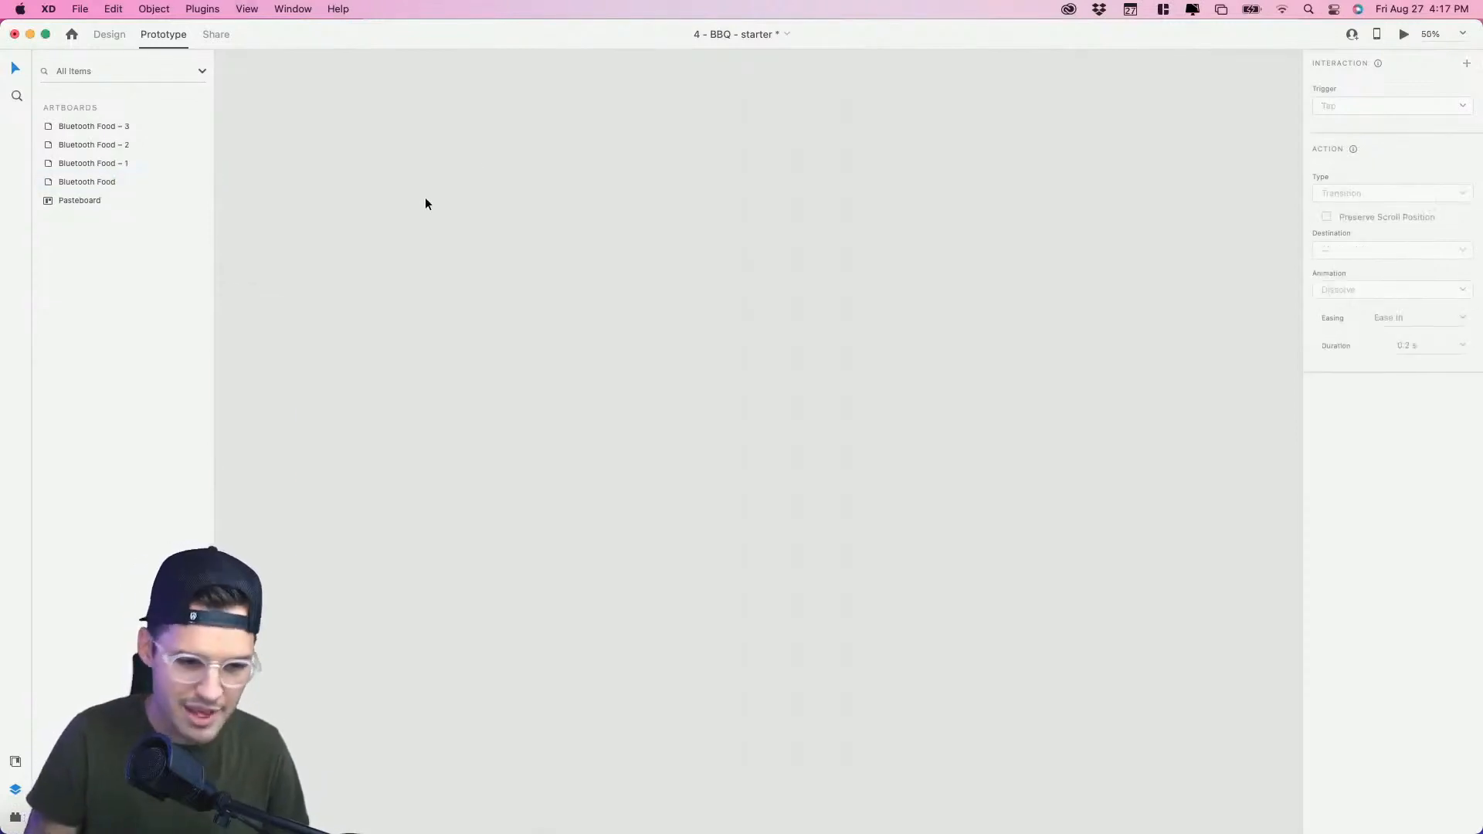
key("super+equal")
left_click_drag(431, 207, 975, 182)
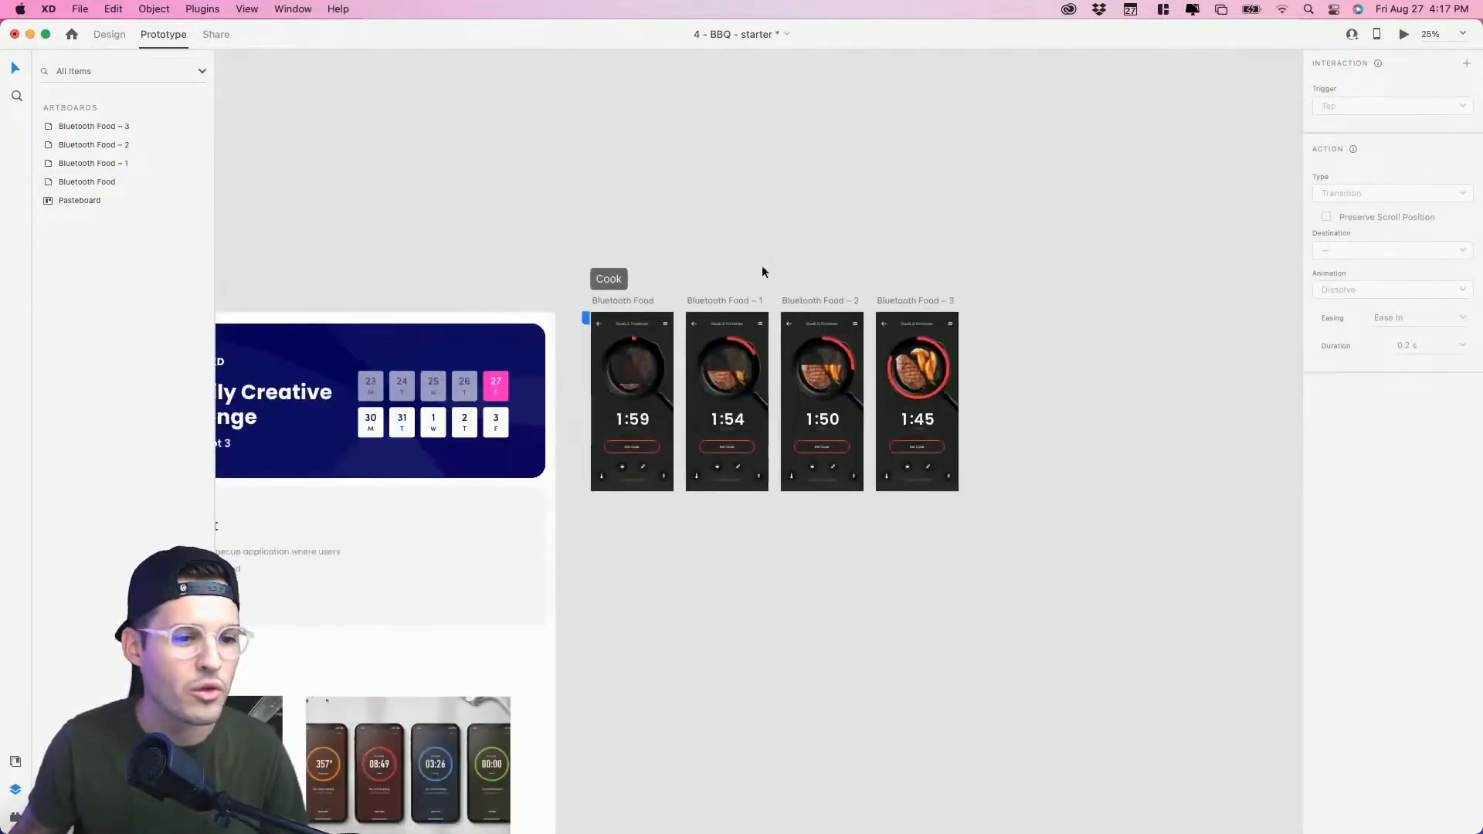
left_click_drag(580, 283, 805, 534)
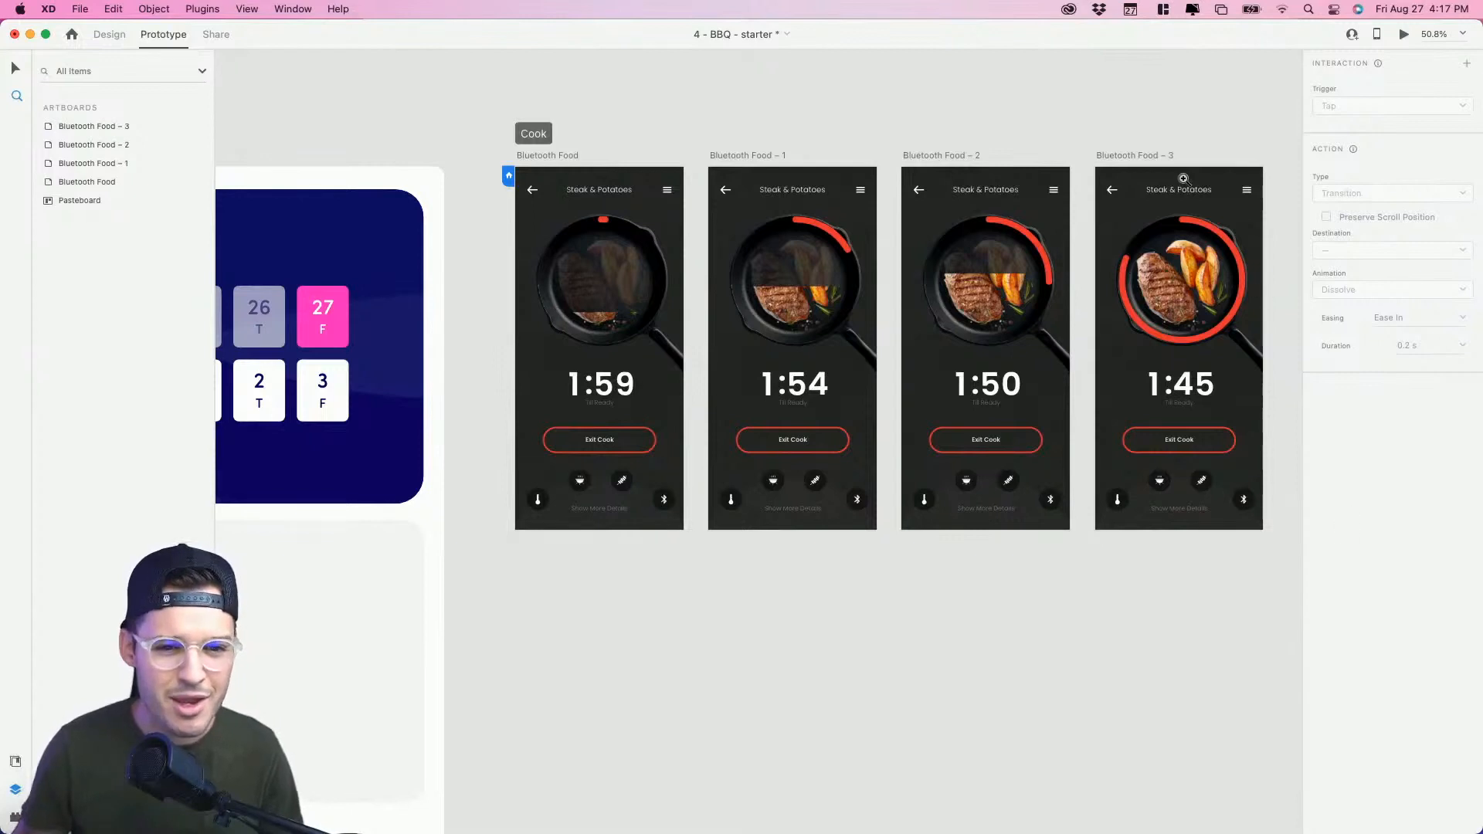
left_click_drag(1167, 133, 1085, 567)
left_click(116, 38)
key("z")
key("super+equal")
key("super+equal")
key("super+minus")
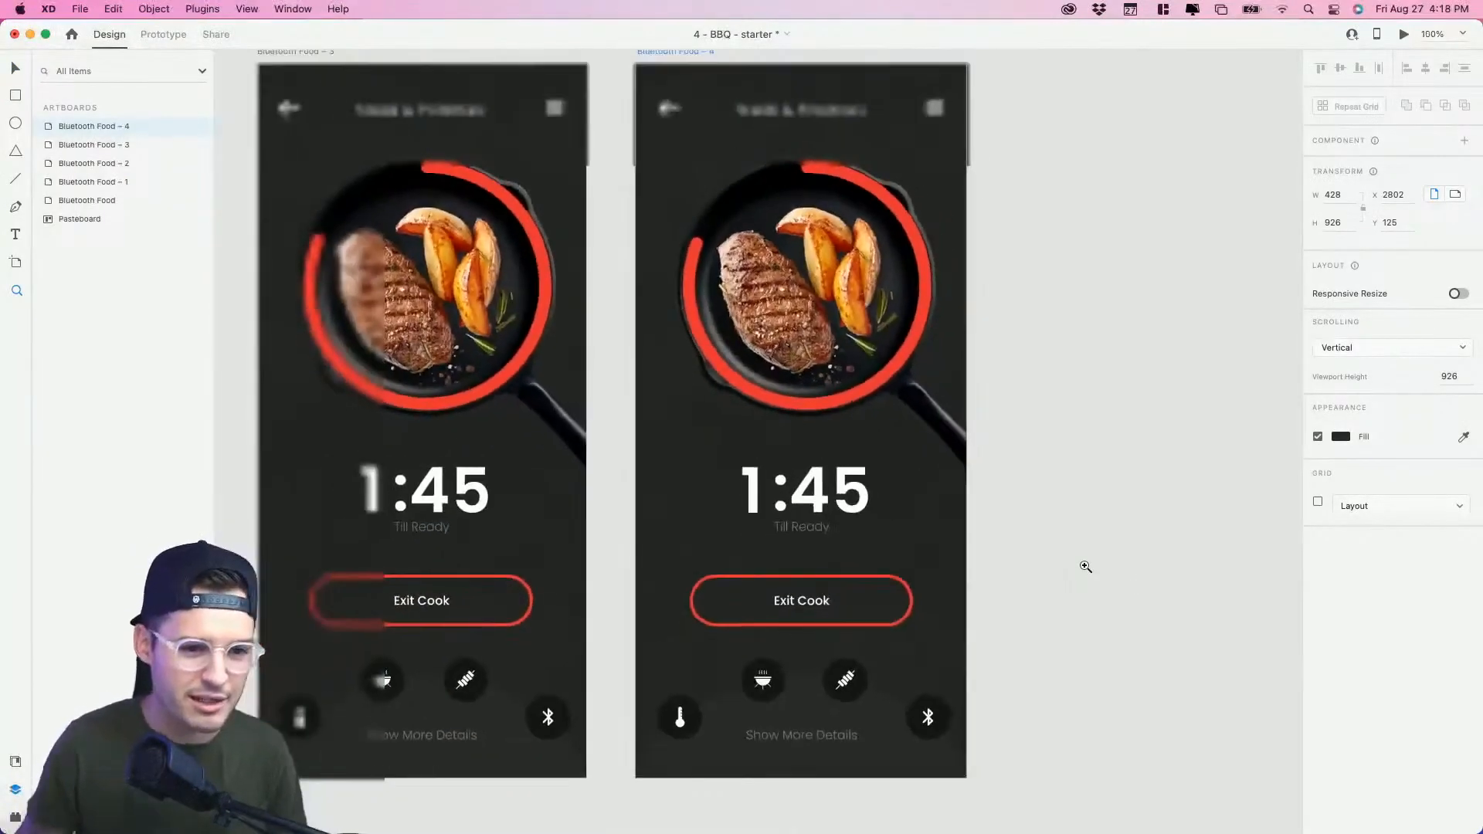
key("v")
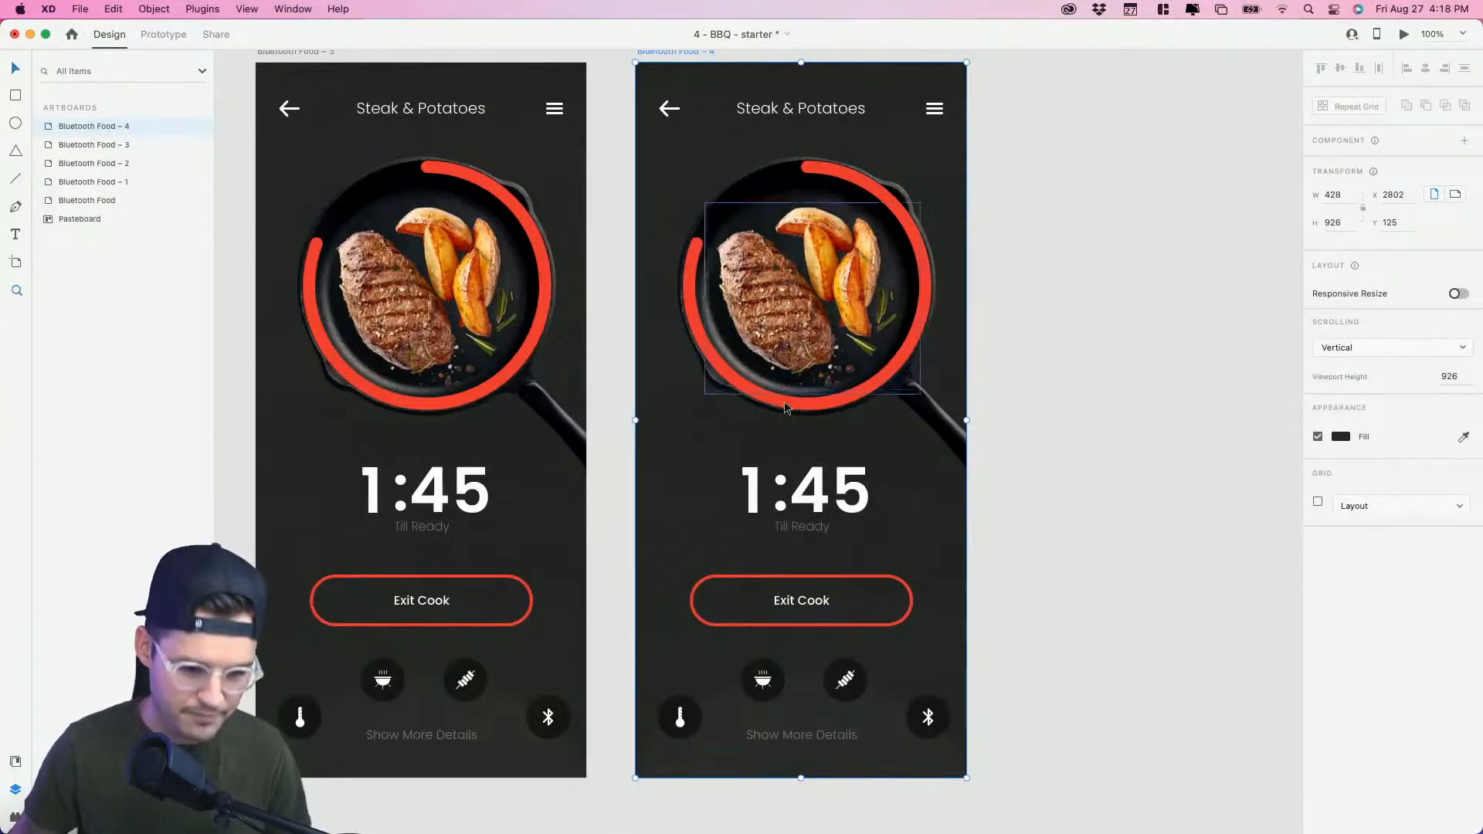
Step: Shift all three timer digit columns in Bluetooth Food – 4 so the timer reads 0:00
left_click(753, 498, "super")
left_click_drag(753, 499, 755, 571)
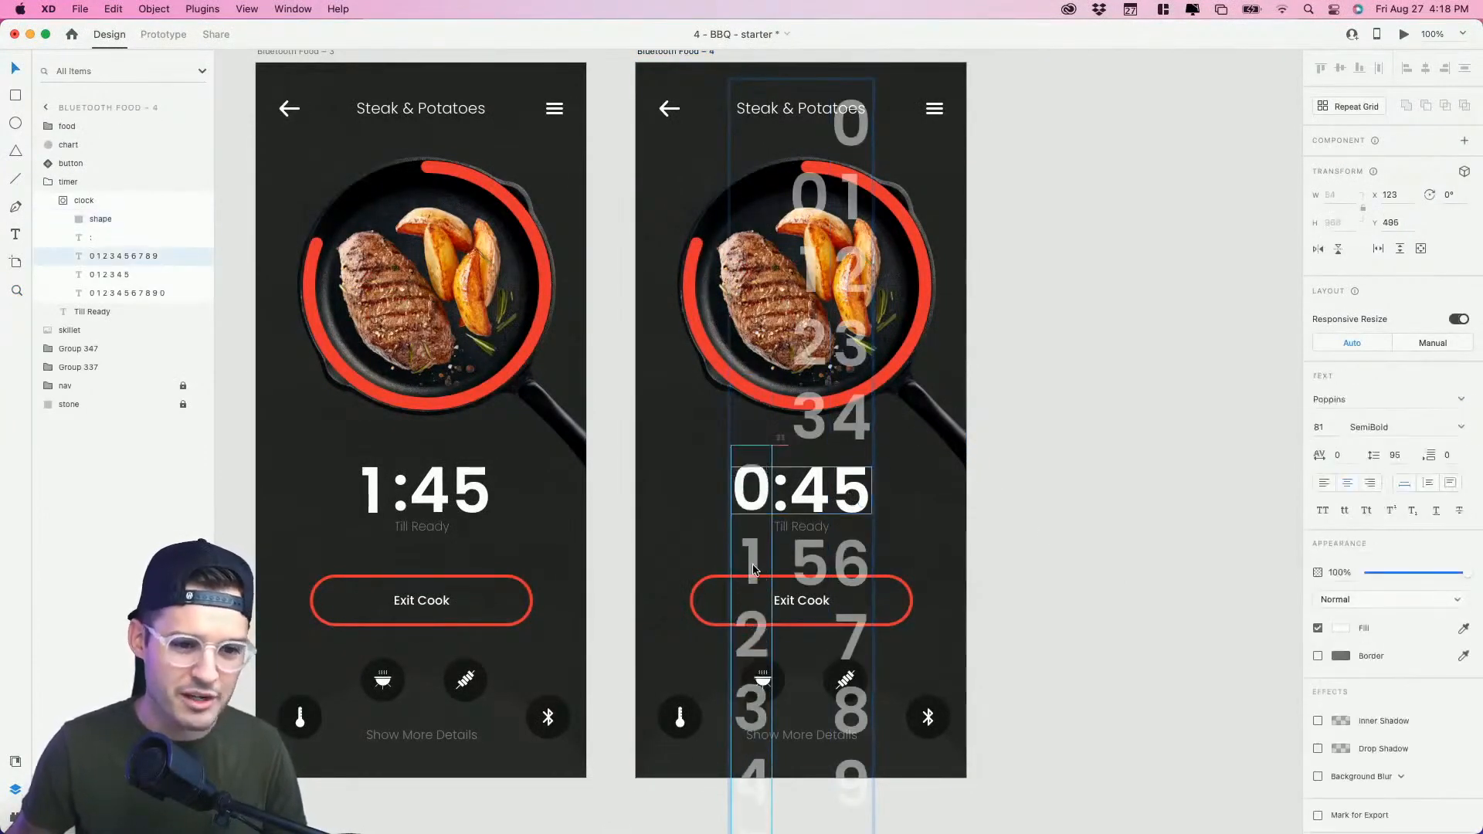
left_click(810, 490, "super")
left_click_drag(809, 490, 814, 787)
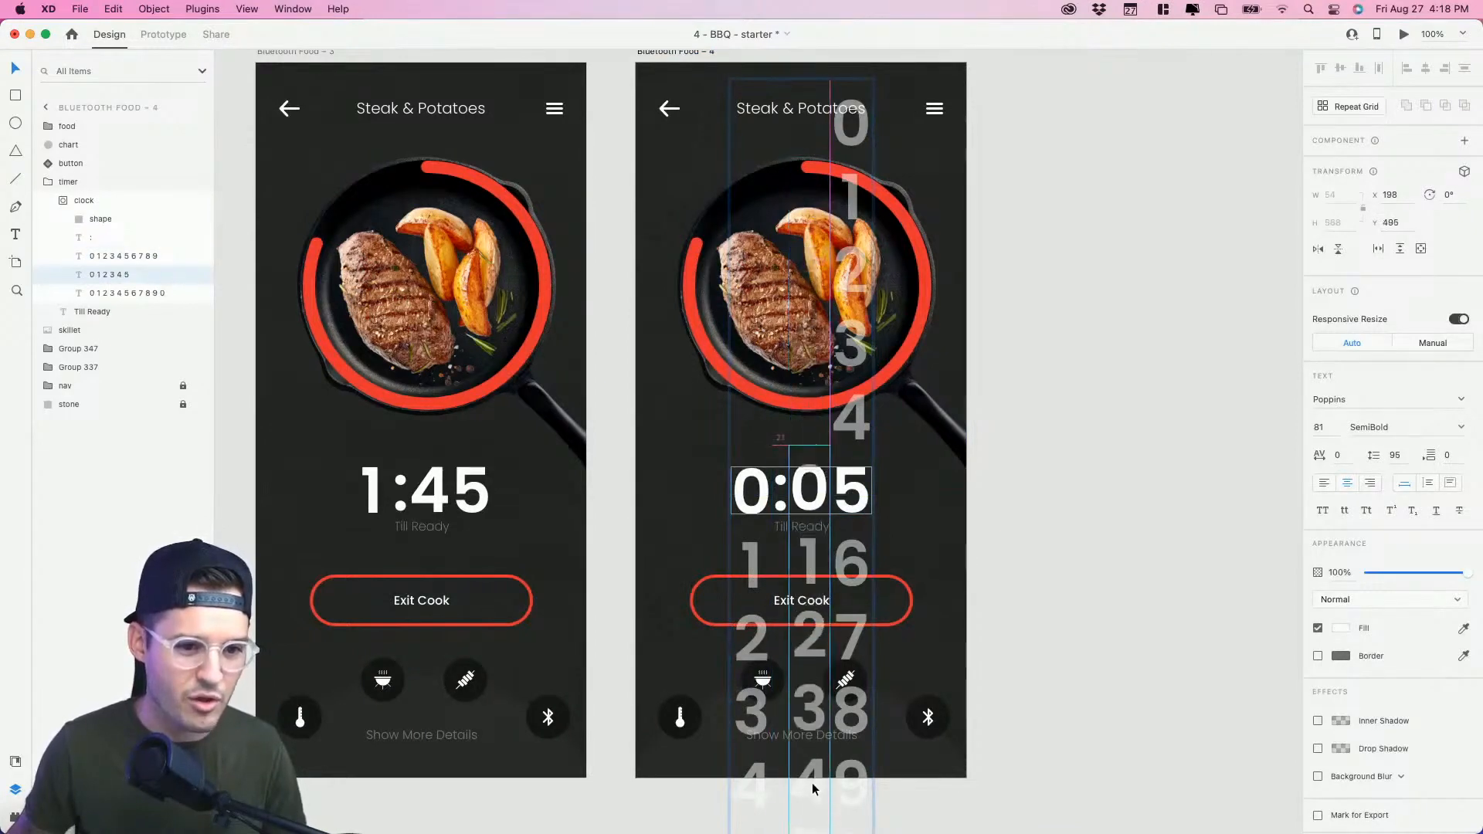
left_click(849, 499, "super")
left_click_drag(848, 498, 863, 703)
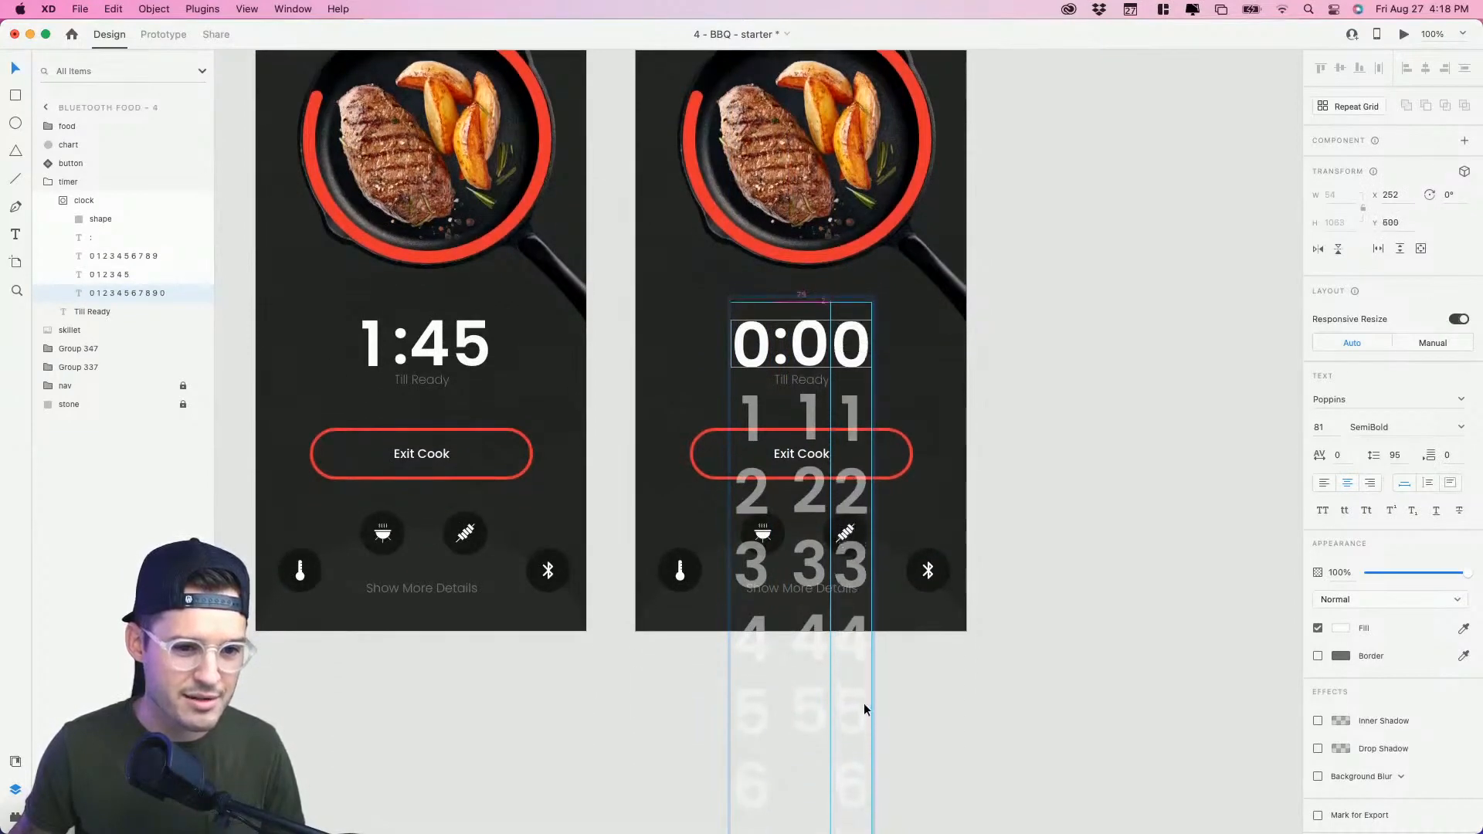
left_click(1057, 450)
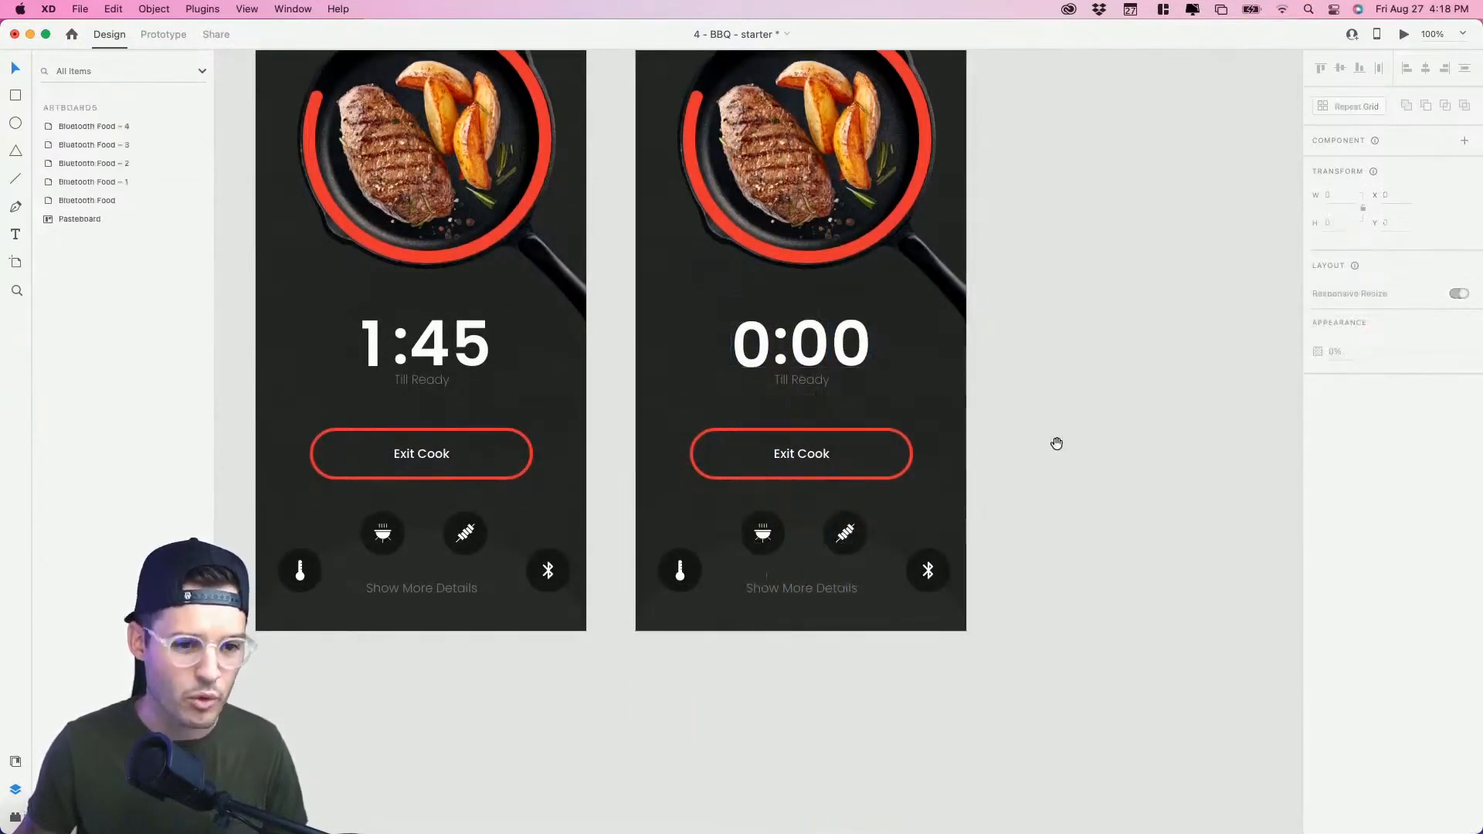
scroll(1004, 502, "up", 4)
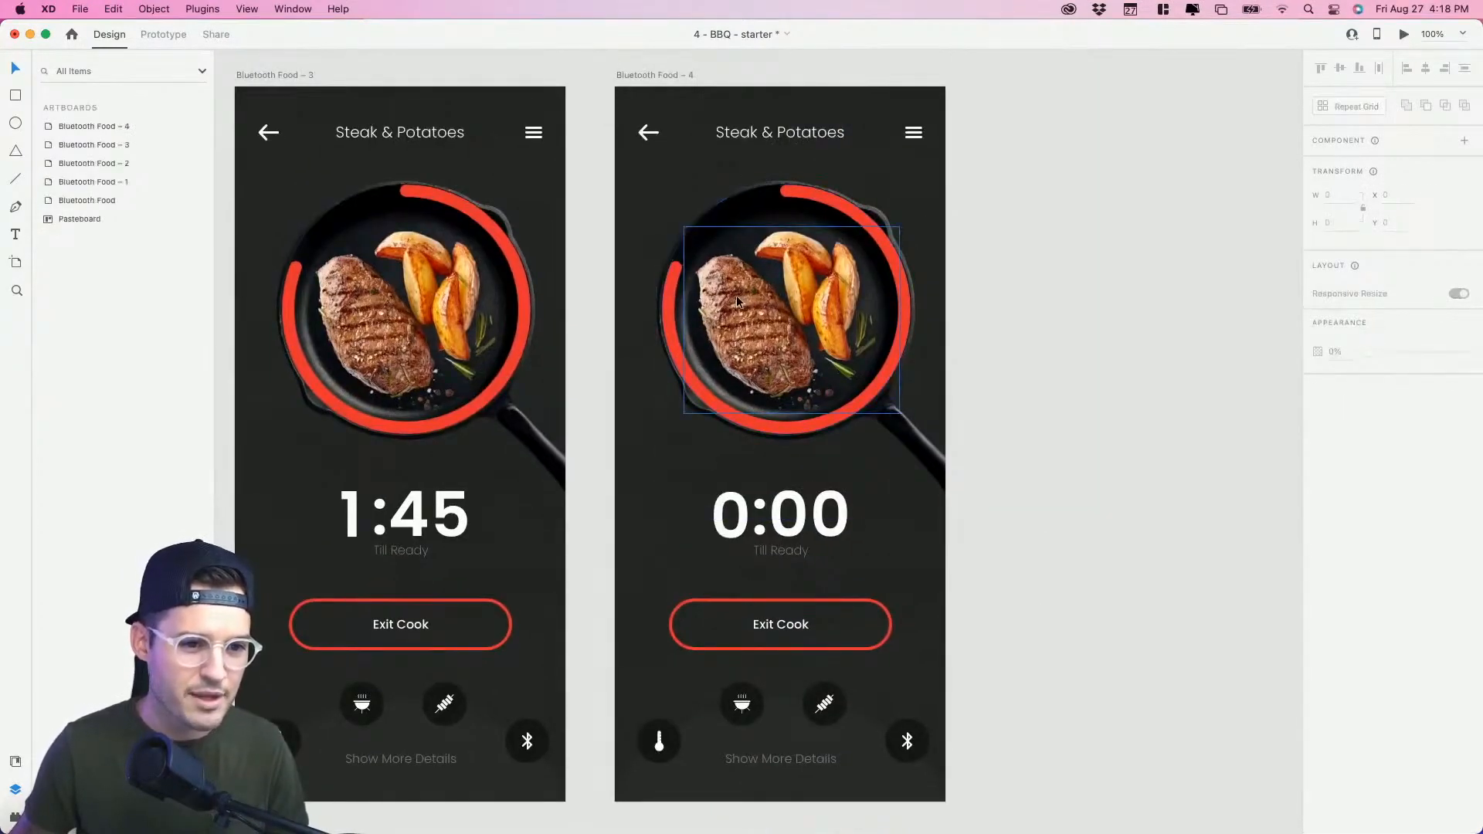
Step: Lower the top edge of the food image's mask rectangle in Bluetooth Food – 3, leaving it 211 high
scroll(374, 300, "left", 3)
left_click(586, 293, "super")
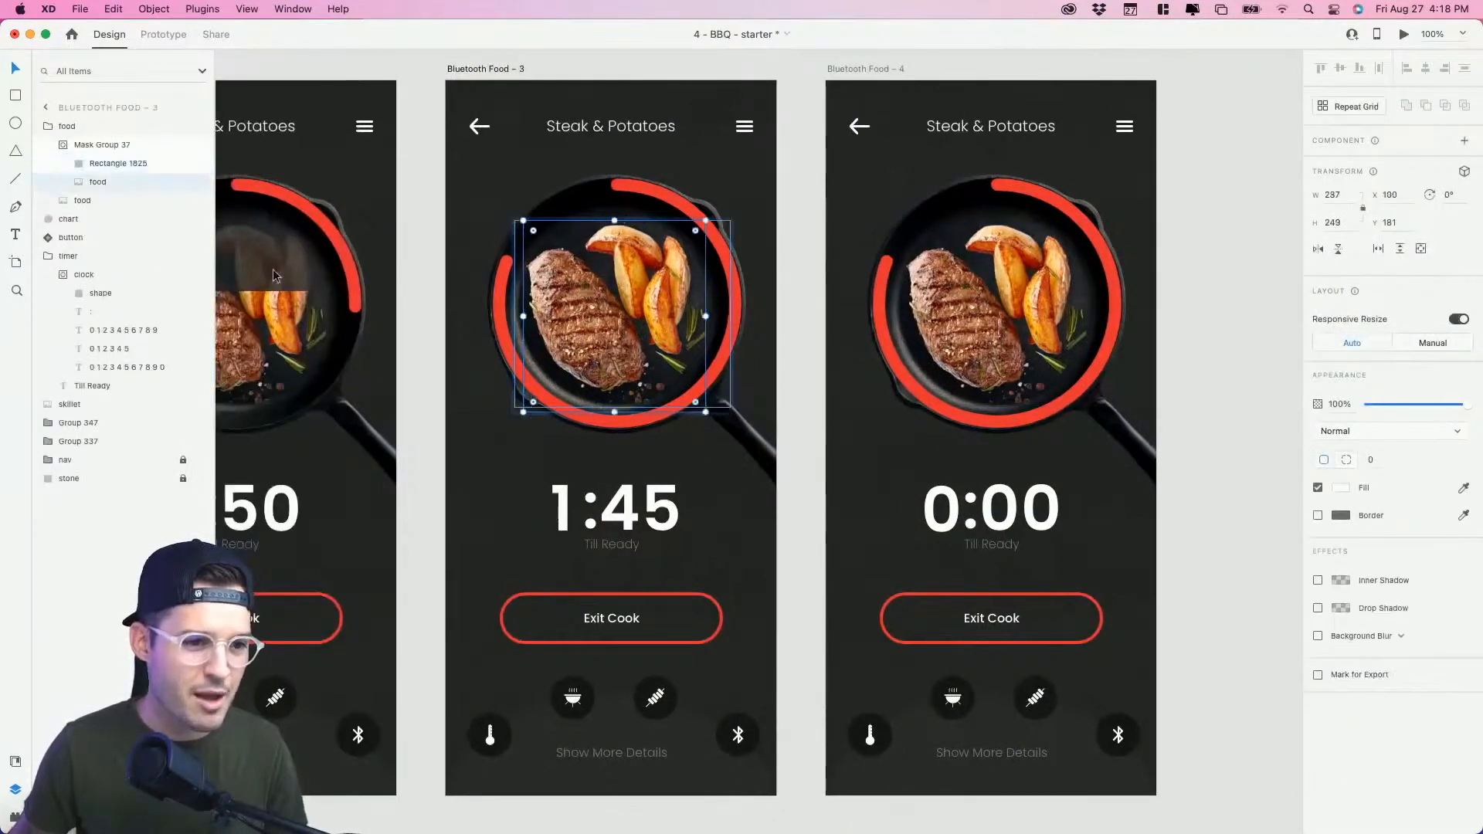
left_click(116, 163)
left_click_drag(630, 221, 642, 249)
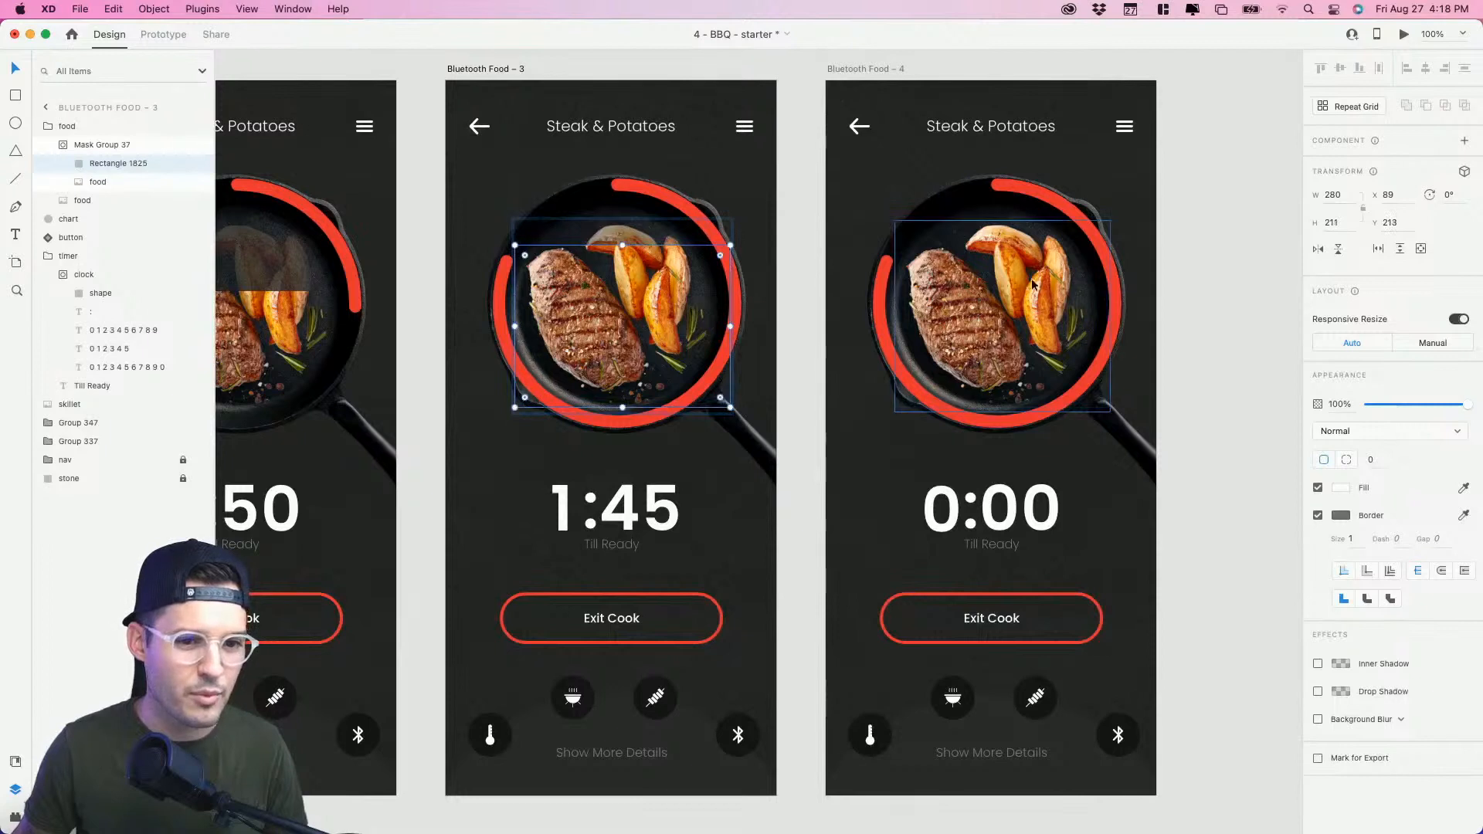
Step: Raise the progress ring's border dash in Bluetooth Food – 4 to 1038 so the ring forms a full circle
left_click(1003, 184)
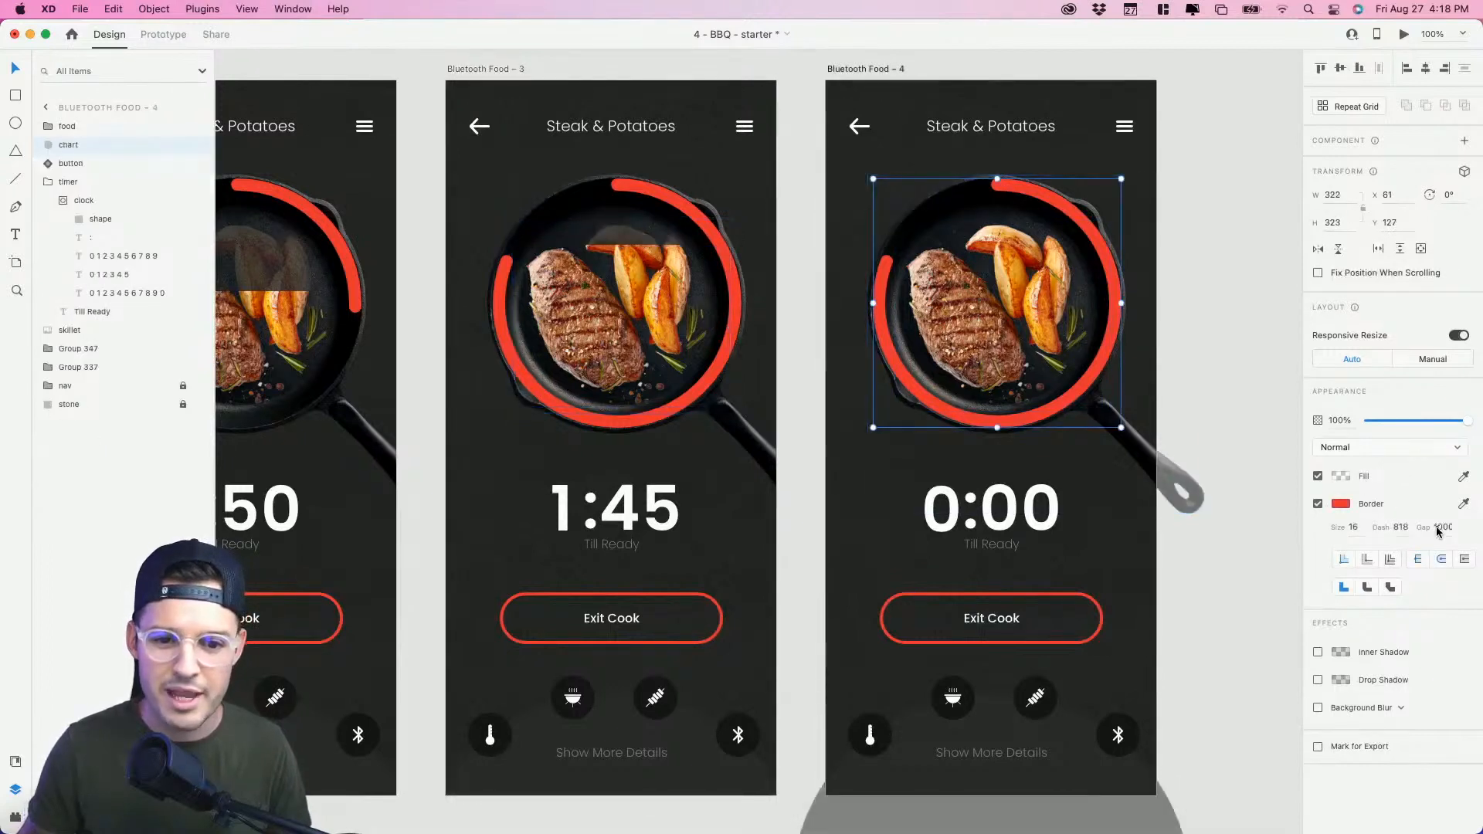
key("shift+Up")
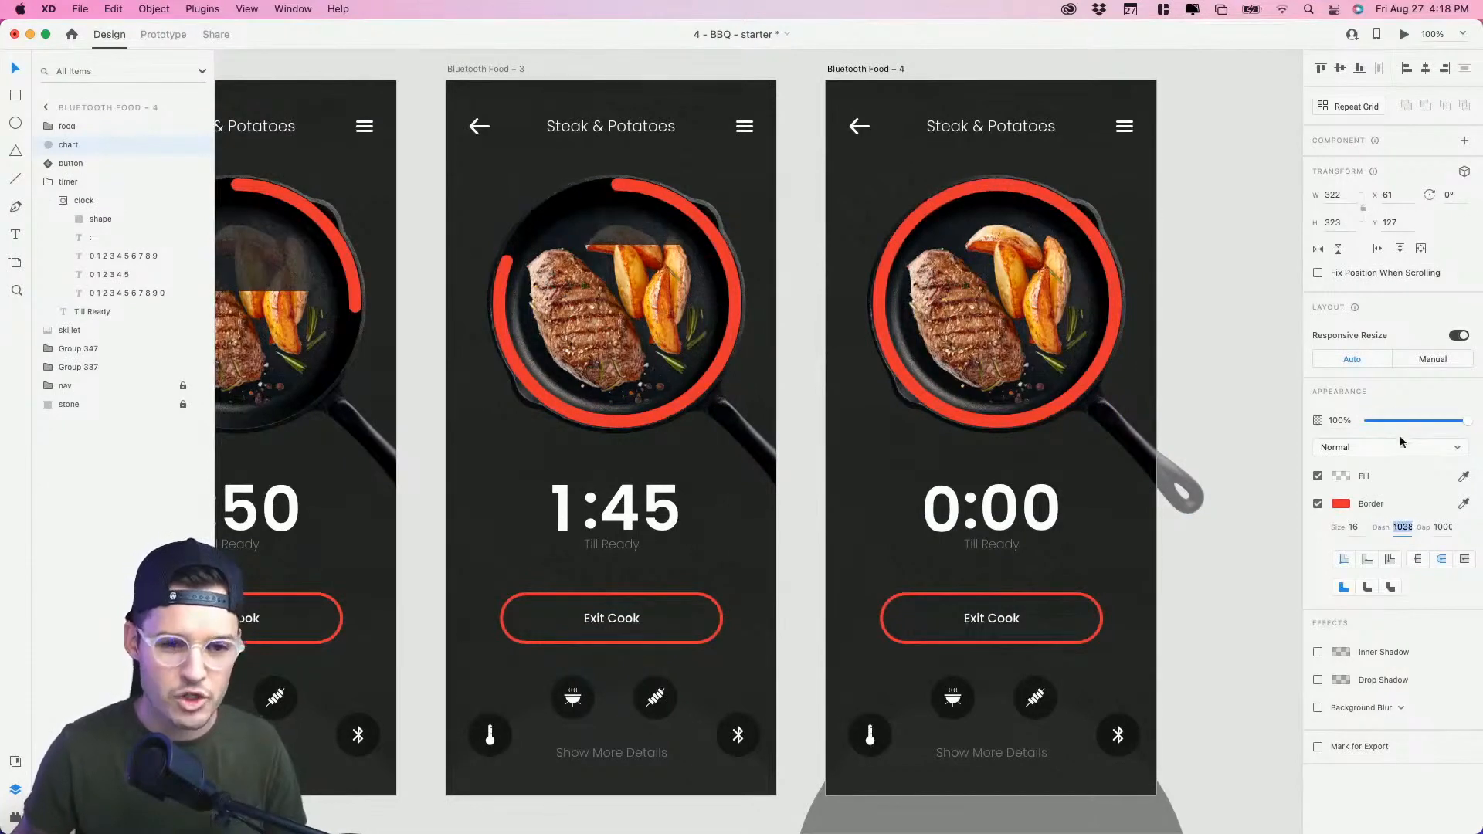
left_click(1244, 312)
Step: Duplicate the Bluetooth Food – 4 artboard to add another screen beside it
key("super+minus")
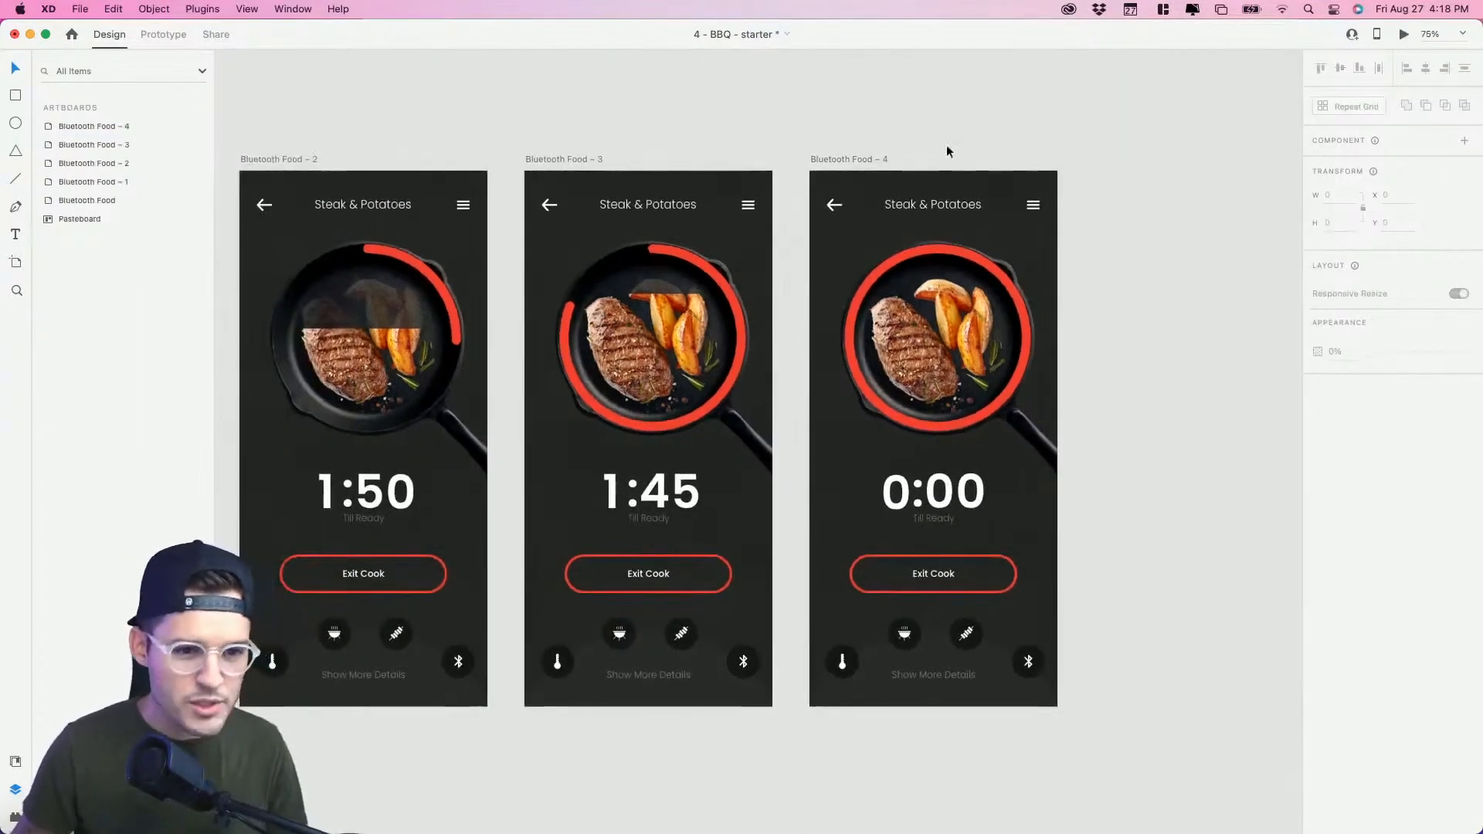
left_click_drag(855, 159, 888, 125)
left_click(1152, 139)
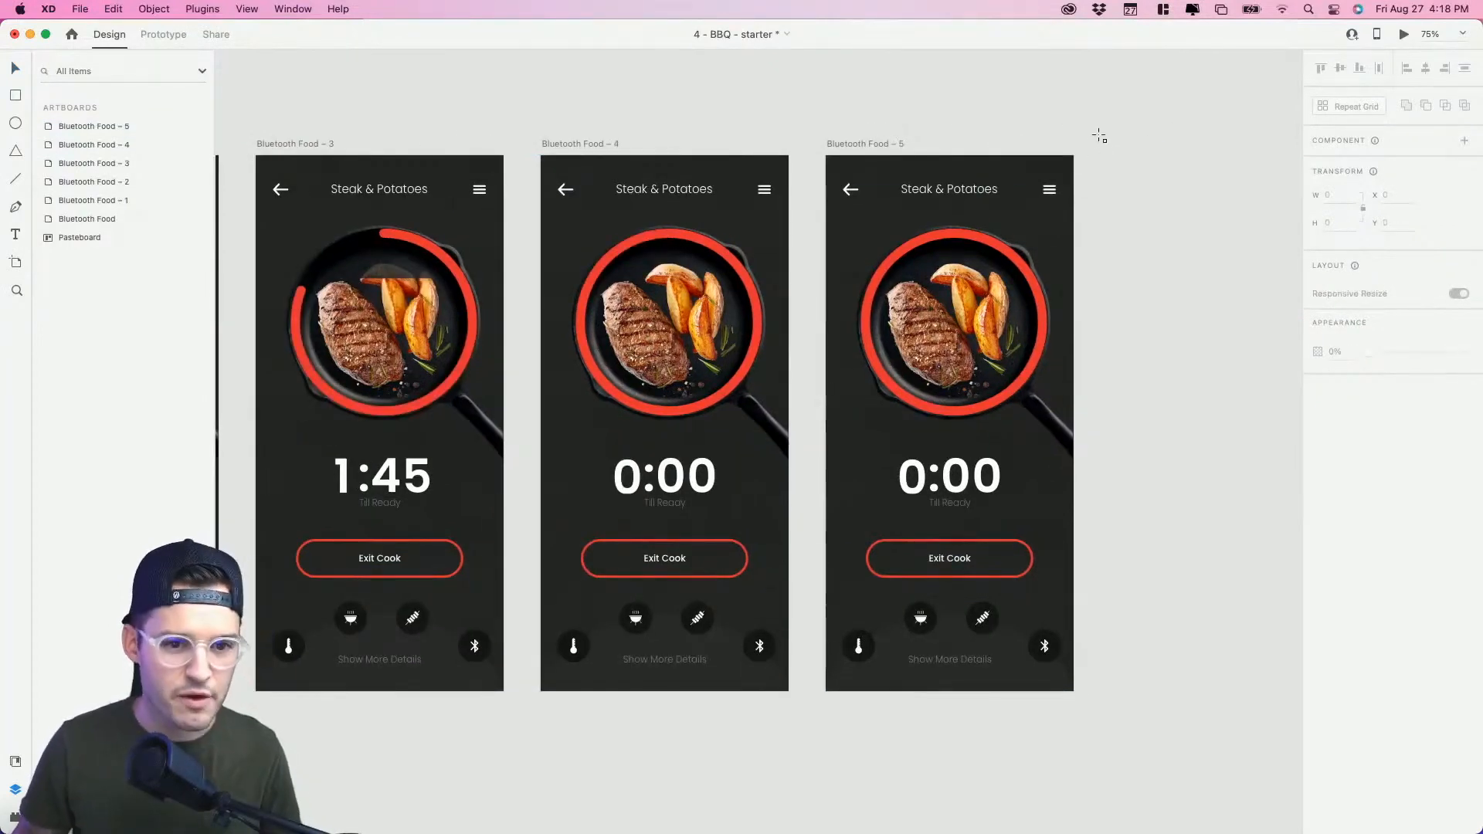
Step: Draw a rectangle about 483 by 989 over Bluetooth Food – 5, filled with #EB3232 at 91% opacity
left_click_drag(1100, 136, 815, 705)
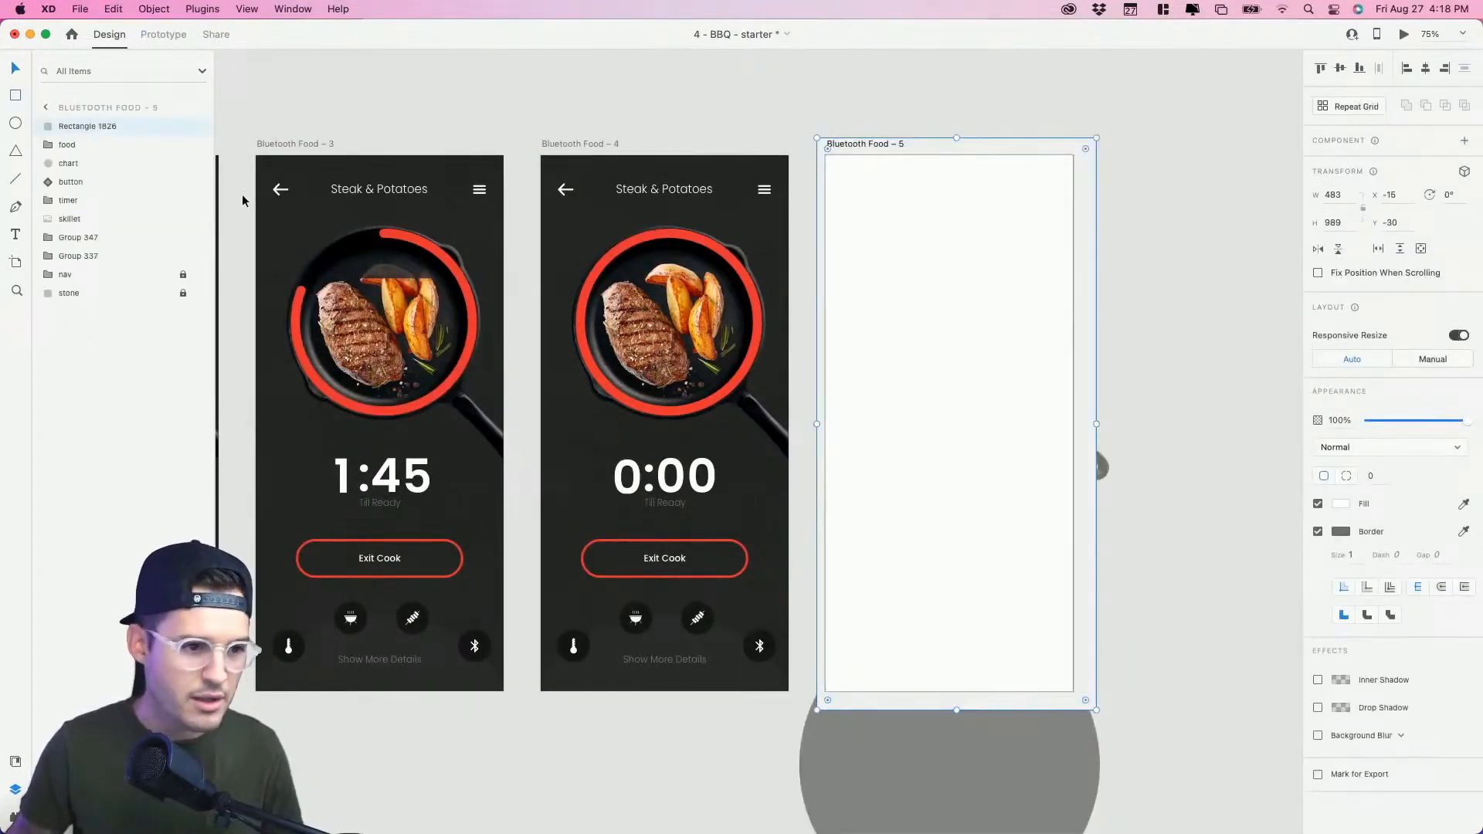
key("super+shift+y")
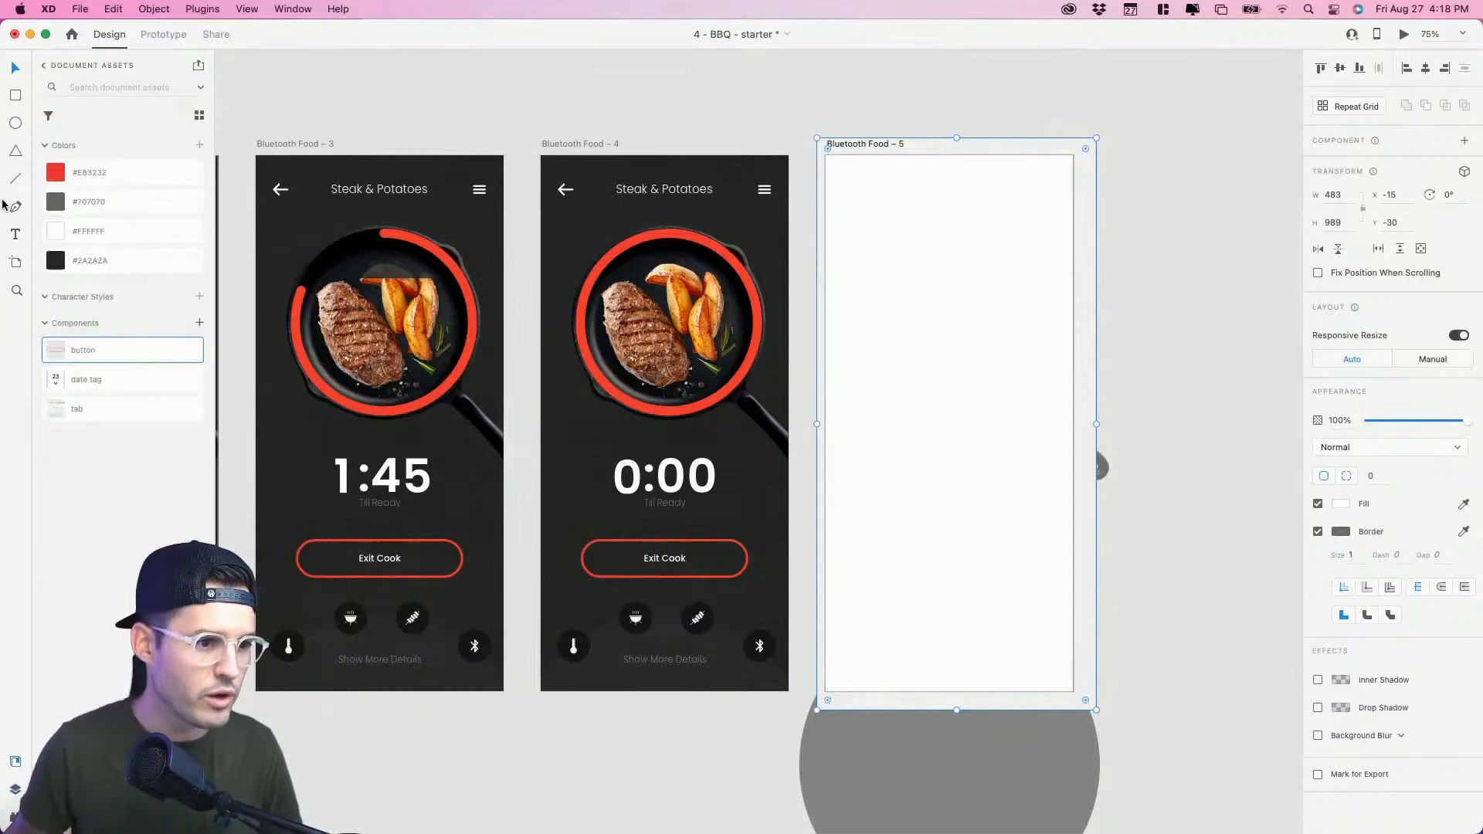
left_click(93, 173)
left_click_drag(1460, 421, 1456, 421)
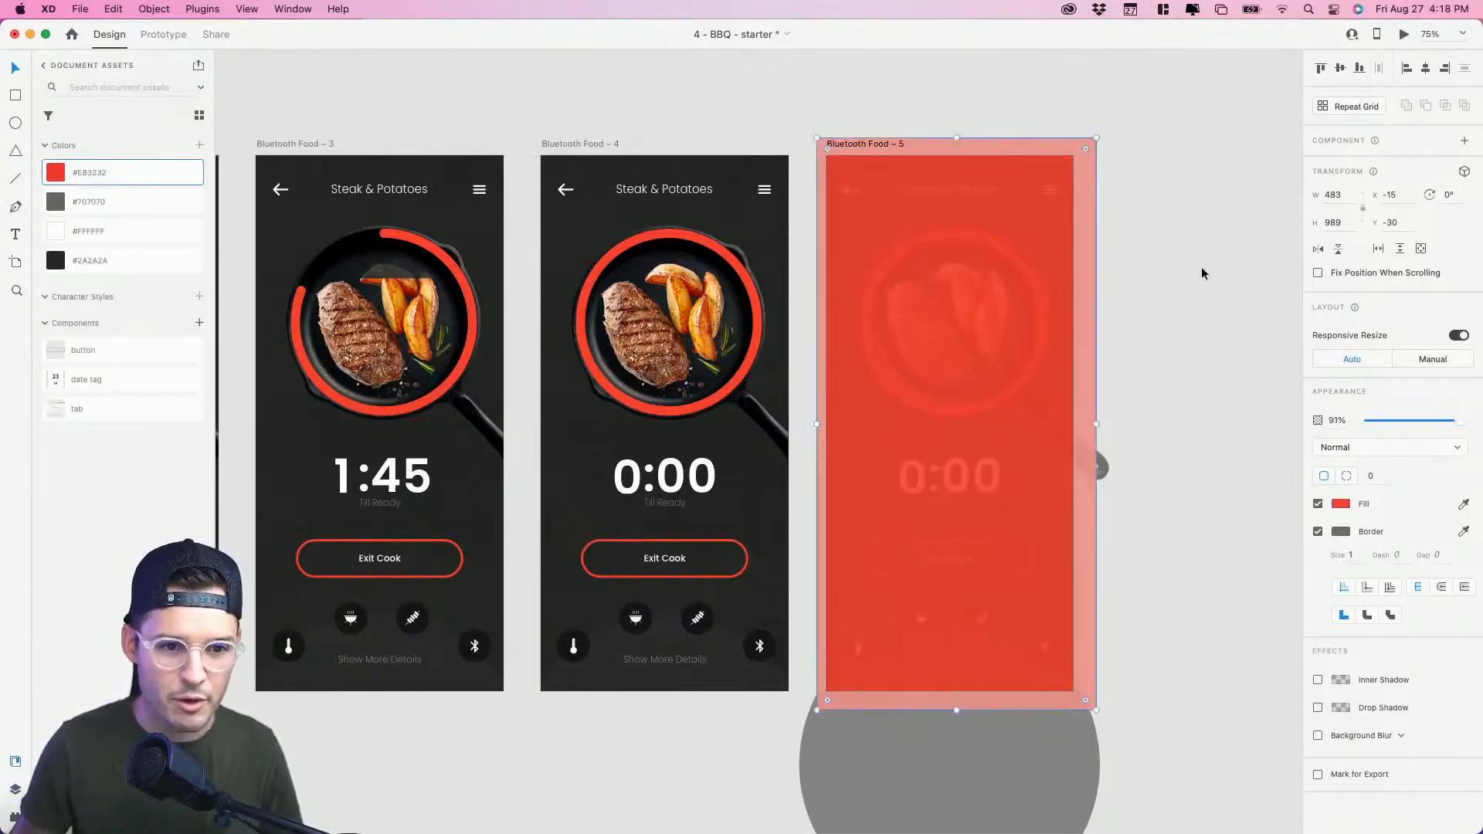
Step: Trim the red rectangle's edges toward the Bluetooth Food – 5 artboard bounds, making it 428 wide and 920 high
left_click_drag(956, 136, 957, 155)
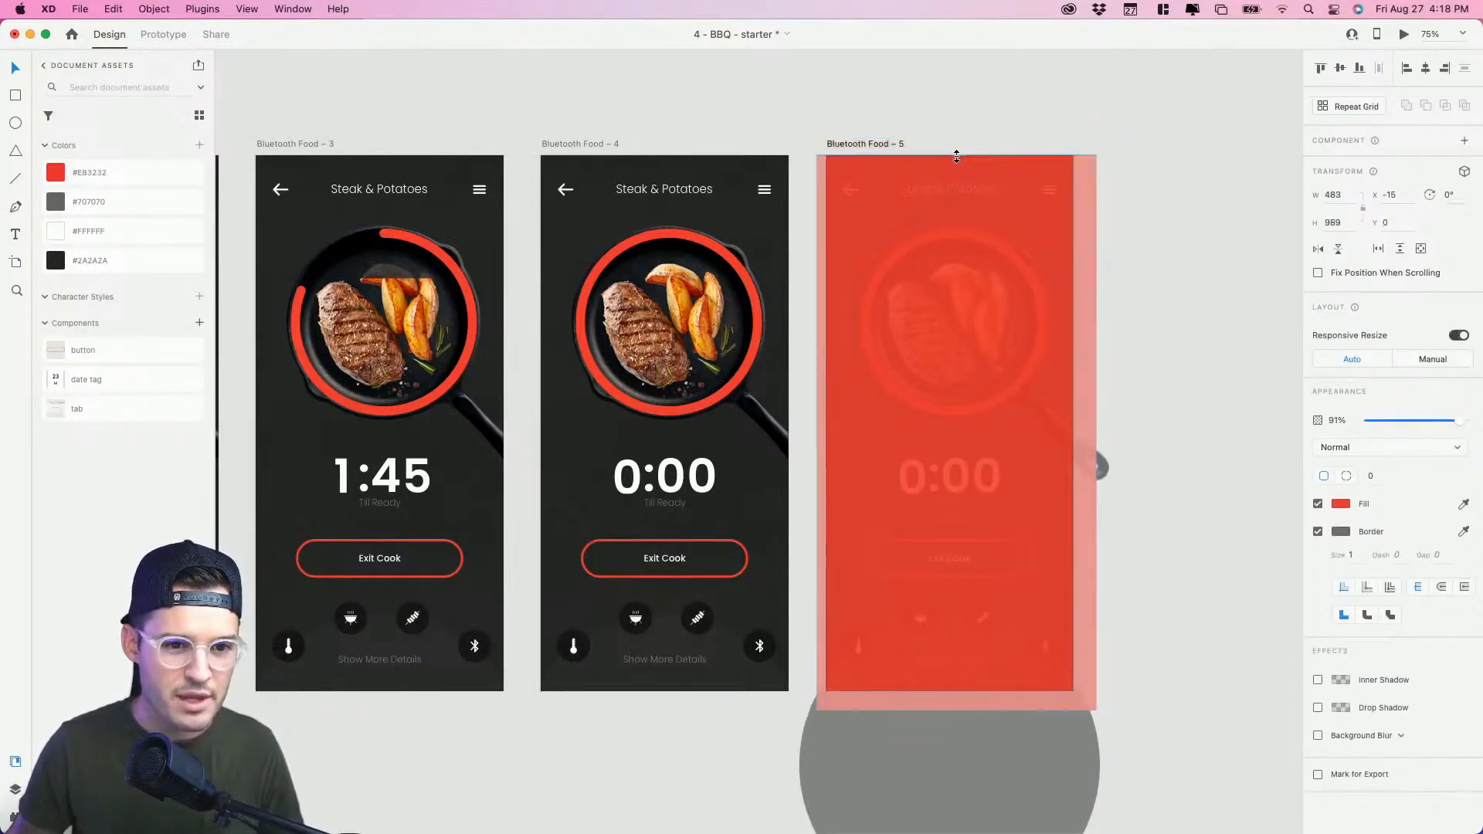
left_click_drag(813, 433, 825, 433)
left_click_drag(1096, 432, 1073, 432)
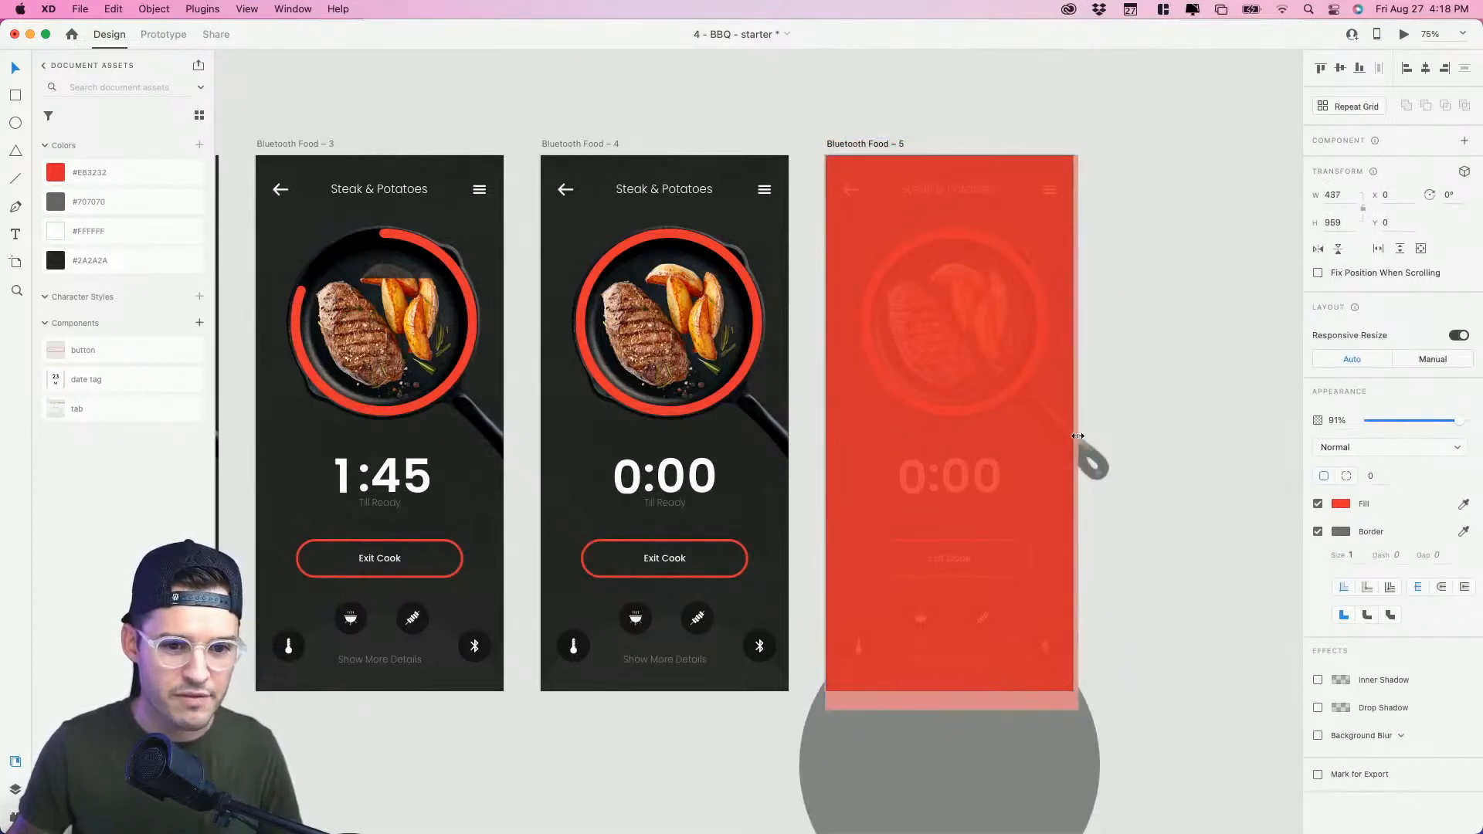
left_click_drag(948, 709, 955, 687)
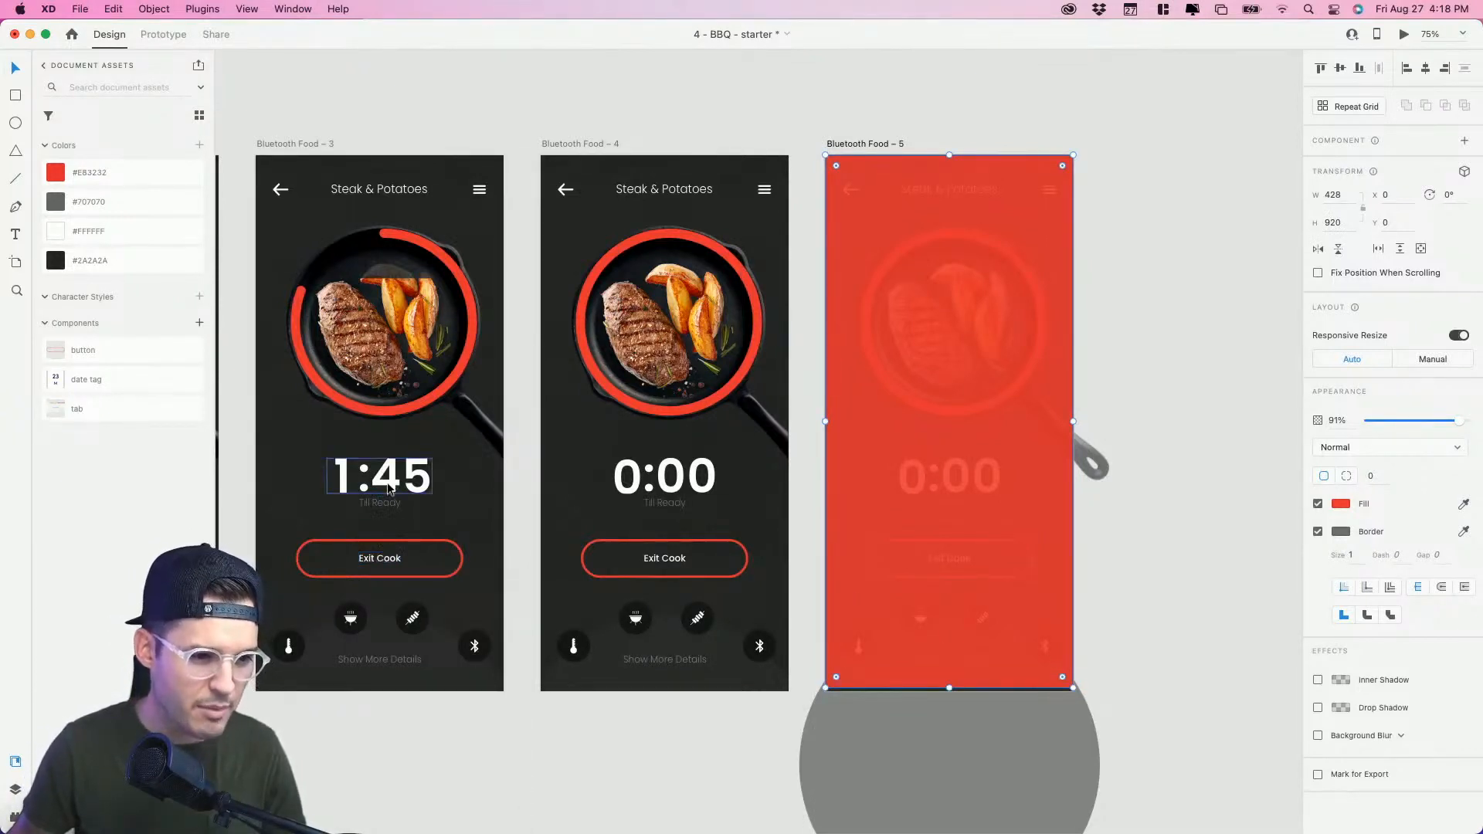
Step: Extend the red rectangle to 926 high and paste the Exit Cook label copied from Bluetooth Food – 3 over it
double_click(381, 558)
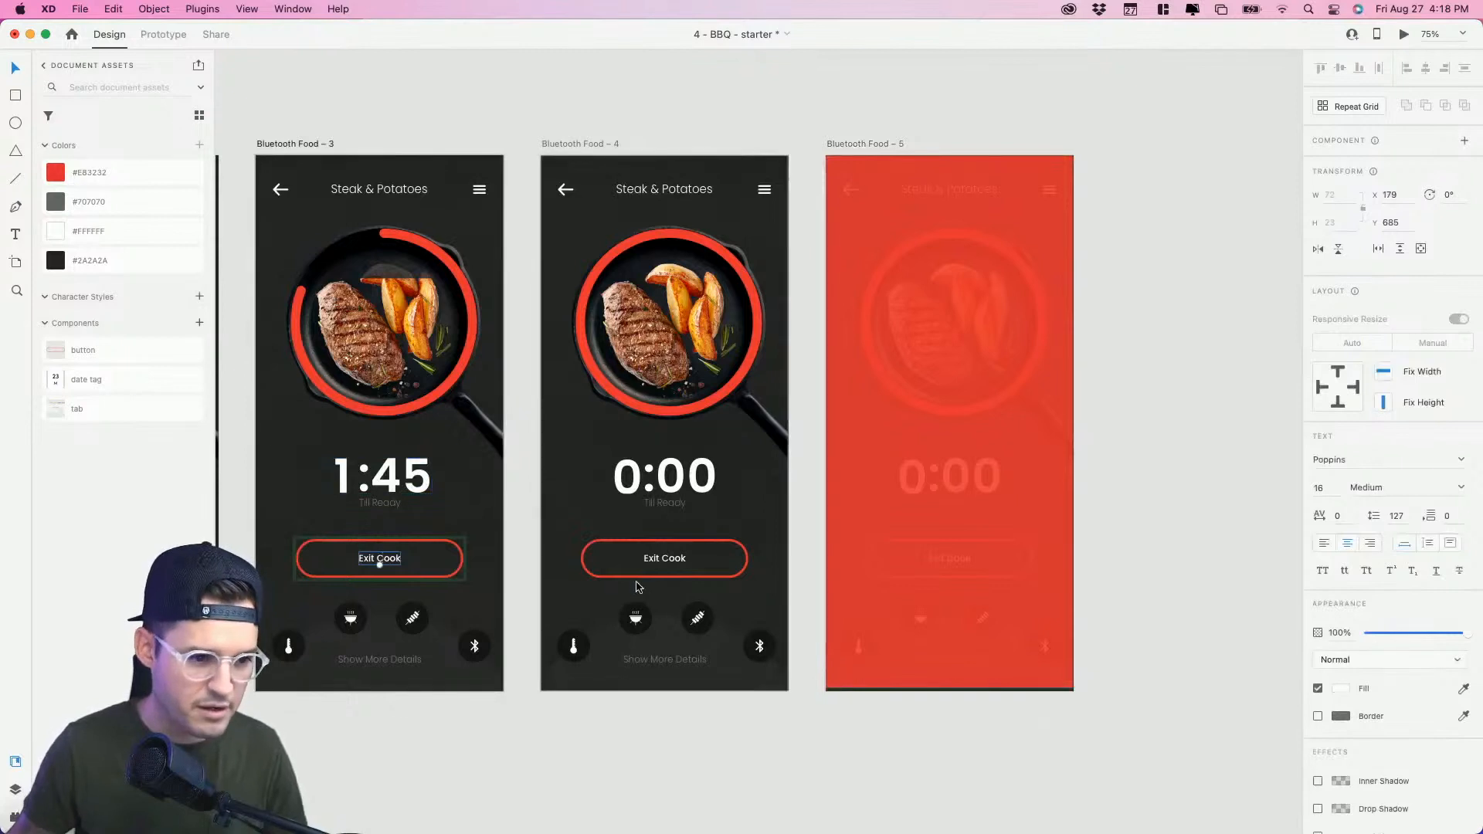
key("z")
left_click_drag(822, 129, 1125, 703)
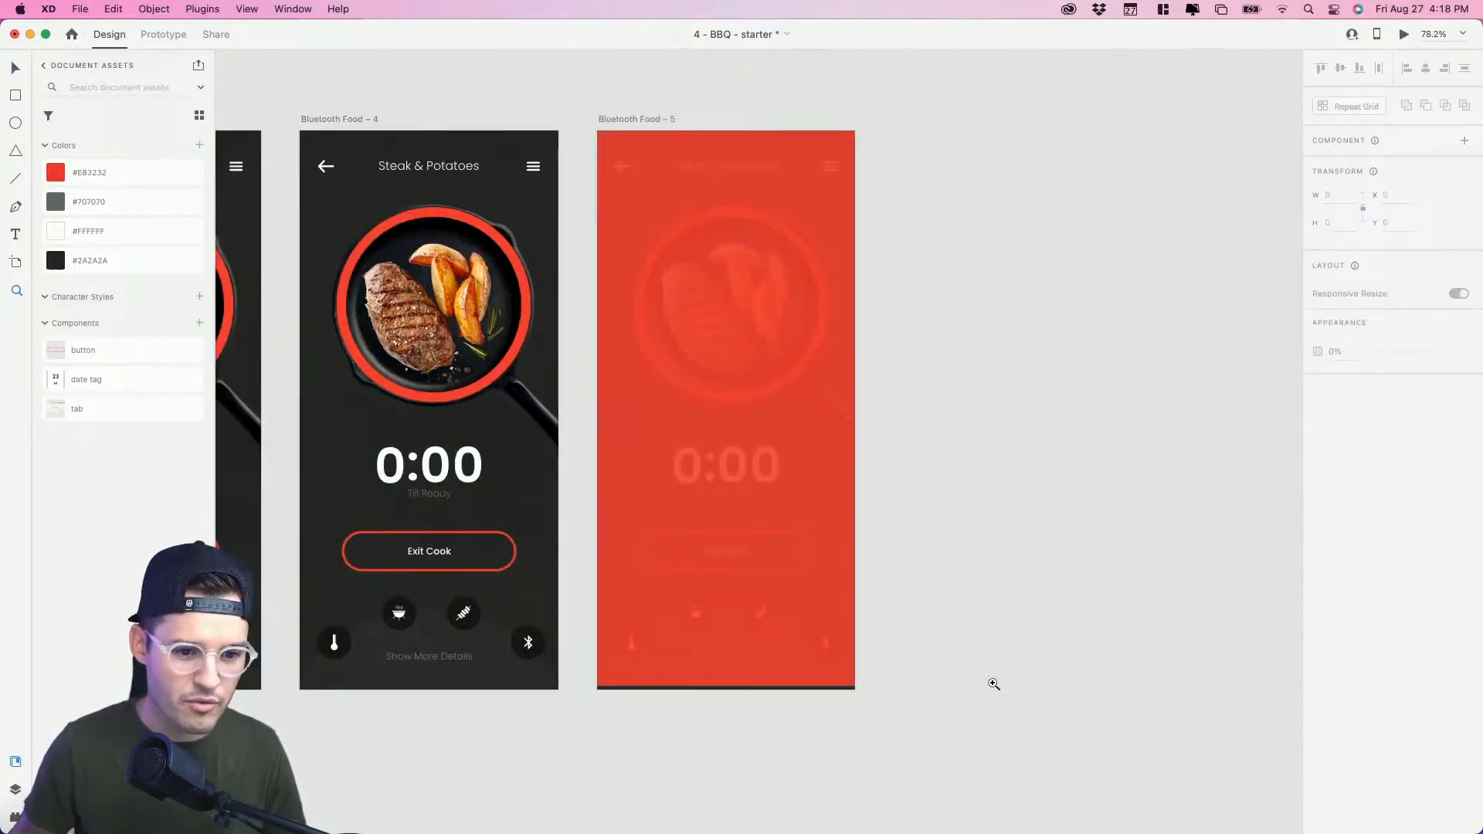
left_click(726, 682)
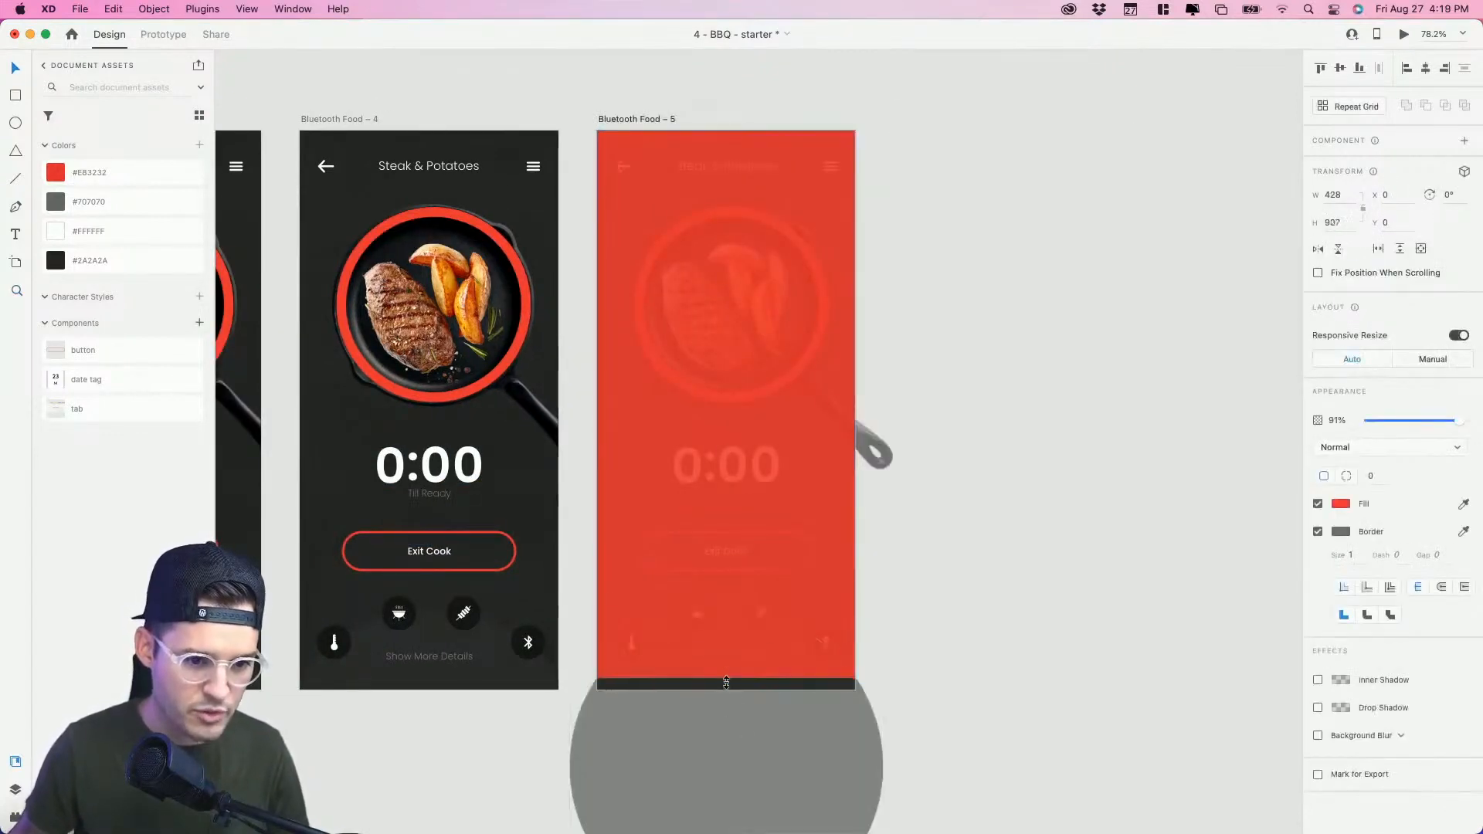
key("super+v")
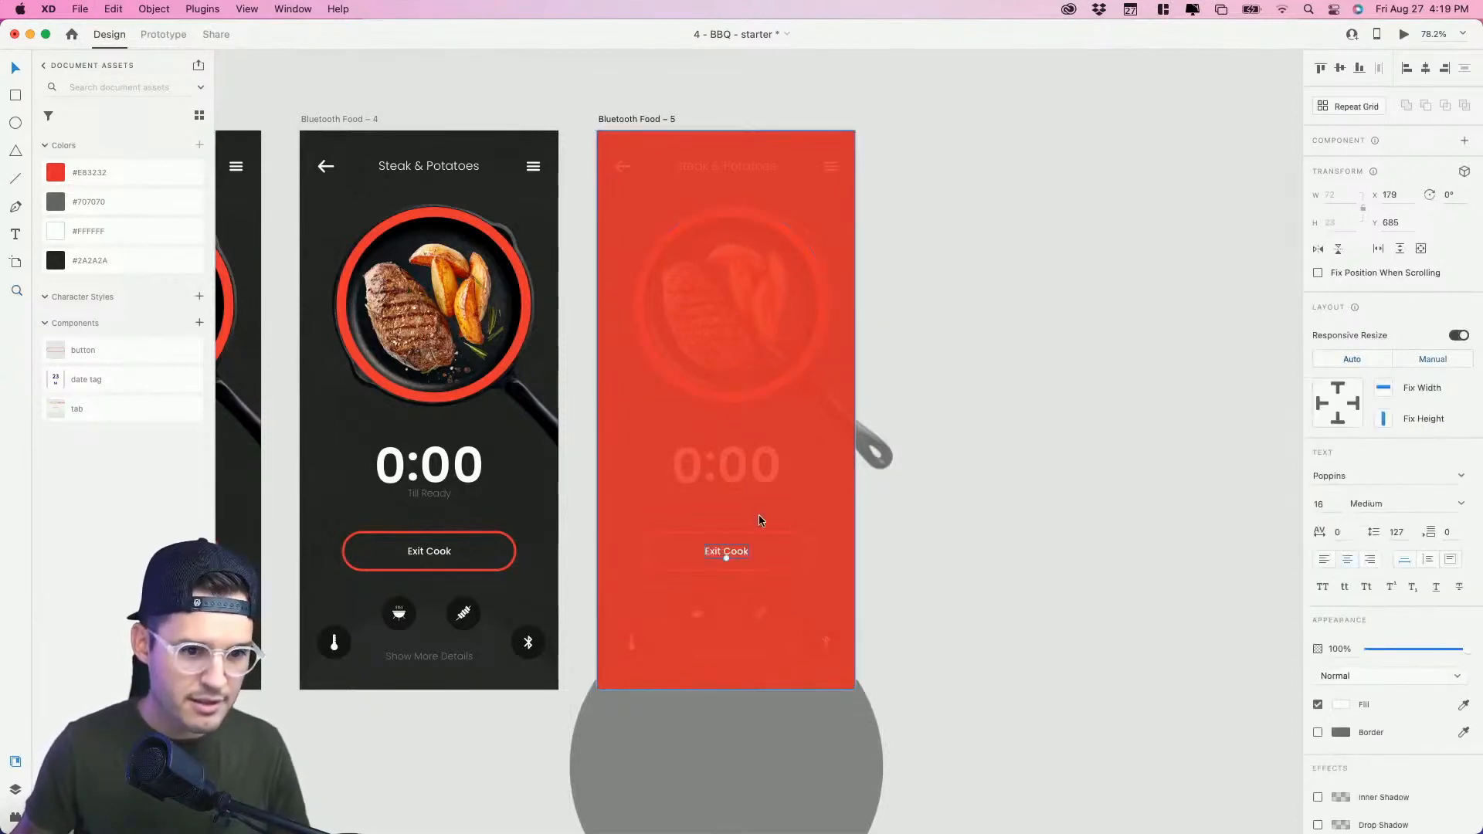
Step: Set the pasted Exit Cook label's font size to 46 and move it up to the middle of the red overlay
type("46")
key("Return")
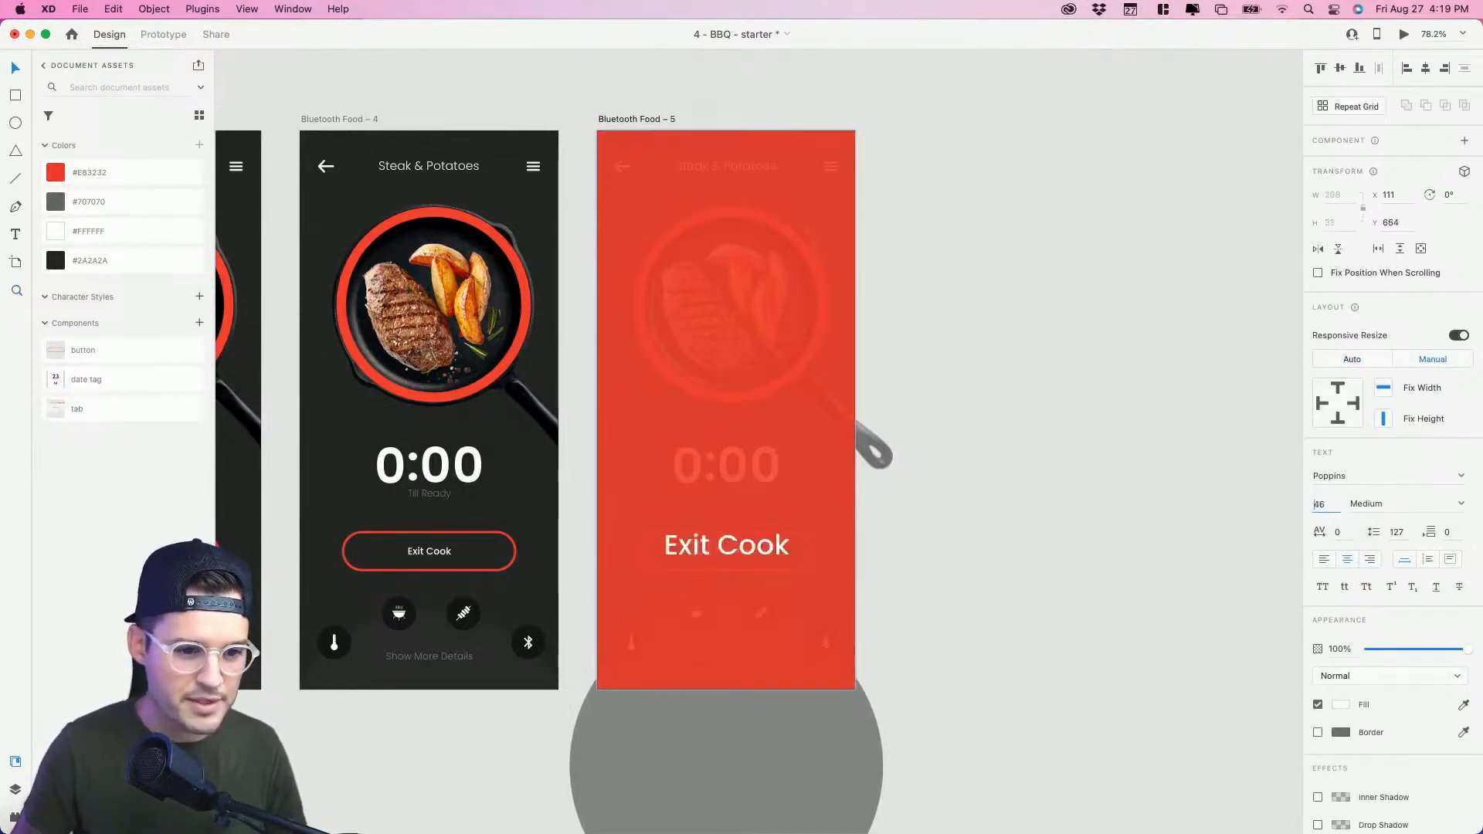
left_click_drag(738, 531, 738, 377)
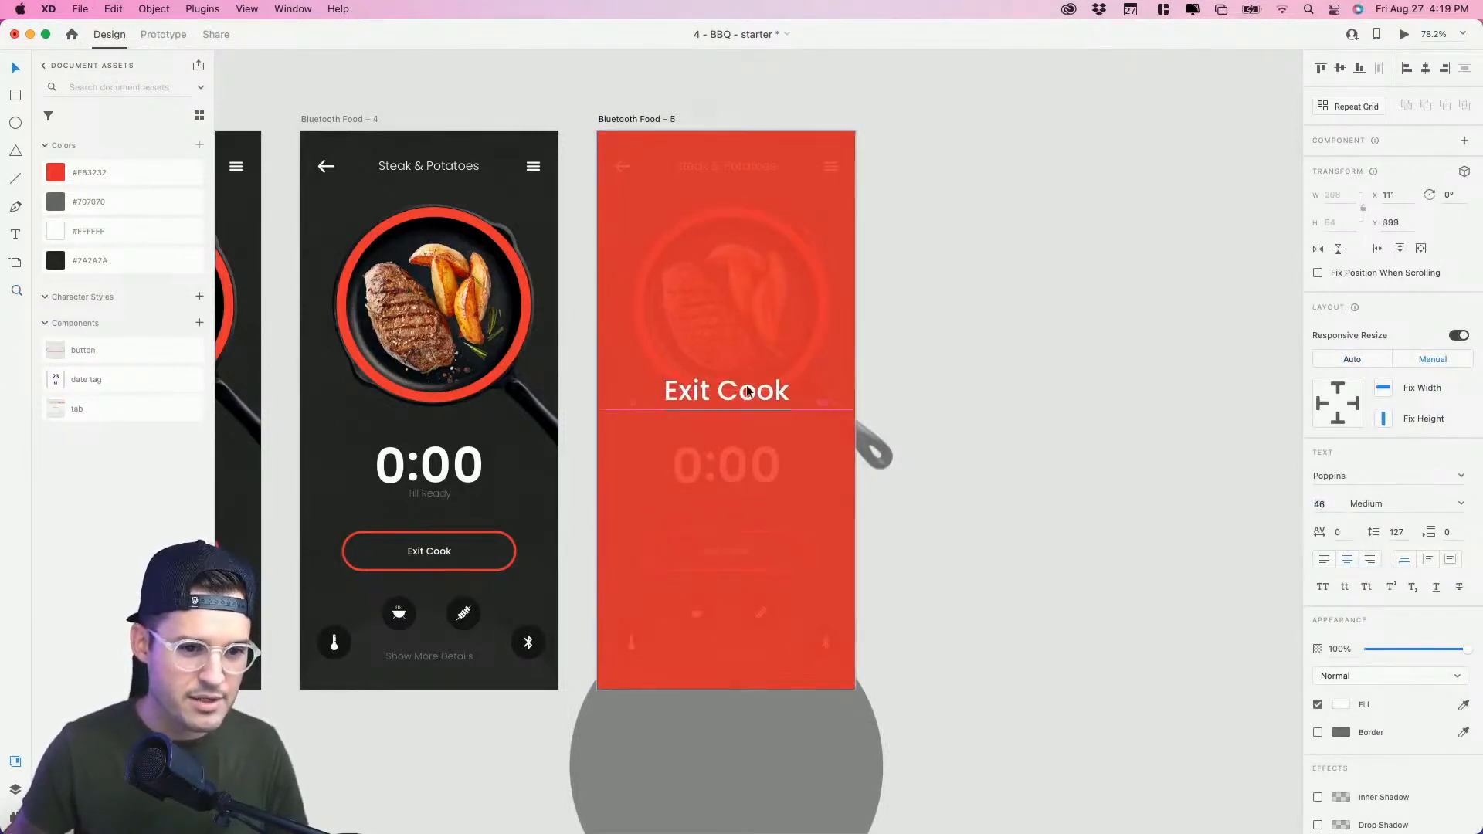
Step: Increase the opacity of the red overlay rectangle on Bluetooth Food – 5 to about 95%
left_click(767, 308)
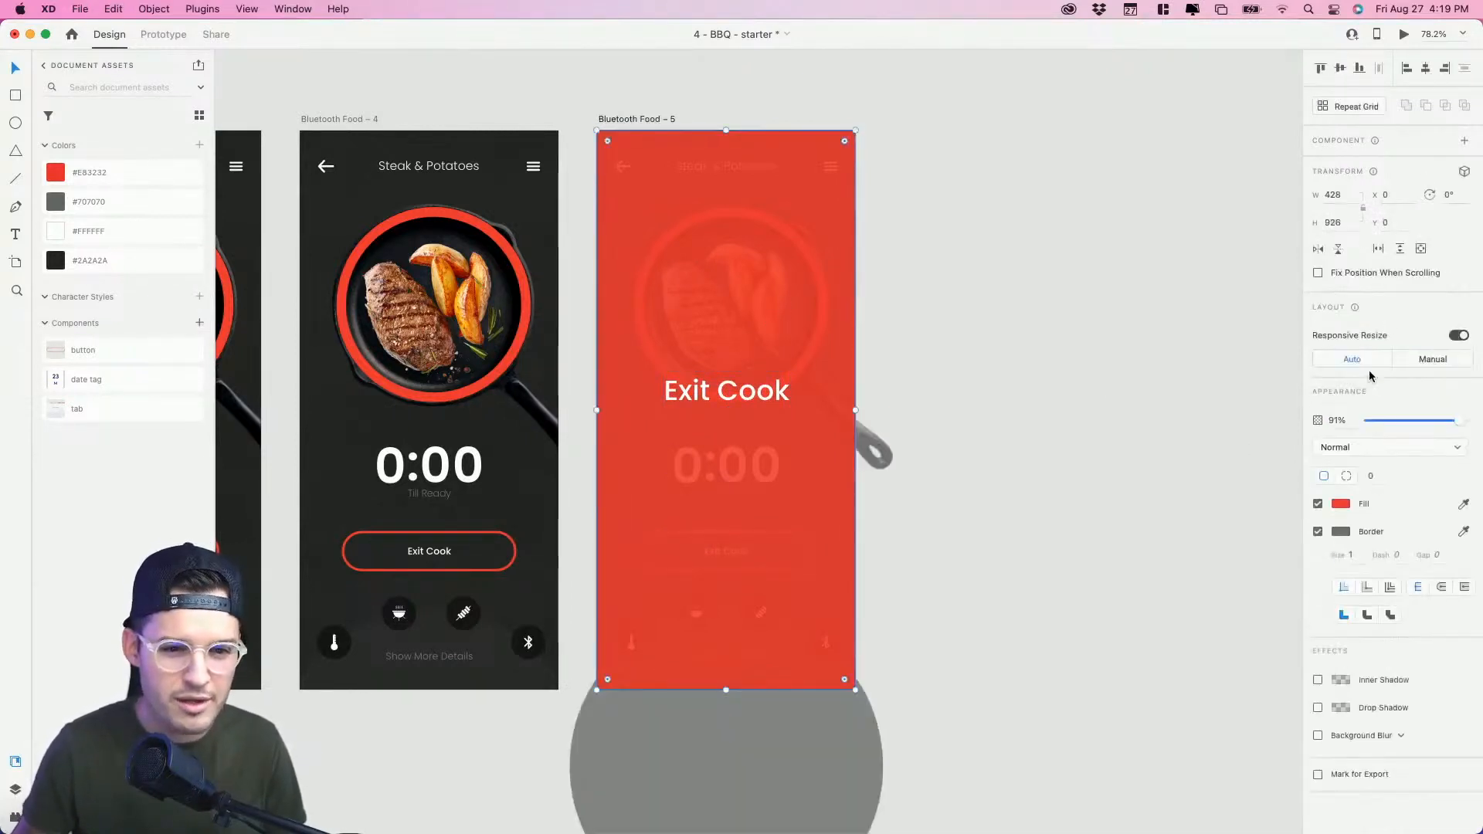
left_click_drag(1460, 426, 1462, 426)
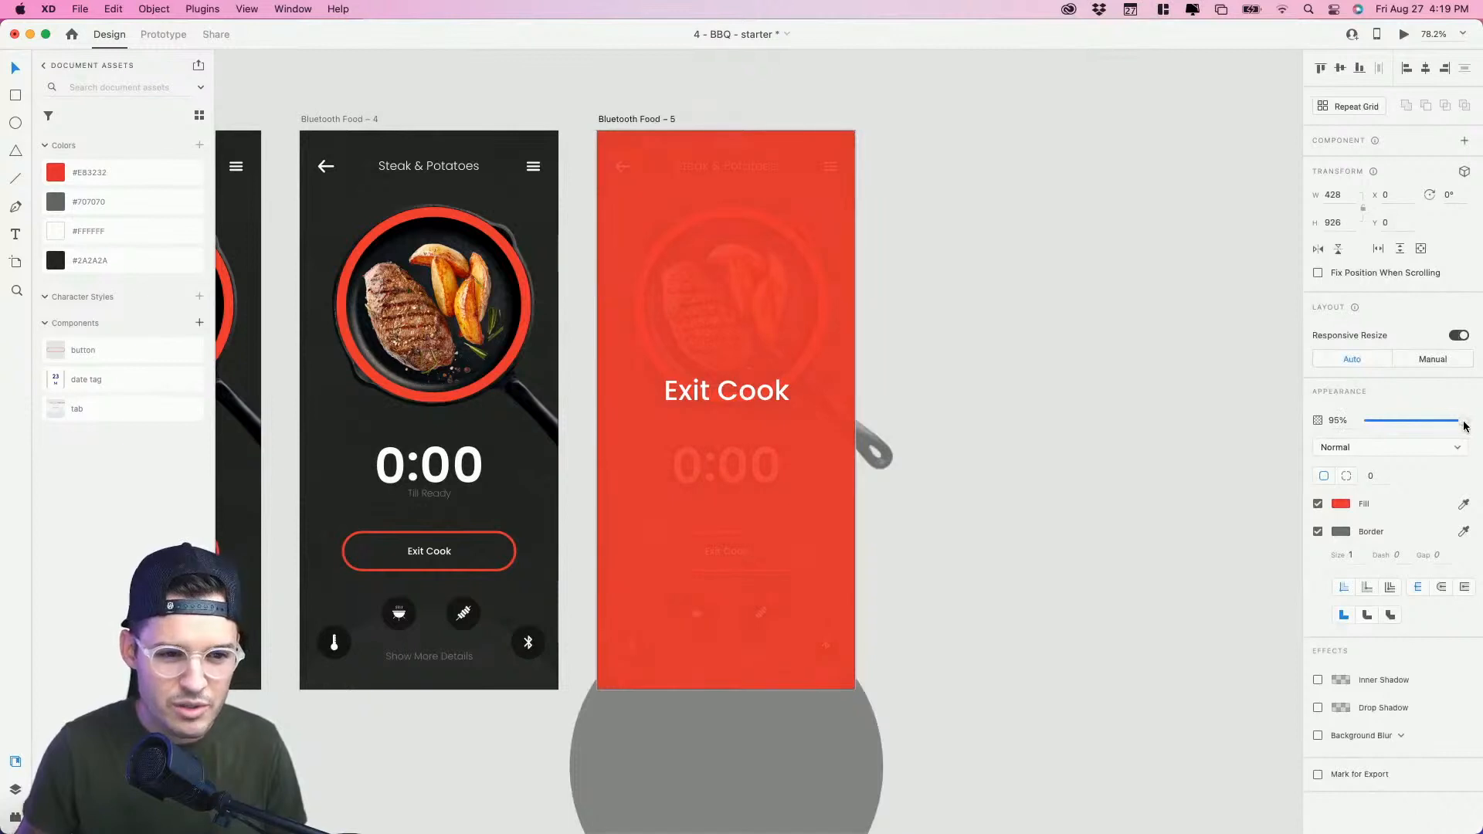
left_click(722, 395)
left_click(1068, 523)
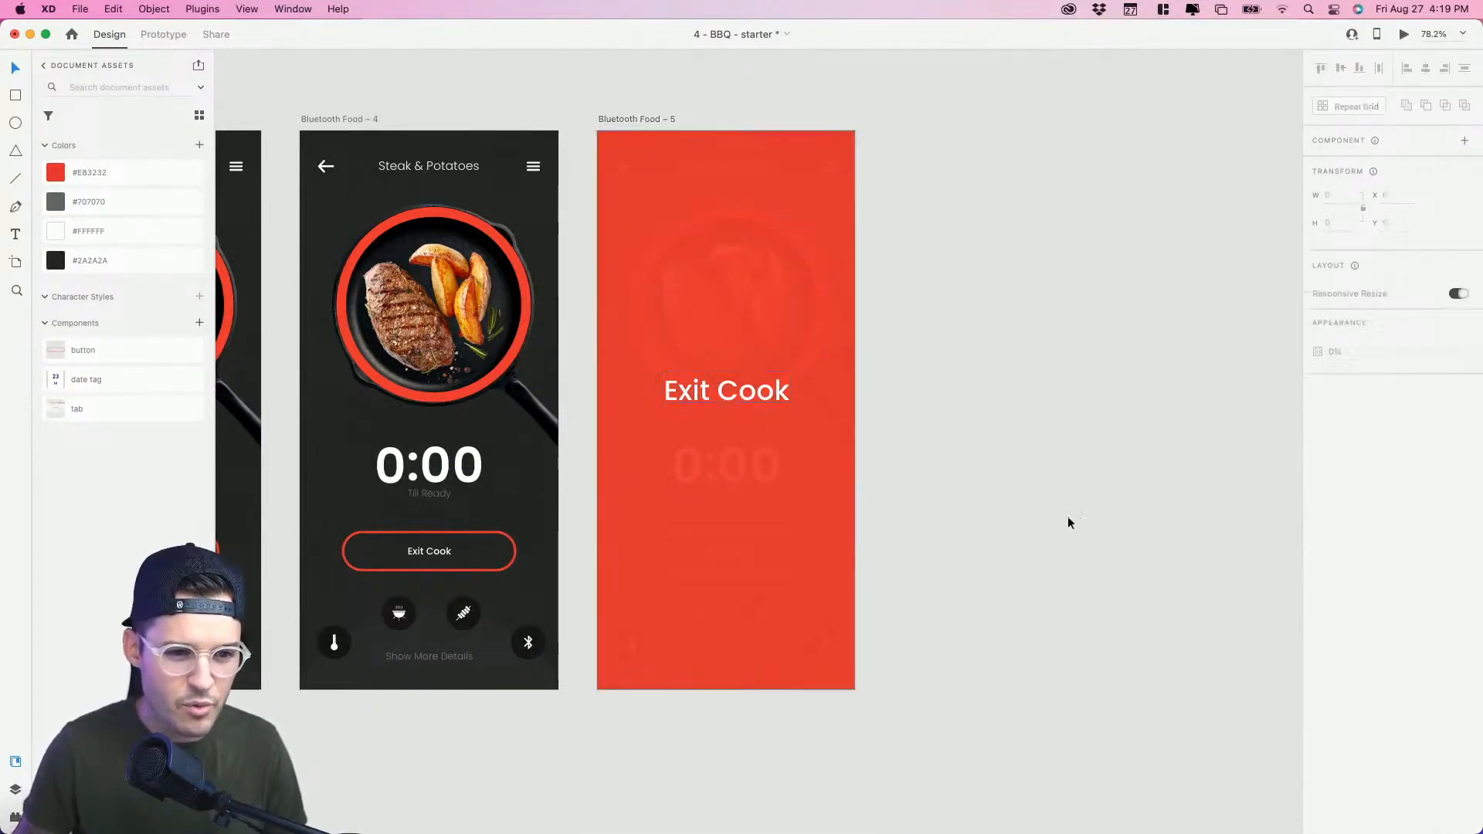
Step: Change the font weight of the large Exit Cook text on the red overlay to SemiBold
double_click(748, 398)
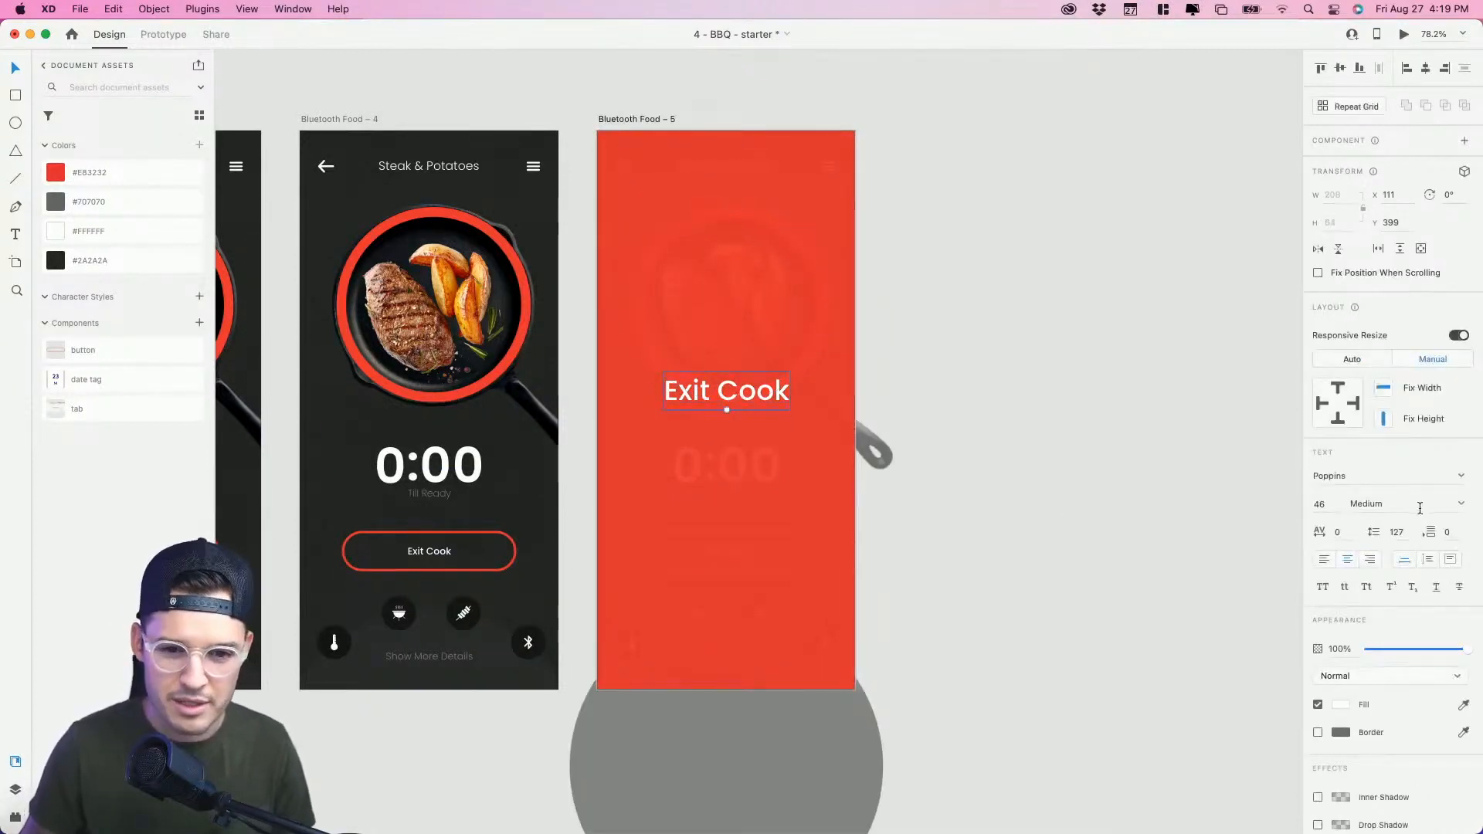
left_click(1460, 506)
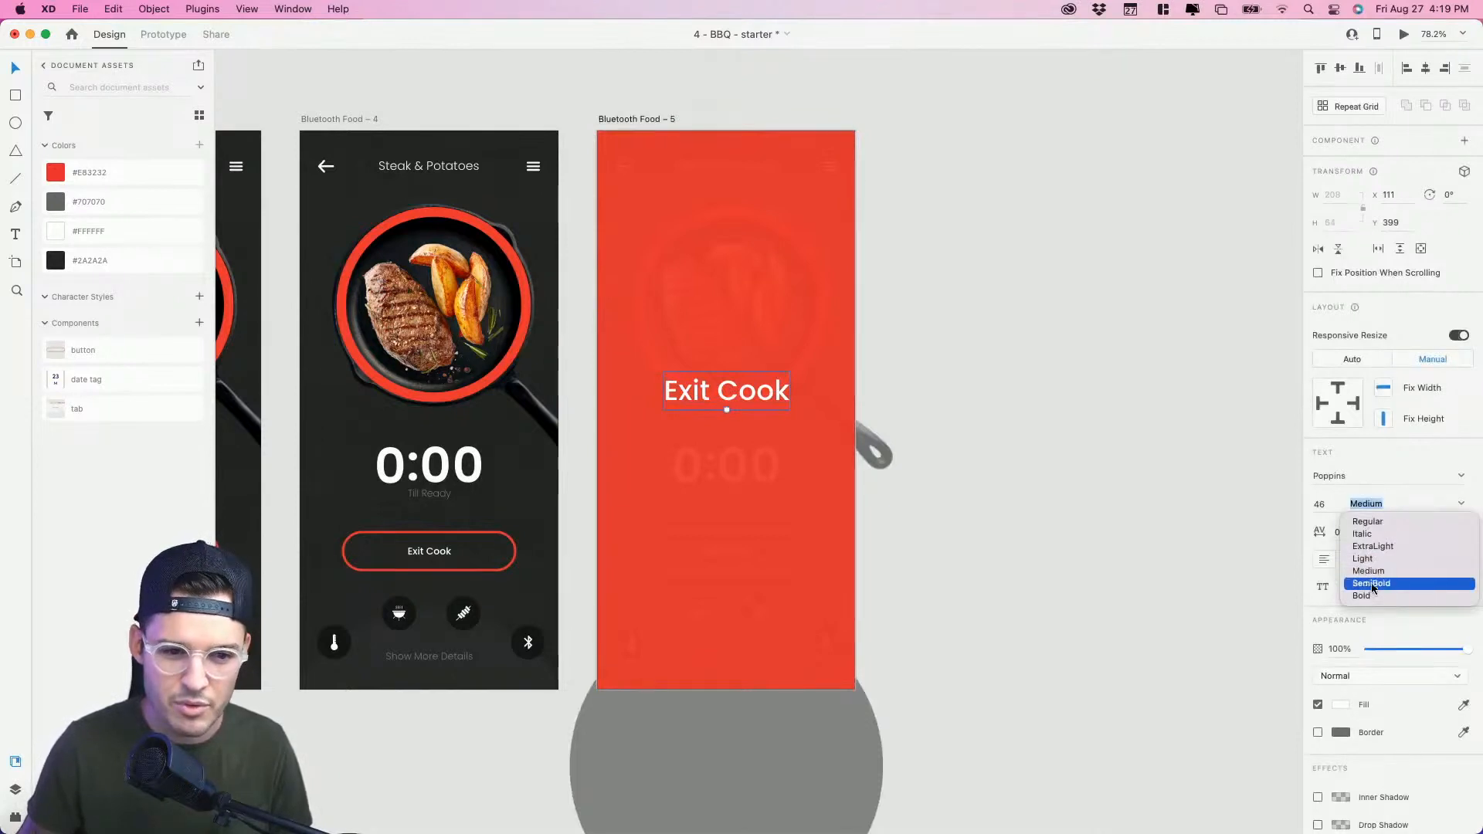
left_click(1375, 586)
Step: Replace the overlay text on Bluetooth Food – 5 with "Congrats! Your cook is done"
double_click(738, 400)
type("Your")
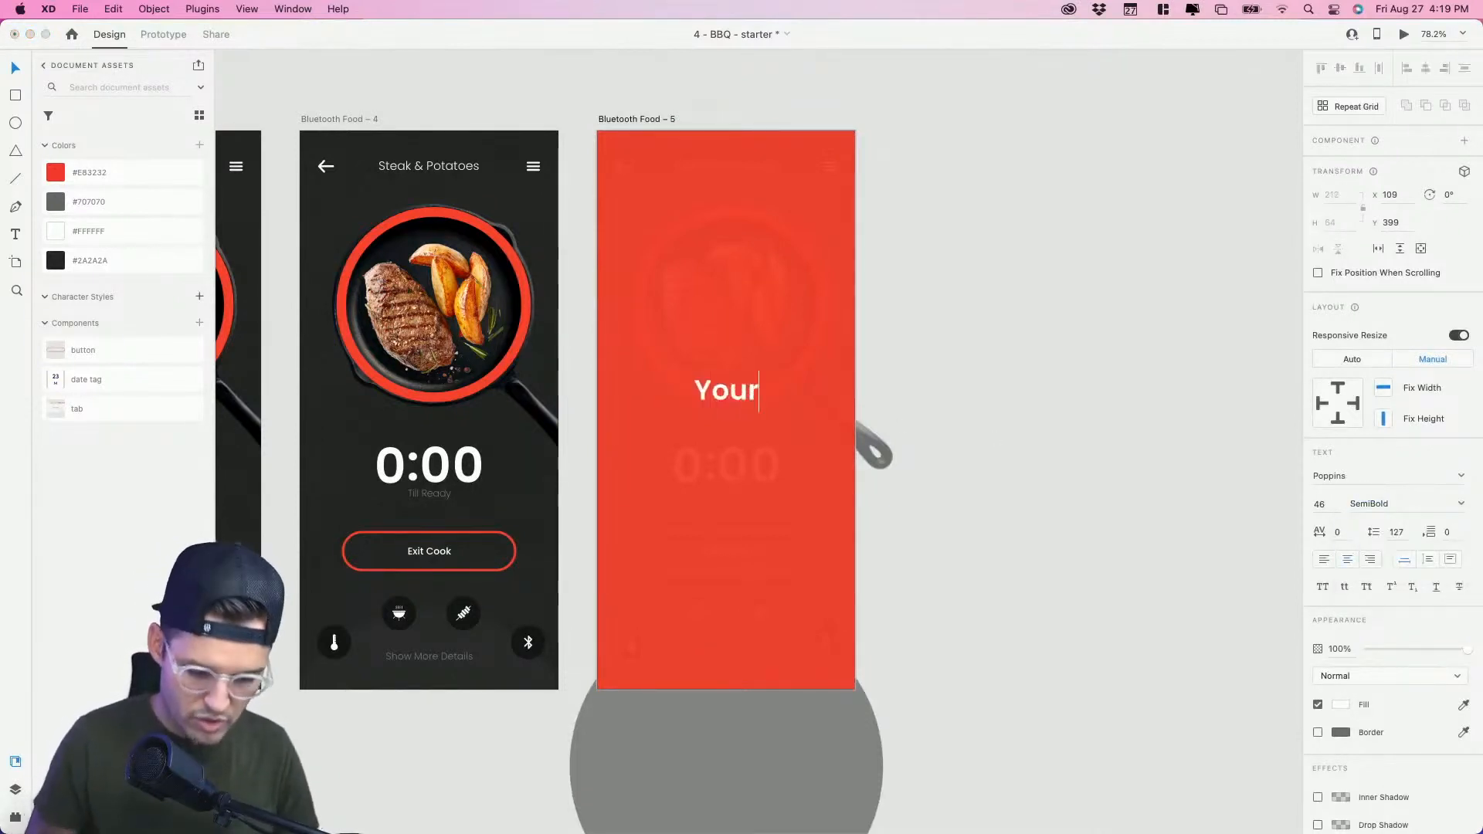
key("super+a")
type("Congr")
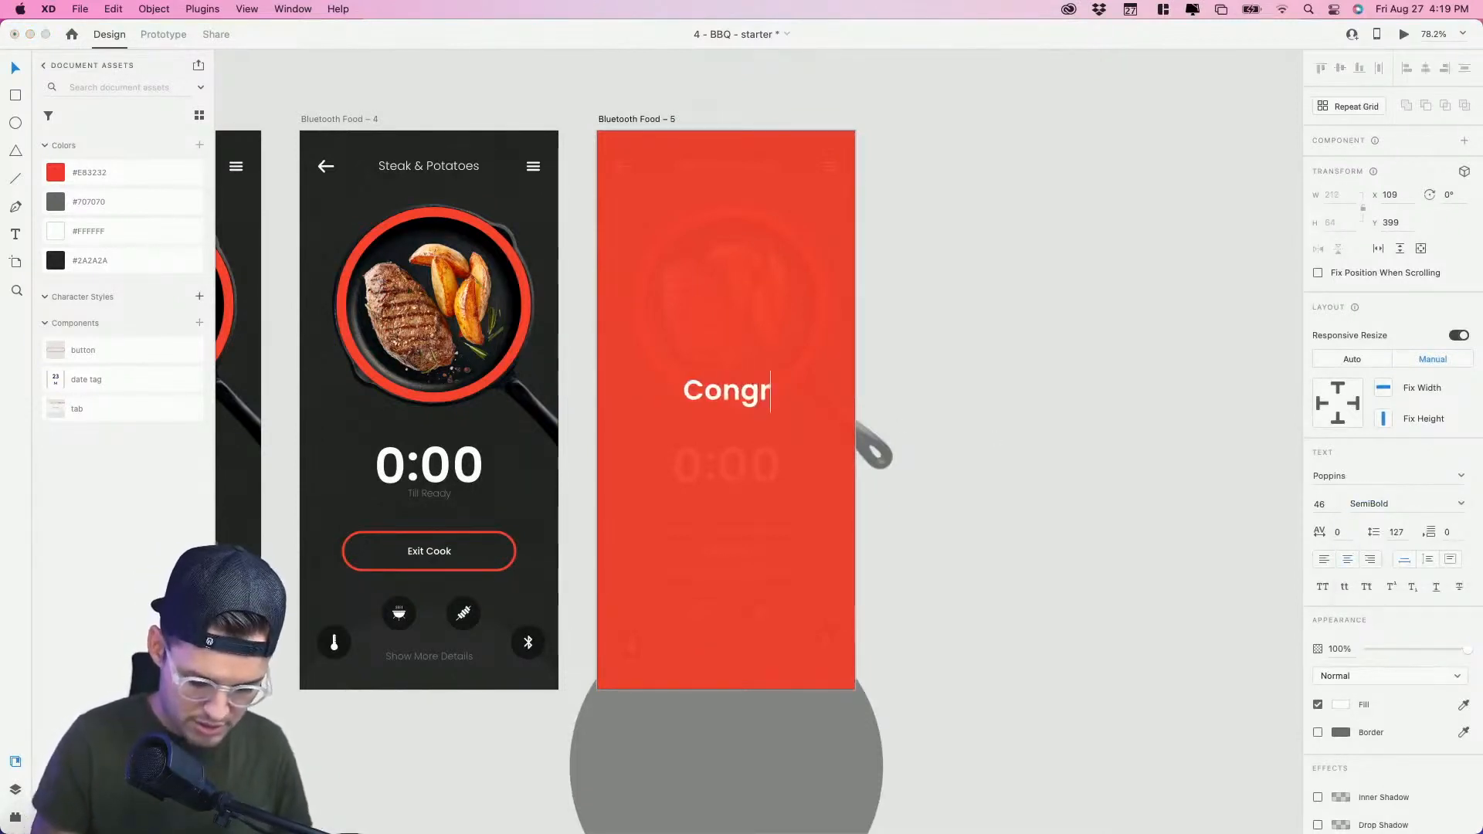
type("ats!")
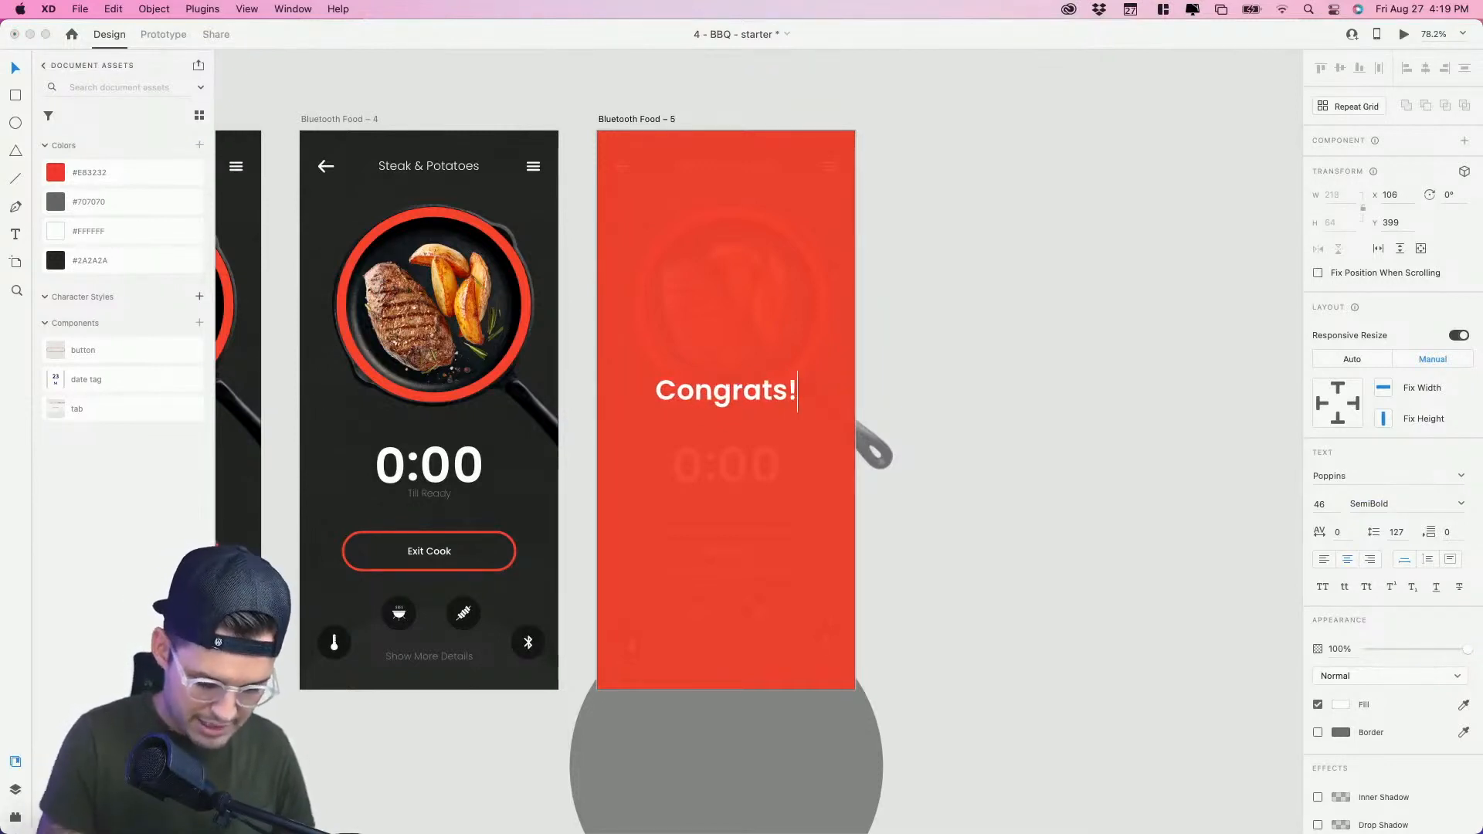
type(" Your cook is done")
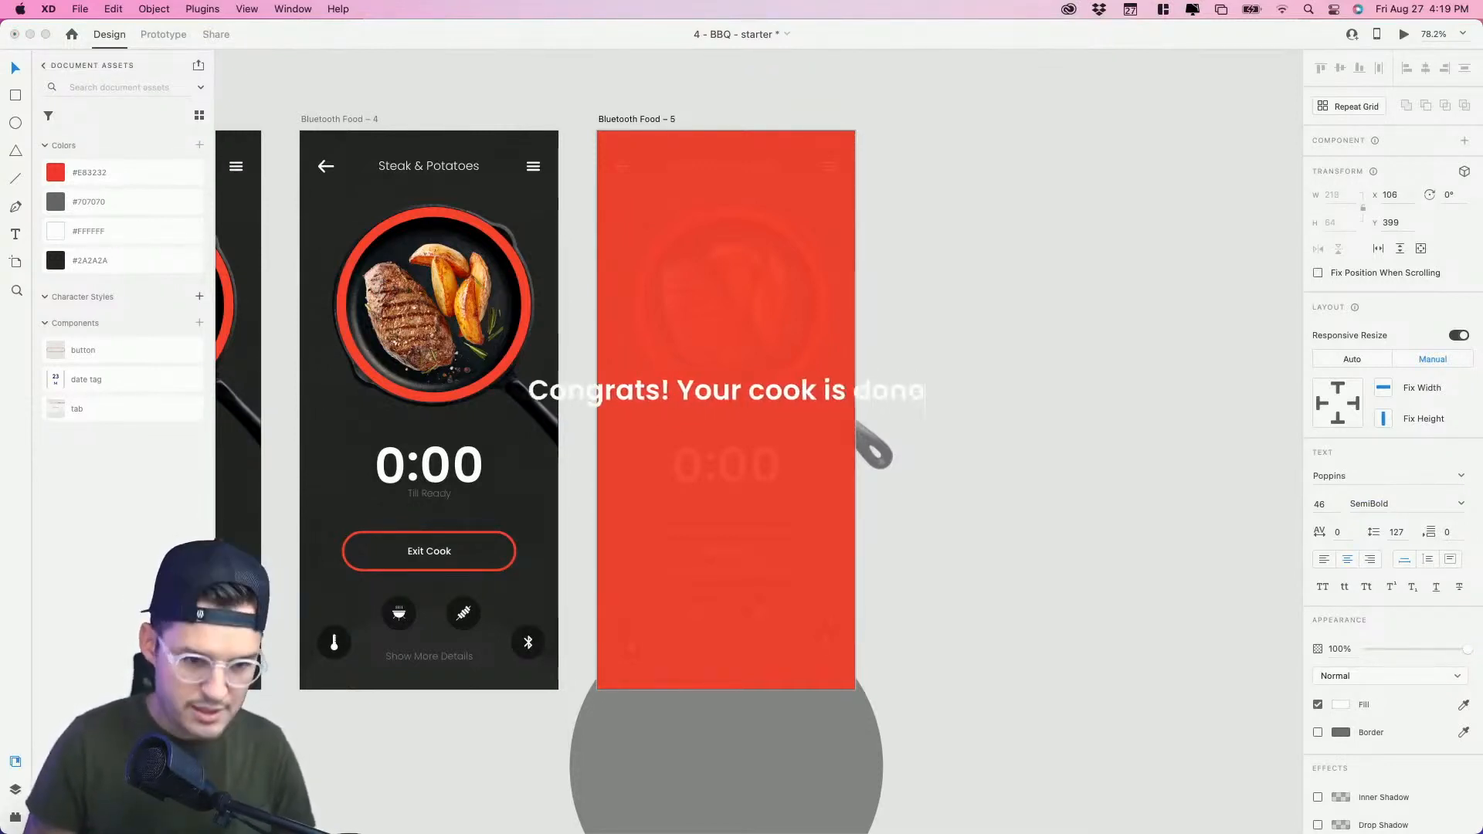
key("Escape")
Step: Switch the message text to auto height and narrow its box to 288 wide, so it wraps within the artboard
left_click(1428, 558)
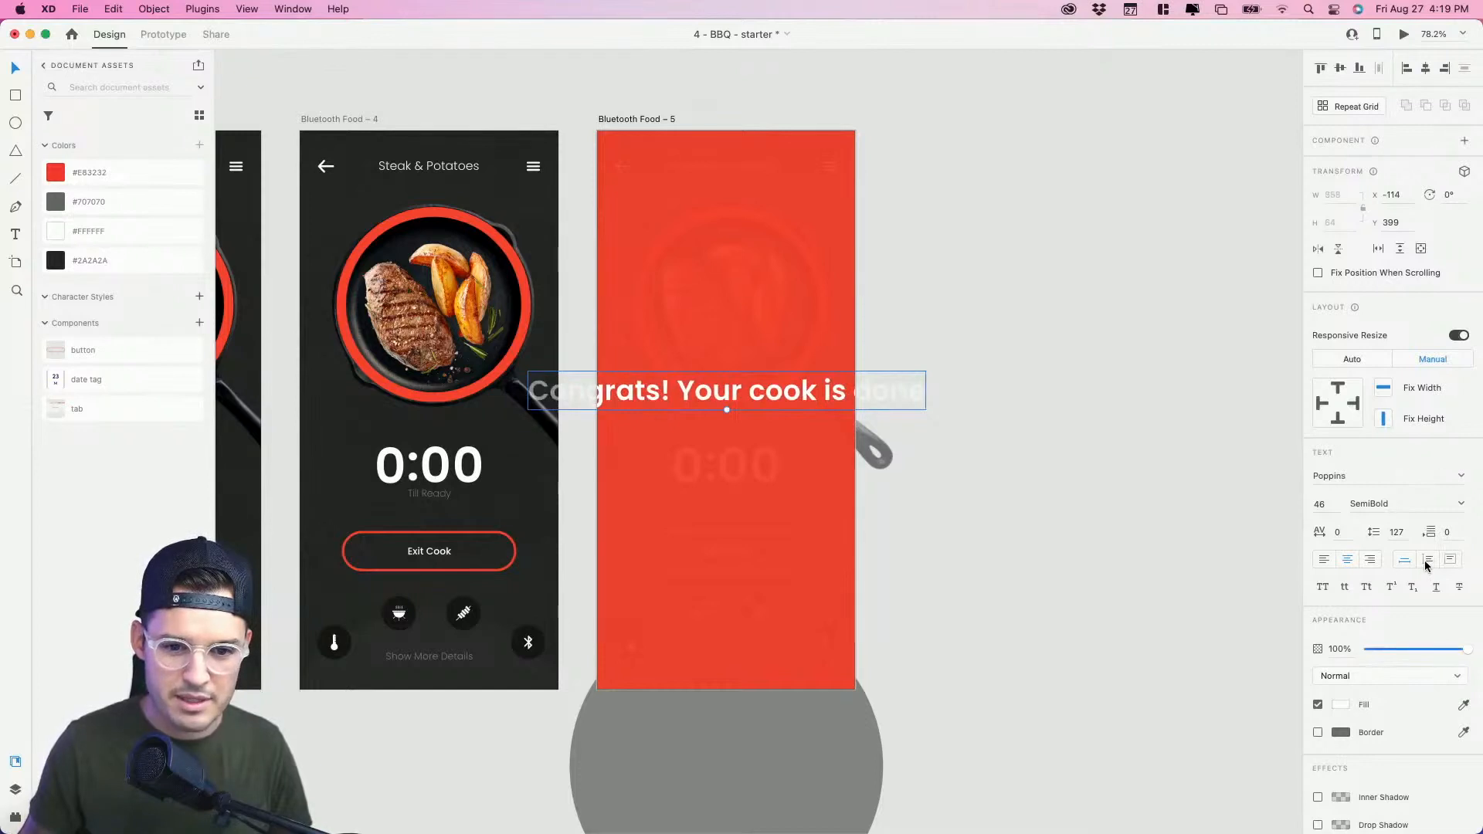
left_click_drag(917, 391, 814, 392)
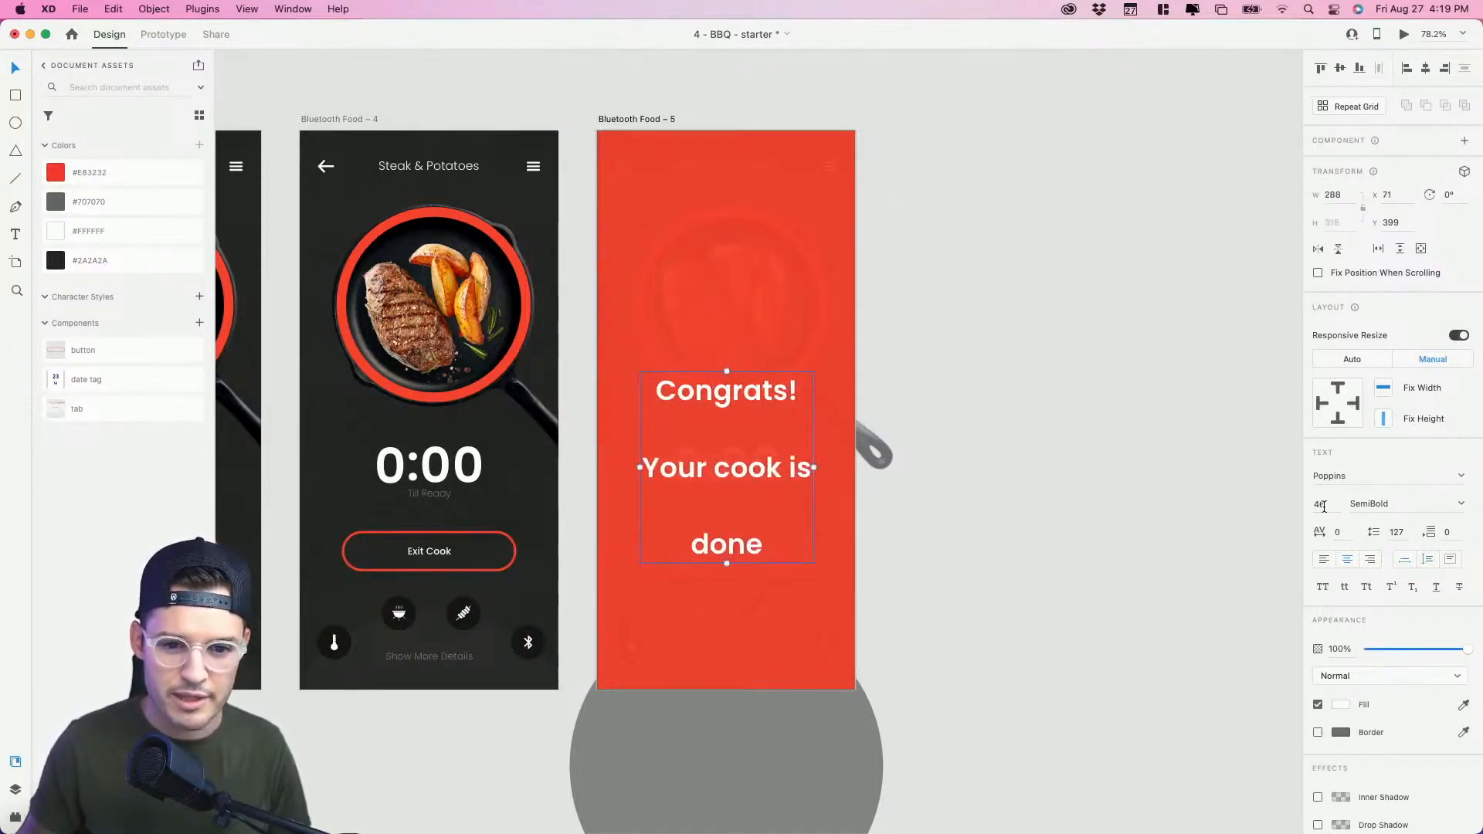
Step: Set the message's line spacing to 77 and move the text block higher on the red overlay
left_click(1399, 533)
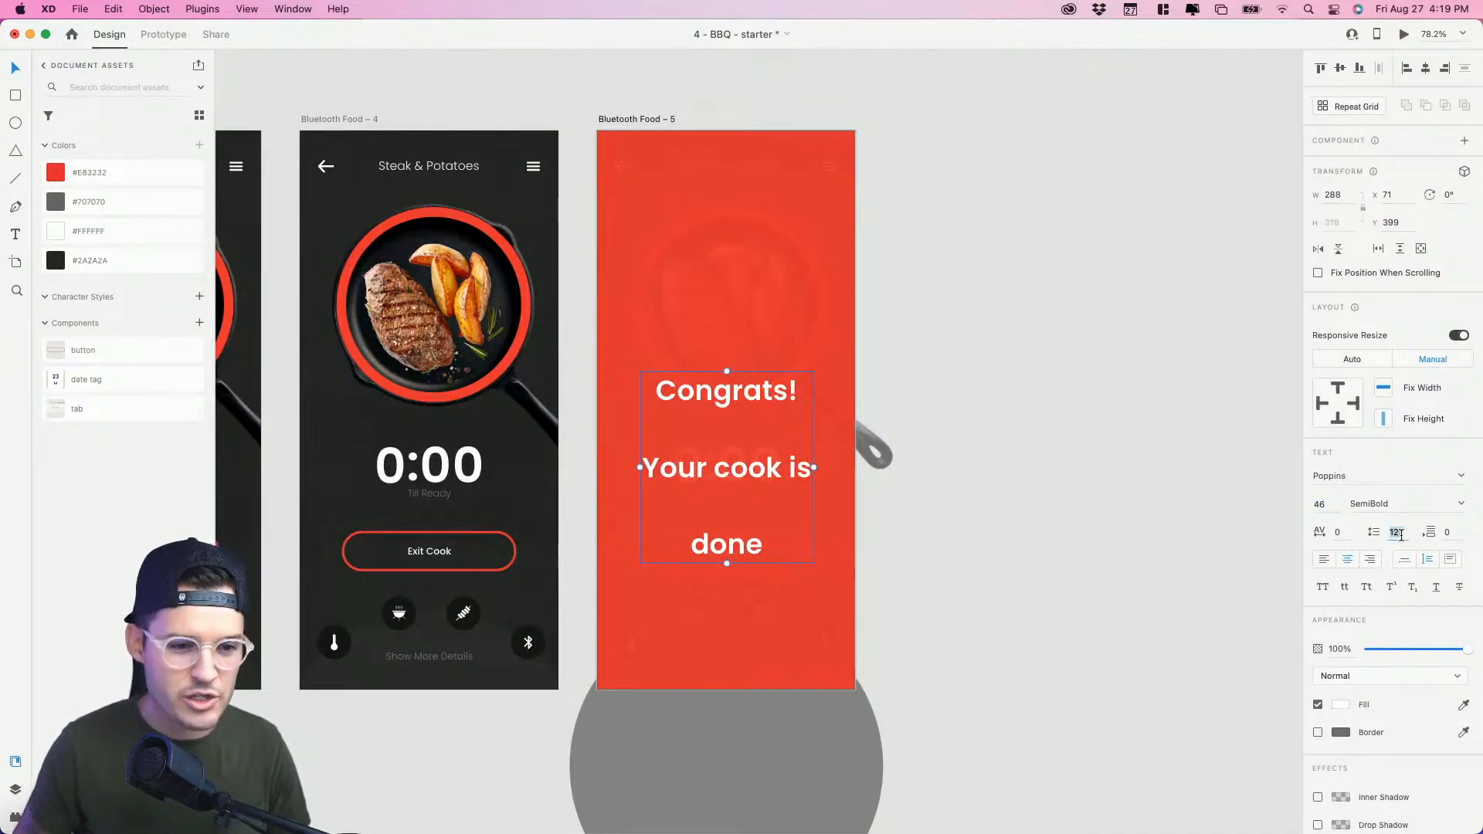
type("87")
key("Return")
key("shift+Down")
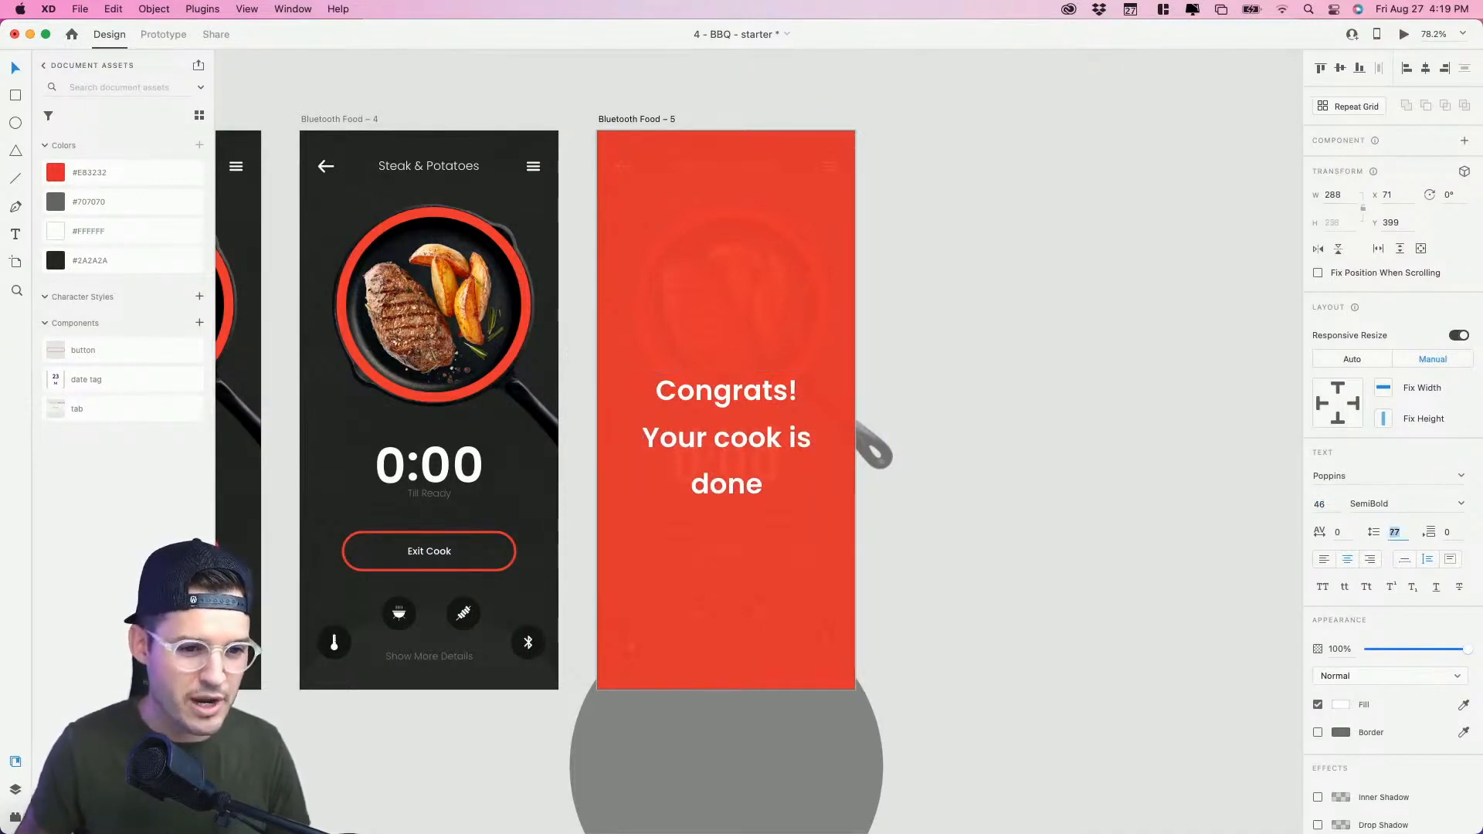
left_click_drag(700, 385, 700, 333)
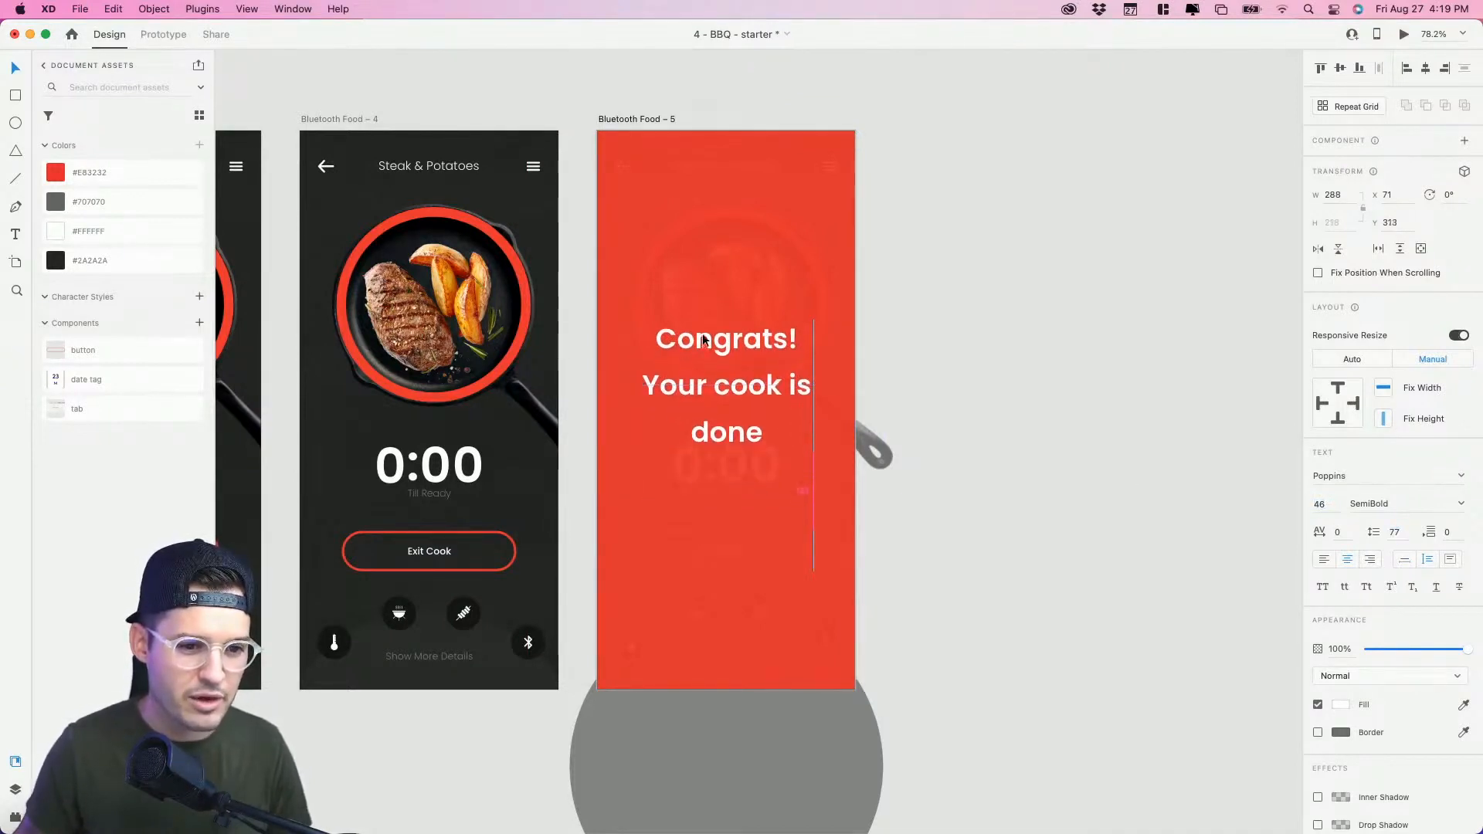
Step: Copy the grill icon from Bluetooth Food – 4 and paste it onto the red overlay in Bluetooth Food – 5
left_click(398, 622)
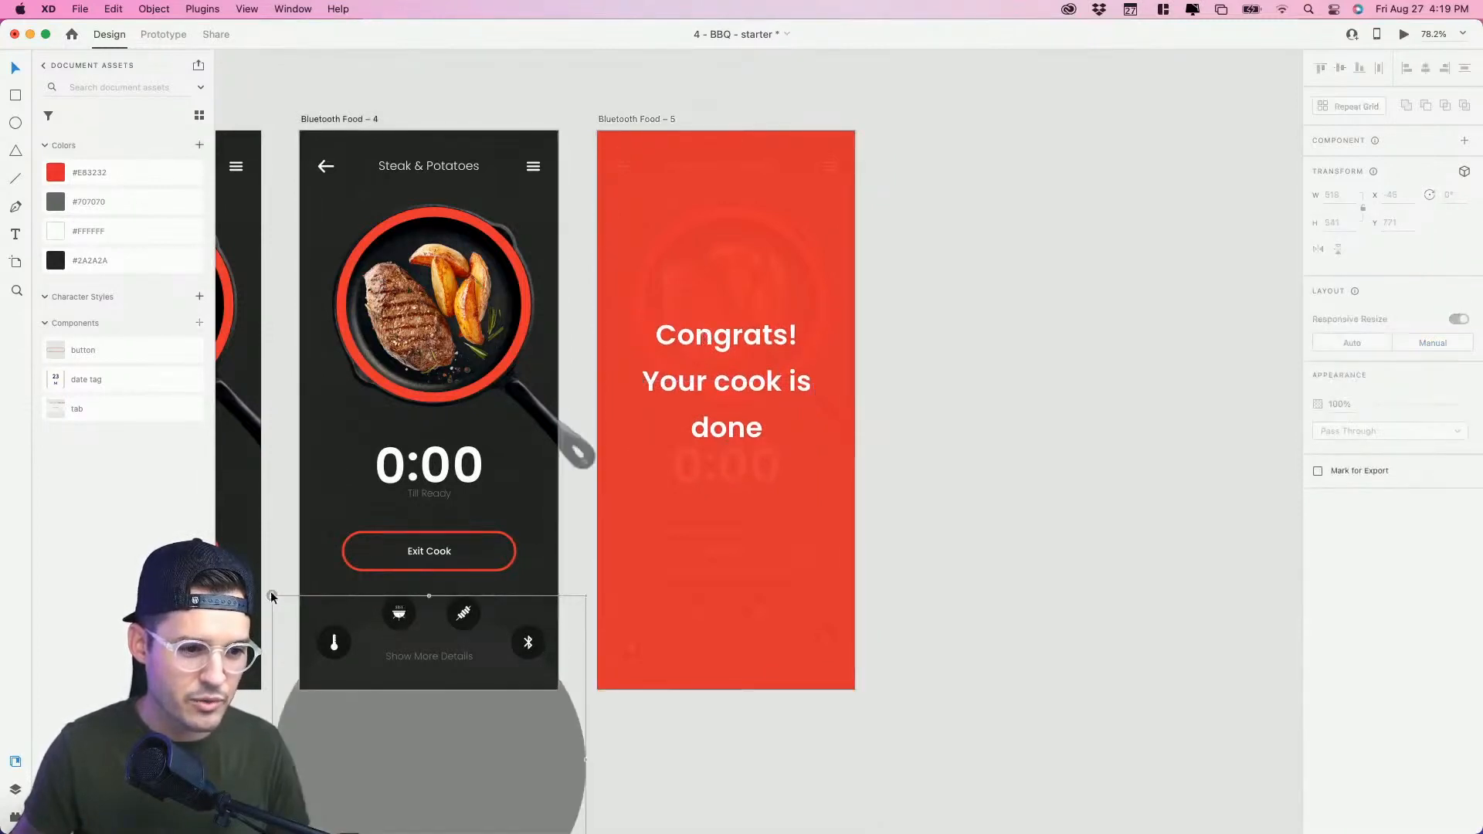
left_click(401, 619)
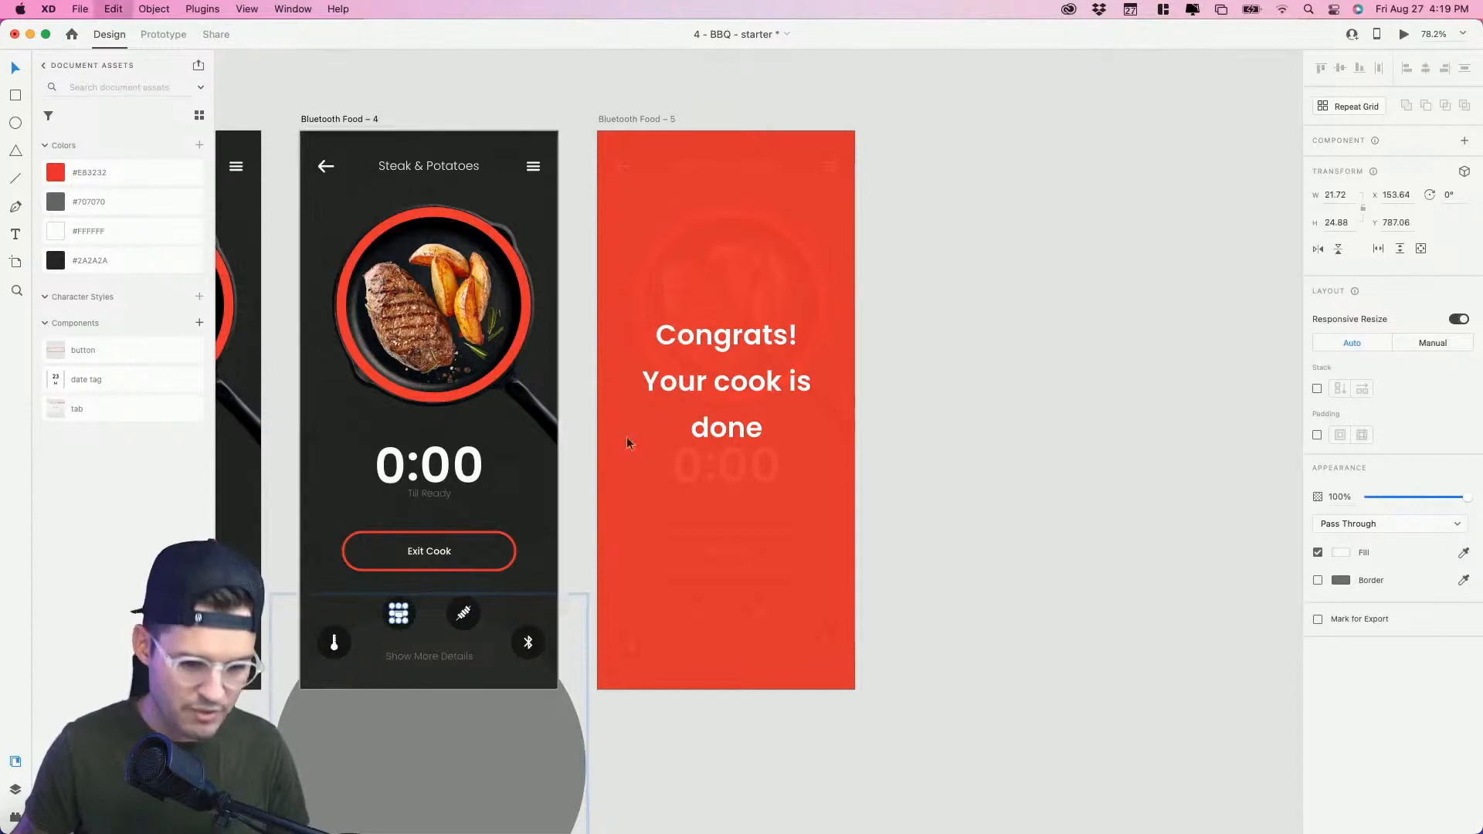
left_click(734, 327)
left_click(697, 612)
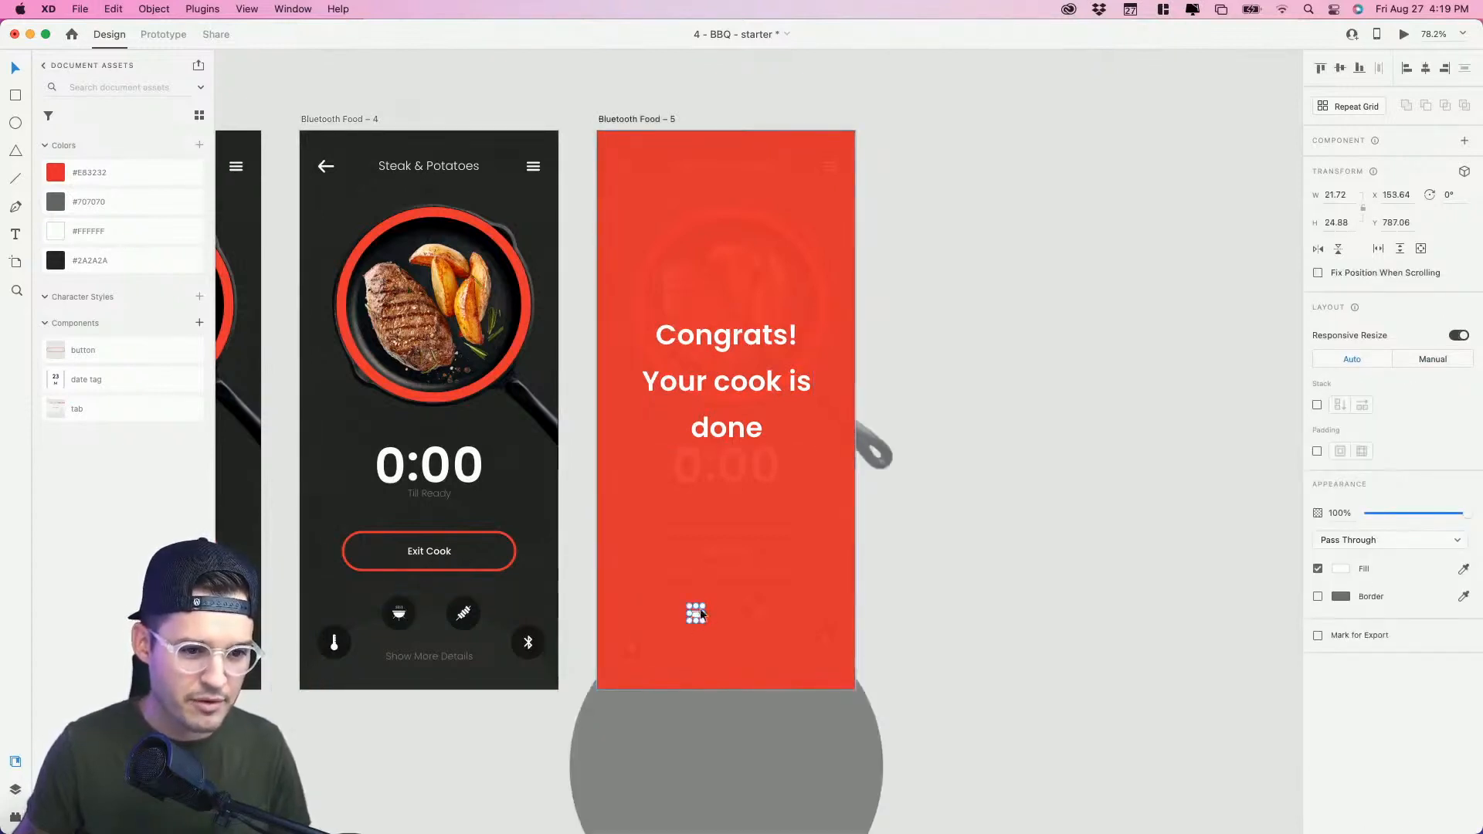
Step: Enlarge the pasted grill icon and position it centered above the "Congrats!" message on Bluetooth Food – 5
left_click_drag(704, 602, 730, 279)
left_click(1035, 293)
scroll(1076, 301, "left", 10)
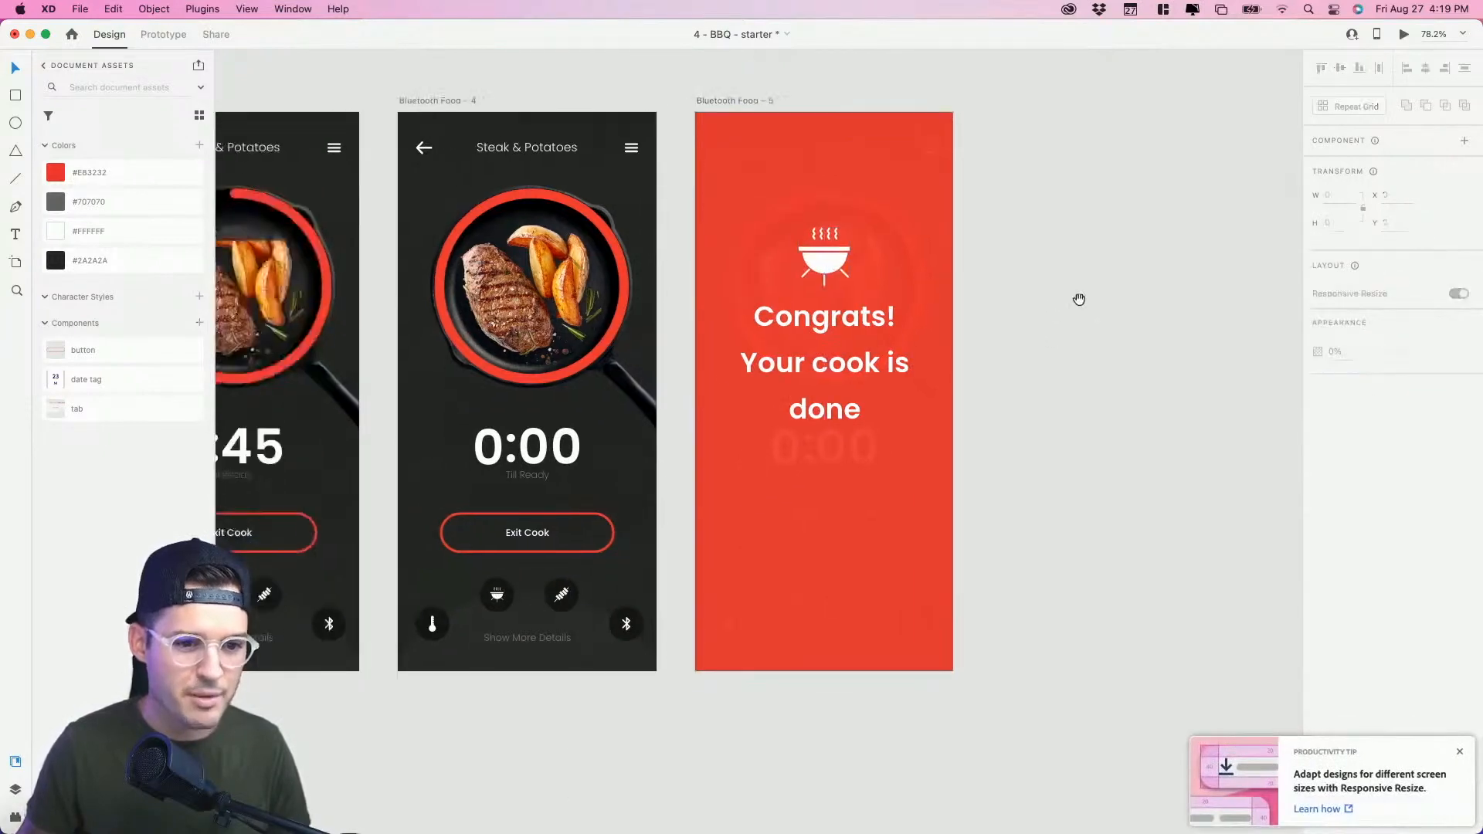
Step: Link Bluetooth Food – 3 to Bluetooth Food – 4 with a Time trigger, 0 s delay, Auto-Animate, no easing and 5 s duration
left_click(164, 35)
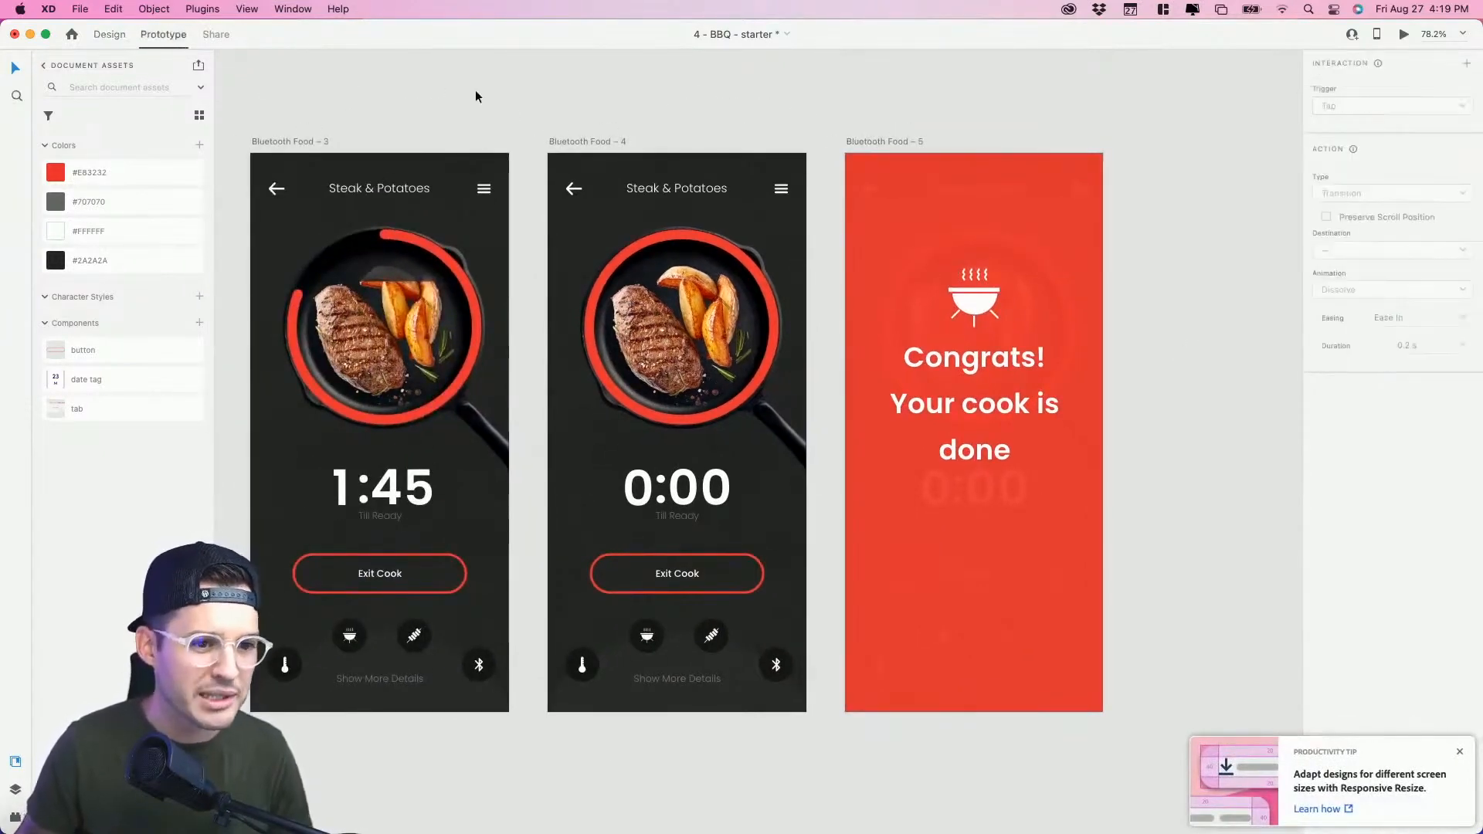
scroll(540, 100, "left", 5)
left_click(496, 158)
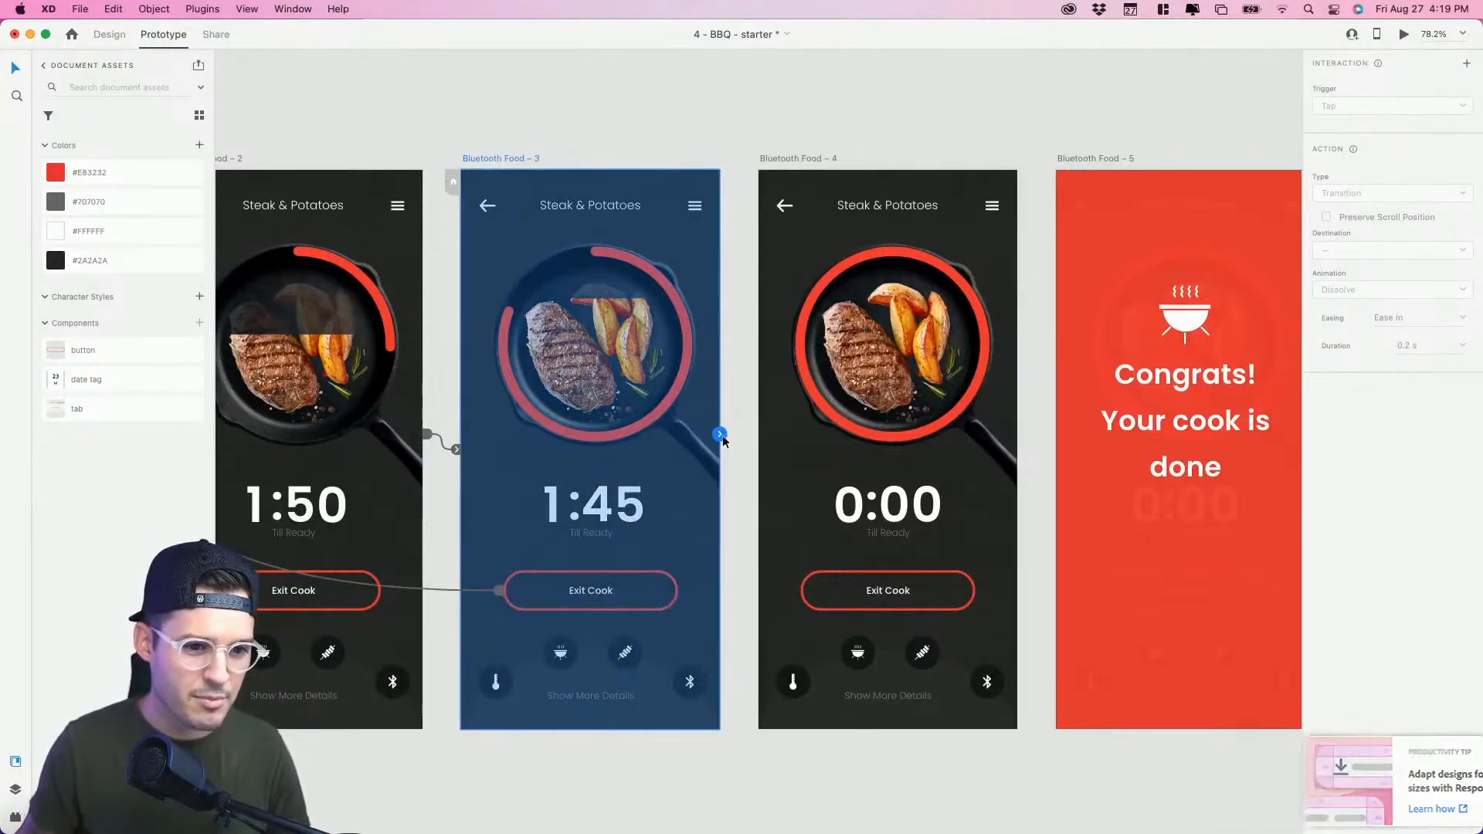
left_click_drag(719, 433, 785, 459)
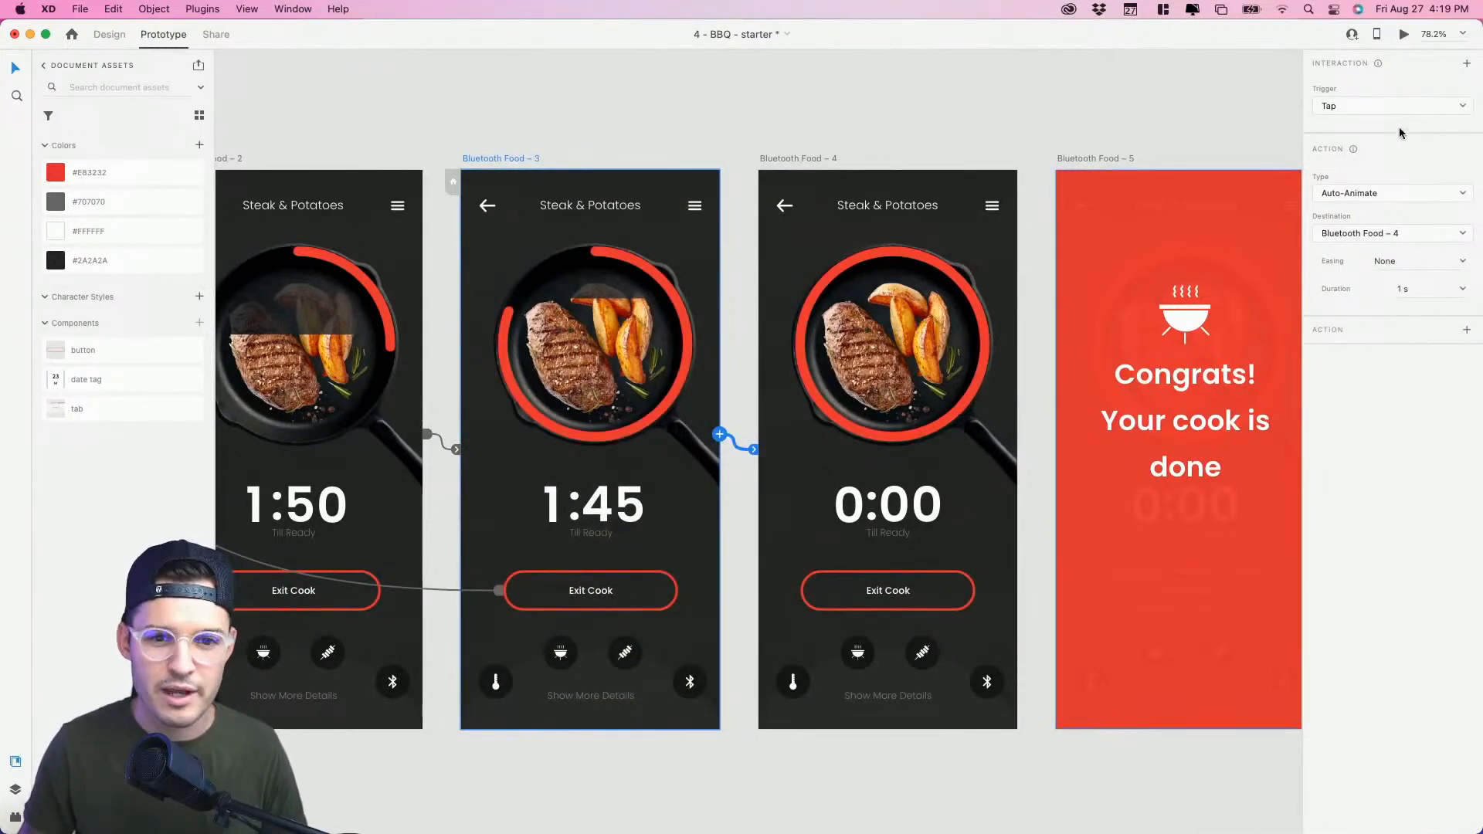
left_click(1374, 108)
left_click(1372, 139)
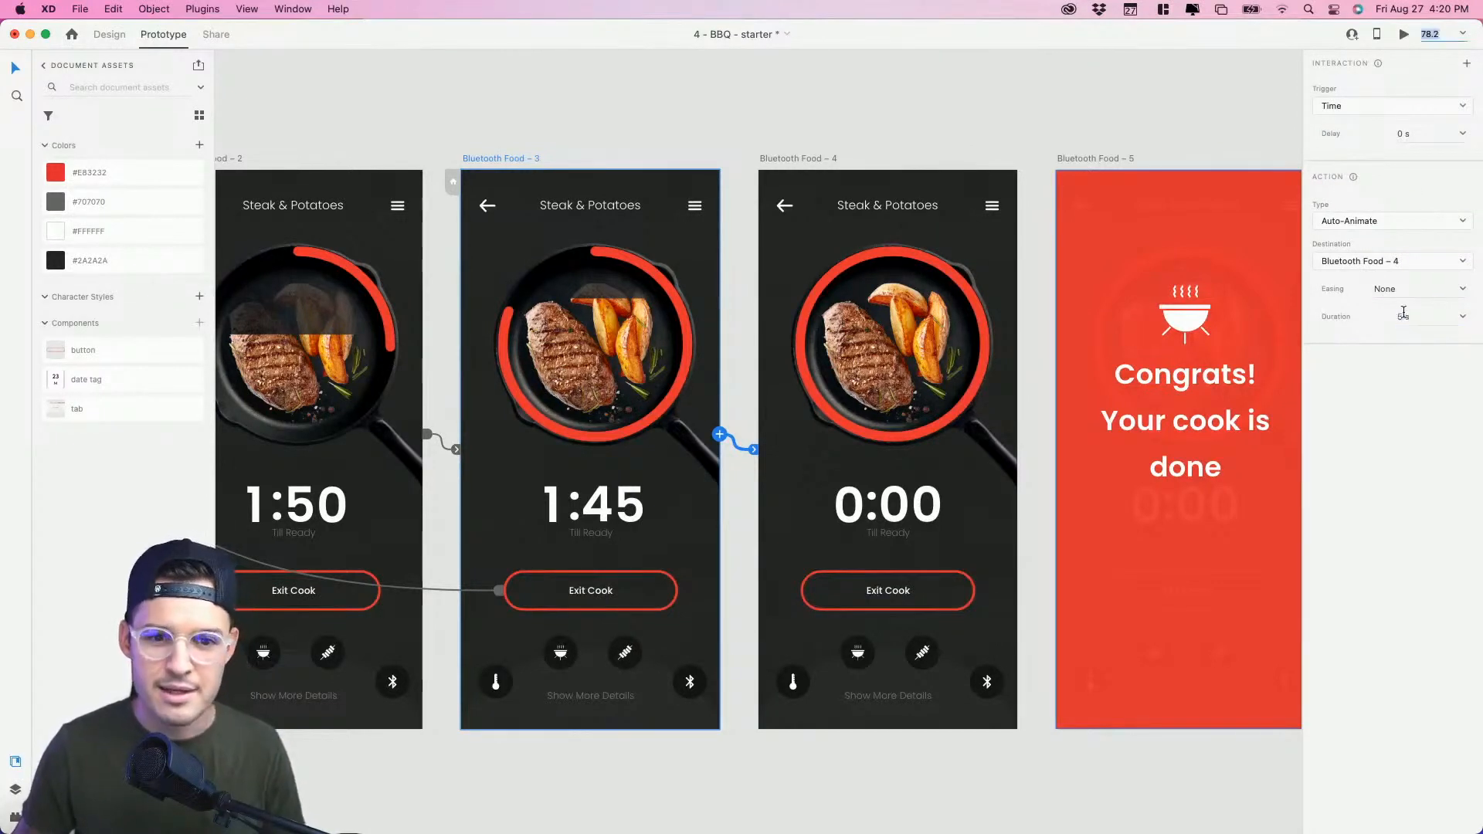
Step: Link Bluetooth Food – 4 to Bluetooth Food – 5 with a Time trigger, 1 s delay, Auto-Animate, Snap easing and a duration under one second
left_click(818, 157)
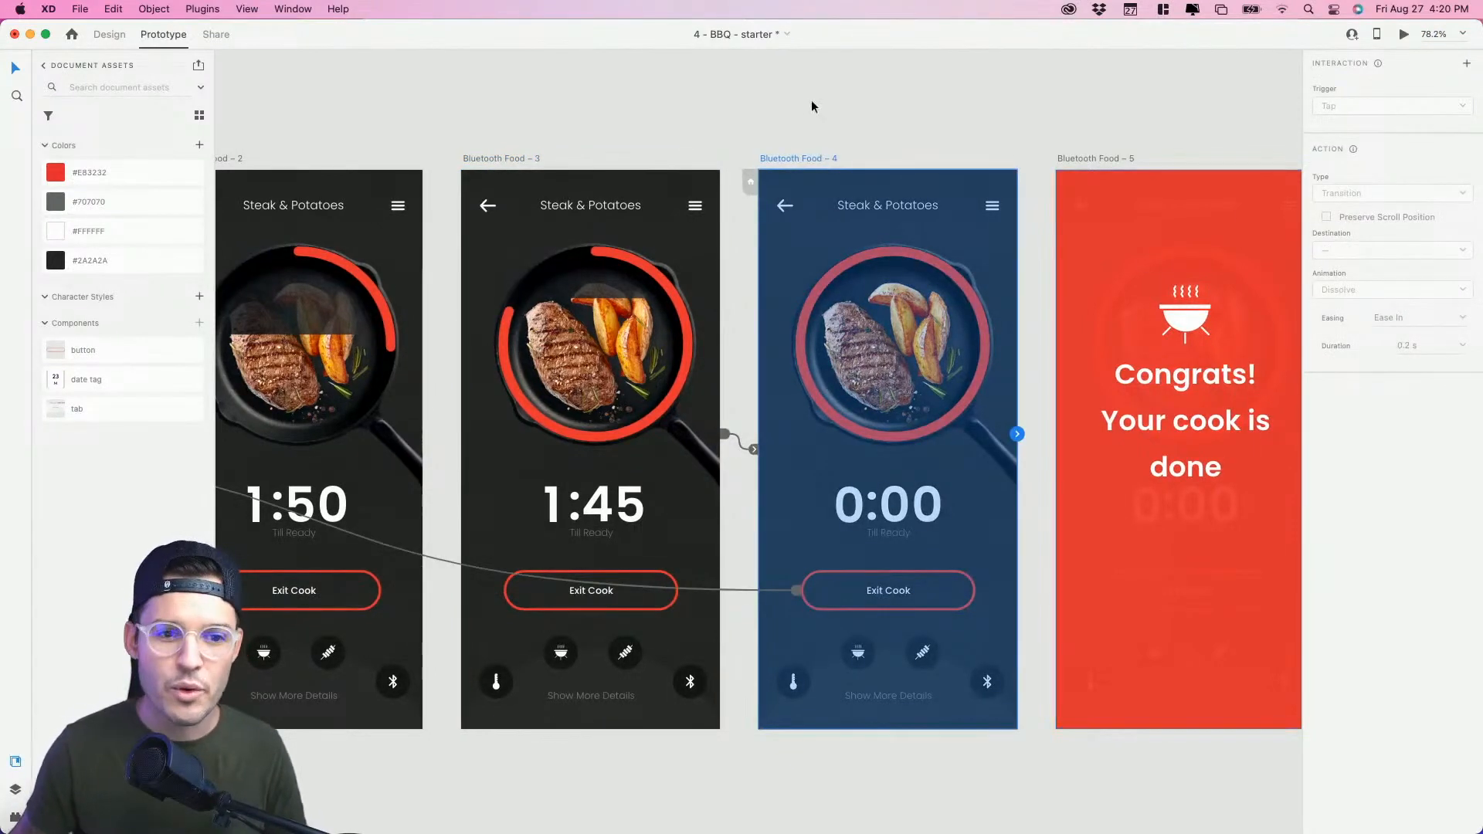
left_click_drag(1017, 435, 1074, 427)
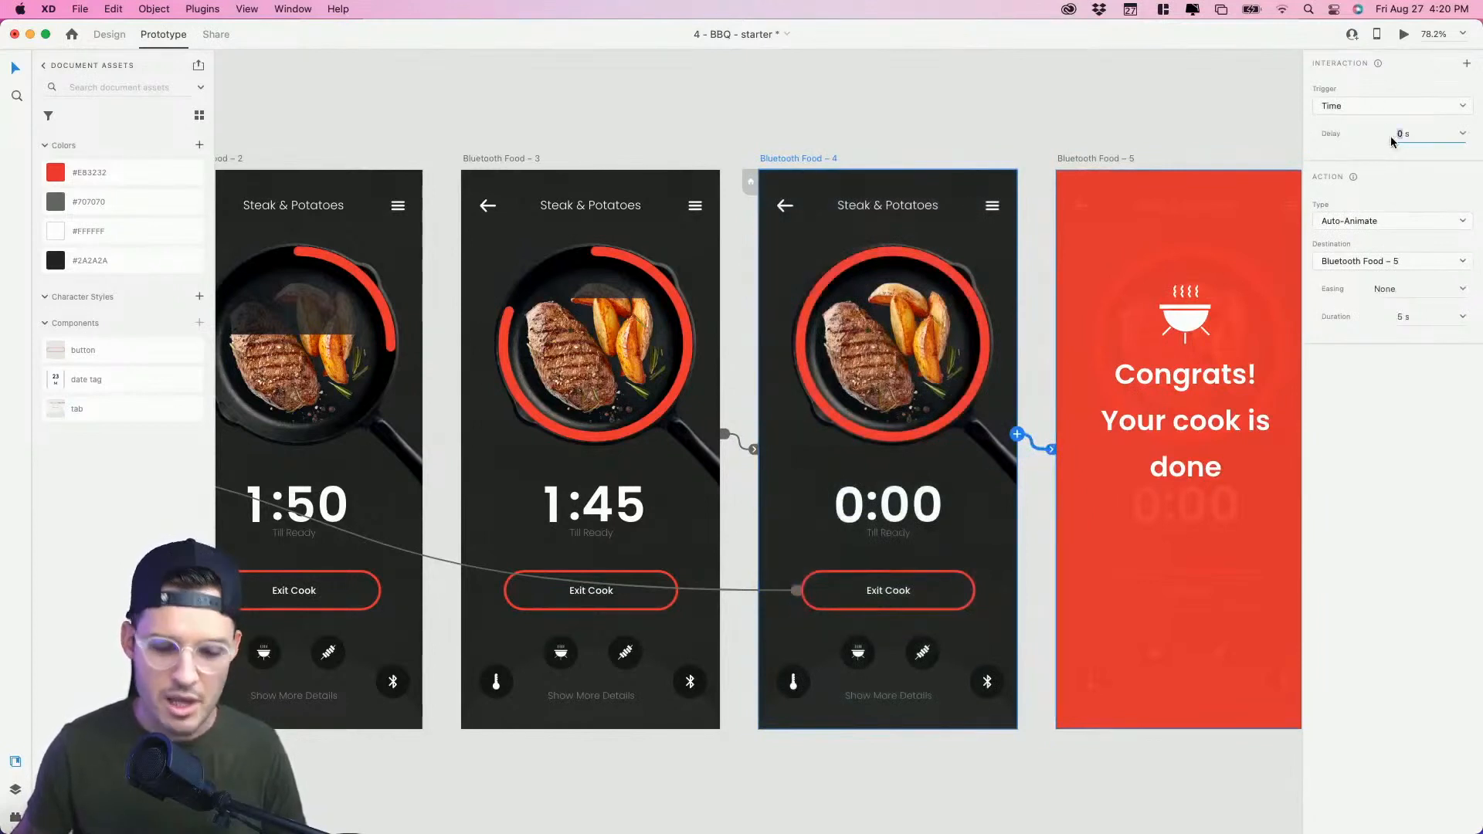
type("1")
key("Tab")
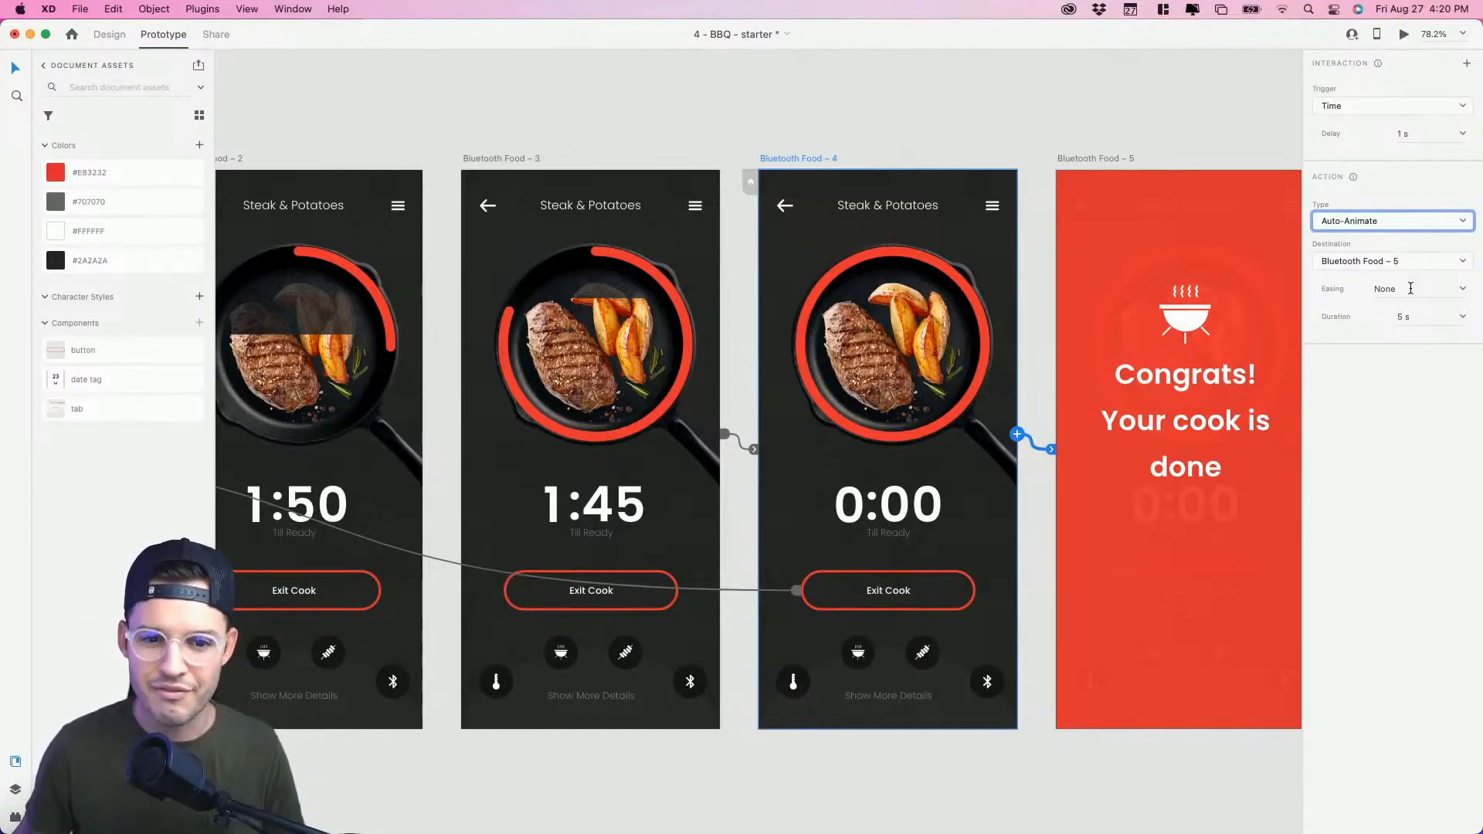
left_click(1464, 290)
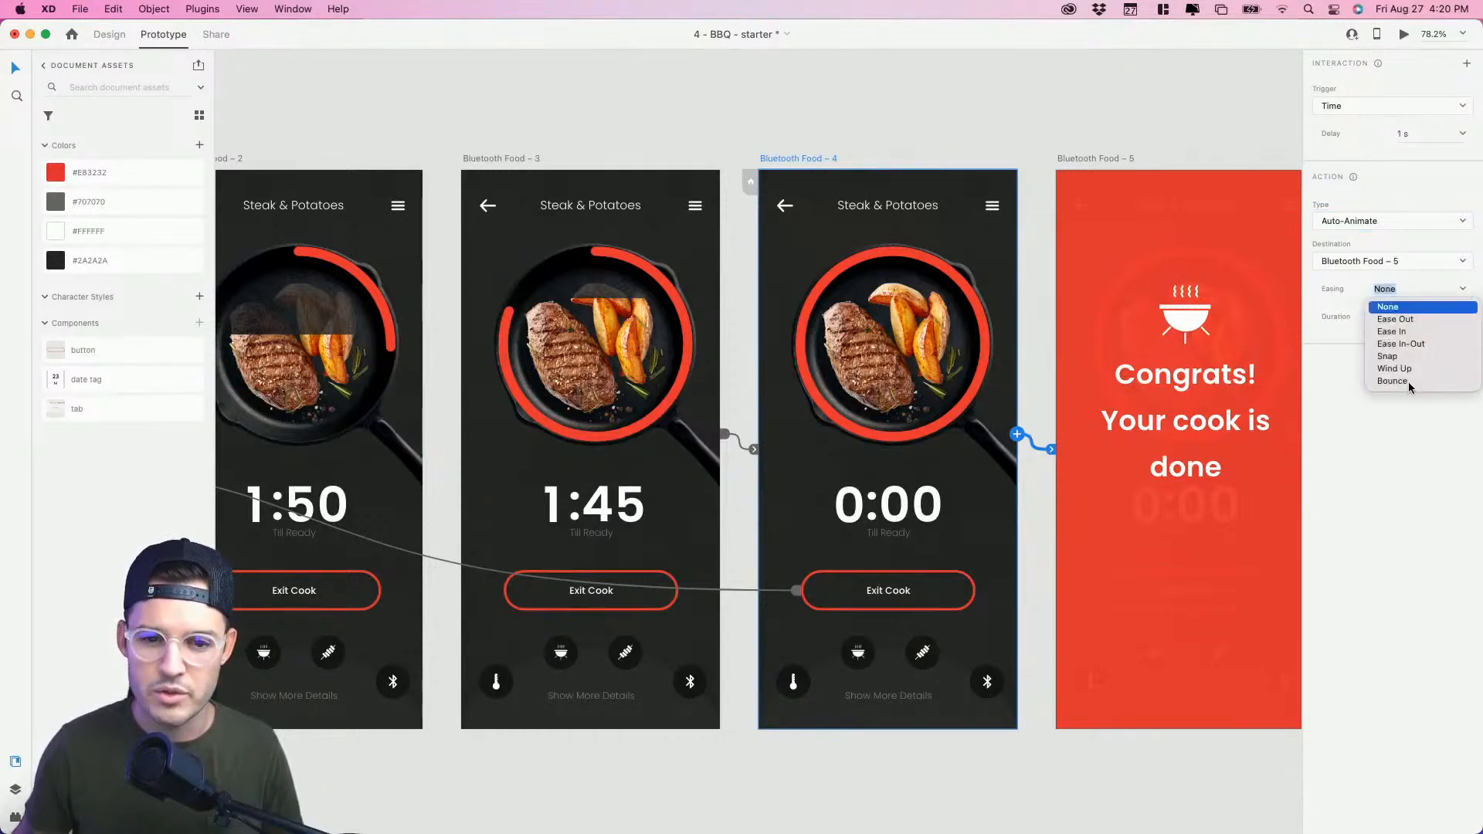
left_click(1389, 356)
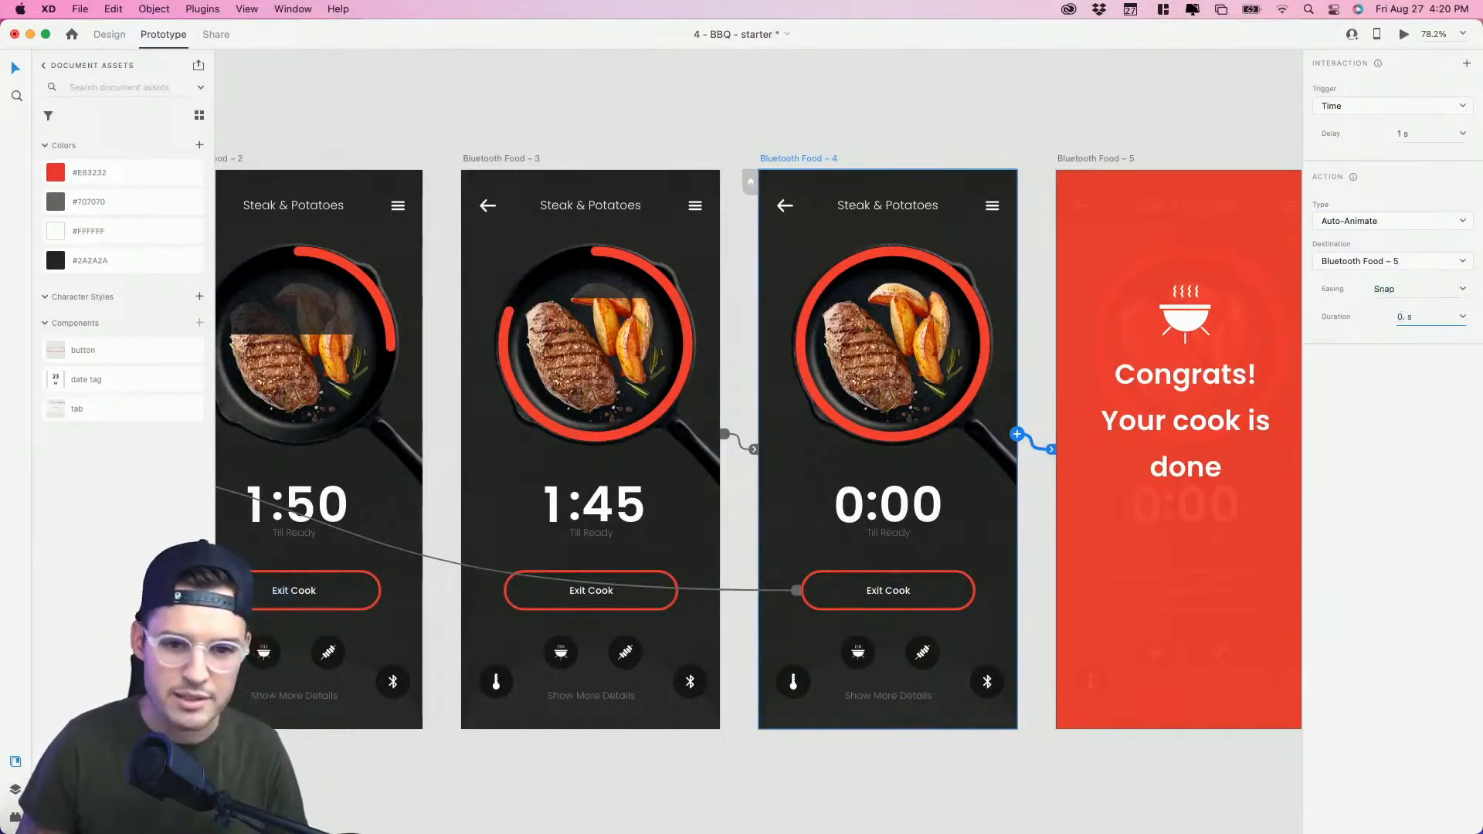
left_click(1113, 128)
left_click_drag(1126, 129, 935, 123)
Step: Group the red overlay, grill icon and message on Bluetooth Food – 5 and name the group "alert"
left_click(112, 35)
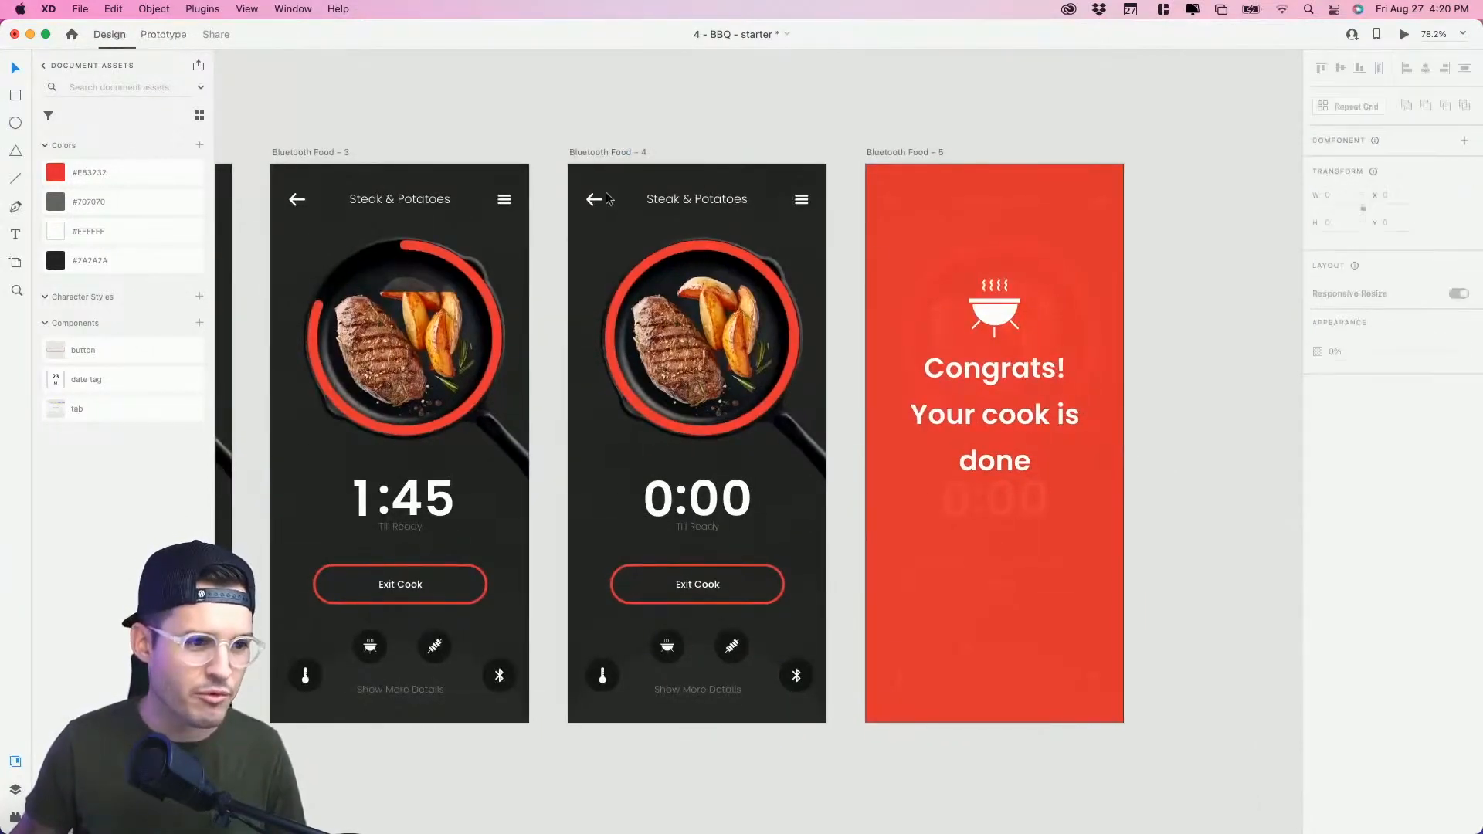
left_click(1018, 221)
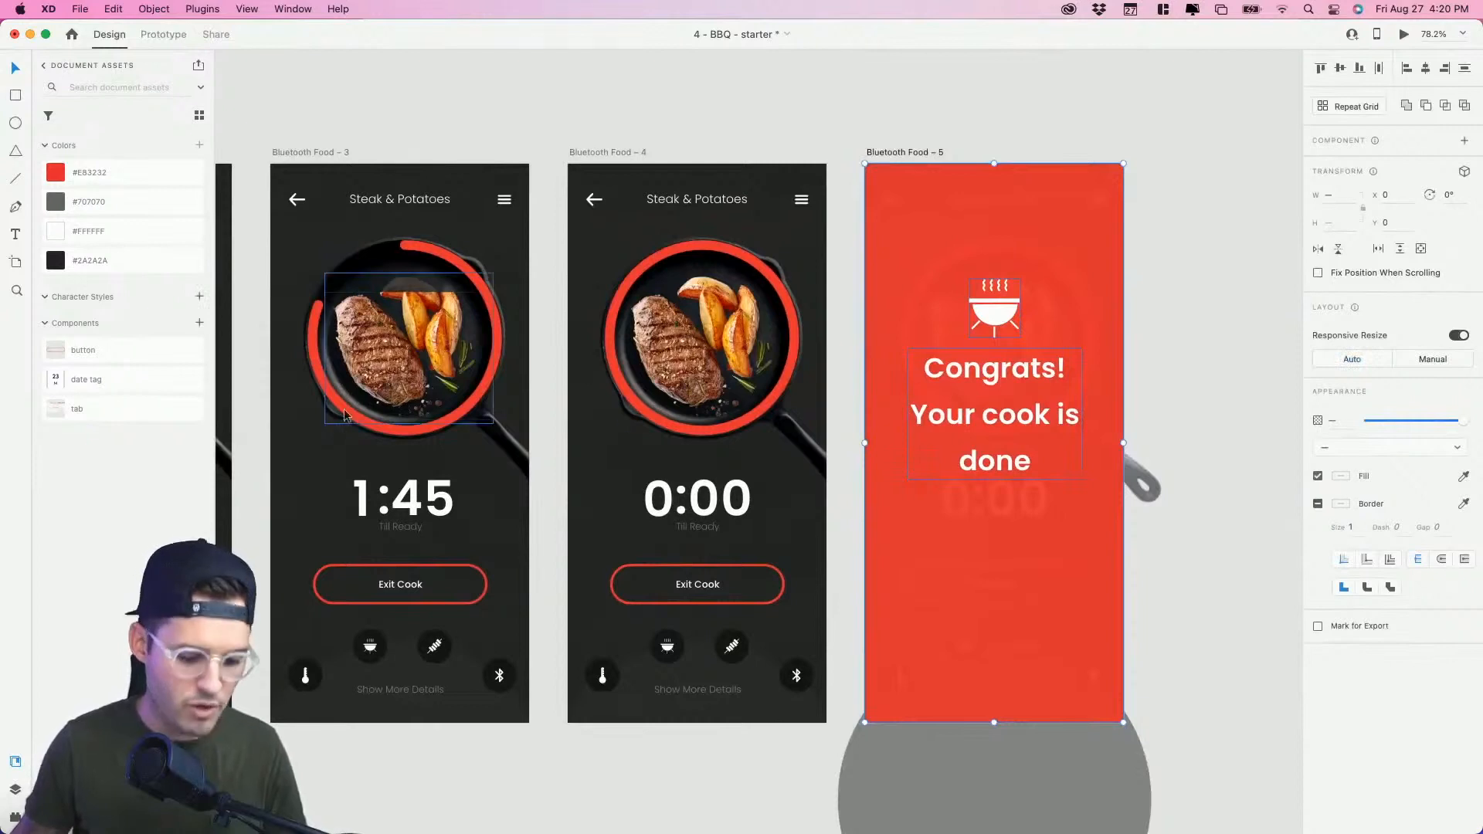
key("super+y")
key("super+g")
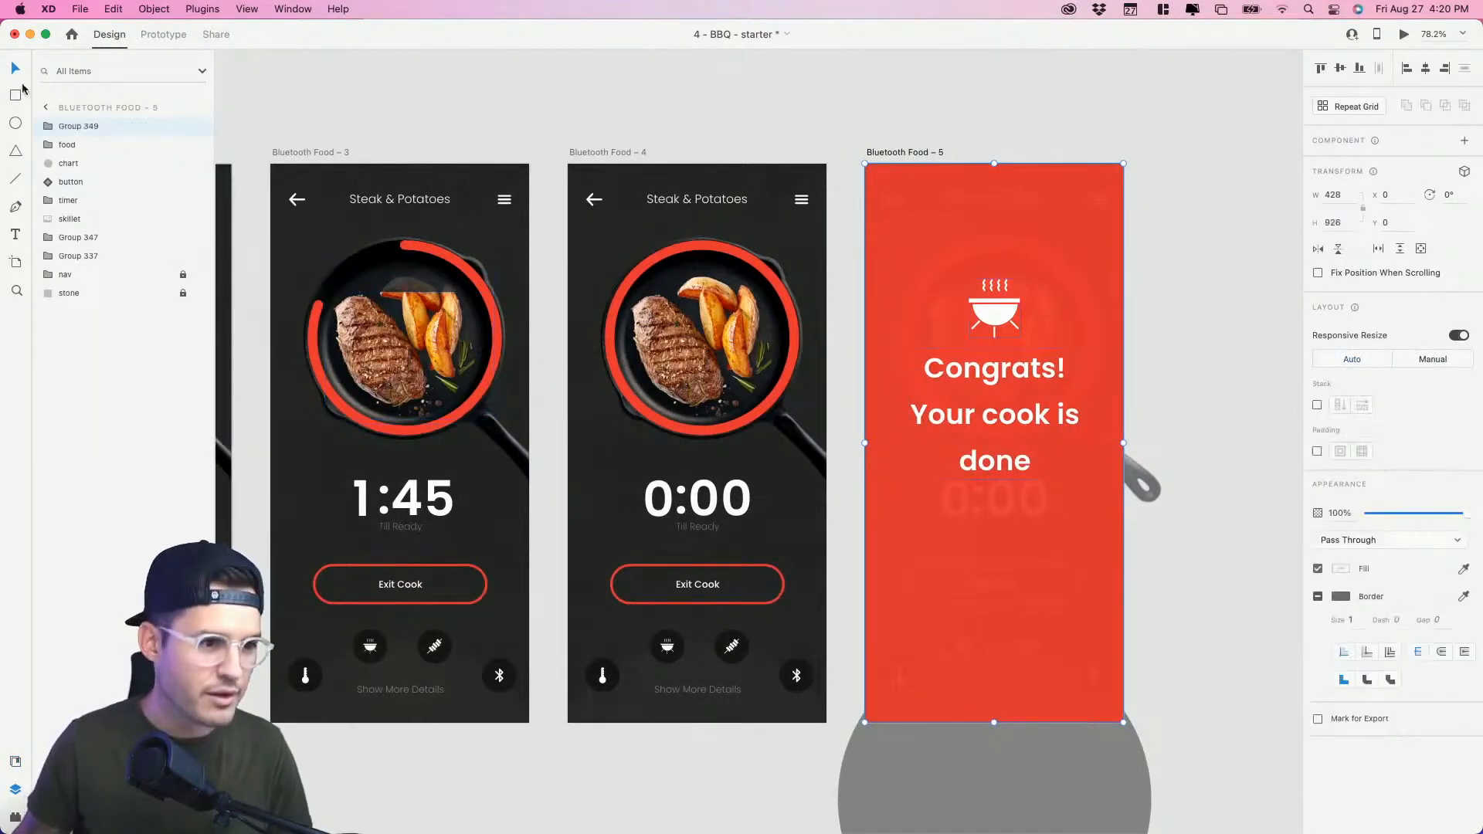
double_click(70, 127)
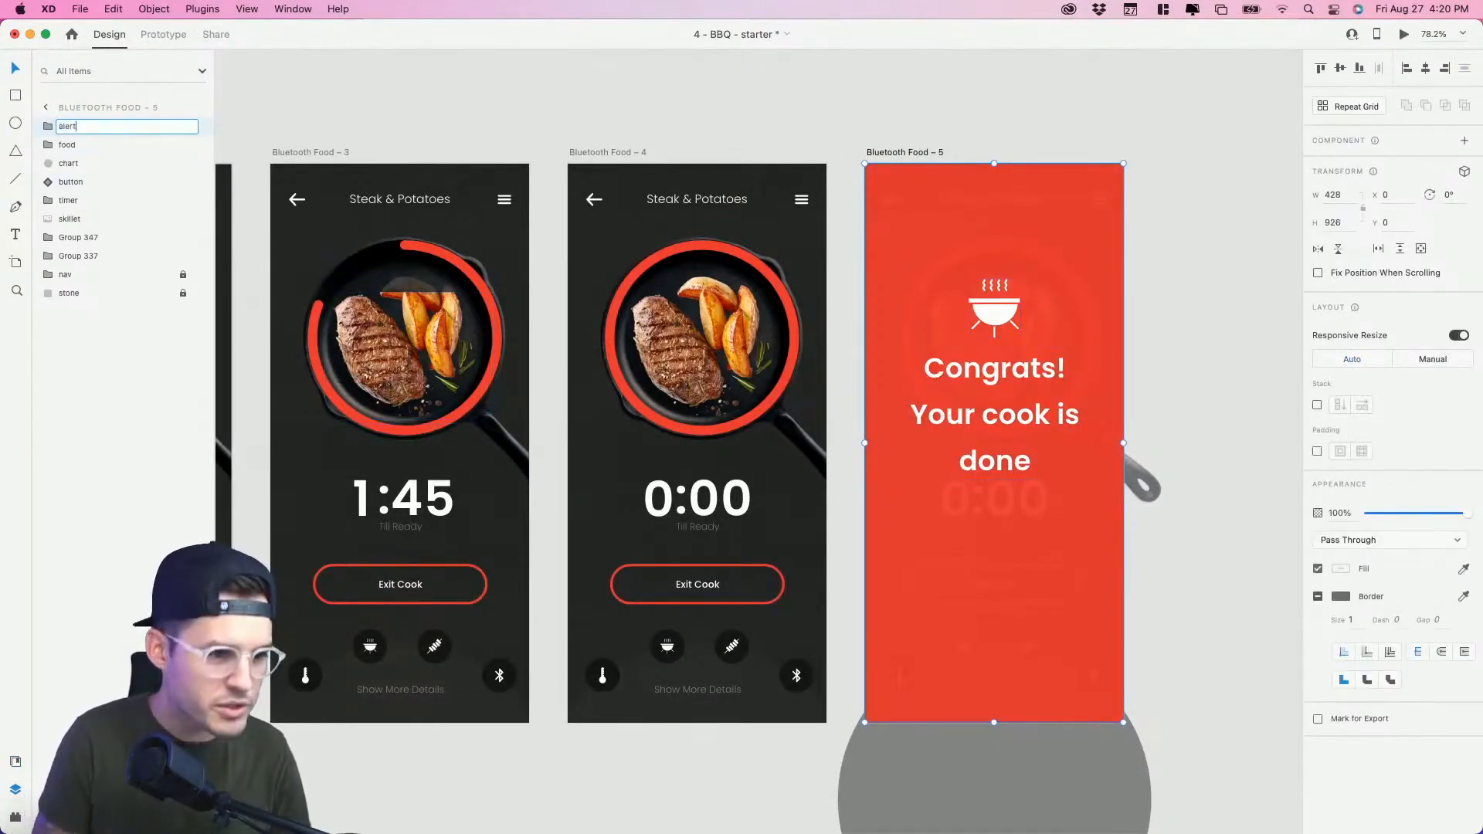
key("Return")
Step: Paste the alert group onto Bluetooth Food – 4 and move its grill icon and message down past the artboard's lower edge
left_click(647, 246)
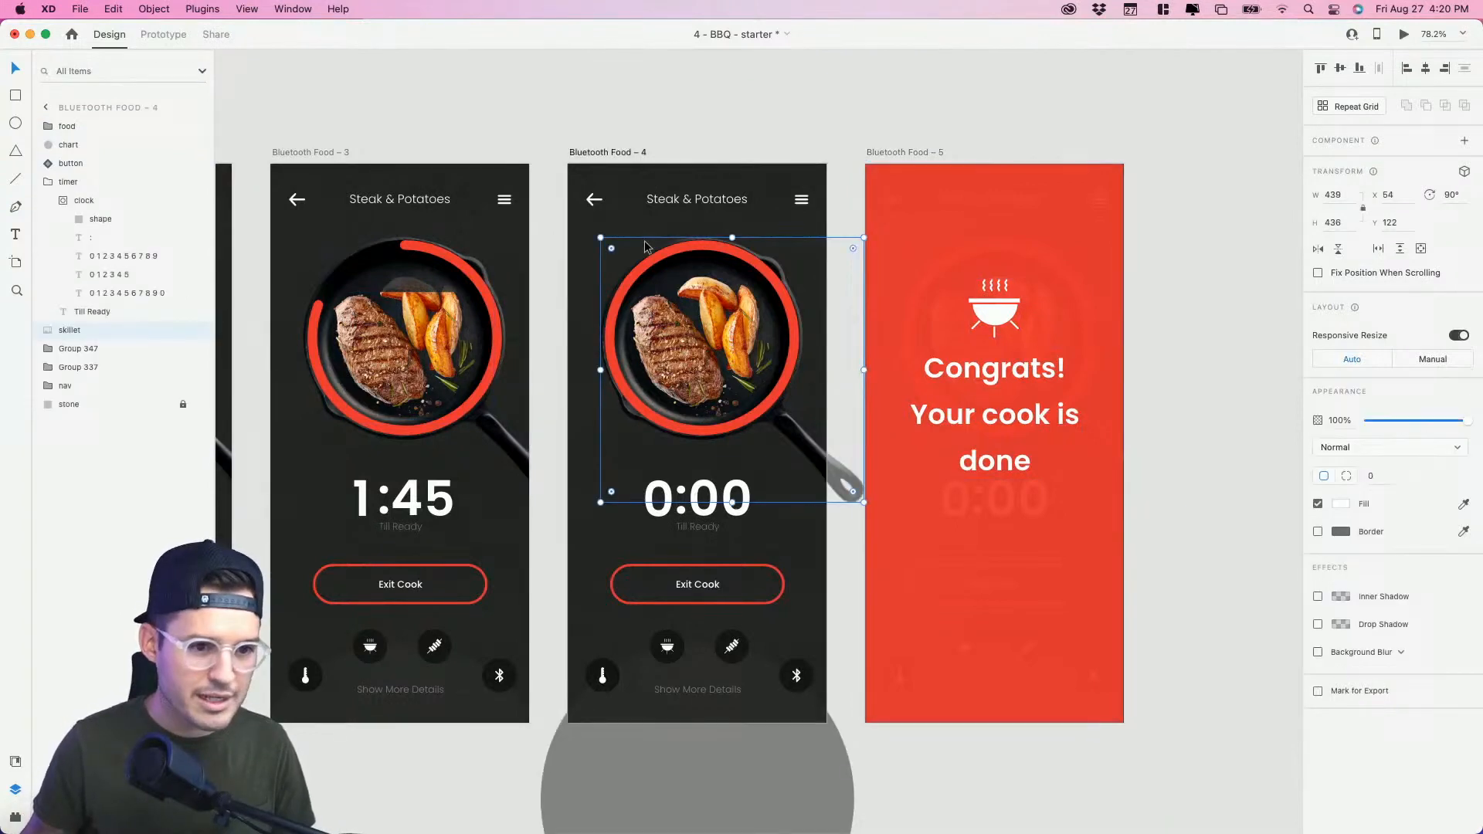
key("super+v")
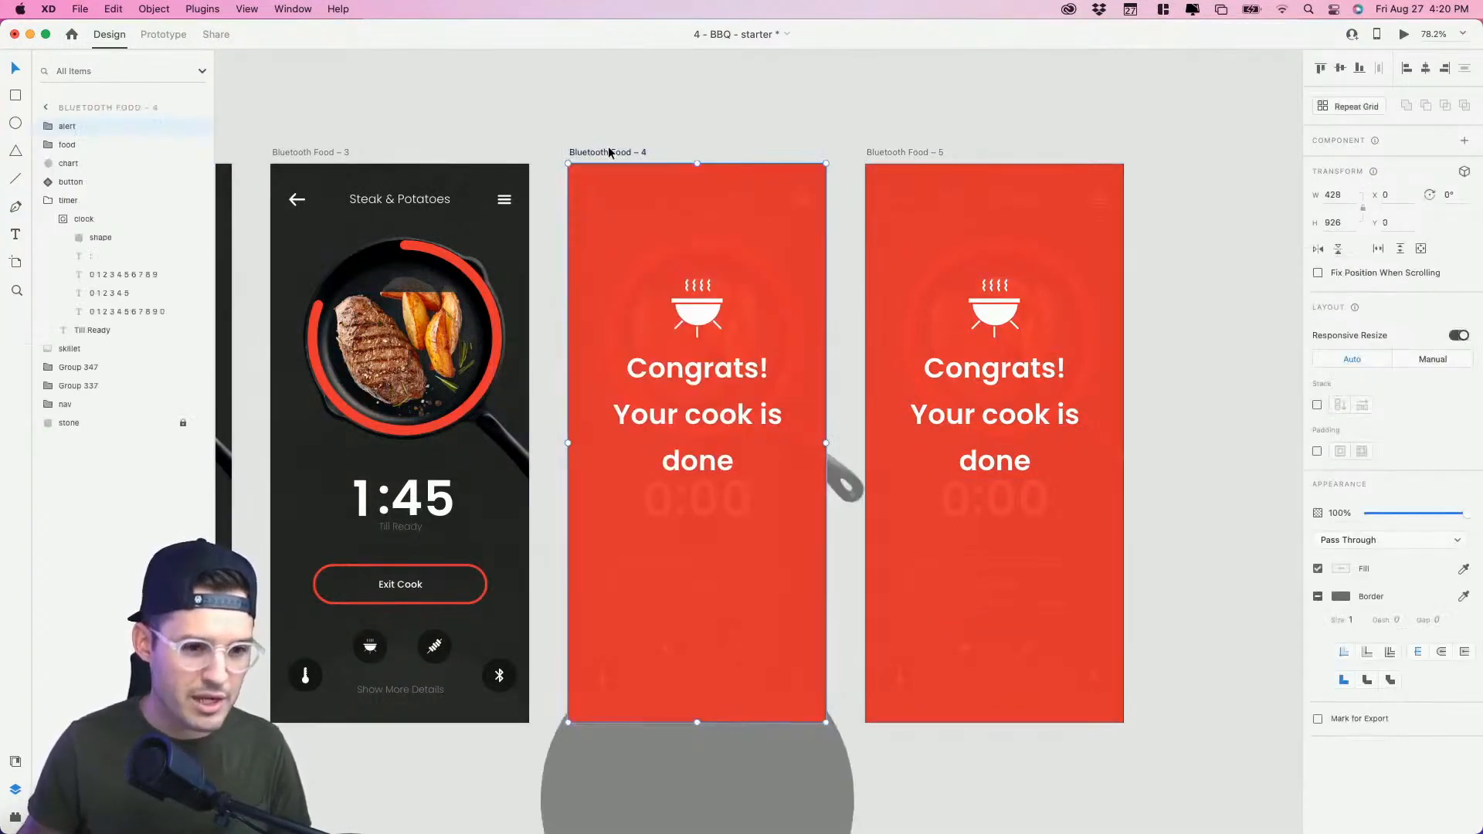
double_click(689, 379)
left_click(699, 317, "shift")
left_click_drag(700, 318, 722, 670)
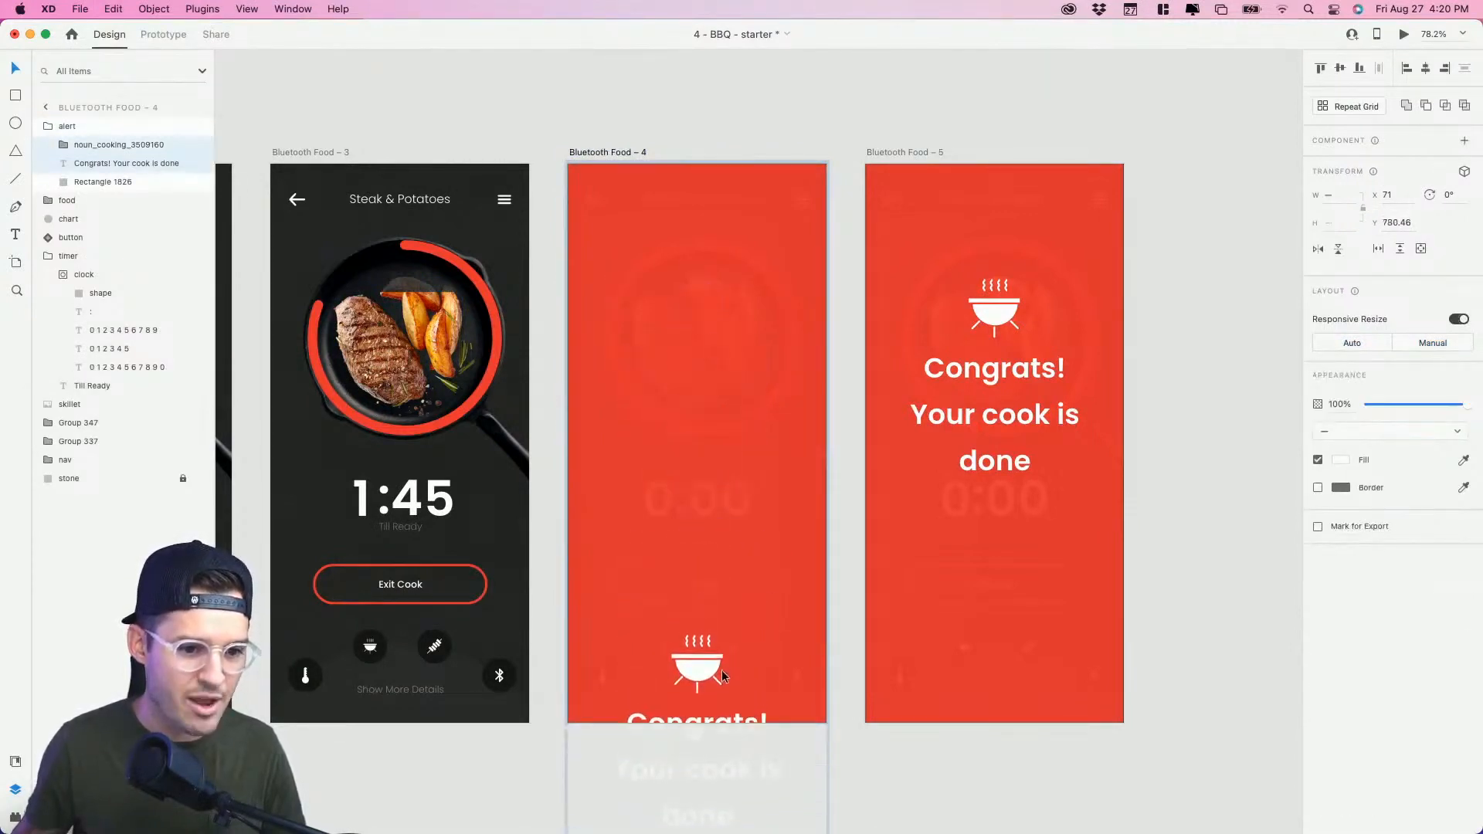
left_click(745, 120)
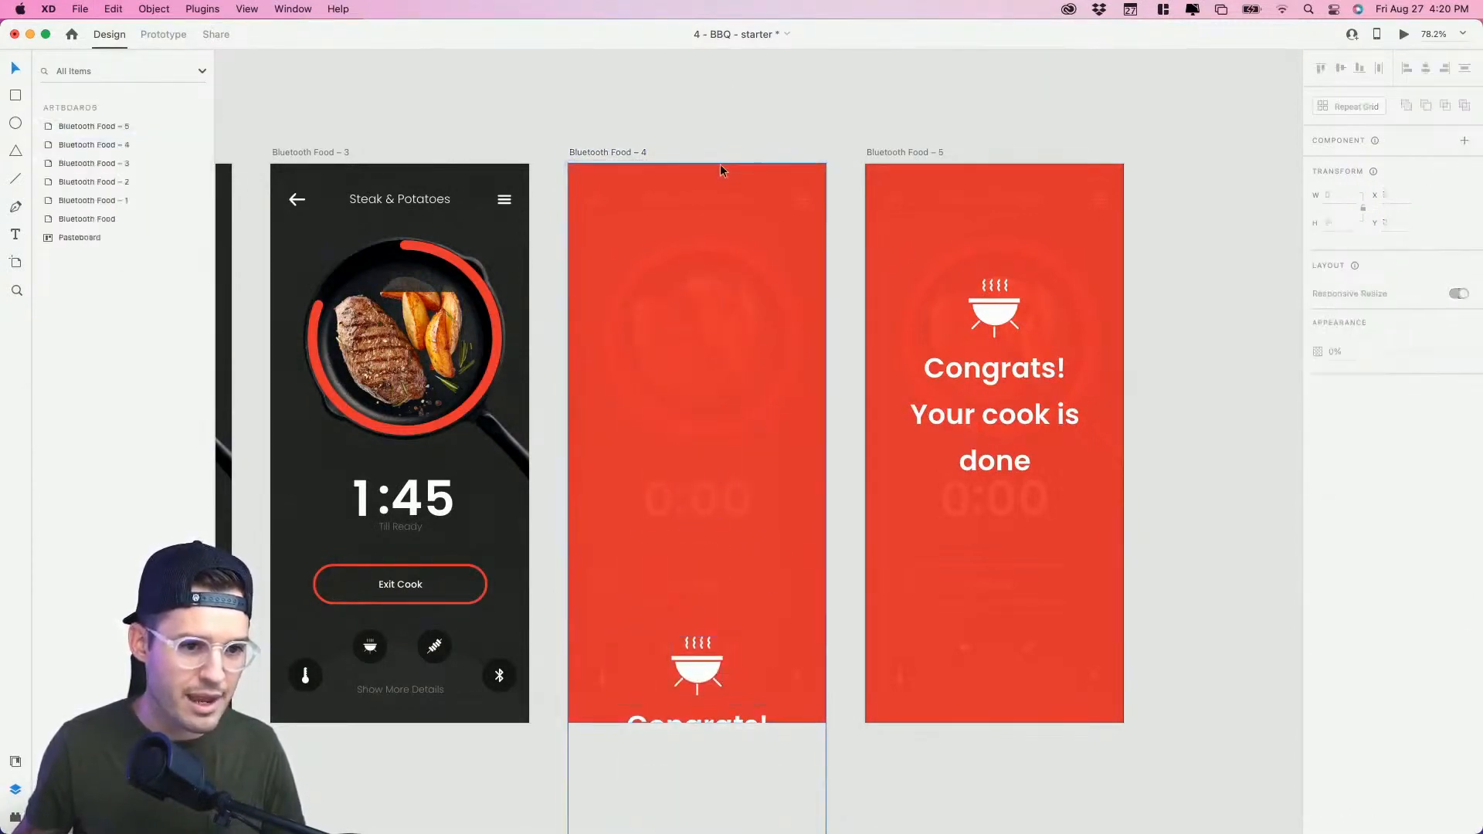
left_click(714, 670)
left_click_drag(712, 729, 721, 827)
Step: Make the alert group's red rectangle on Bluetooth Food – 4 fully transparent
left_click(683, 516)
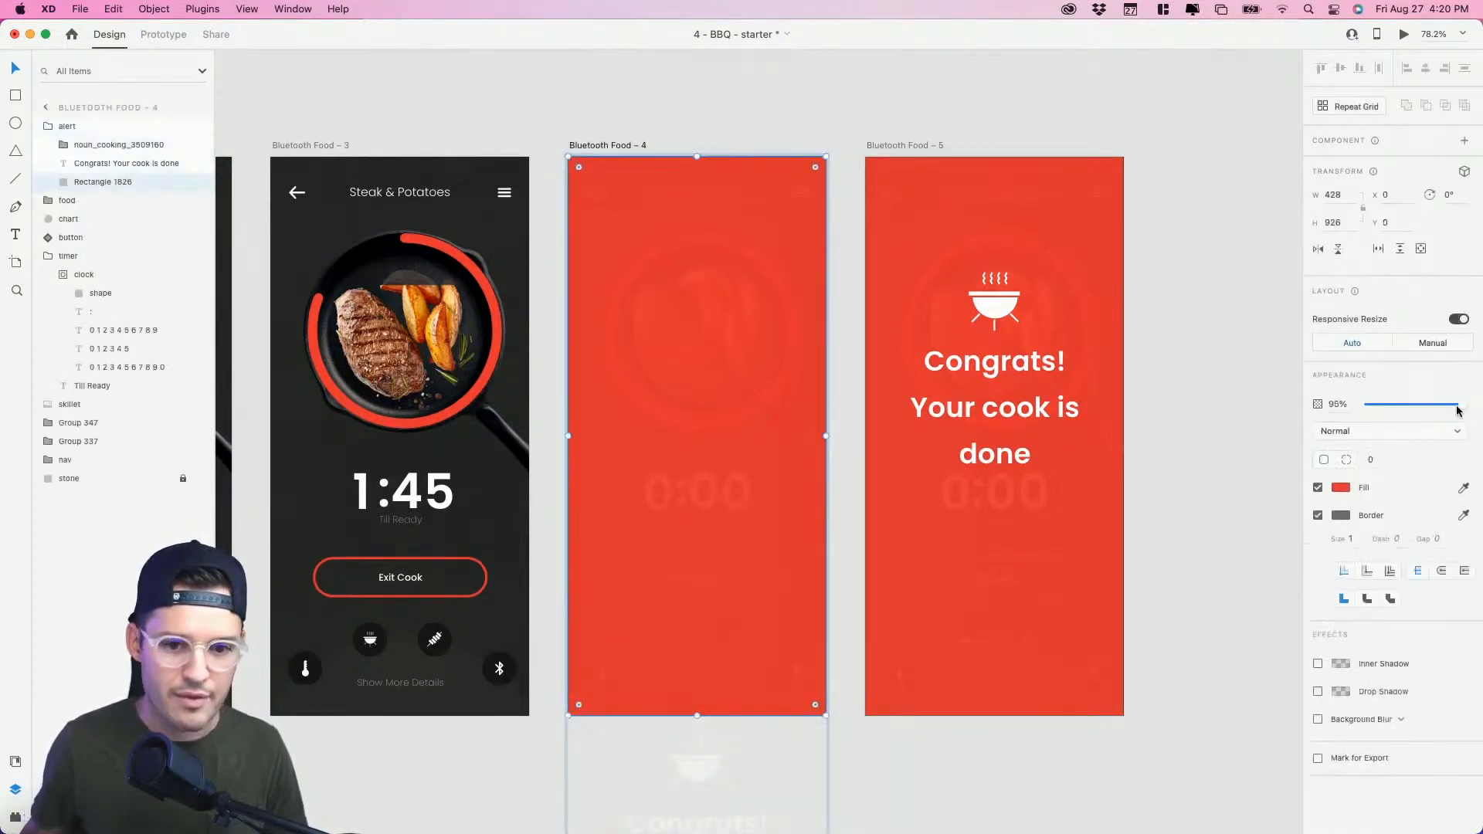
left_click_drag(1459, 411, 1344, 417)
left_click(712, 123)
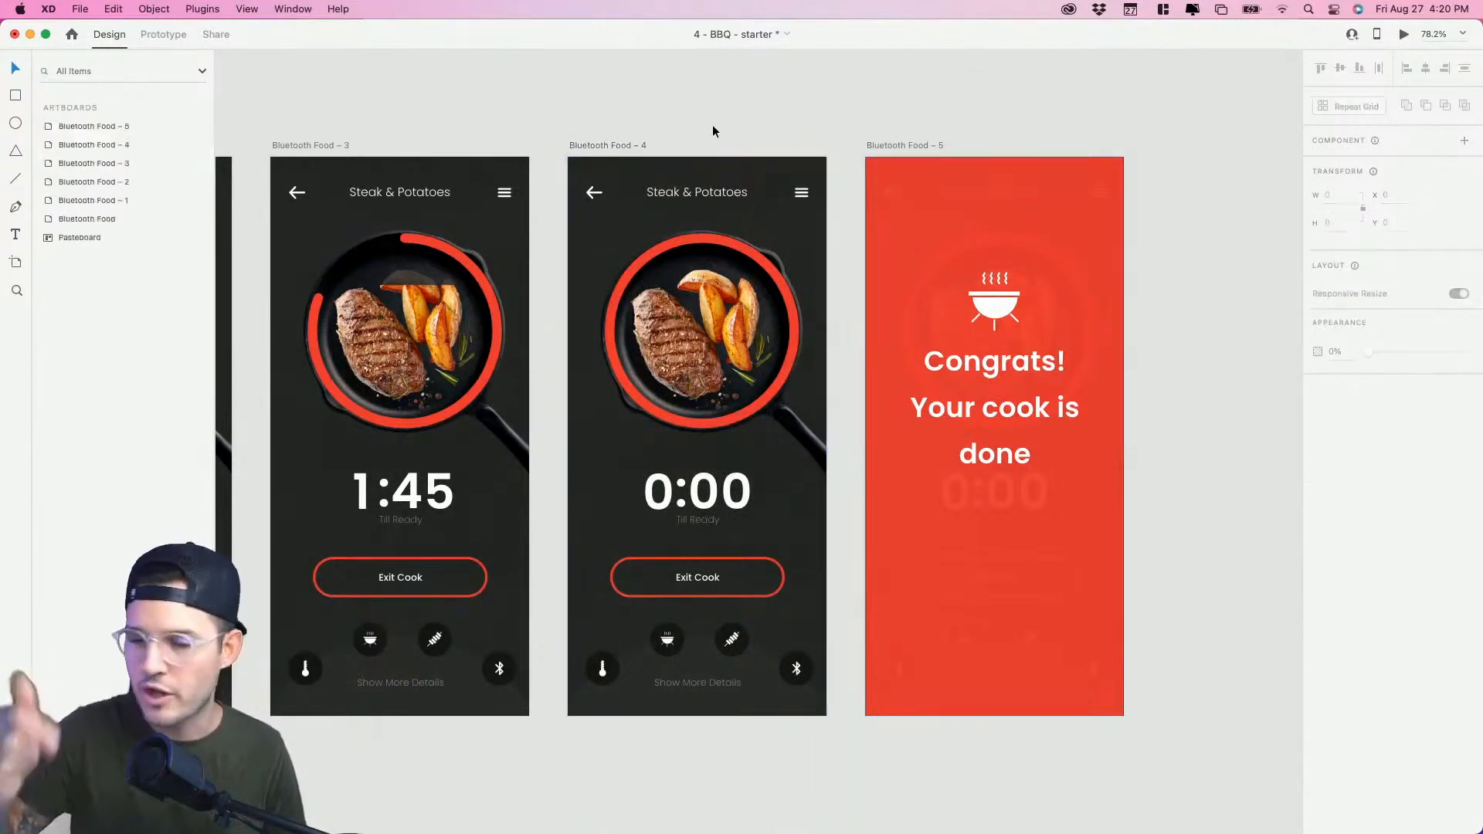
Step: Preview the prototype from the Bluetooth Food artboard through to the red completion screen, then close the preview
scroll(711, 127, "left", 3)
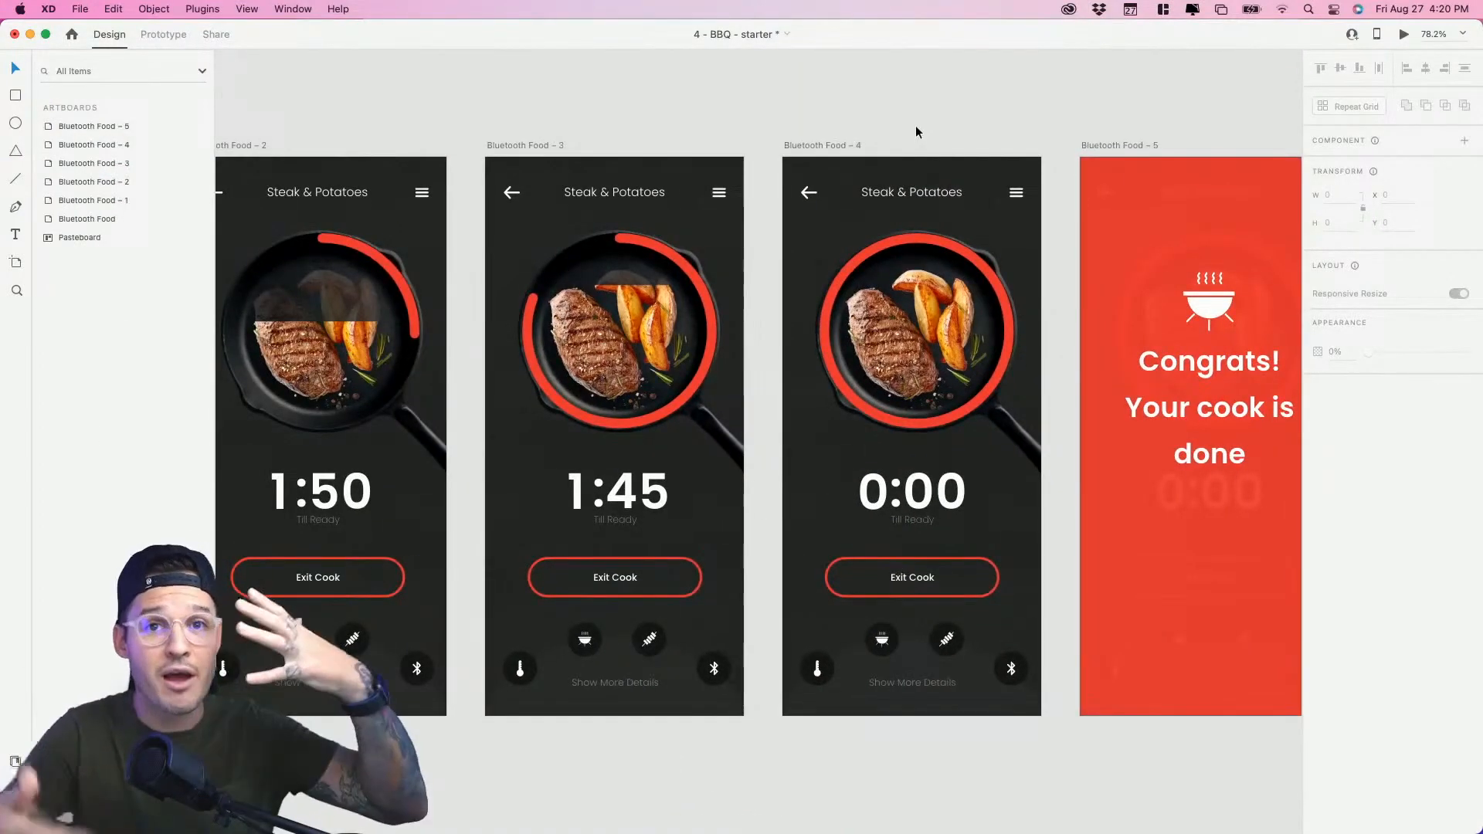
scroll(914, 128, "left", 9)
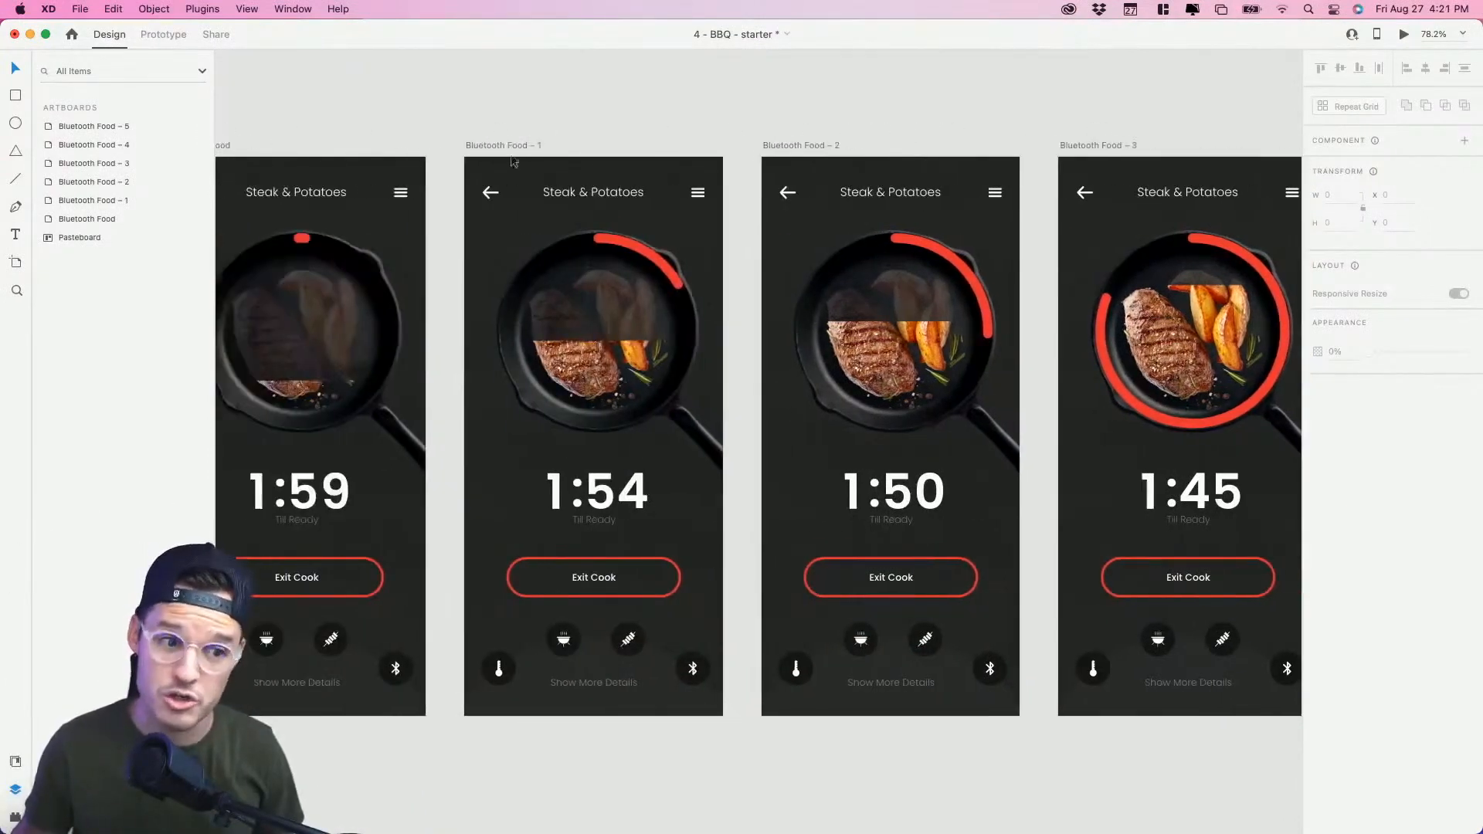
left_click(305, 147)
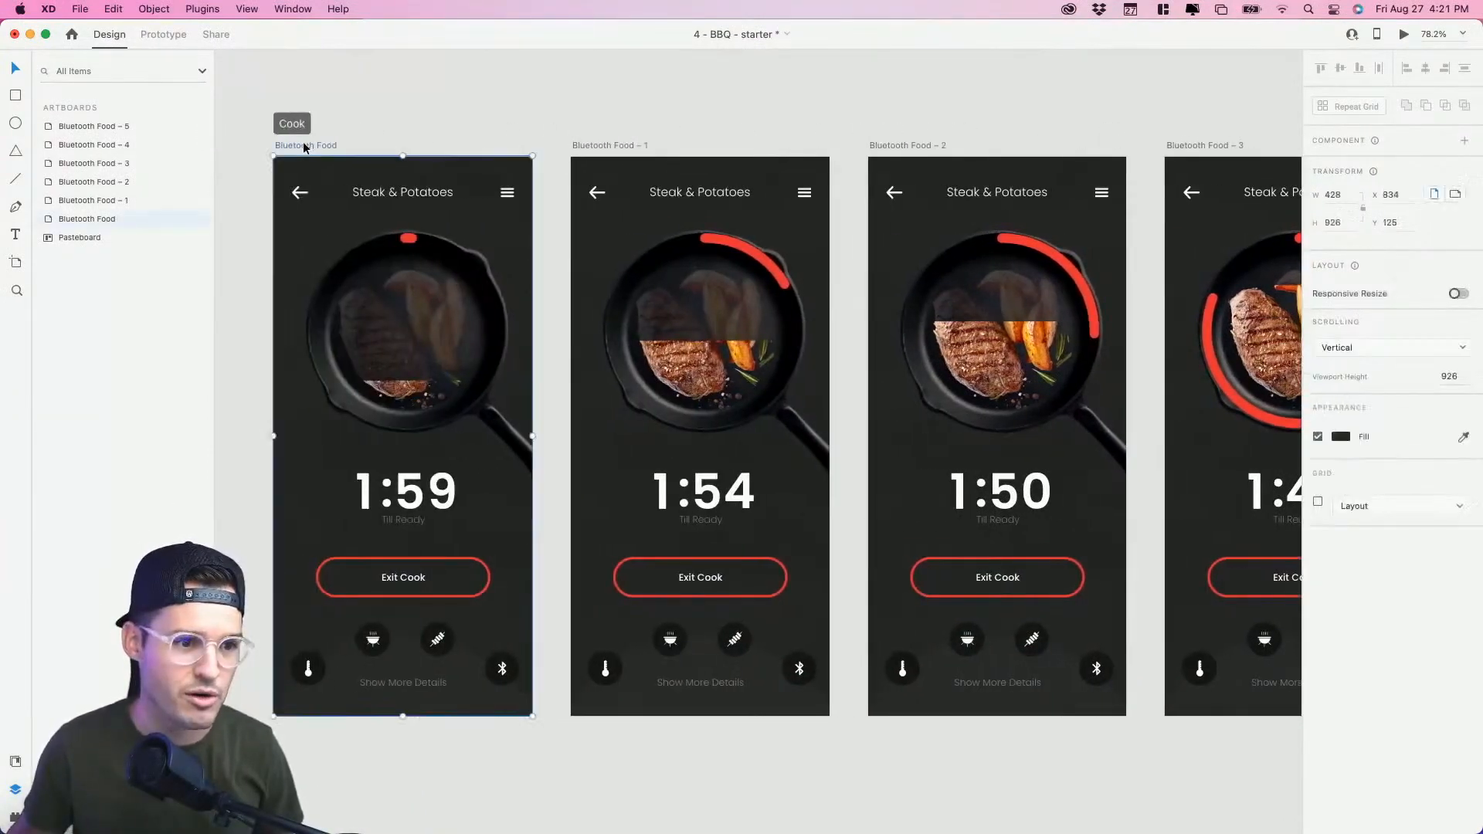
left_click(1405, 35)
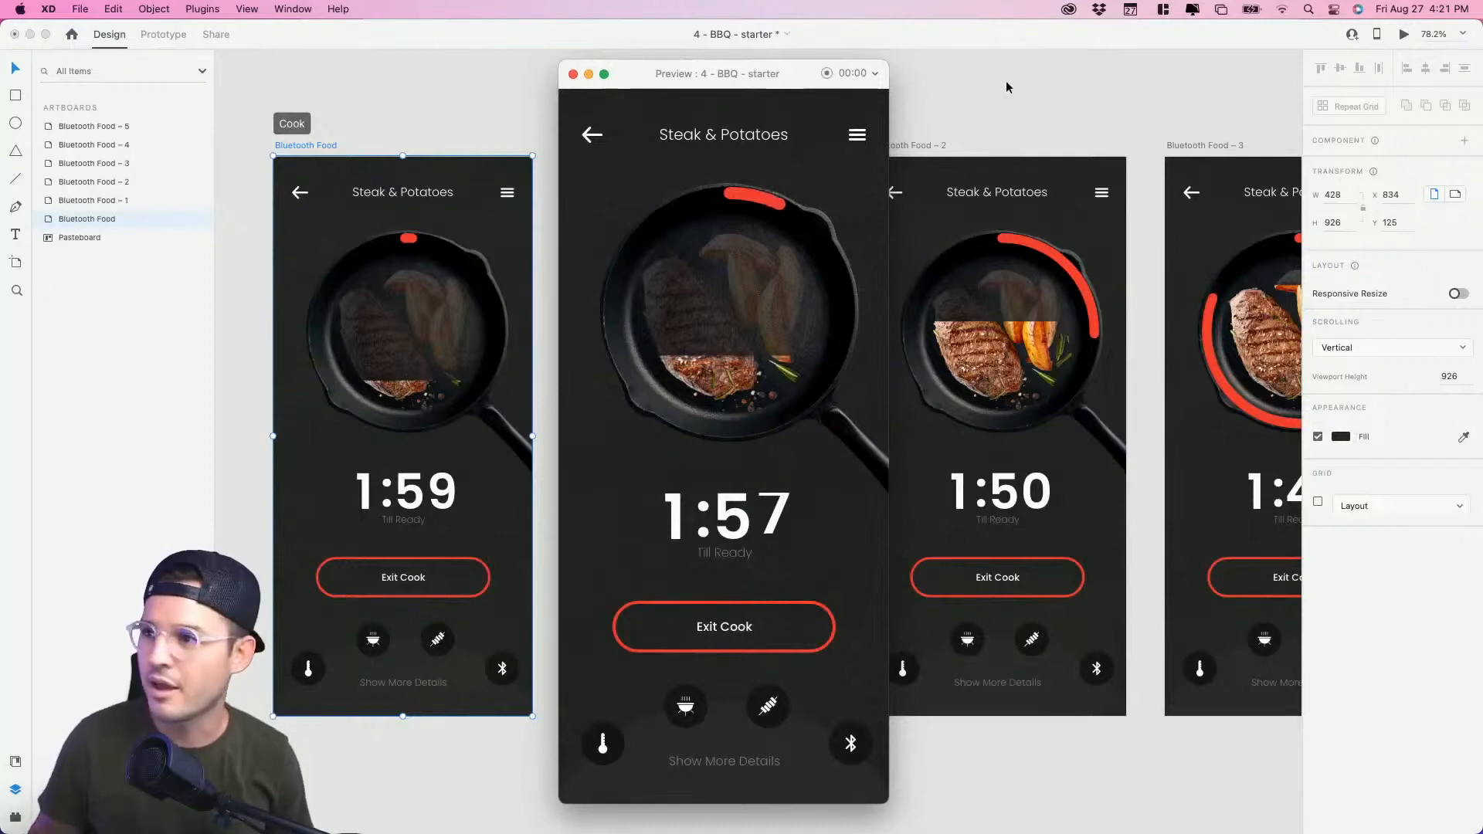
scroll(1005, 91, "right", 20)
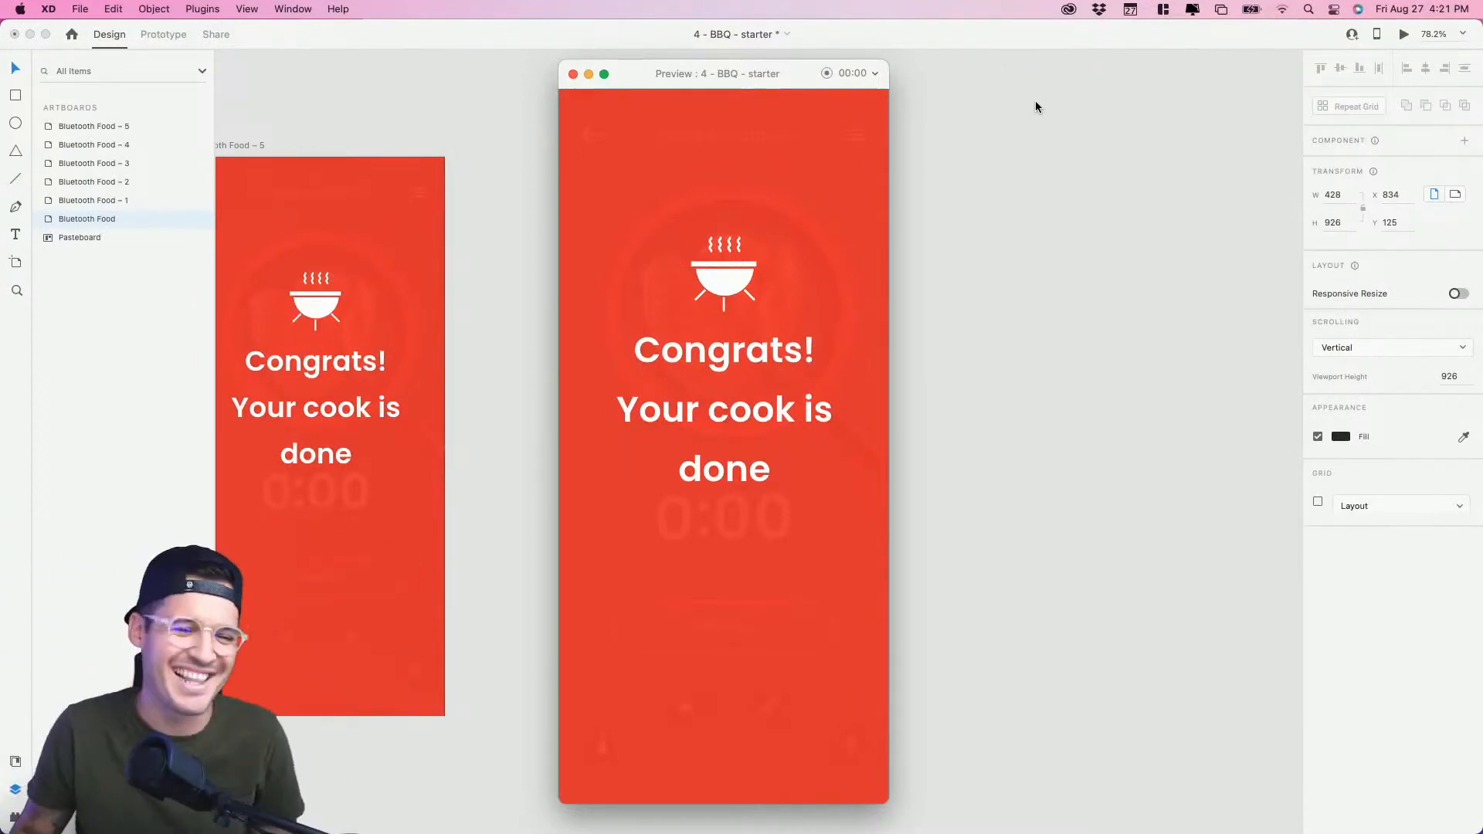
left_click(573, 74)
Step: Return to the first cooking artboards and save the document
scroll(745, 126, "left", 10)
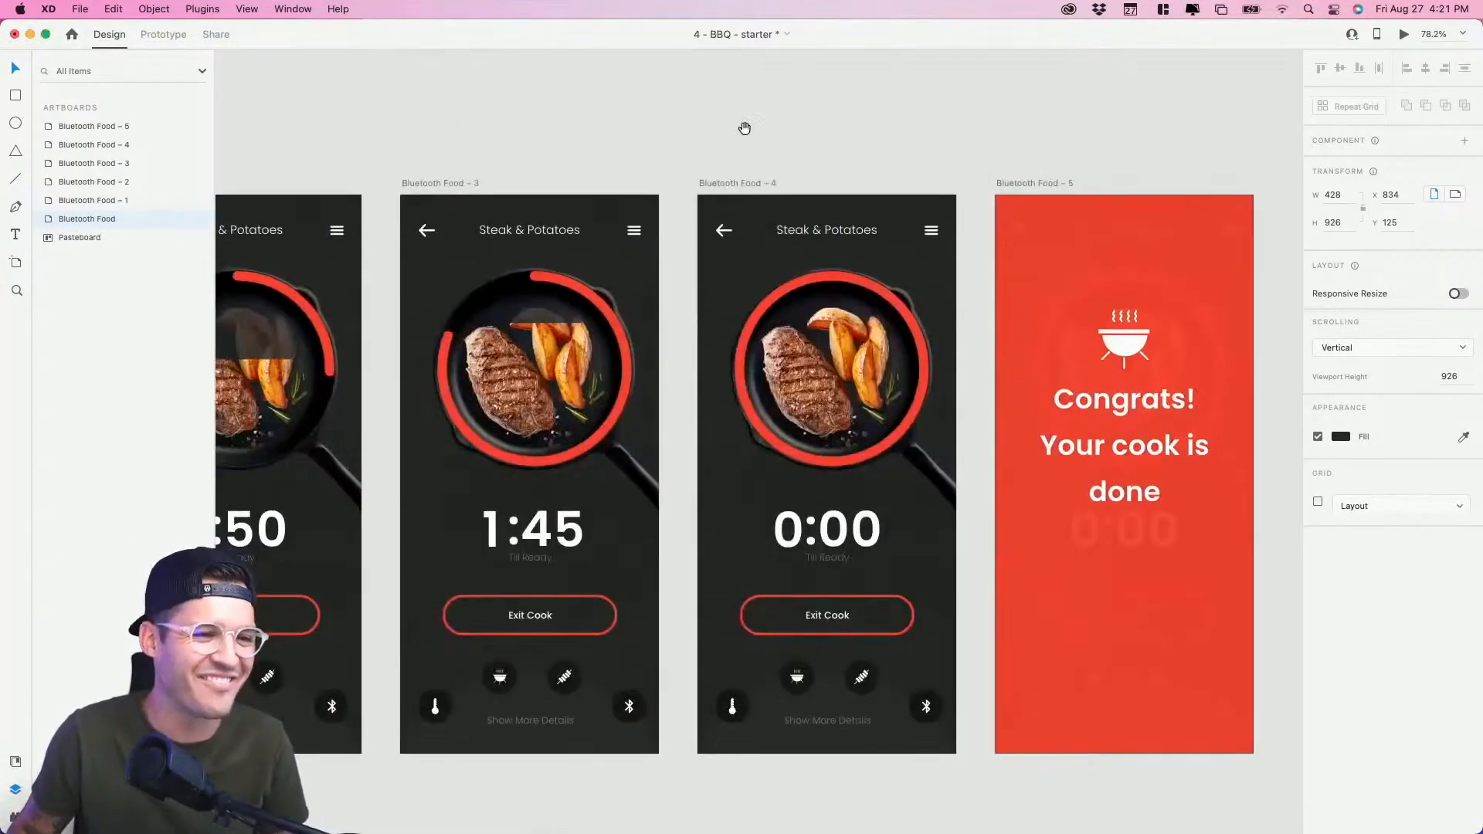
left_click_drag(739, 98, 854, 108)
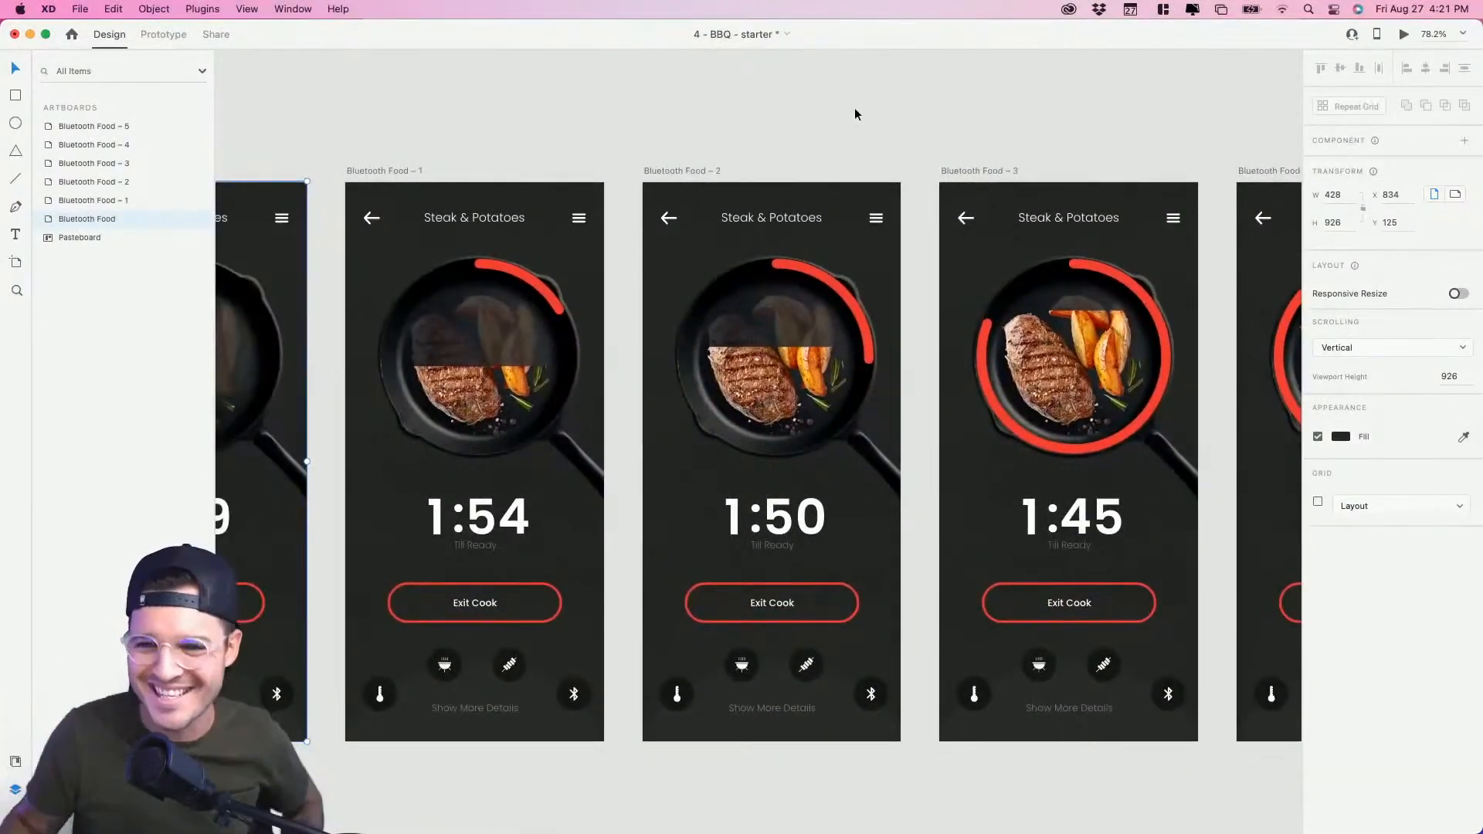
scroll(919, 89, "left", 6)
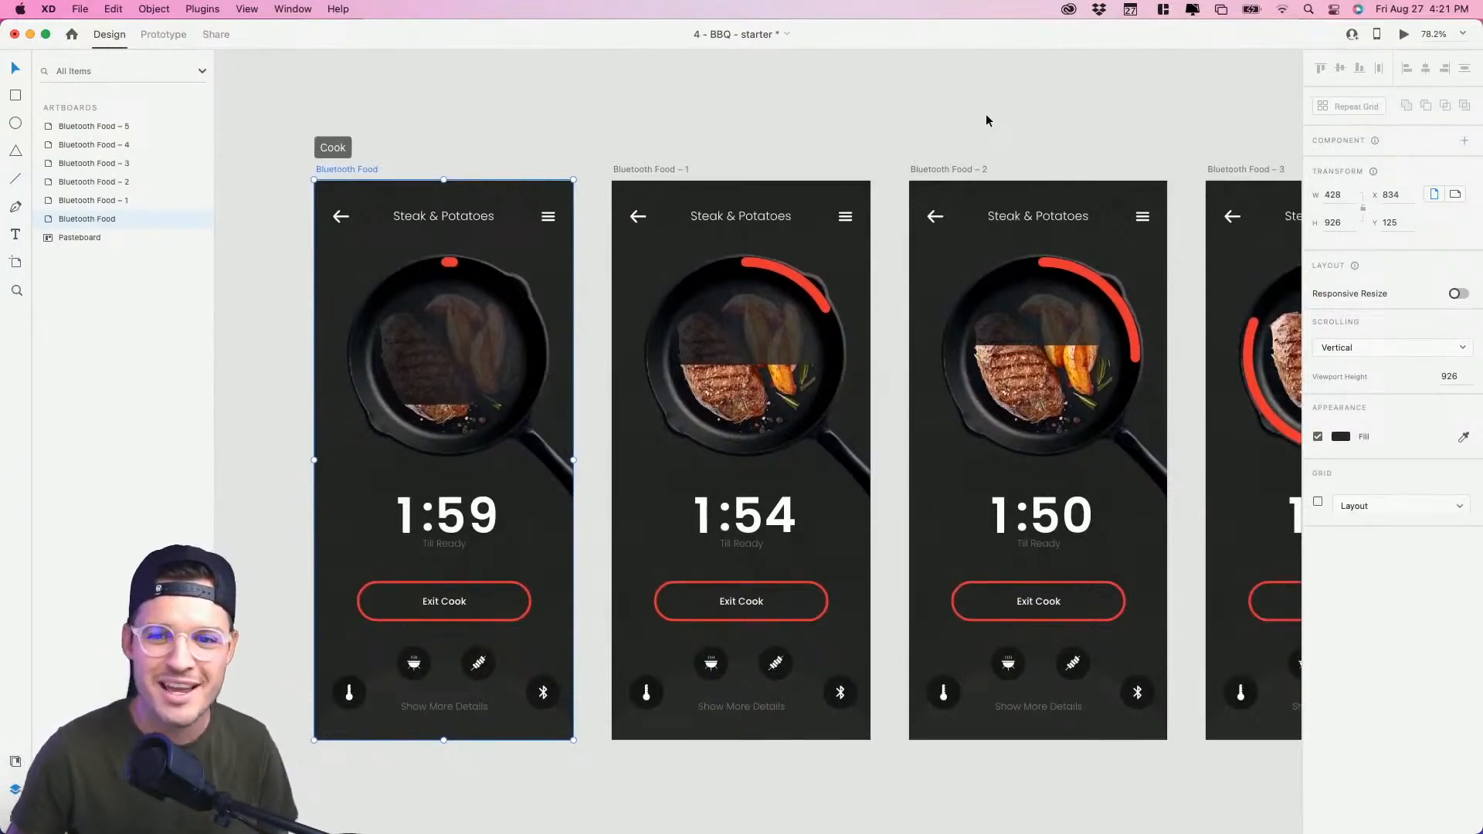
scroll(889, 120, "left", 4)
key("super+s")
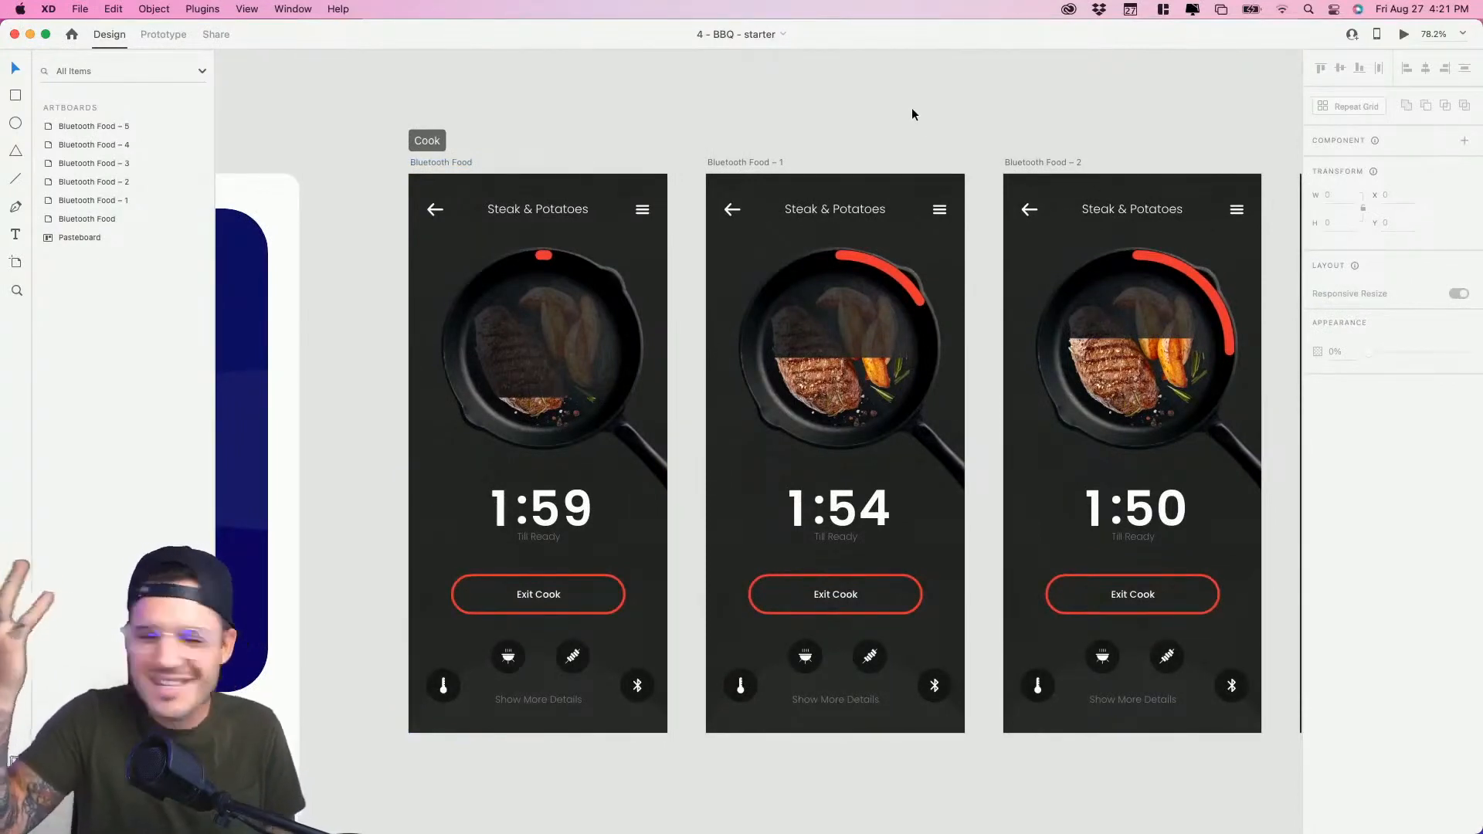
Step: Switch to the Discord challenge channel in Chrome and watch the dark-theme VPN submission video in full screen
key("ctrl+Left")
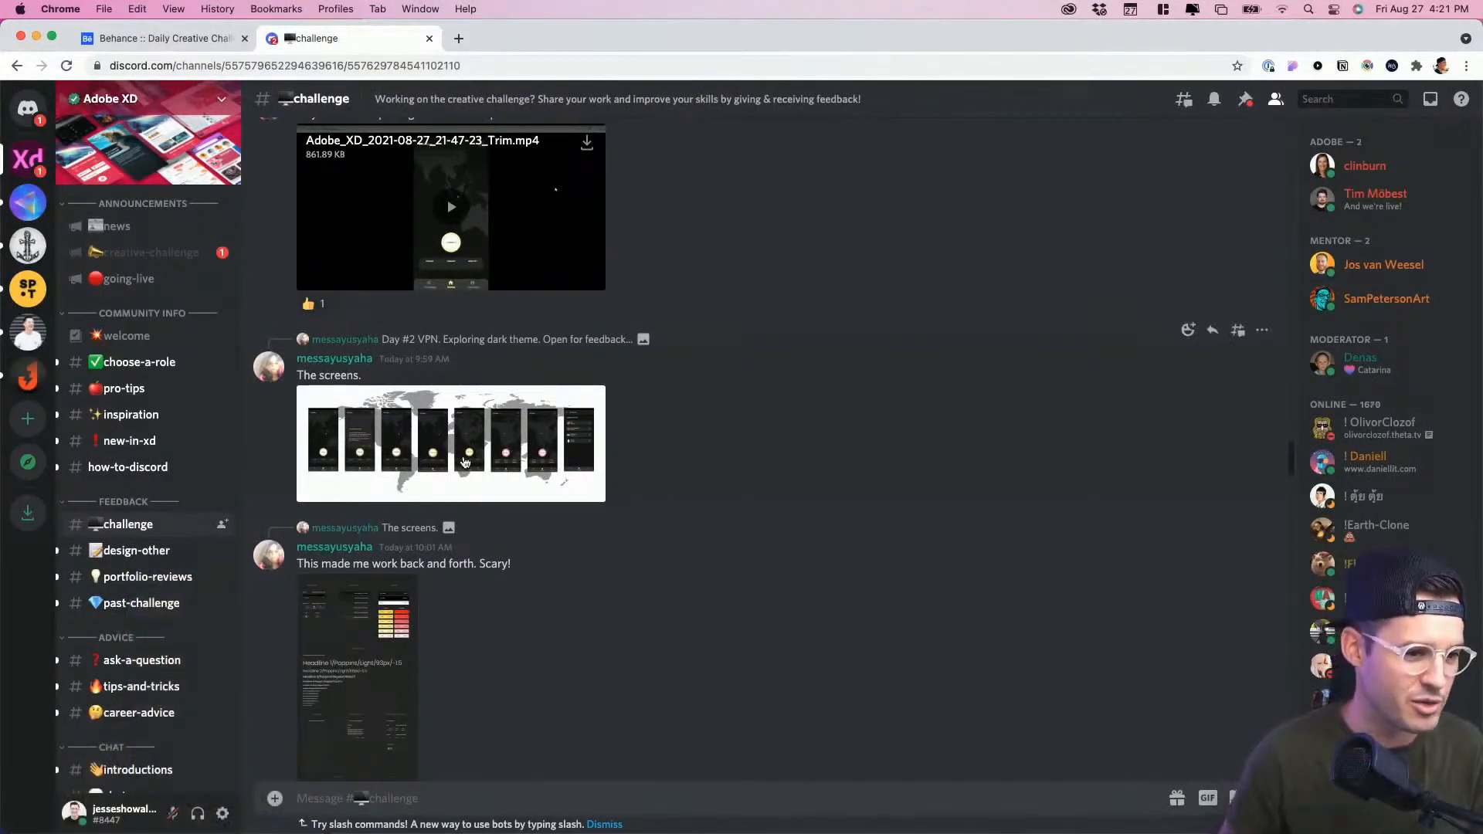
scroll(489, 396, "up", 3)
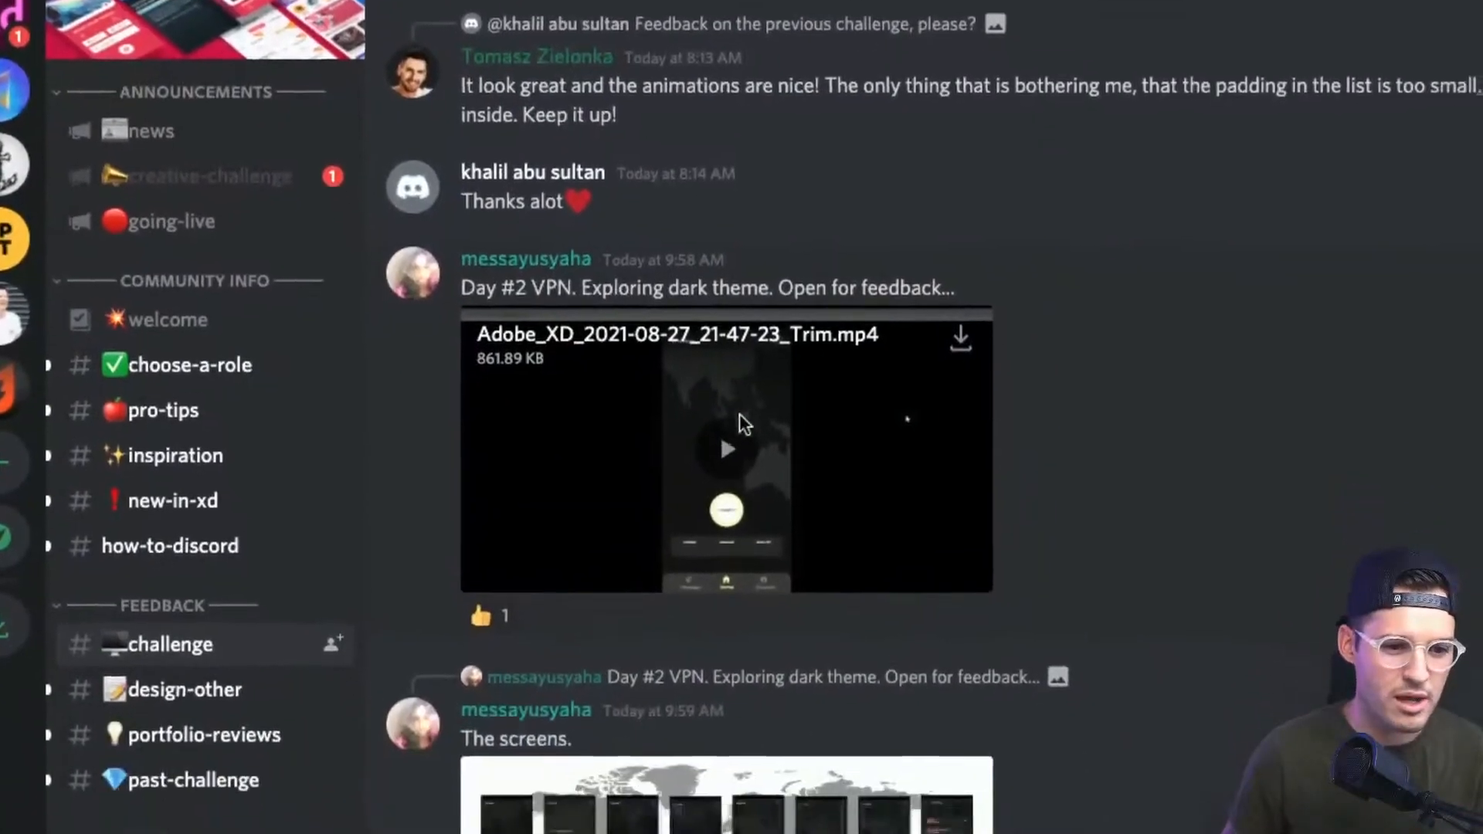
left_click(780, 596)
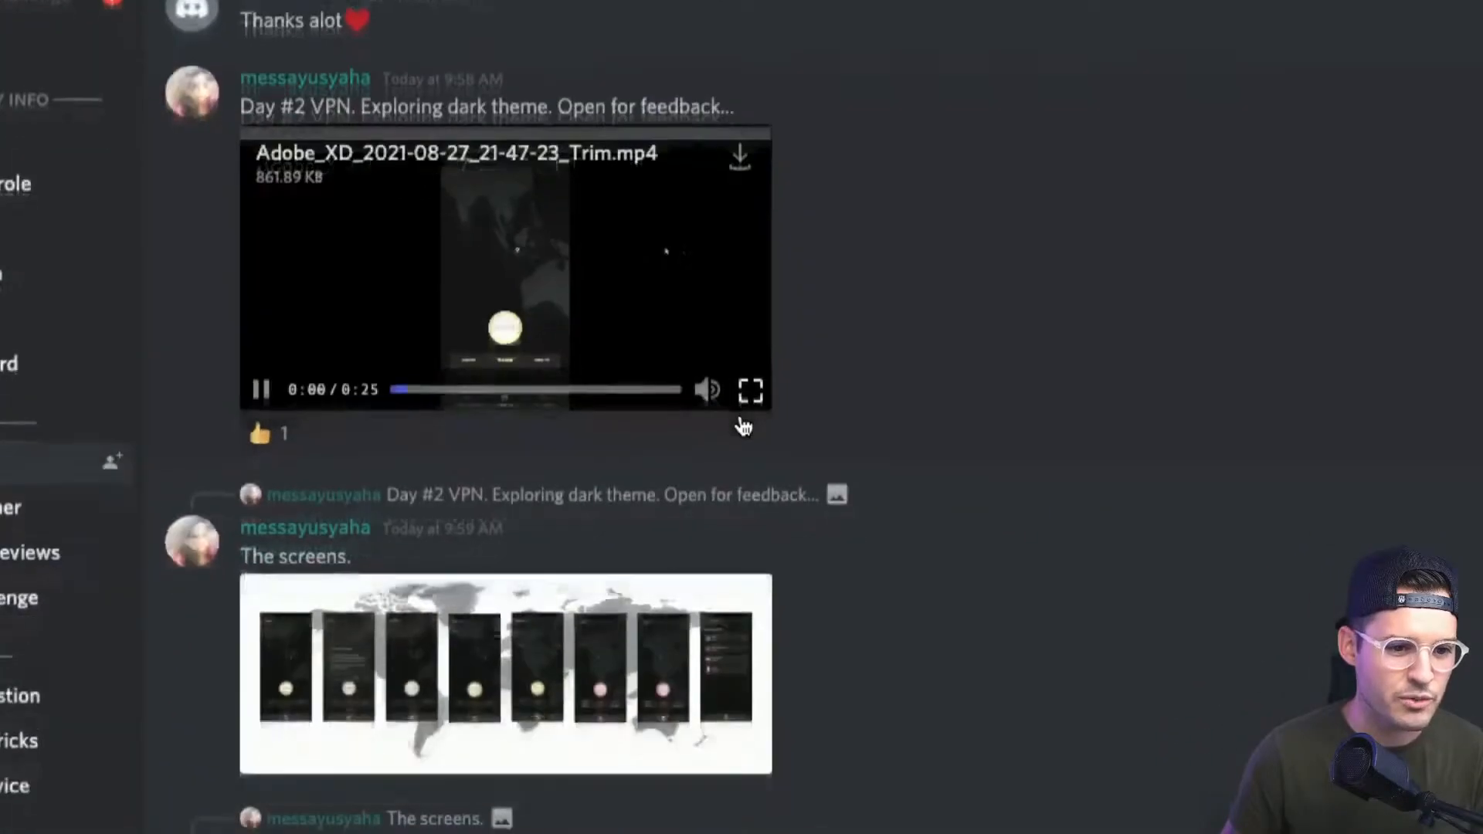
left_click(816, 461)
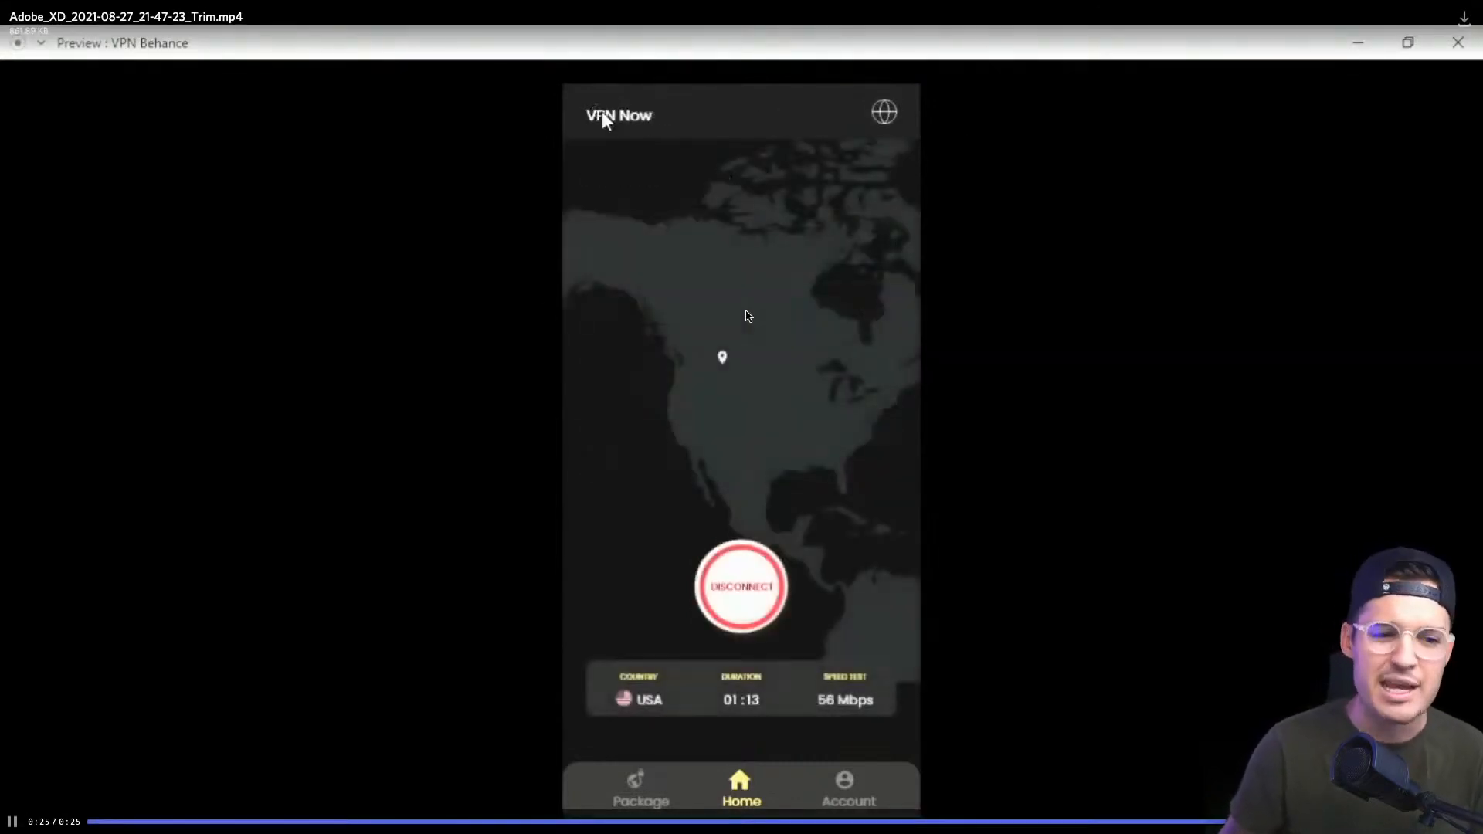
key("Escape")
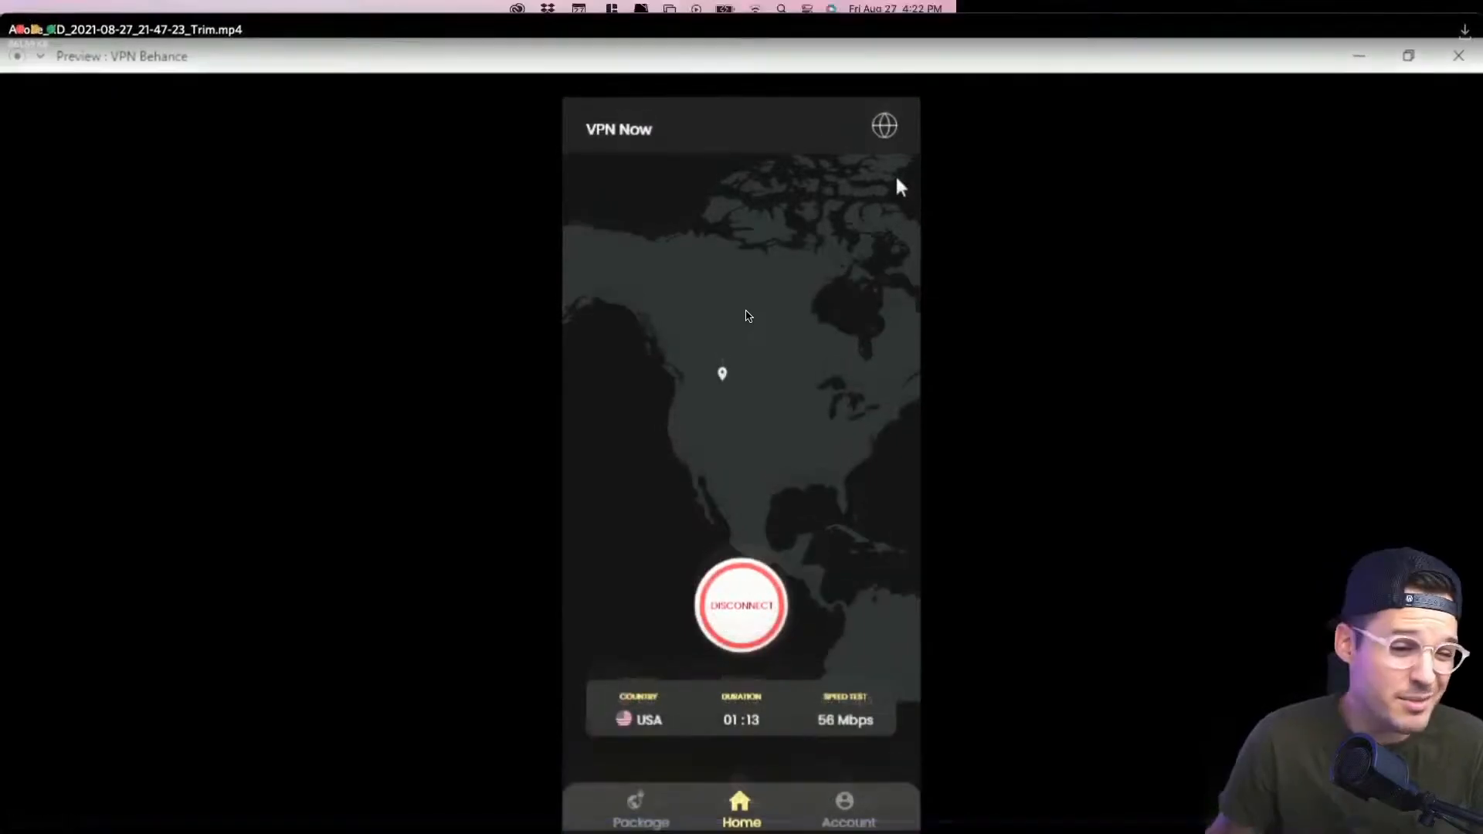
scroll(690, 471, "down", 6)
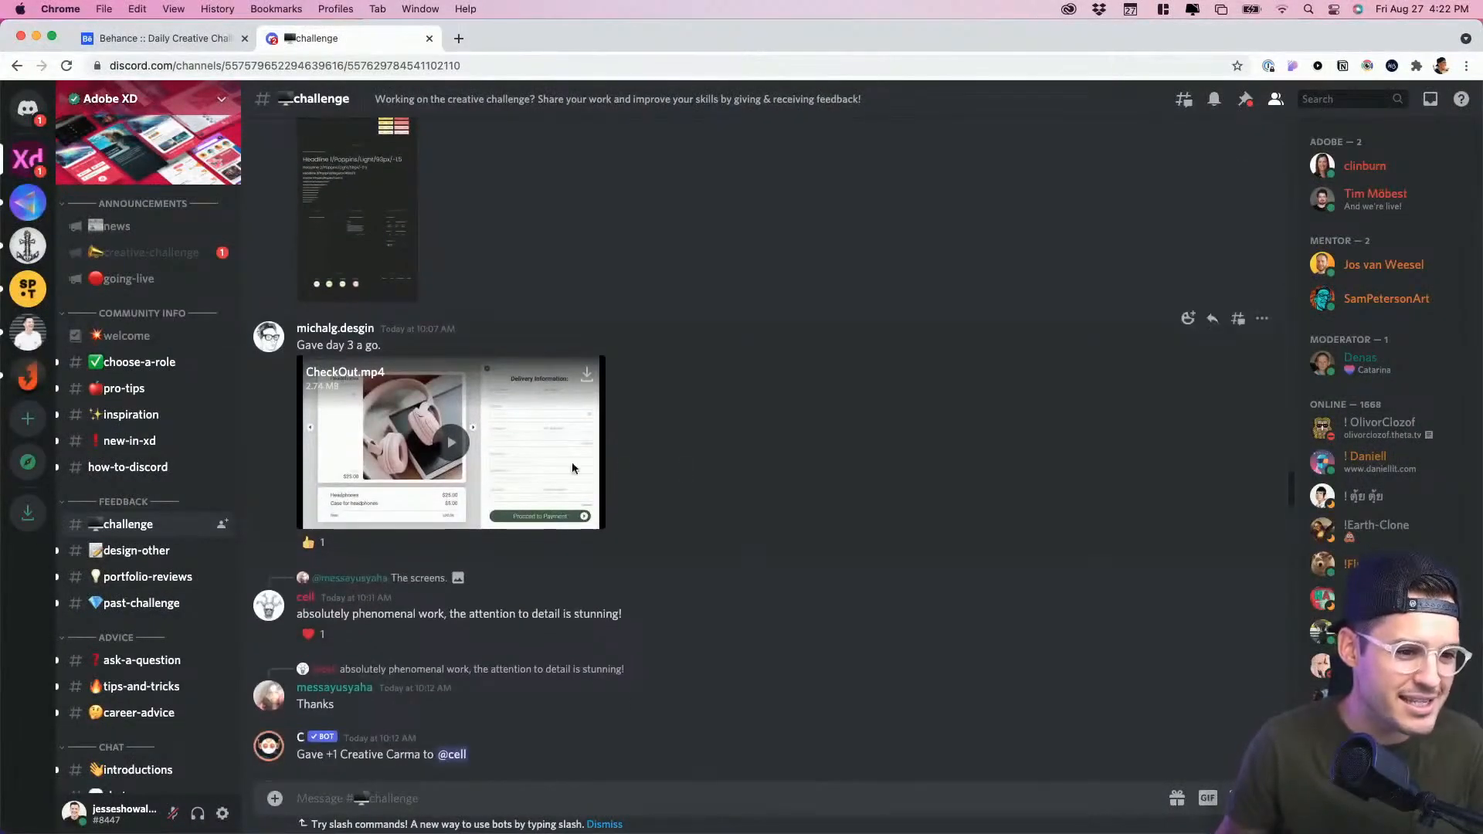
Step: Watch the headphones CheckOut.mp4 submission in full screen, then return to the channel
left_click(452, 452)
left_click(593, 520)
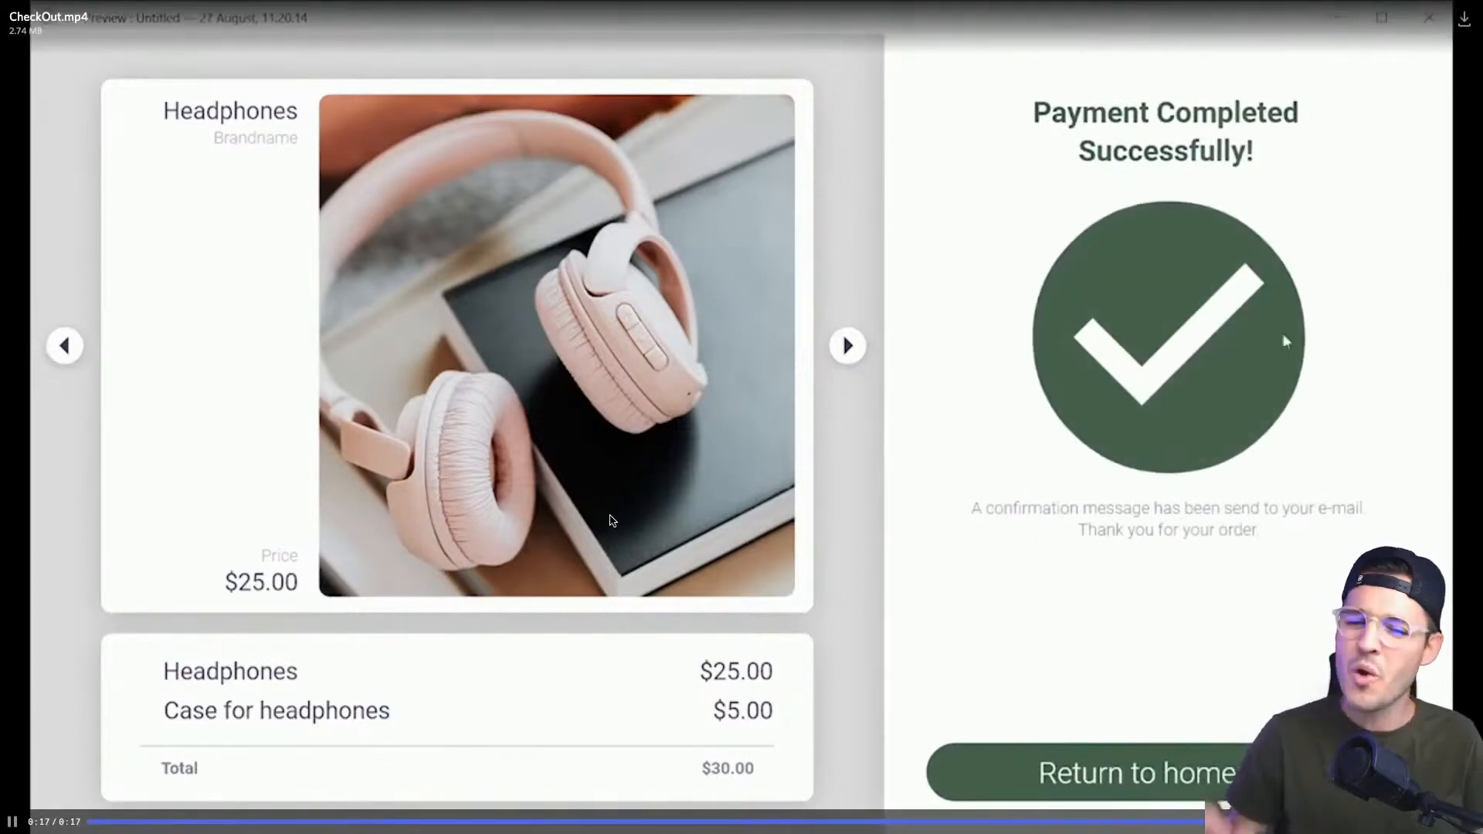
key("Escape")
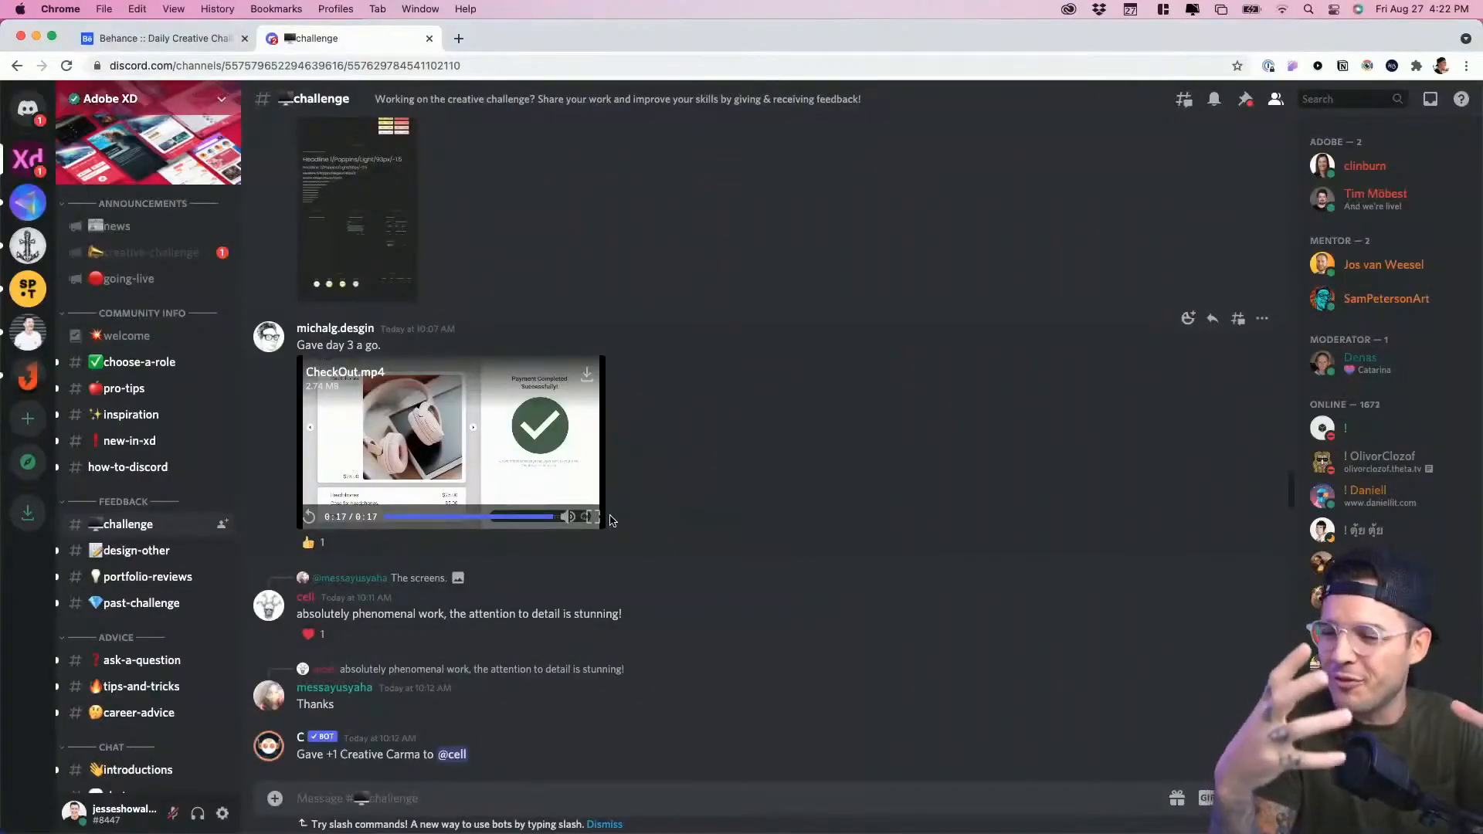
Step: Find the Ecommerce Checkout submission further down the channel and open its Behance project link in a new tab
scroll(610, 624, "down", 6)
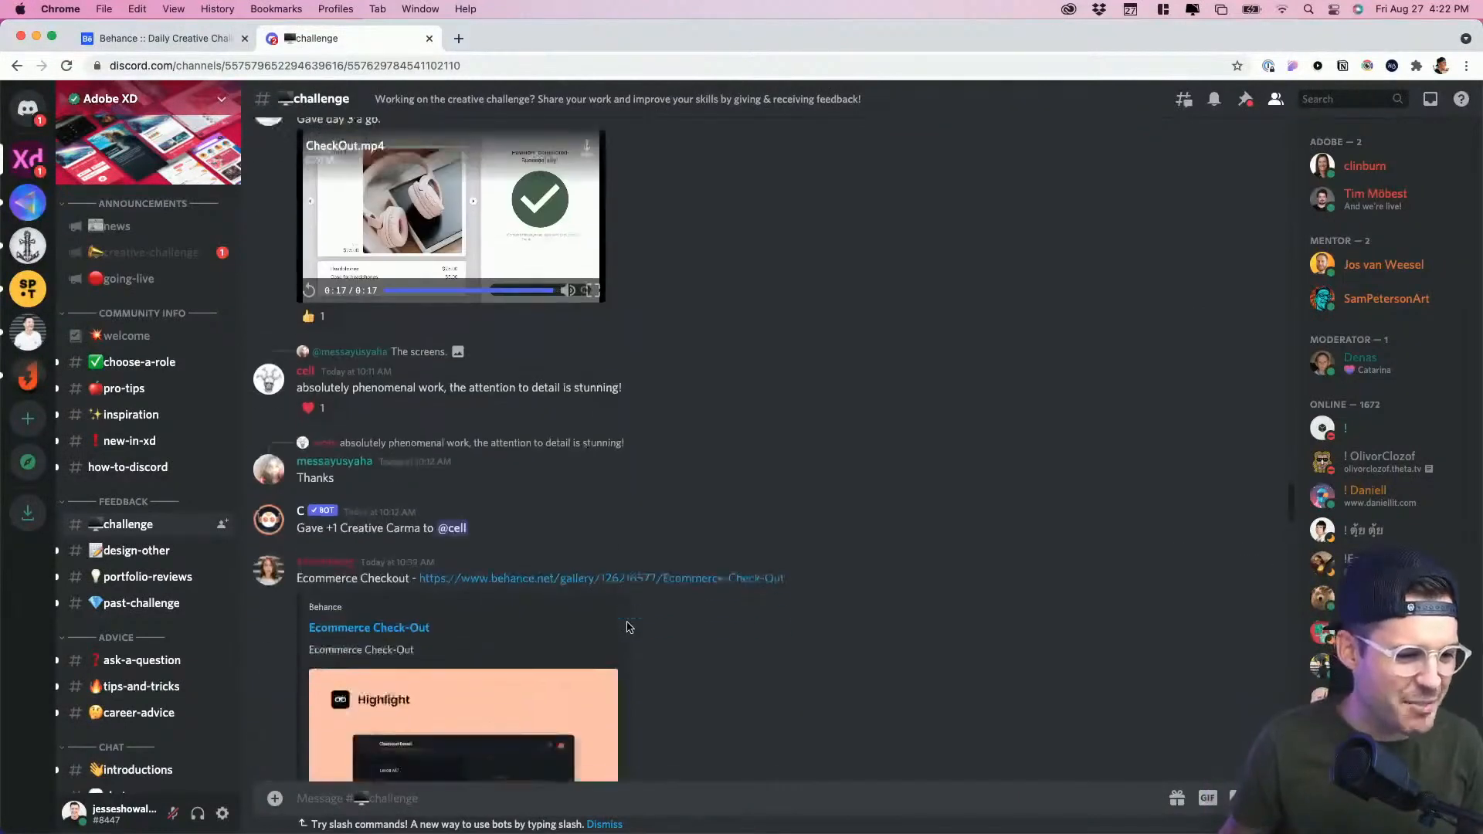
scroll(610, 624, "down", 2)
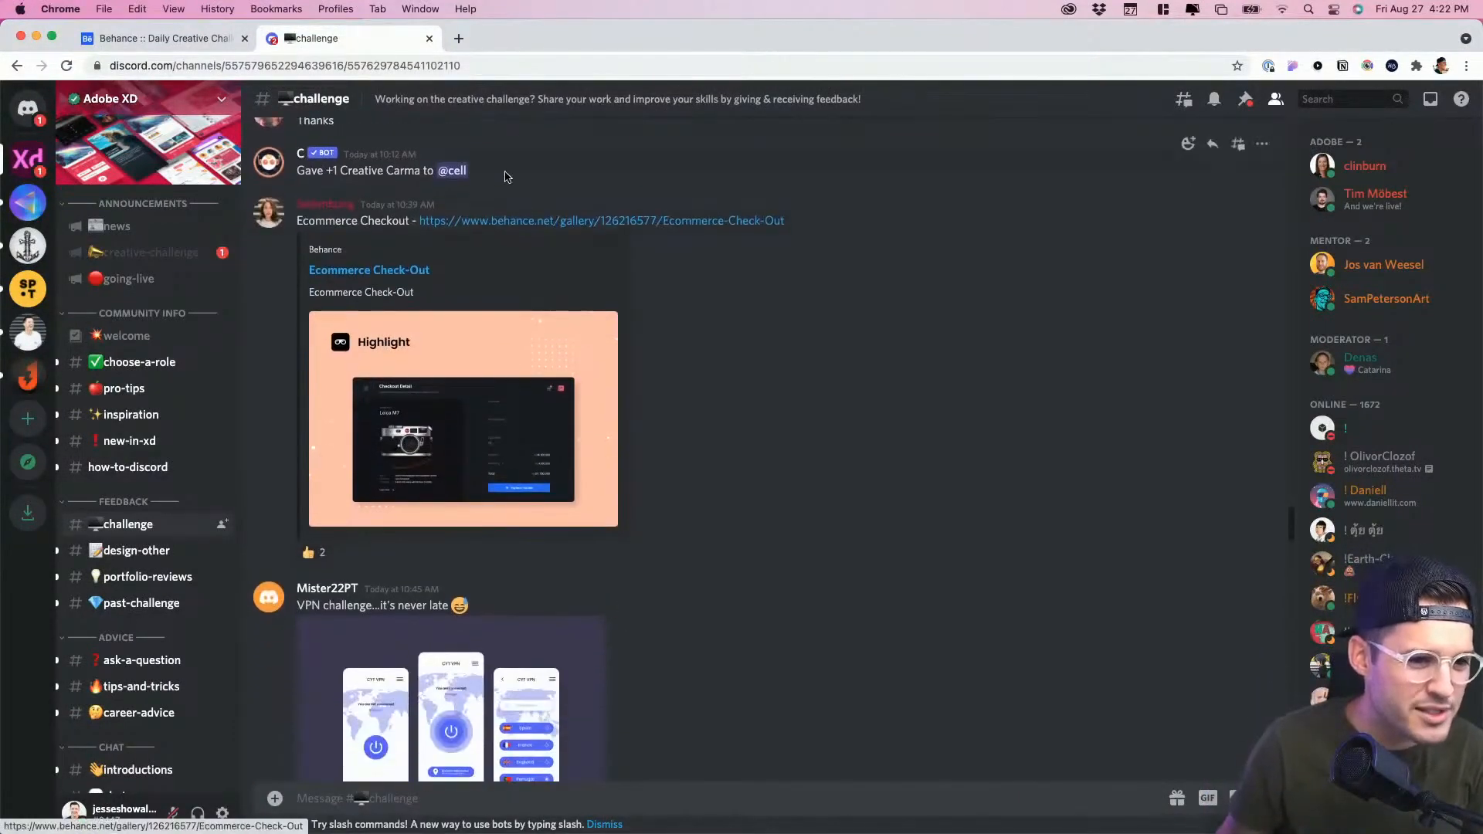
left_click(541, 220)
Step: Enlarge the CYT VPN challenge mockup image in the channel to examine its three screens, then close it
scroll(809, 555, "down", 3)
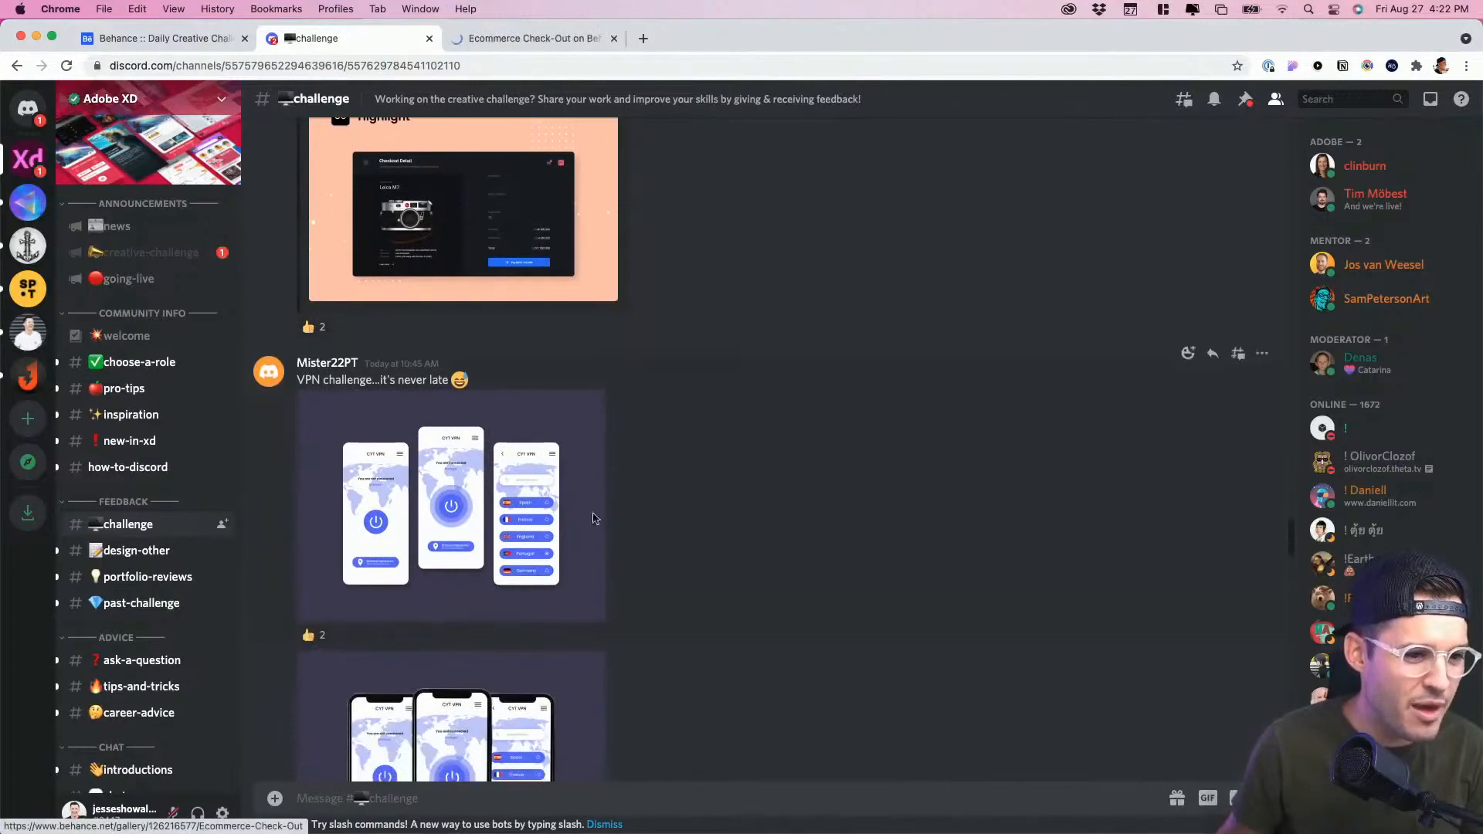
left_click(416, 482)
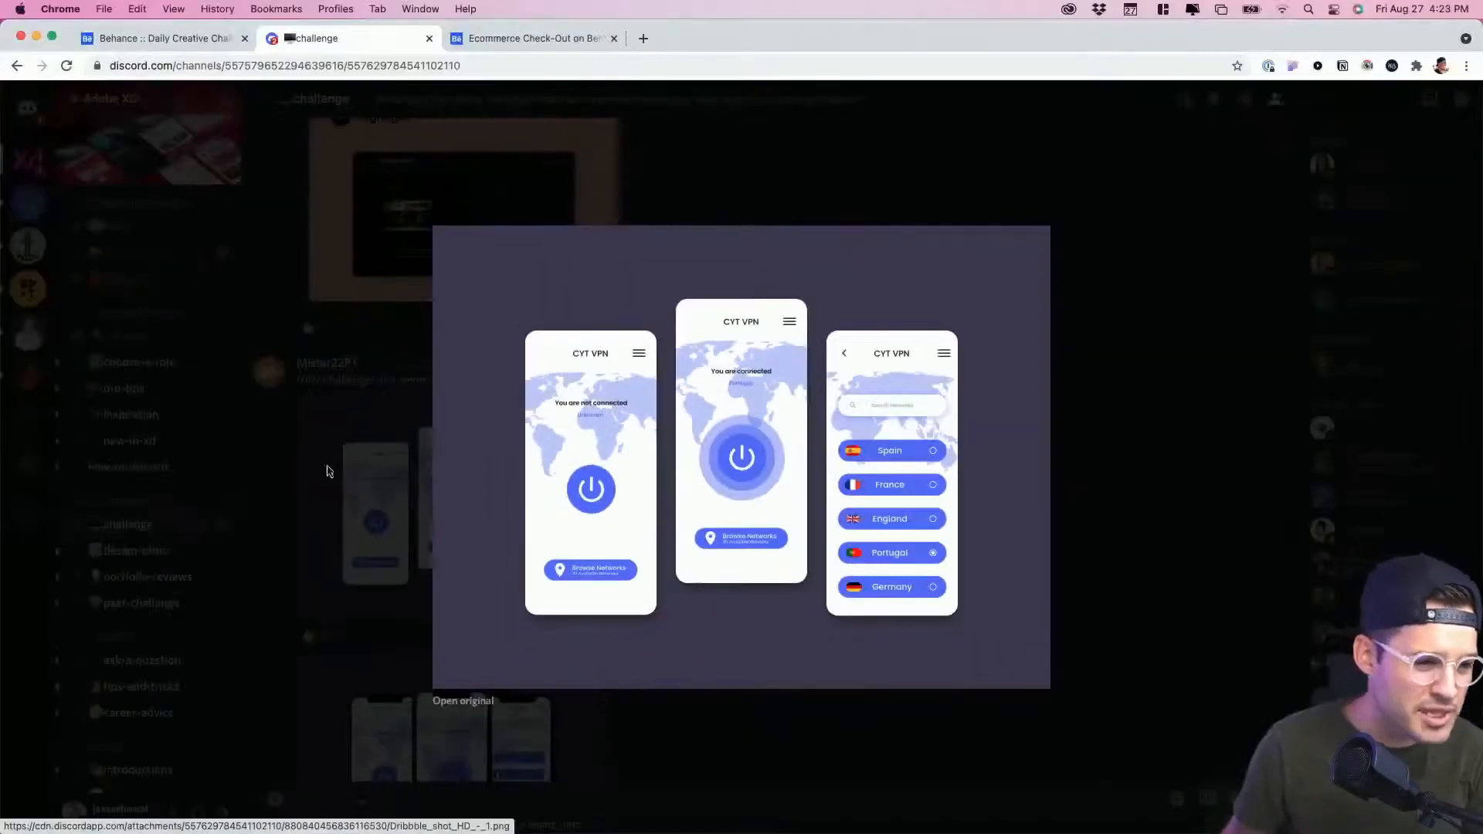
left_click(213, 469)
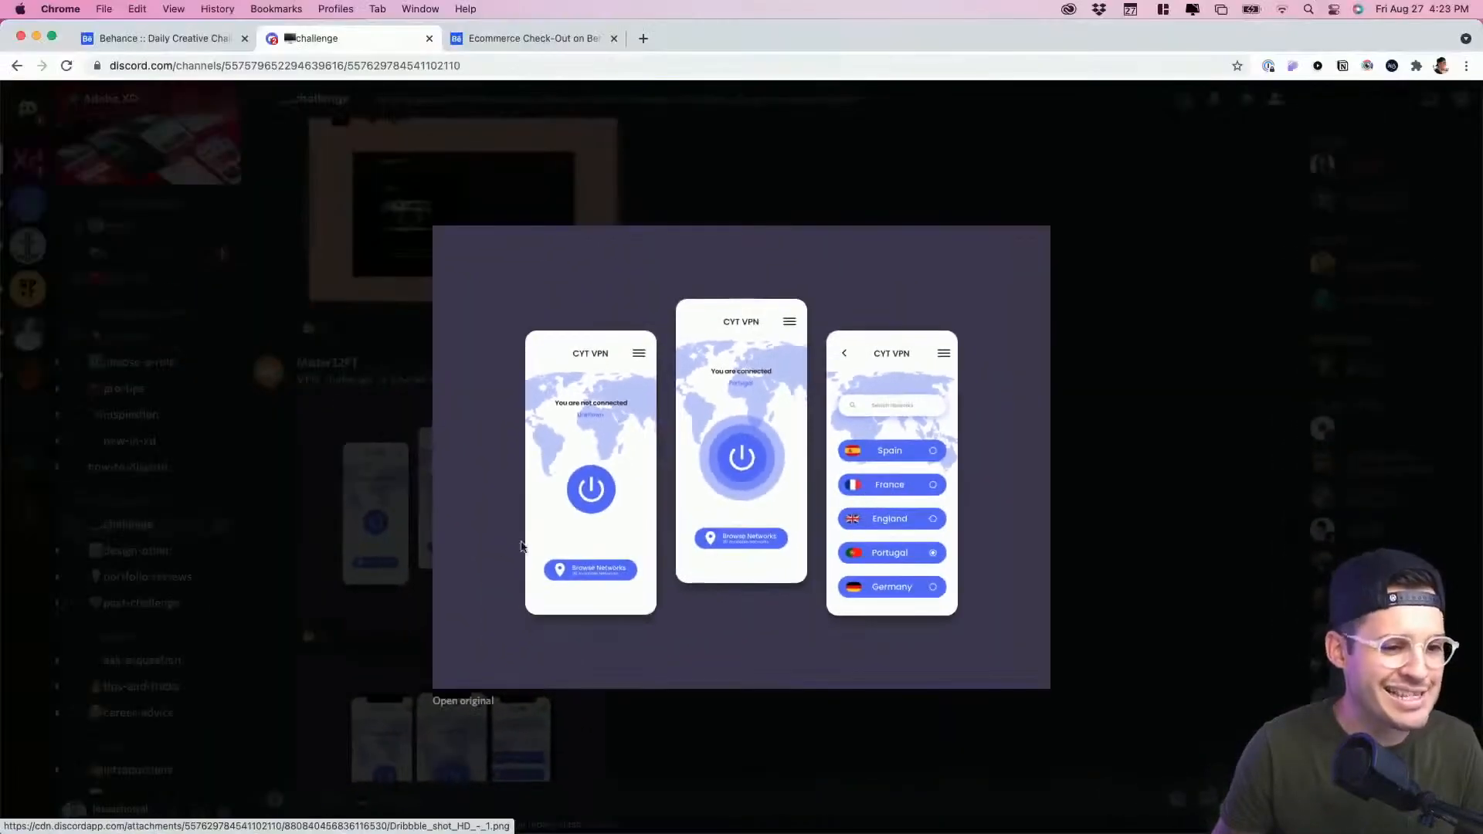
left_click(224, 500)
Step: Find the orange sneaker Ecommerce Check-Out submission and watch ecomerce.mp4 in full screen, then return to the channel
scroll(397, 501, "down", 4)
scroll(668, 564, "down", 10)
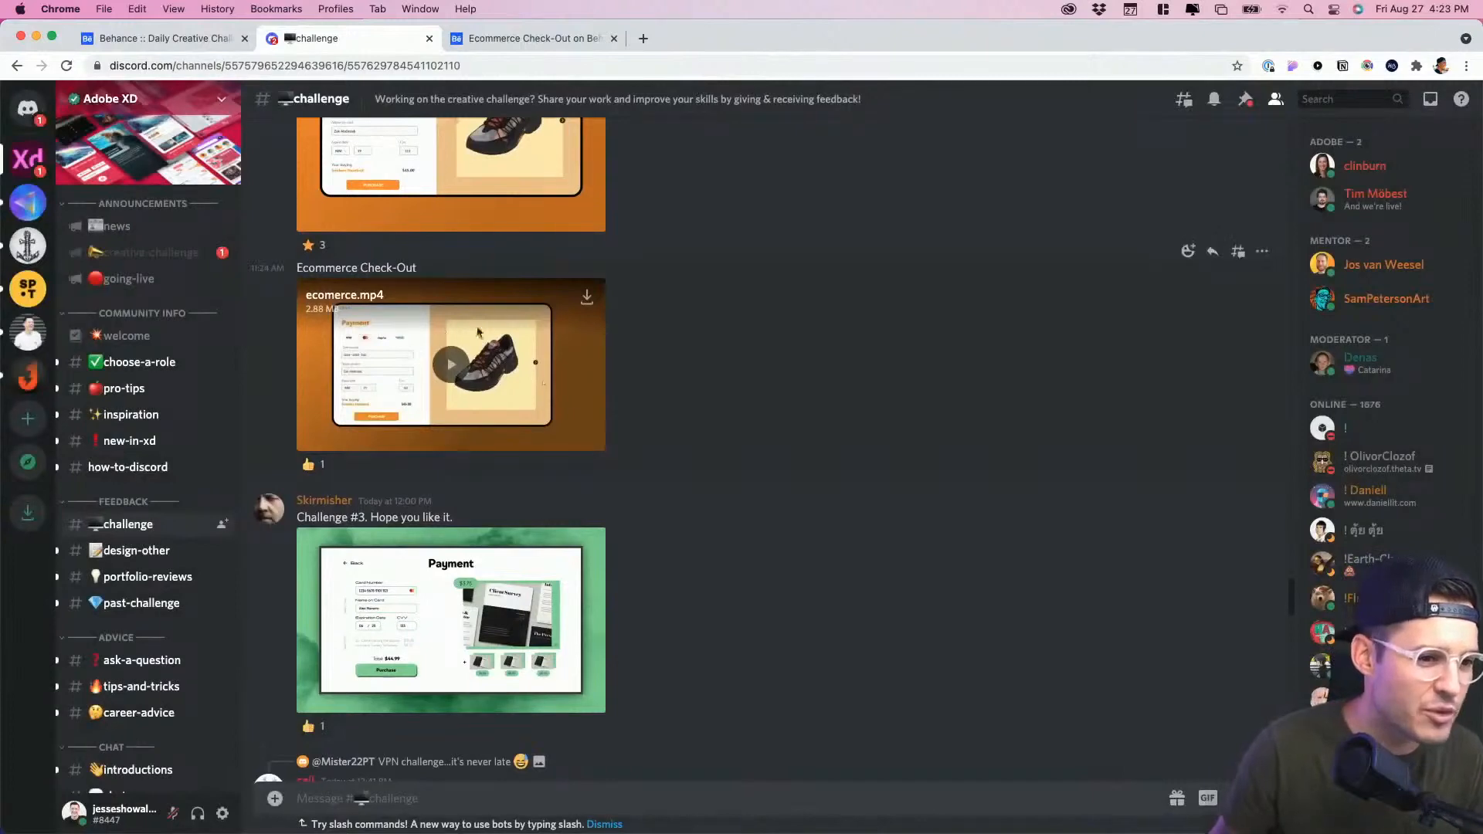
scroll(478, 333, "up", 3)
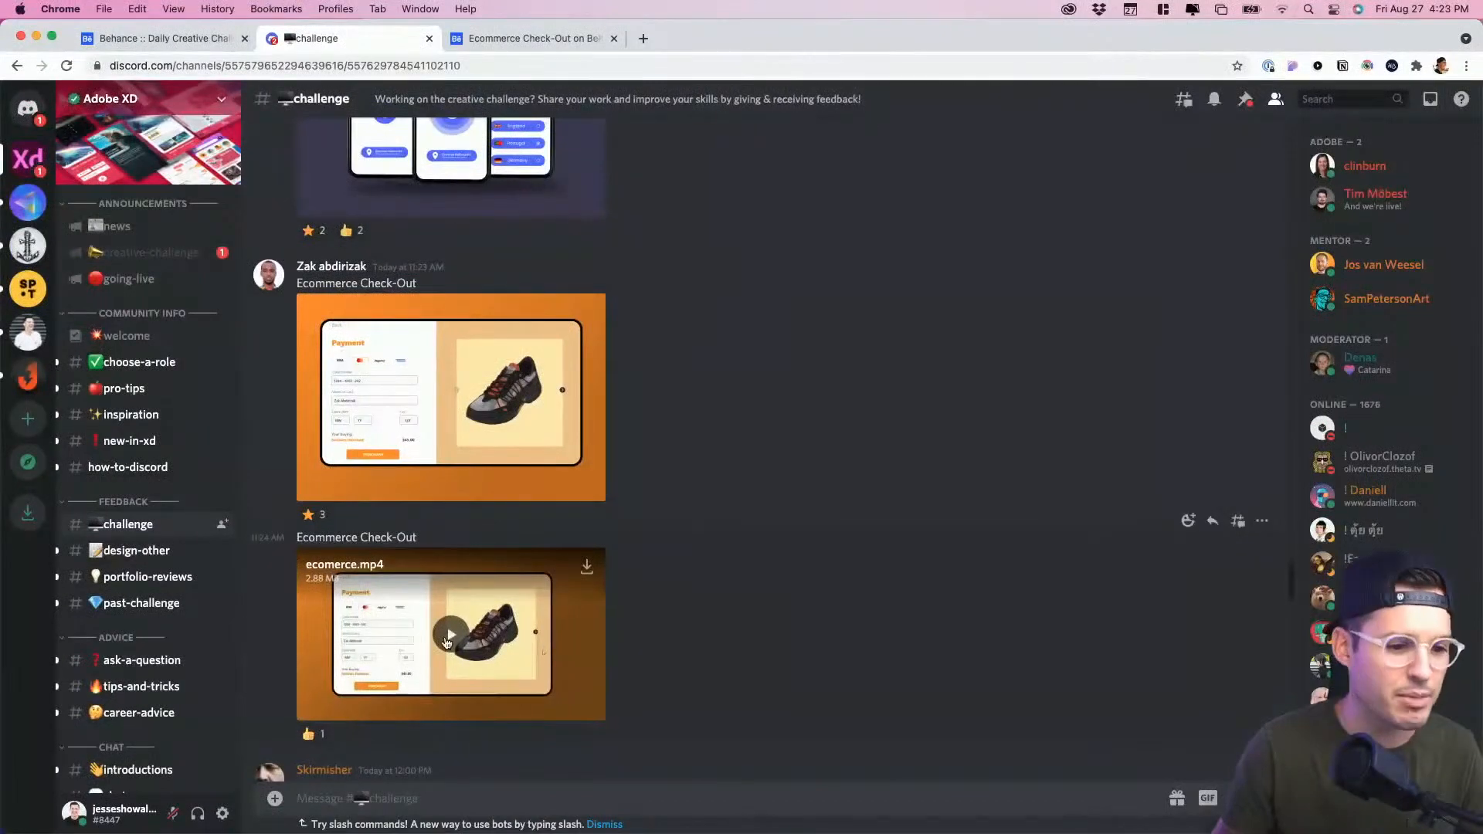
left_click(447, 643)
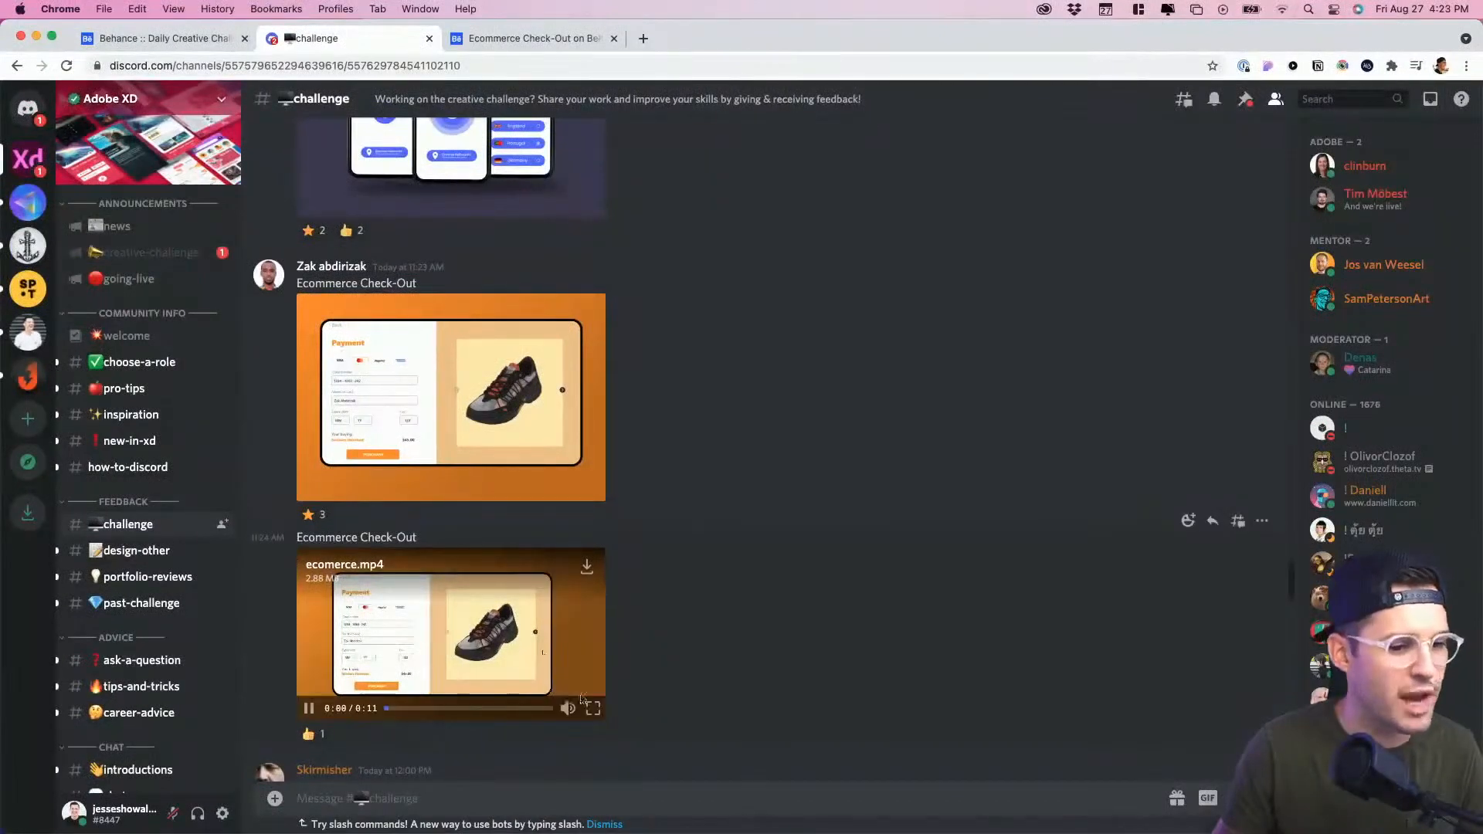
left_click(591, 707)
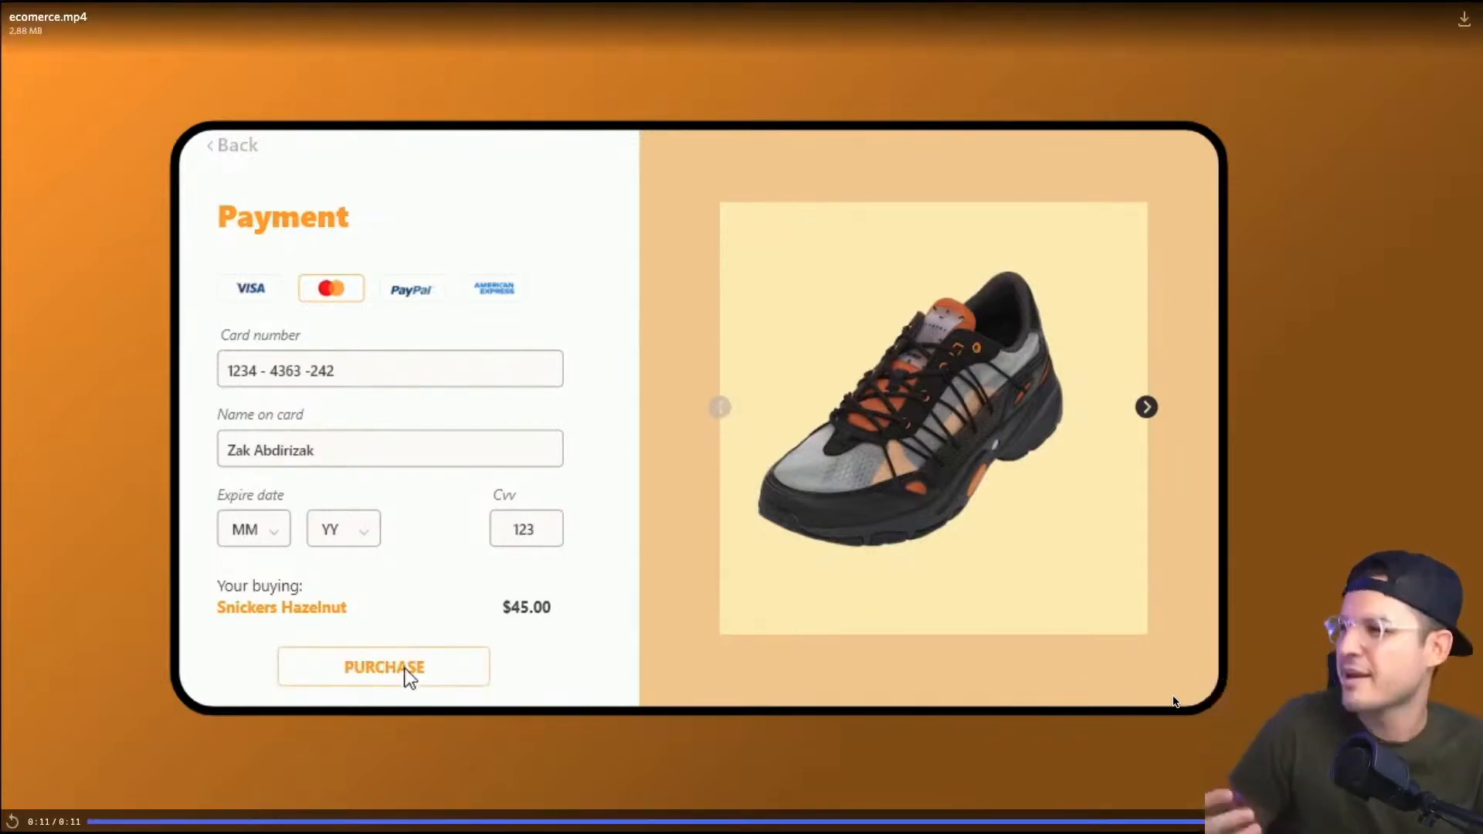
key("Escape")
Step: Look through the remaining channel submissions and play the VEGO checkout video in full screen
scroll(878, 683, "down", 7)
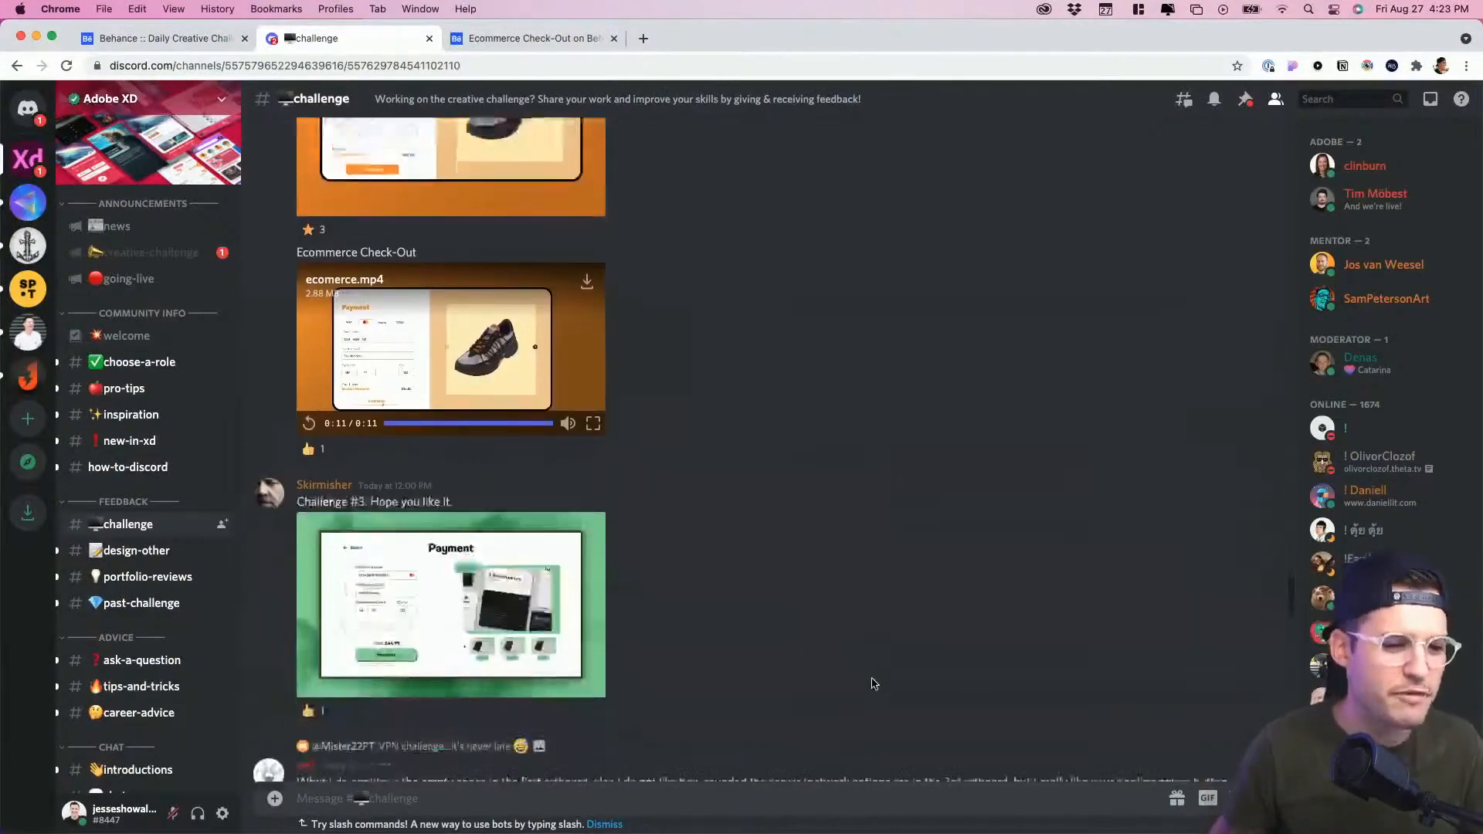
scroll(841, 651, "down", 8)
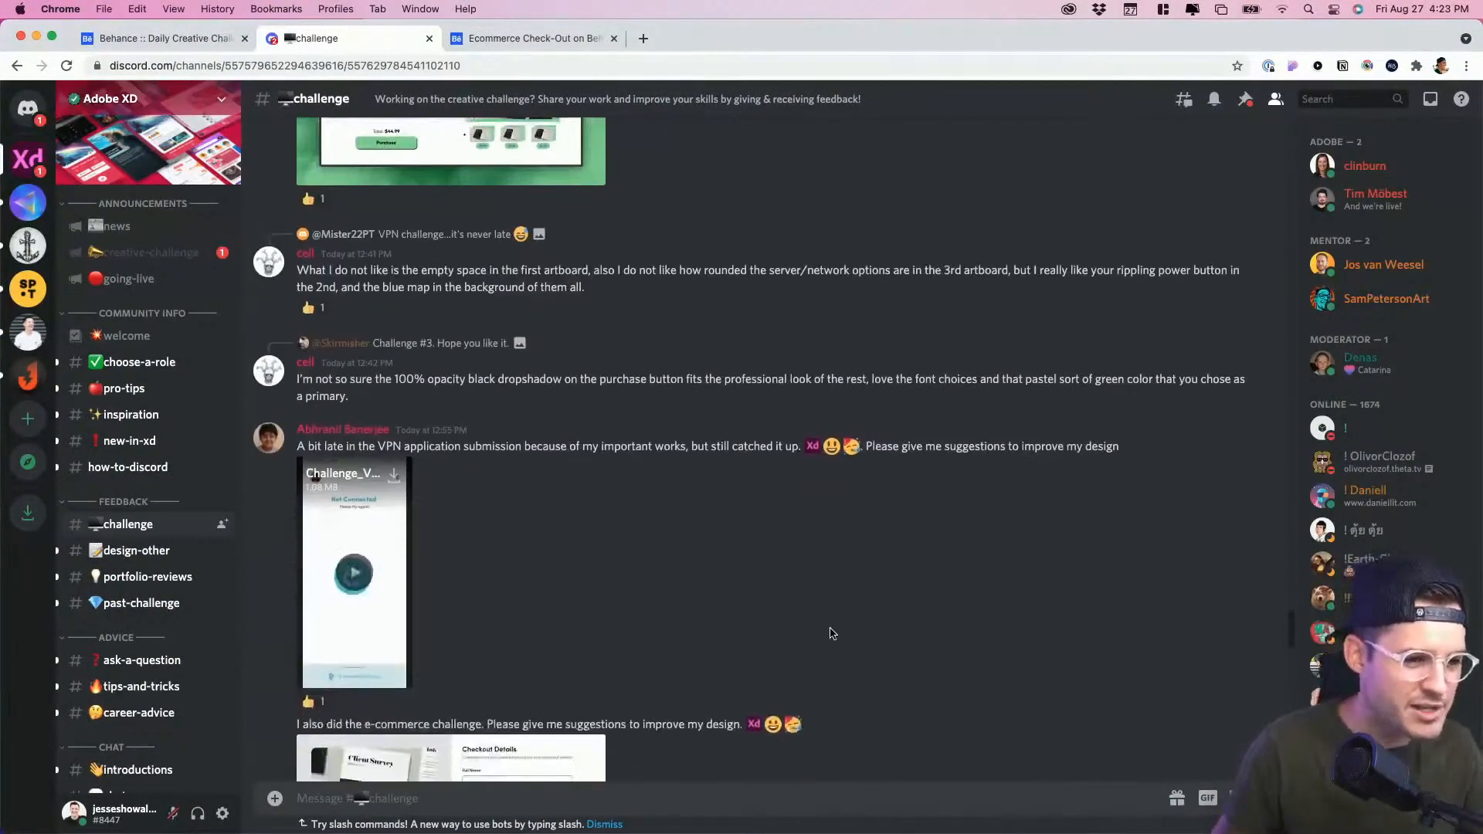
scroll(832, 633, "down", 15)
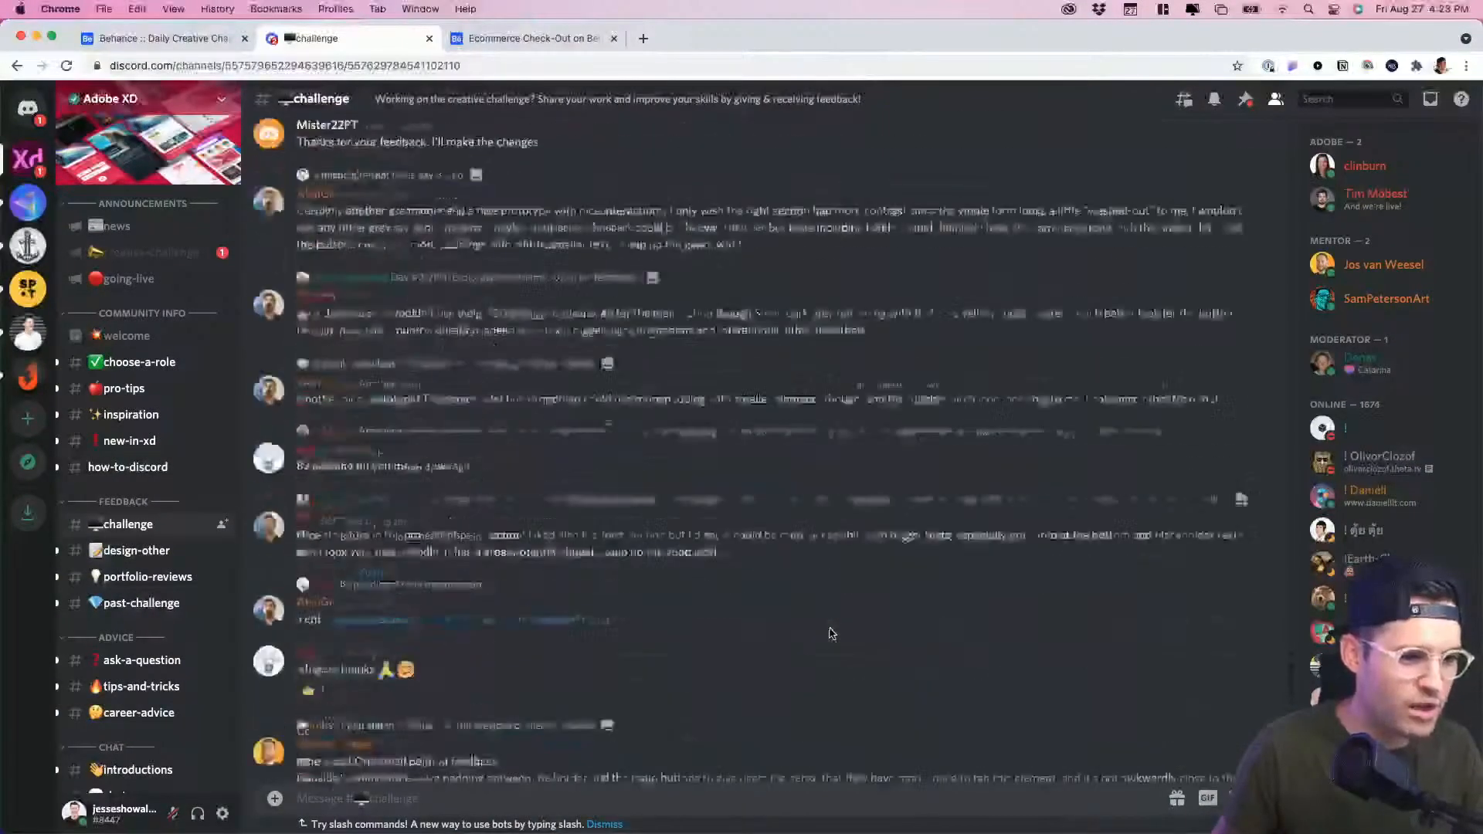
scroll(832, 633, "down", 20)
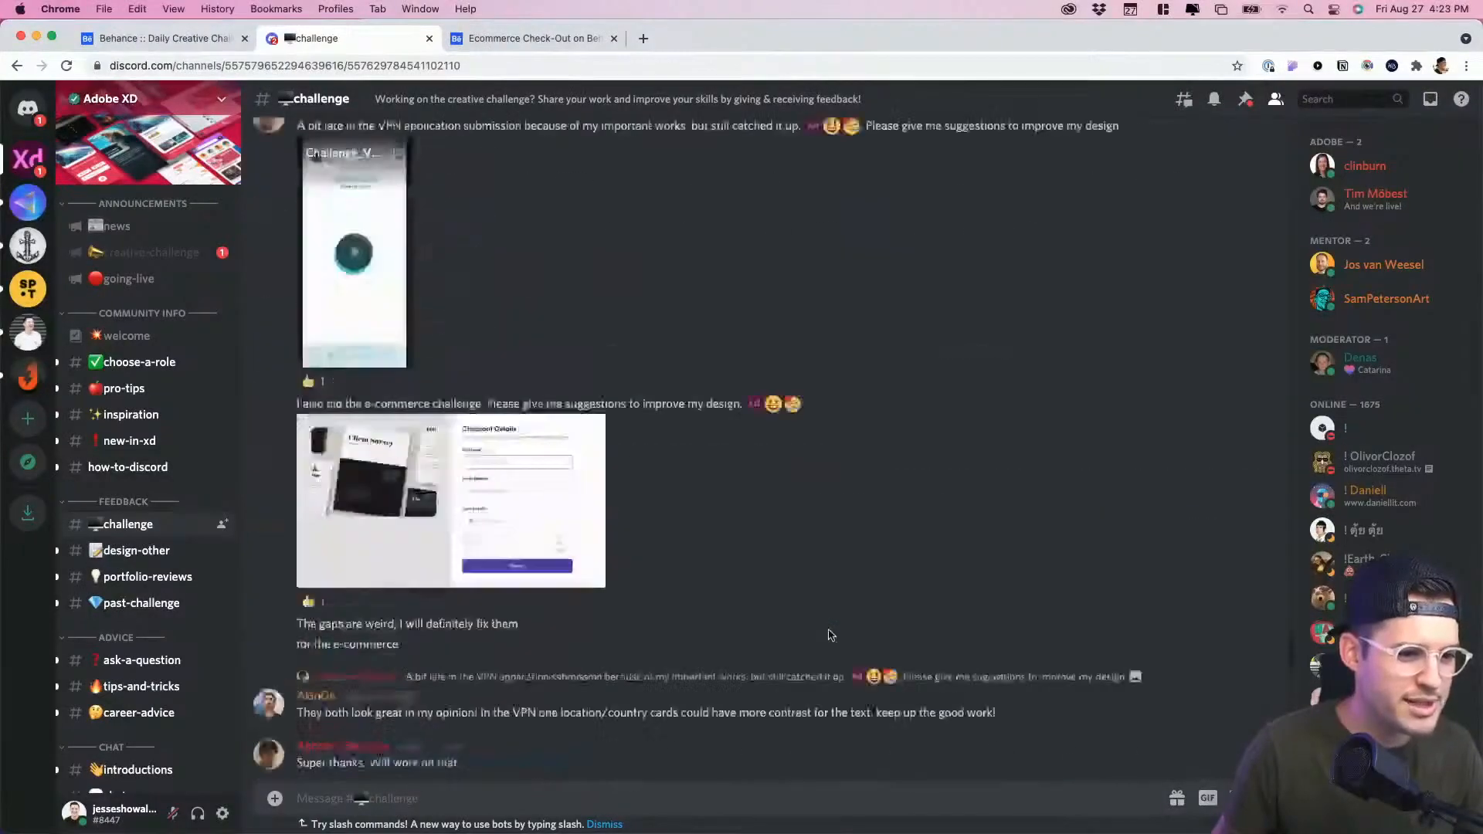
scroll(831, 637, "up", 15)
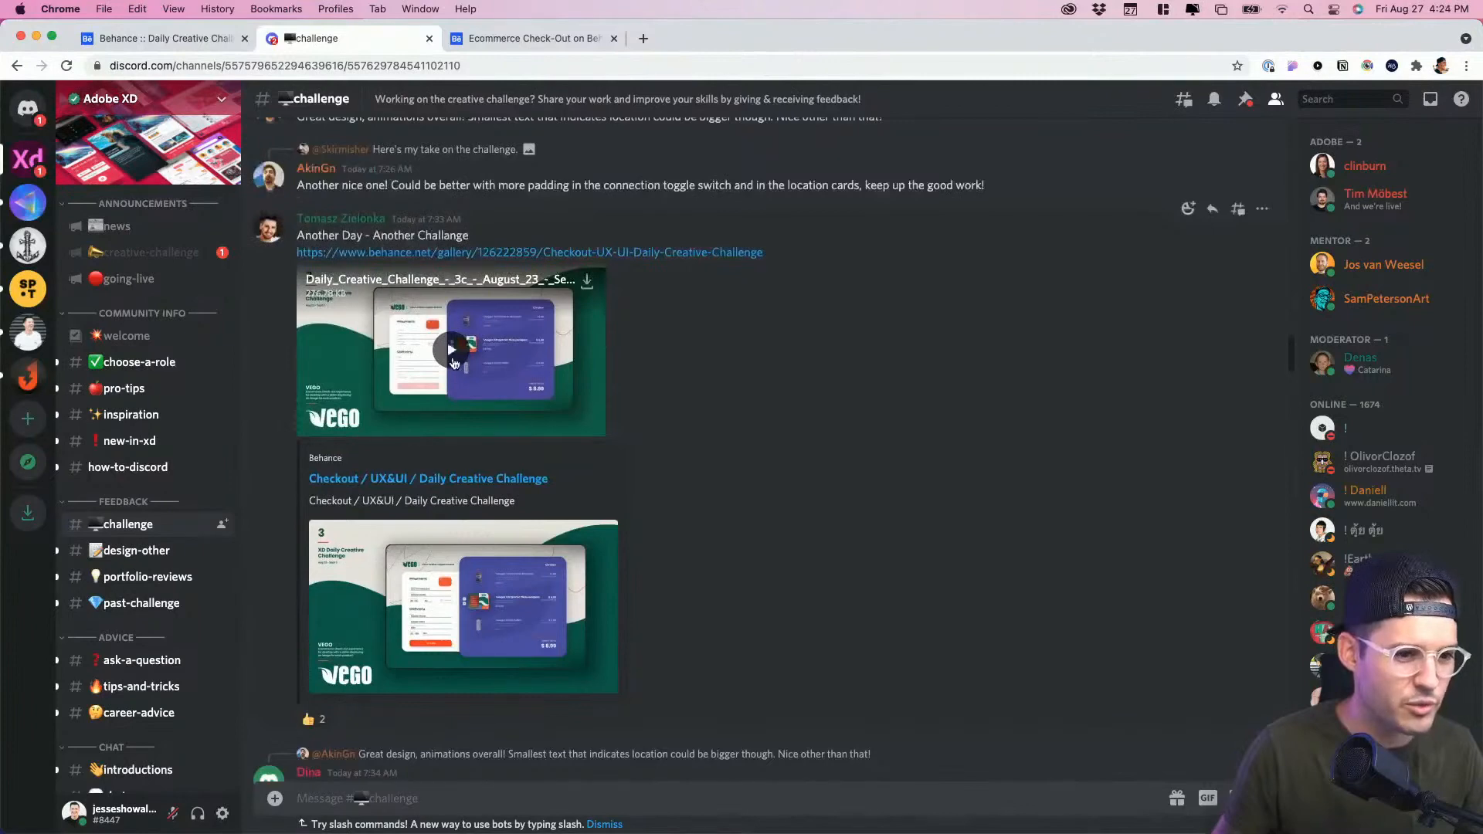
left_click(454, 358)
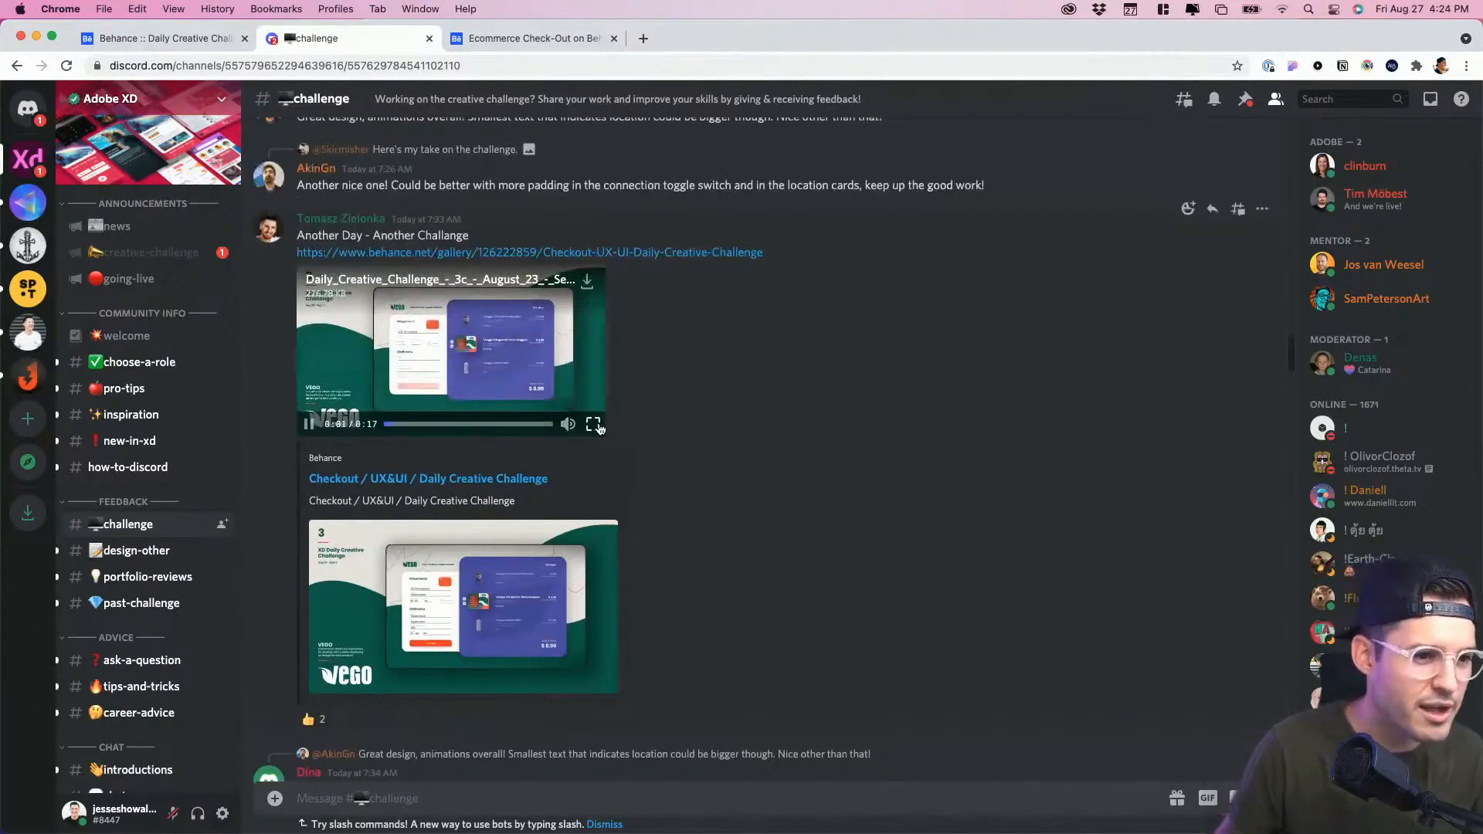
left_click(593, 425)
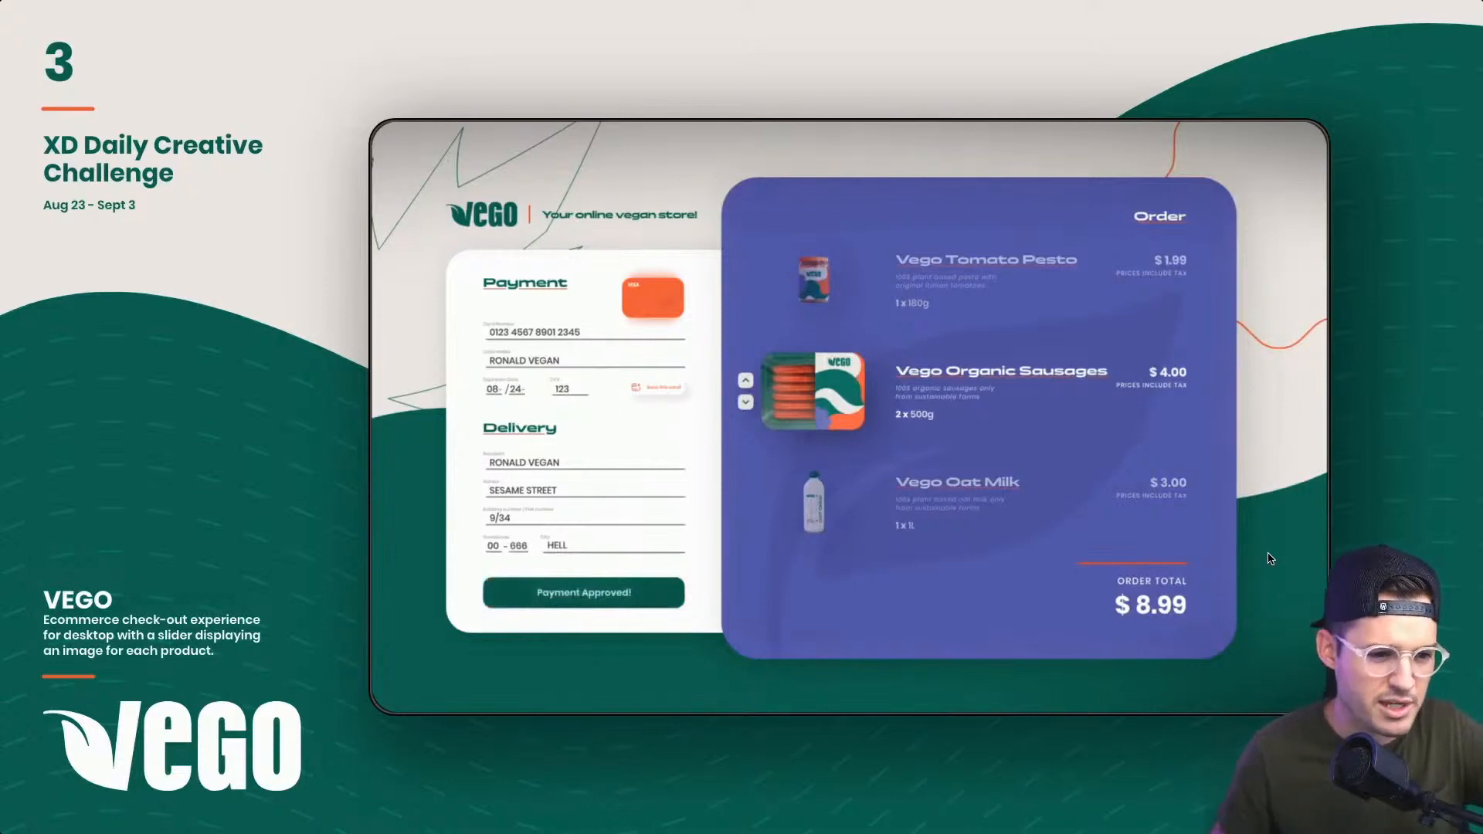
Step: Pause the VEGO video, replay its payment animation from 0:13, and leave full screen
left_click(940, 555)
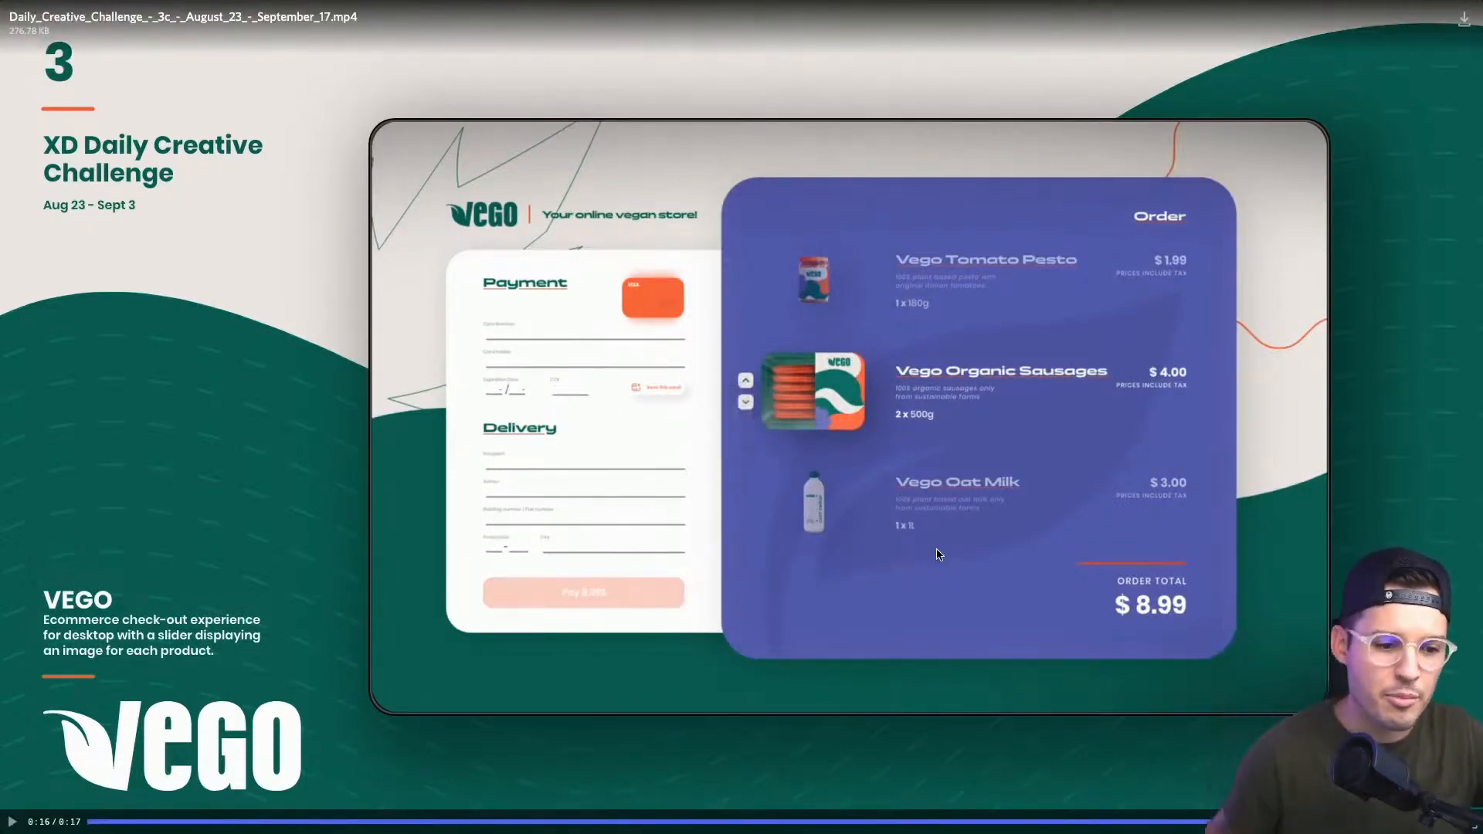
left_click(1121, 824)
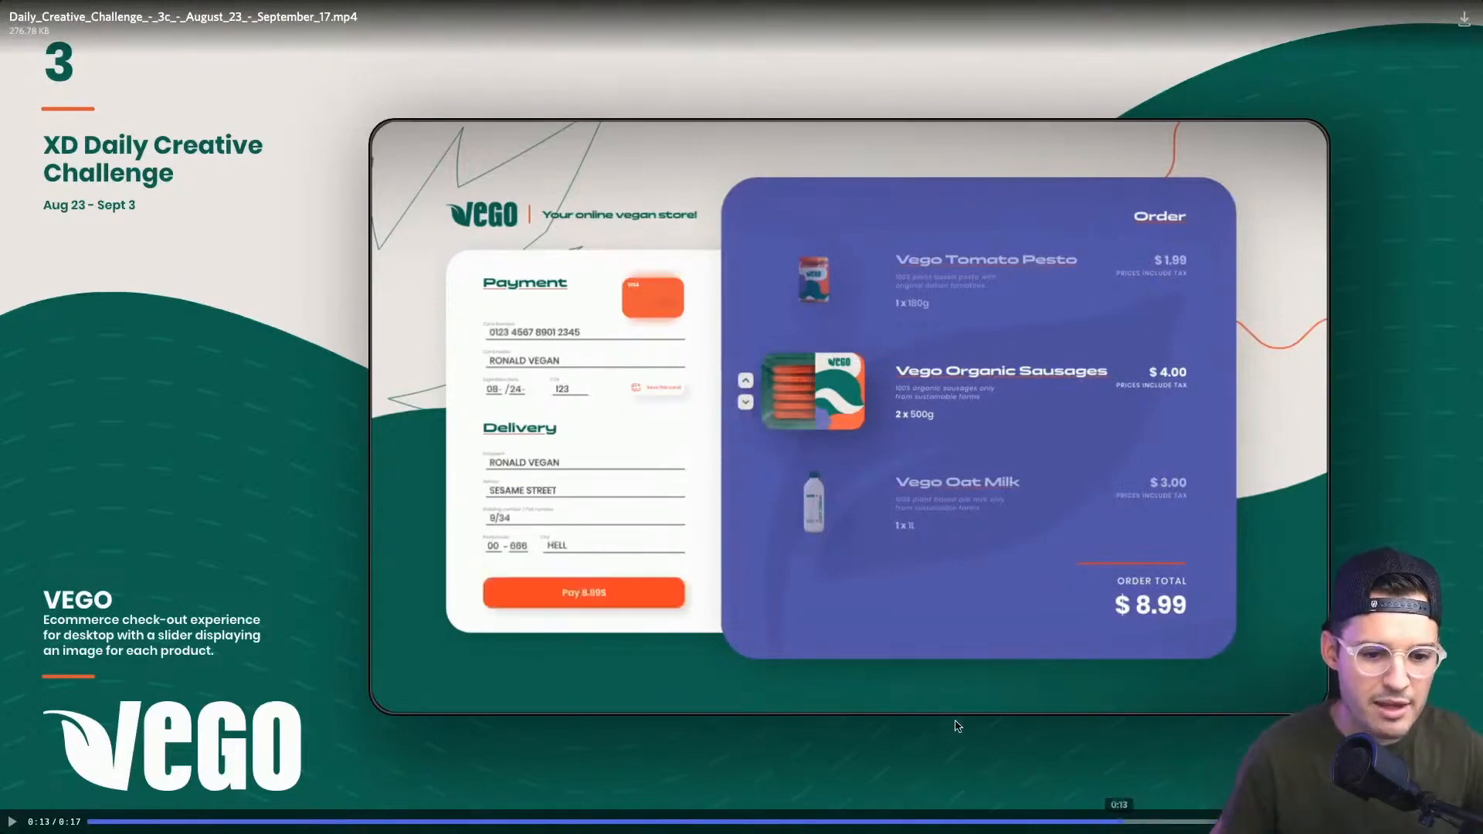
left_click(14, 824)
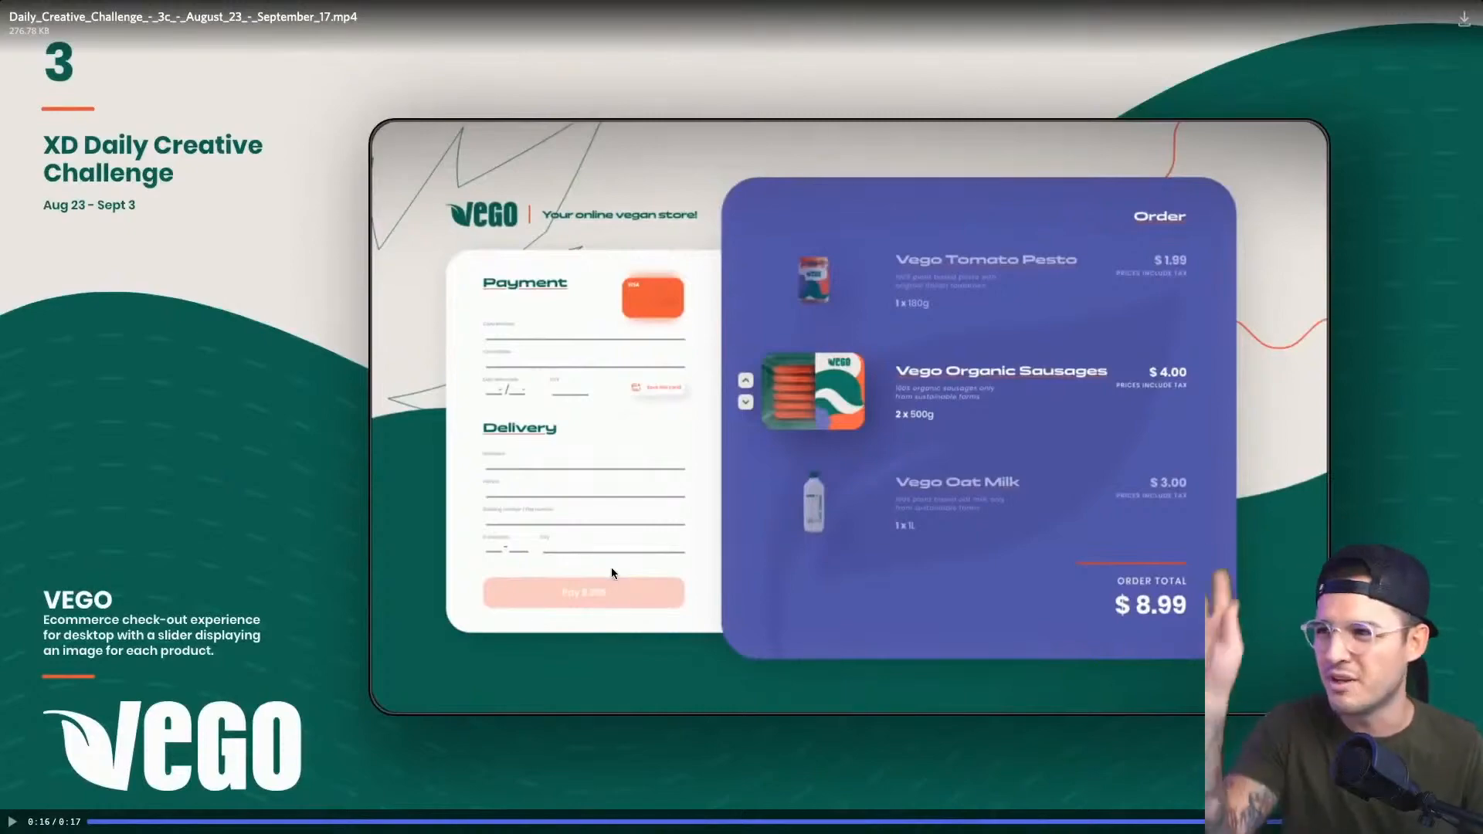
key("Escape")
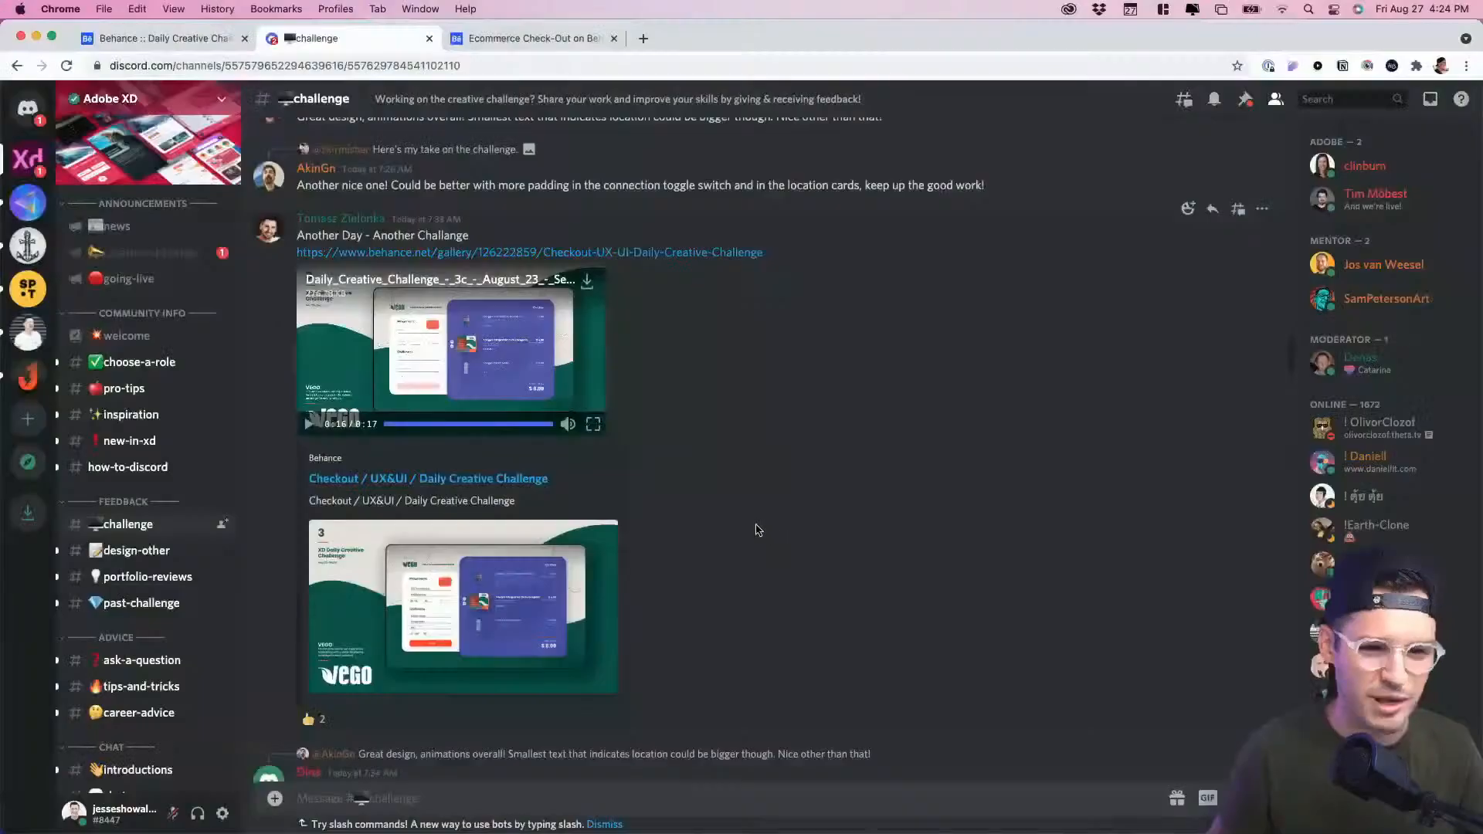
Step: Skim the earlier channel posts, then switch to the Ecommerce Check-Out project on Behance and enlarge its Highlight image
scroll(757, 530, "up", 5)
scroll(756, 530, "up", 5)
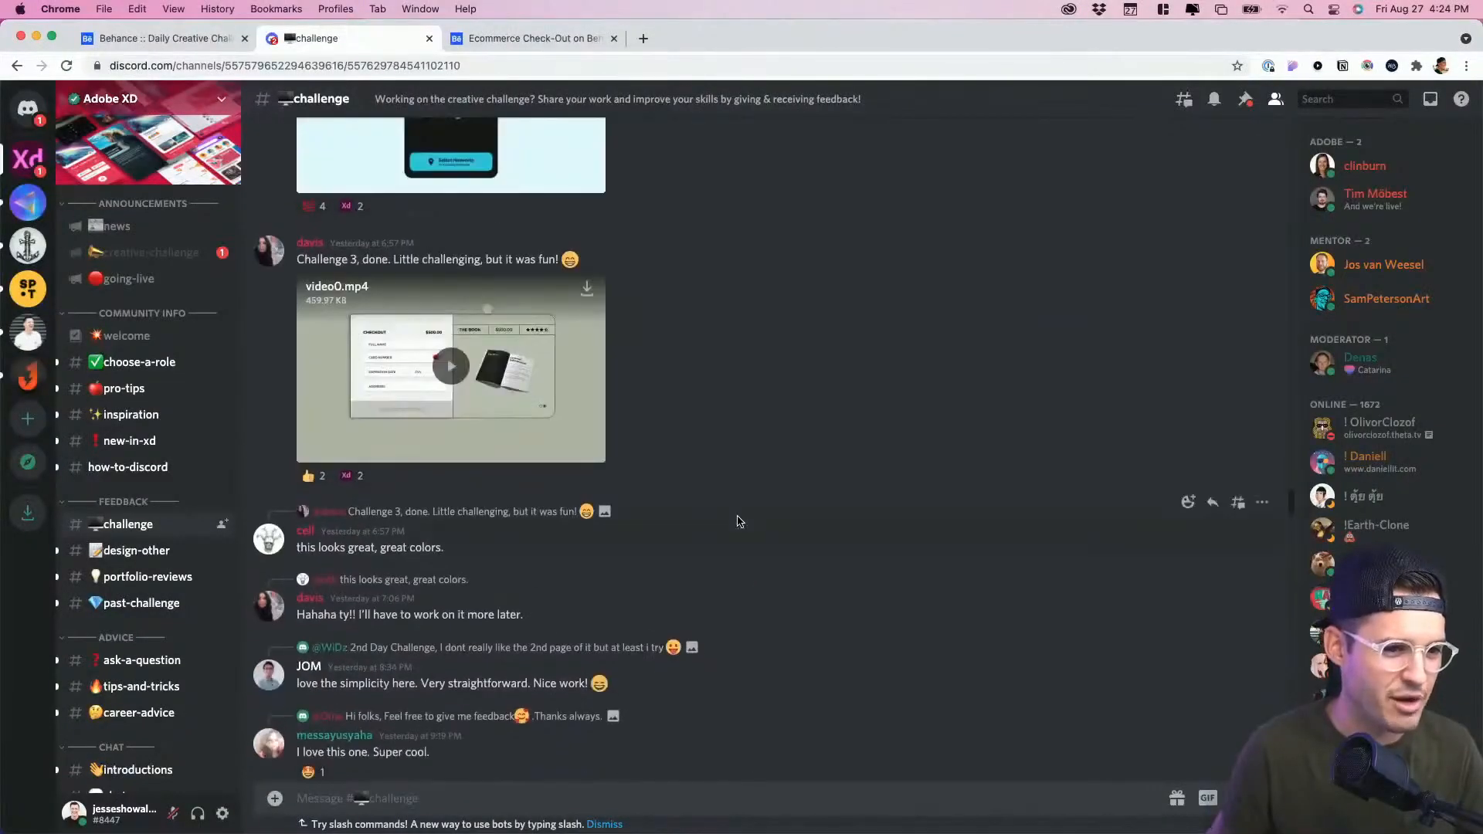
scroll(718, 505, "up", 10)
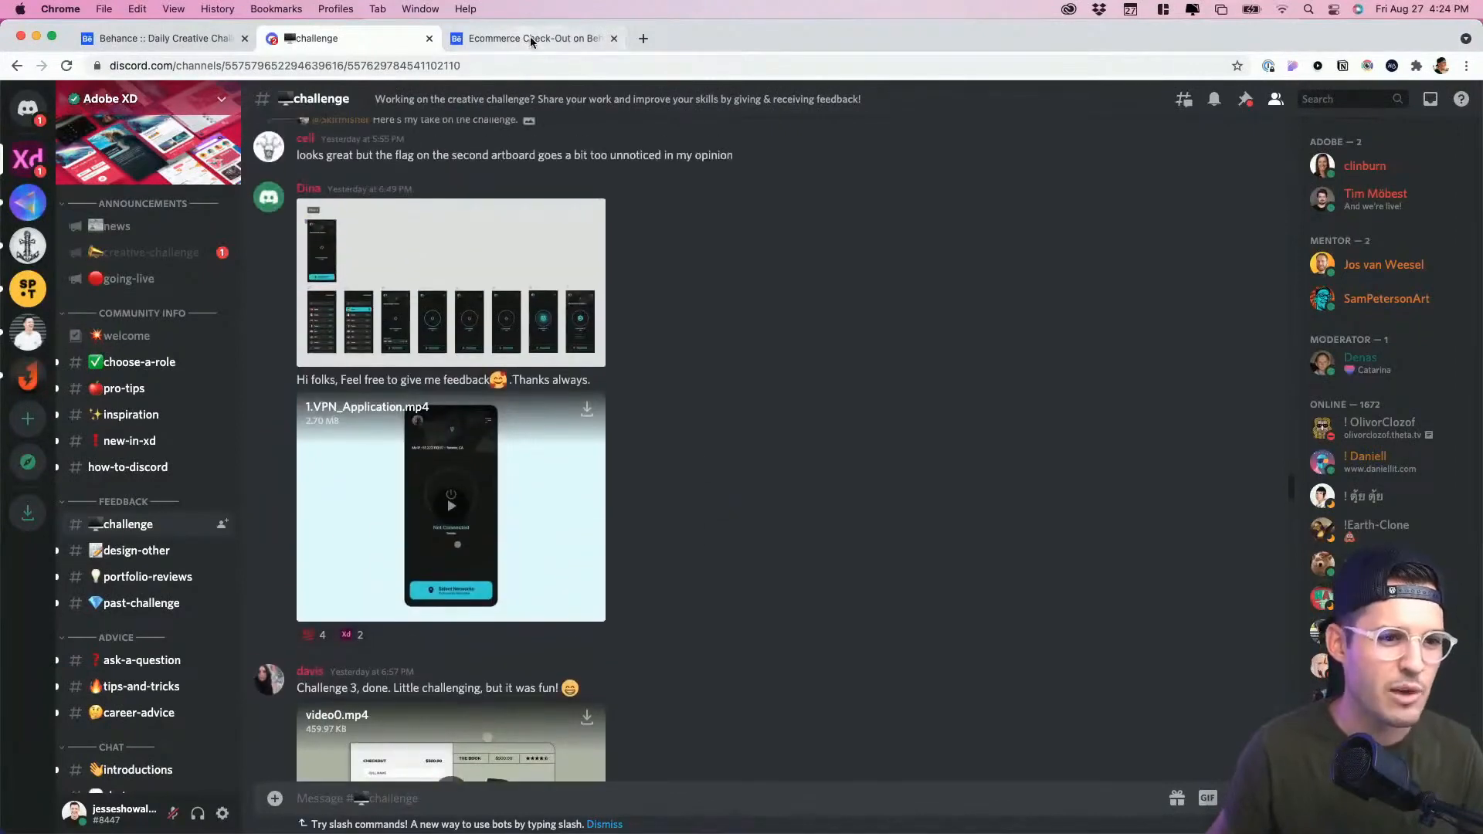
left_click(533, 40)
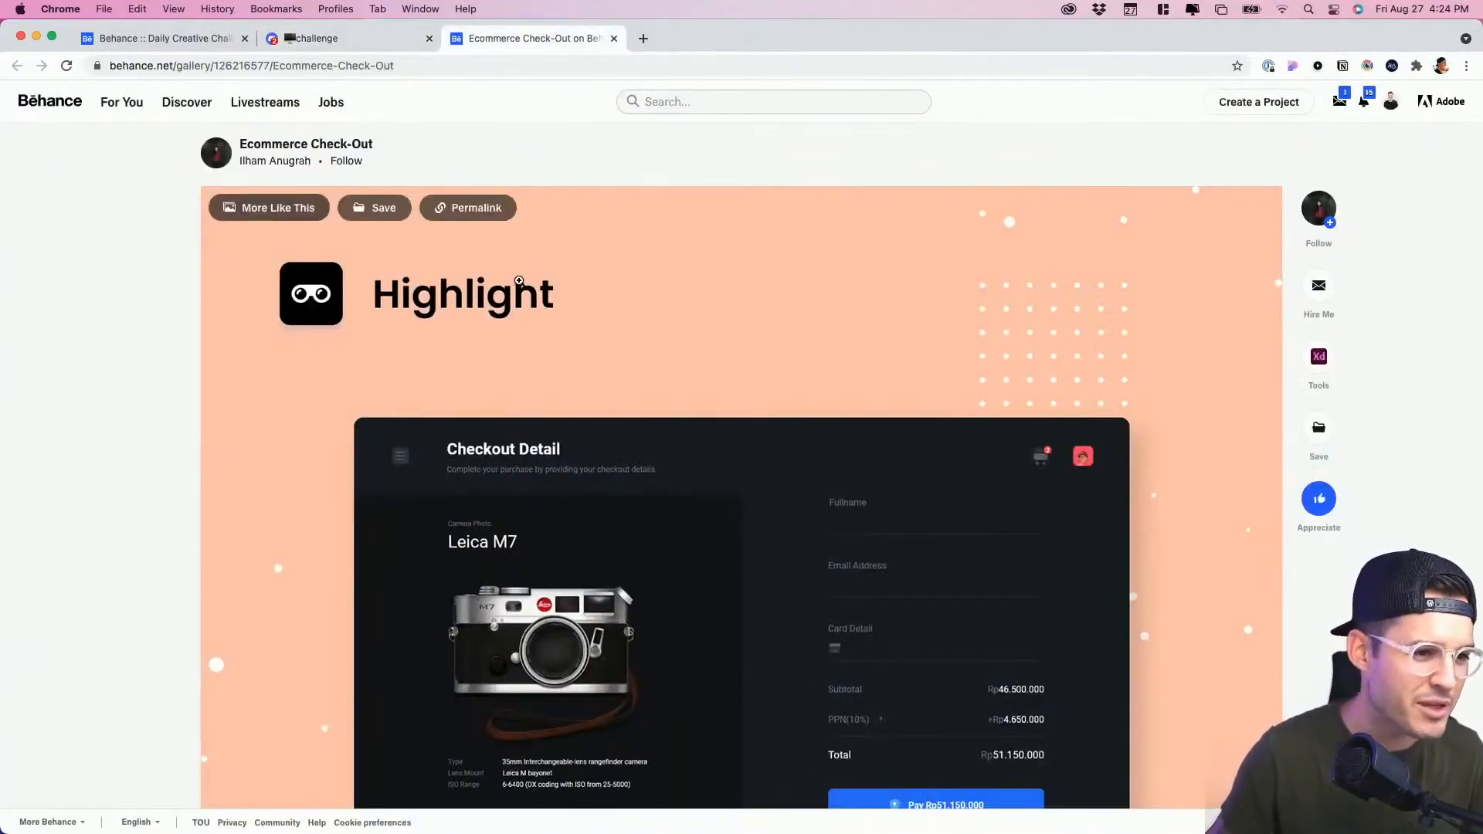
scroll(564, 287, "down", 3)
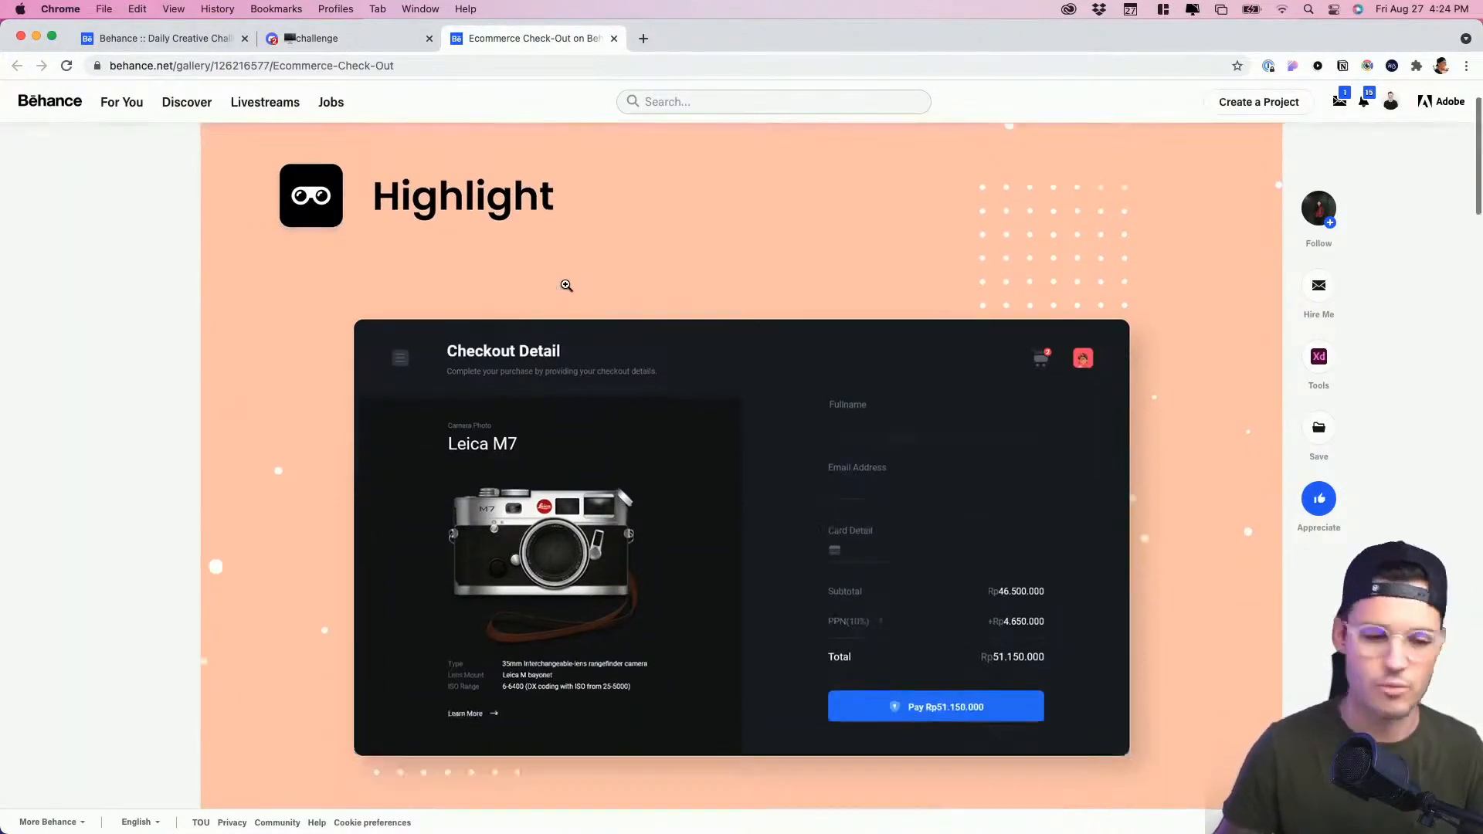
scroll(565, 286, "up", 2)
scroll(566, 286, "down", 1)
left_click(567, 286)
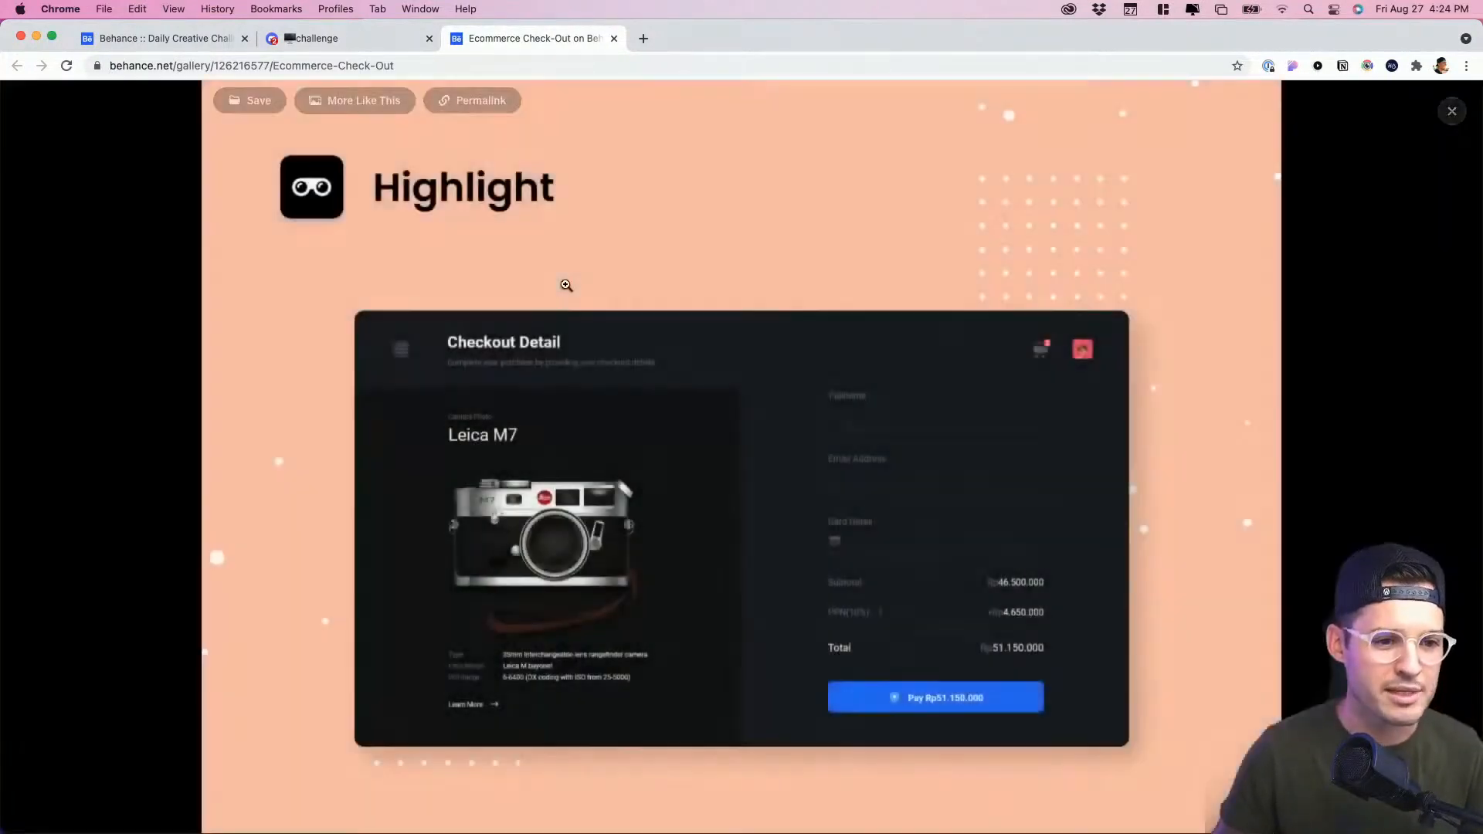
Step: Zoom in on the Leica M7 checkout screen in the Highlight image to examine its layout, then zoom back out
left_click(788, 475)
left_click(788, 474)
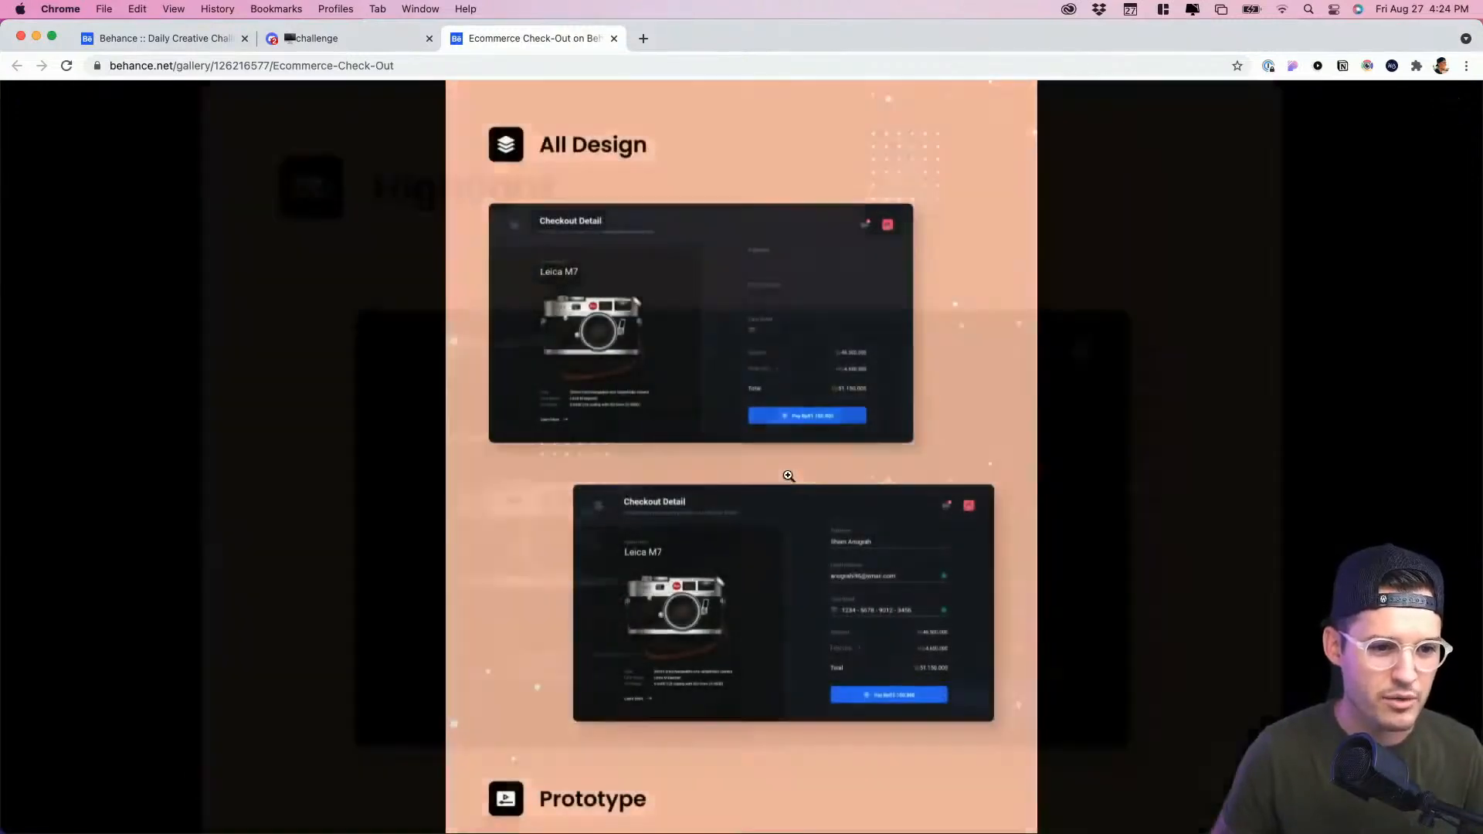
left_click(757, 489)
scroll(755, 565, "down", 5)
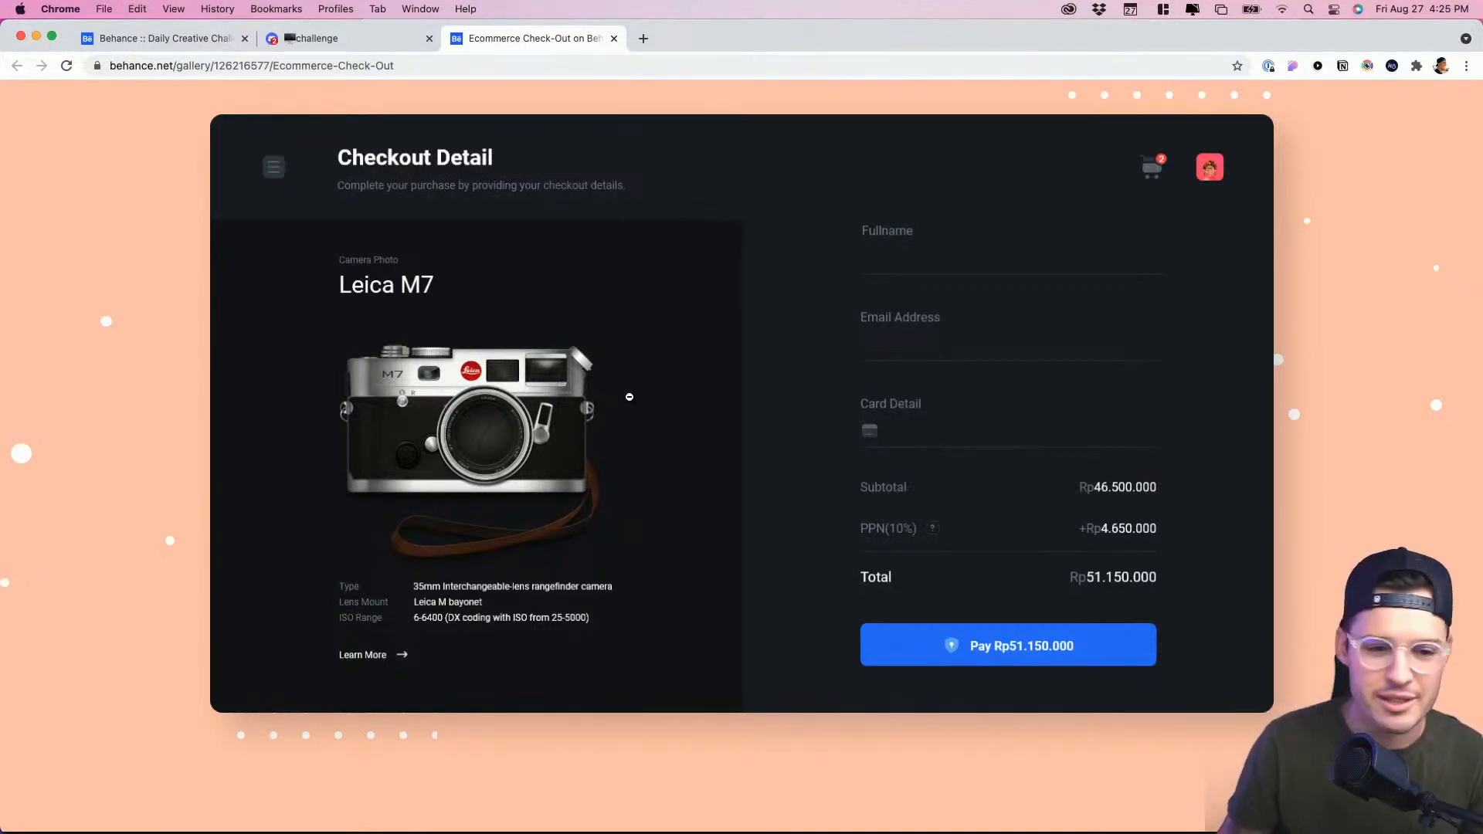
left_click(630, 397)
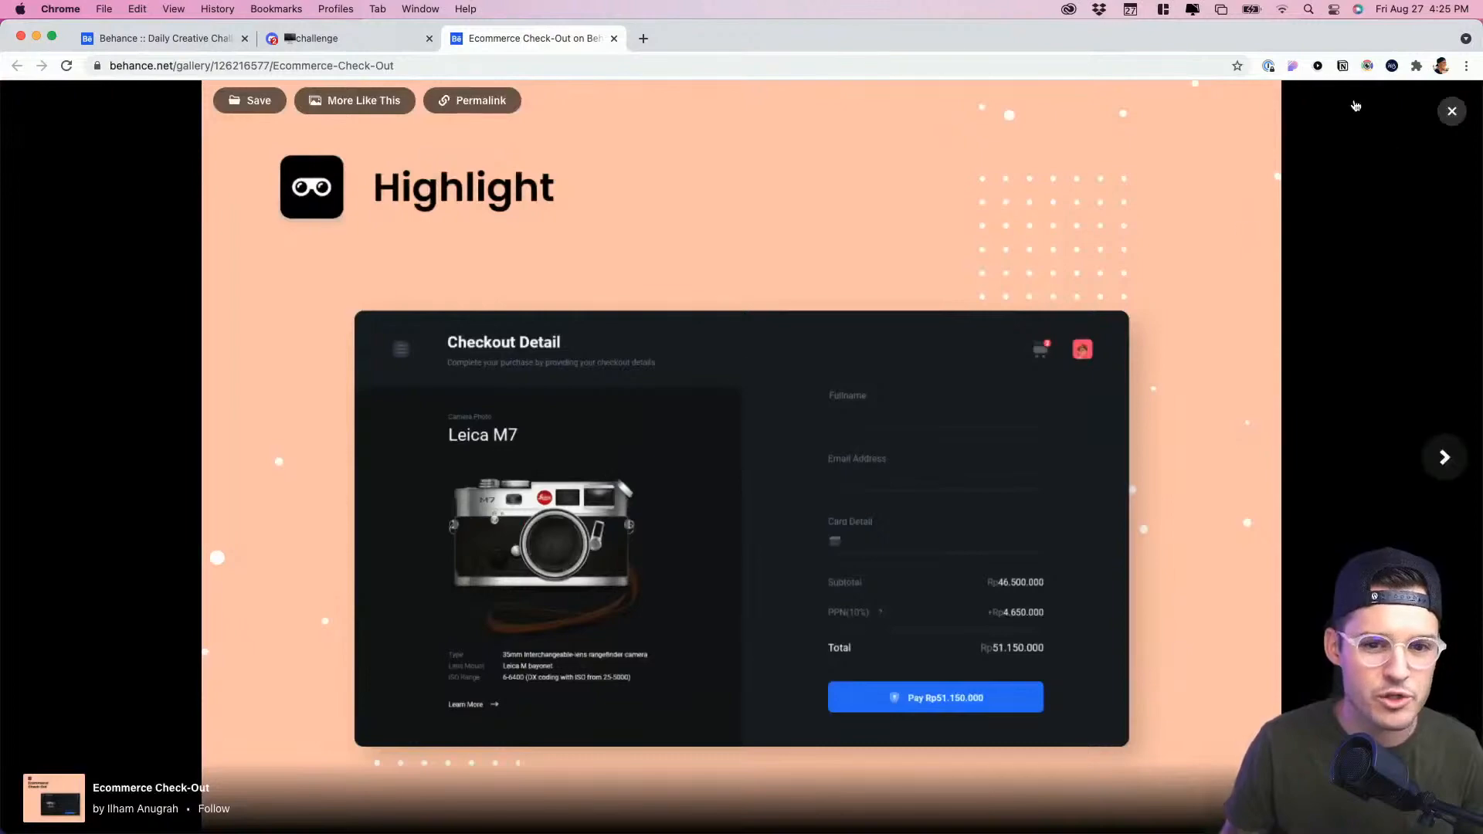
Step: Close the Highlight image and enlarge the project's All Design image showing the empty and filled-in checkout screens
key("Escape")
scroll(982, 524, "down", 5)
scroll(982, 524, "down", 5)
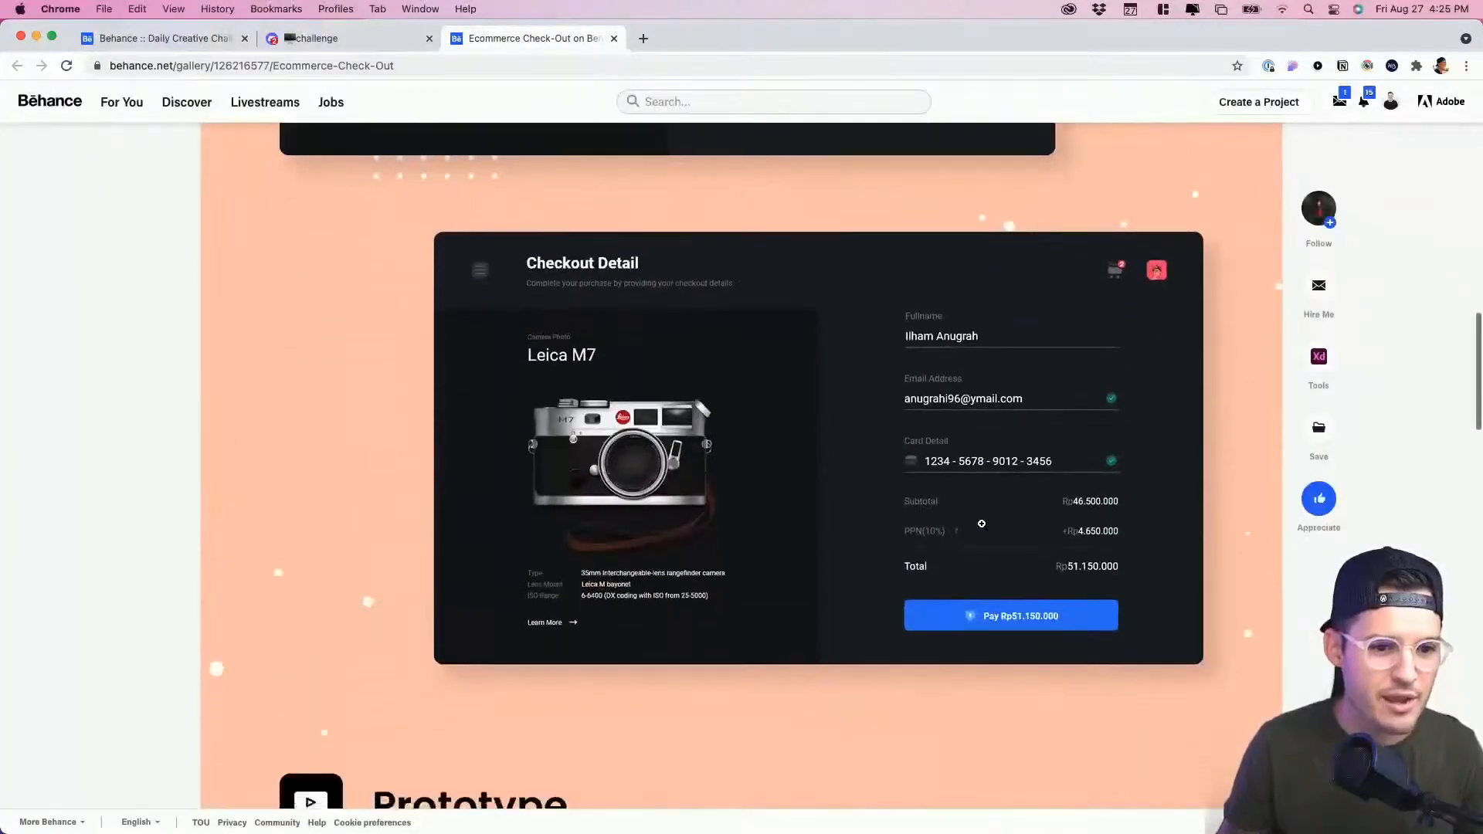
scroll(980, 520, "up", 2)
left_click(989, 475)
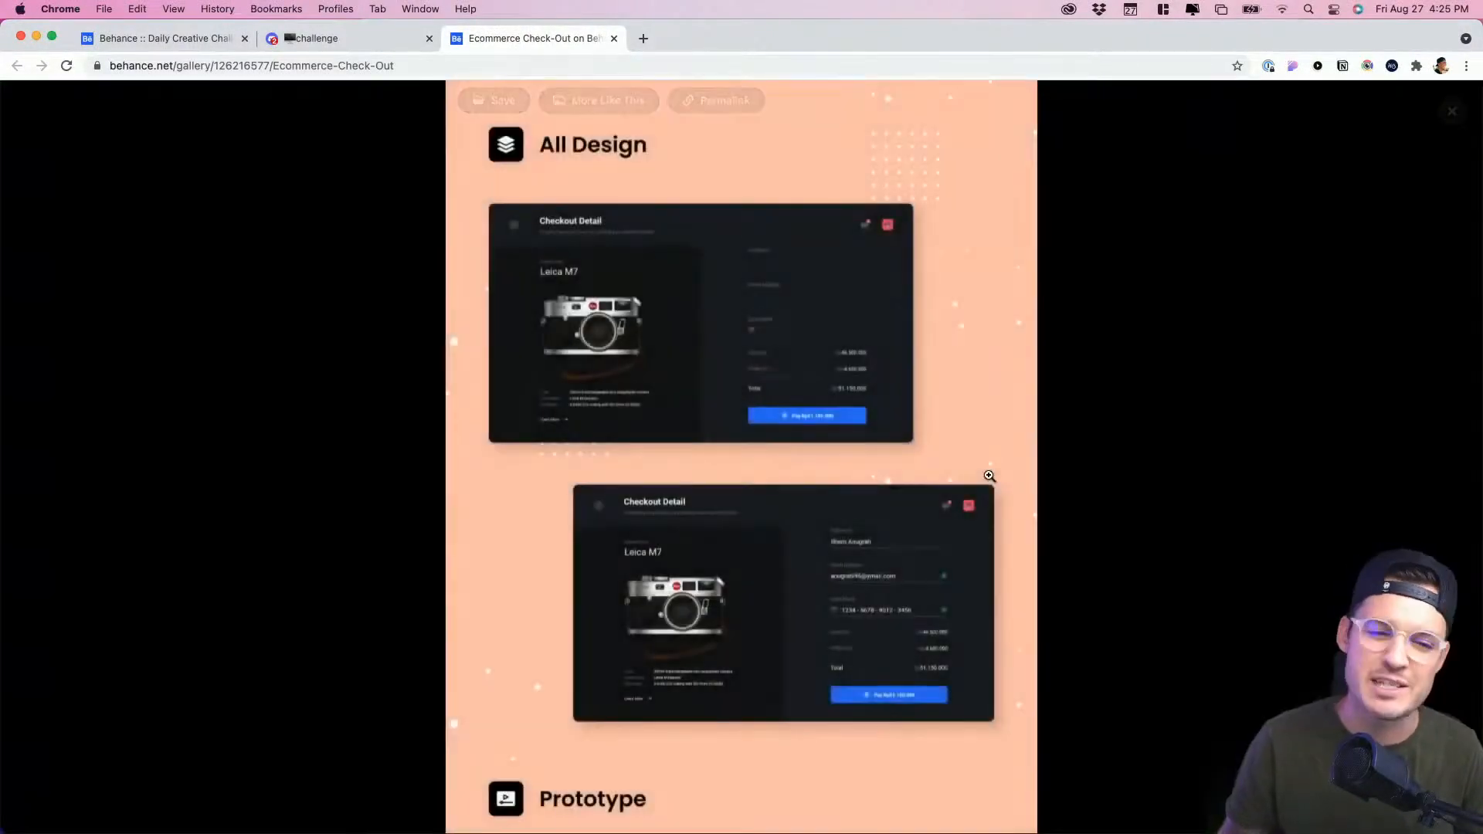
Step: Browse the project's slides to the prototype video and play it in full screen from the beginning
key("Right")
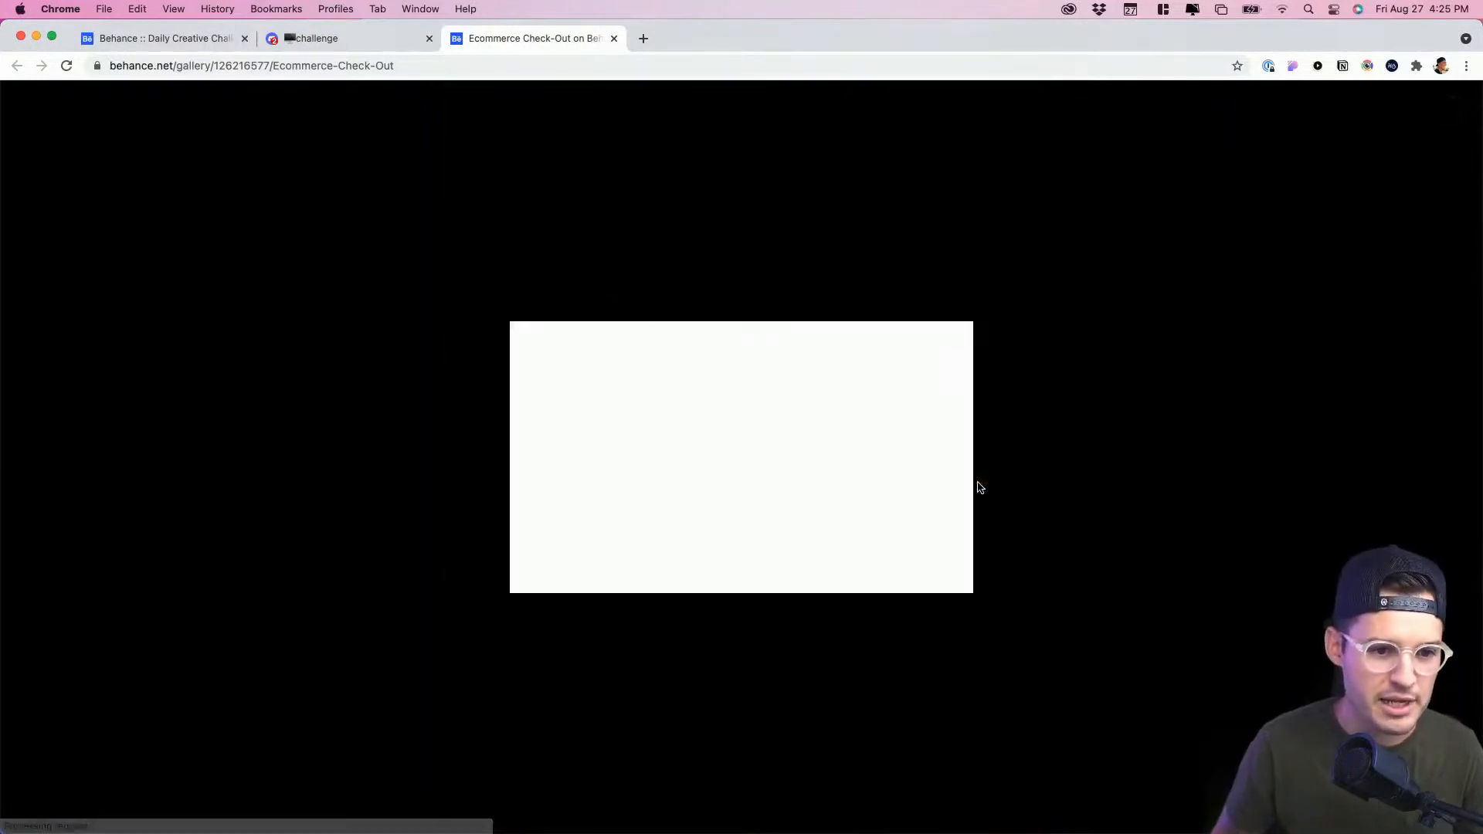
key("Right")
key("Right")
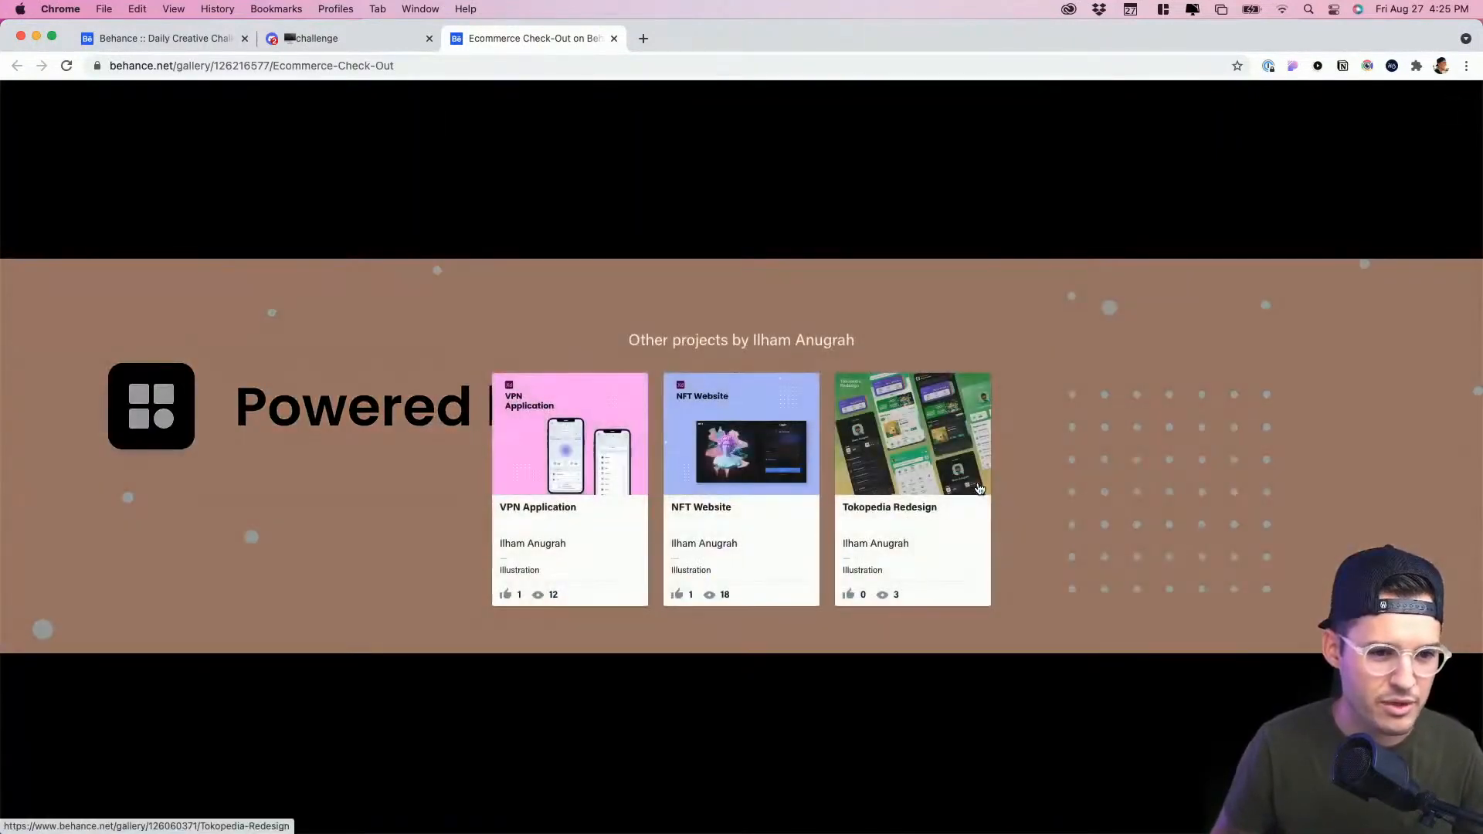
key("Right")
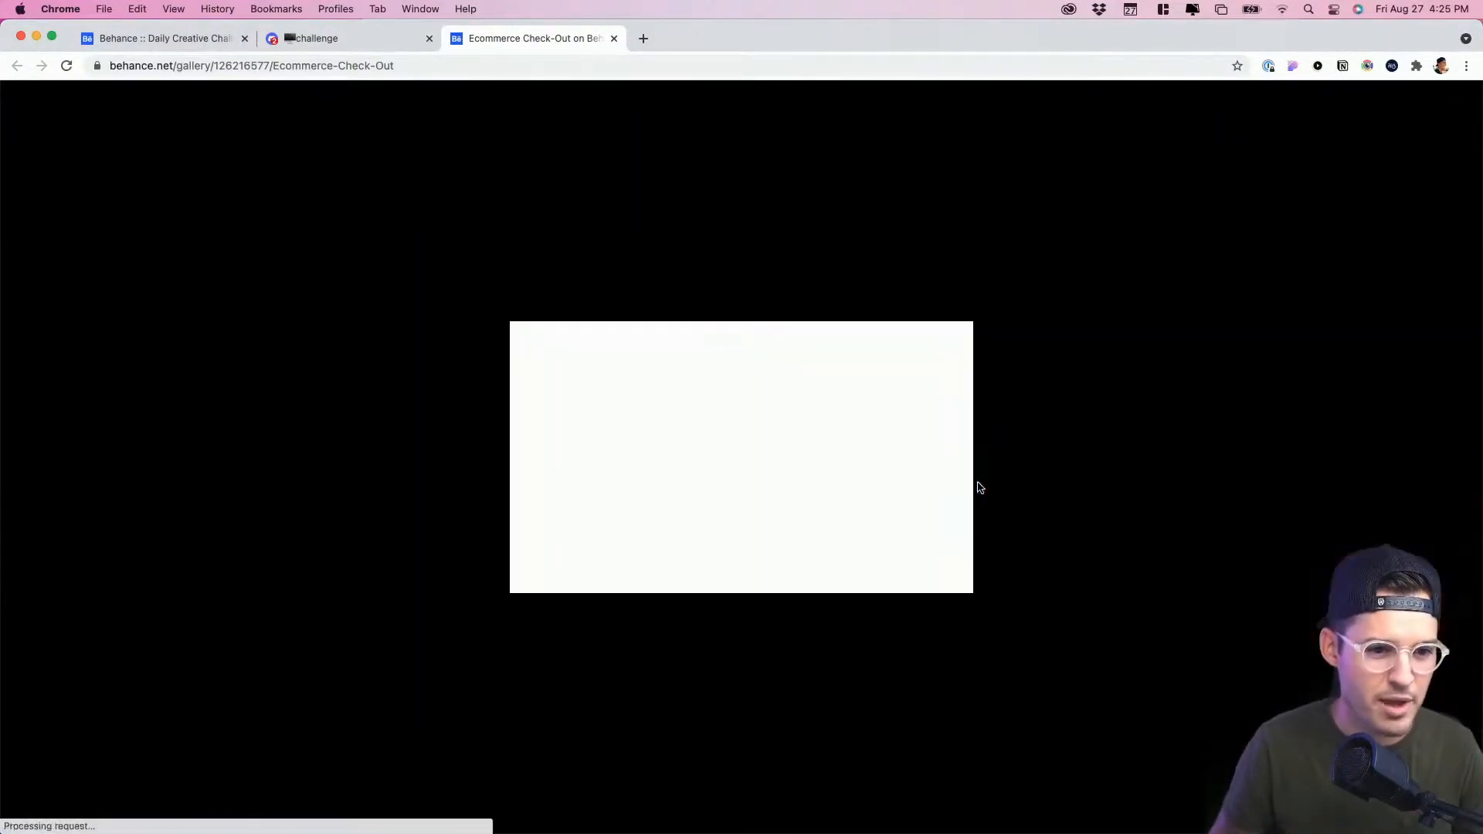
key("Right")
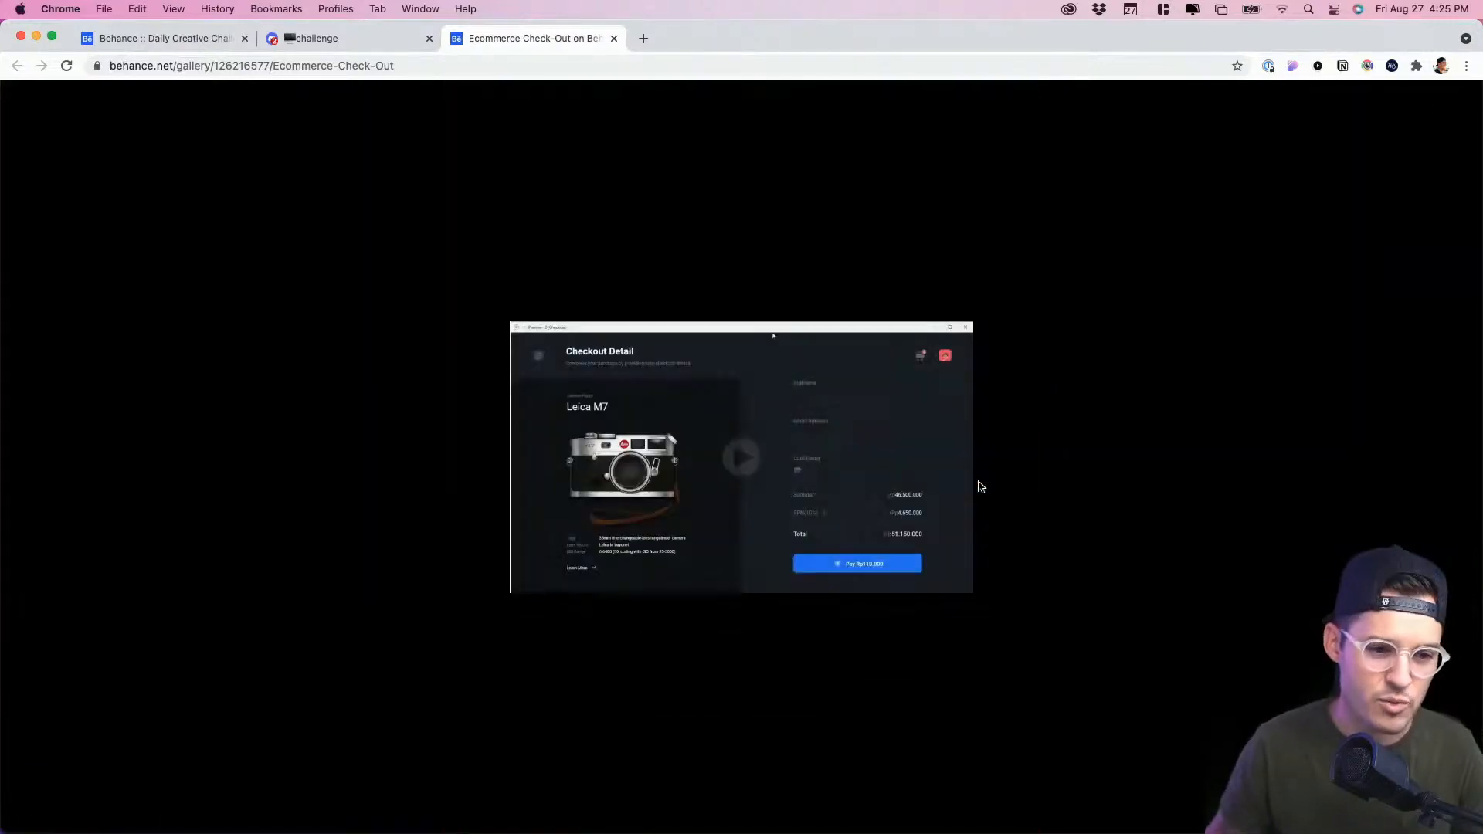
left_click(753, 462)
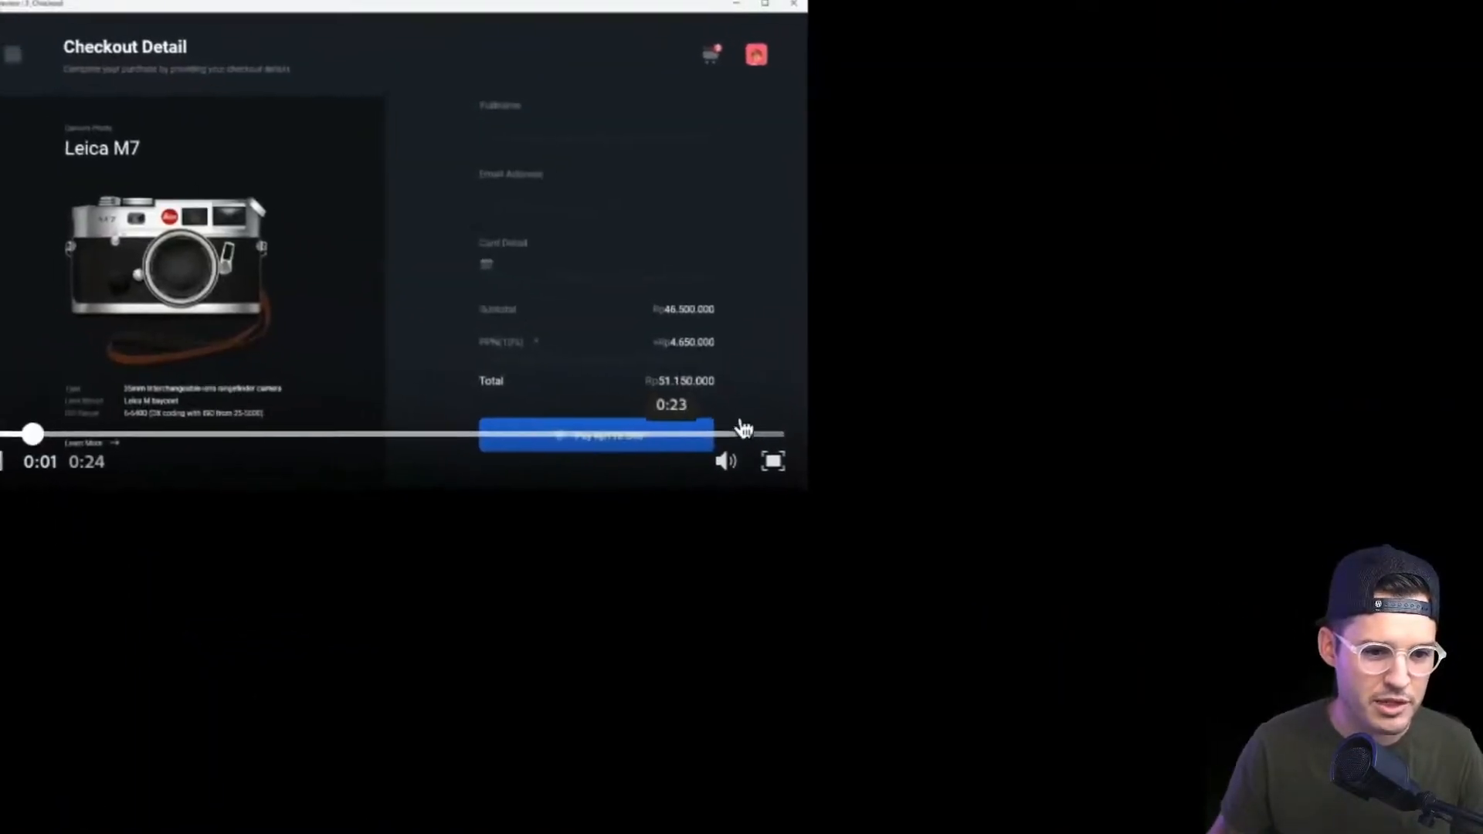
left_click(798, 449)
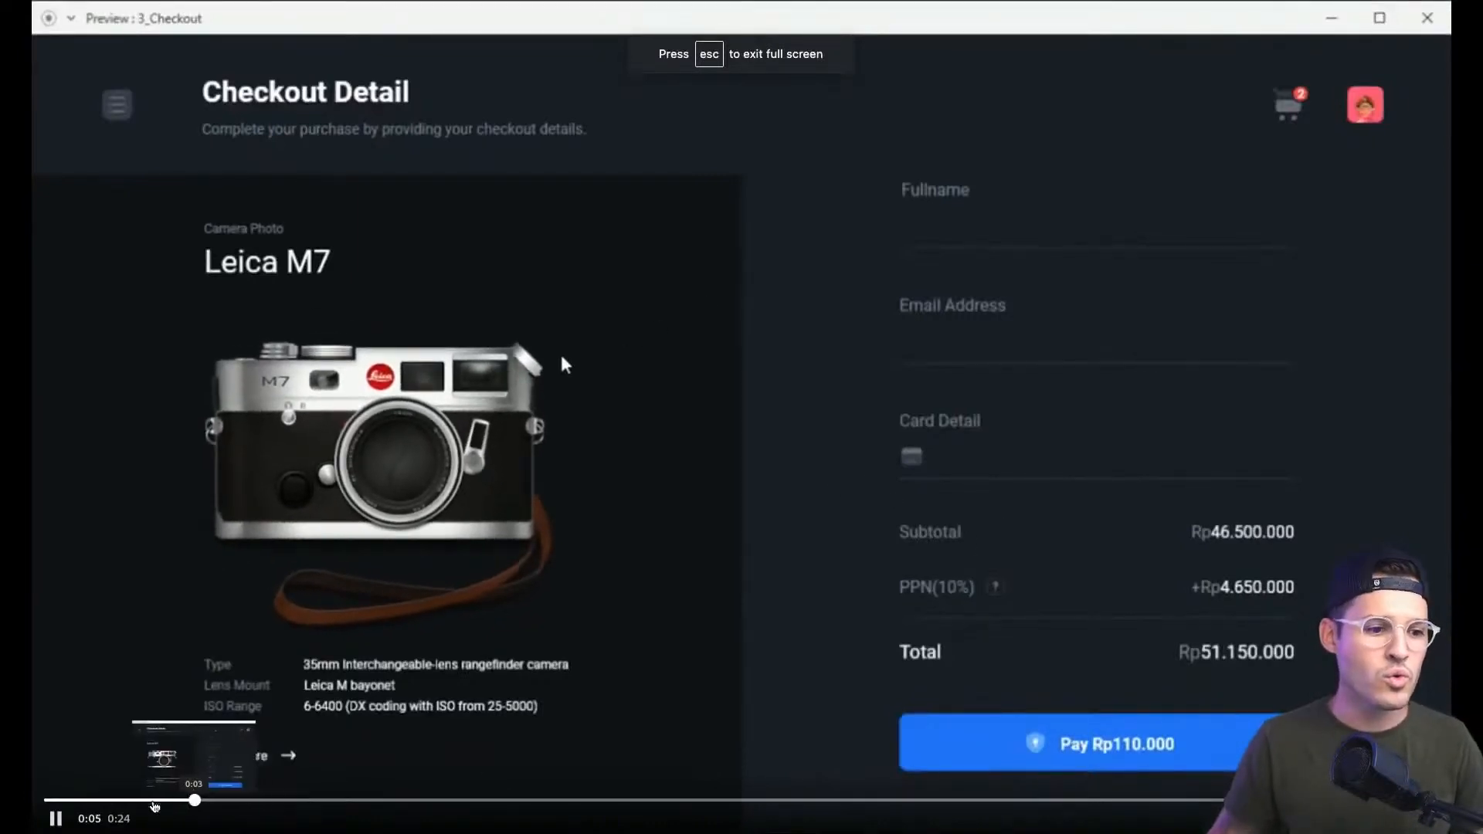
left_click(47, 801)
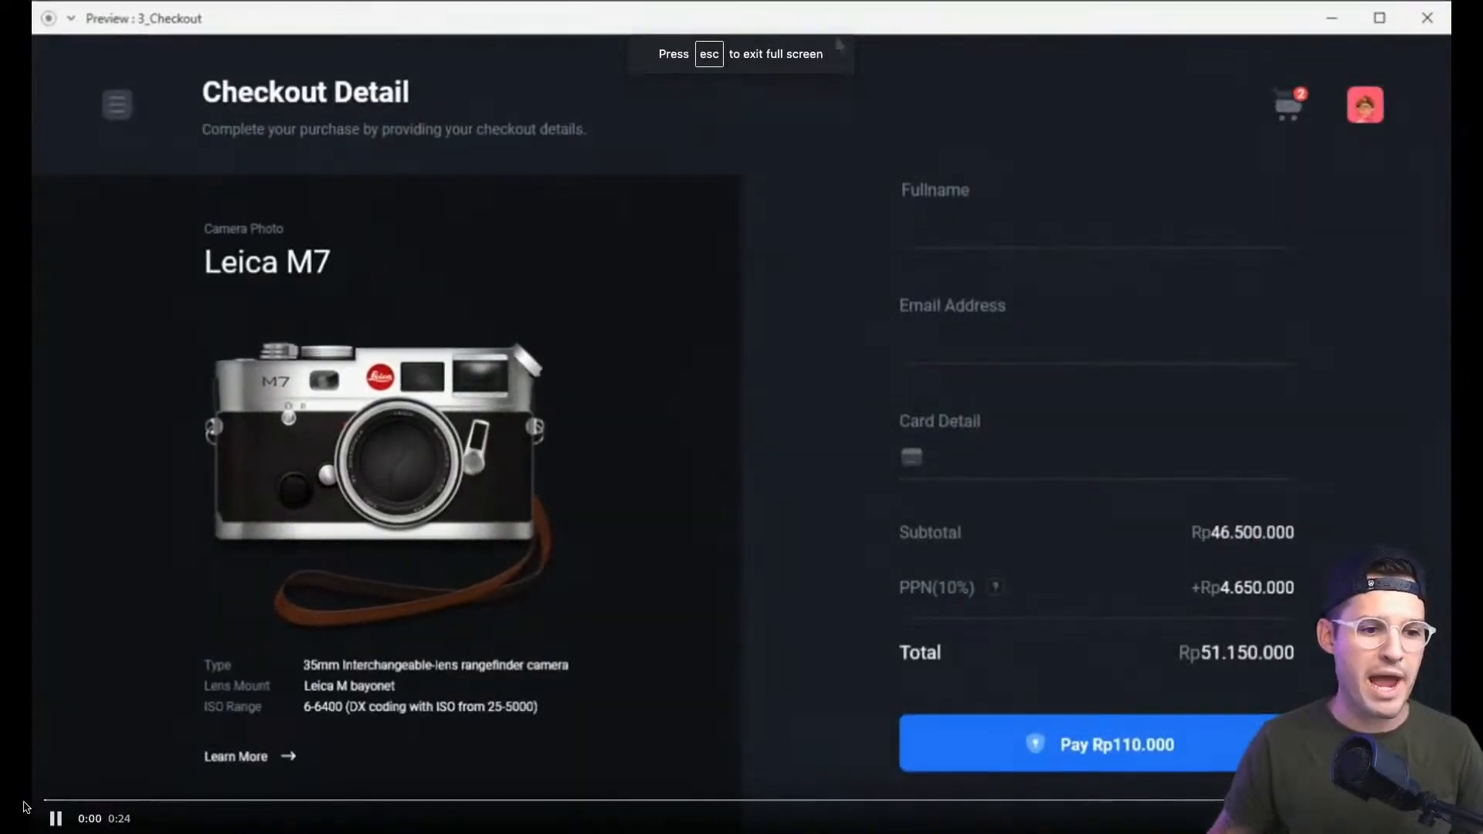